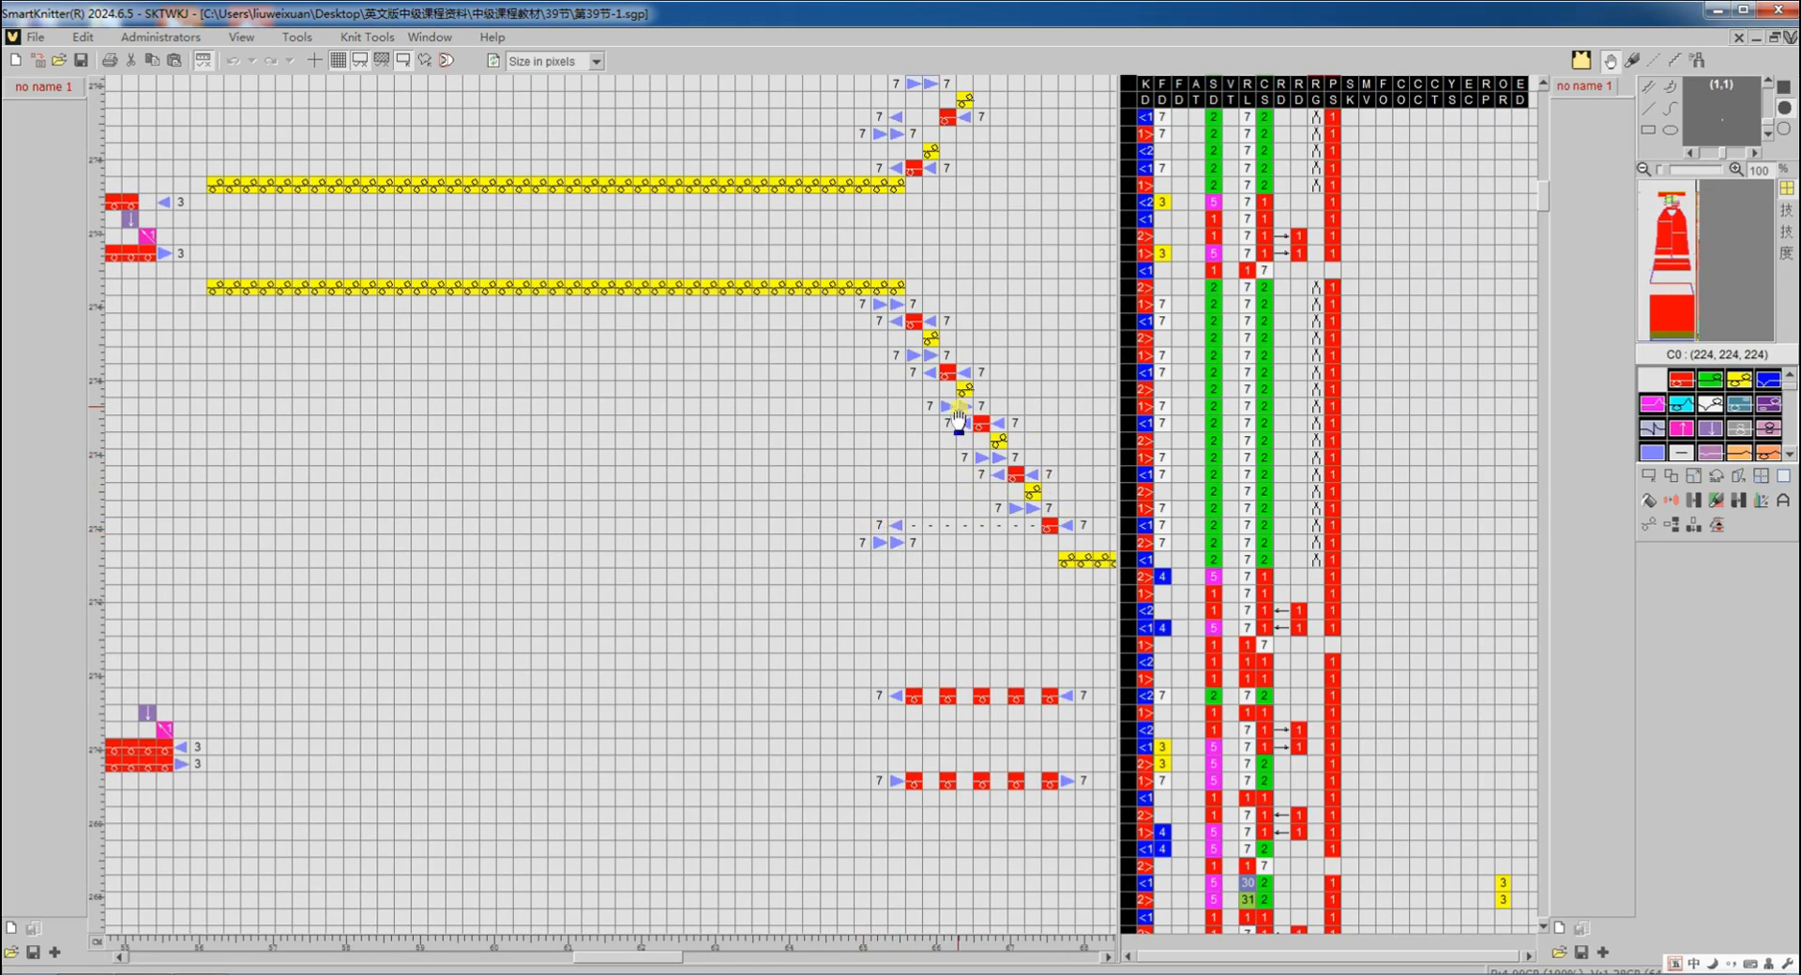
pyautogui.scroll(6, 957, 412)
pyautogui.scroll(-5, 915, 445)
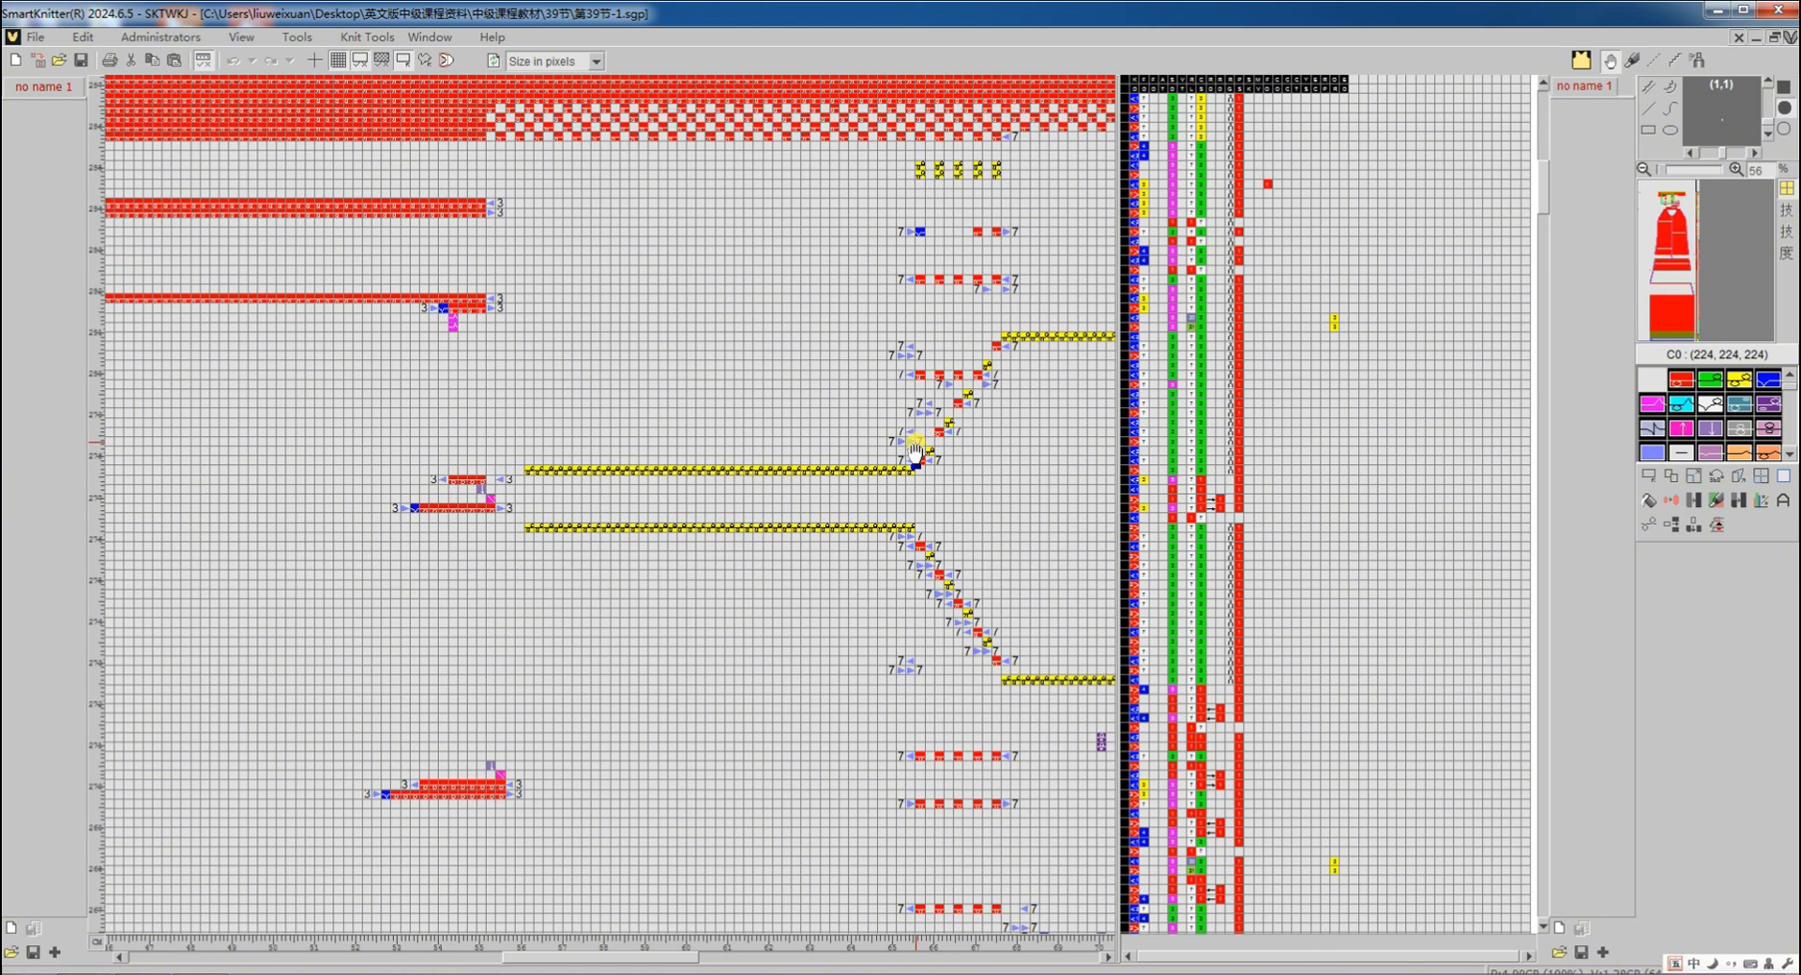
pyautogui.scroll(2, 916, 450)
pyautogui.scroll(-3, 914, 487)
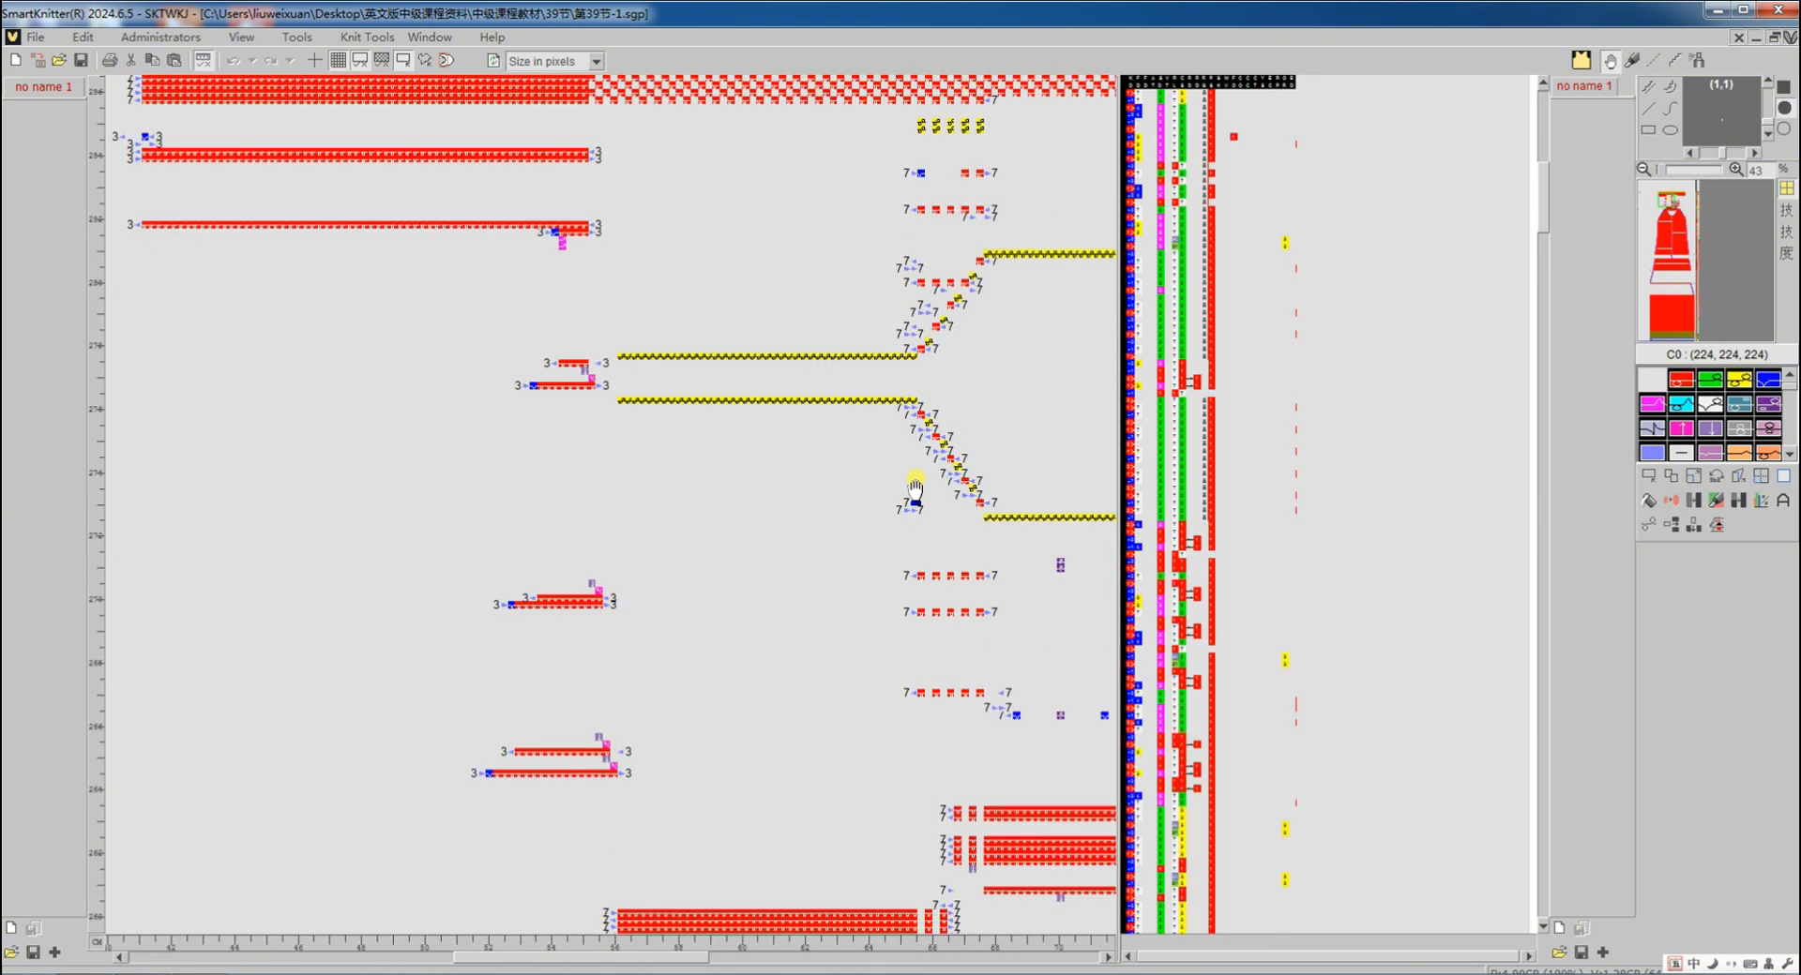
# Return to the pattern drawing, mark the lower teal band's height and insert 10 blank horizontal lines directly below the band
pyautogui.hotkey('ctrl', 'Tab')
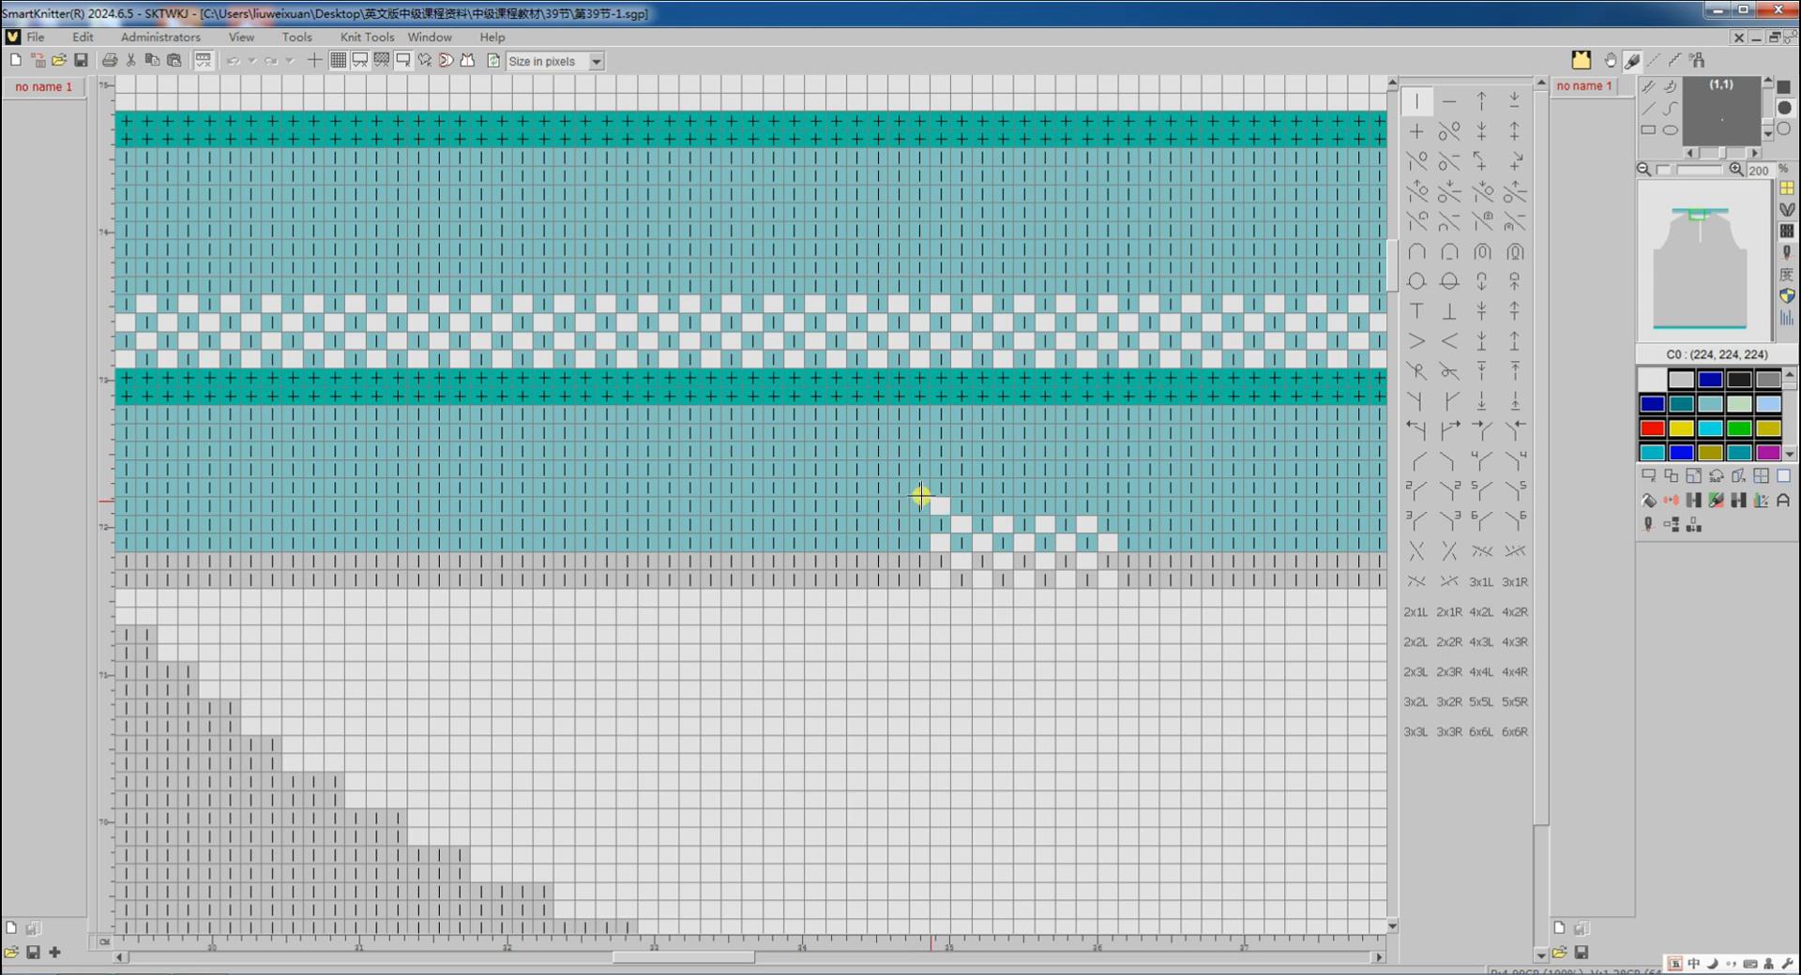
pyautogui.click(1648, 482)
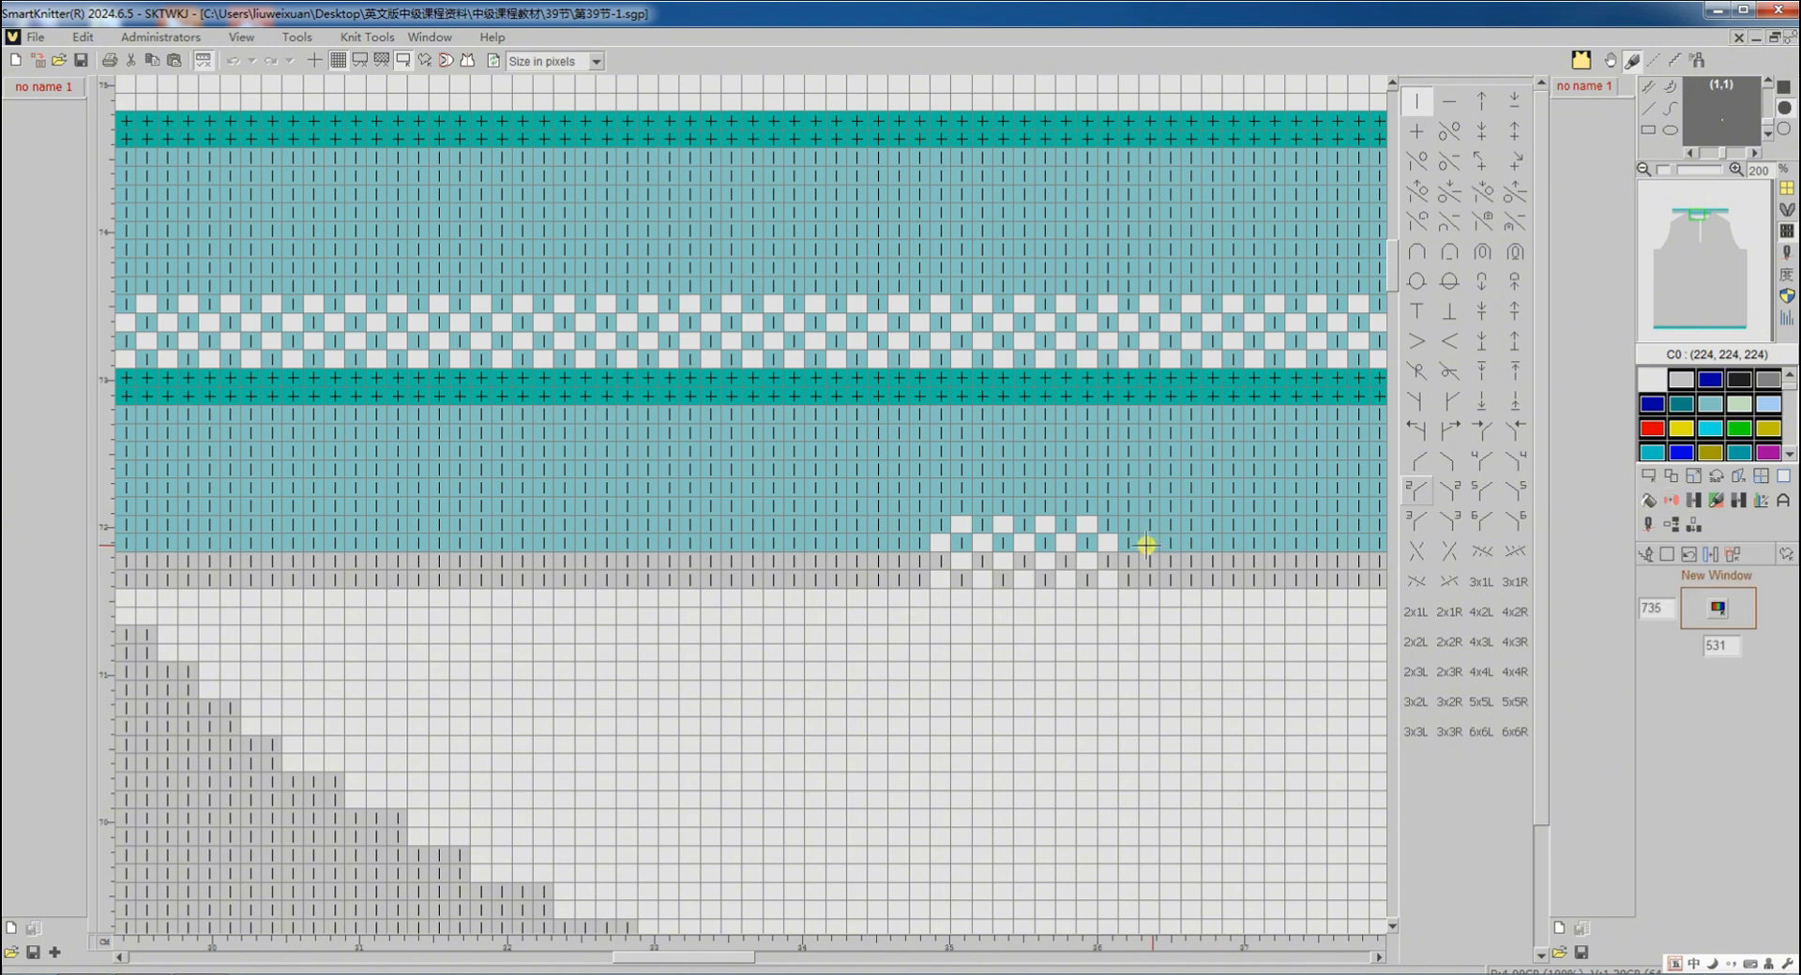
pyautogui.moveTo(1145, 550); pyautogui.dragTo(1146, 385)
pyautogui.click(1671, 527)
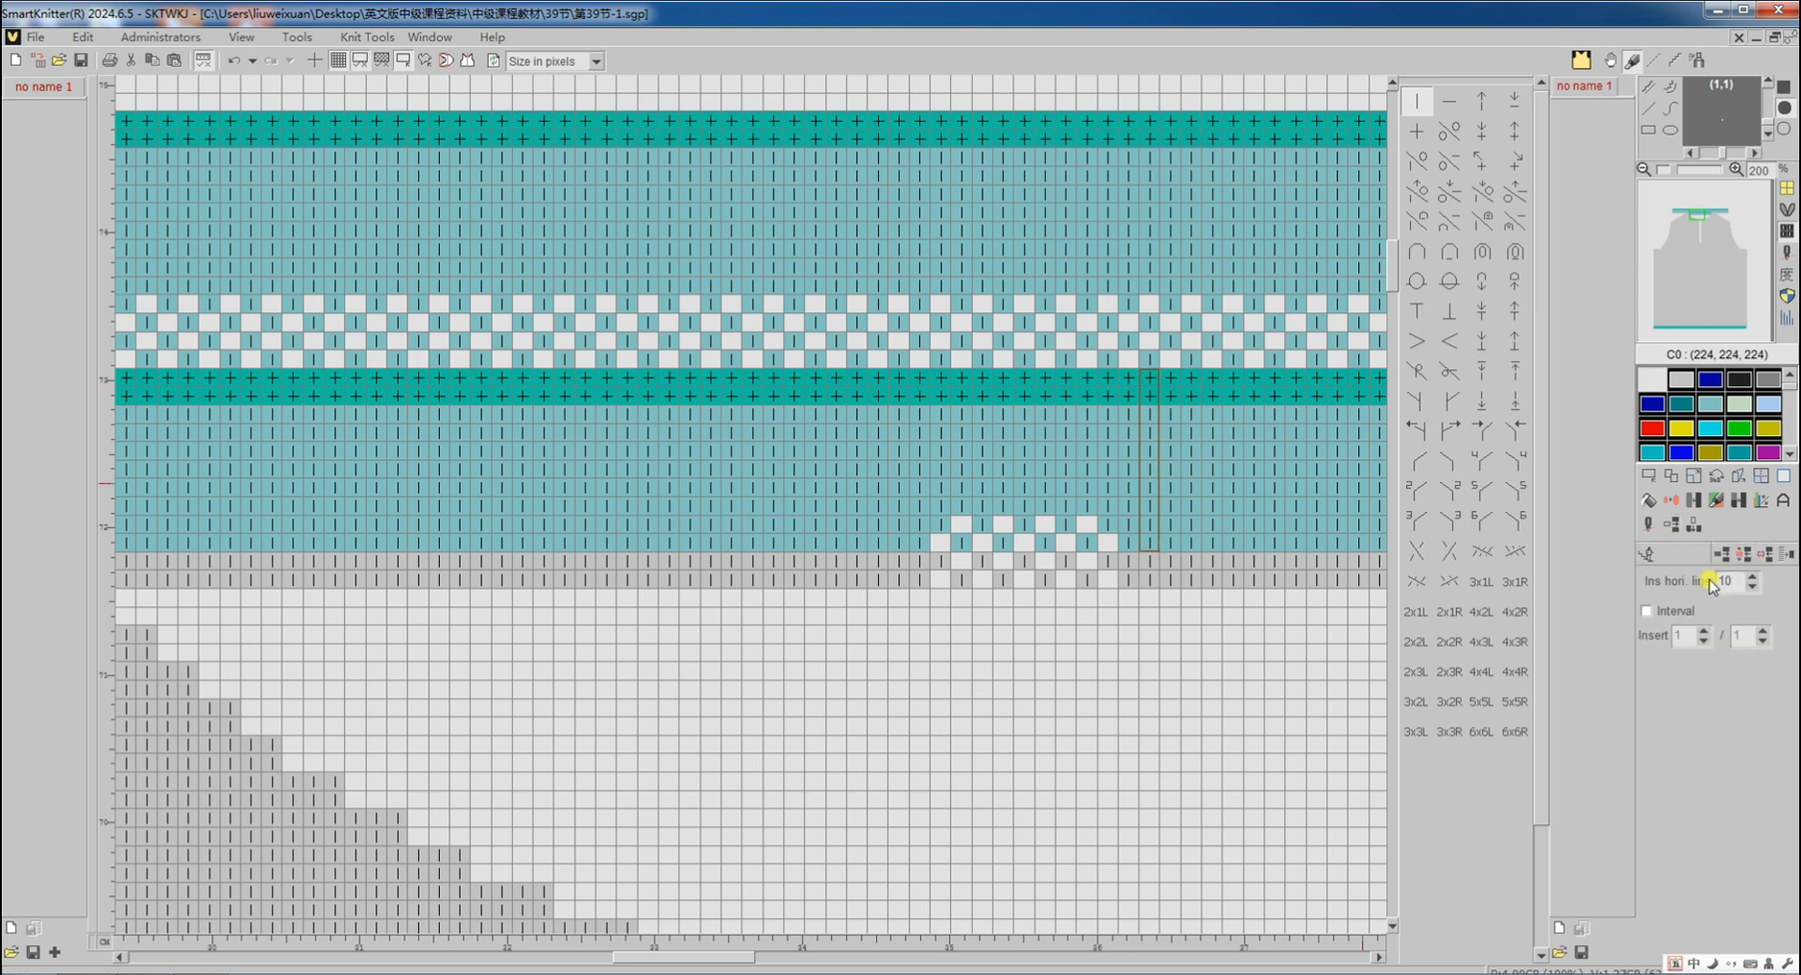
pyautogui.click(896, 543)
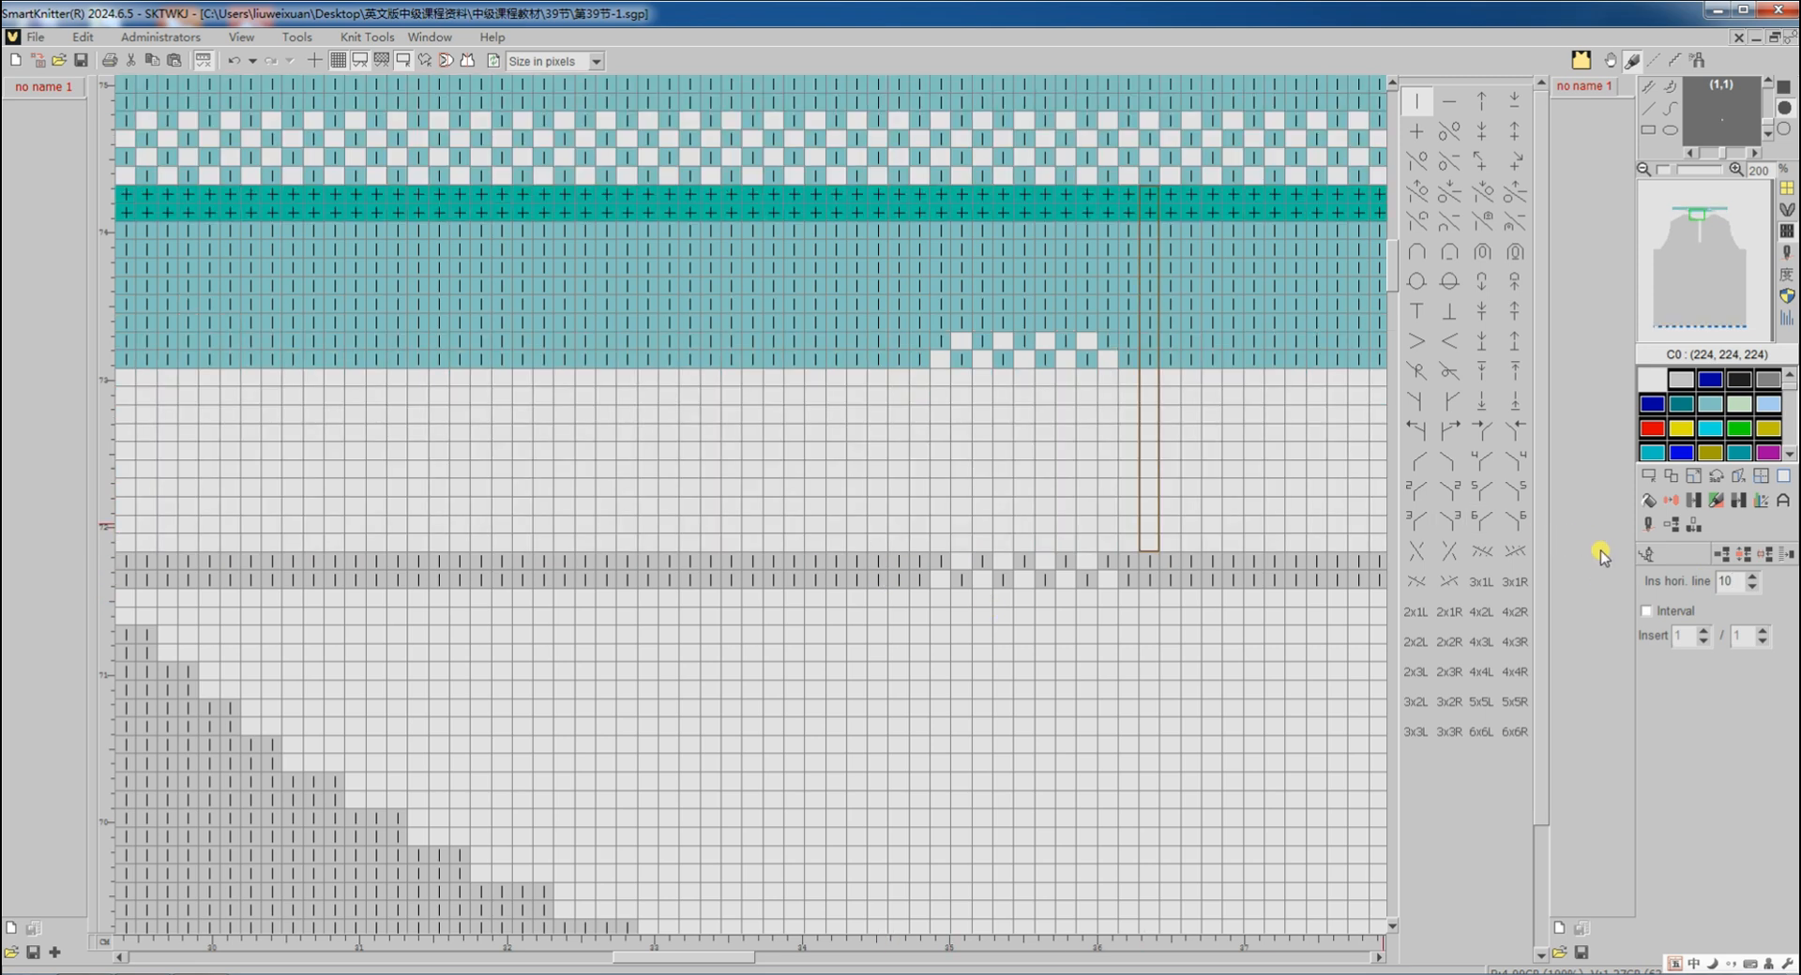
pyautogui.click(1647, 557)
# Select the lower teal band and copy it into the inserted blank lines, aligning its checkered opening with the one in the grey rows below
pyautogui.click(1647, 476)
pyautogui.scroll(-2, 1358, 519)
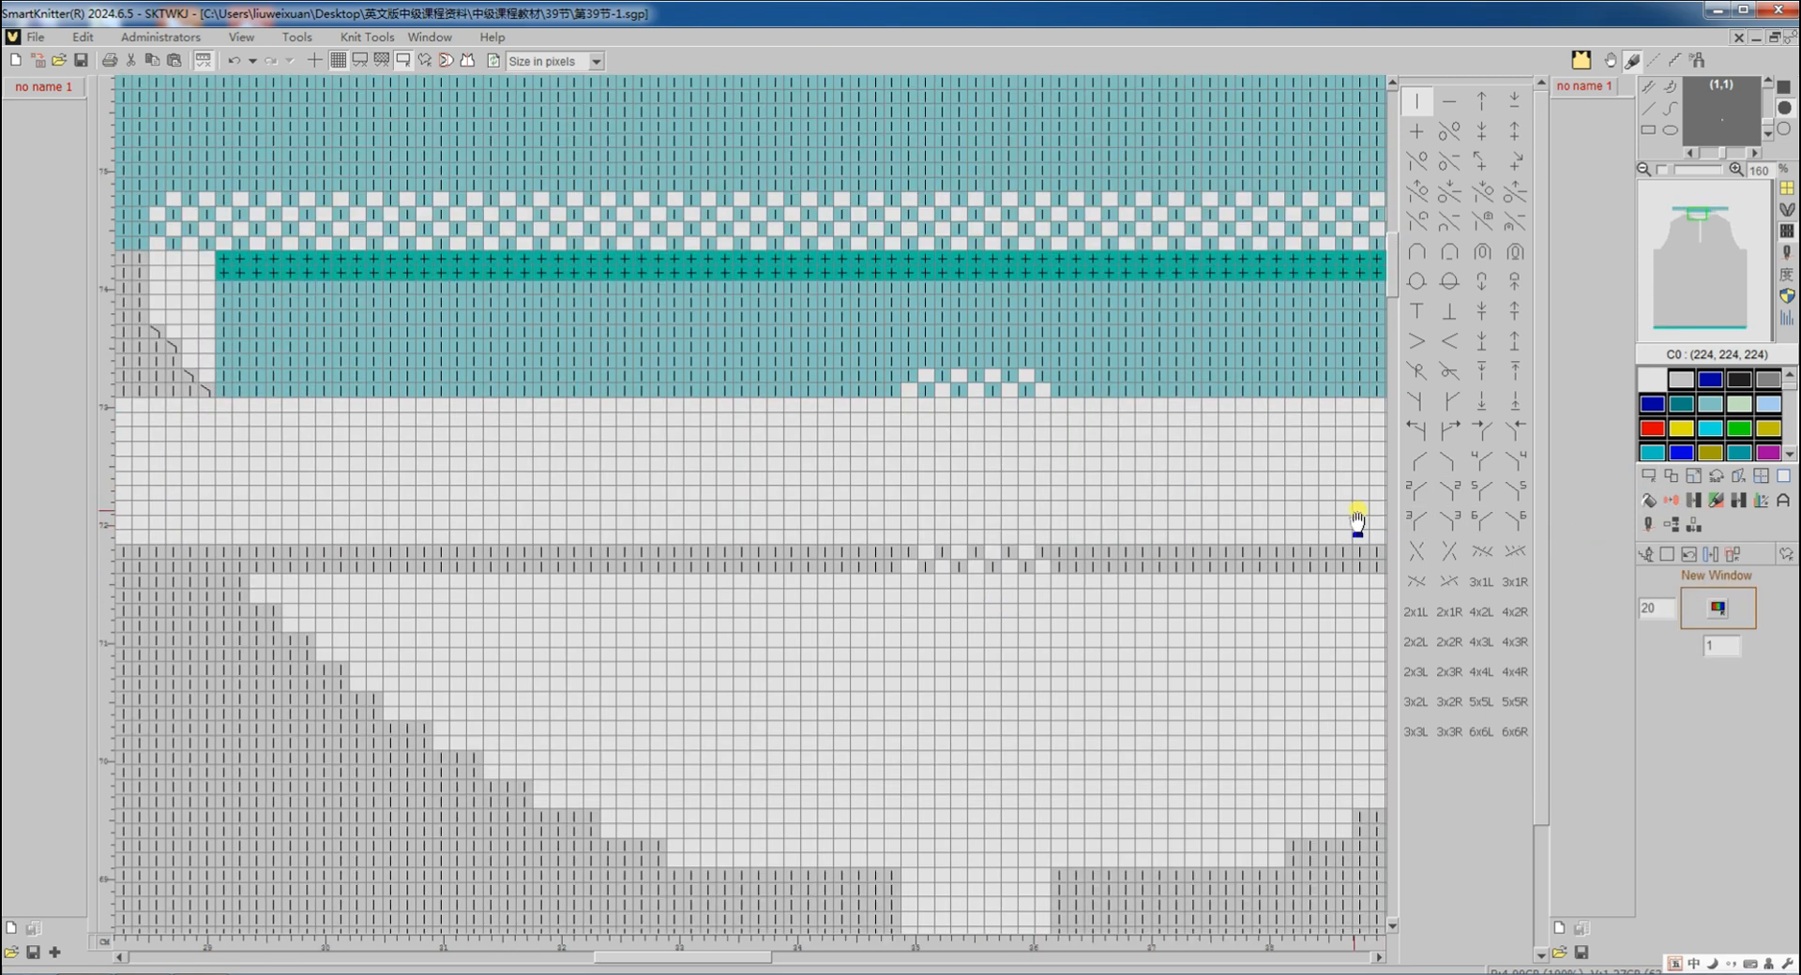
pyautogui.moveTo(515, 424); pyautogui.dragTo(1370, 351)
pyautogui.click(1707, 213)
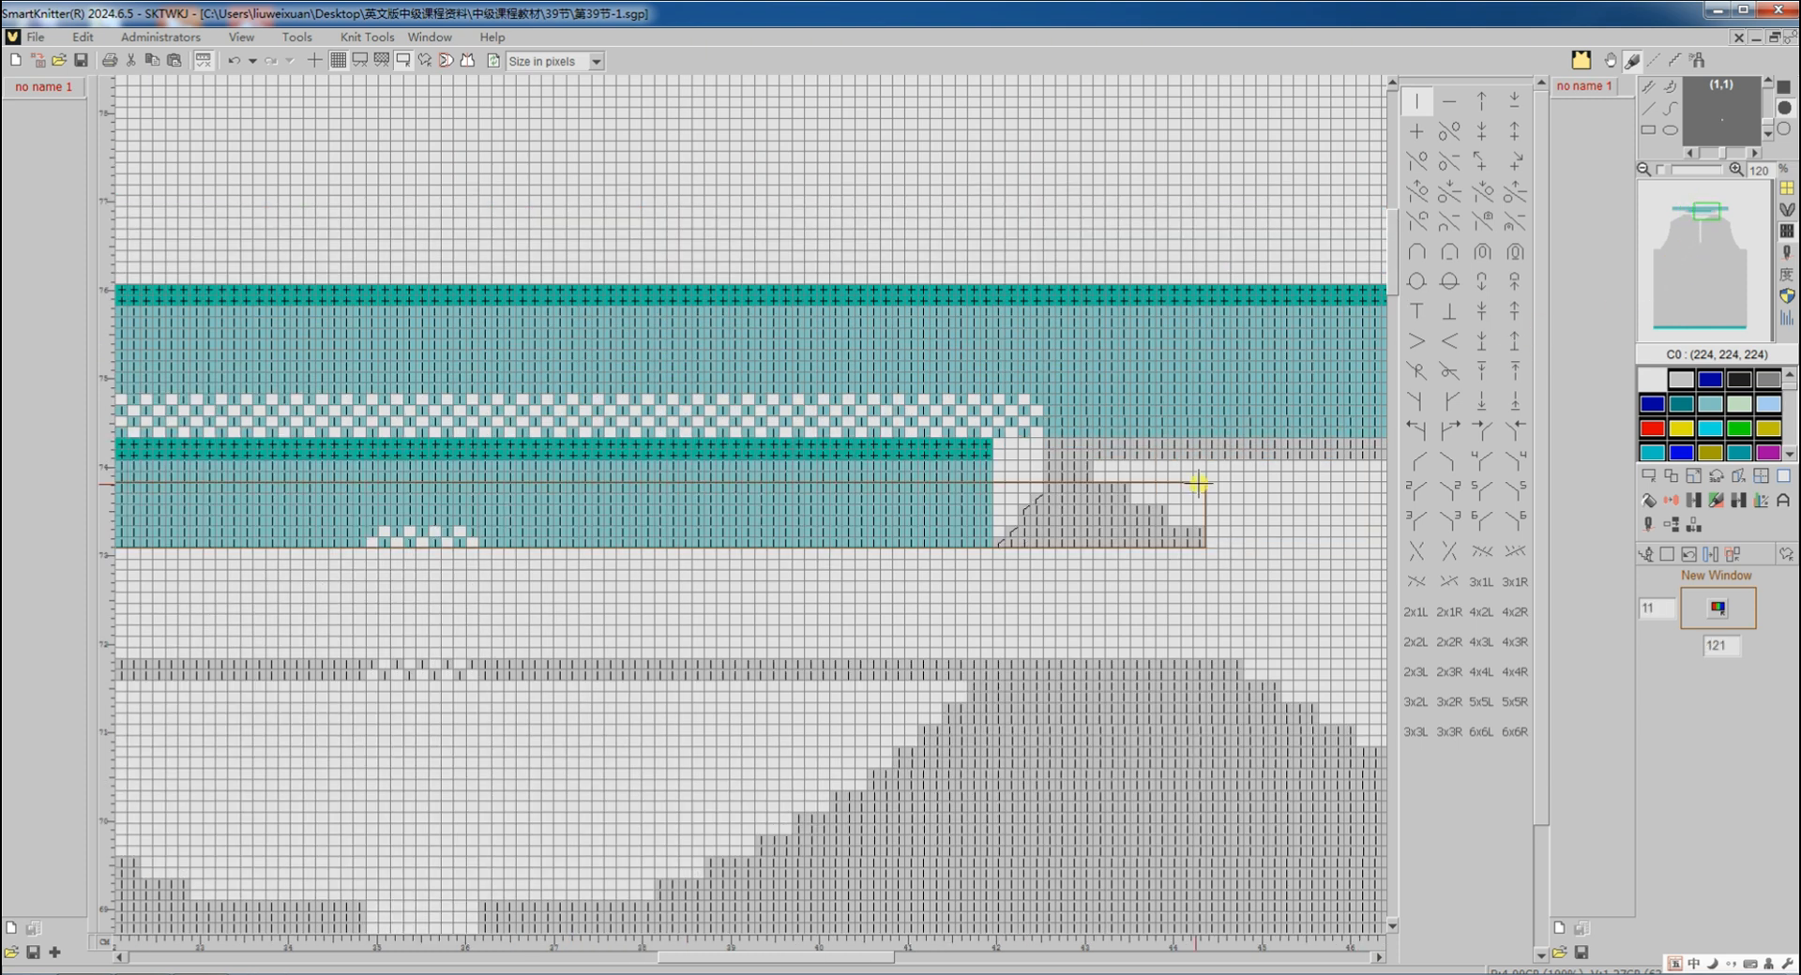
pyautogui.click(992, 446)
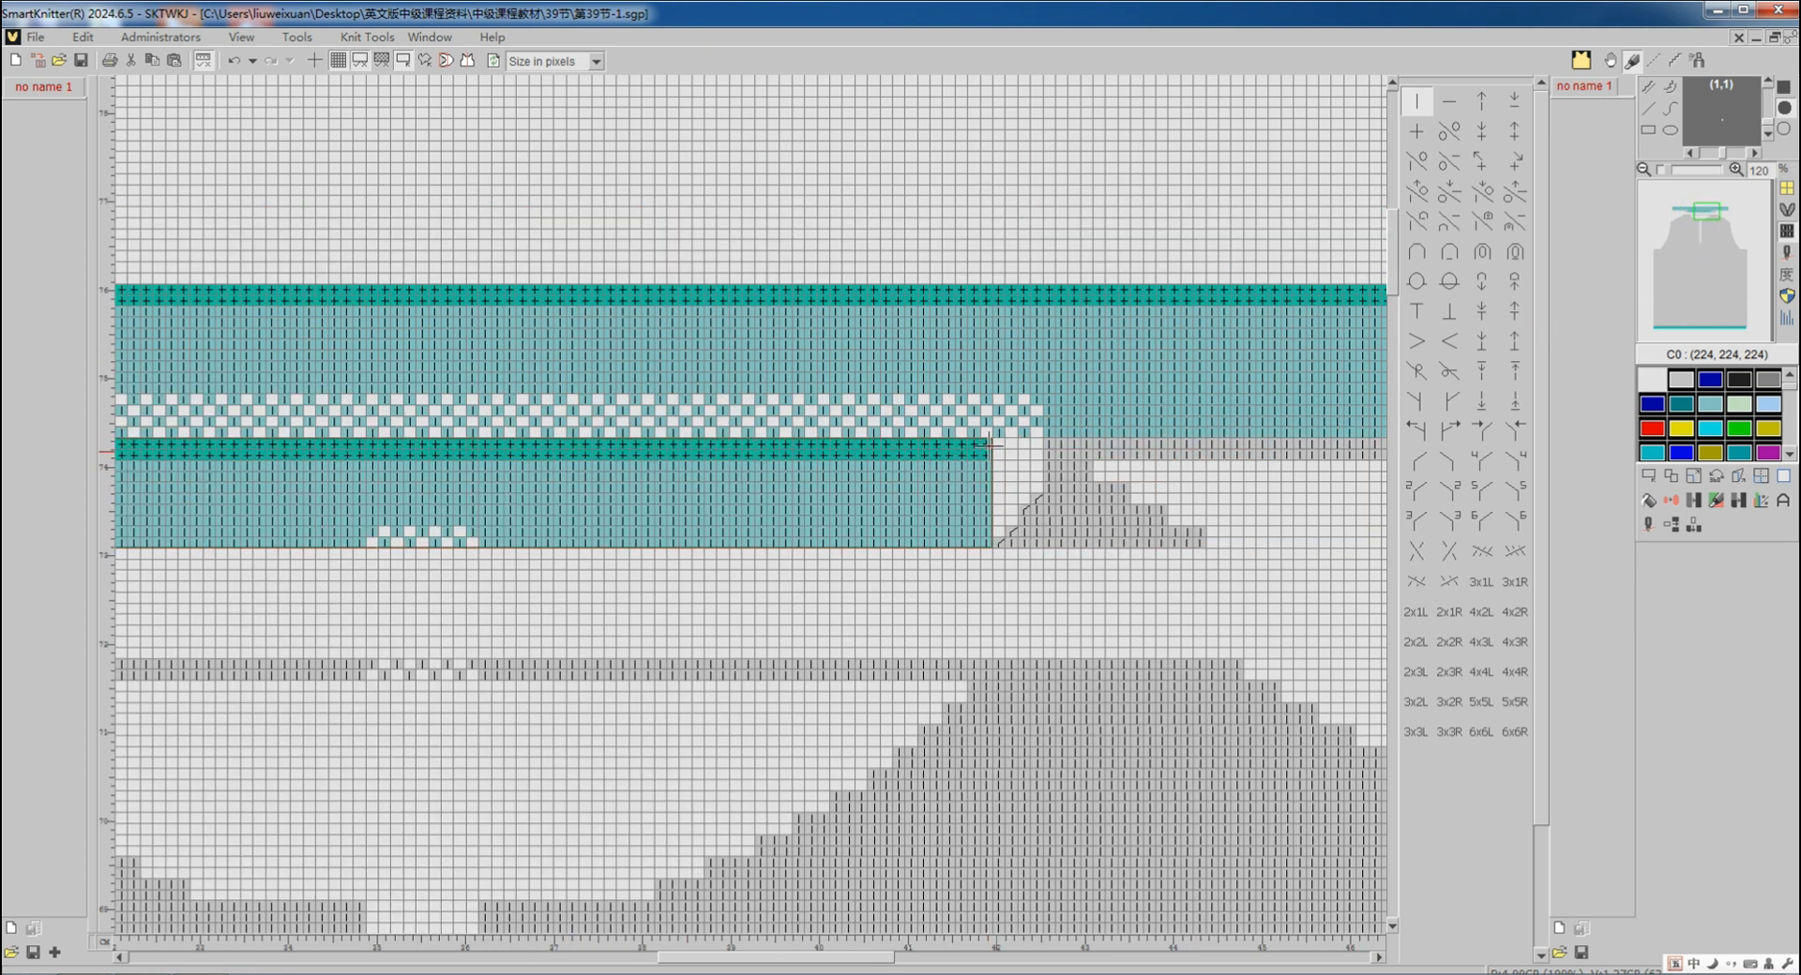
pyautogui.click(1671, 477)
pyautogui.click(523, 606)
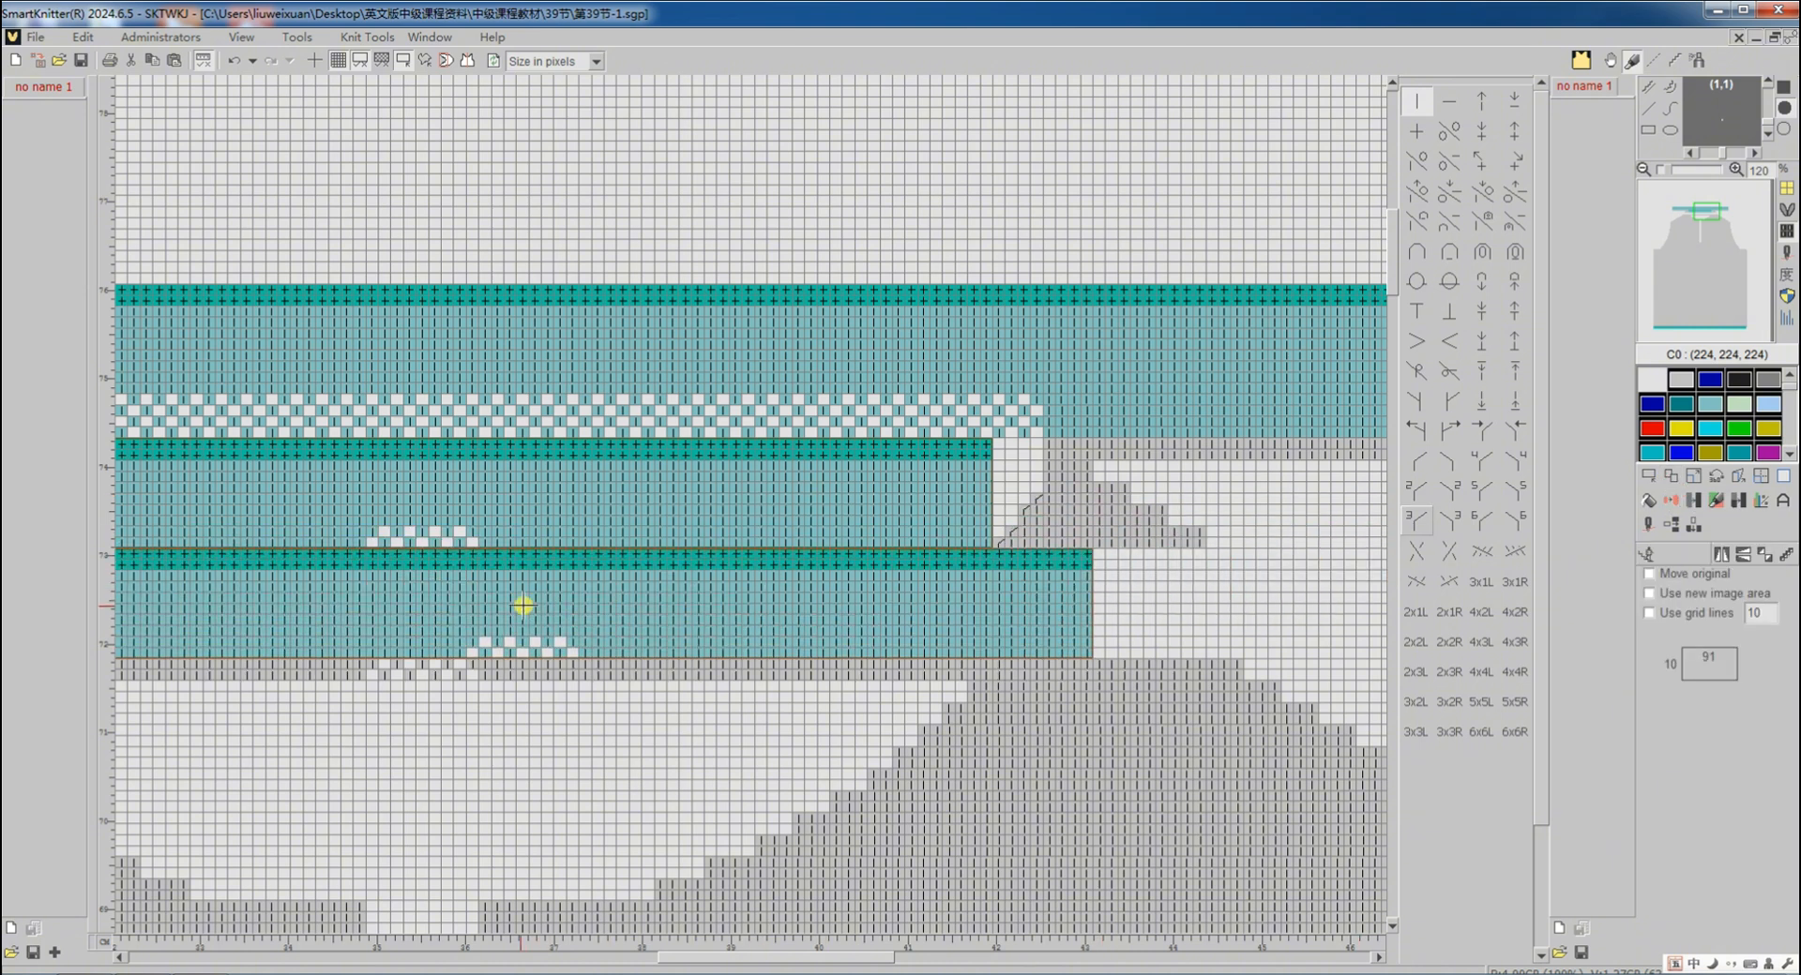
pyautogui.click(425, 609)
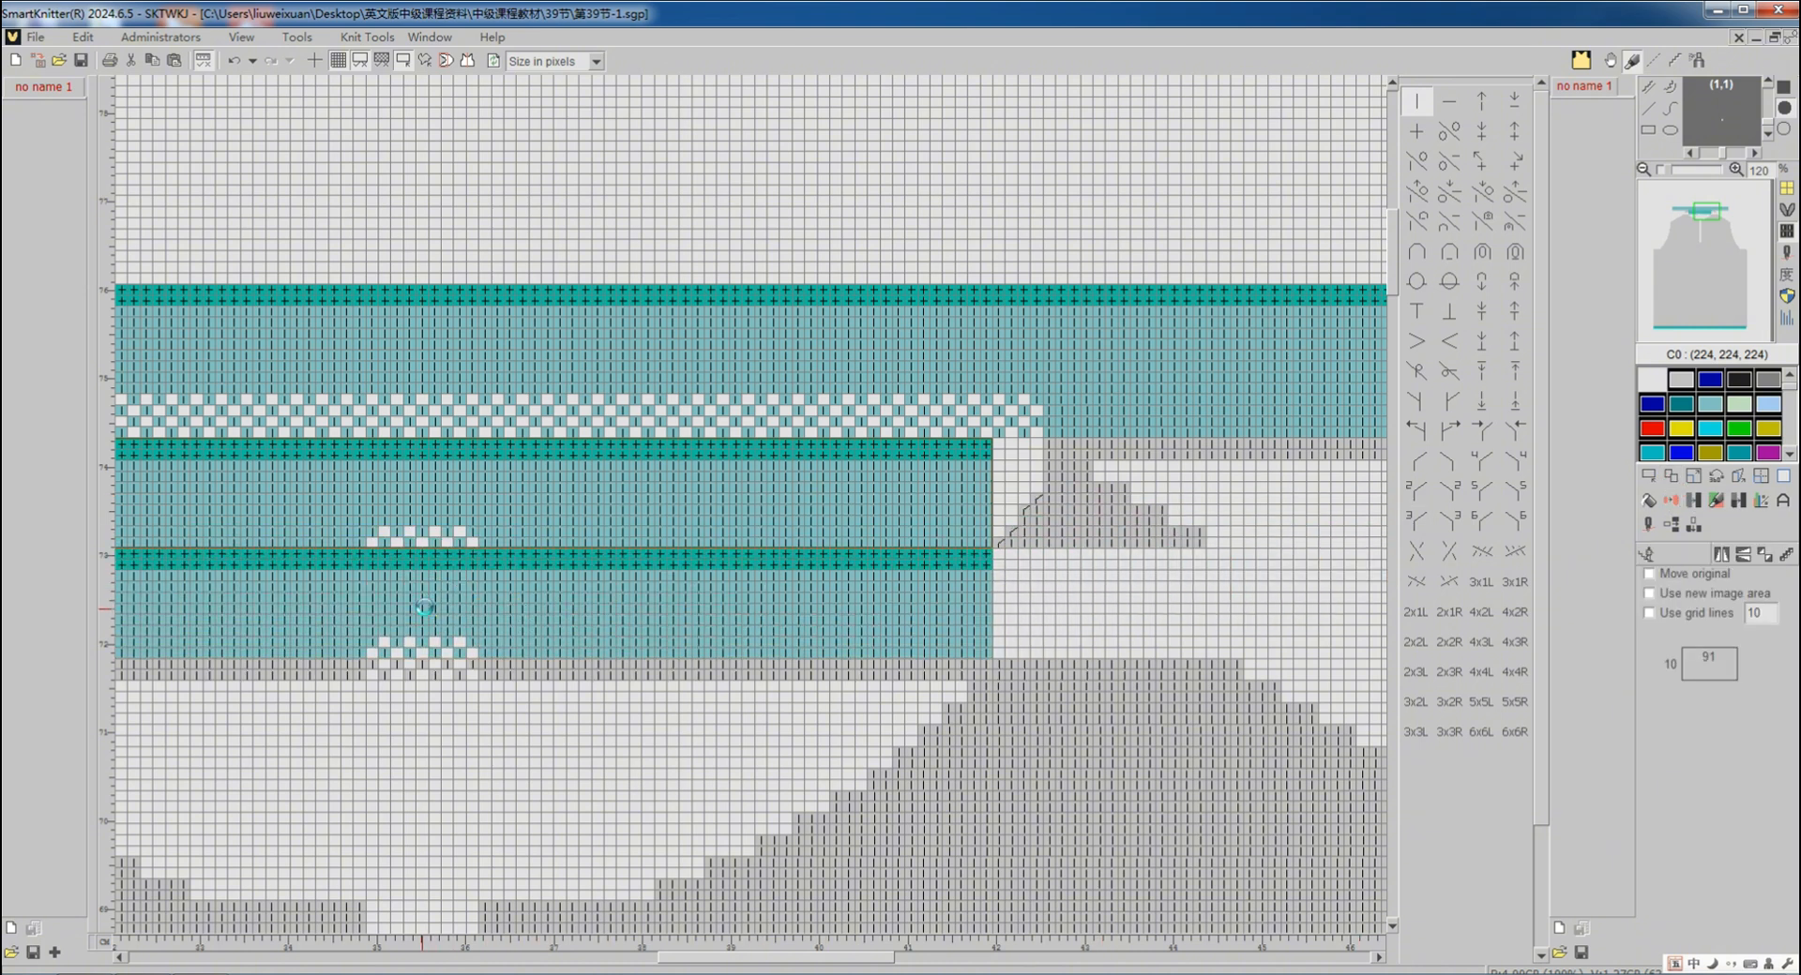
# Clear the original band area above the copy and release the selection
pyautogui.click(1782, 478)
pyautogui.click(1712, 610)
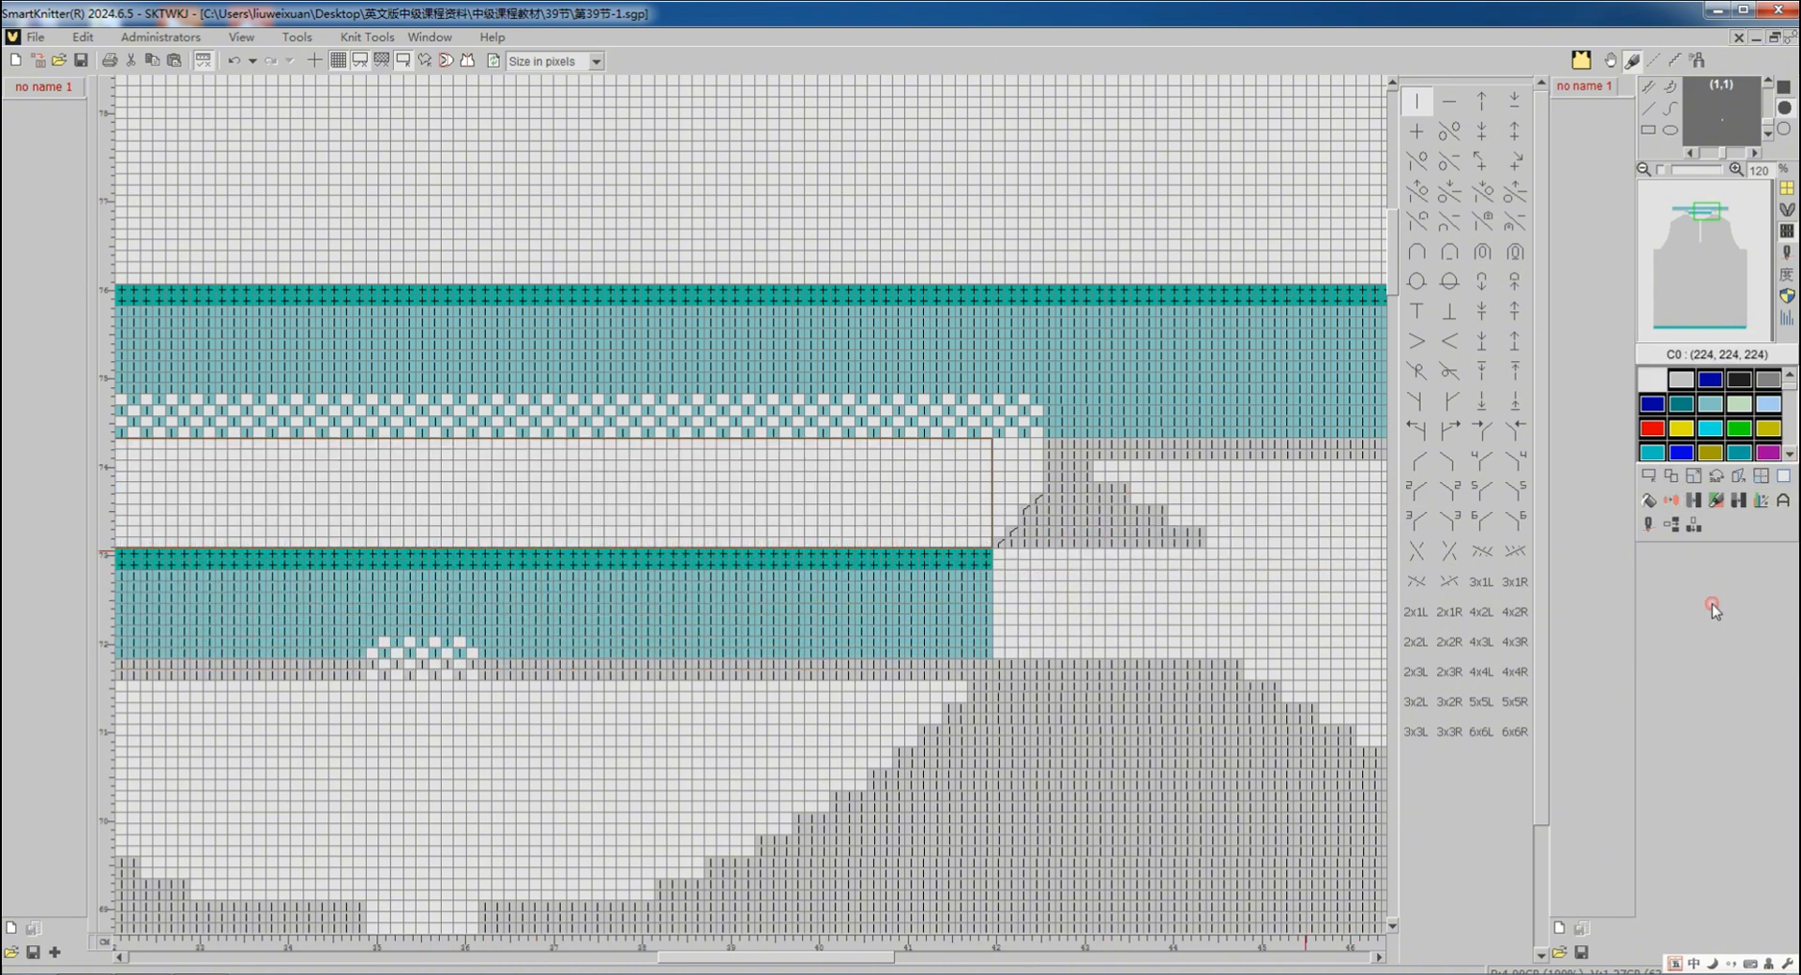
pyautogui.click(1648, 477)
pyautogui.click(1667, 553)
pyautogui.scroll(-4, 1127, 625)
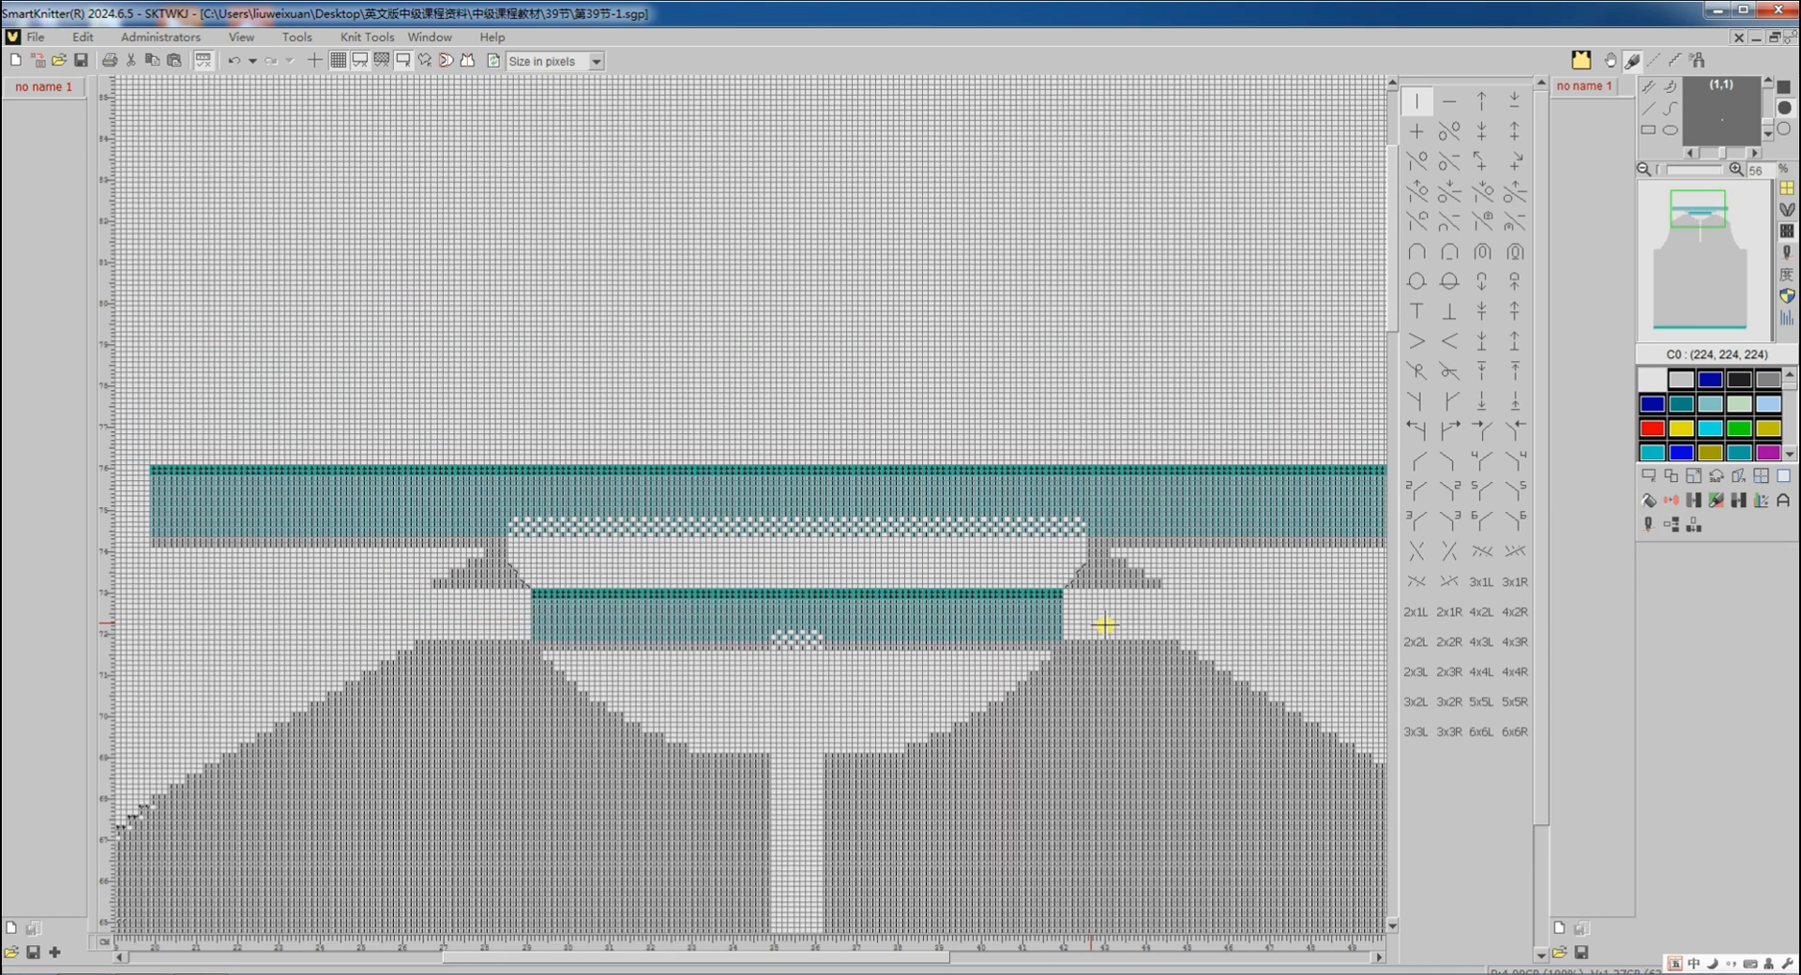
# Translate the edited pattern to knitting machine code and look over the courses around the front opening
pyautogui.click(1645, 524)
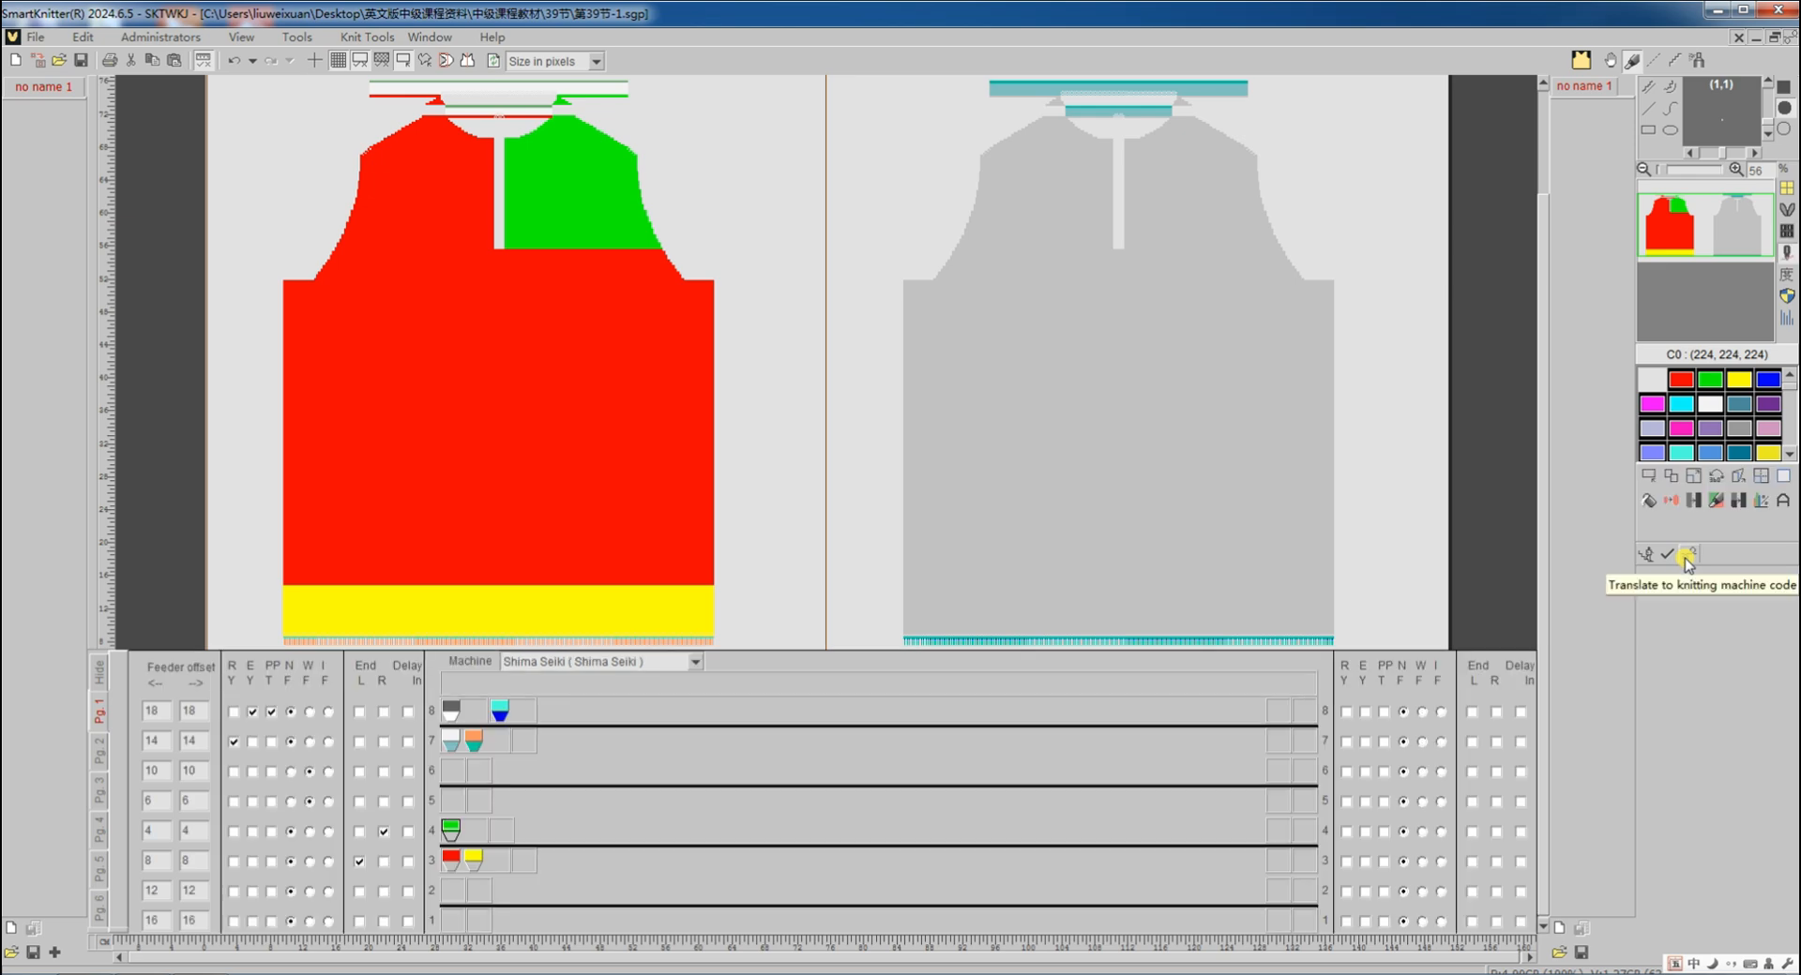
pyautogui.click(1685, 557)
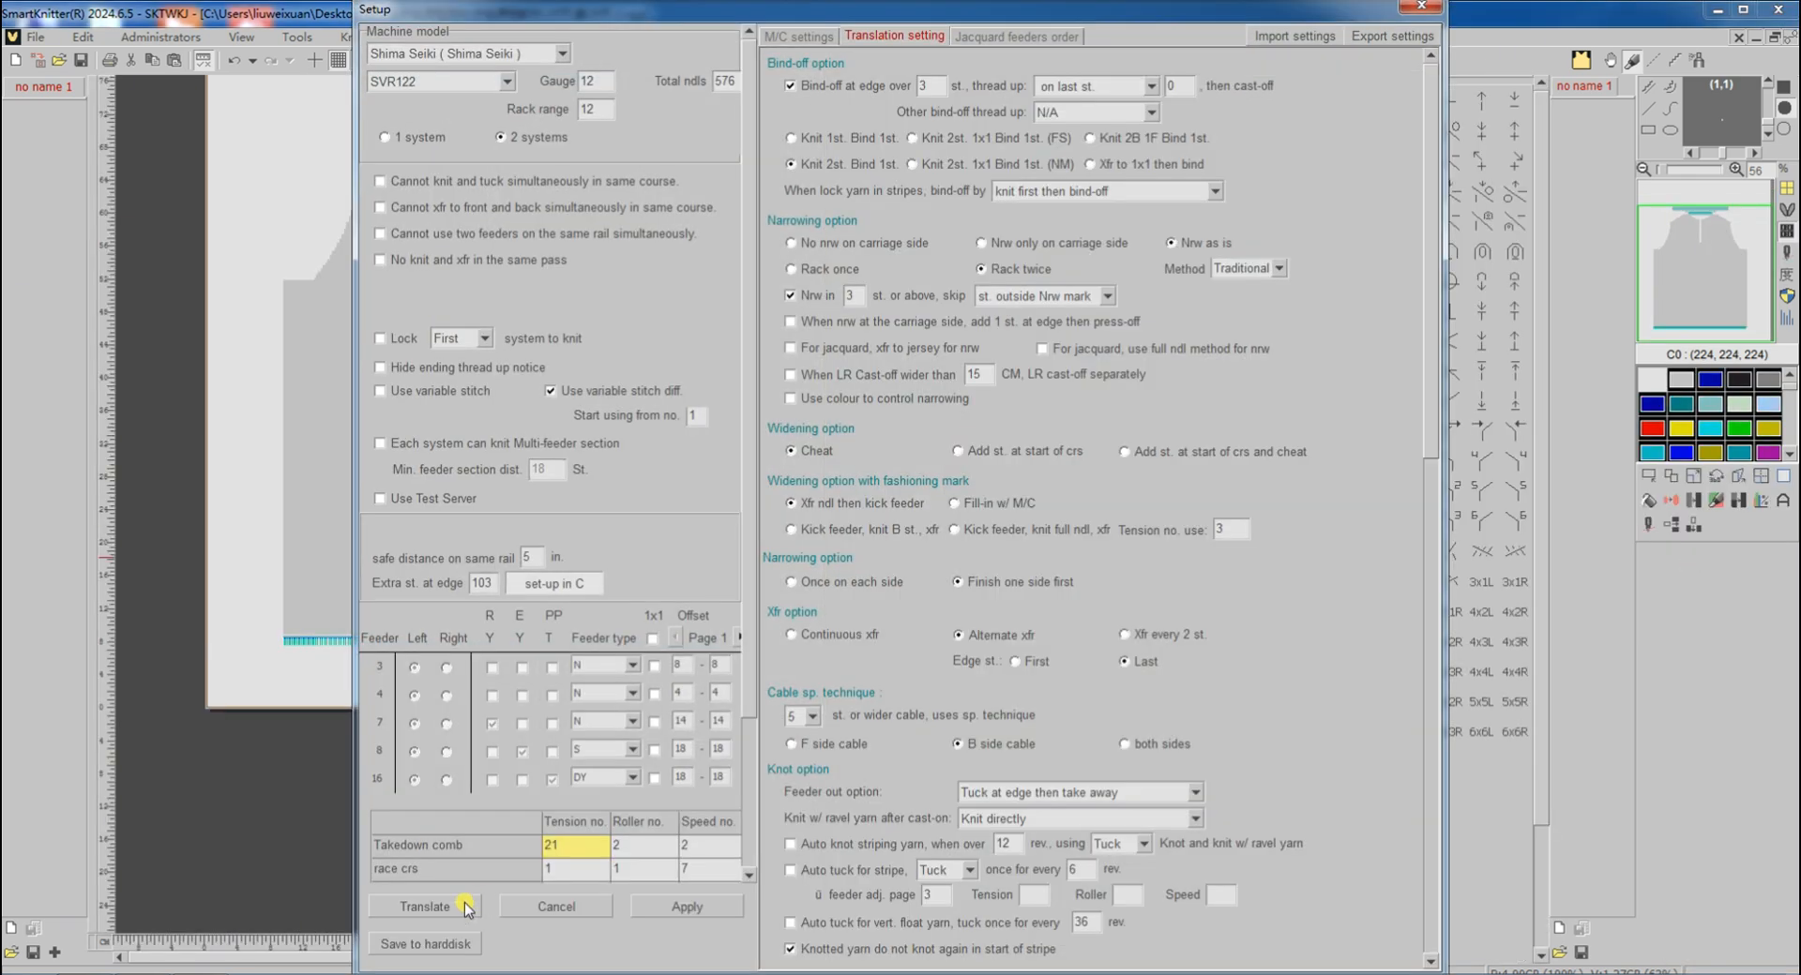
pyautogui.click(466, 908)
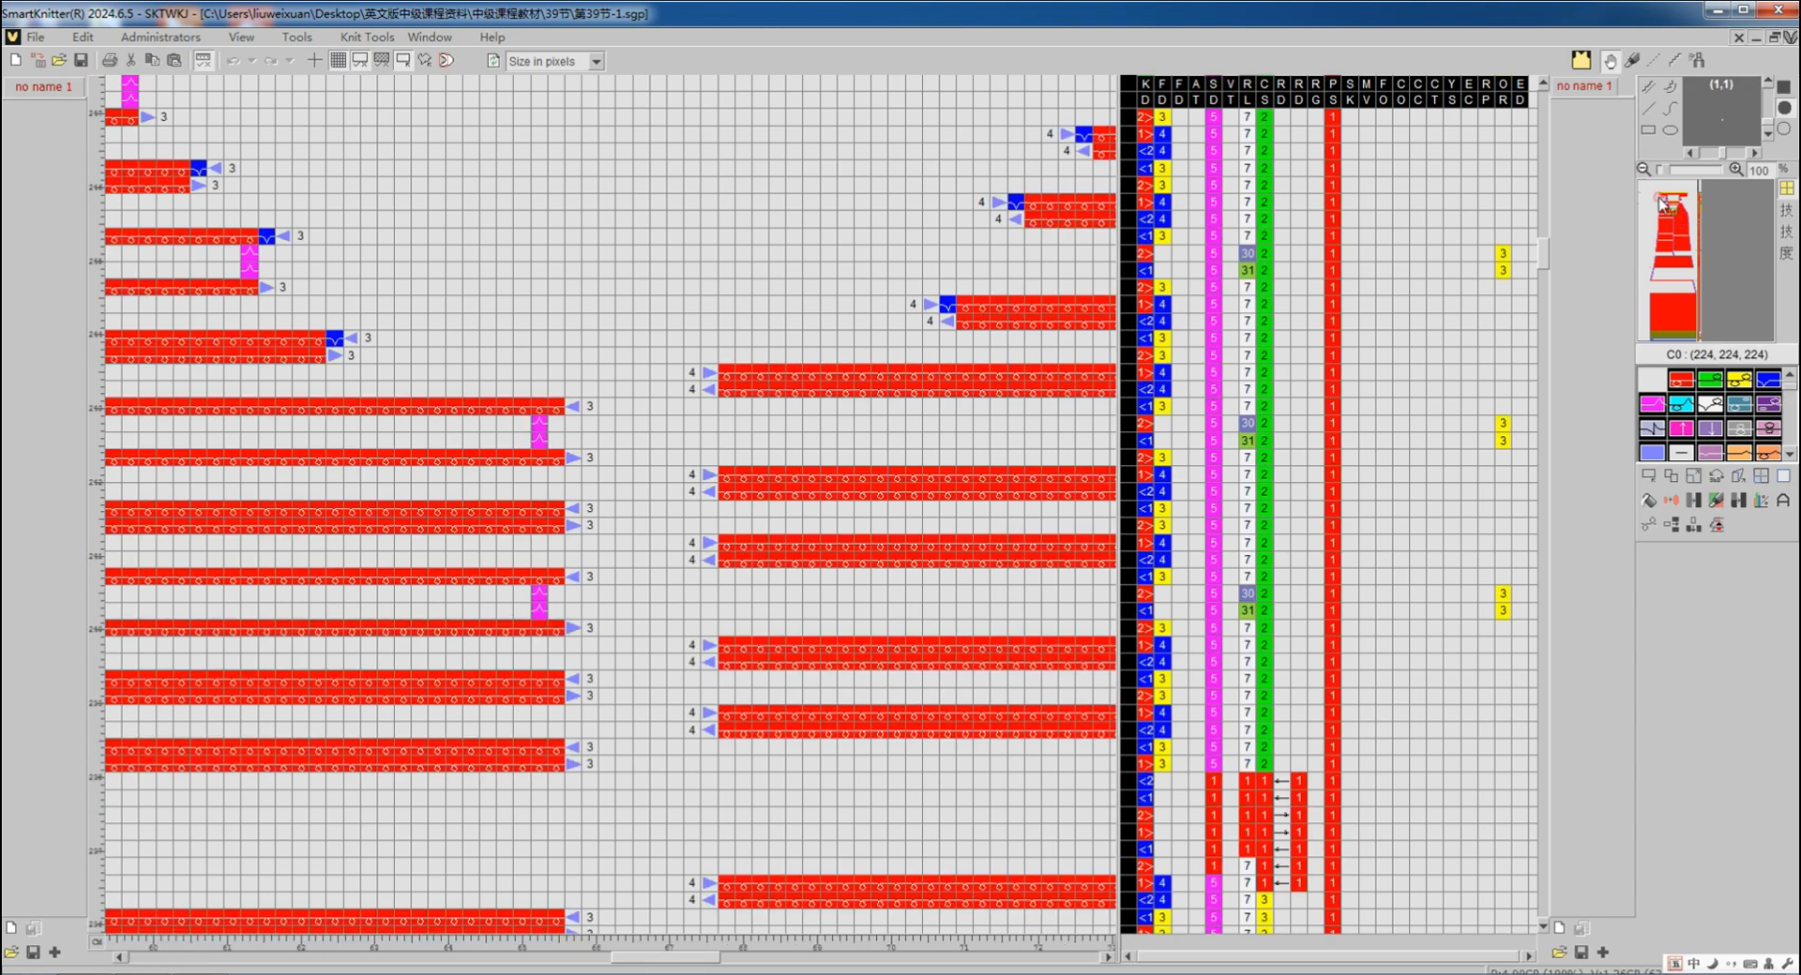
pyautogui.scroll(-4, 796, 556)
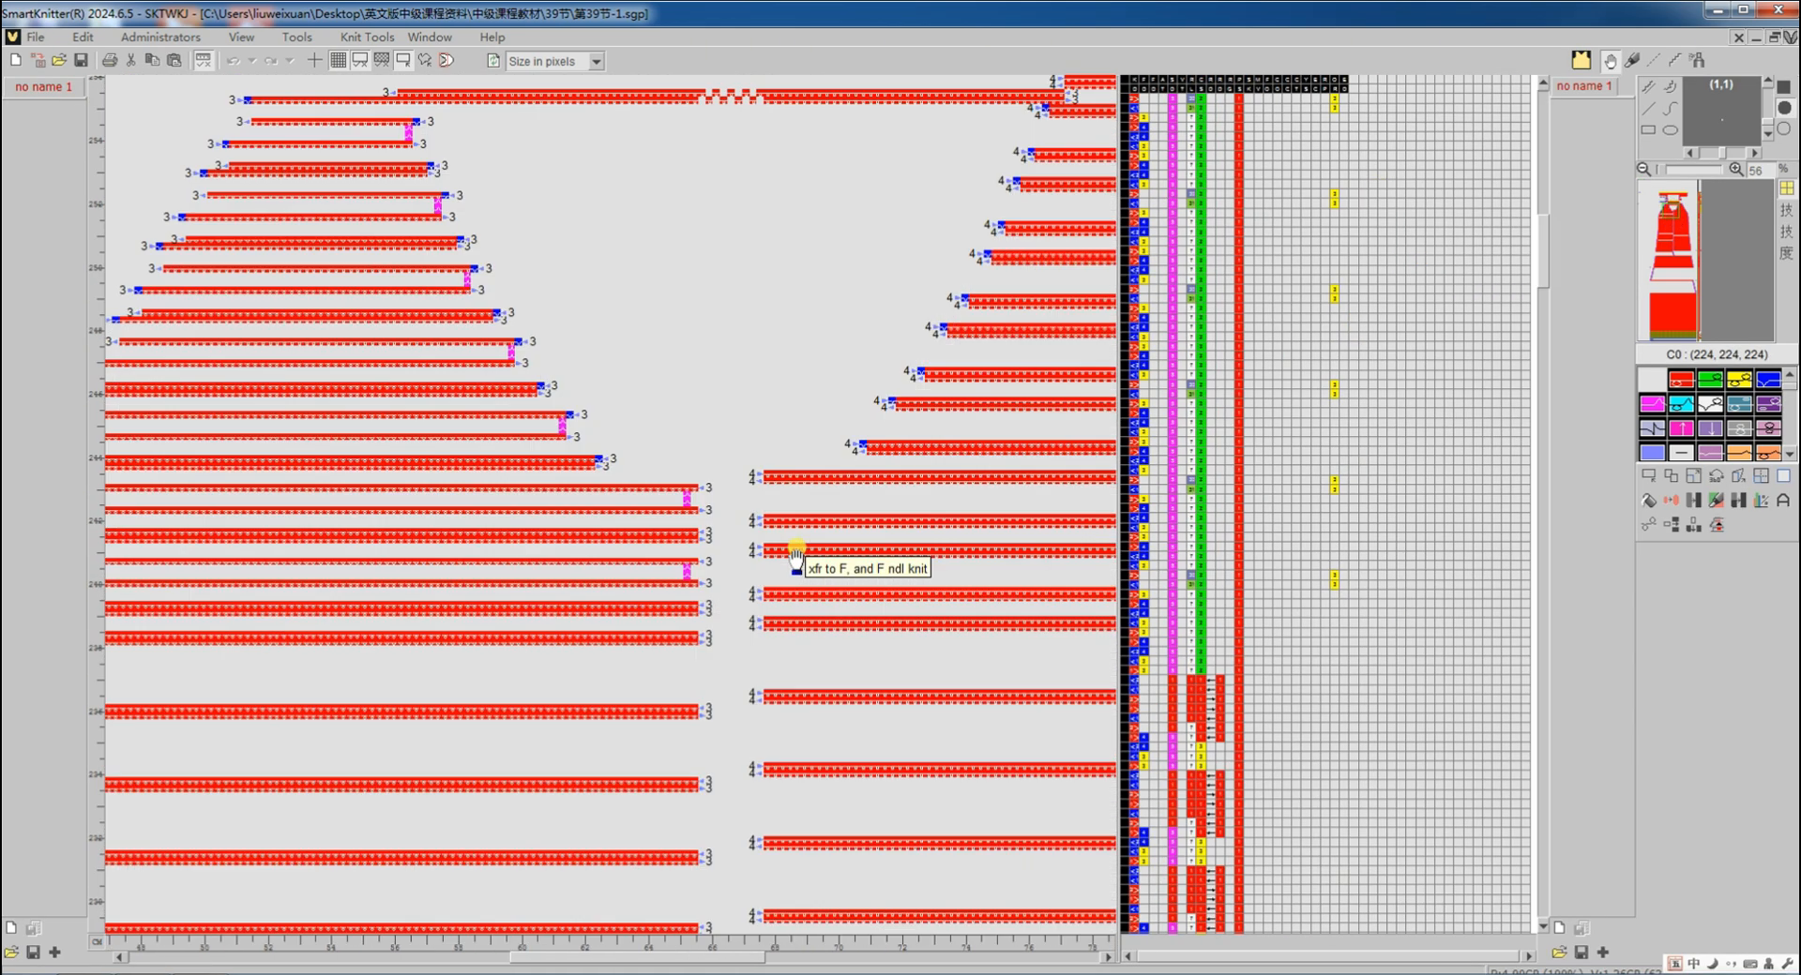
pyautogui.scroll(2, 796, 557)
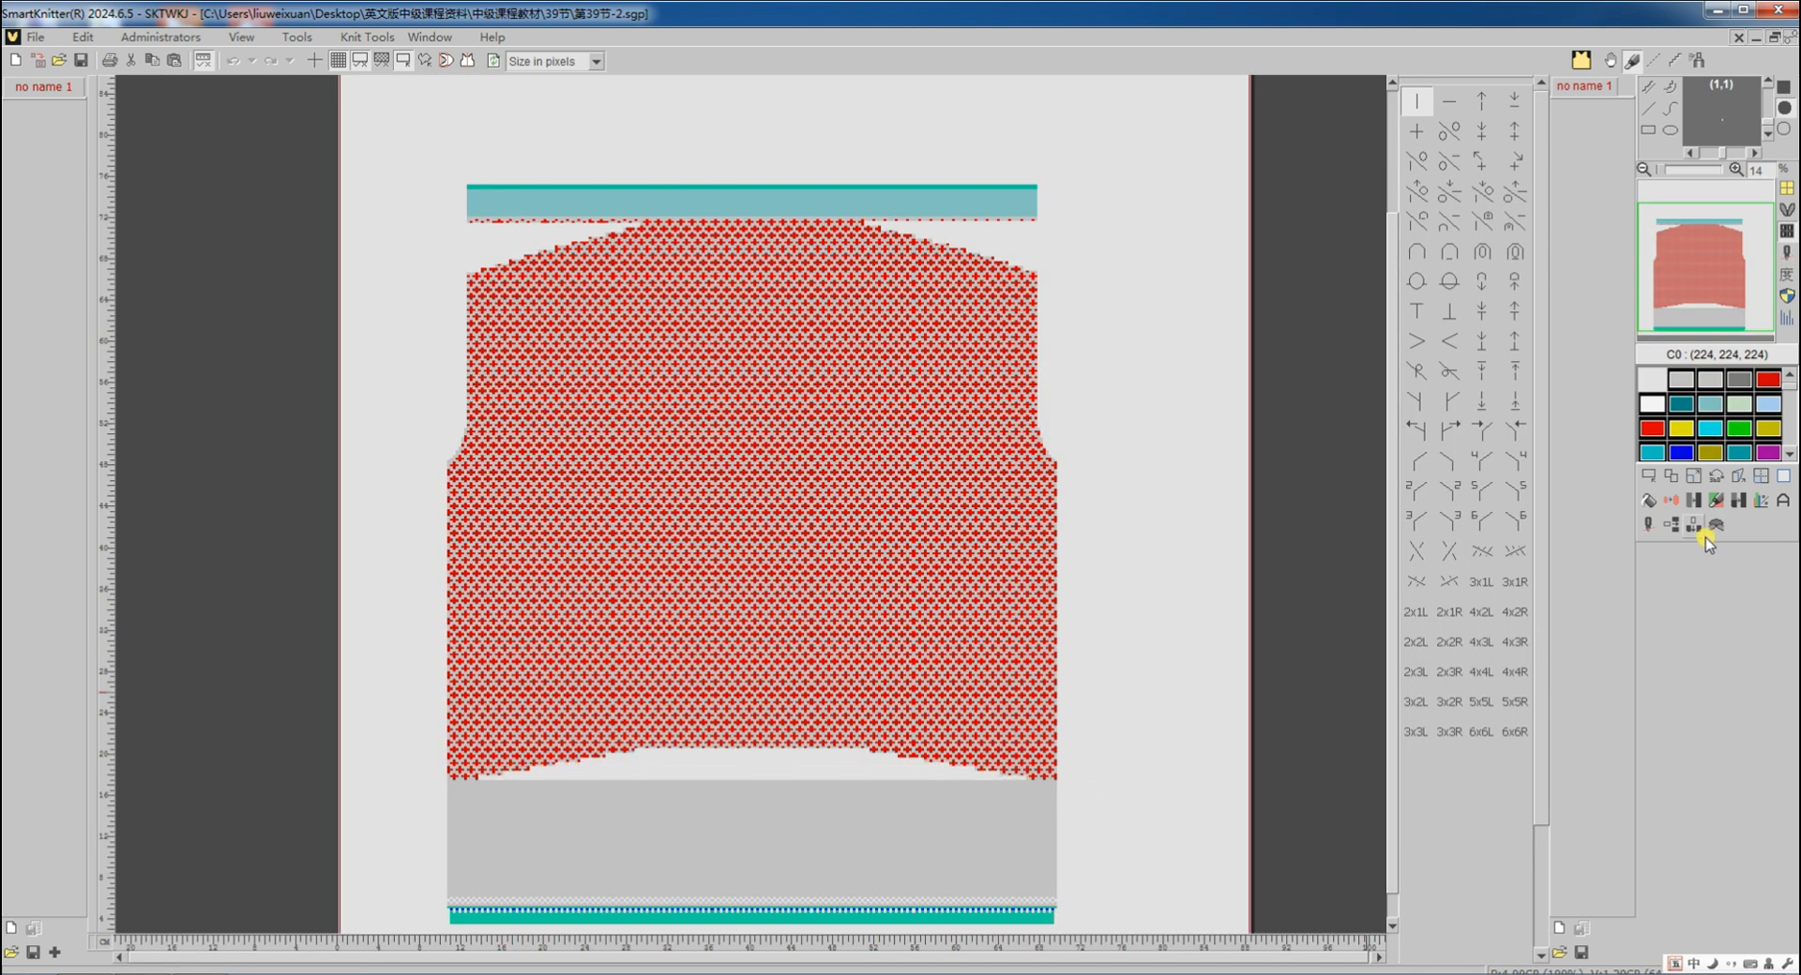
# Check the two-colour jacquard backing style of the red body area and translate the second pattern to knitting machine code
pyautogui.click(1648, 528)
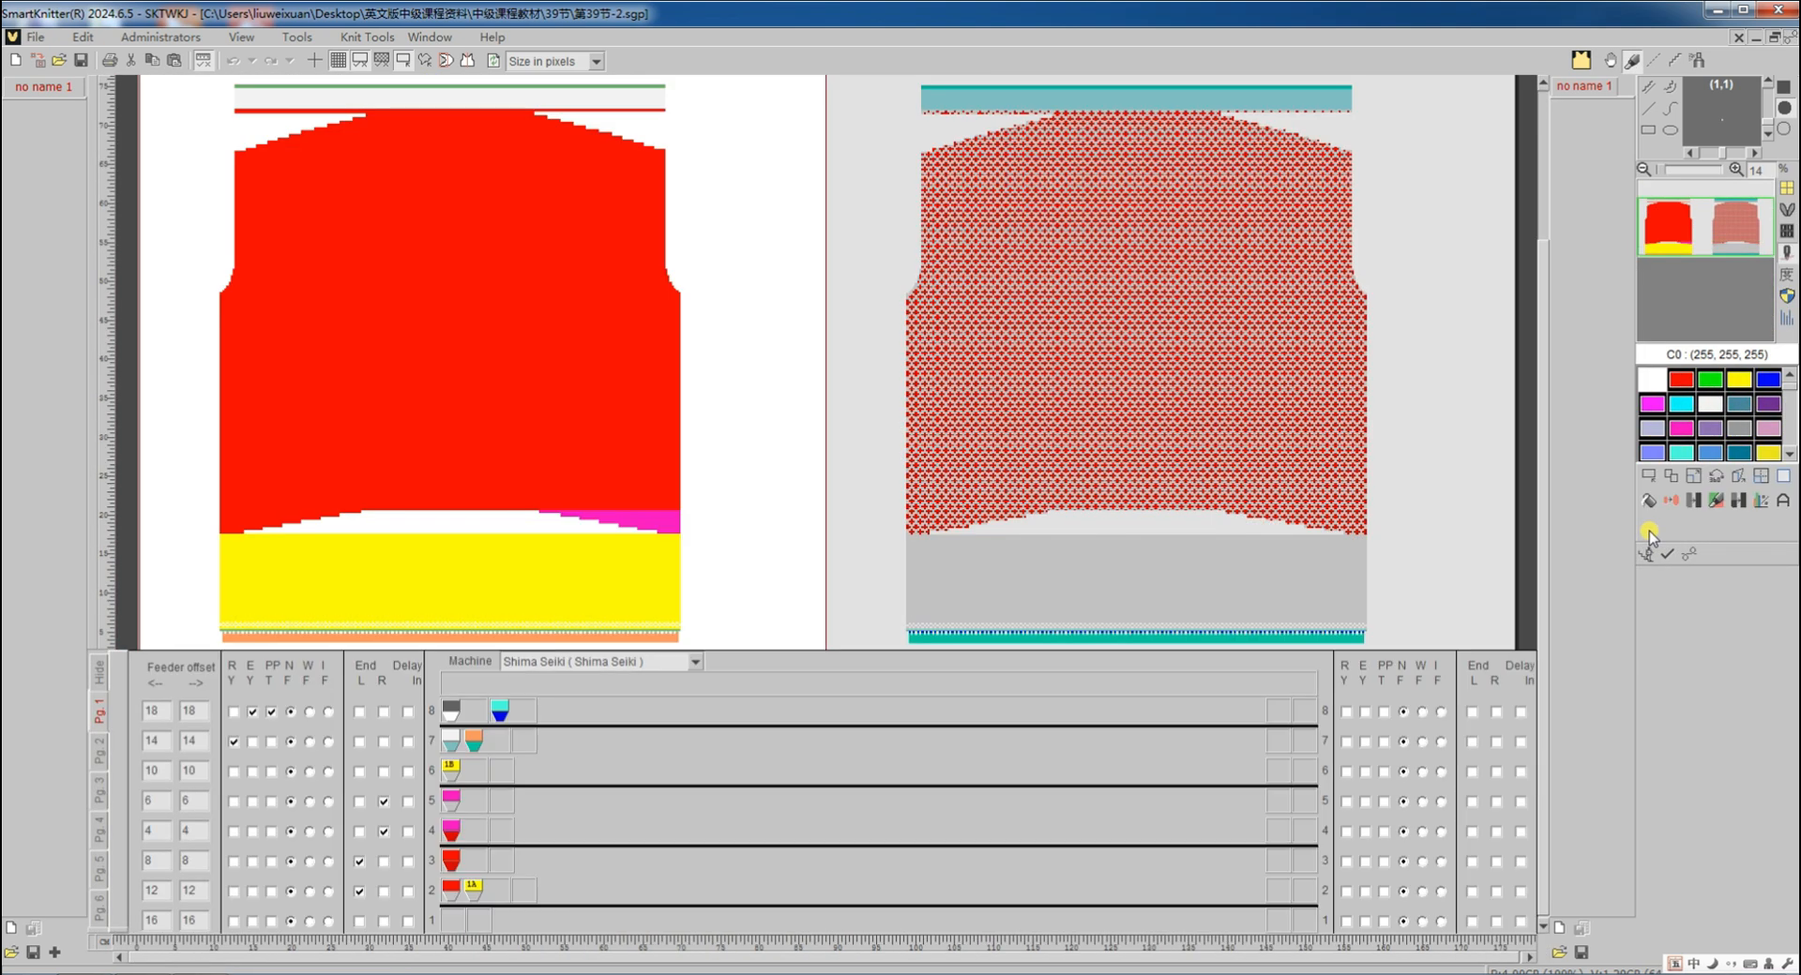
pyautogui.rightClick(582, 351)
pyautogui.moveTo(660, 447)
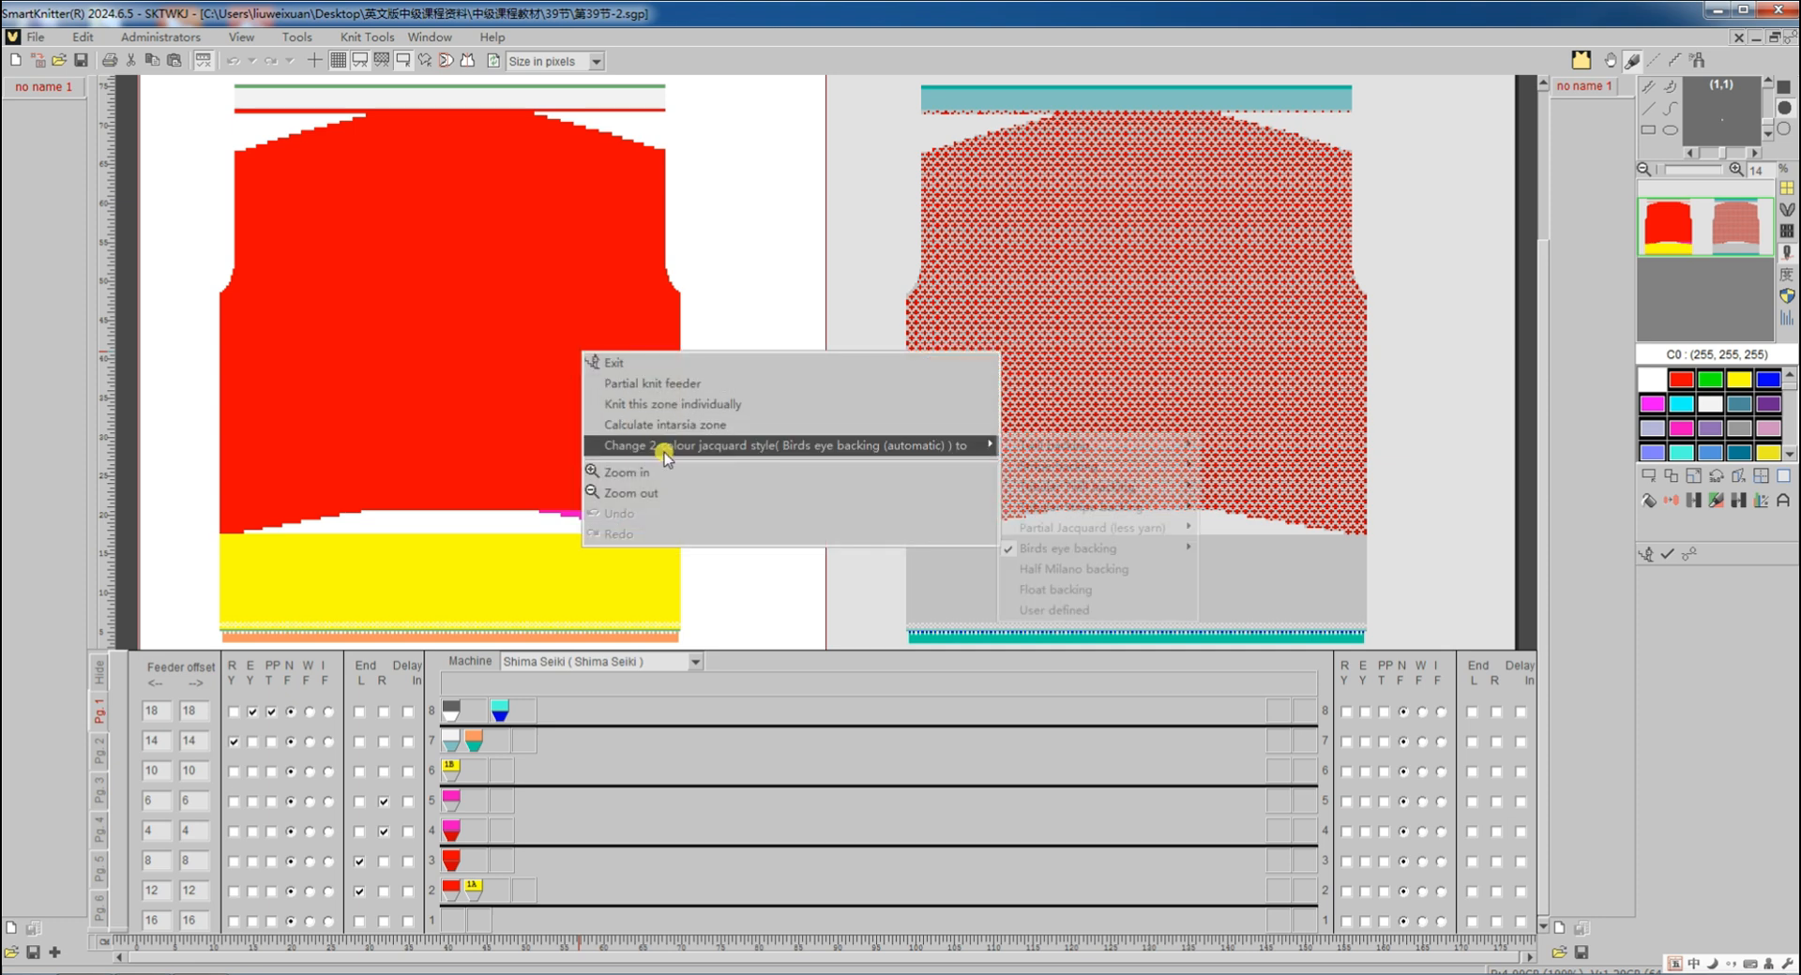
pyautogui.moveTo(1053, 549)
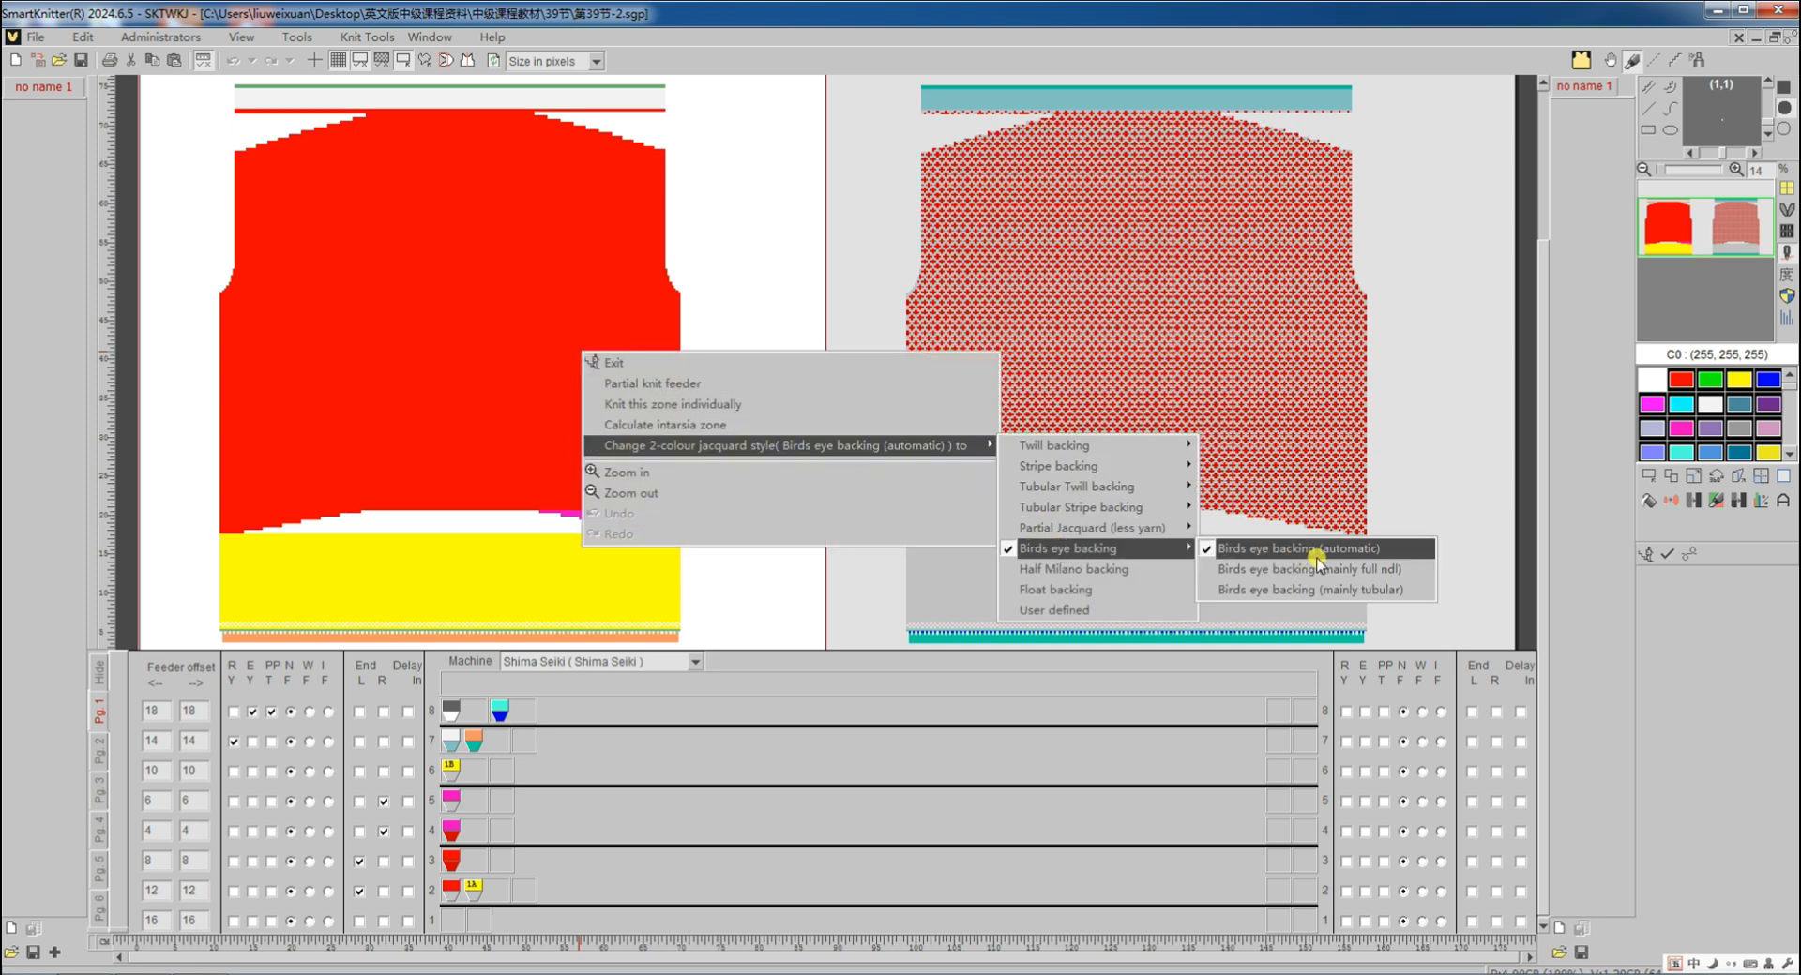
pyautogui.click(1689, 559)
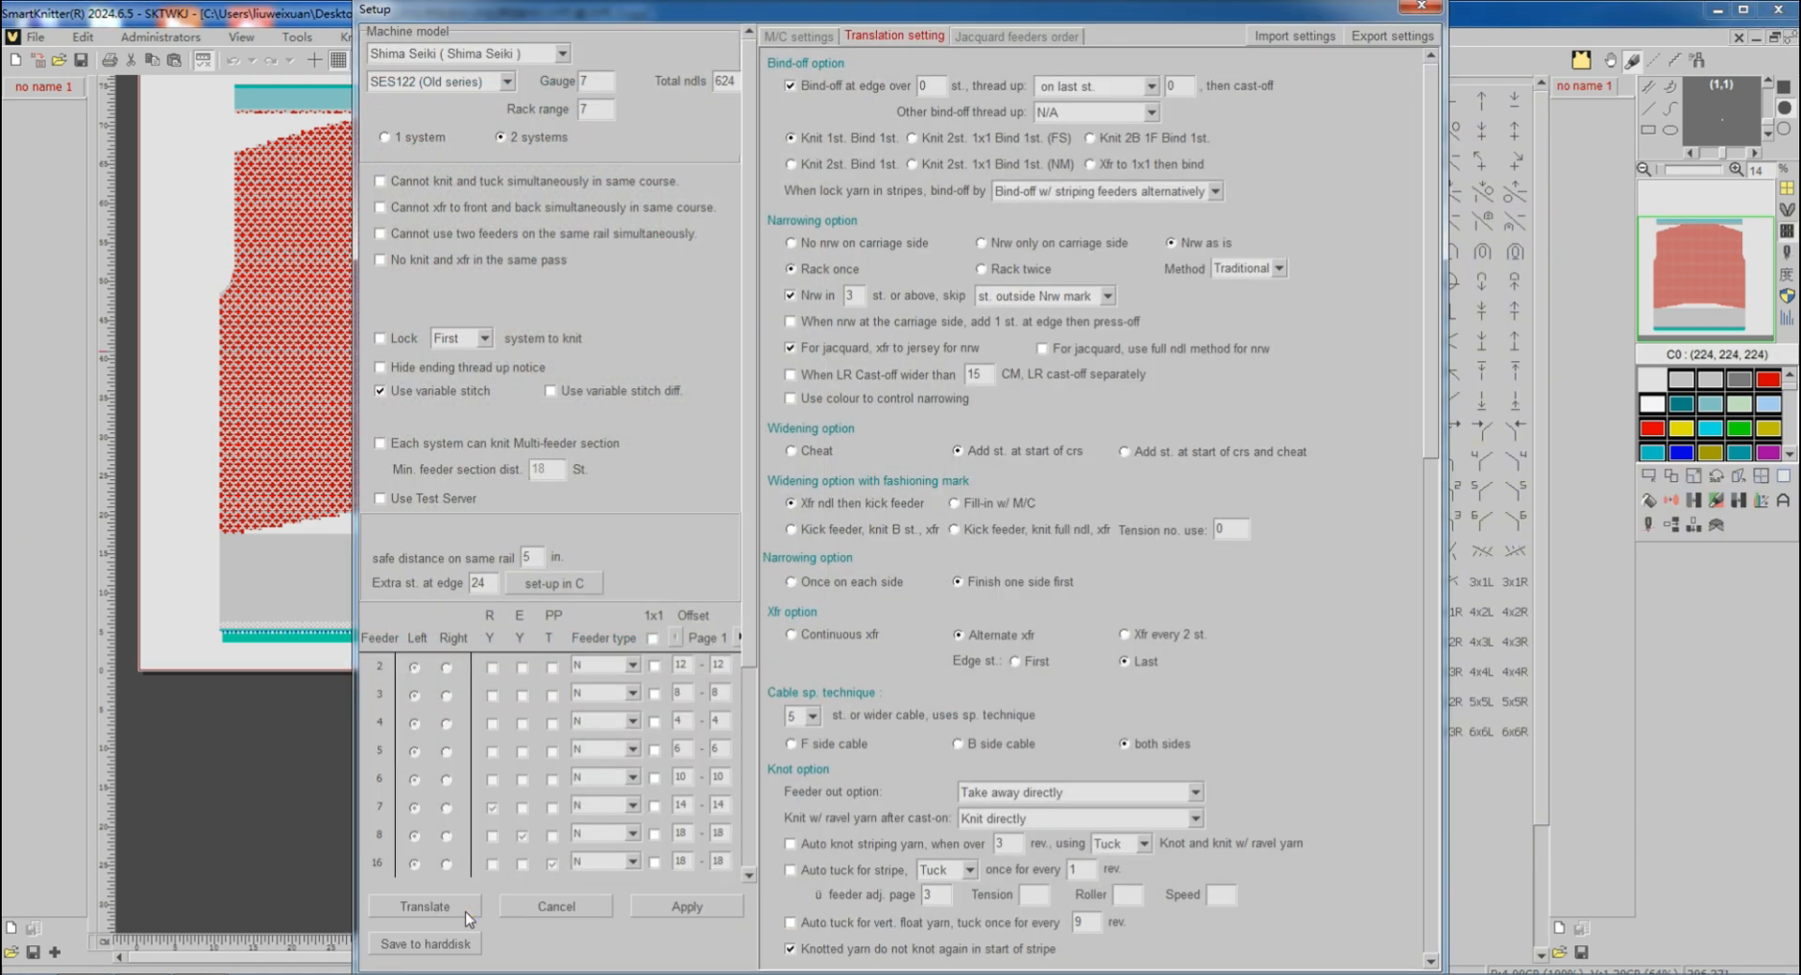
pyautogui.click(467, 913)
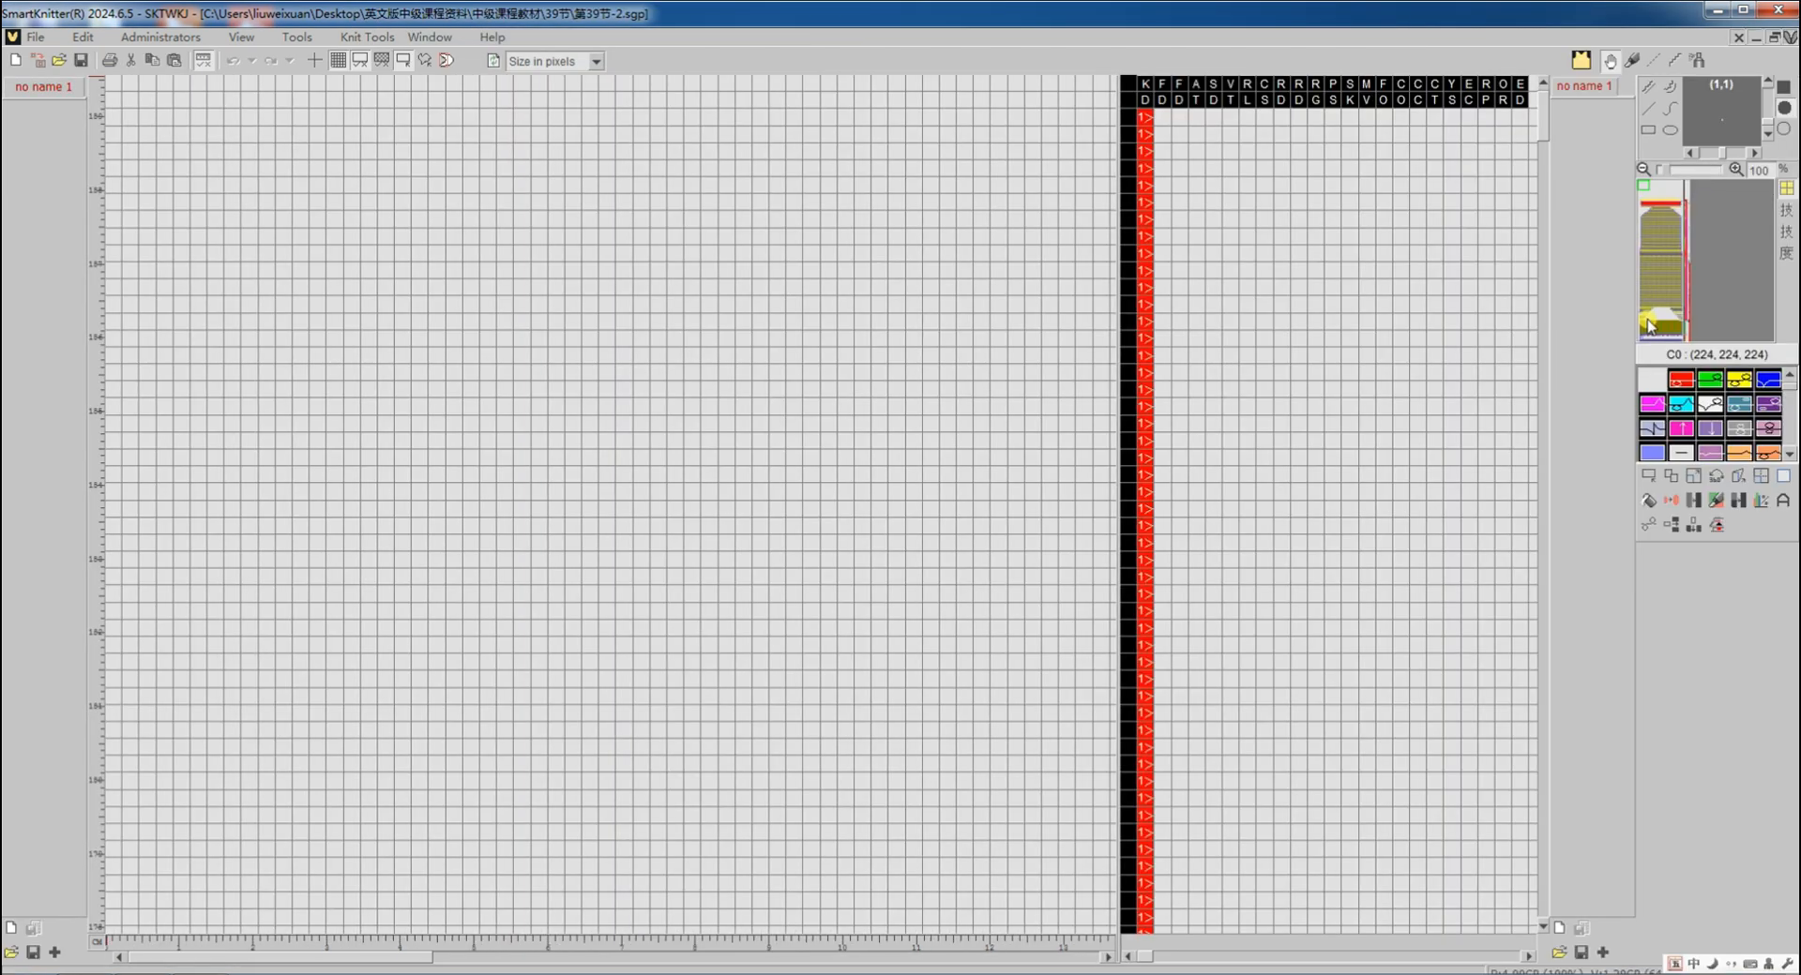
# Examine the knitting code where the ribbing meets the stepped jacquard courses, at both edges of the piece
pyautogui.click(1649, 313)
pyautogui.scroll(-3, 1069, 509)
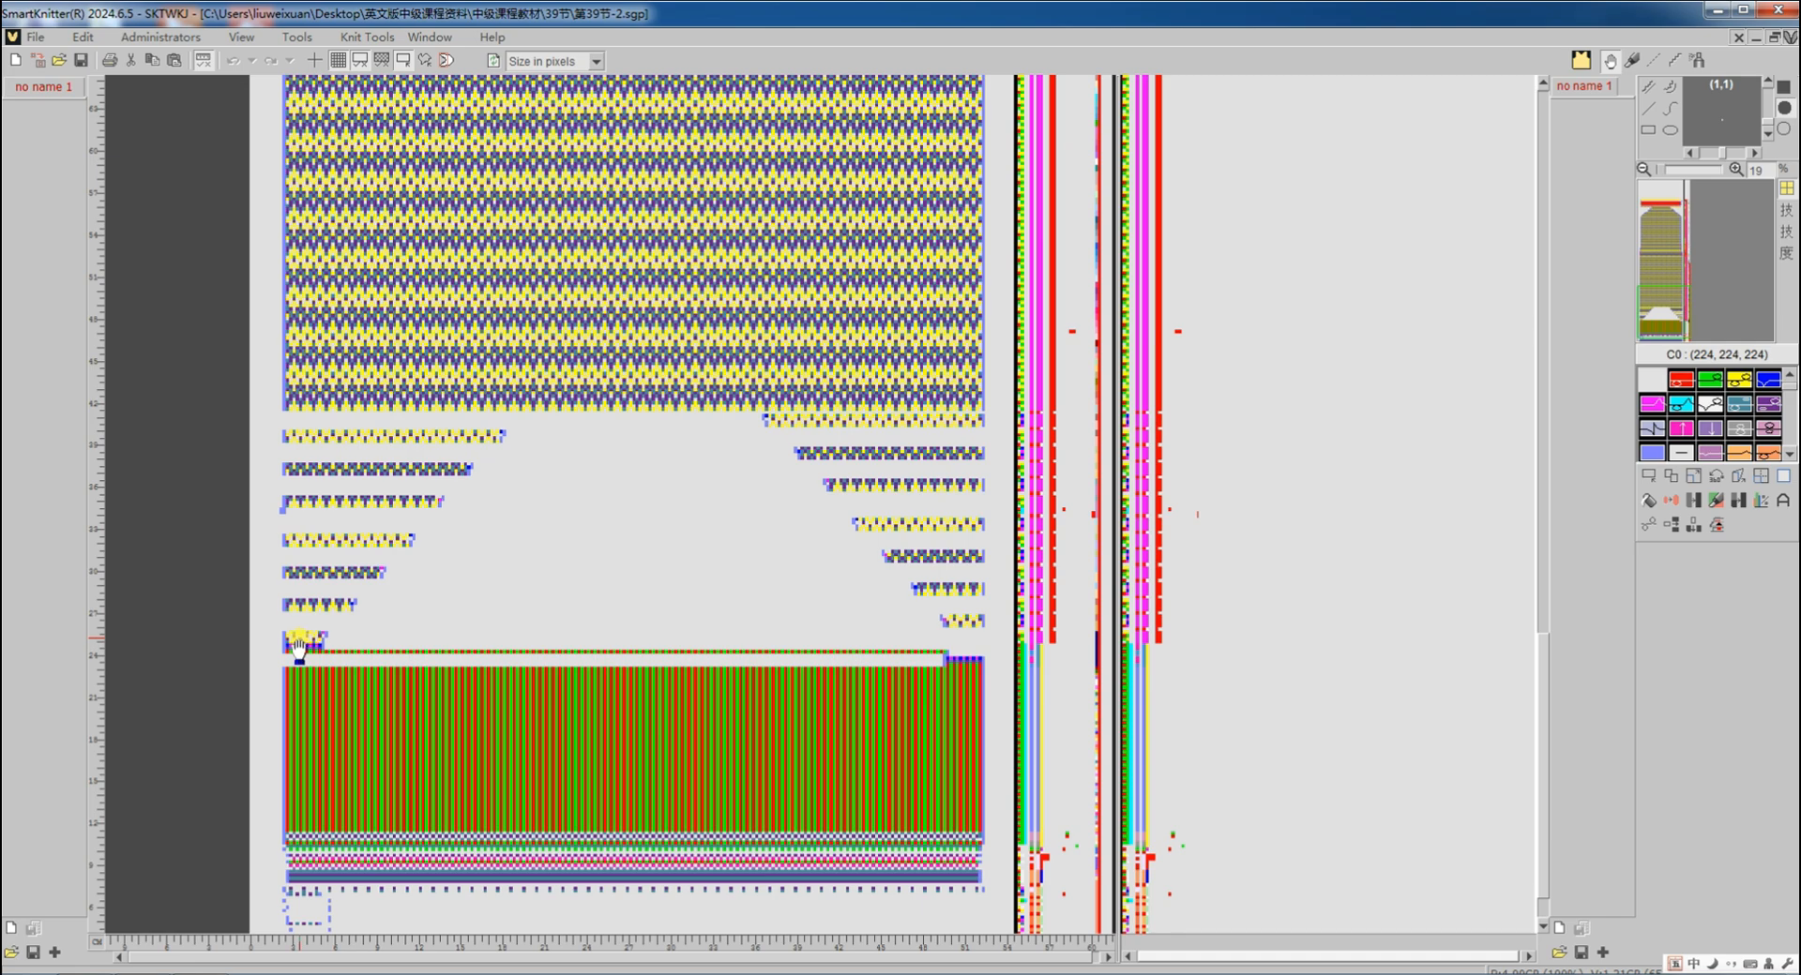
pyautogui.scroll(1, 298, 647)
pyautogui.scroll(2, 145, 868)
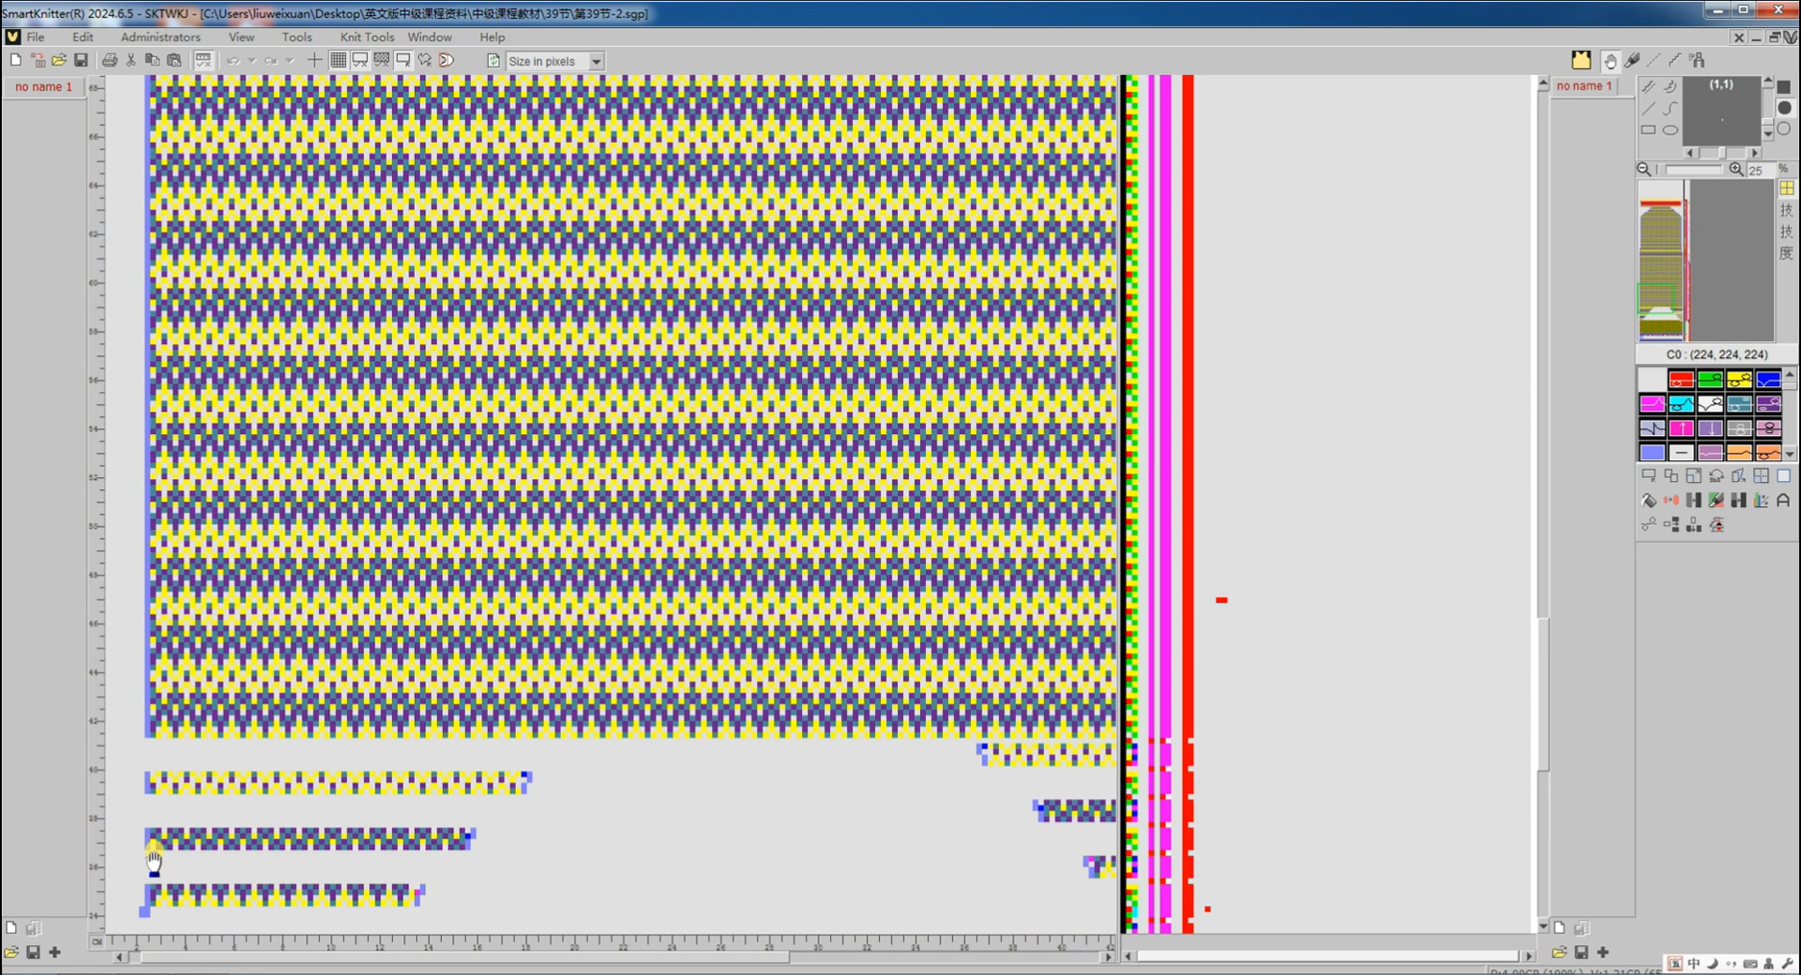
pyautogui.scroll(-5, 166, 842)
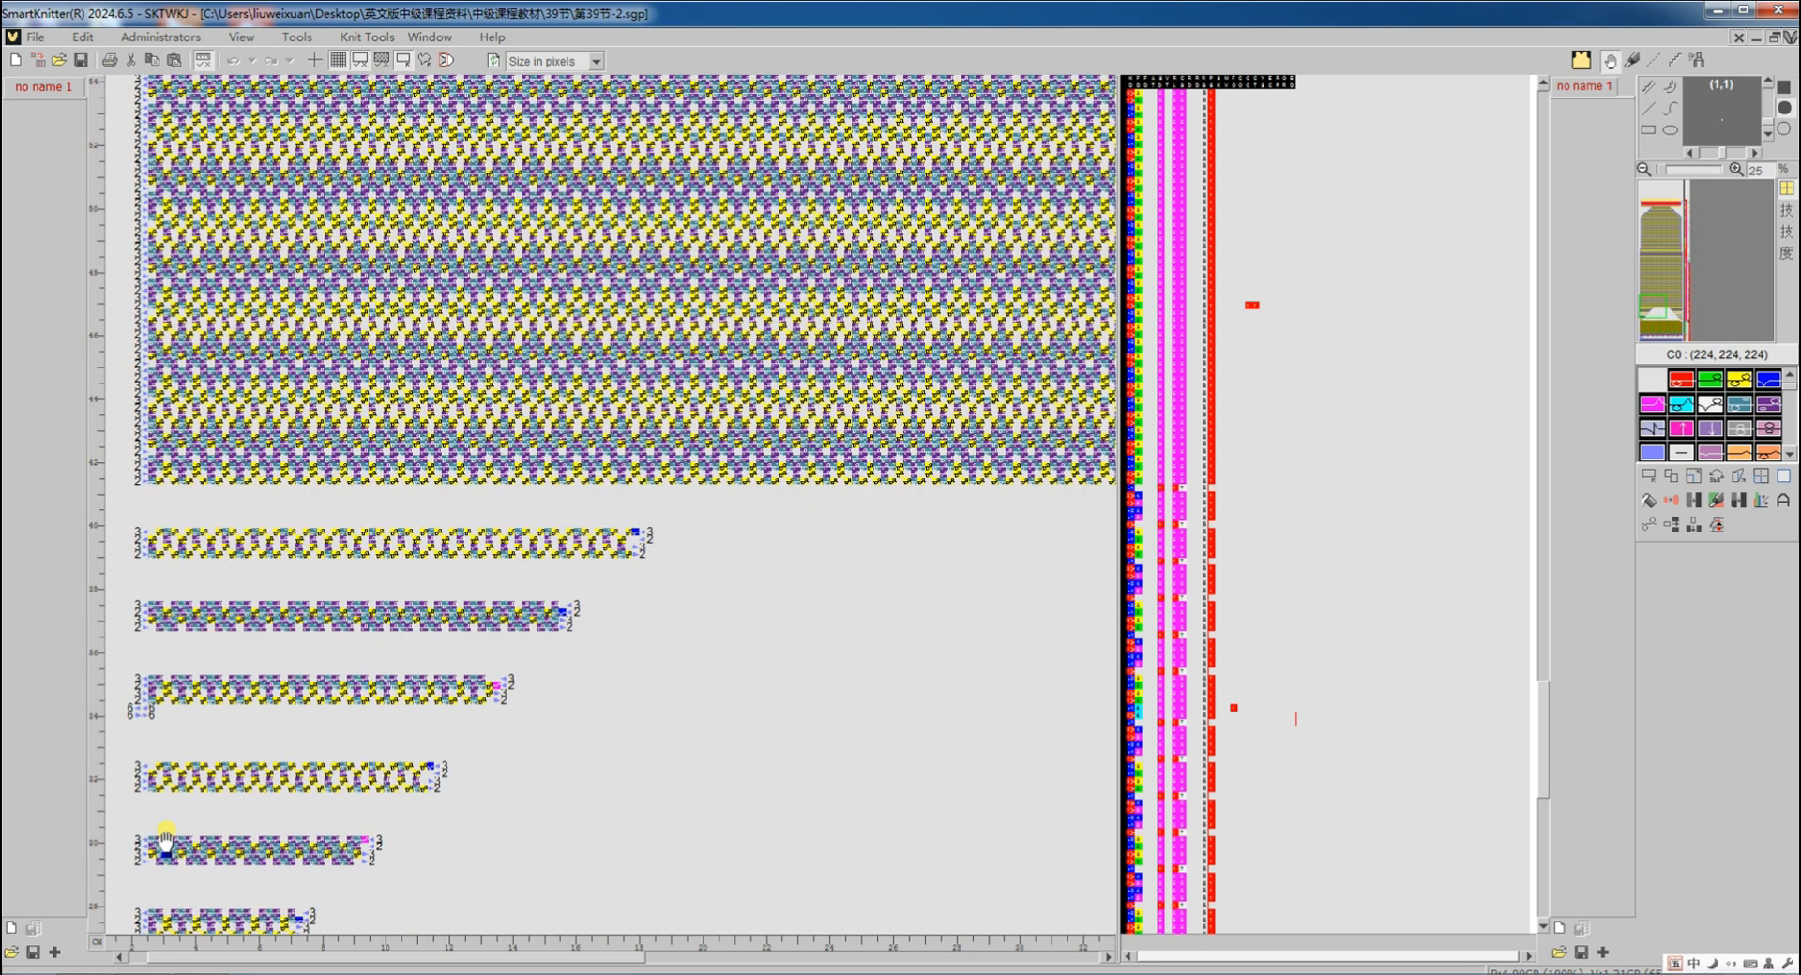
pyautogui.scroll(3, 160, 811)
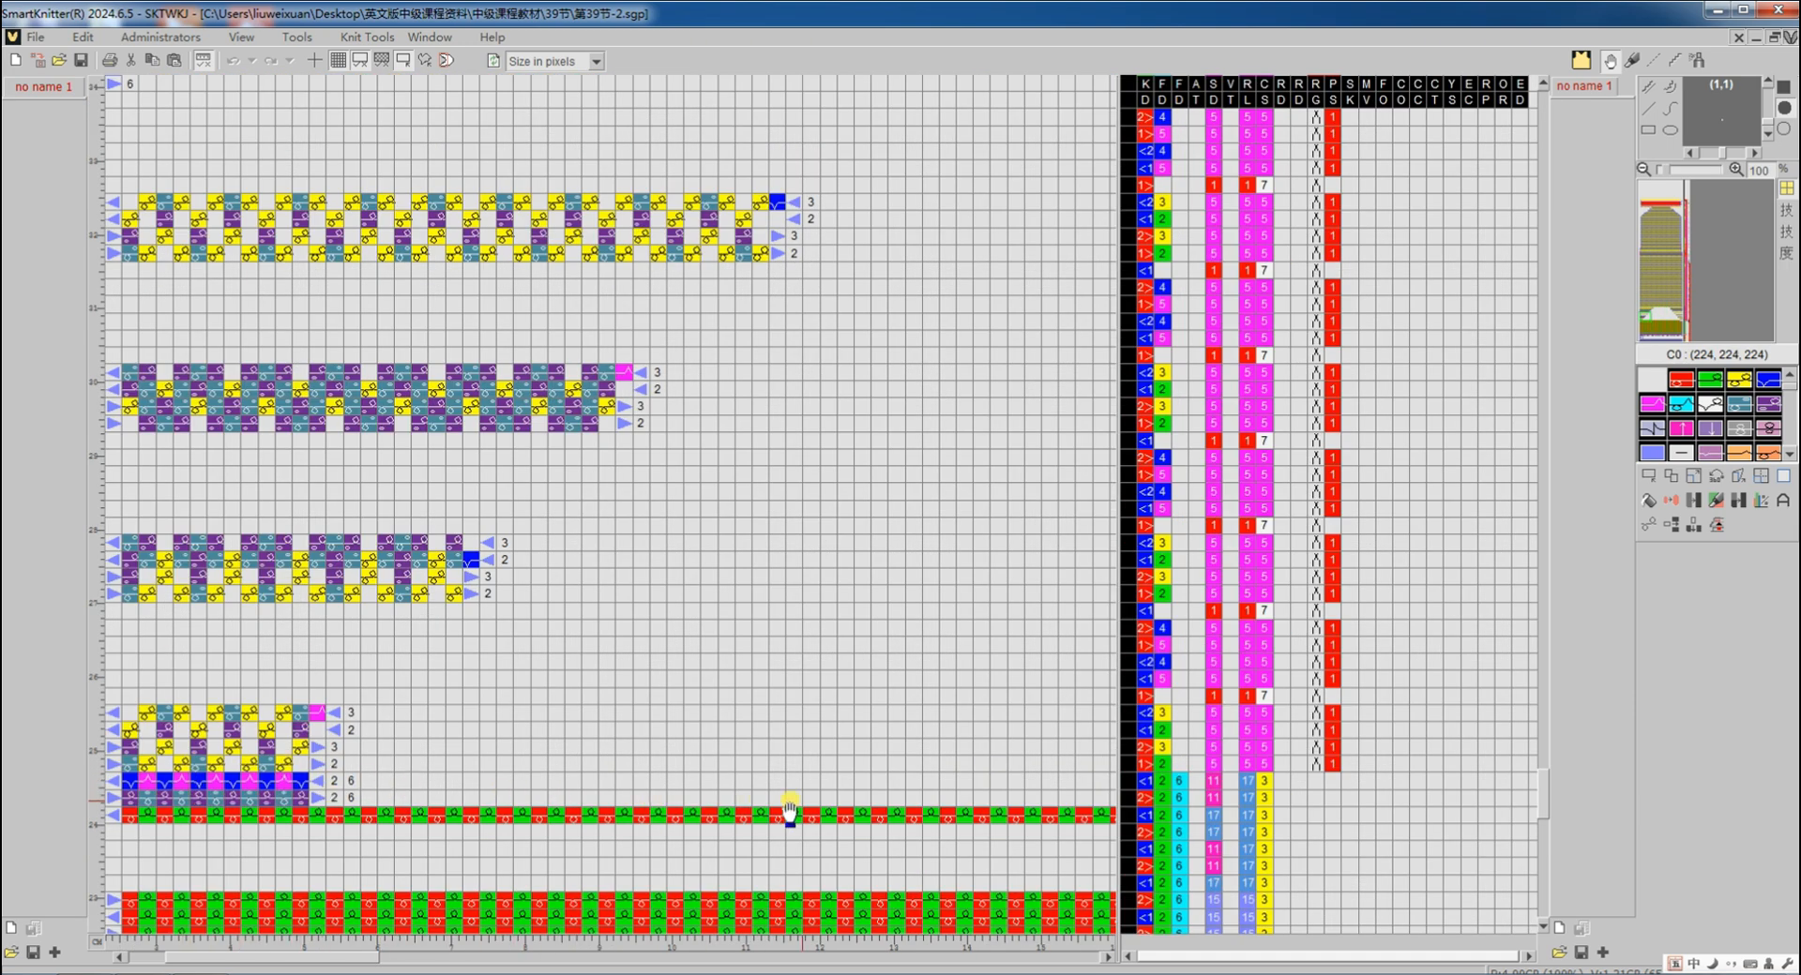
pyautogui.hscroll(10, 1044, 792)
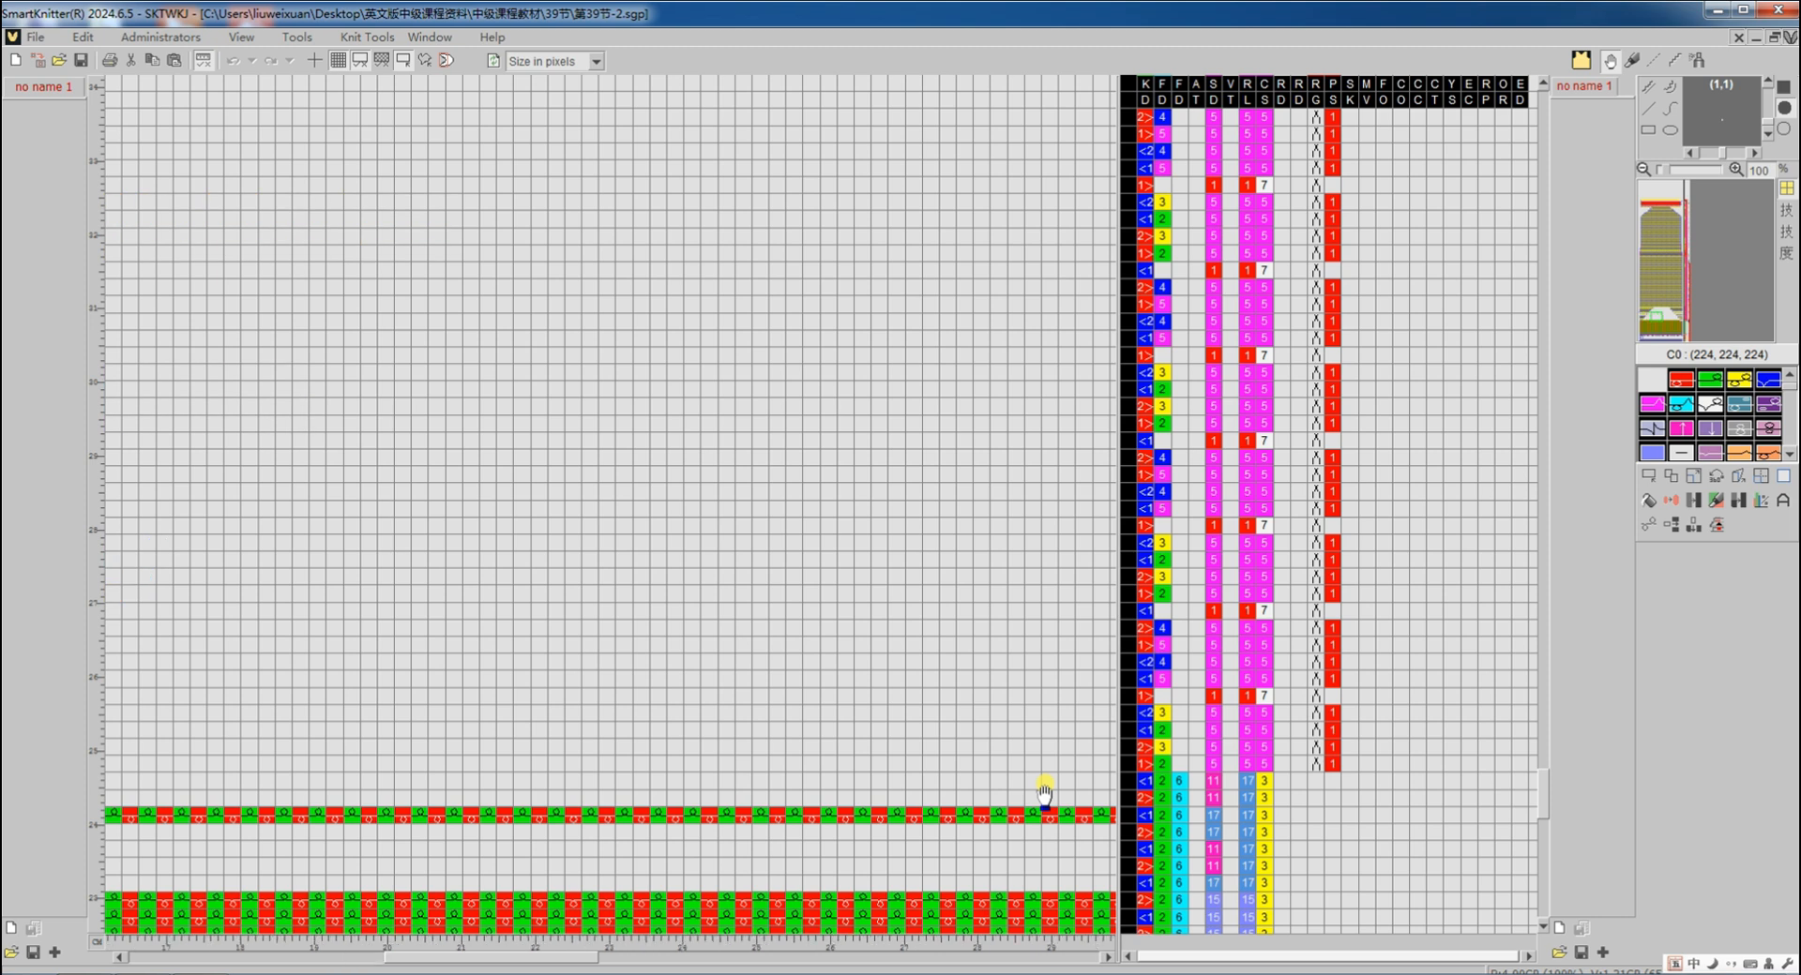
pyautogui.hscroll(5, 1043, 792)
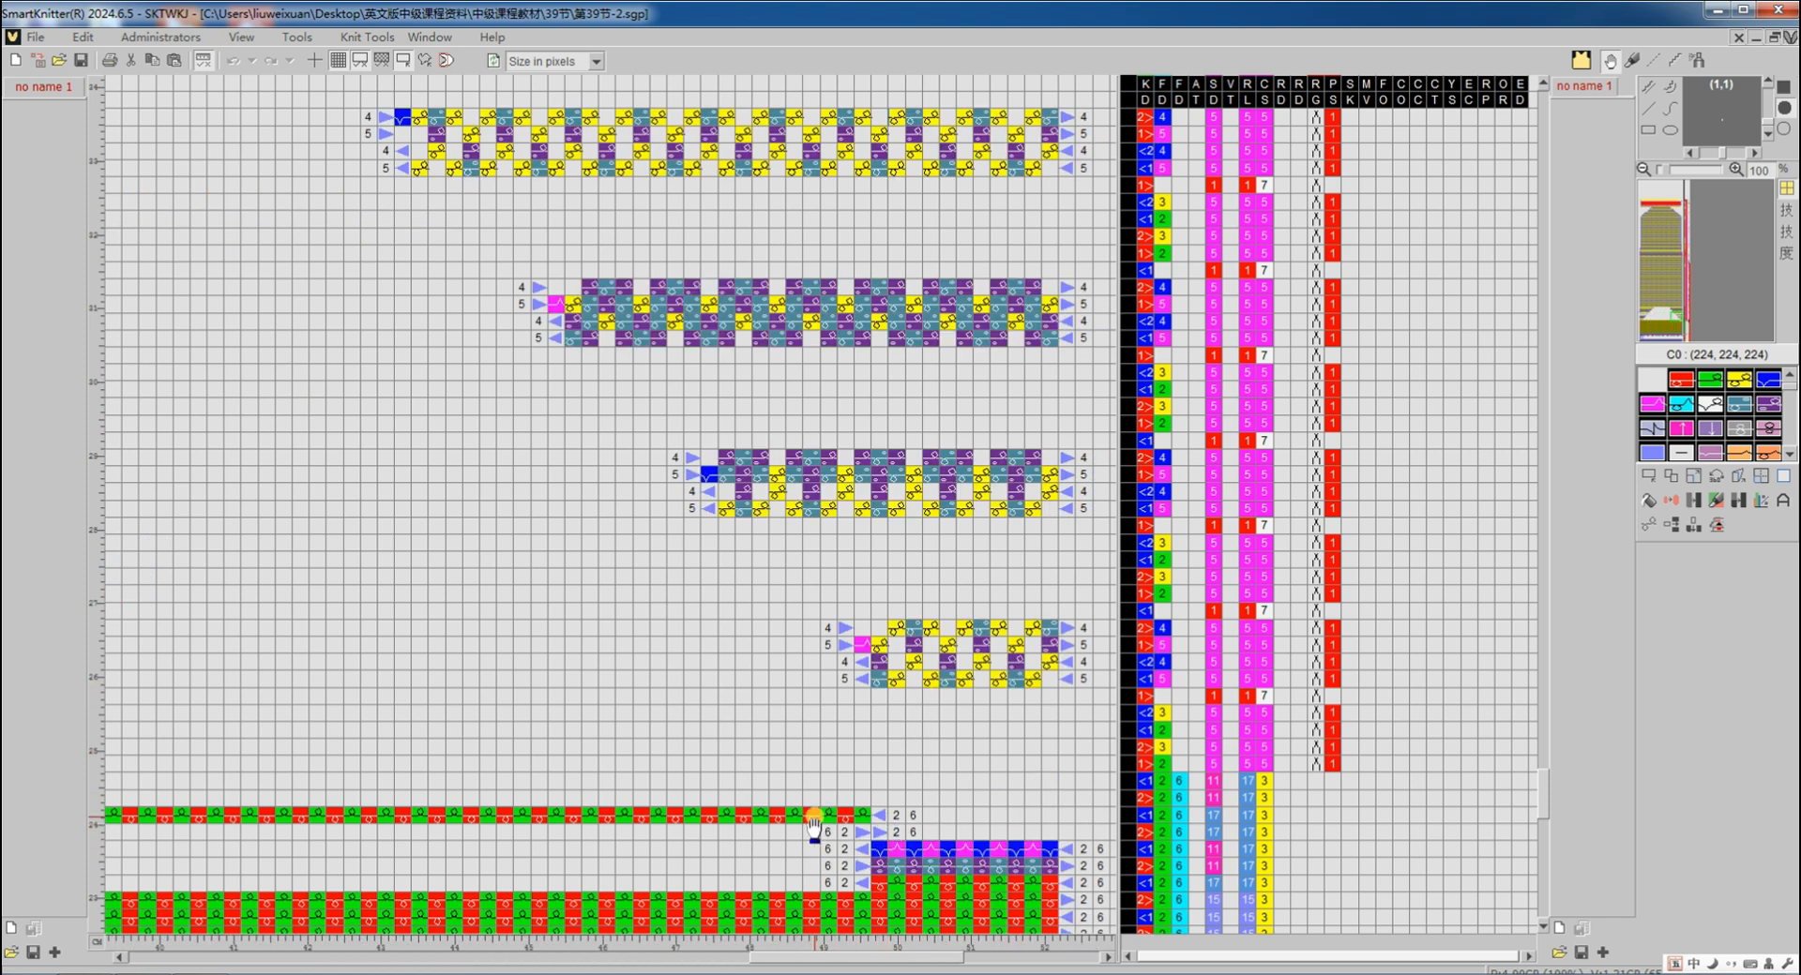
# Return to the pattern drawing and insert two blank horizontal lines between the ribbing and the jacquard body
pyautogui.hotkey('ctrl', 'Tab')
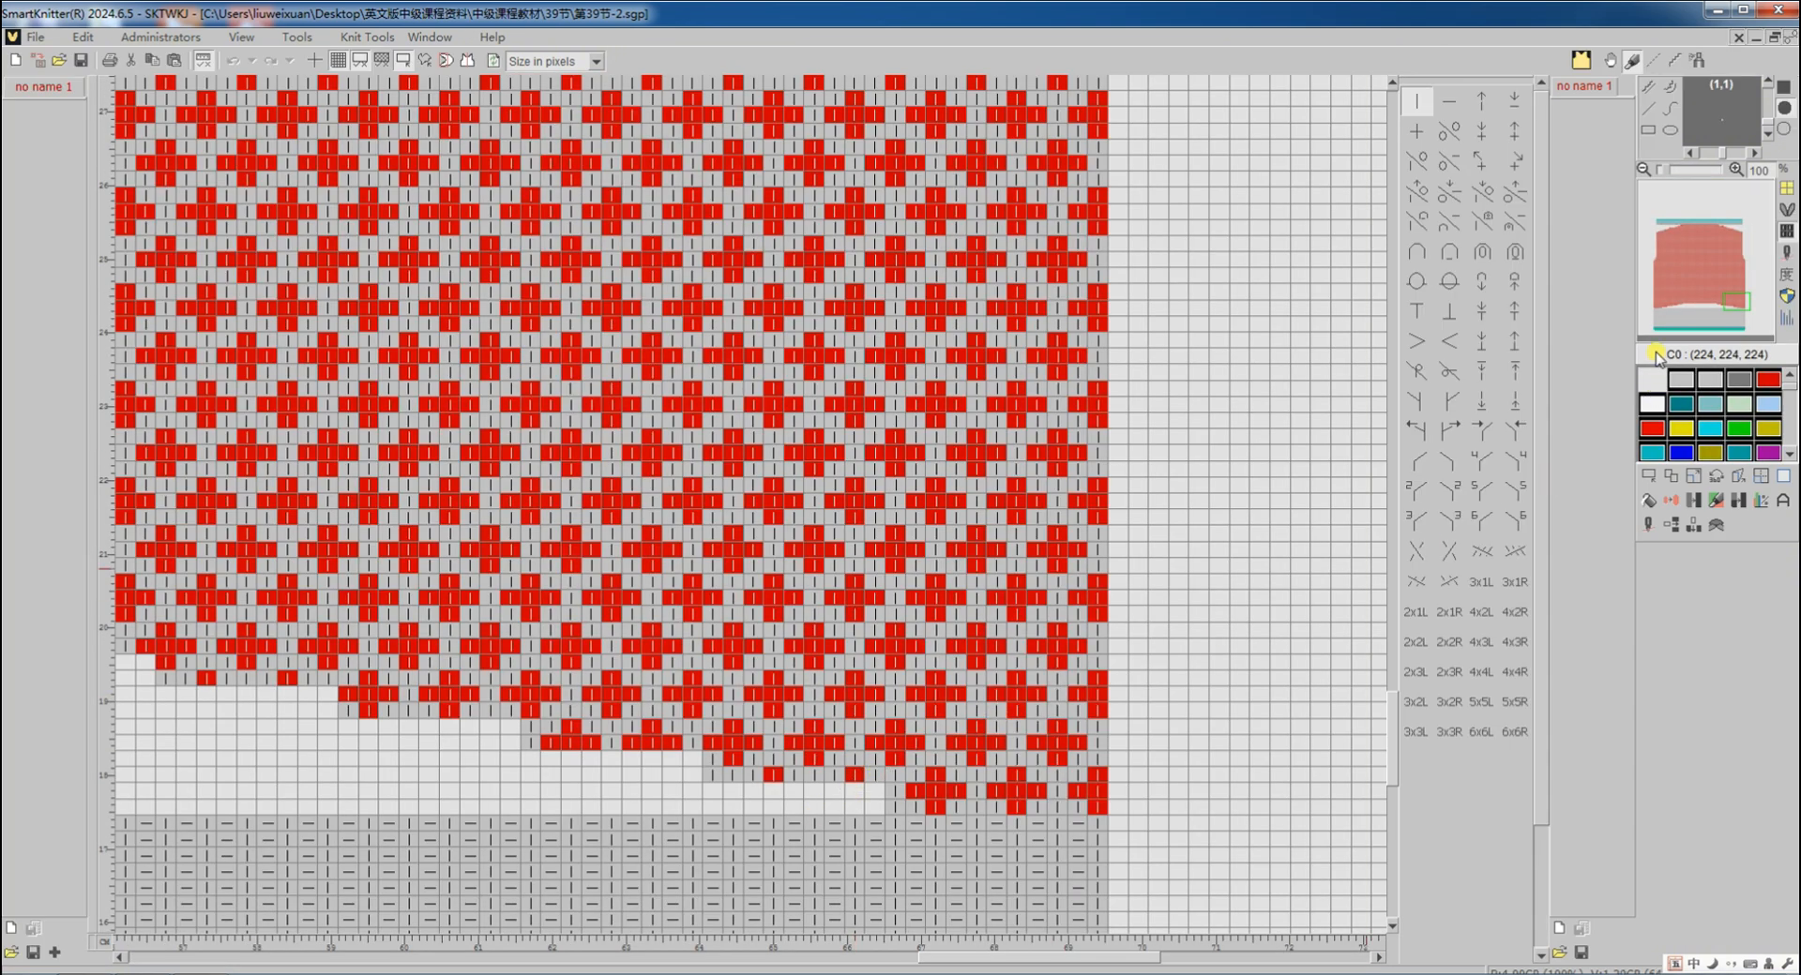
pyautogui.click(1656, 319)
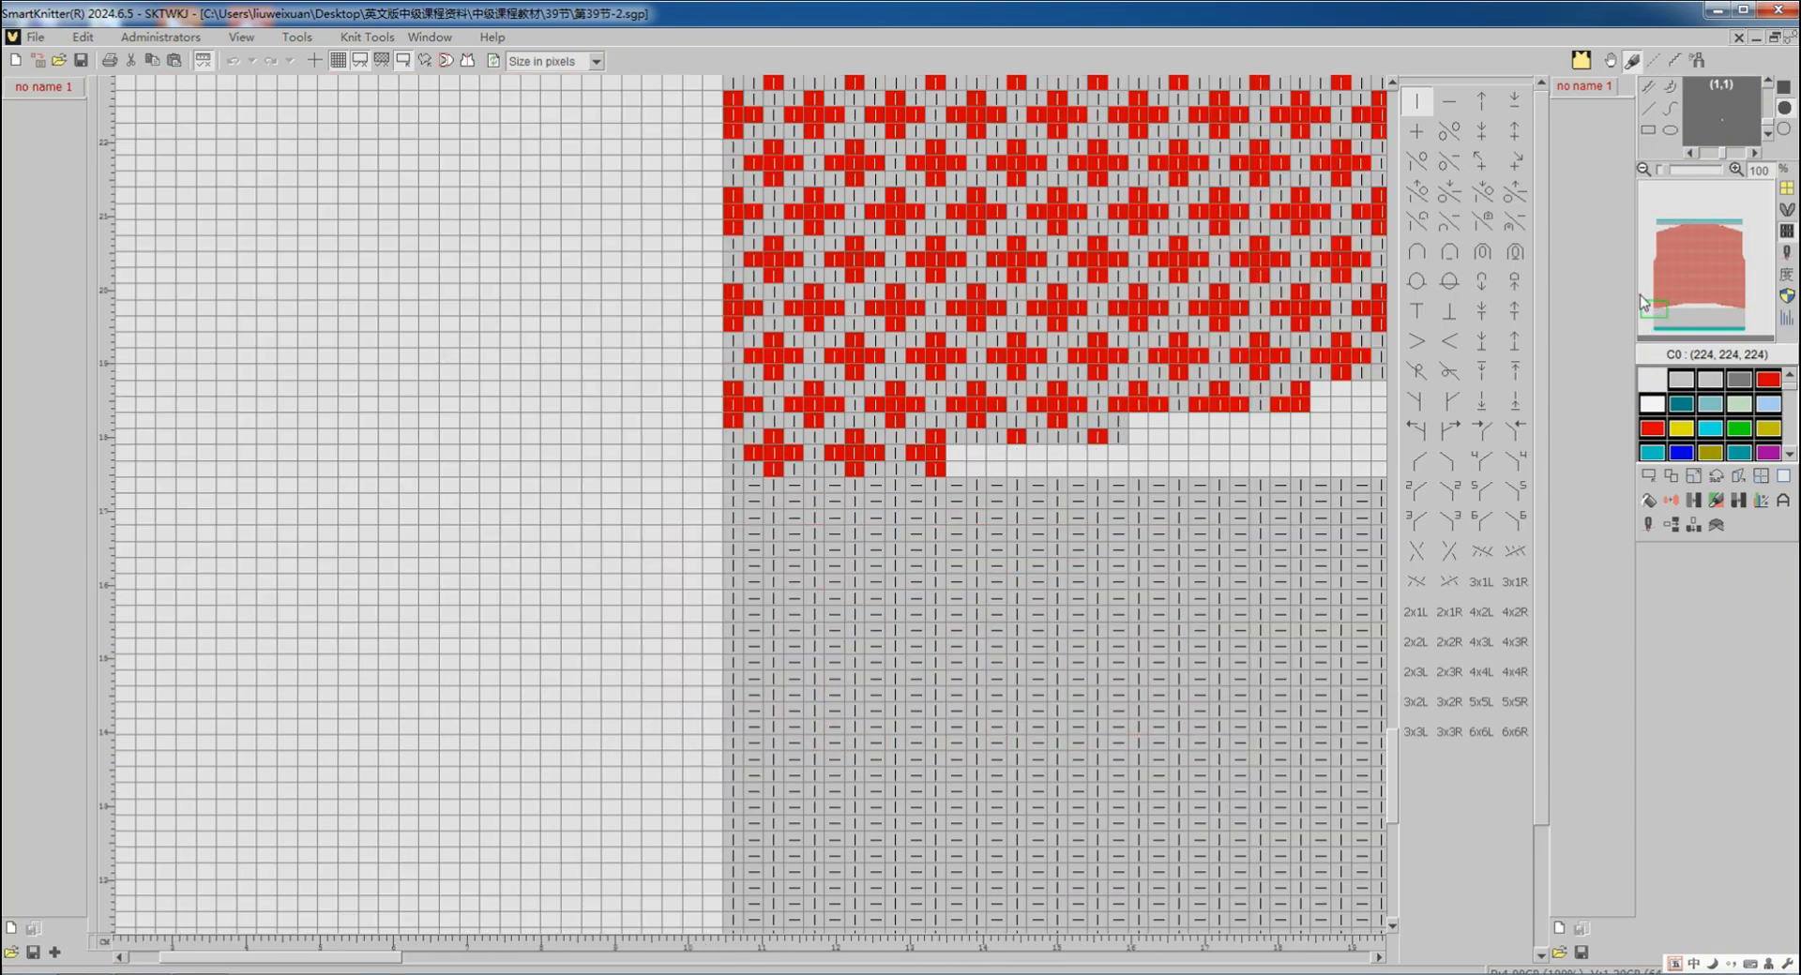
pyautogui.click(1673, 526)
pyautogui.click(873, 467)
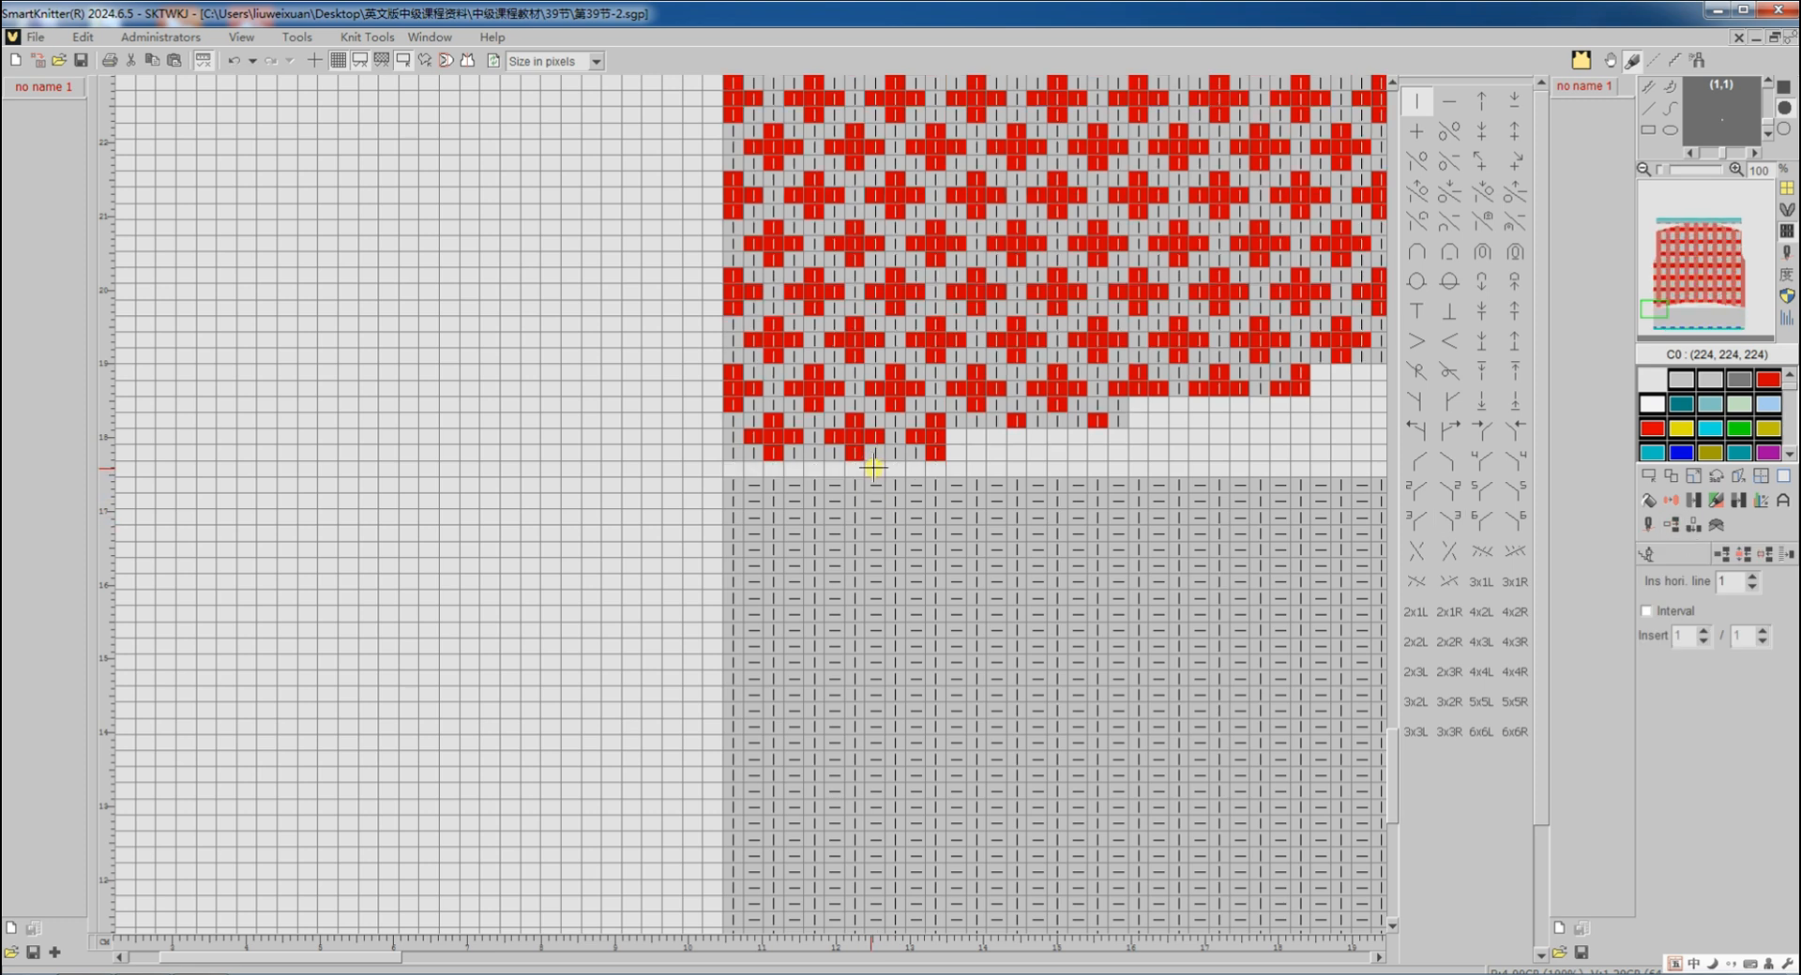
pyautogui.click(873, 467)
pyautogui.click(1648, 556)
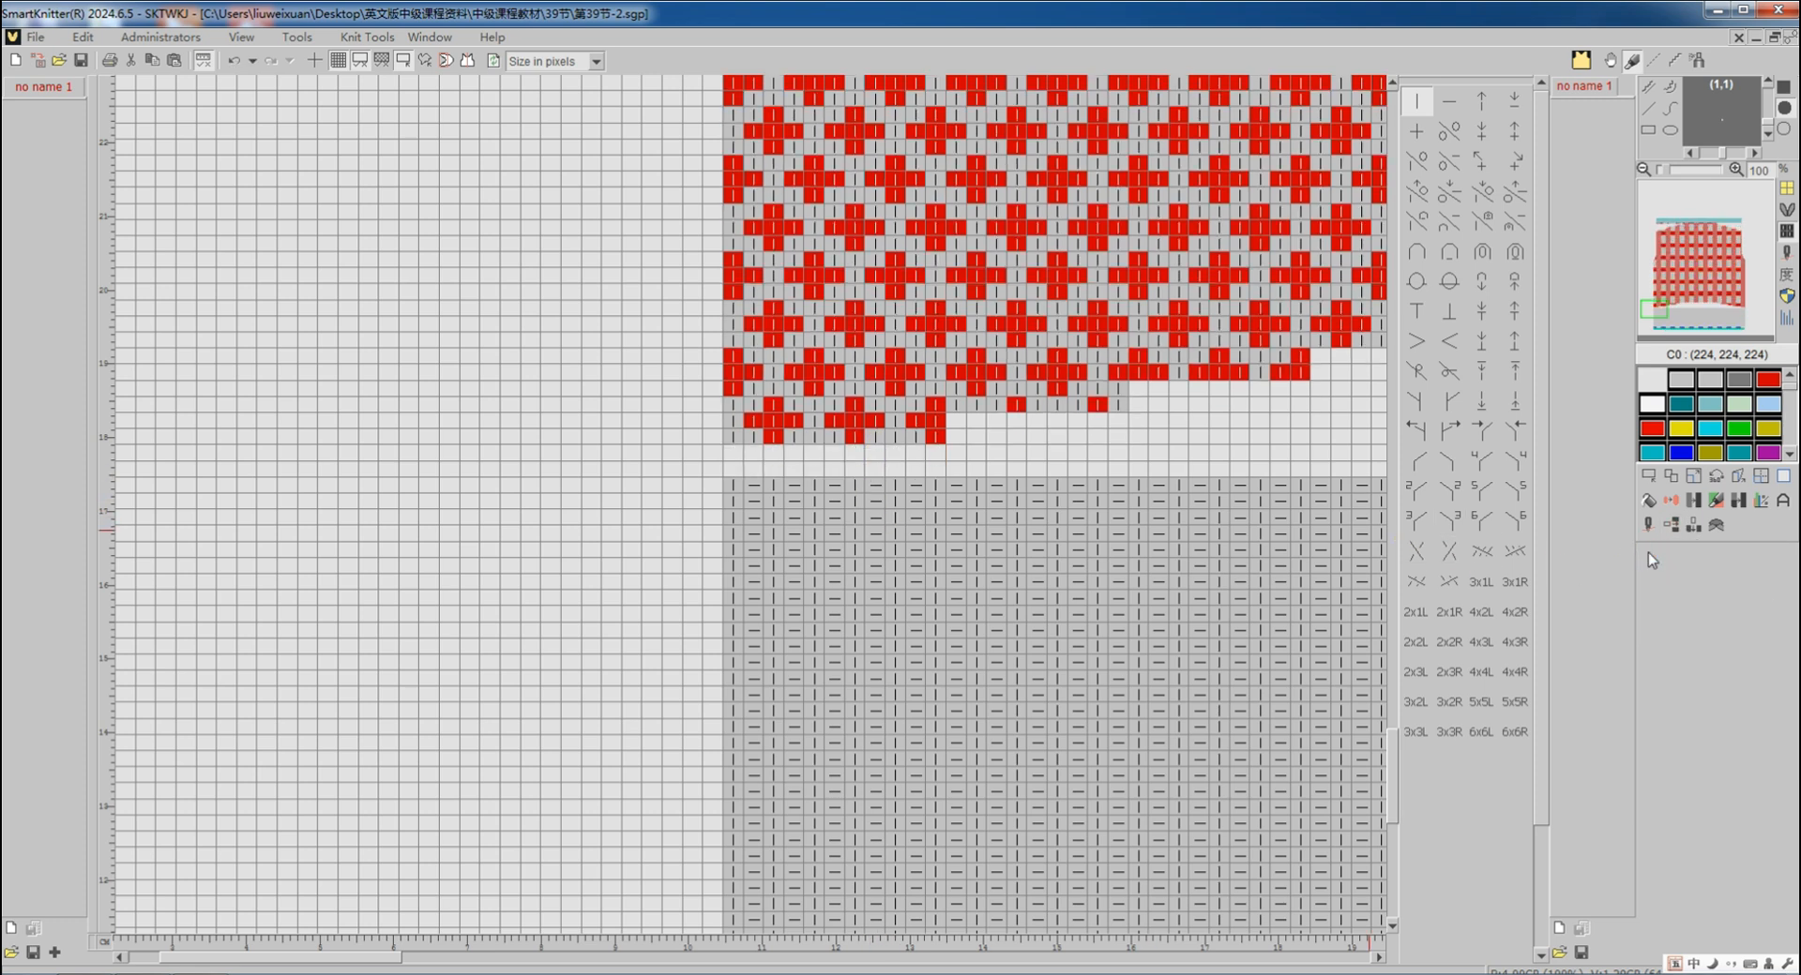
# Draw a 2 × 2 checkered repeat of the two slash-type stitch symbols at the left edge of the two blank lines
pyautogui.click(1429, 166)
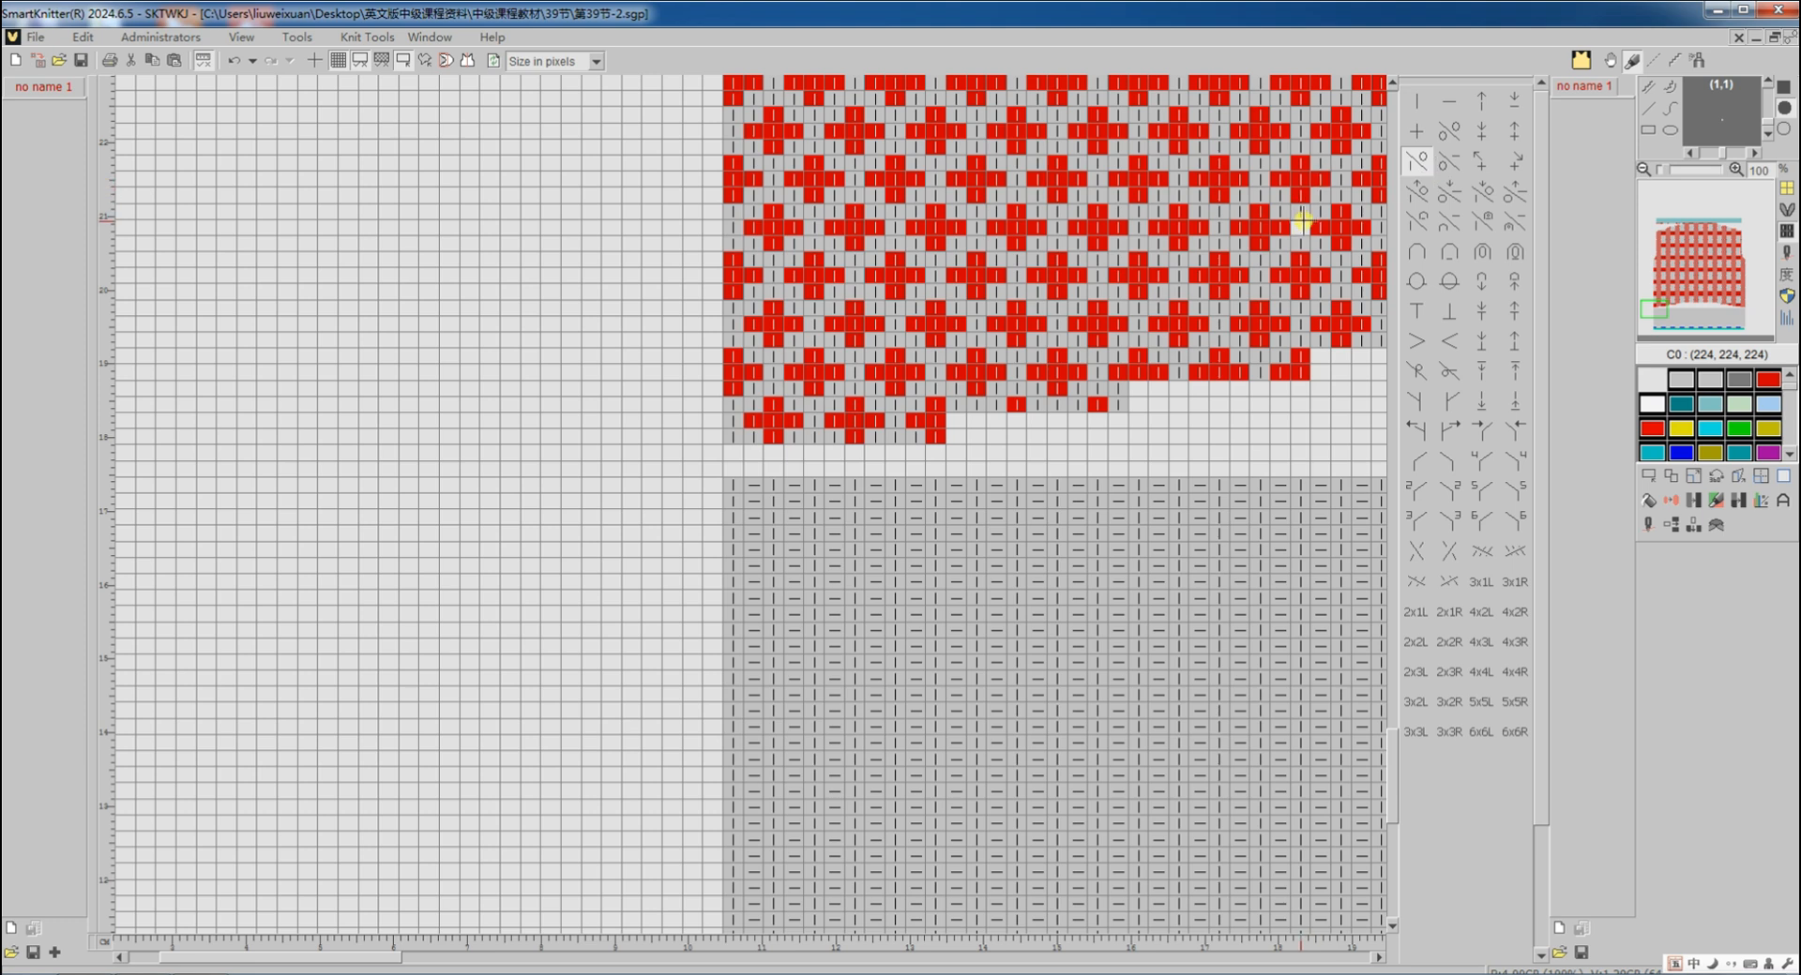
pyautogui.click(737, 467)
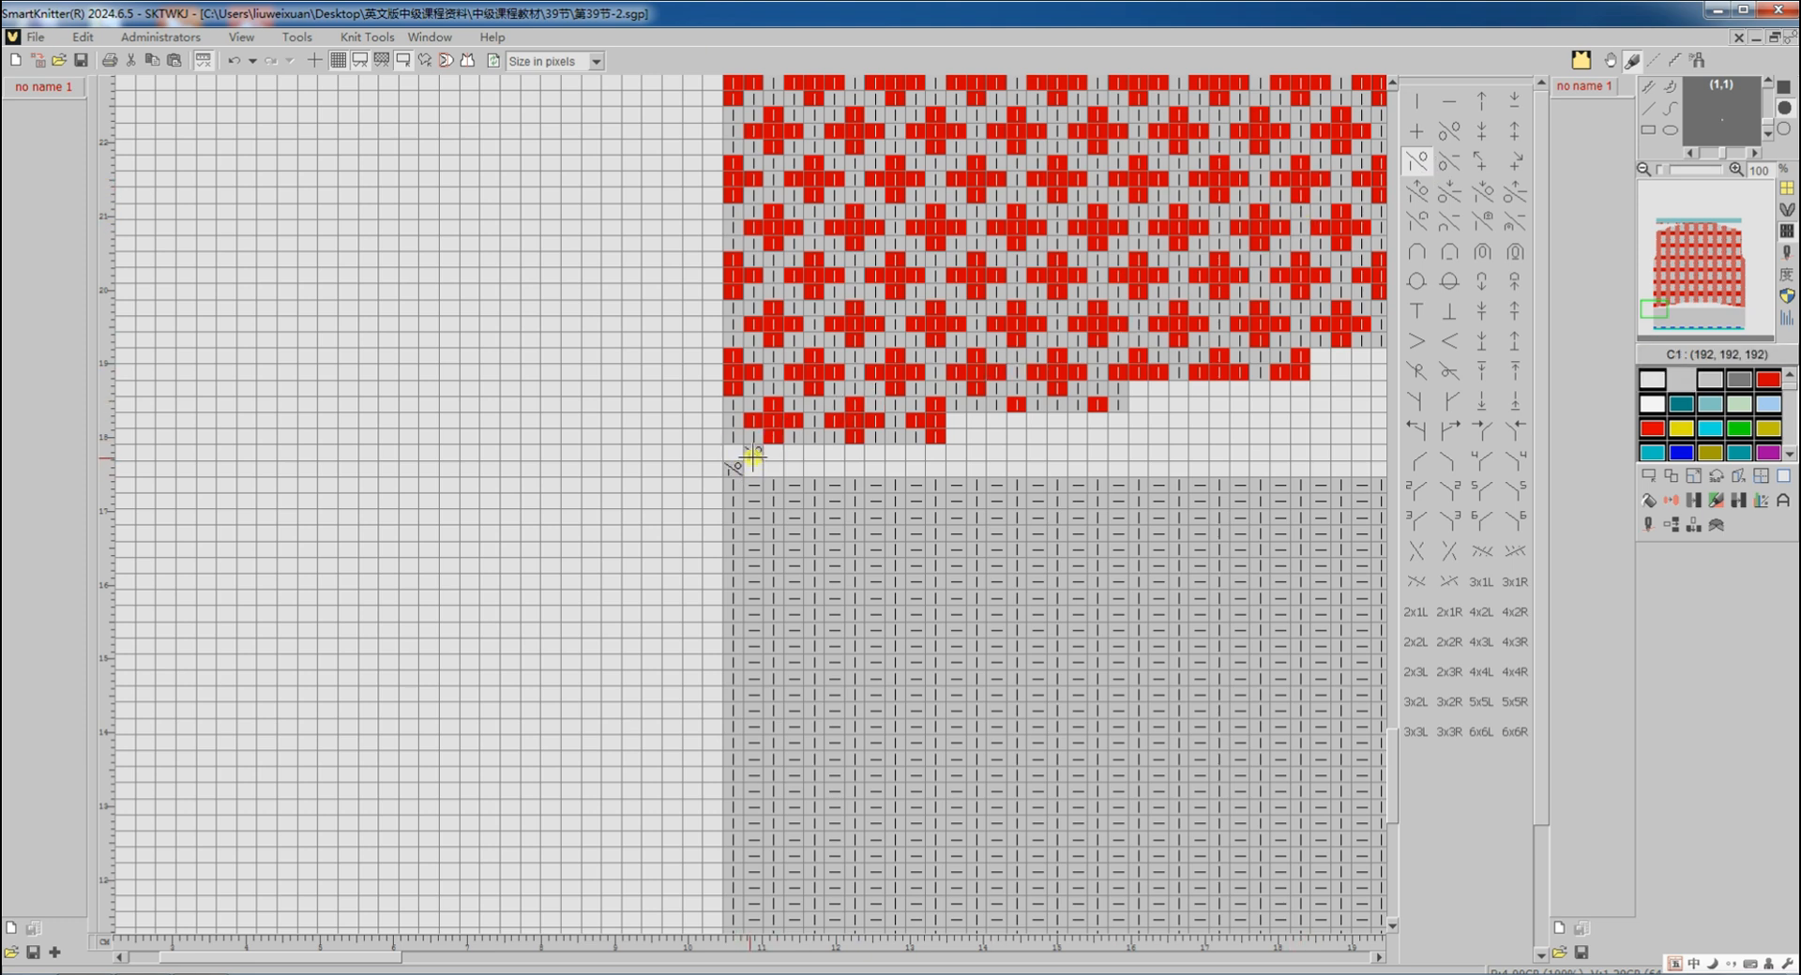
pyautogui.click(758, 471)
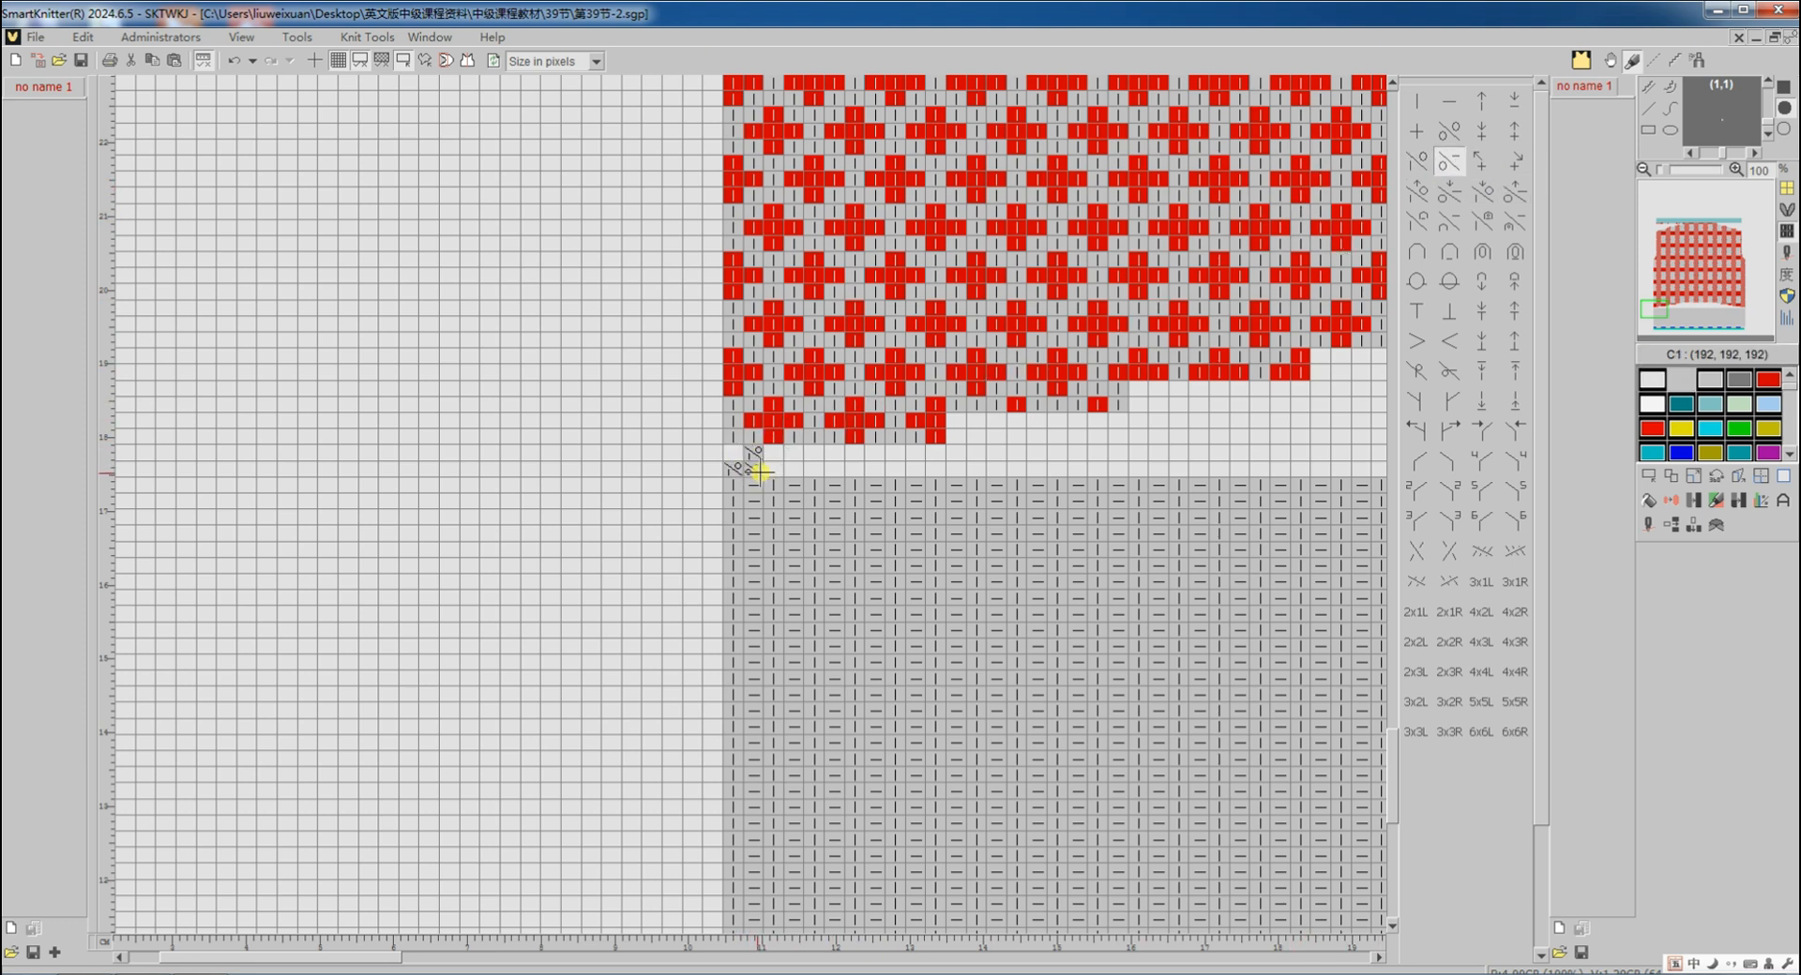
# Select the 2 × 2 stitch repeat and fill it across the two lines to the right edge, 215 stitches wide and 2 high
pyautogui.click(1646, 476)
pyautogui.click(741, 472)
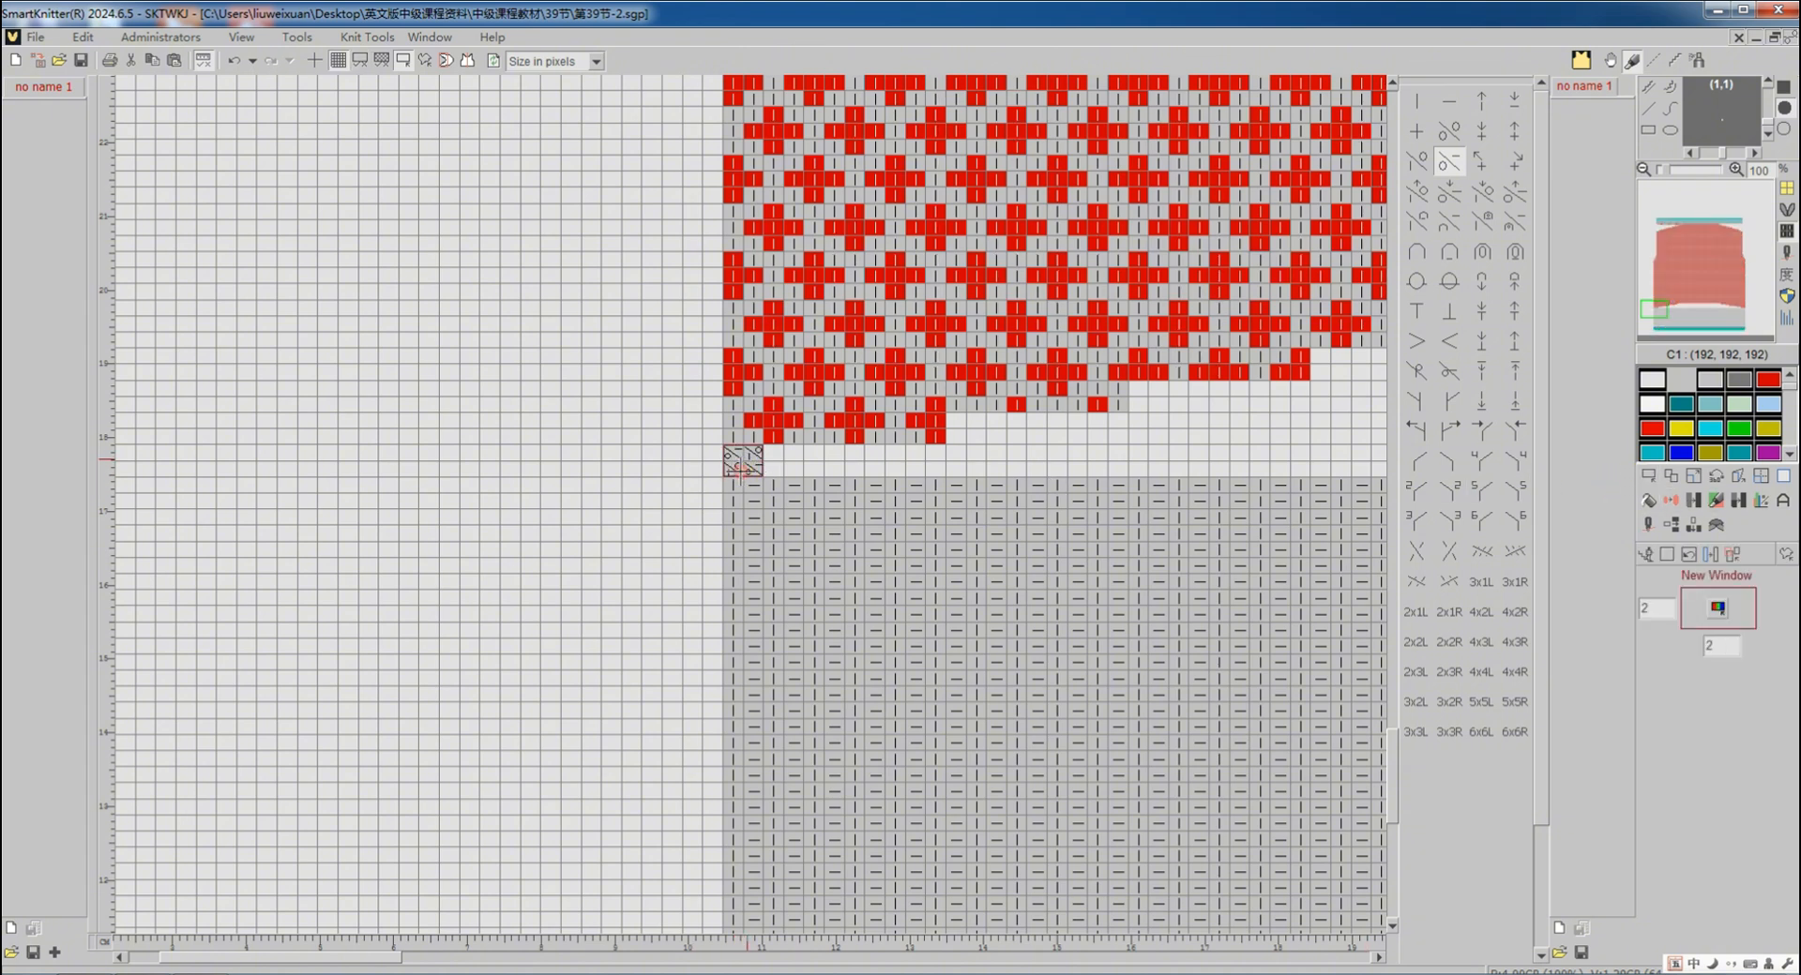
pyautogui.click(1744, 310)
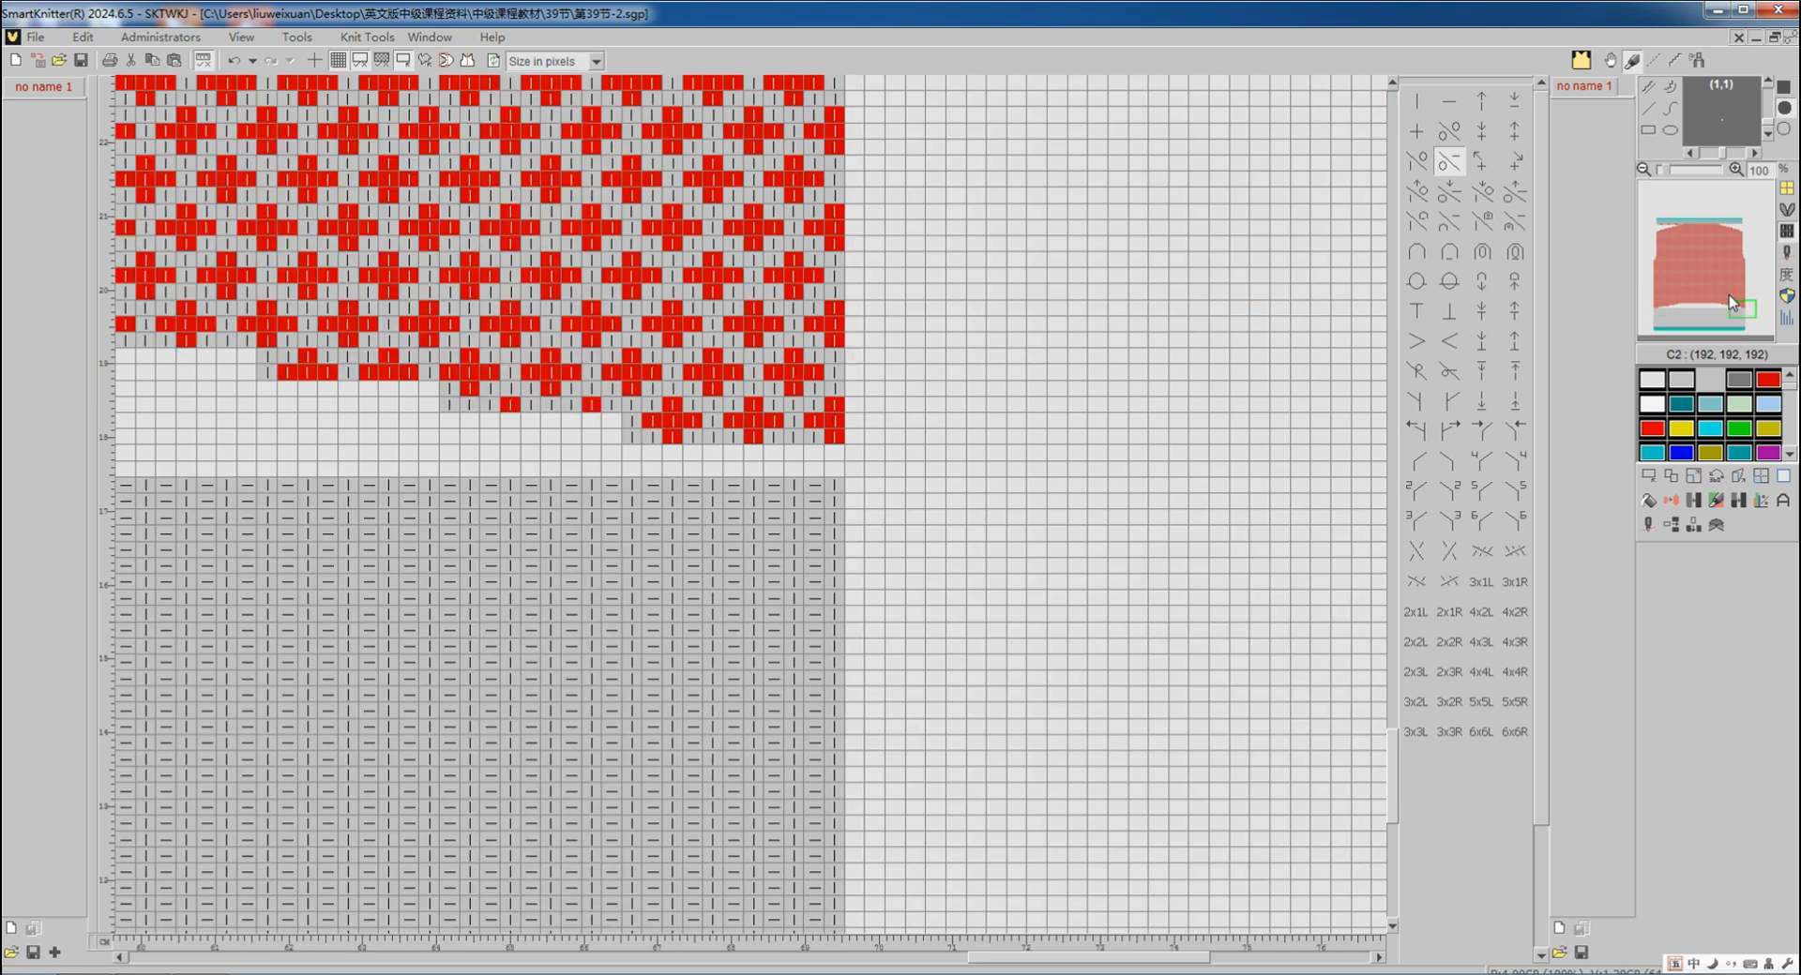
pyautogui.click(1760, 477)
pyautogui.click(834, 454)
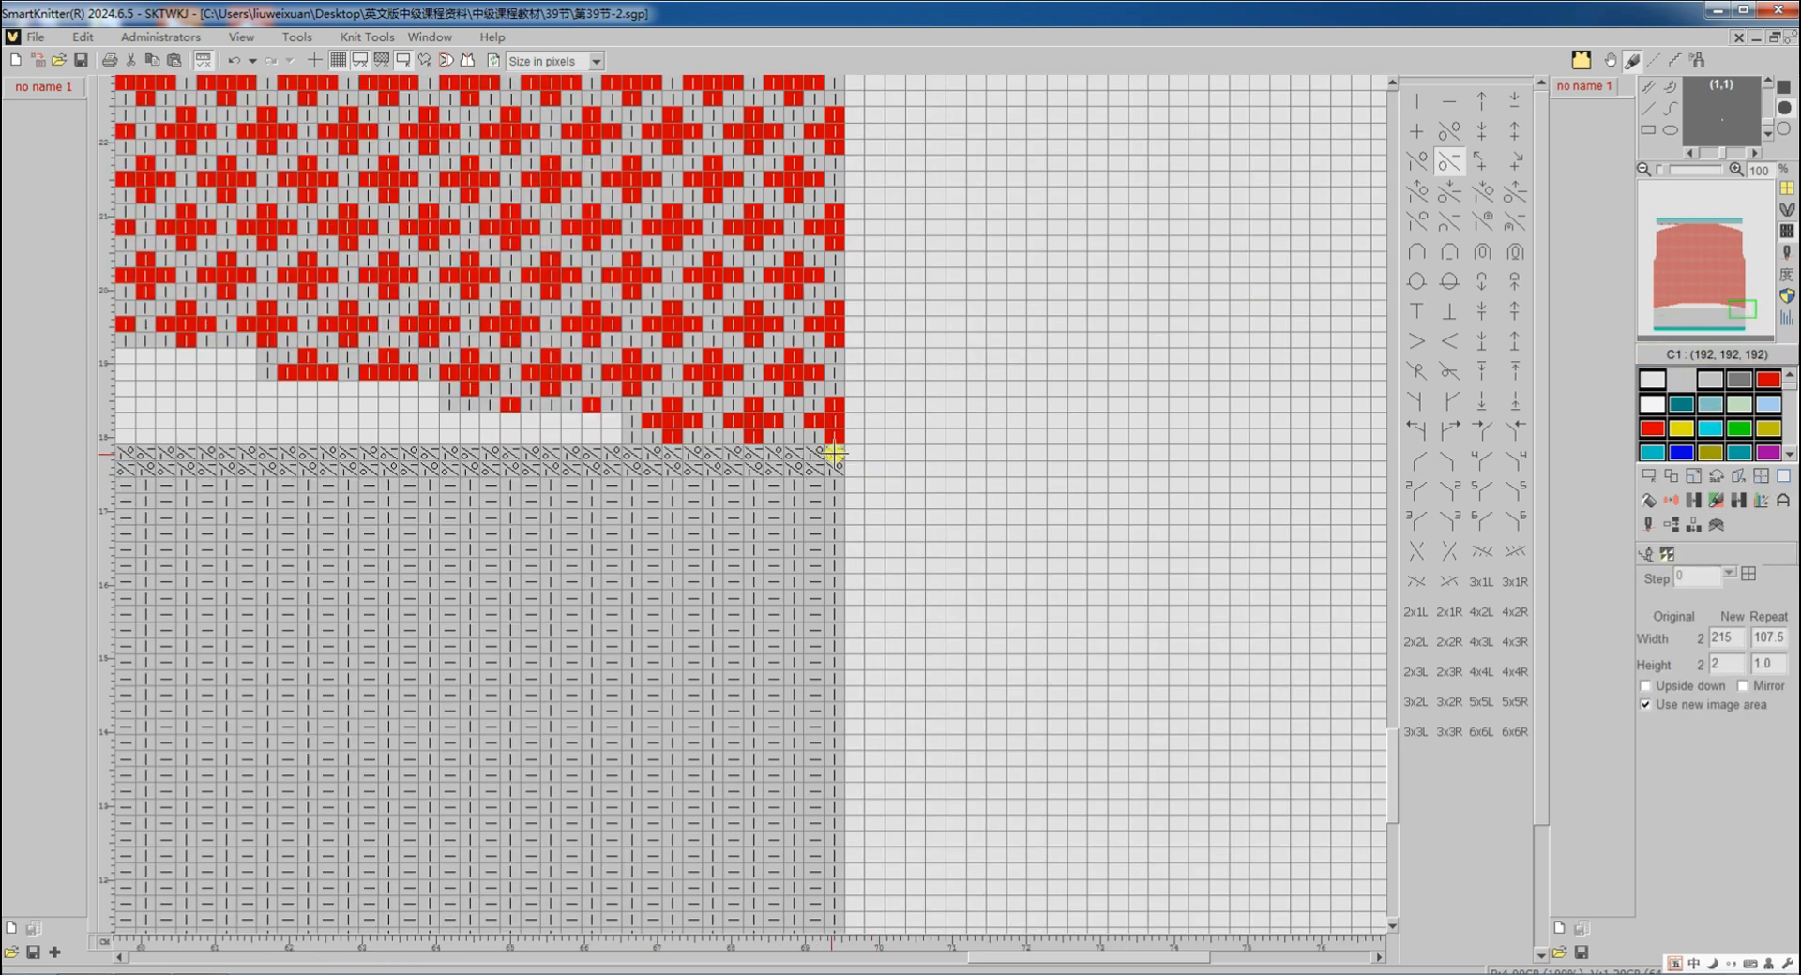
# Set the SD value to 11 for the two transition courses and recolour their feeder zone to green colour 2
pyautogui.click(1787, 318)
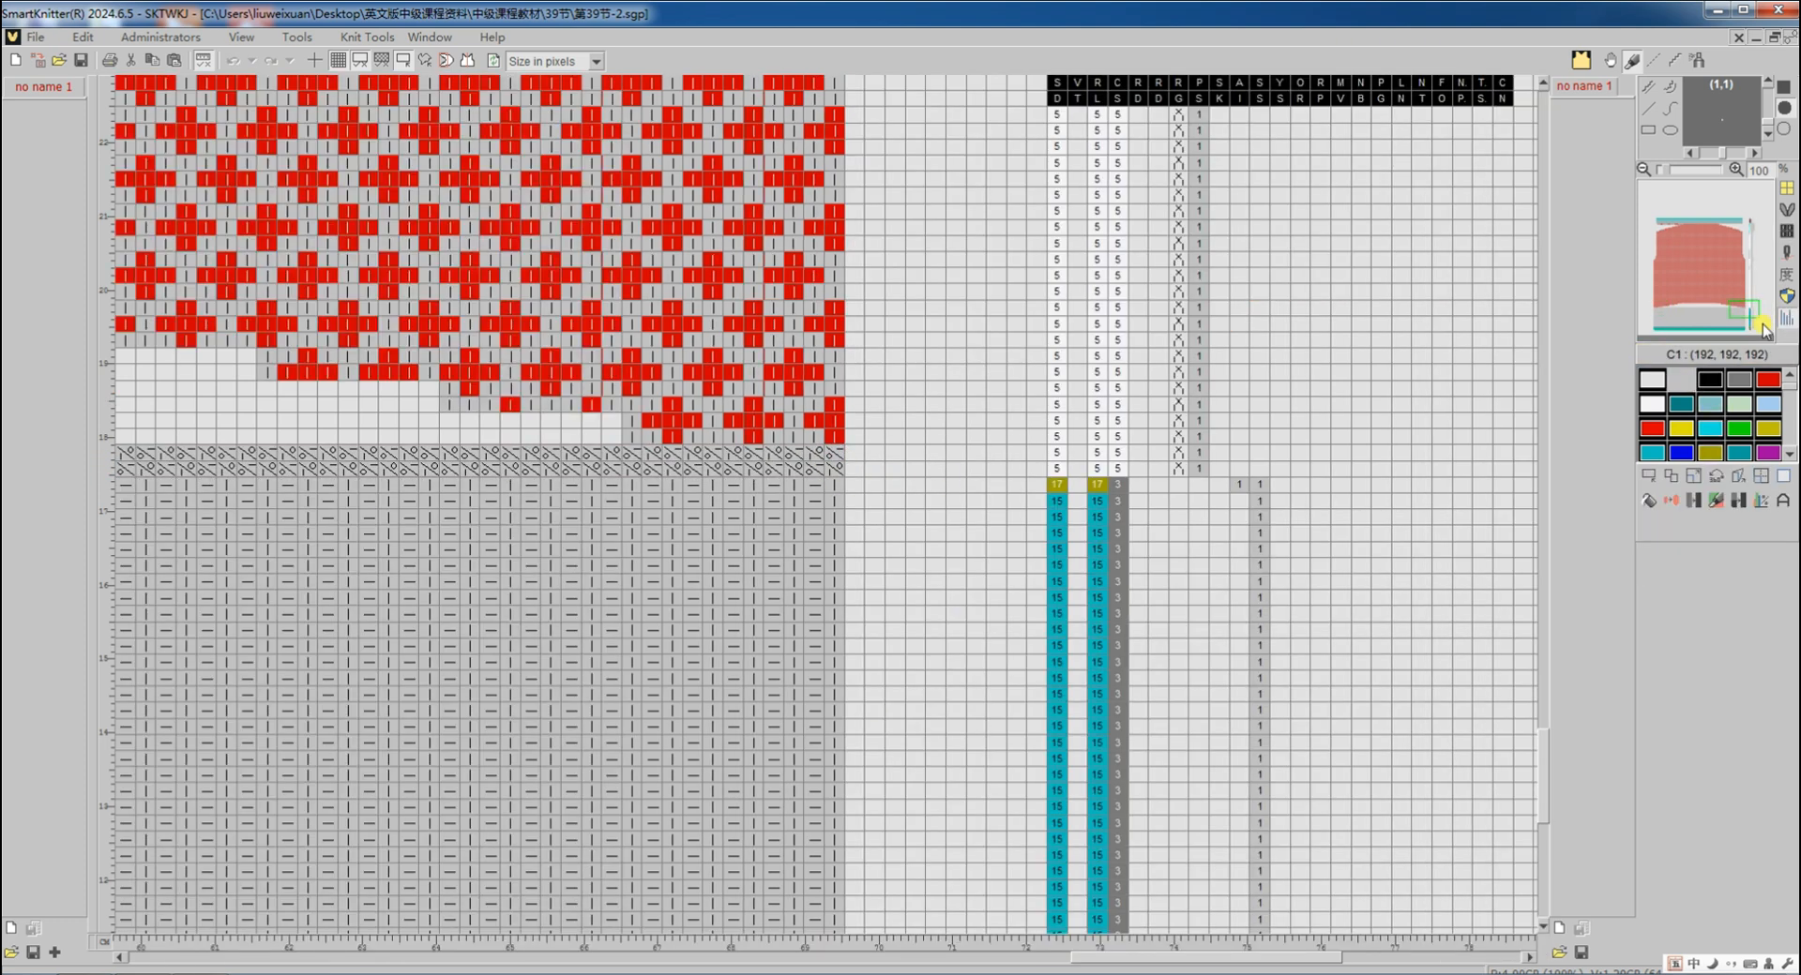
pyautogui.press('1')
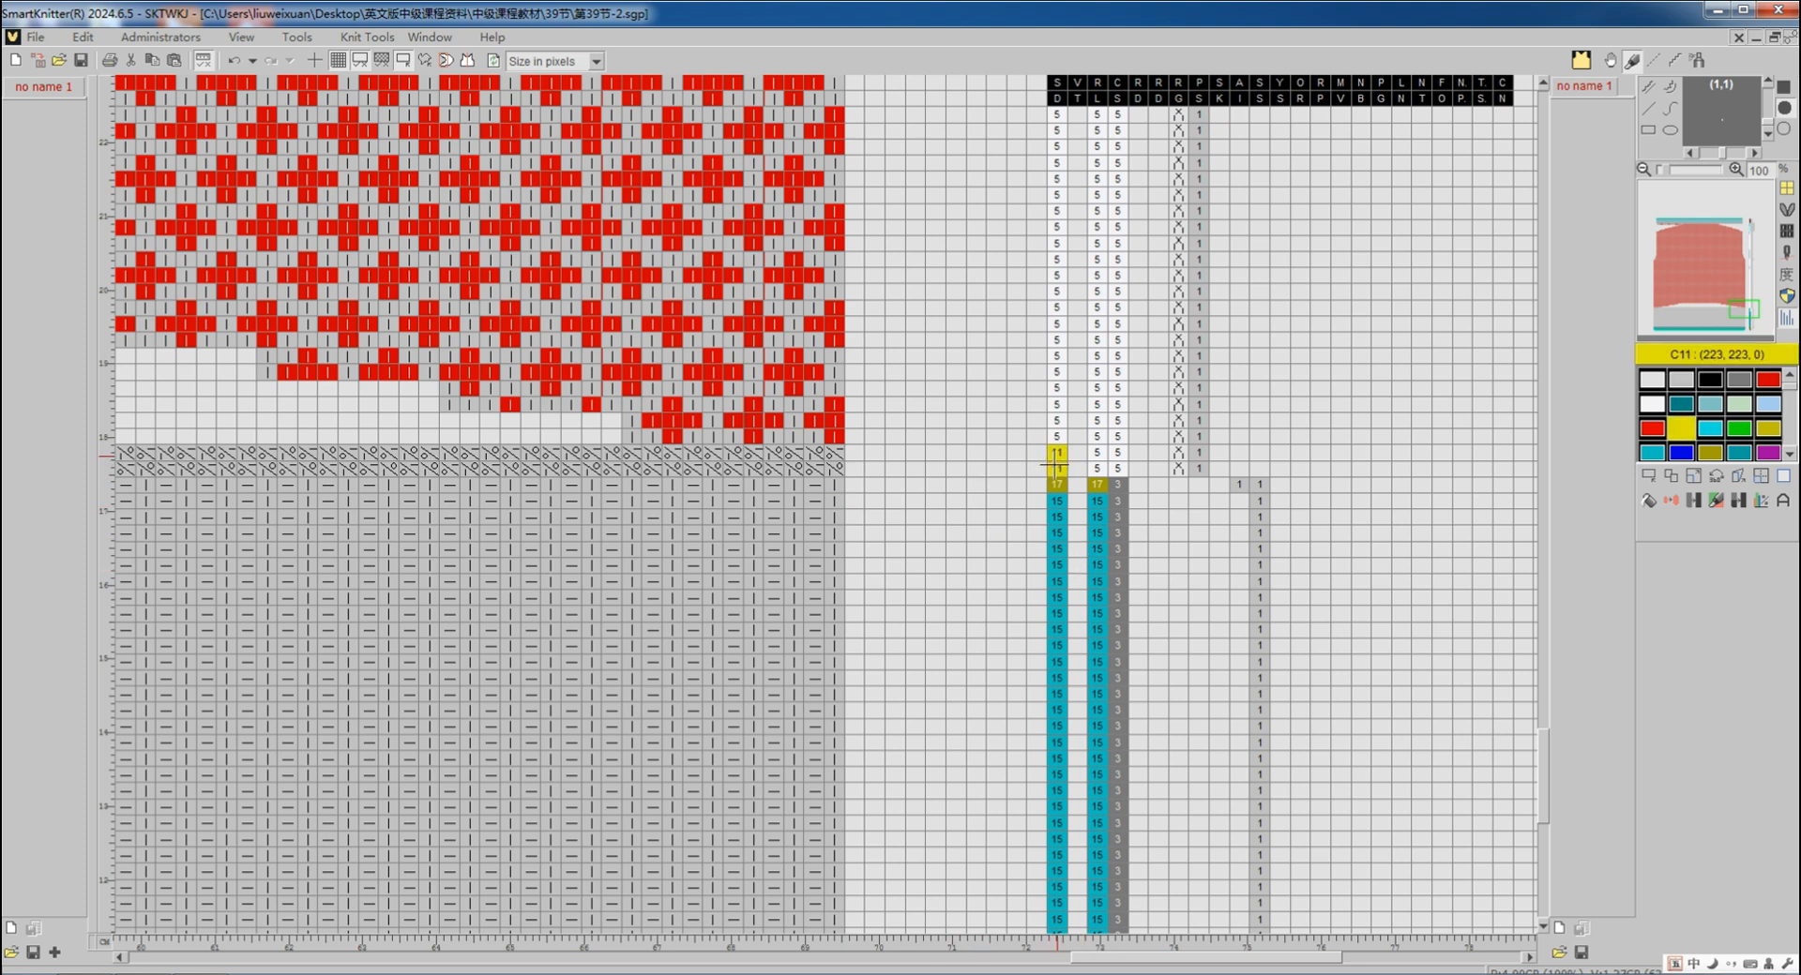
pyautogui.click(1786, 252)
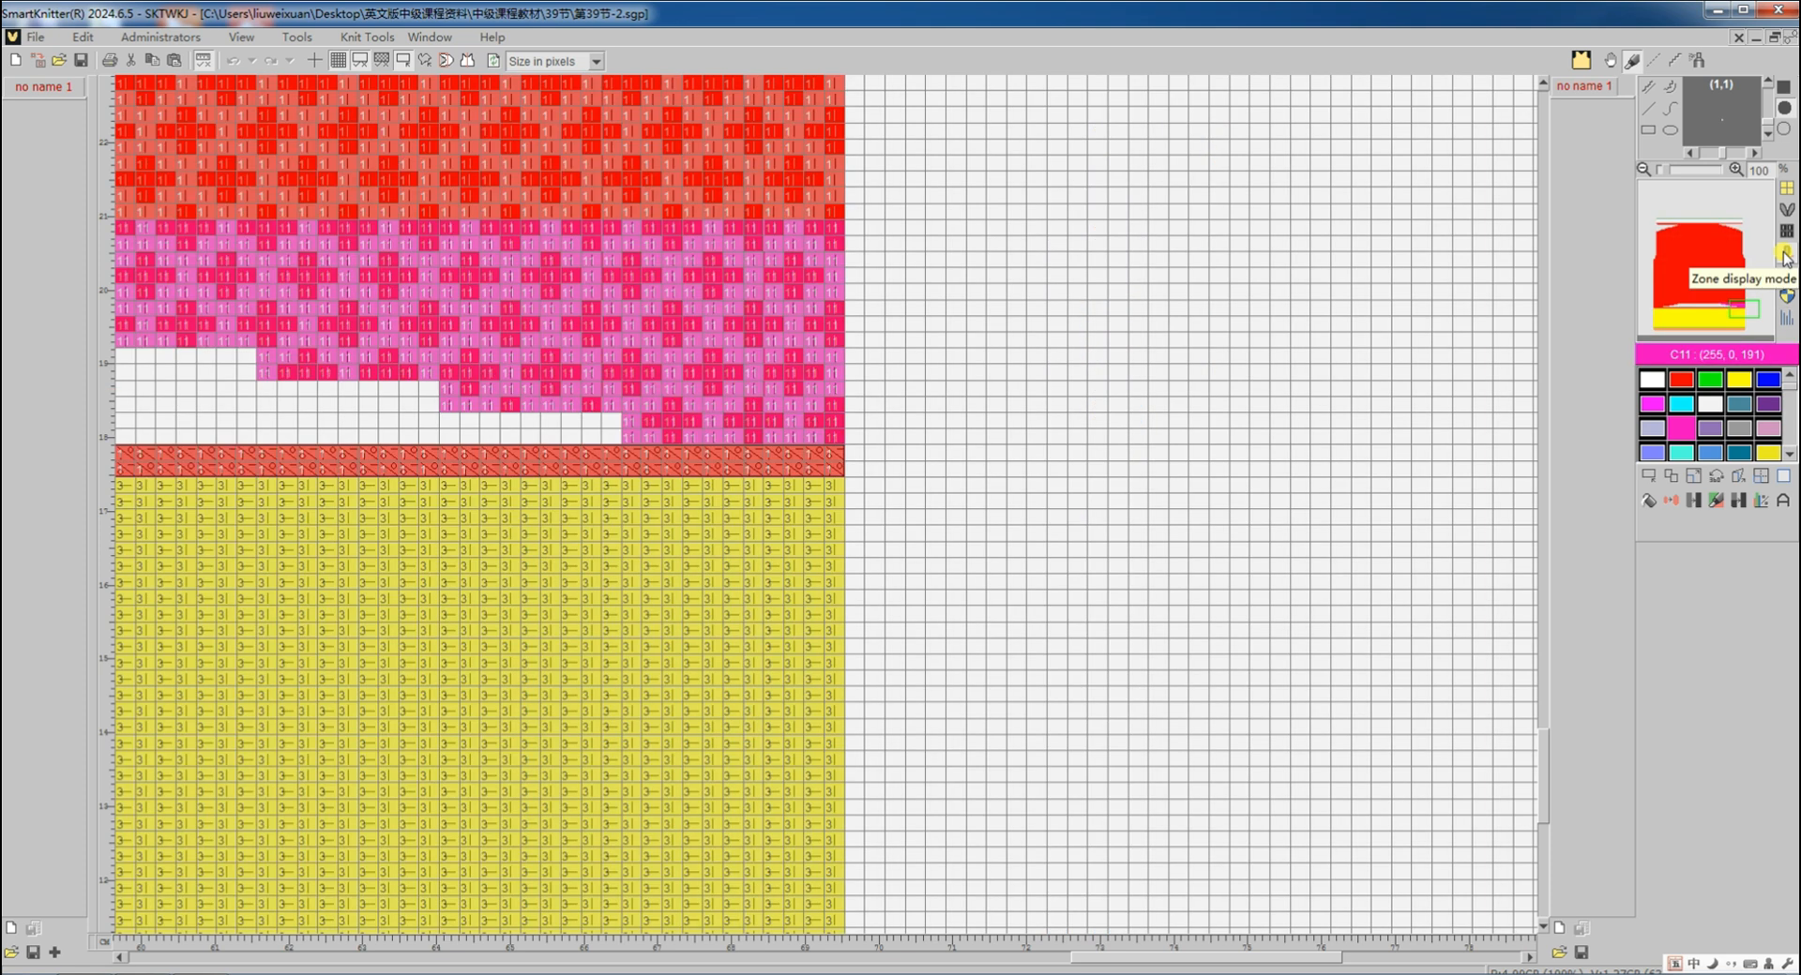
pyautogui.click(1700, 503)
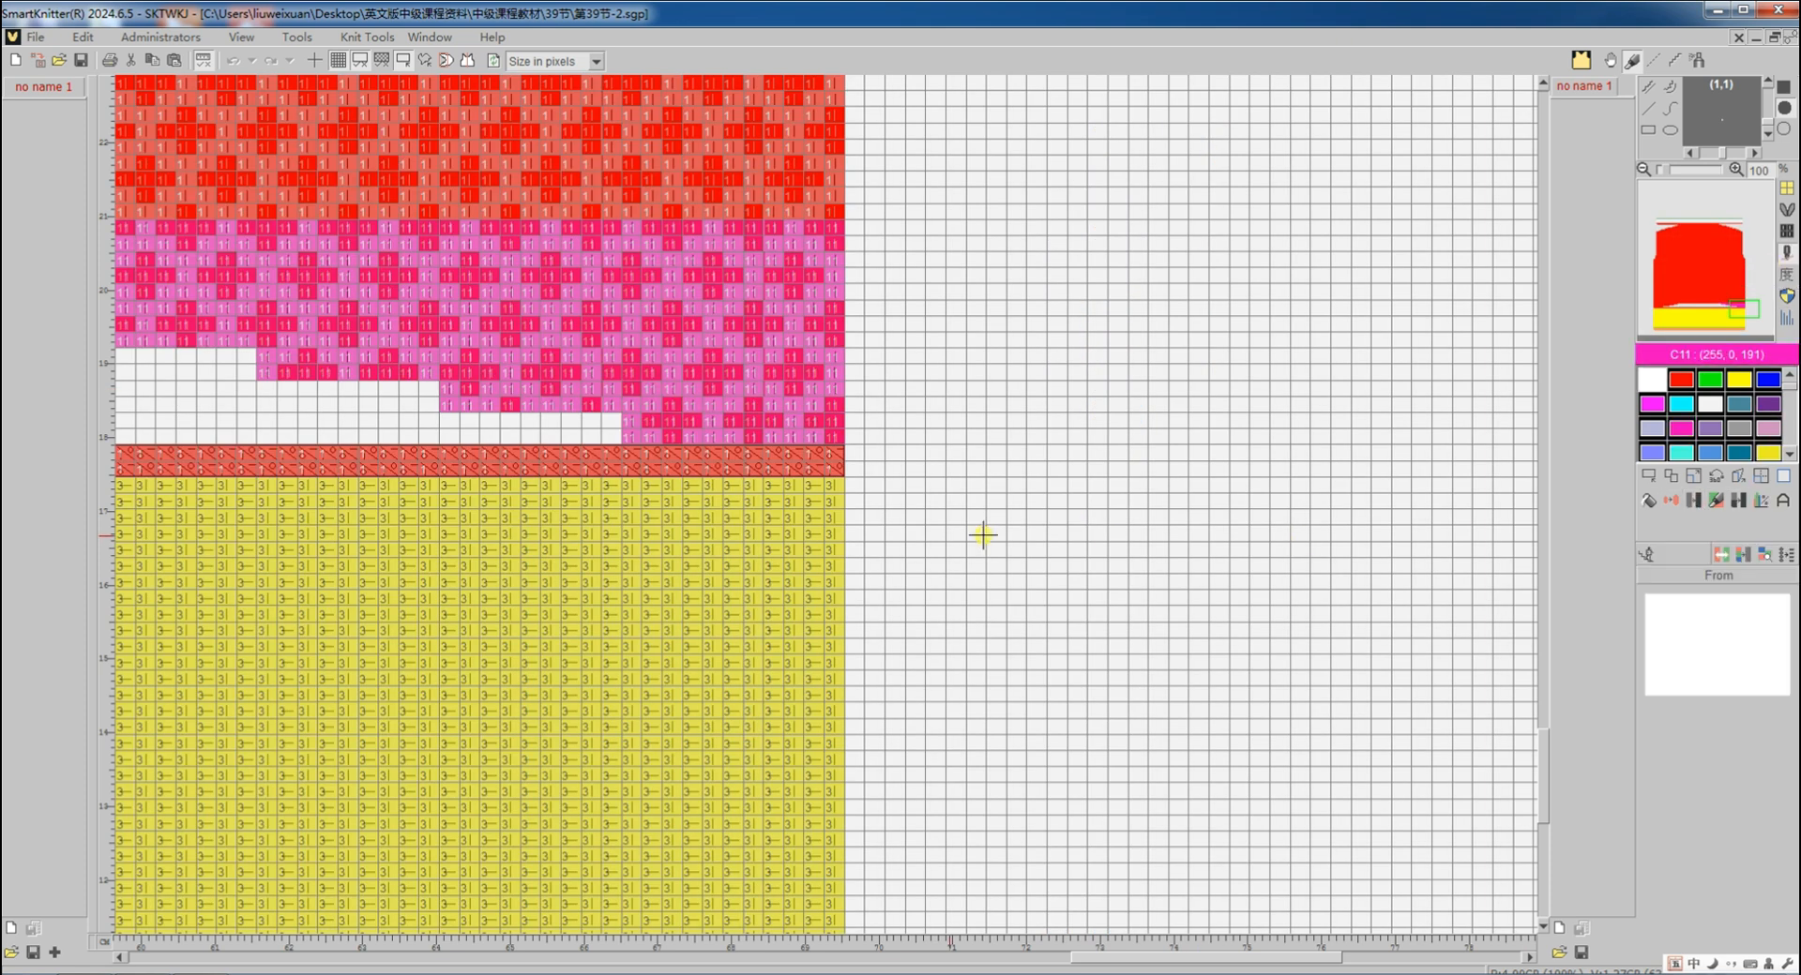
pyautogui.click(823, 462)
pyautogui.press('2')
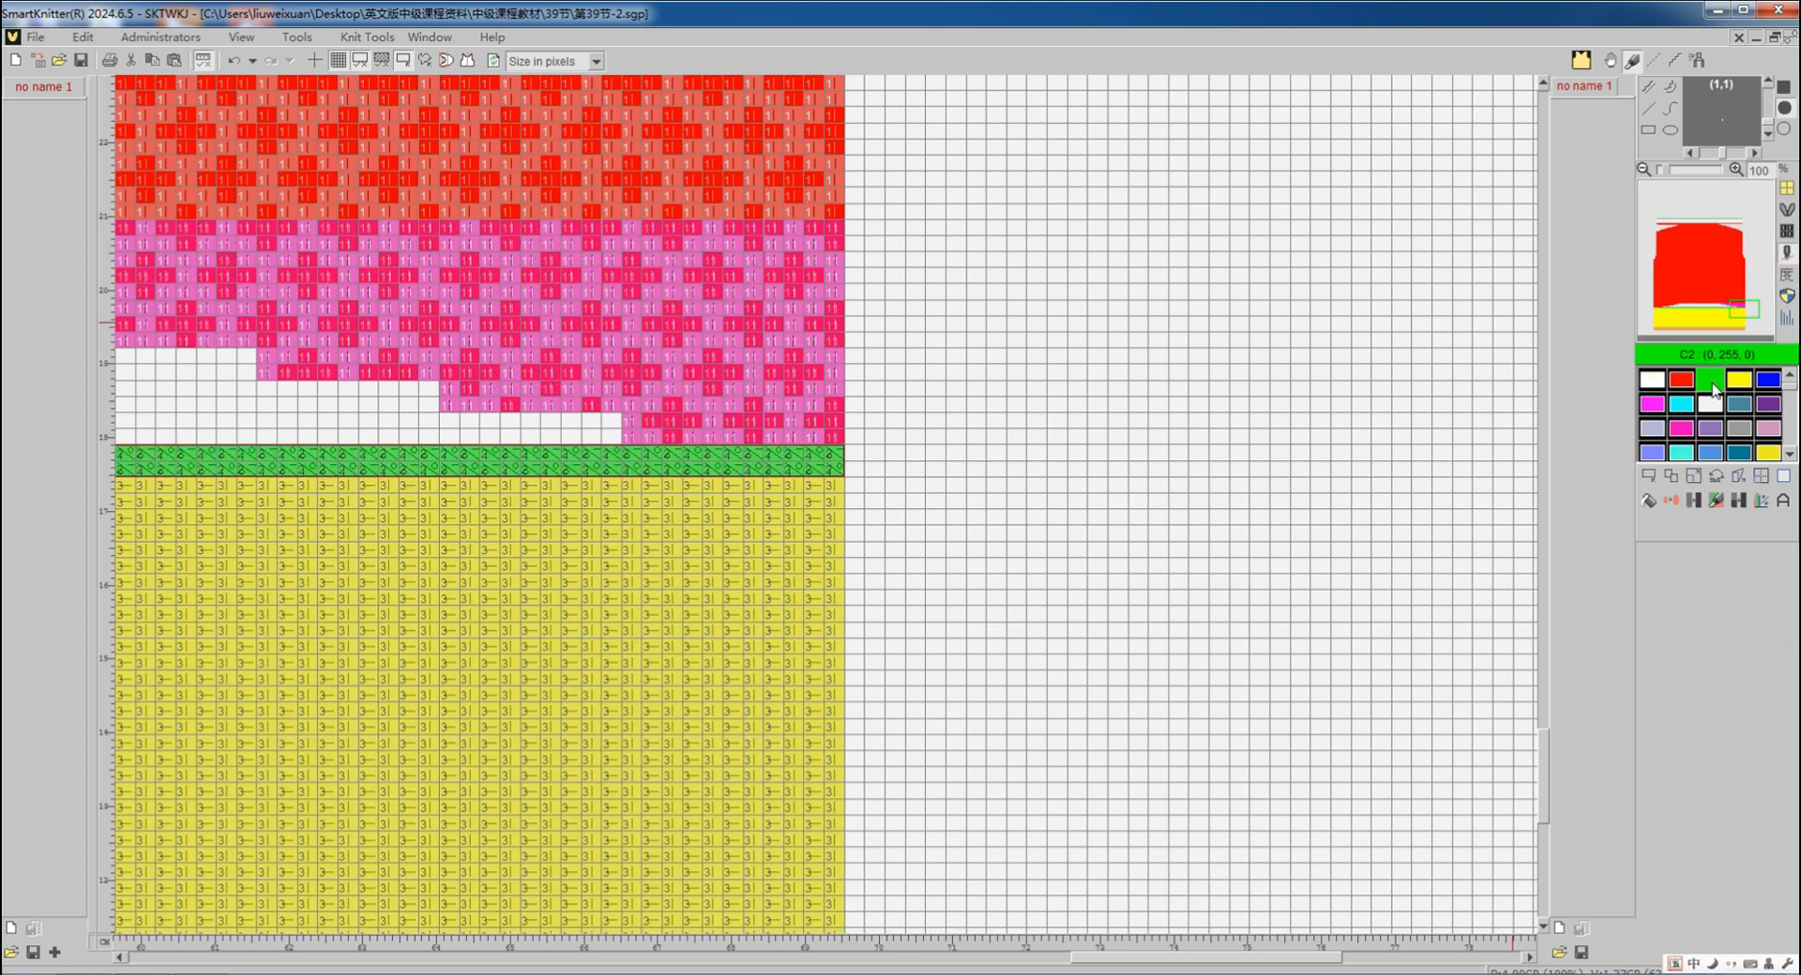
# Open the feeder arrangement of the whole piece and assign the green zone to feeder 2
pyautogui.click(1785, 234)
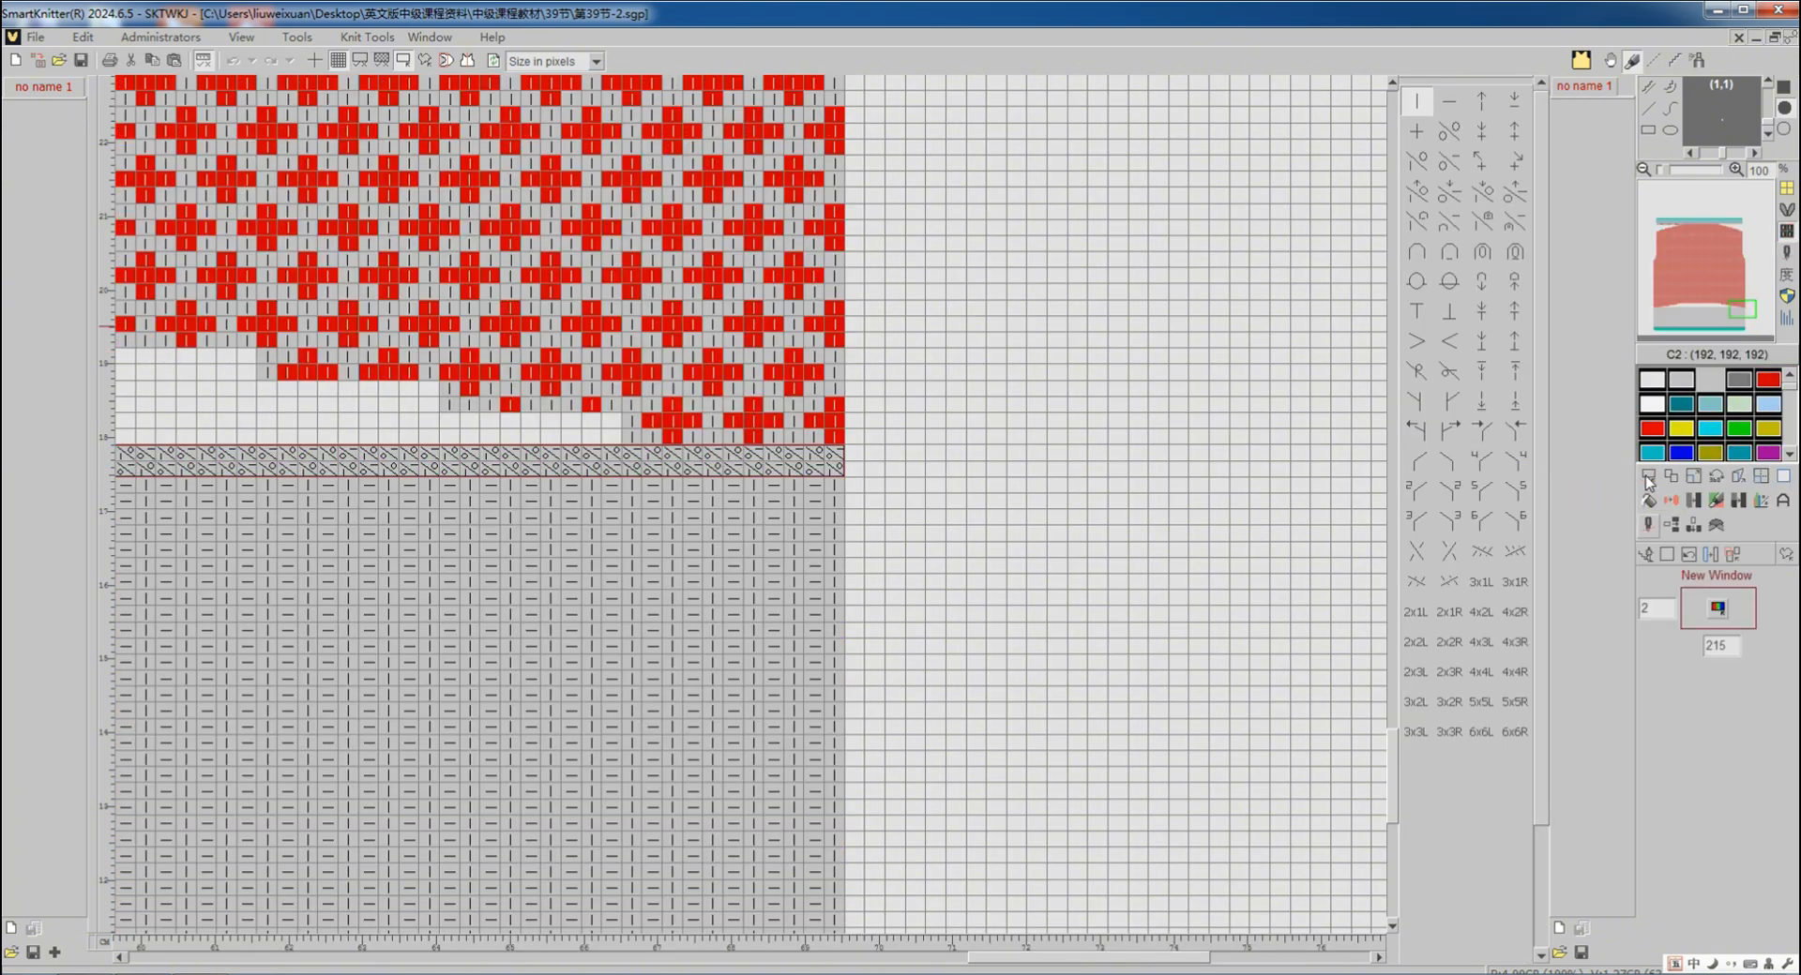
pyautogui.click(1671, 556)
pyautogui.scroll(-3, 1250, 574)
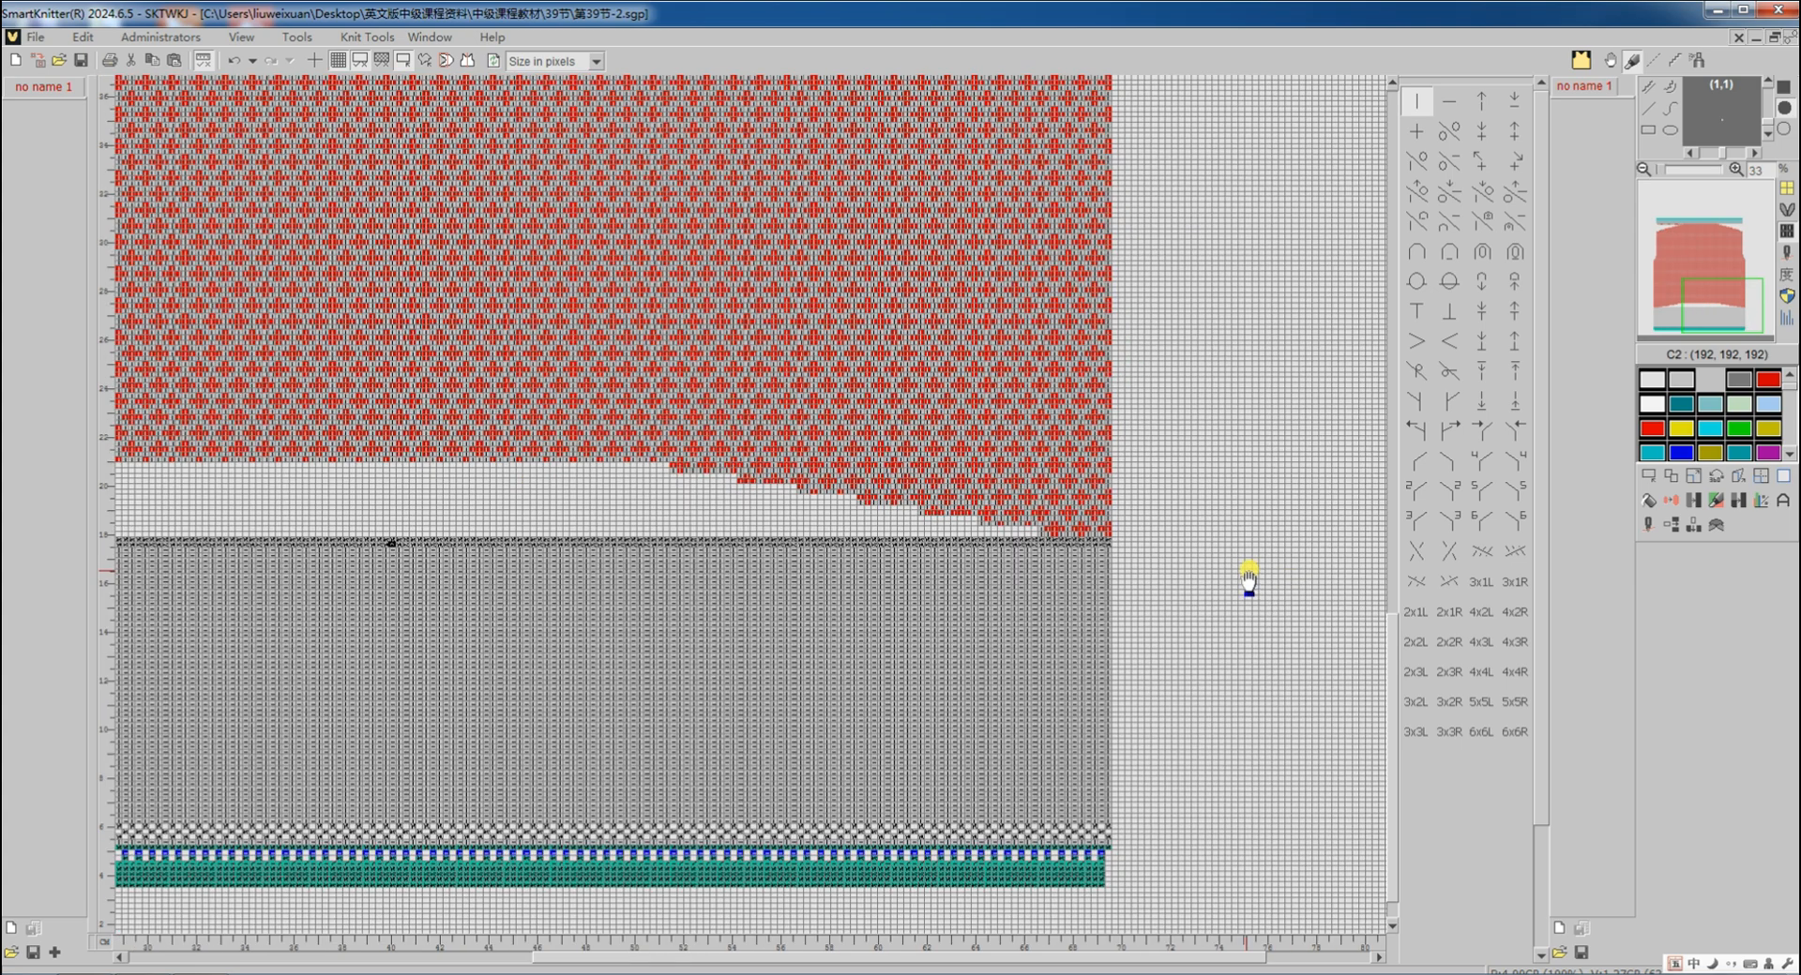
pyautogui.scroll(-2, 1077, 621)
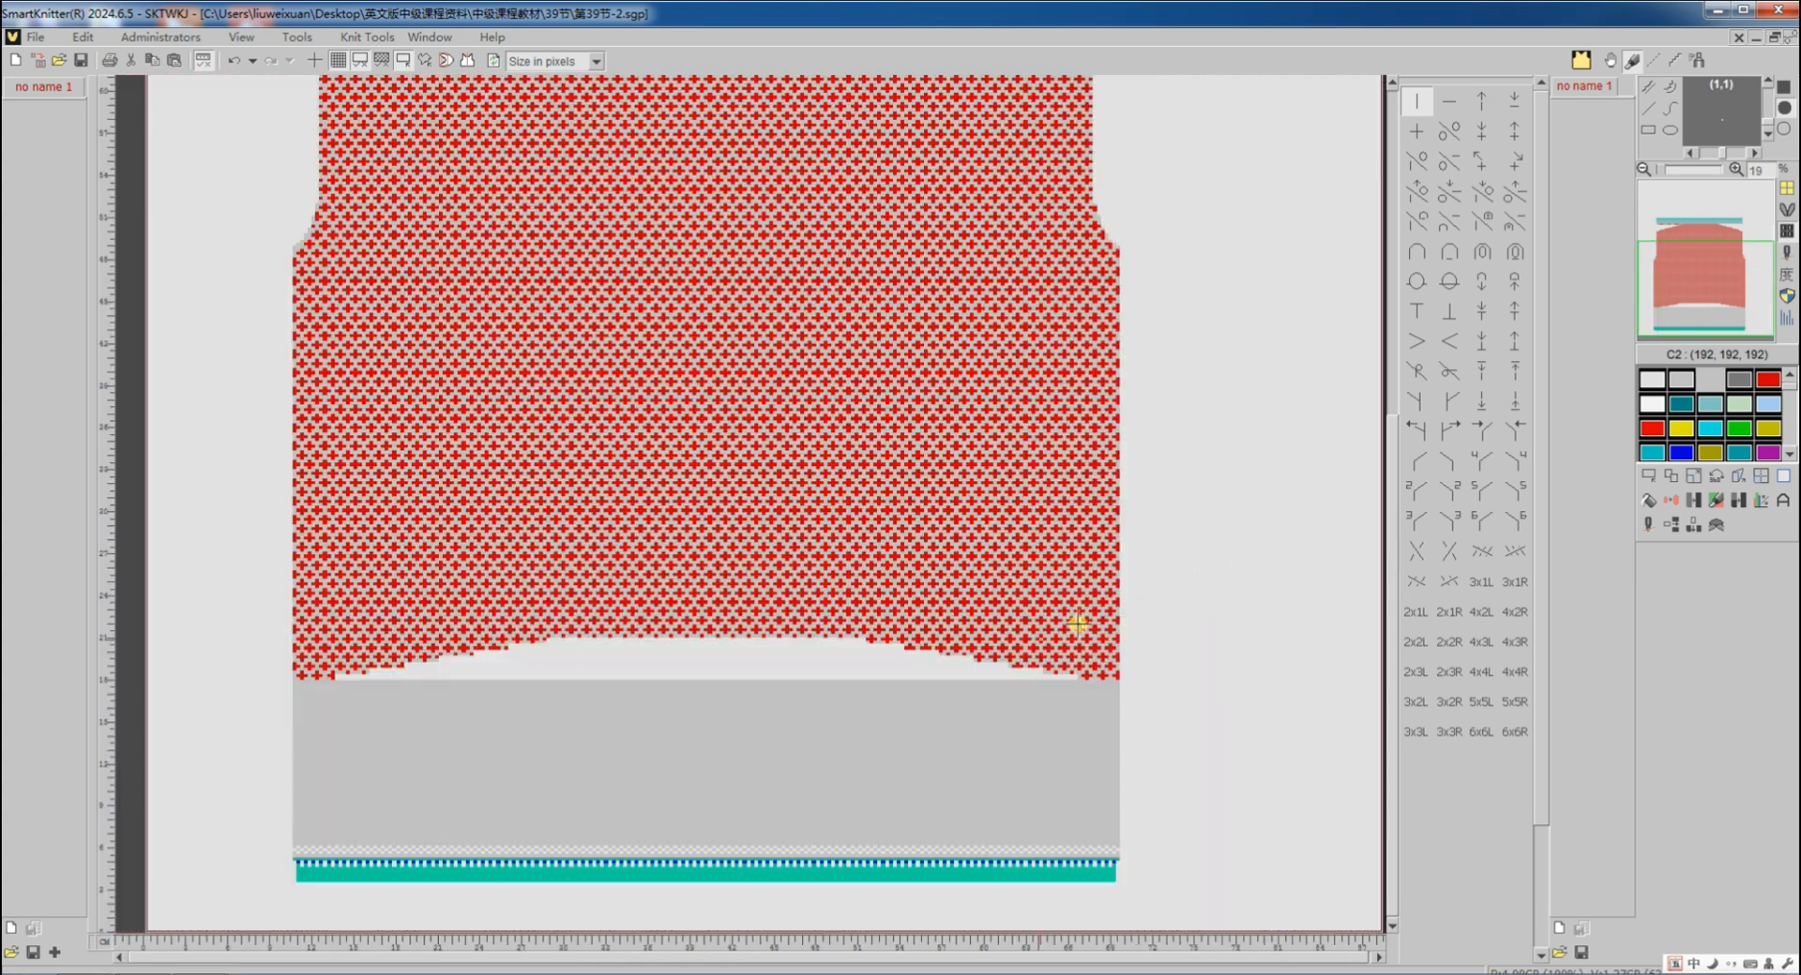
pyautogui.click(1648, 525)
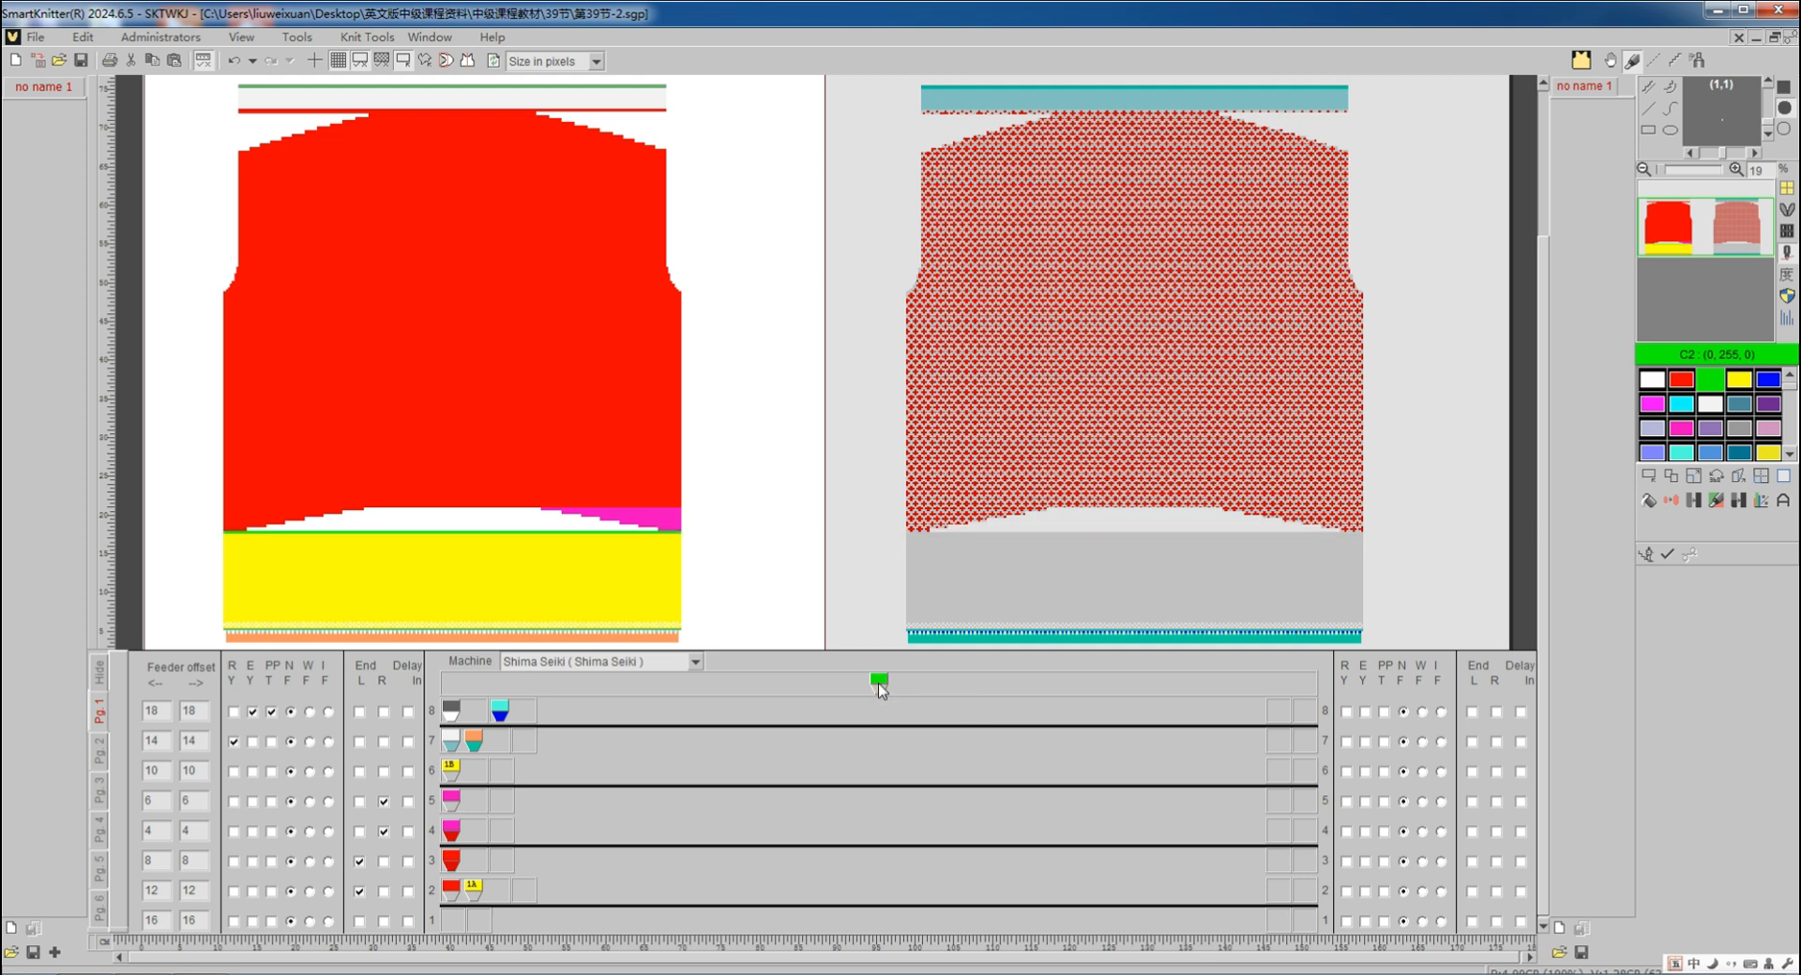
pyautogui.moveTo(879, 689); pyautogui.dragTo(504, 900)
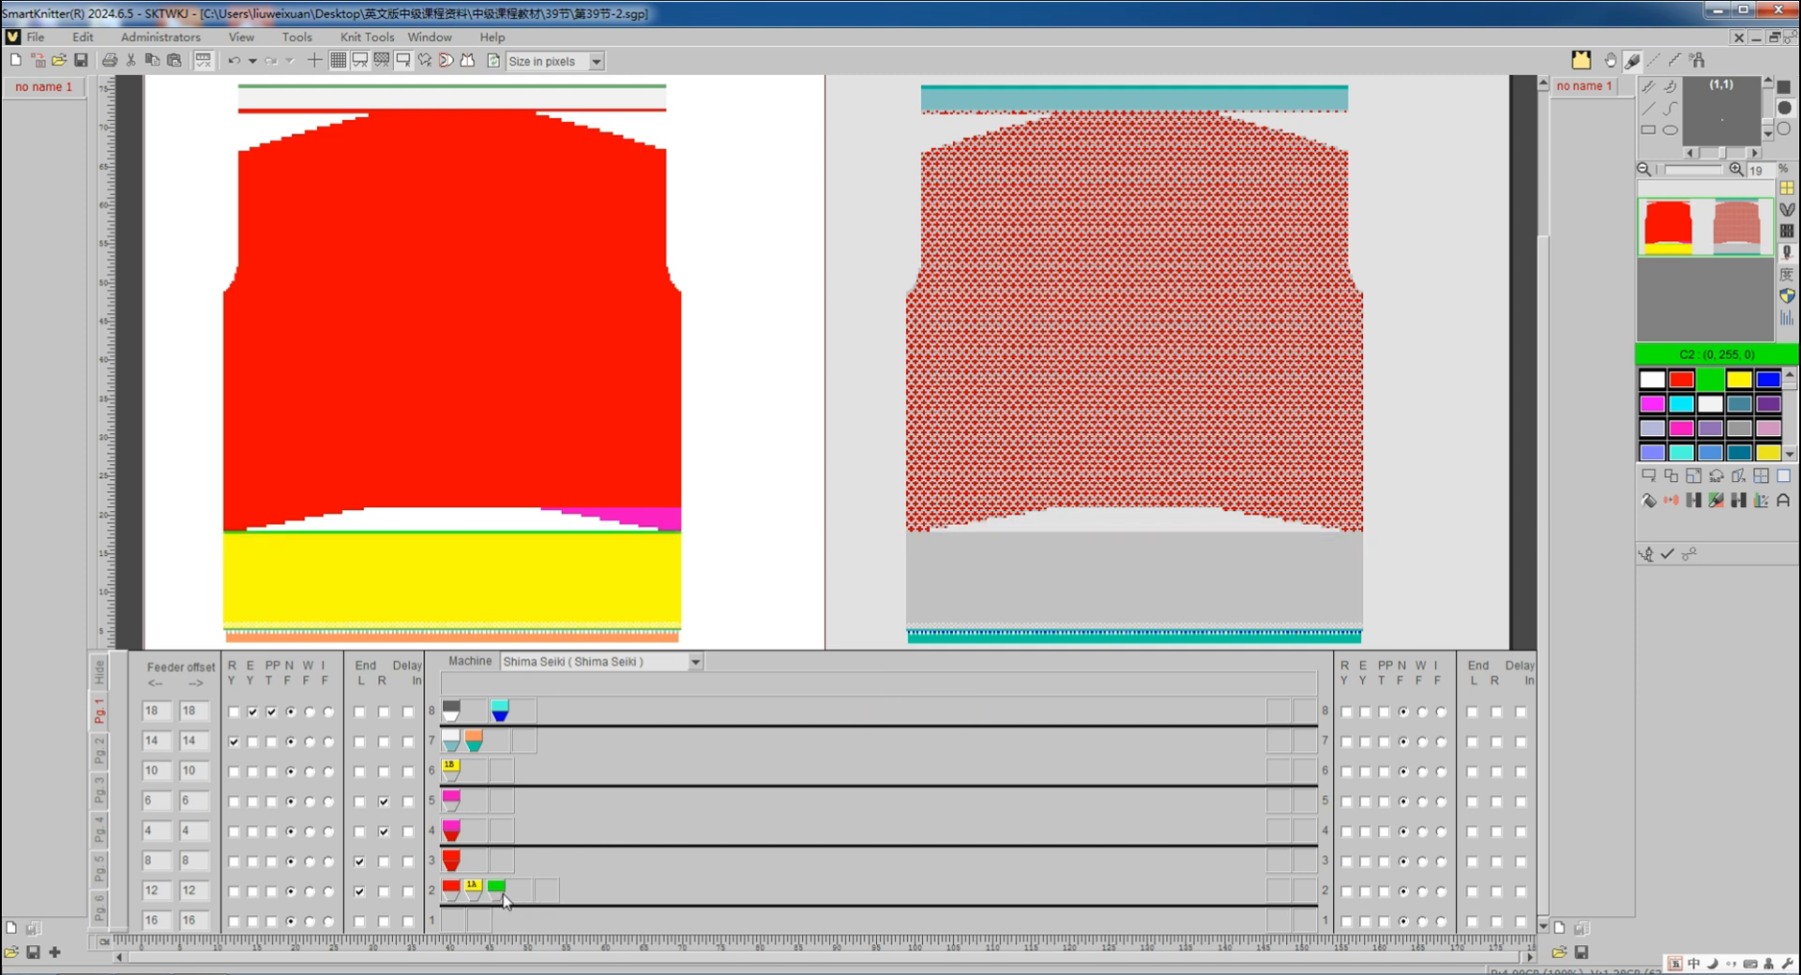
# Translate the pattern with the jacquard cast-on method set to No action and inspect the courses above the ribbing
pyautogui.click(1693, 556)
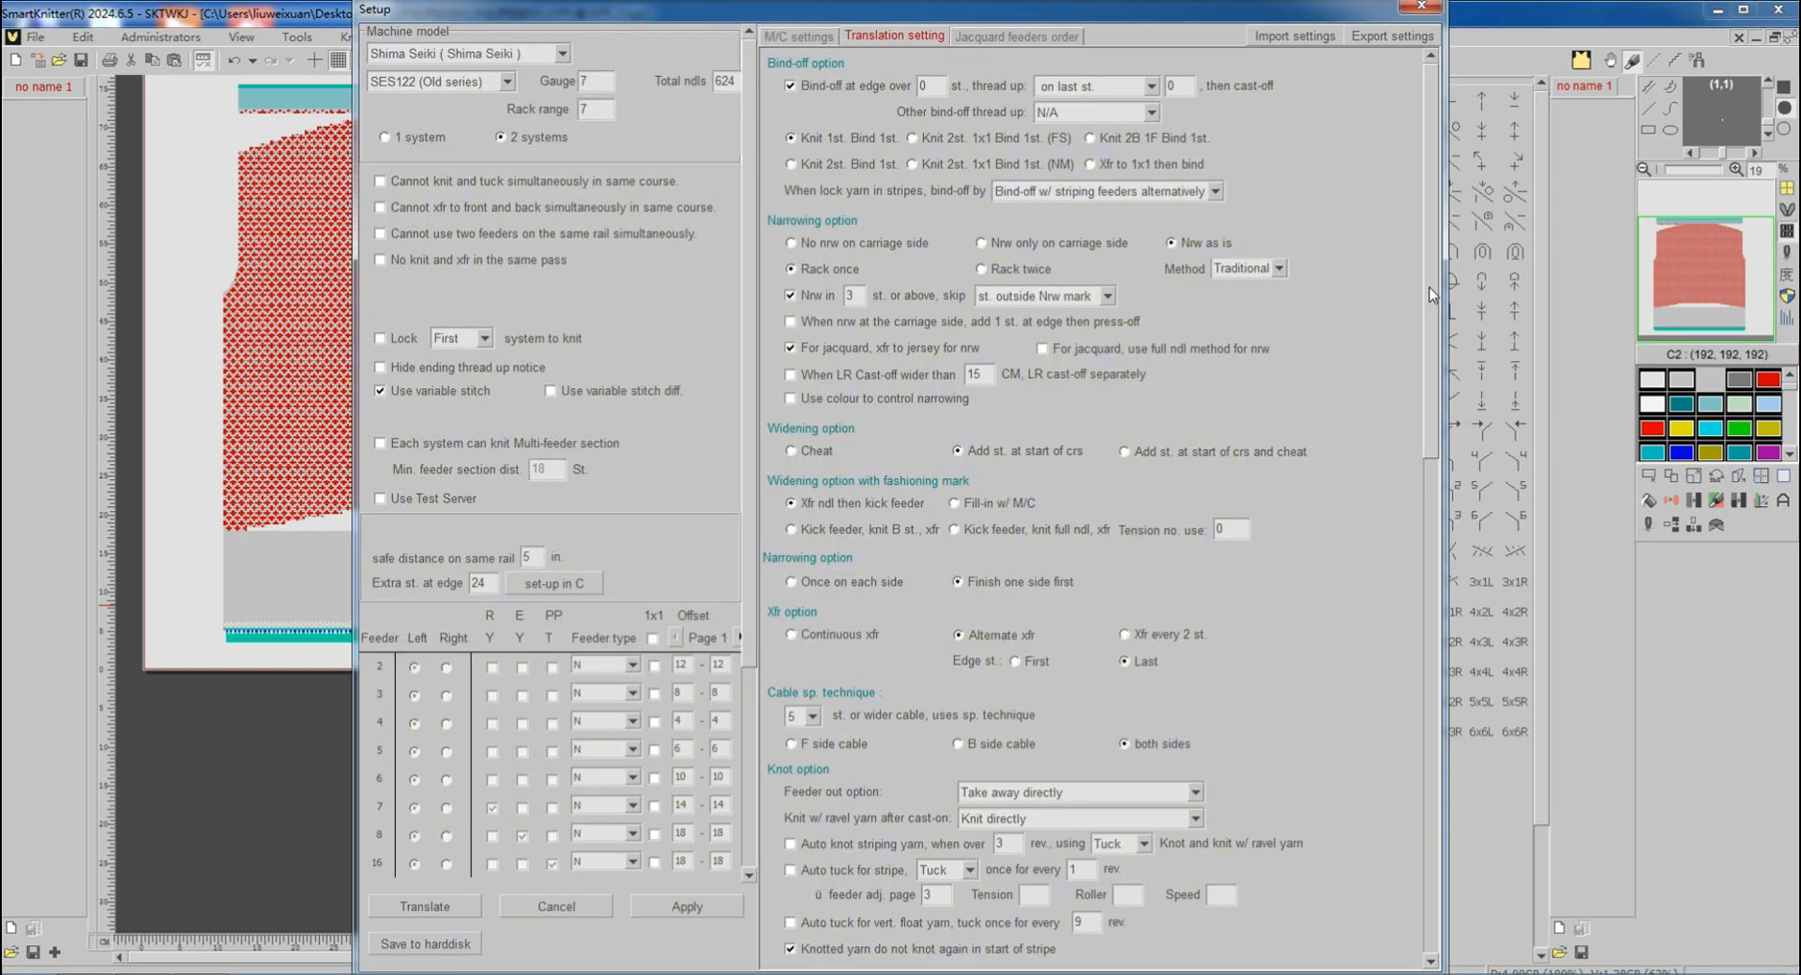
pyautogui.moveTo(1432, 295); pyautogui.dragTo(1432, 650)
pyautogui.click(1306, 172)
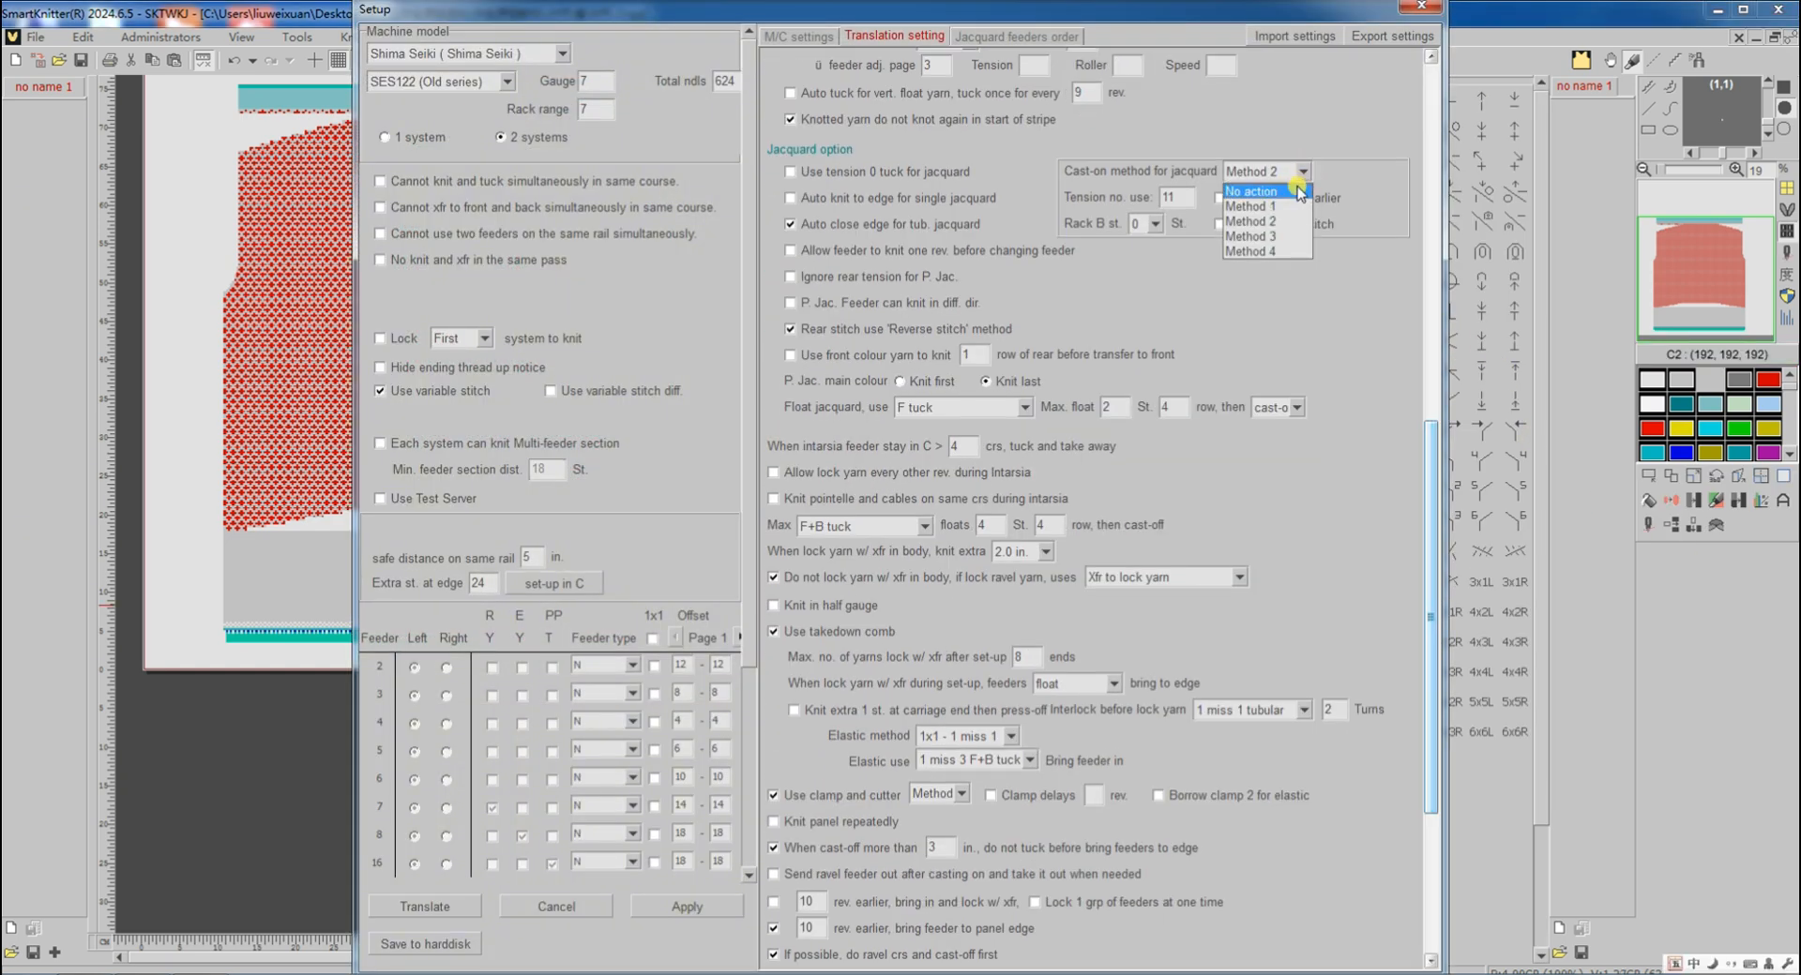
pyautogui.click(1299, 186)
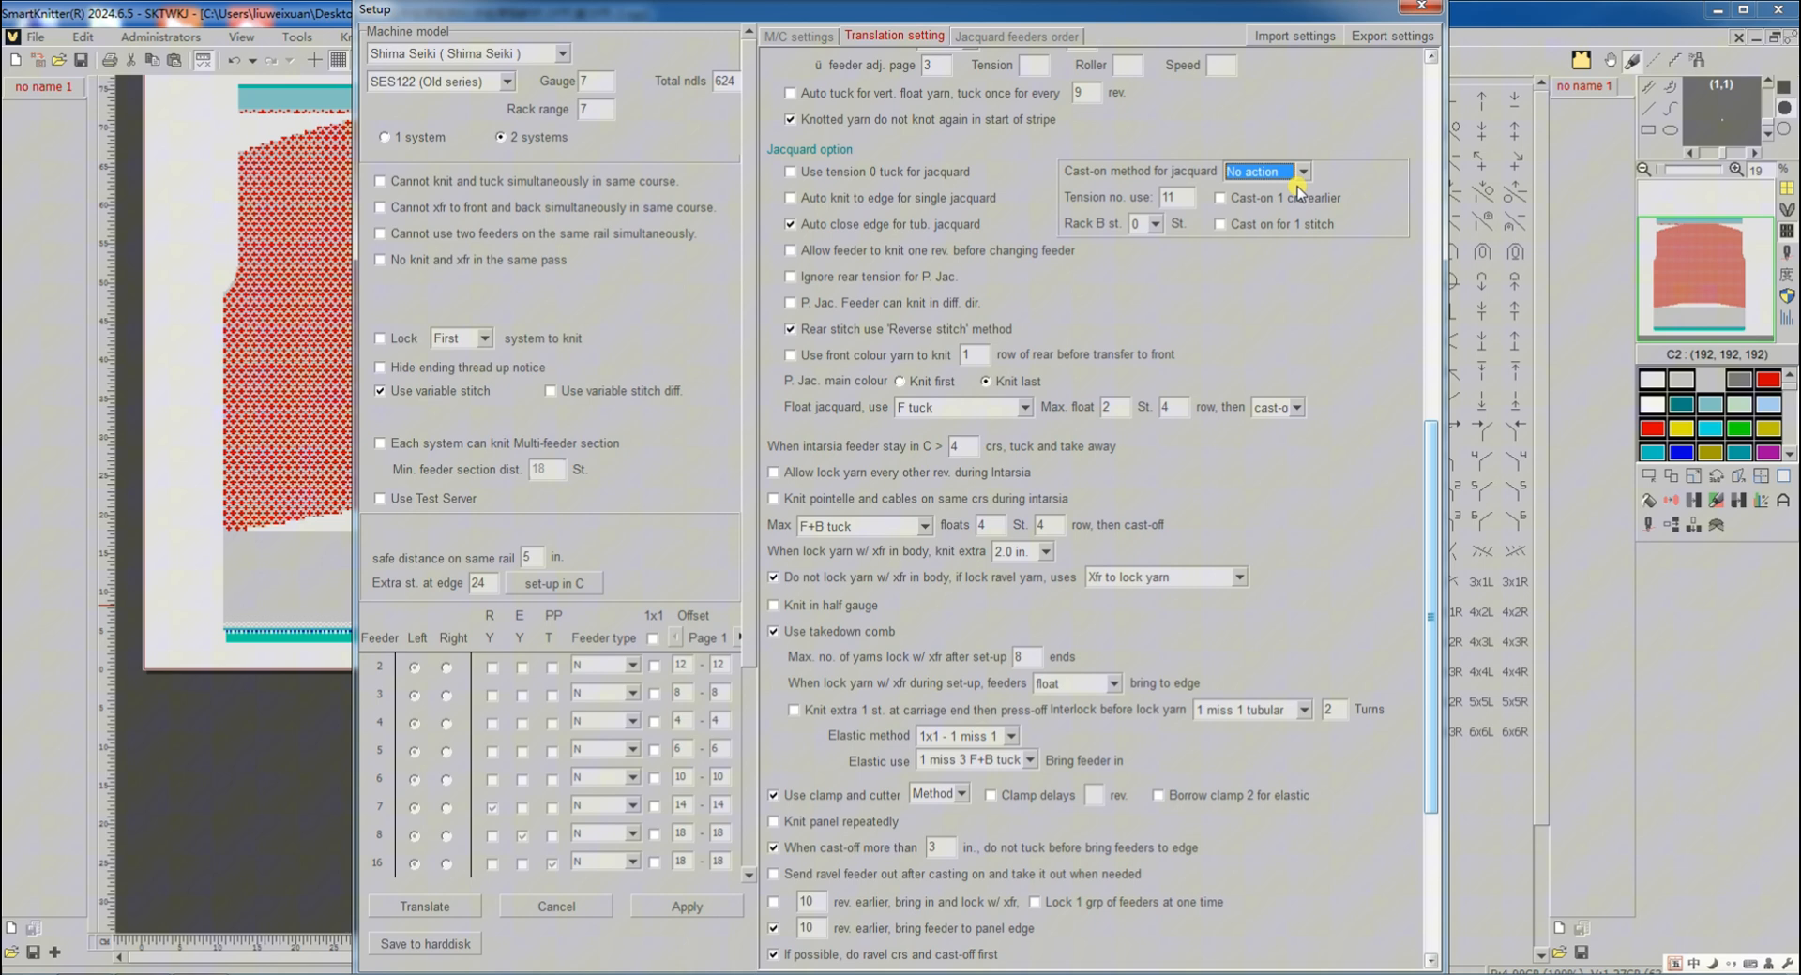
pyautogui.click(425, 906)
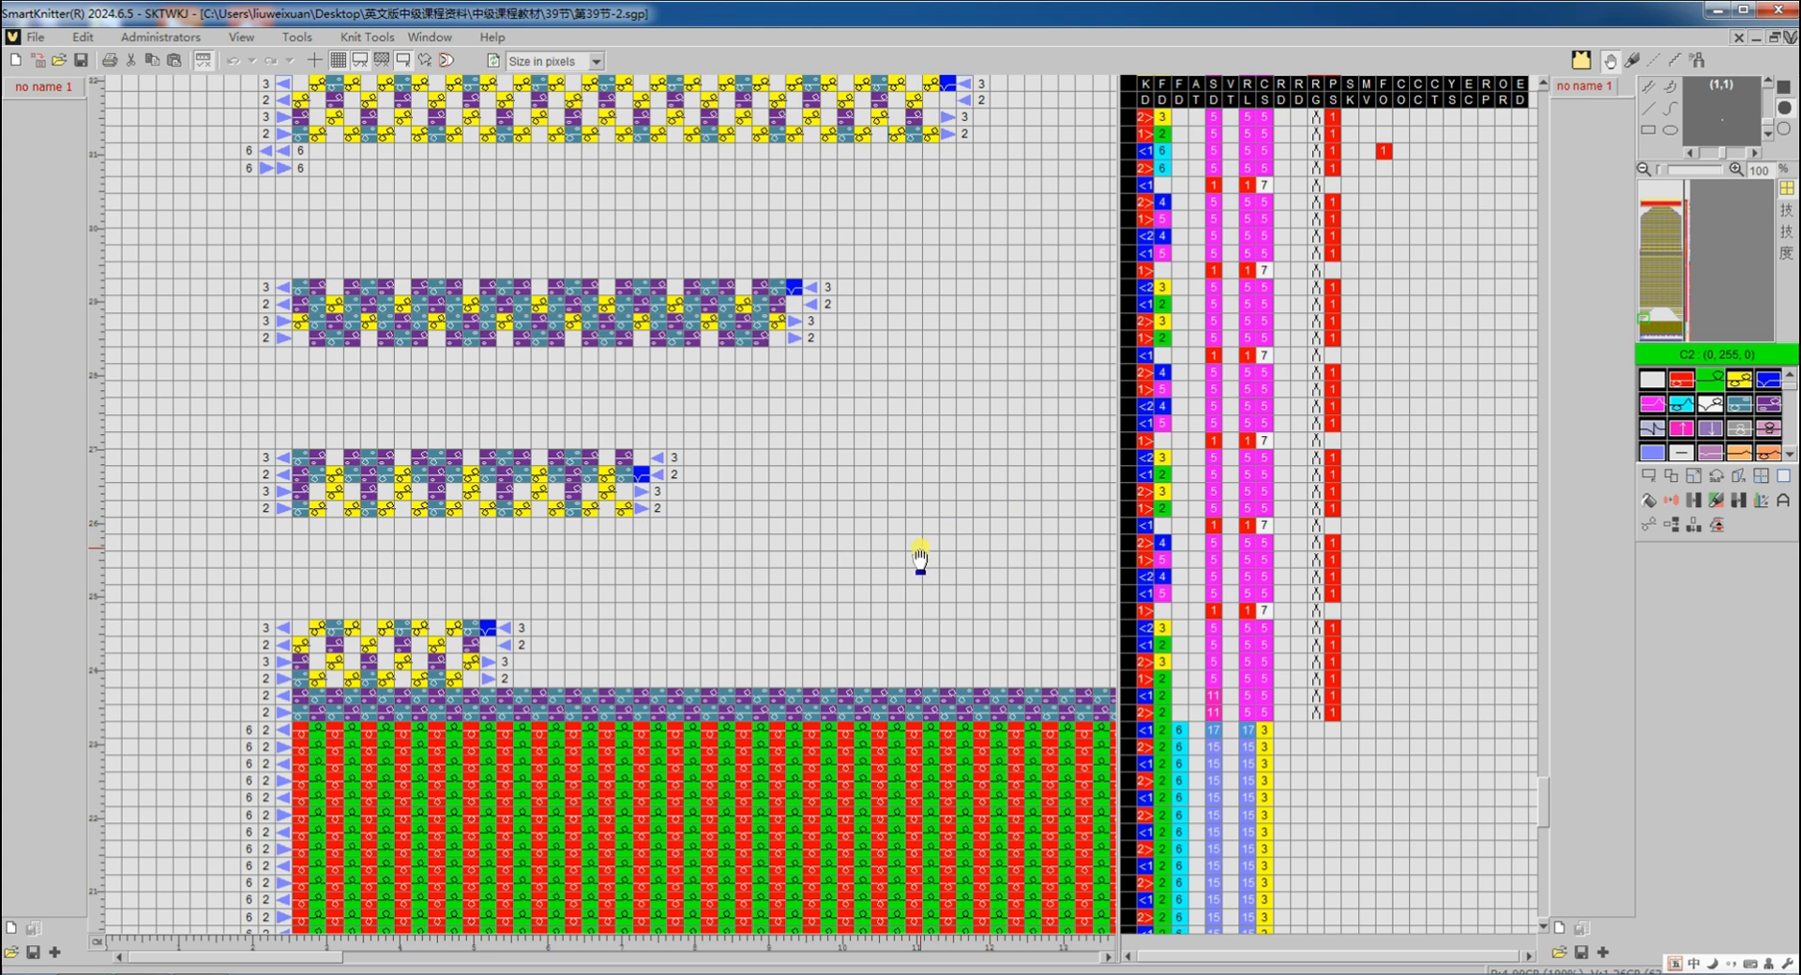
pyautogui.scroll(-1, 925, 562)
pyautogui.scroll(-2, 786, 666)
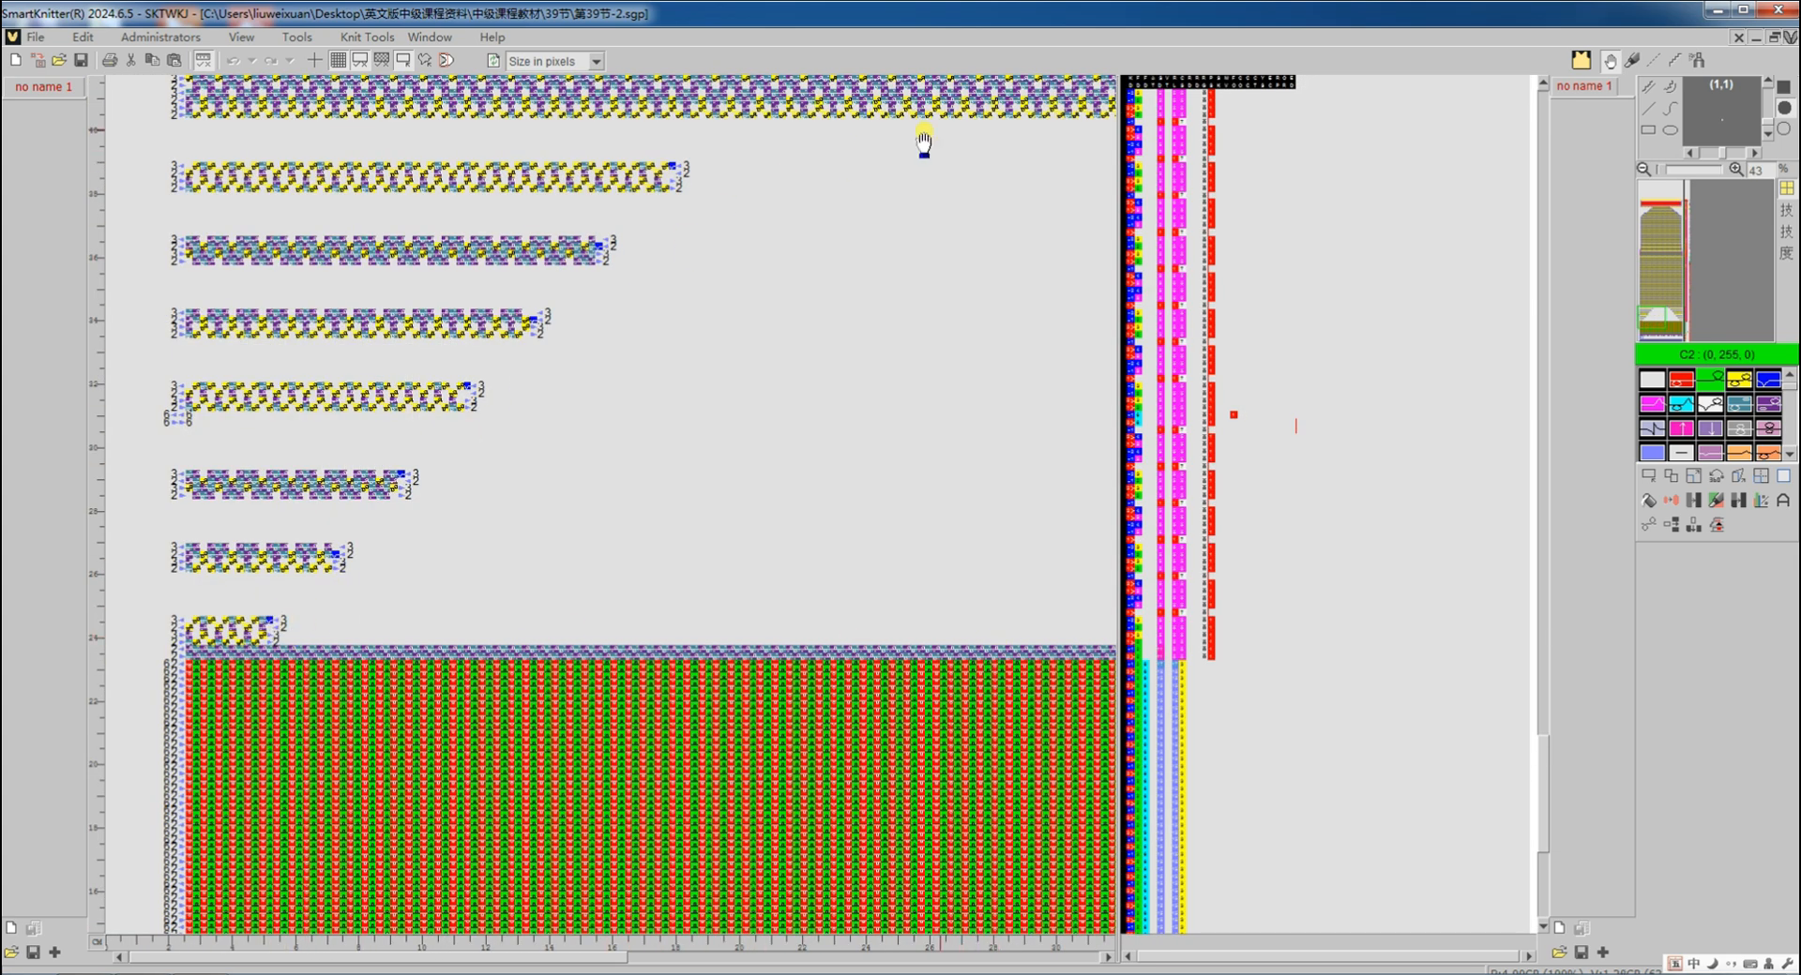
pyautogui.hscroll(3, 1014, 433)
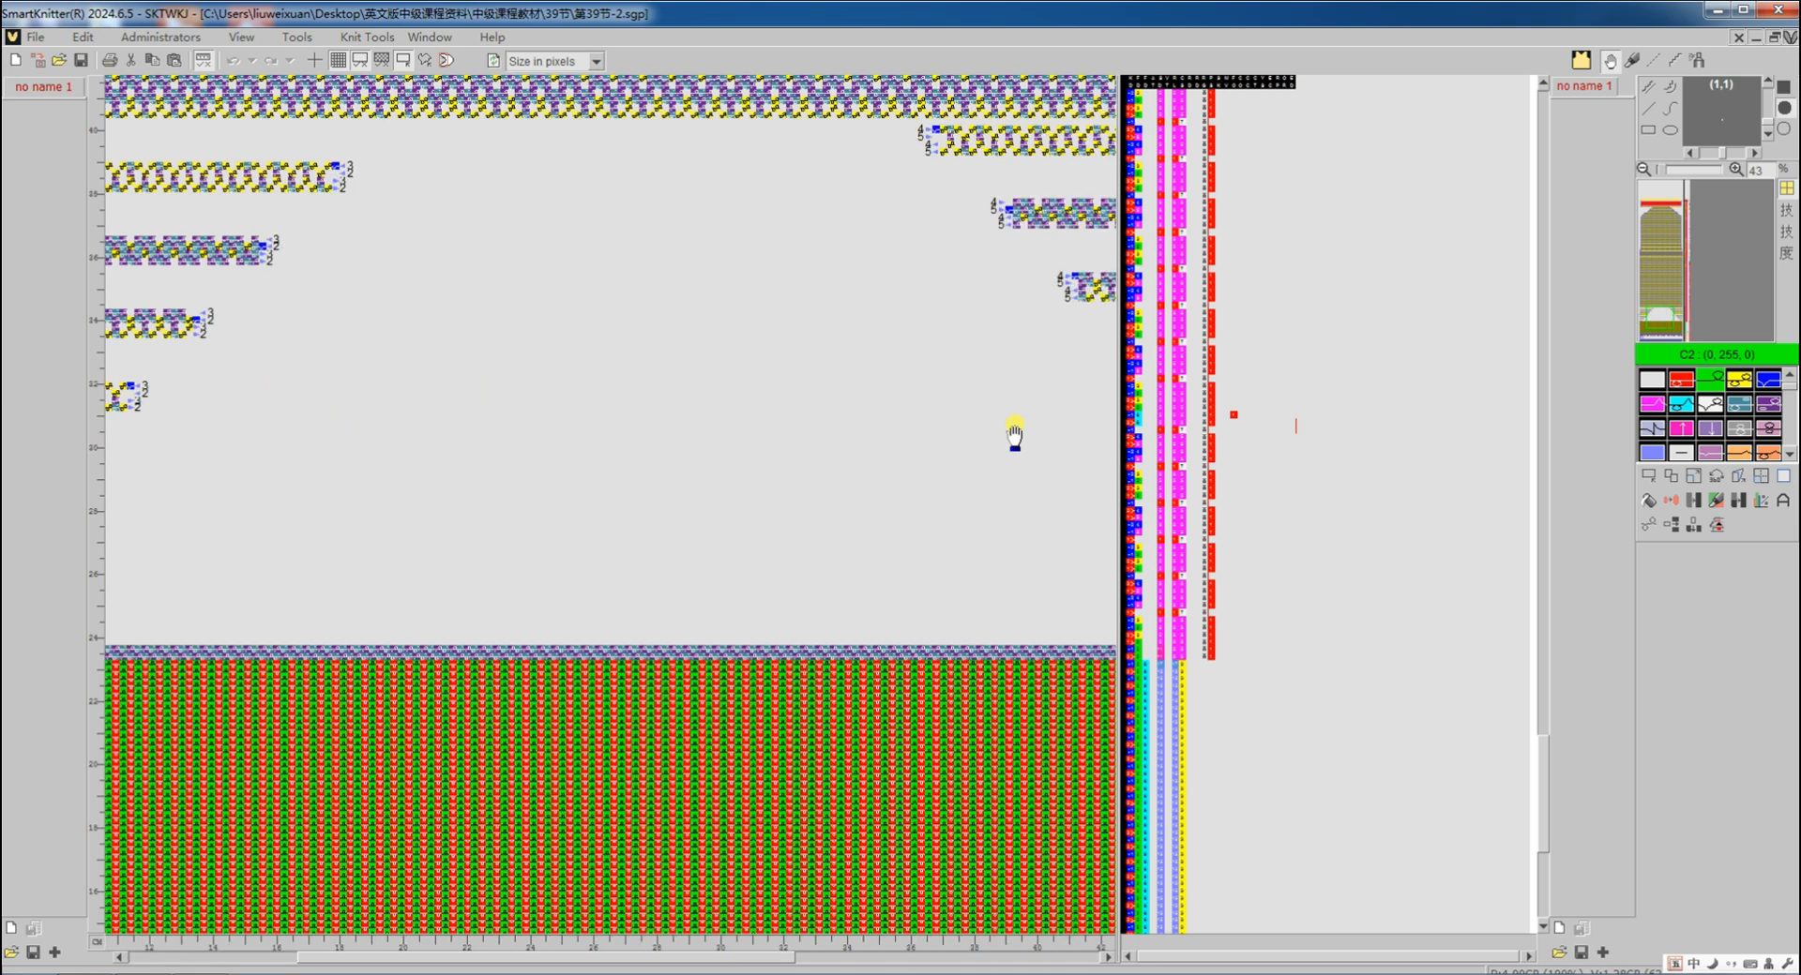
pyautogui.scroll(4, 775, 676)
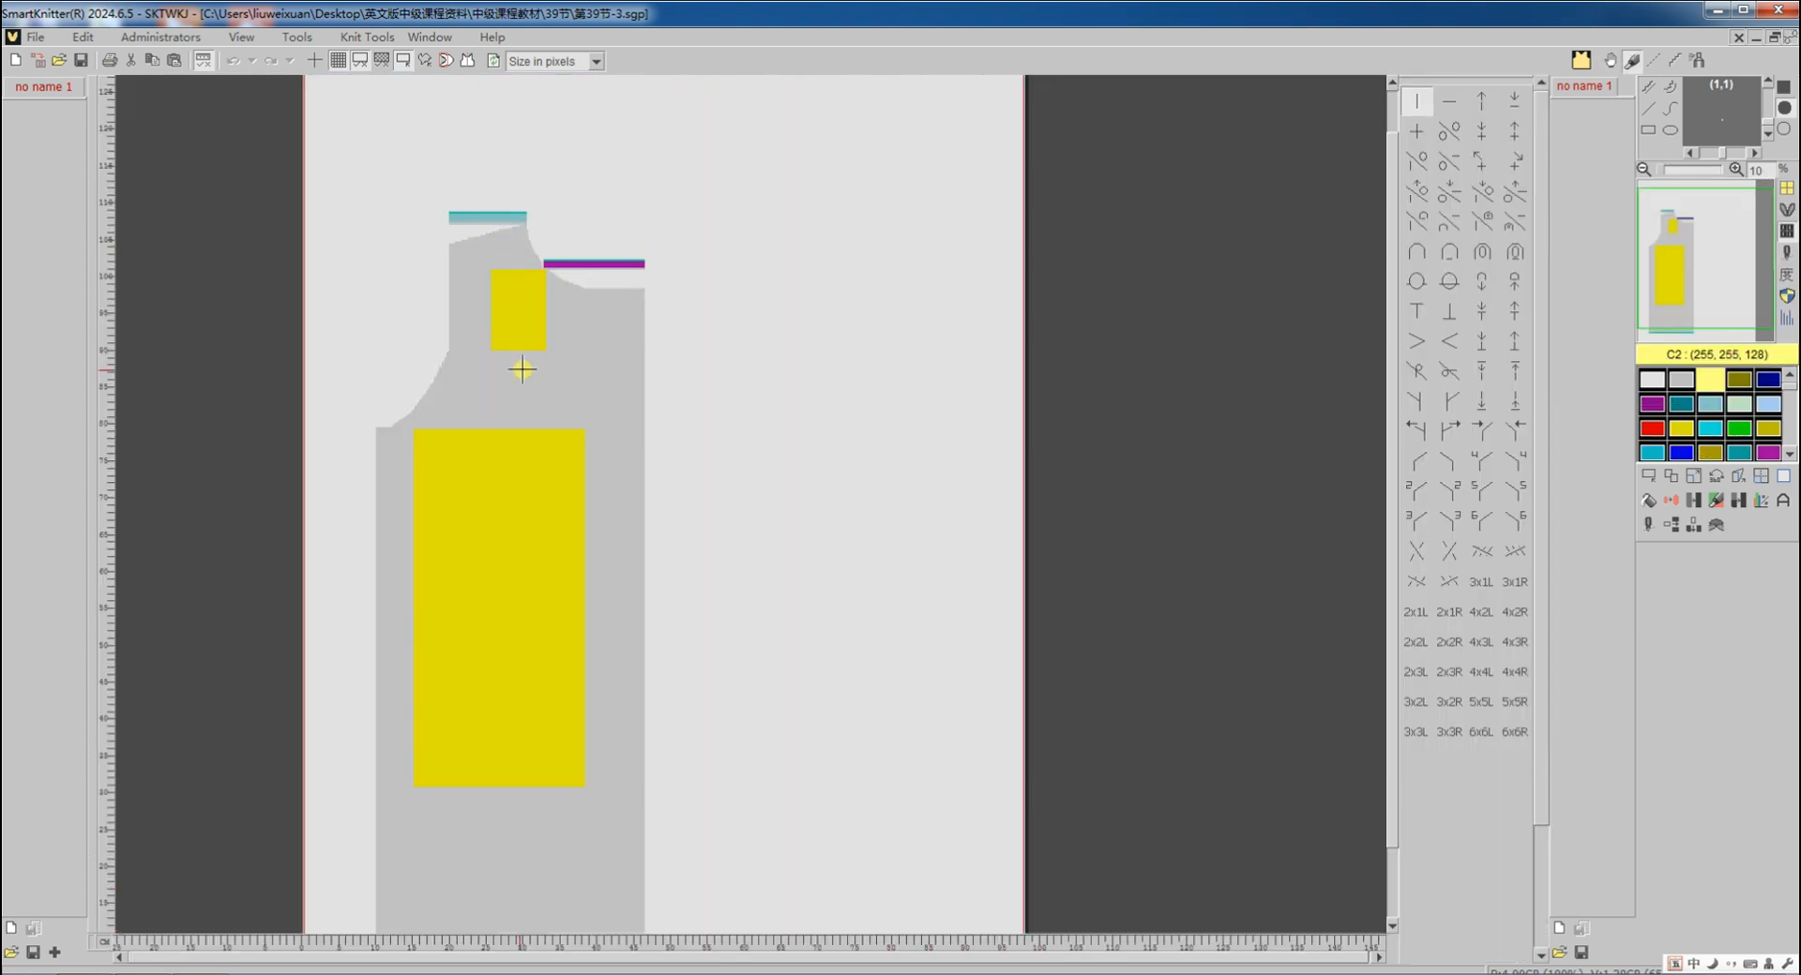
# Translate the third pattern (第39节-3.sgp) to knitting machine code and inspect the courses where the collar band meets the body
pyautogui.scroll(-3, 521, 370)
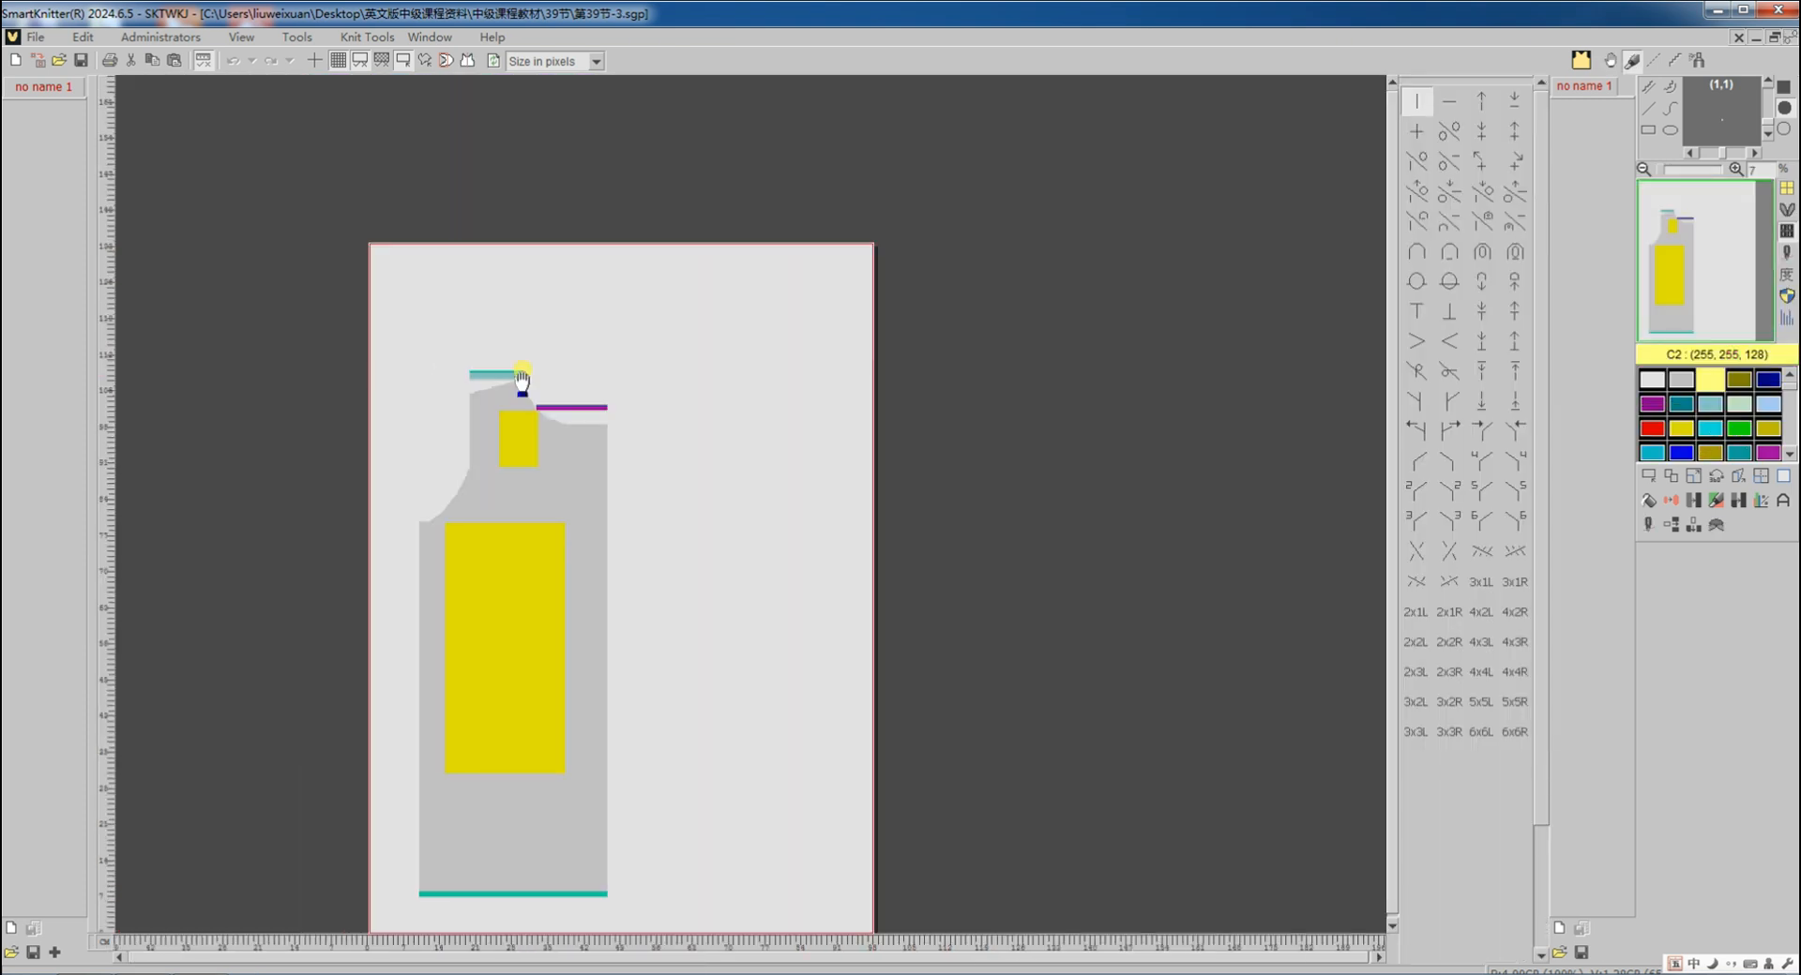
pyautogui.click(1653, 537)
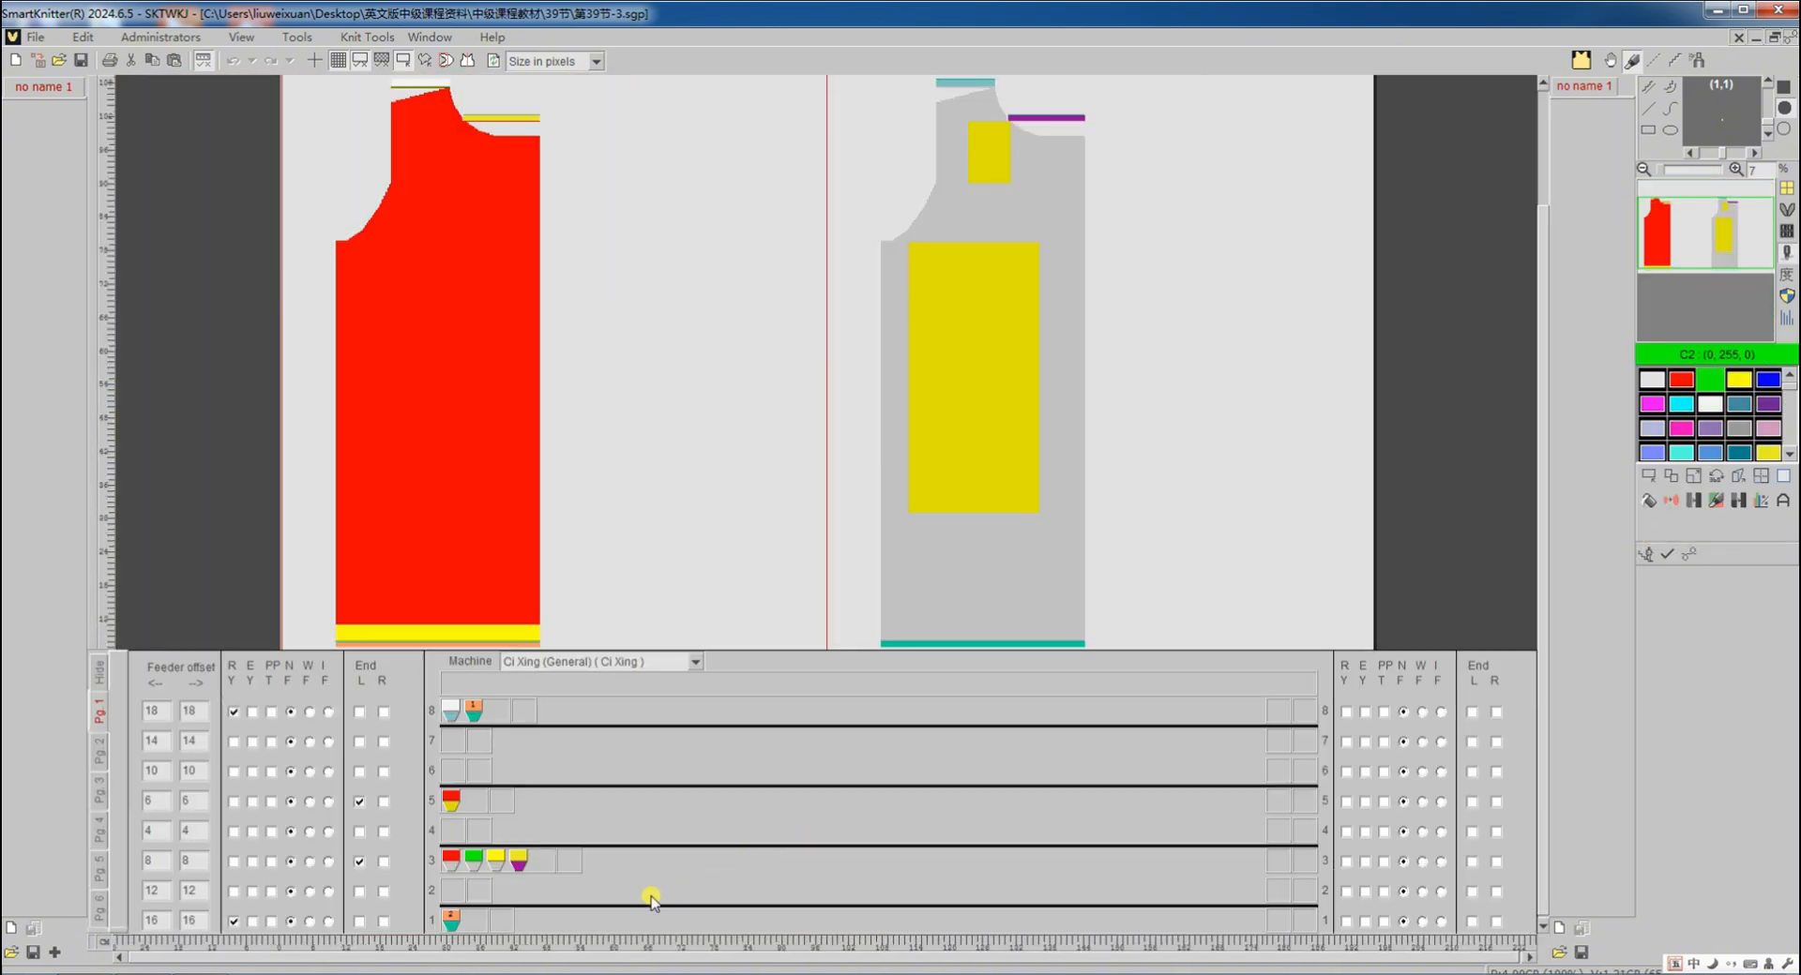
pyautogui.click(519, 861)
pyautogui.click(1687, 554)
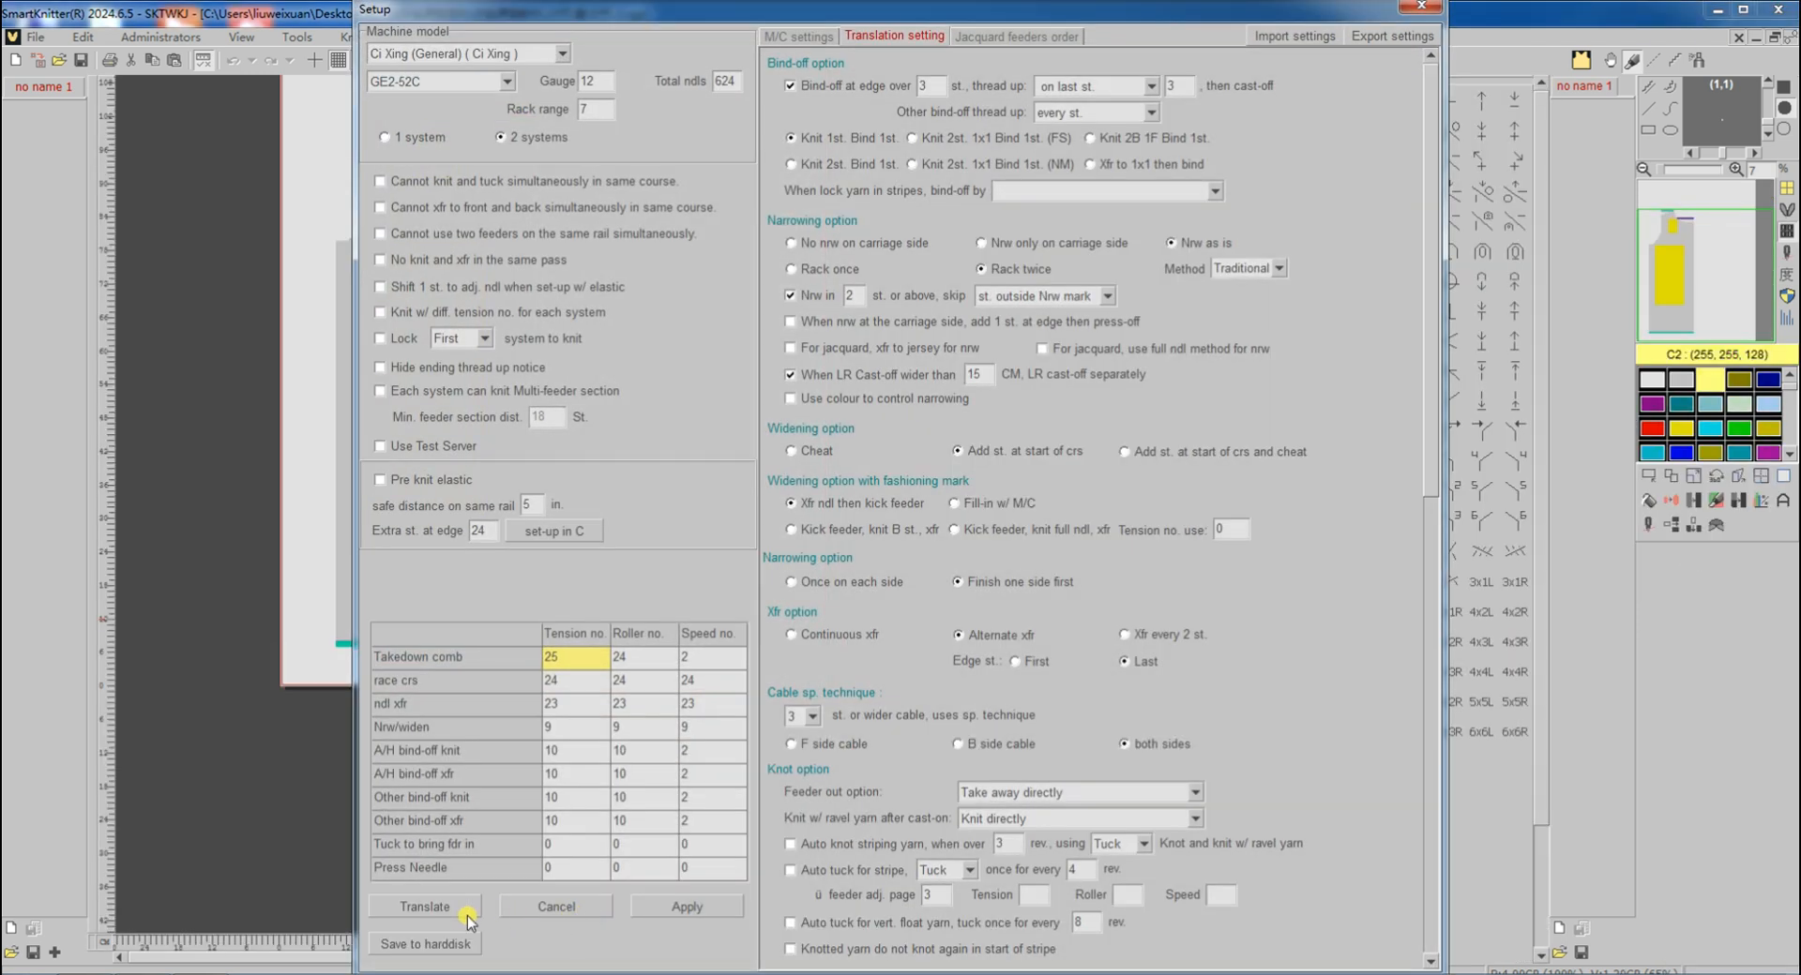
pyautogui.click(454, 906)
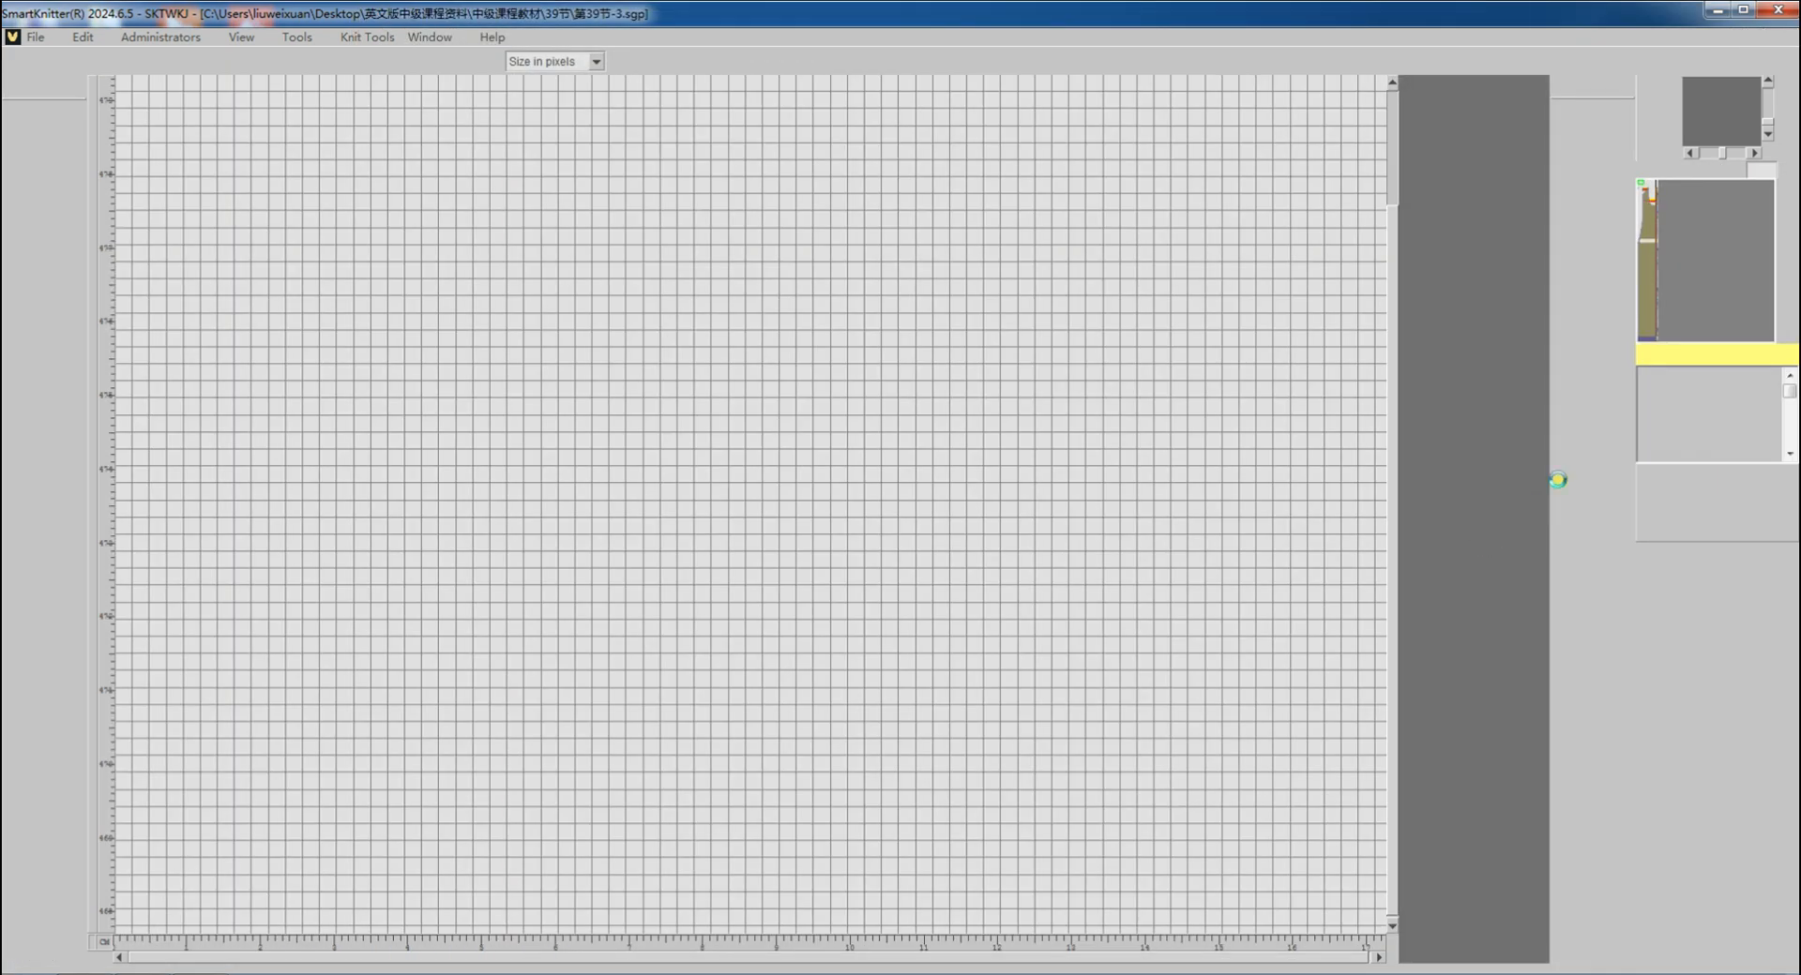
pyautogui.click(1653, 204)
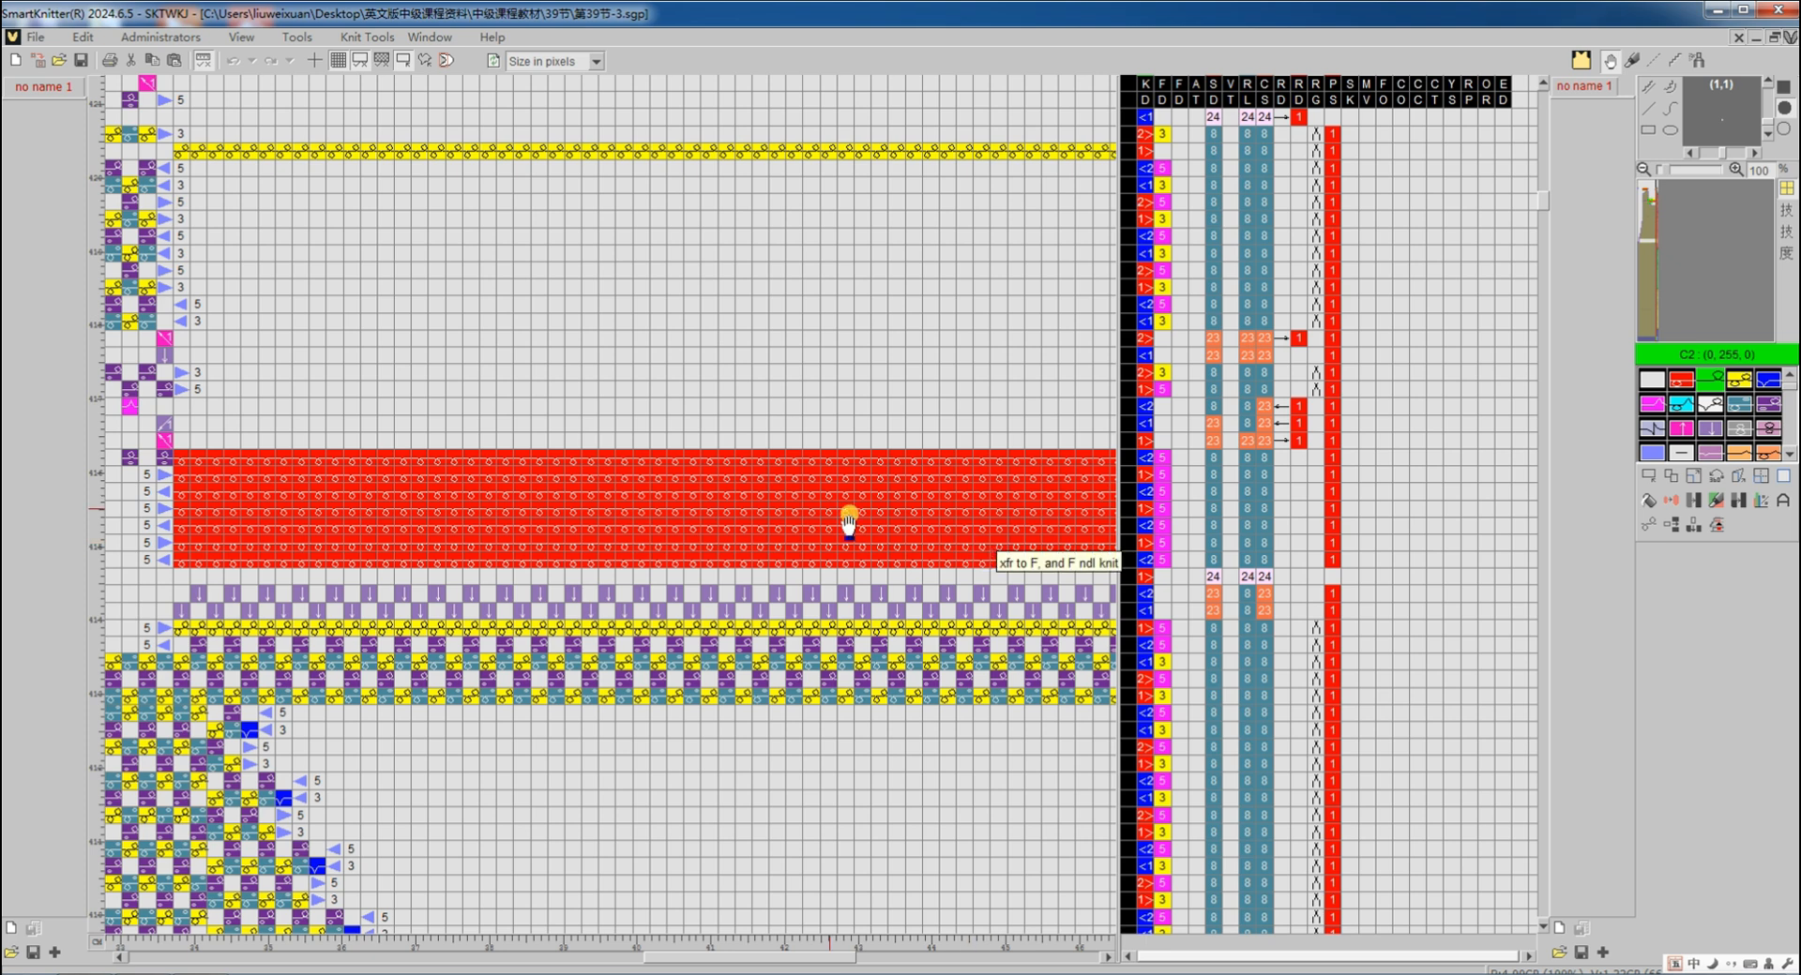
pyautogui.hscroll(-5, 807, 506)
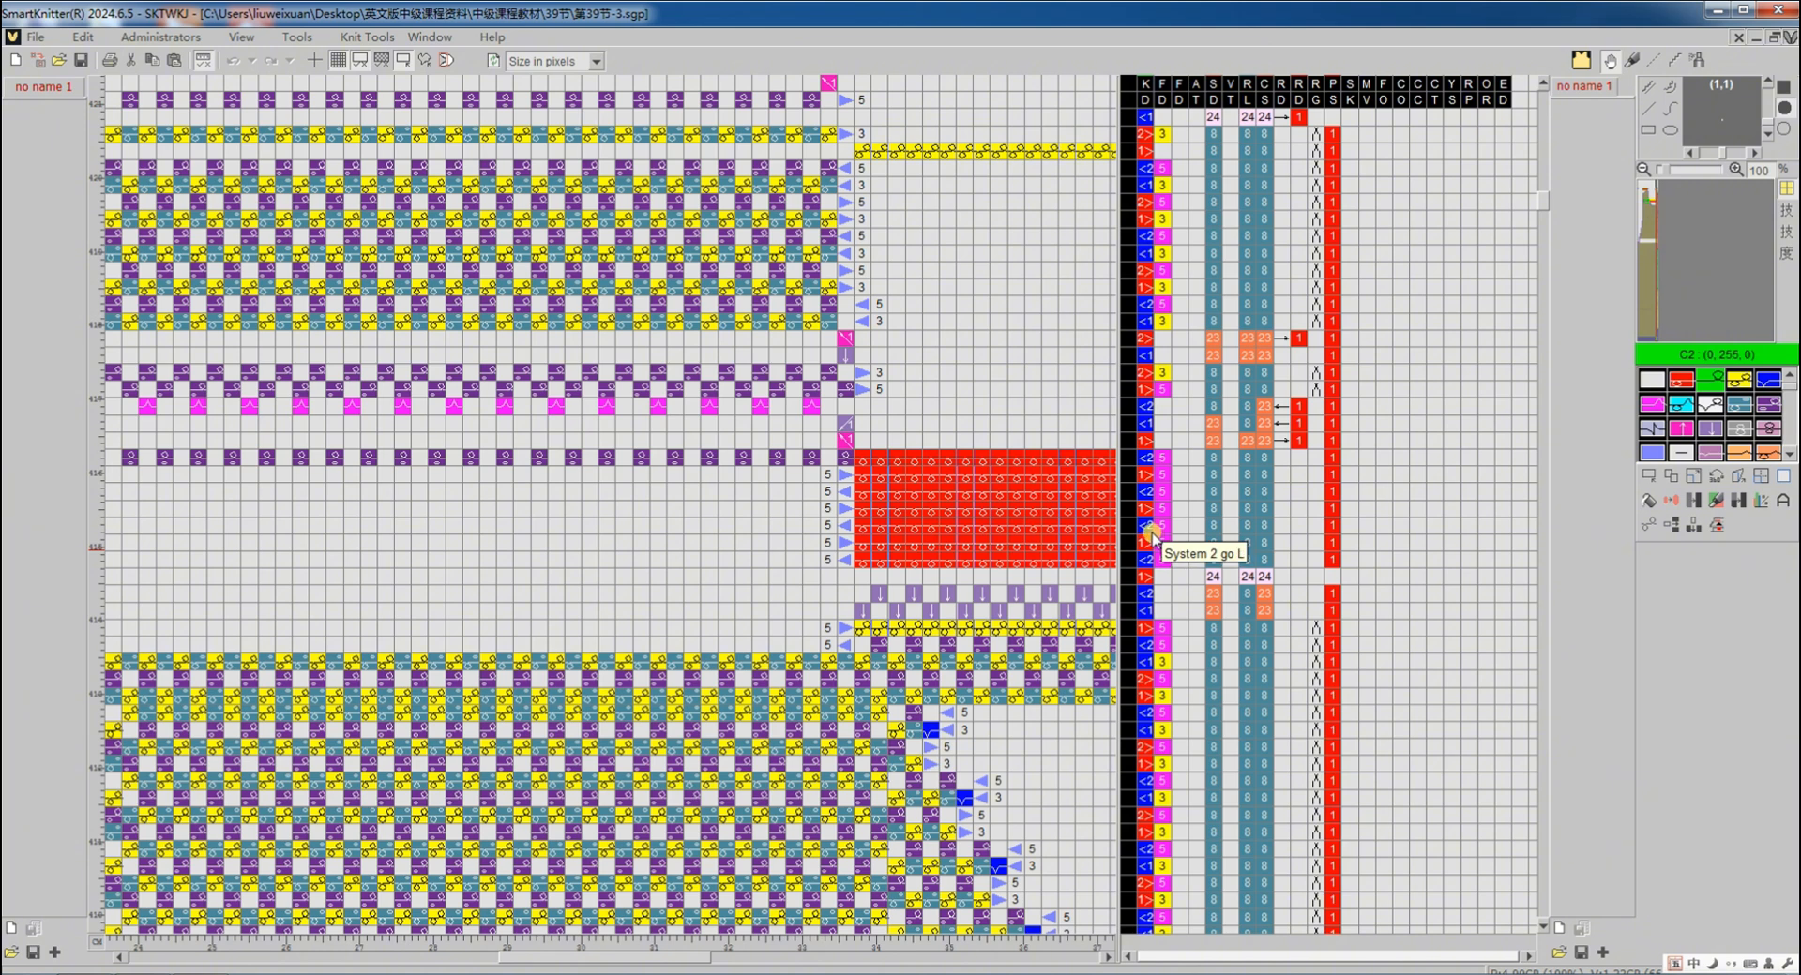
# Return to the pattern drawing and insert 11 blank horizontal lines directly beneath the magenta collar band
pyautogui.press('space')
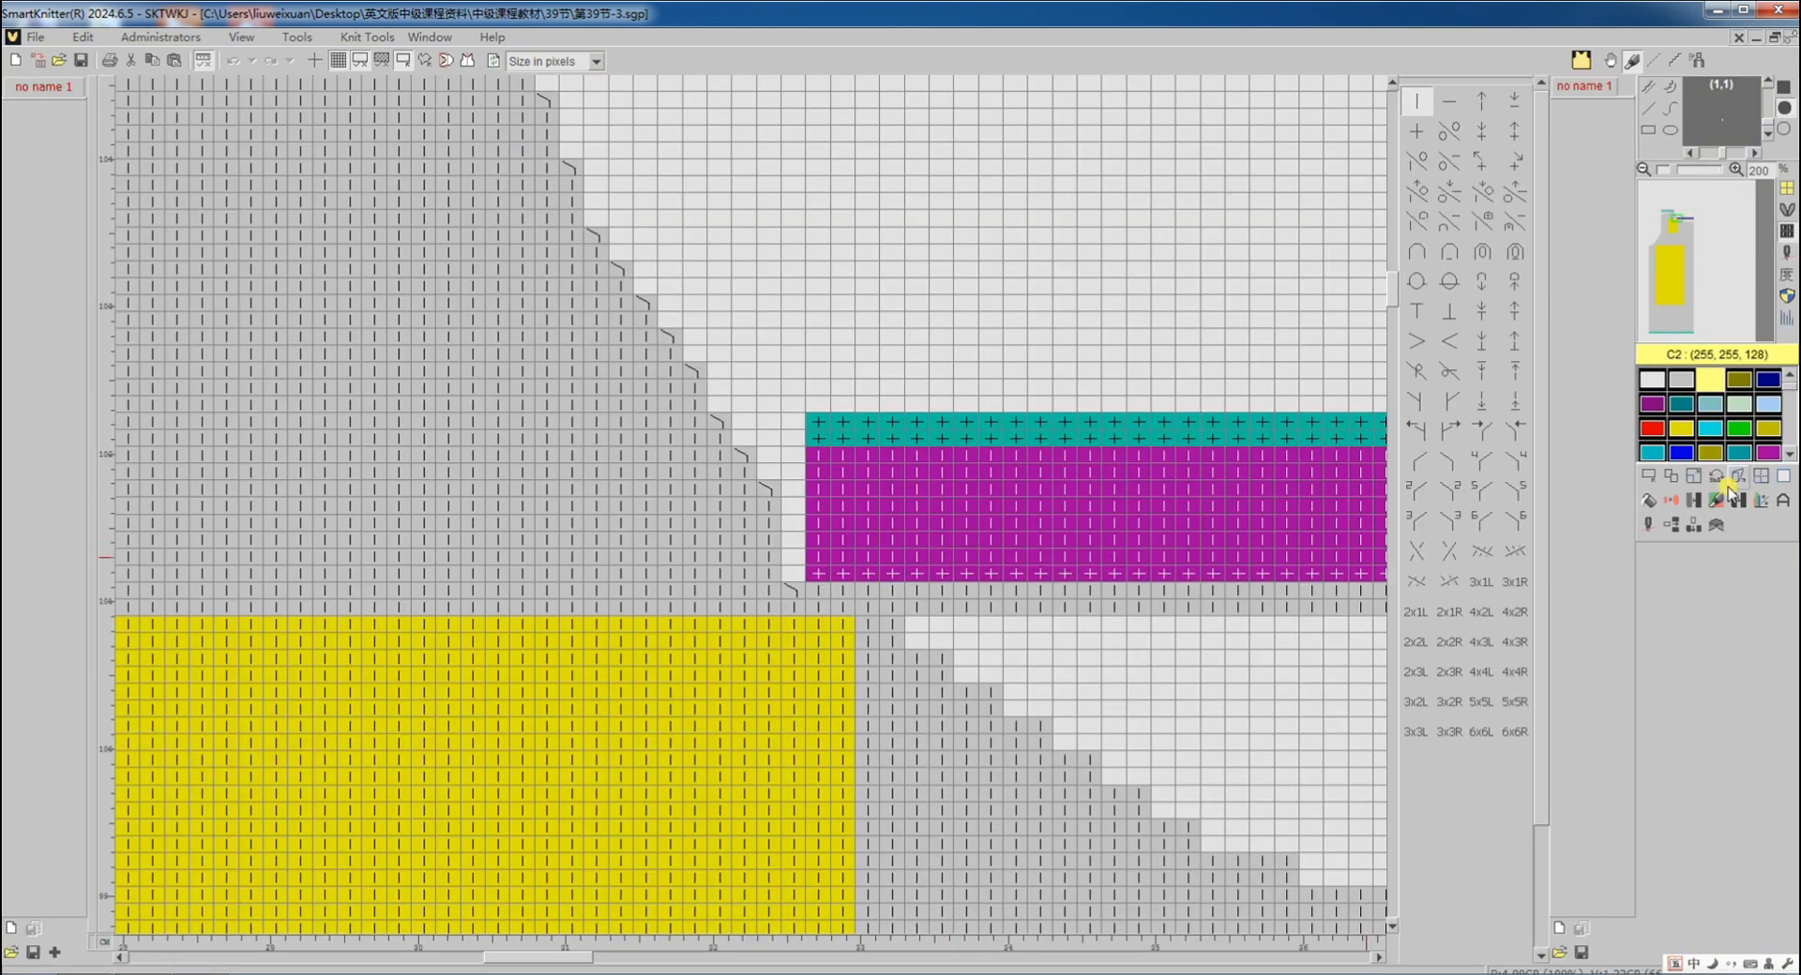
pyautogui.click(1733, 478)
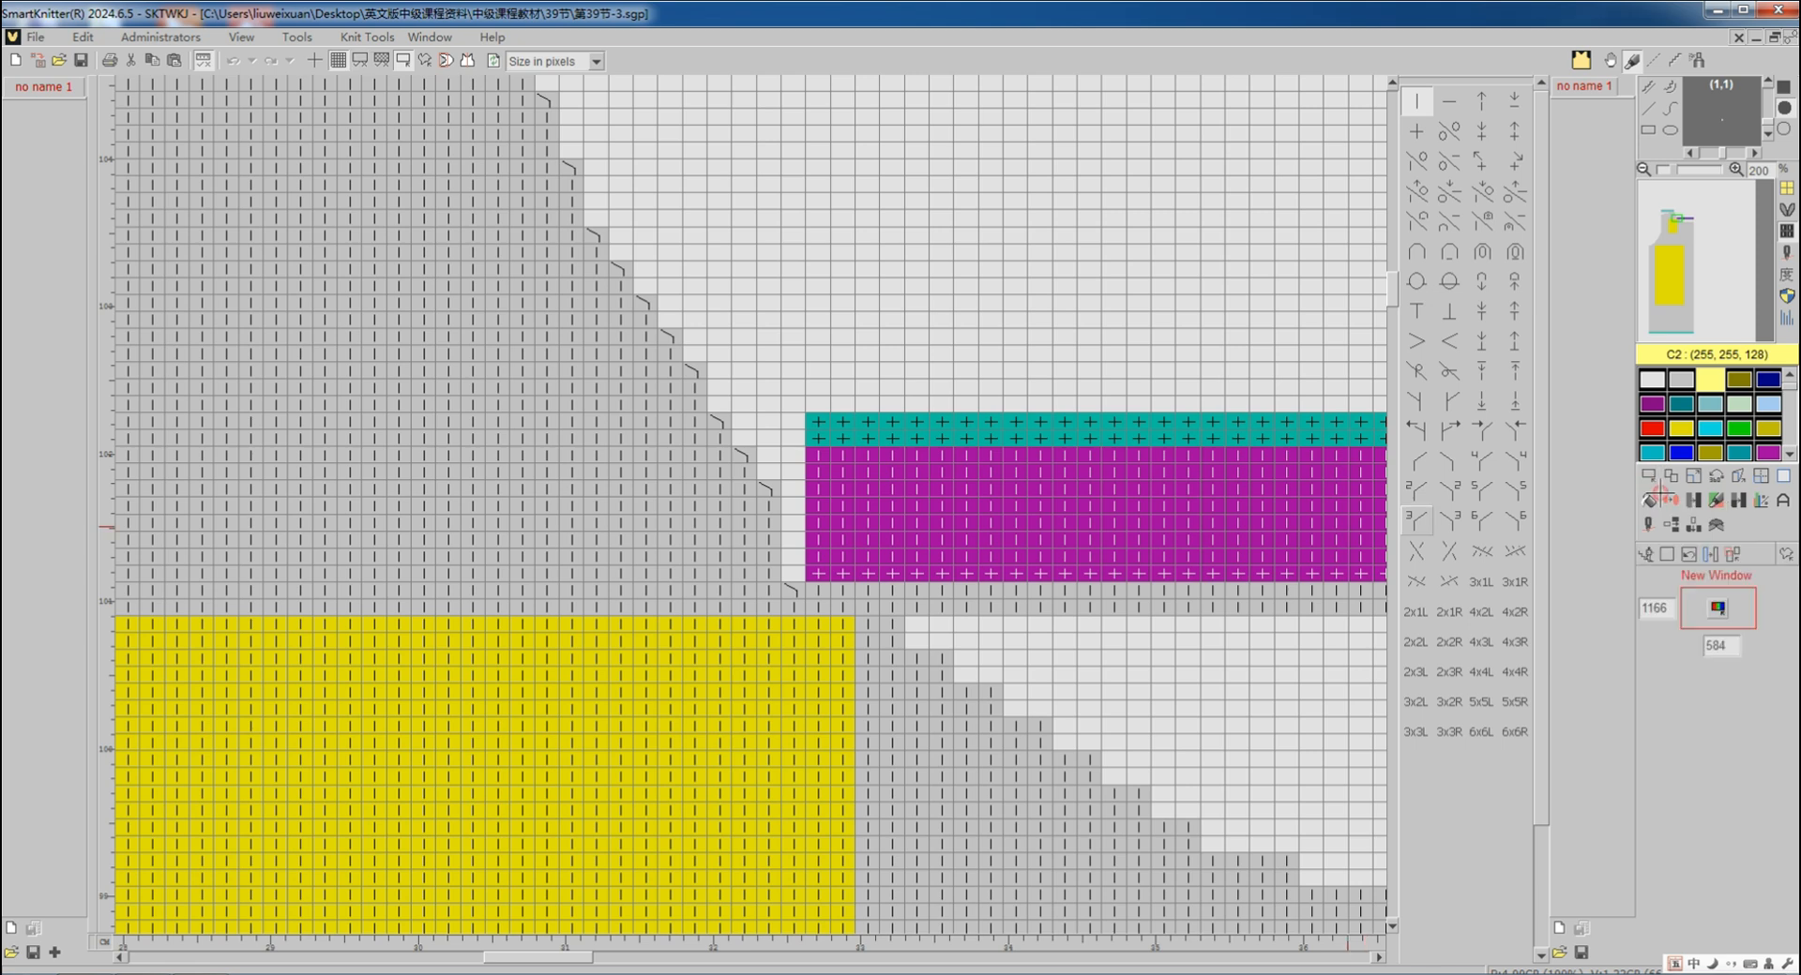
pyautogui.moveTo(1211, 571); pyautogui.dragTo(1215, 421)
pyautogui.click(1215, 421)
pyautogui.click(1669, 526)
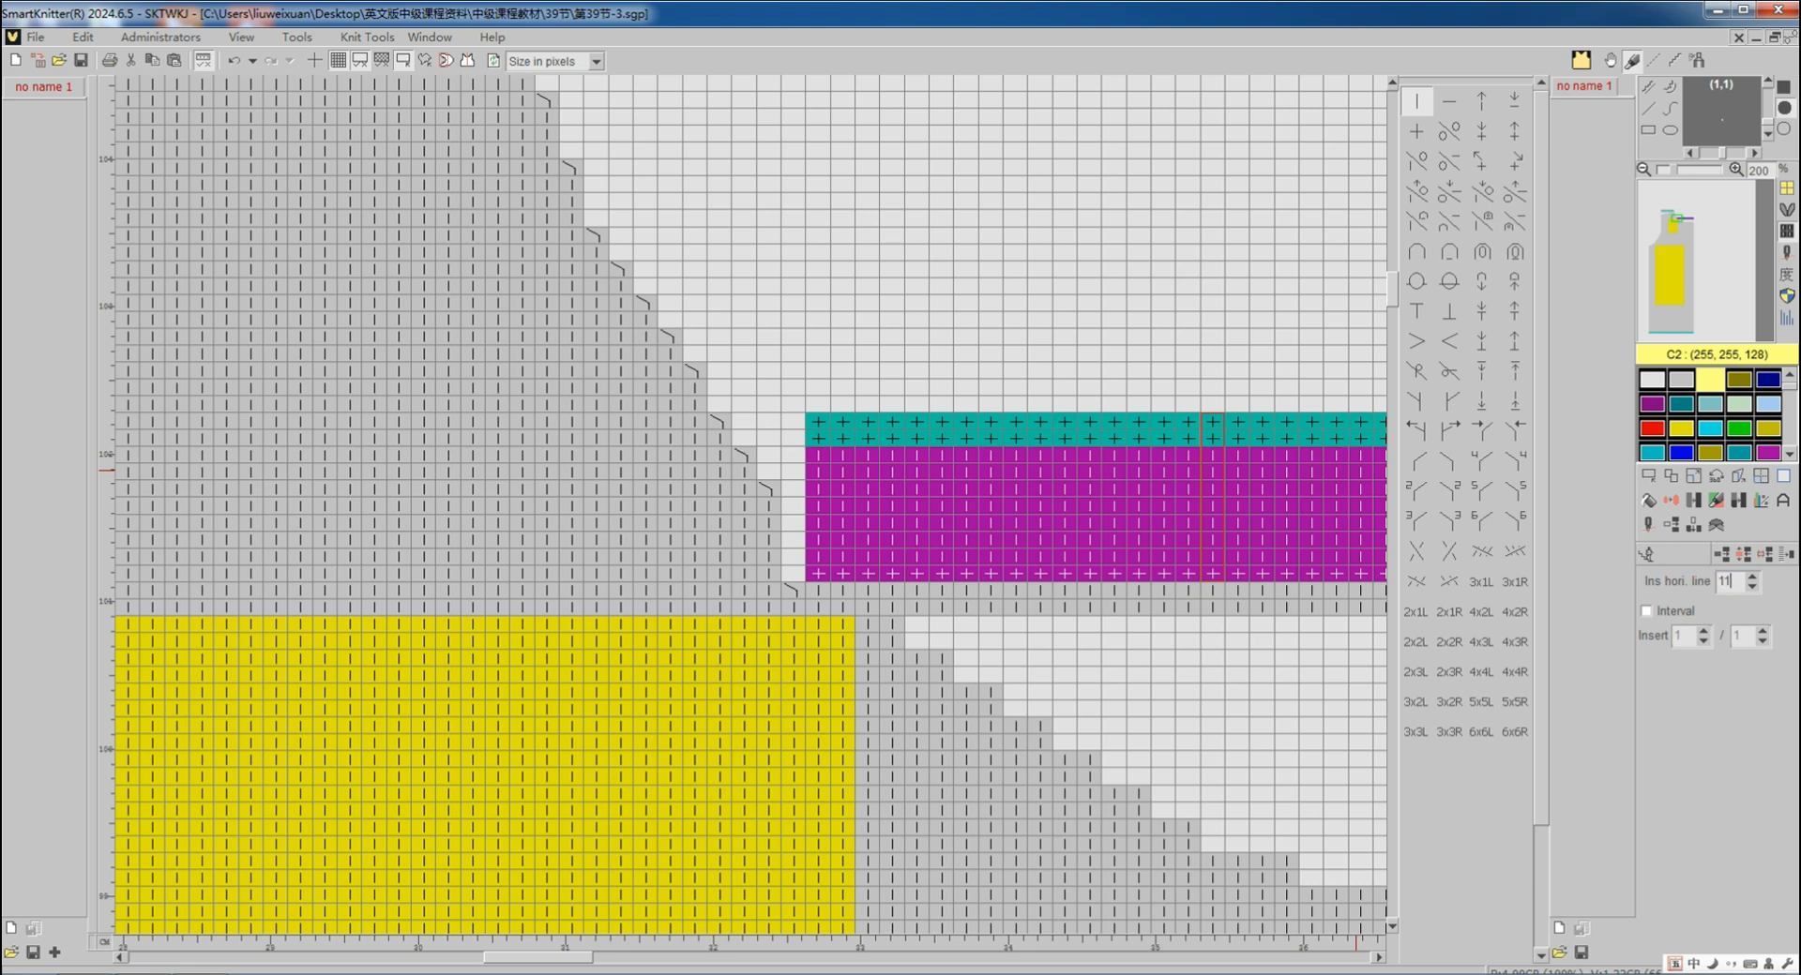
pyautogui.click(1208, 573)
pyautogui.click(1639, 555)
# Copy the magenta and teal collar band down into the inserted blank rows, directly above the grey courses, and clear the original band
pyautogui.click(1648, 484)
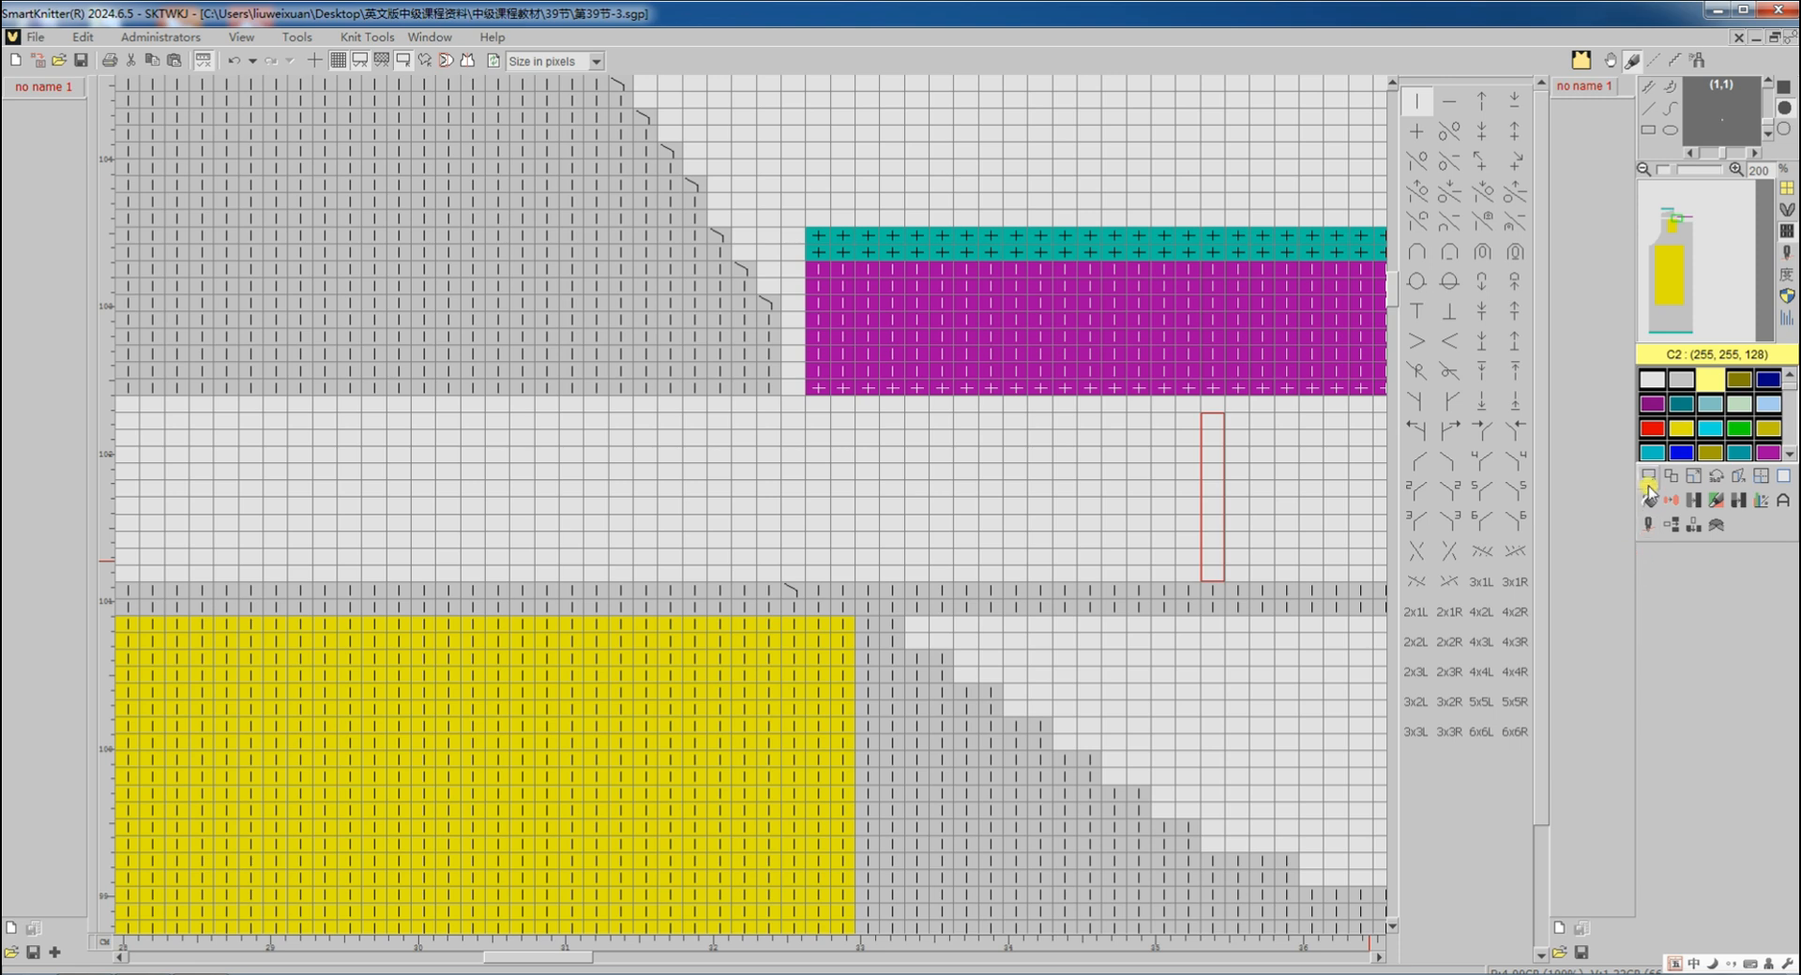
pyautogui.moveTo(819, 388); pyautogui.dragTo(822, 386)
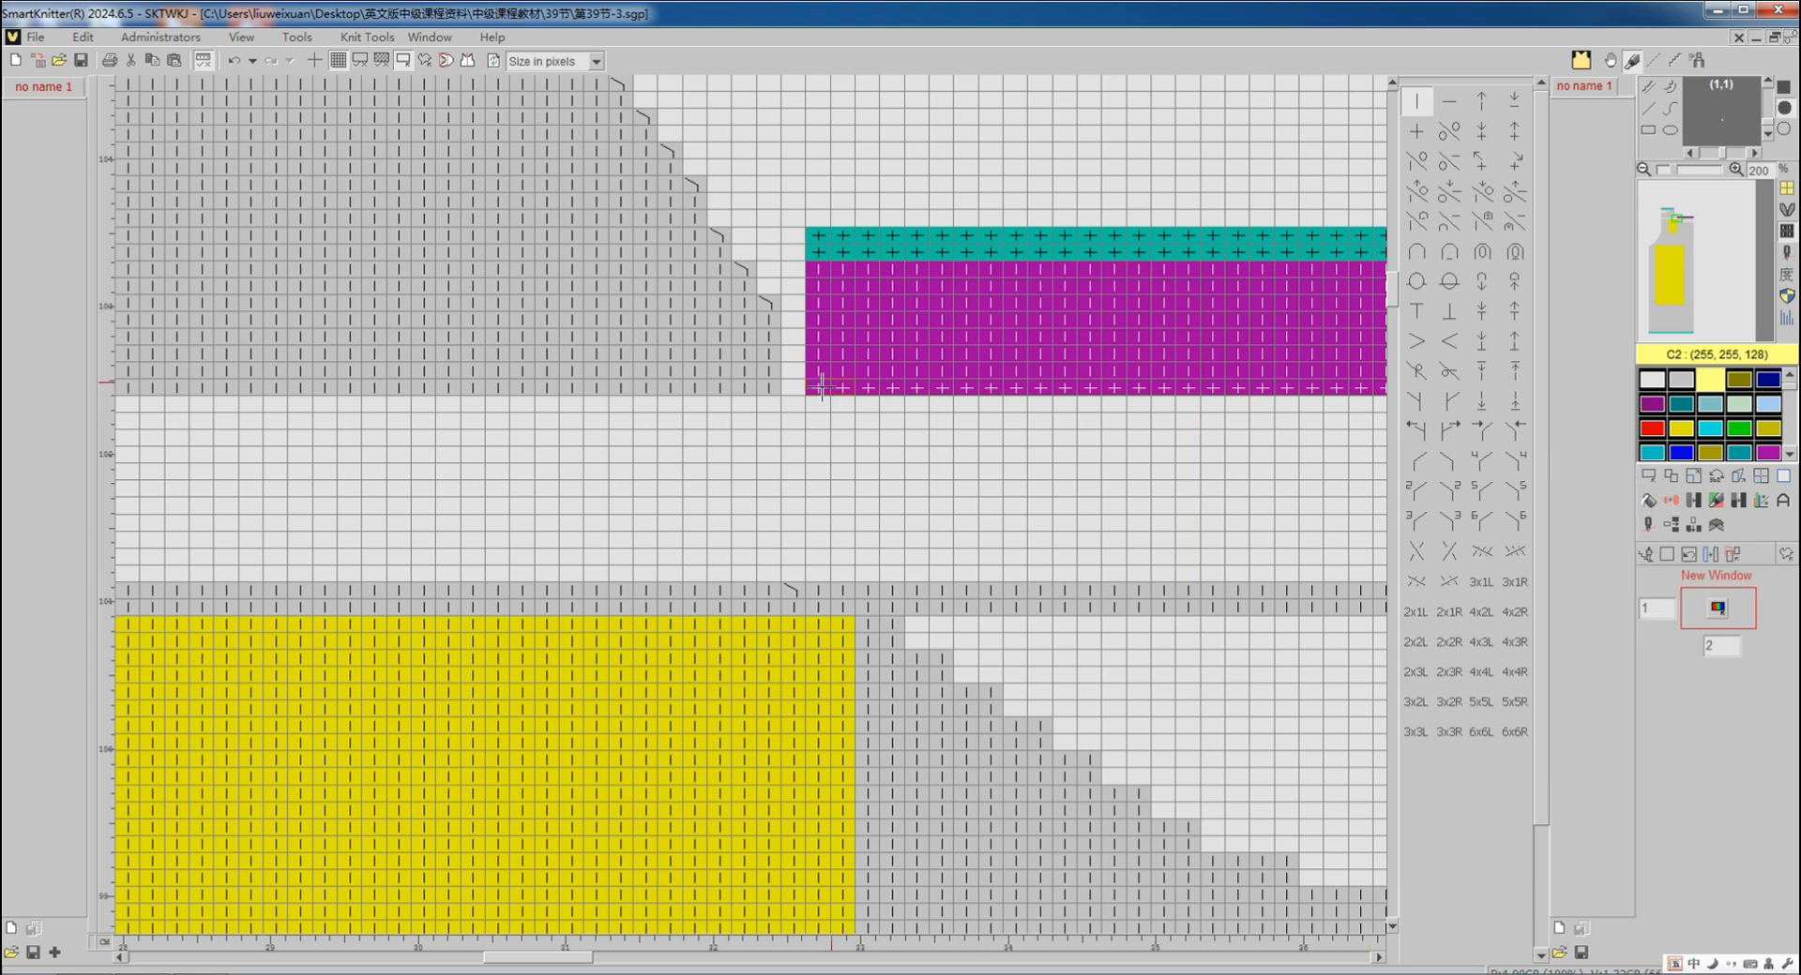
pyautogui.click(1694, 227)
pyautogui.click(1078, 288)
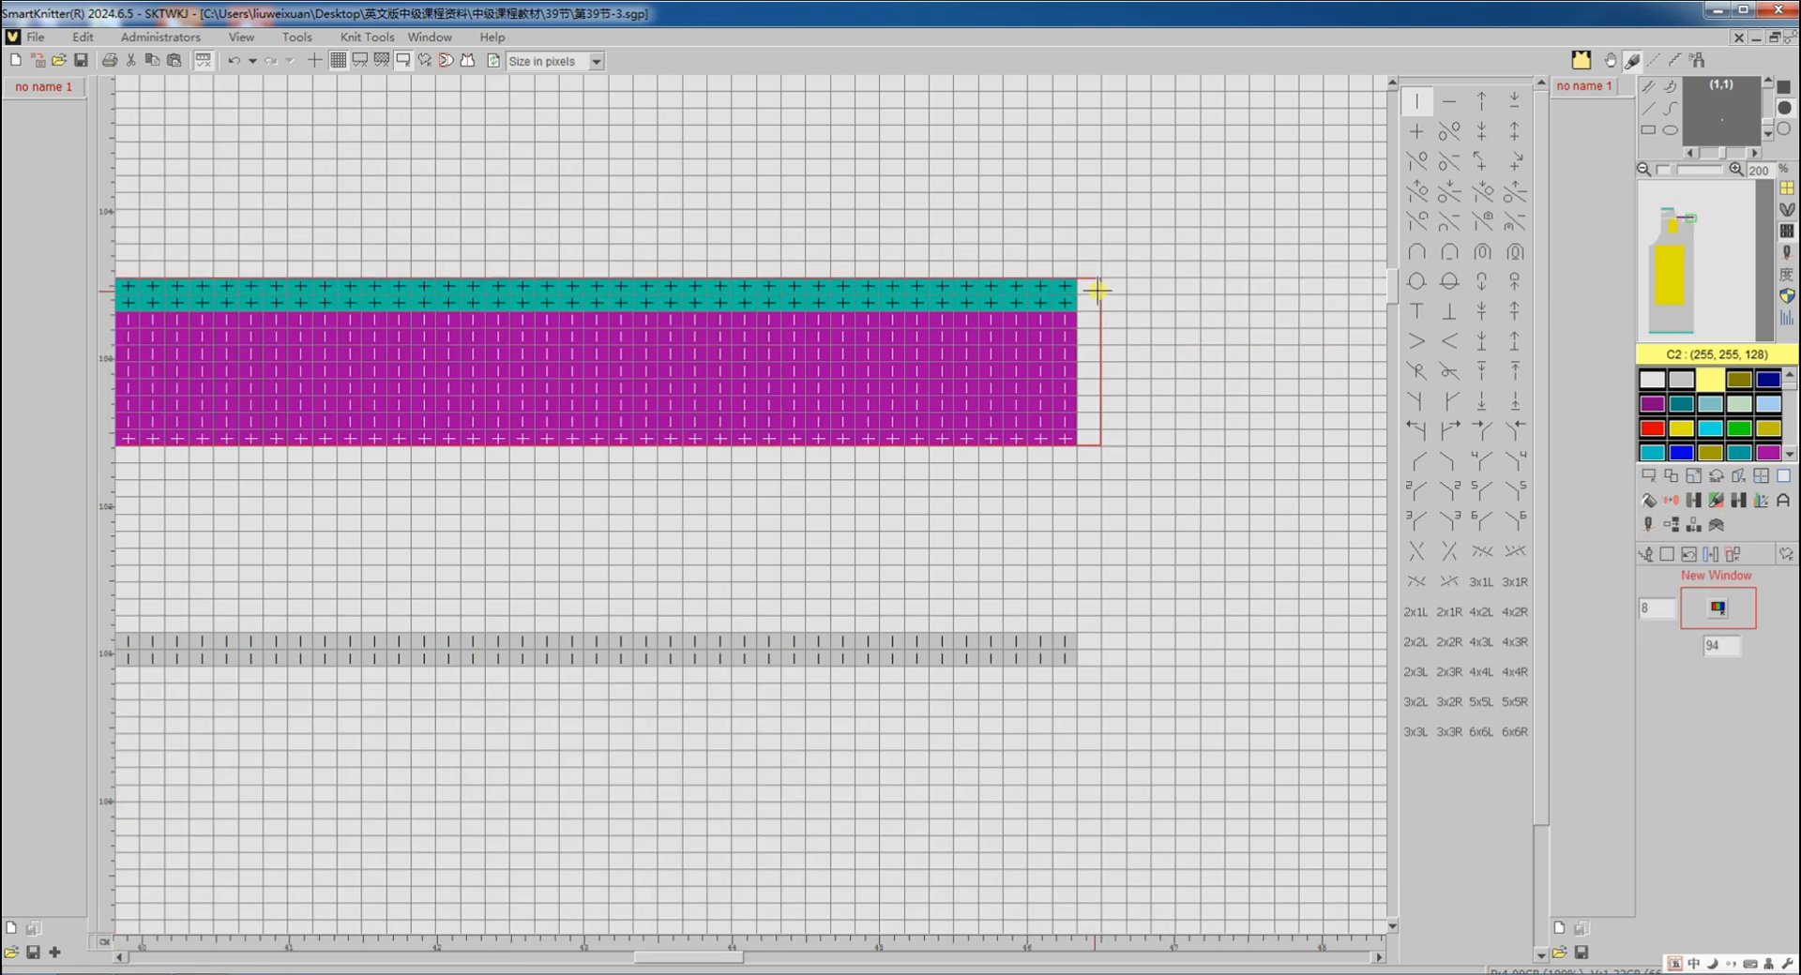
pyautogui.click(1677, 228)
pyautogui.click(1671, 477)
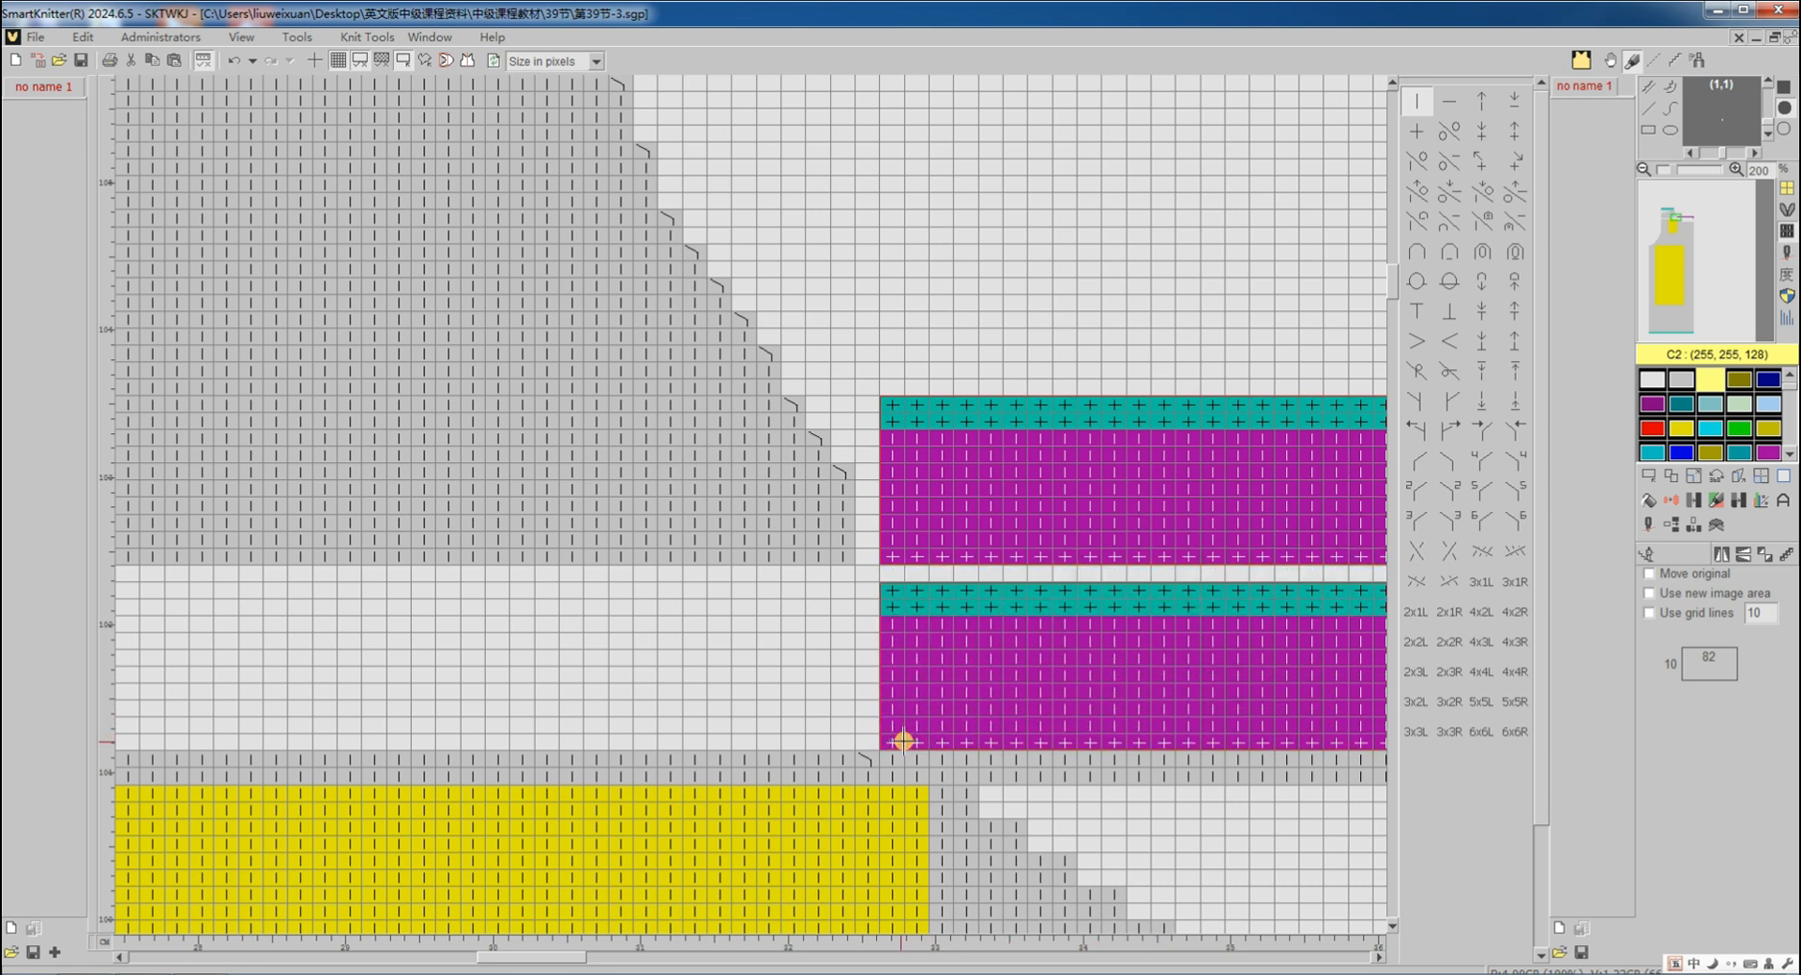
pyautogui.click(903, 741)
pyautogui.click(1782, 478)
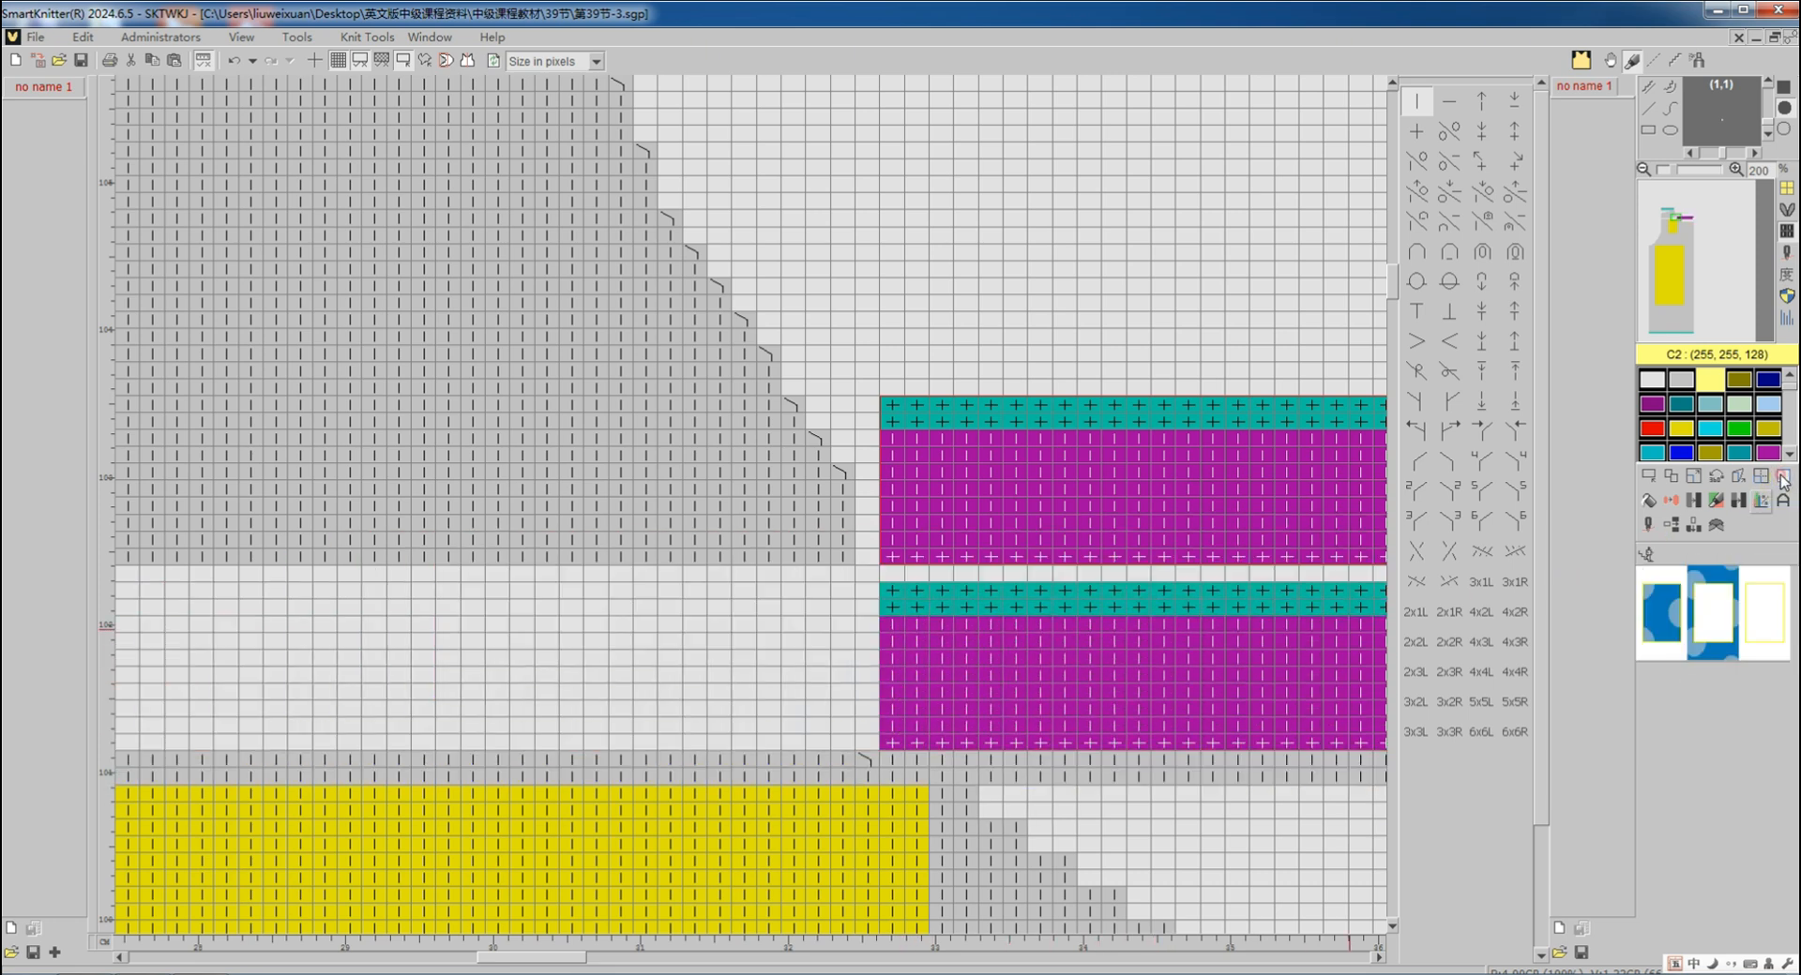
pyautogui.click(1722, 600)
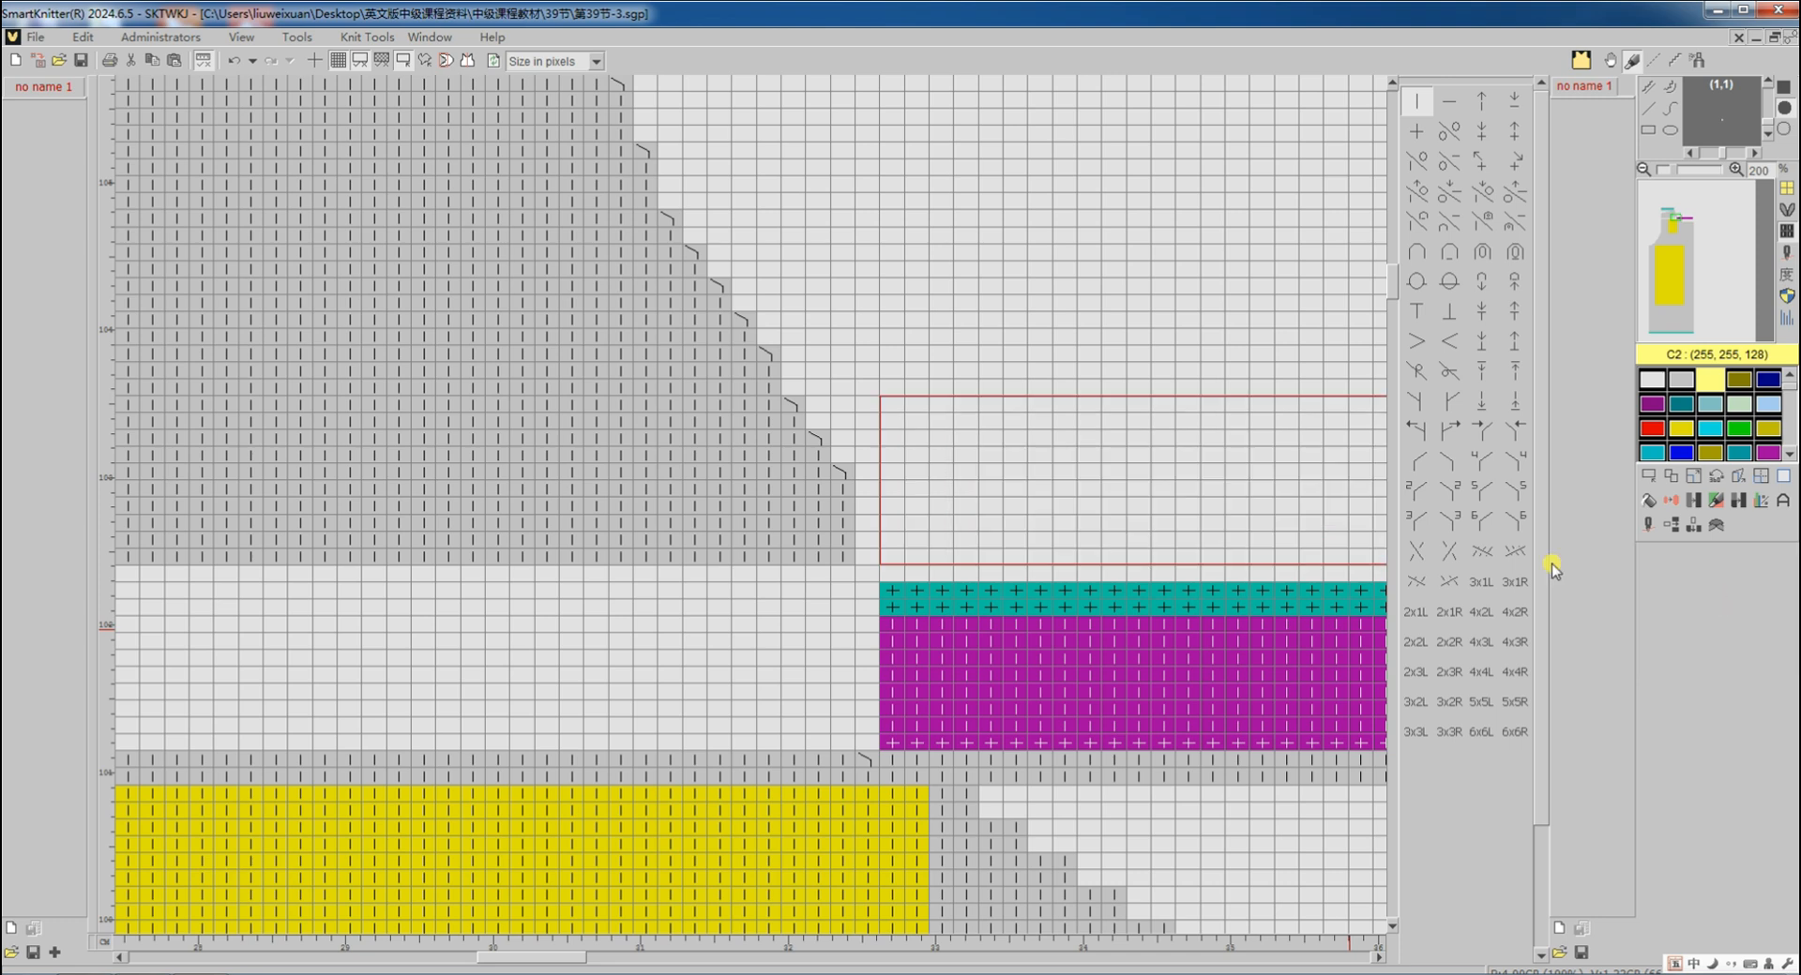
pyautogui.click(1210, 654)
# Copy the 77-stitch grey course beside the collar band up to directly beneath the upper body section, and clear the original course
pyautogui.click(1651, 475)
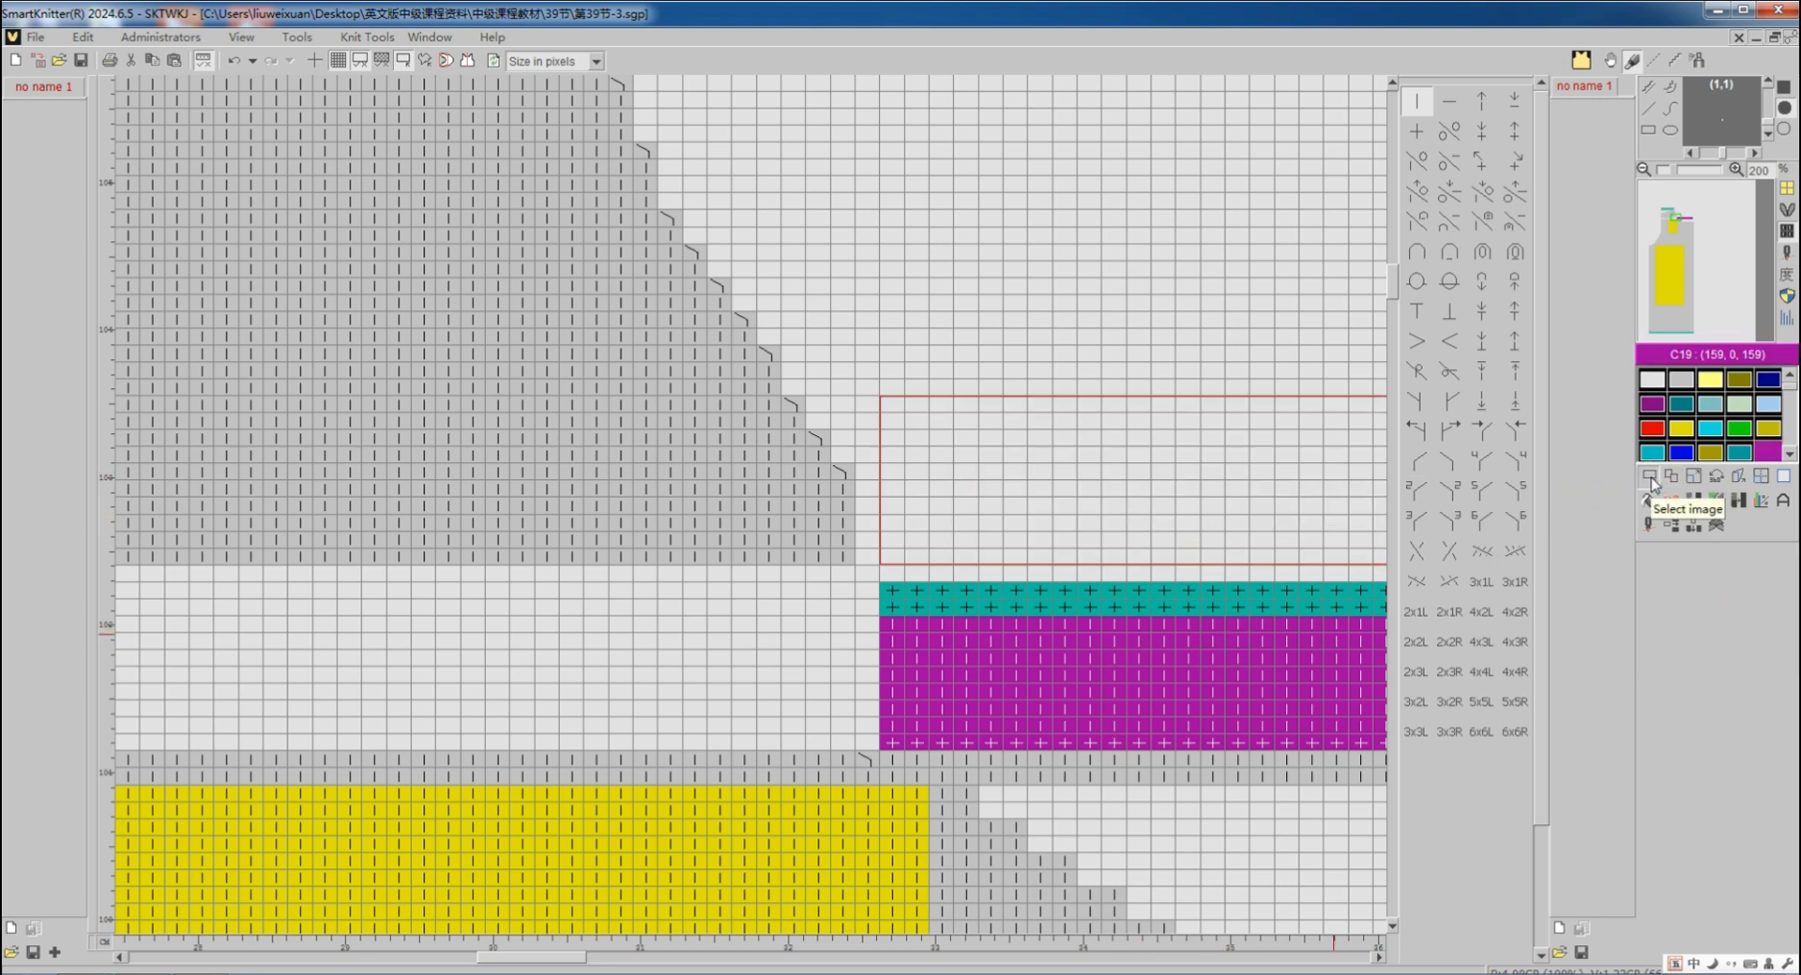
pyautogui.moveTo(872, 755); pyautogui.dragTo(1347, 515)
pyautogui.click(1663, 217)
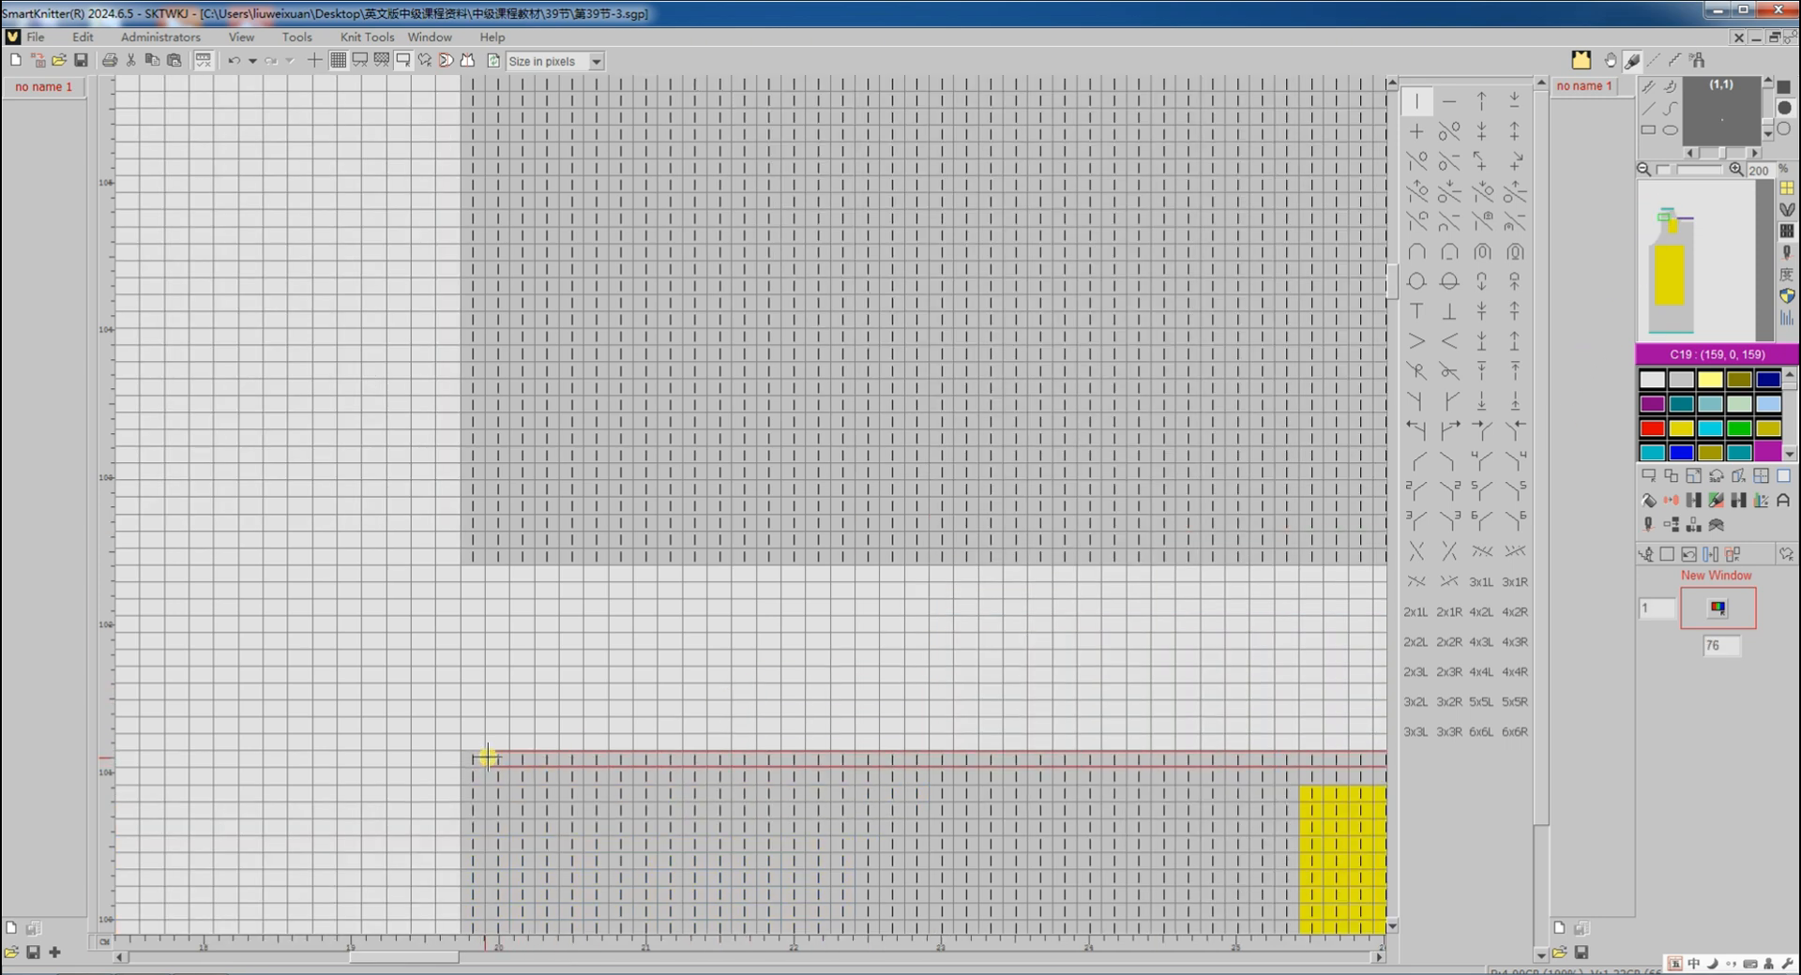
pyautogui.moveTo(483, 756); pyautogui.dragTo(484, 756)
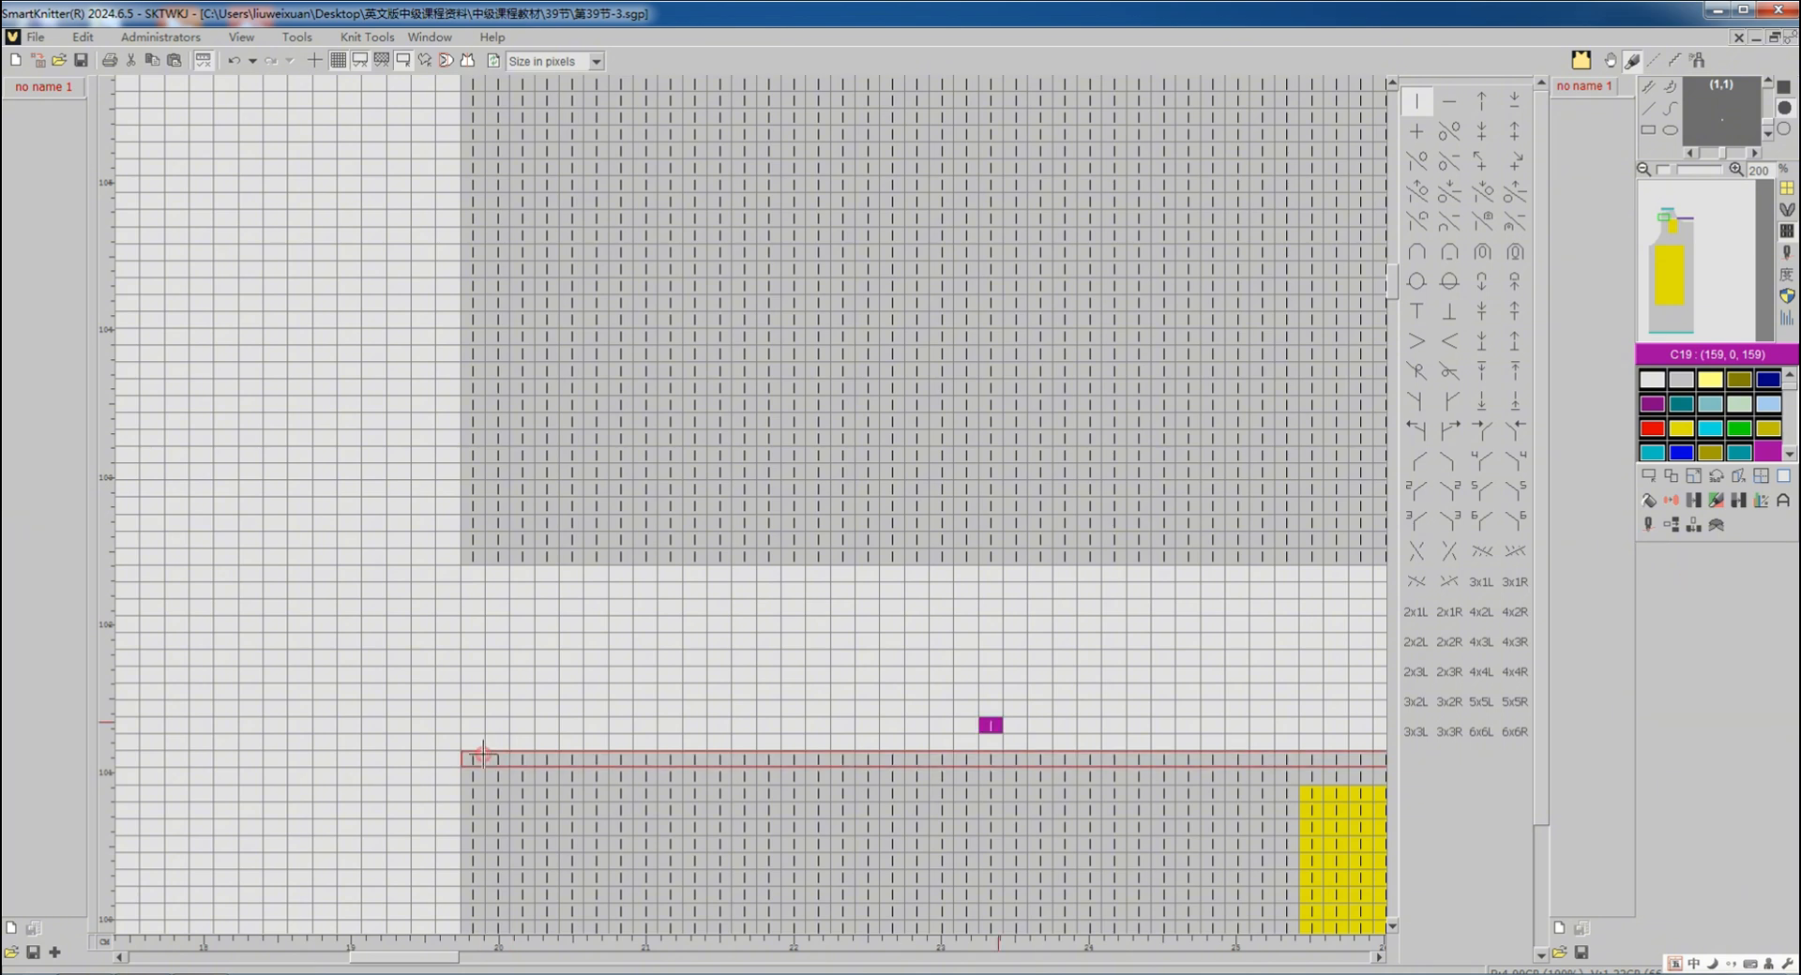
pyautogui.click(1672, 477)
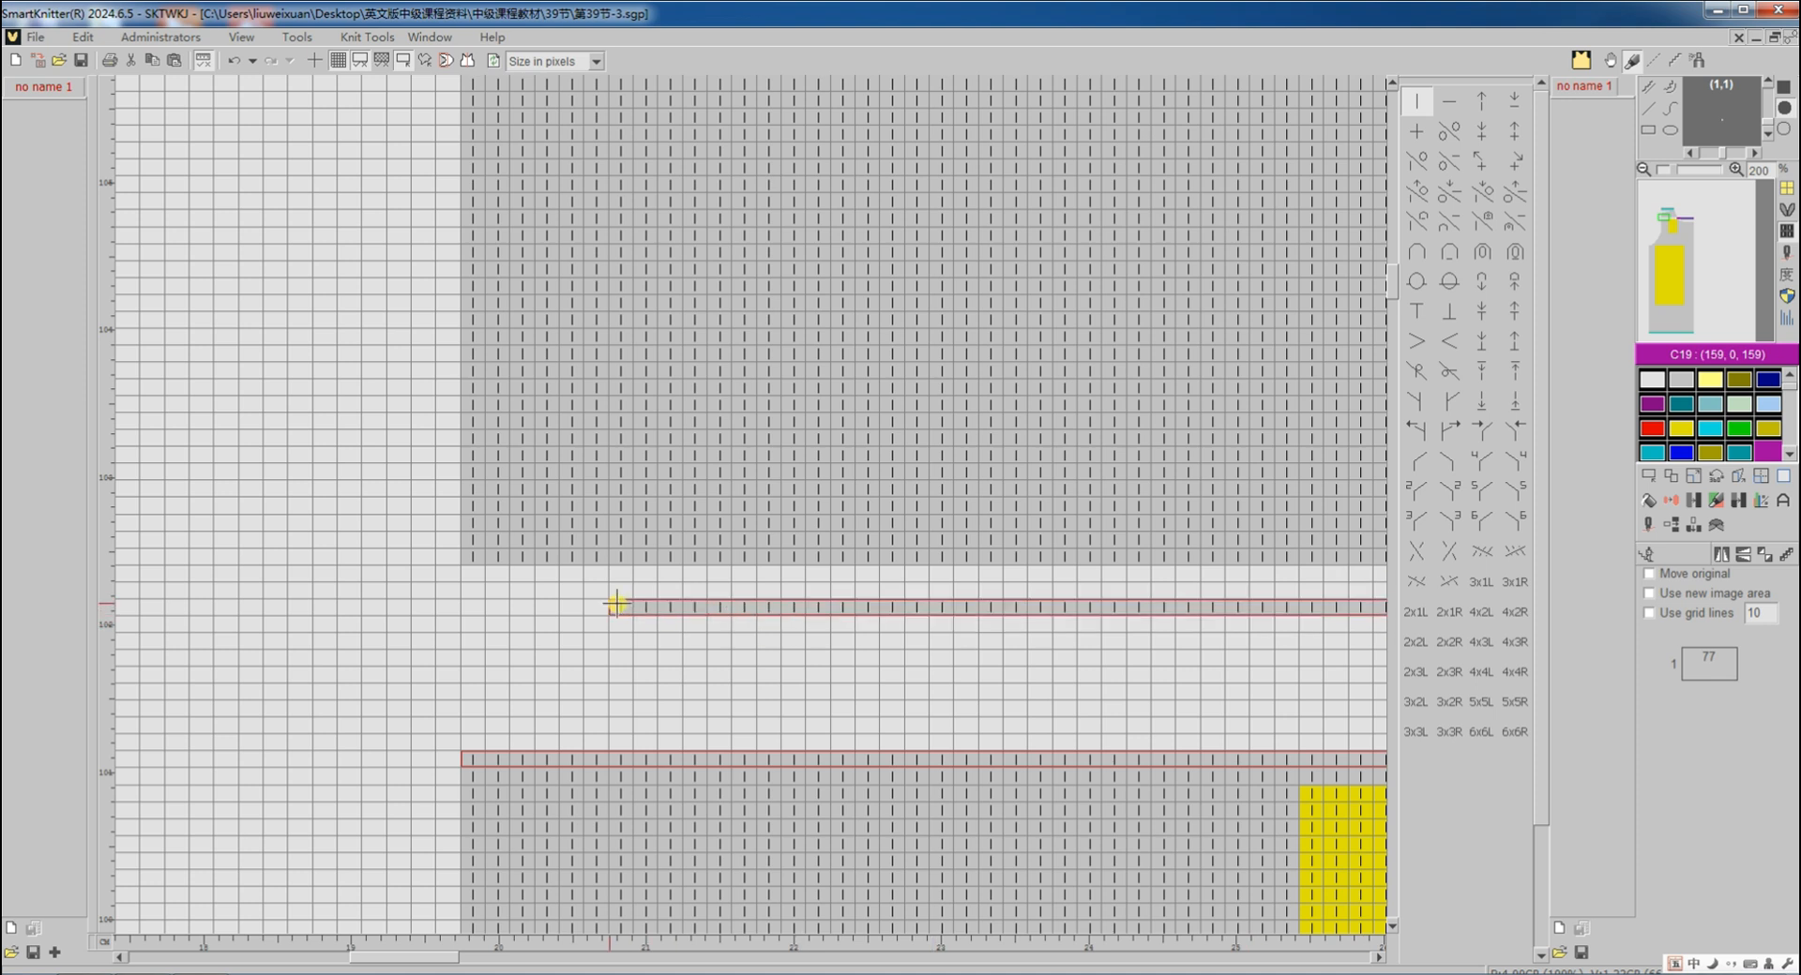
pyautogui.click(483, 573)
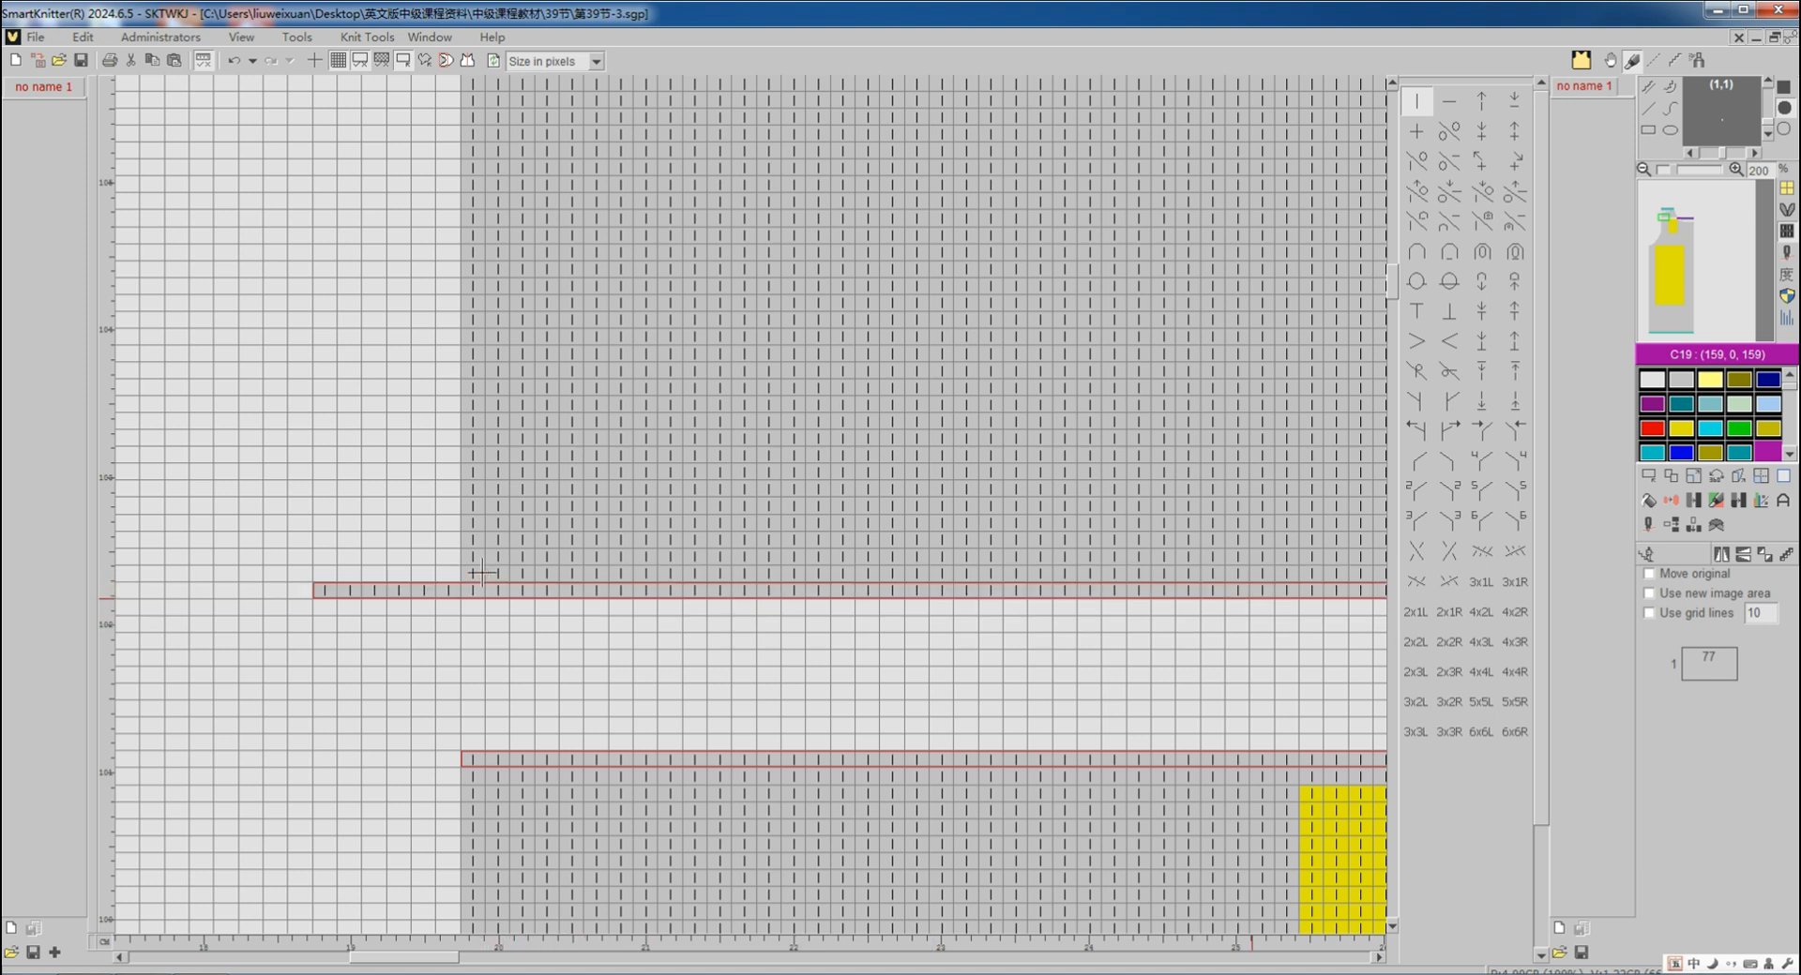
pyautogui.click(1783, 476)
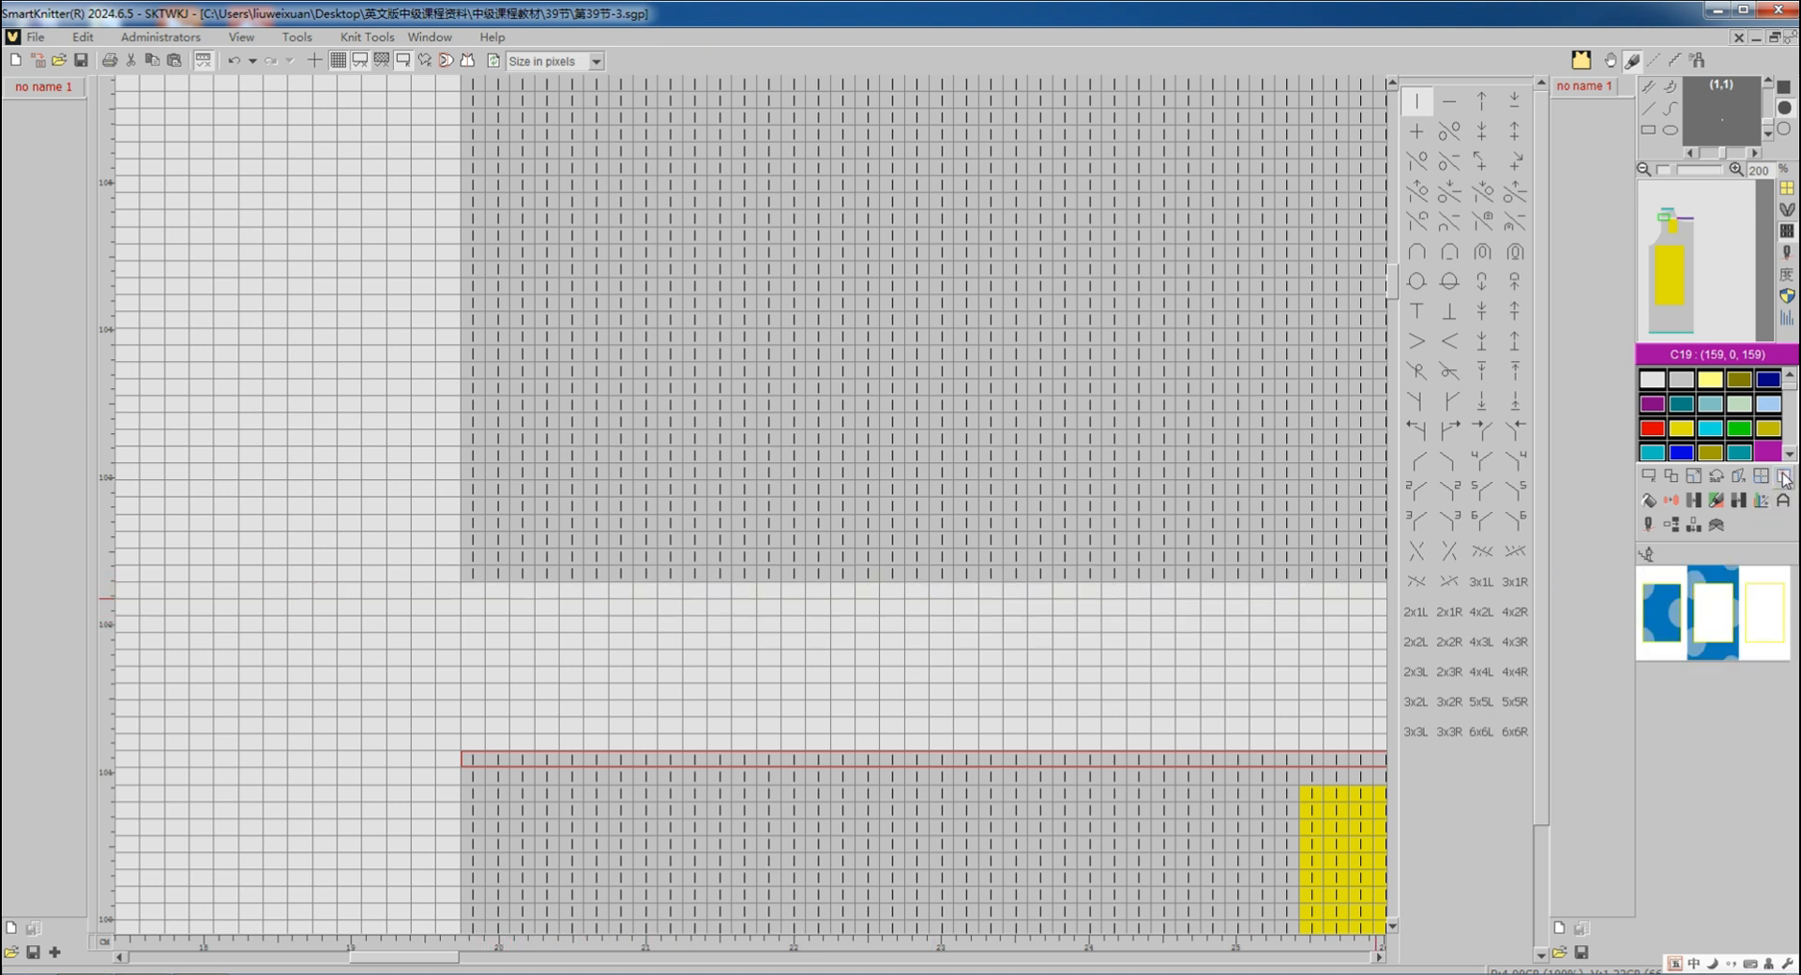
pyautogui.click(1709, 623)
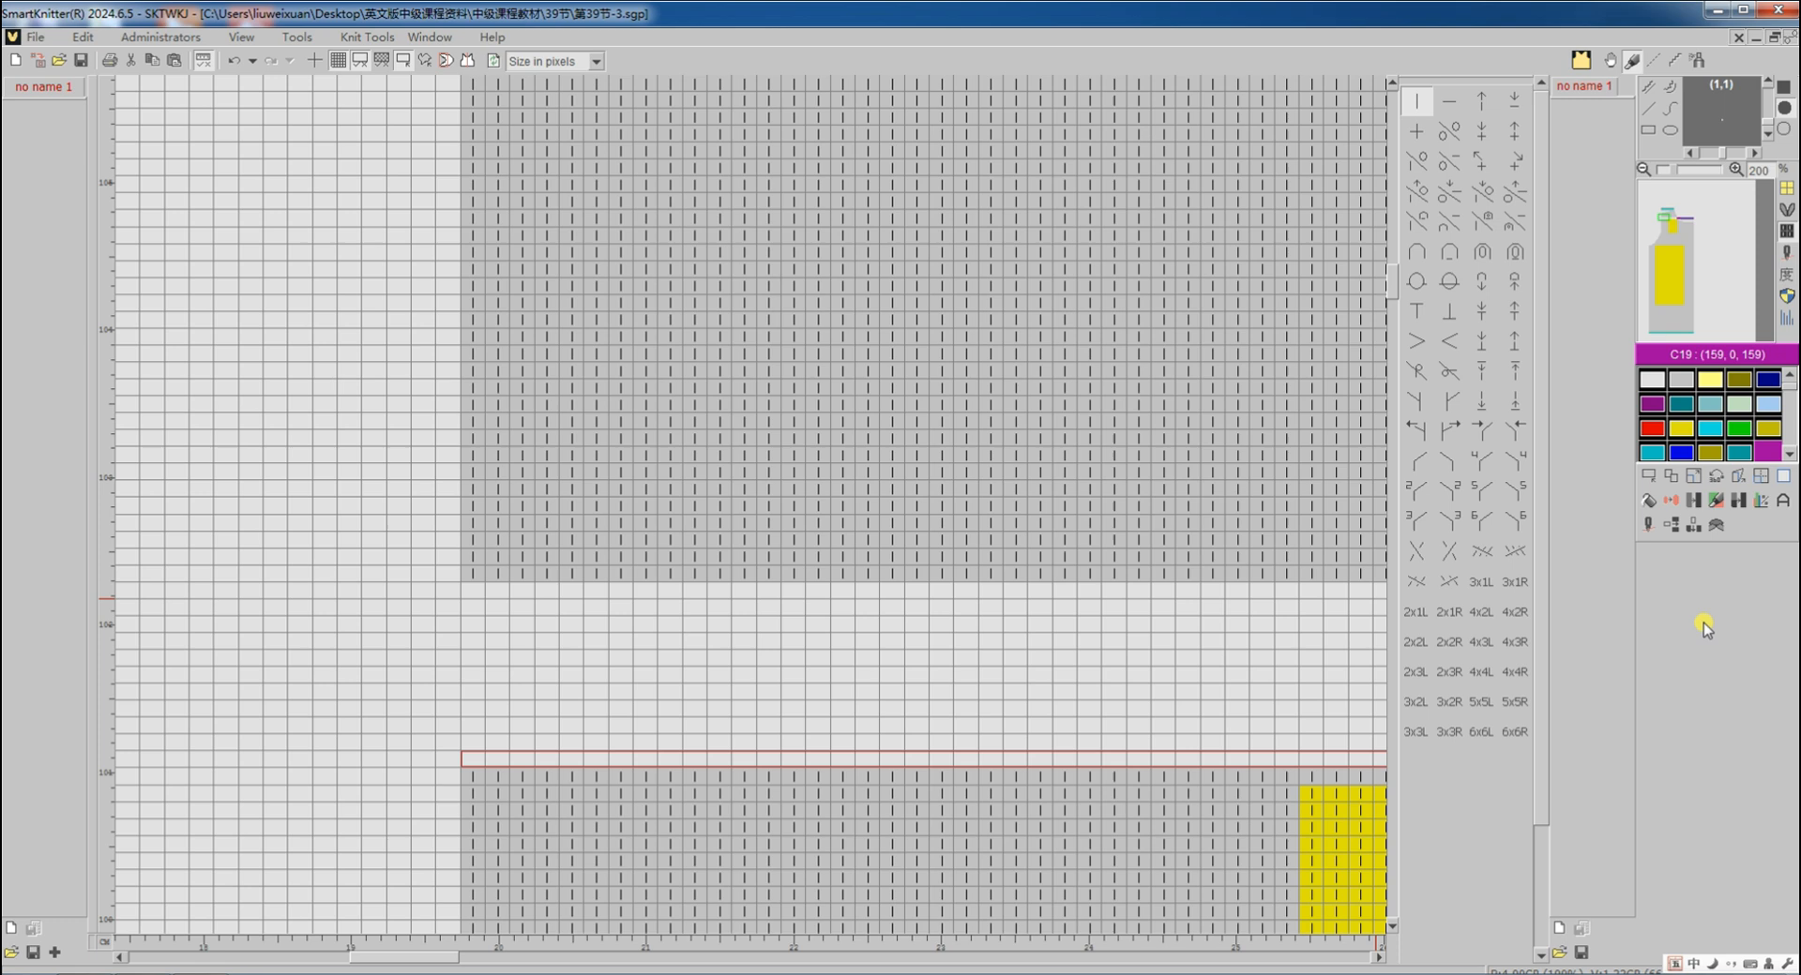
pyautogui.click(1679, 225)
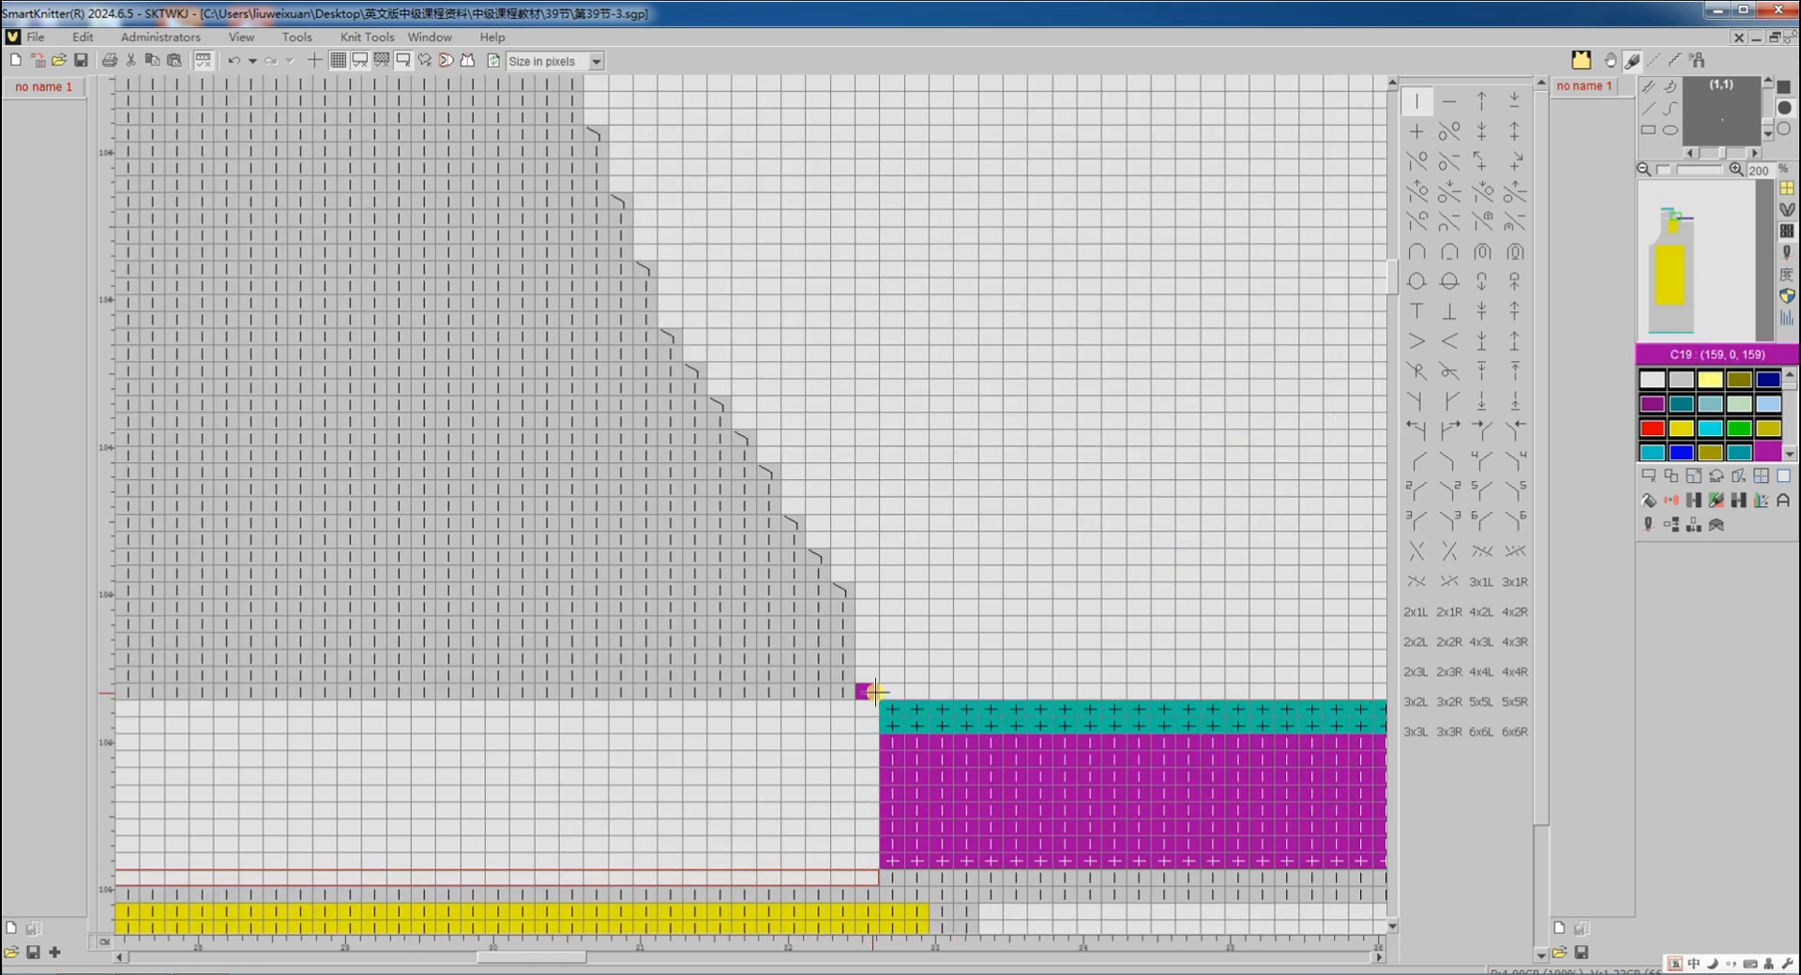
pyautogui.click(1649, 477)
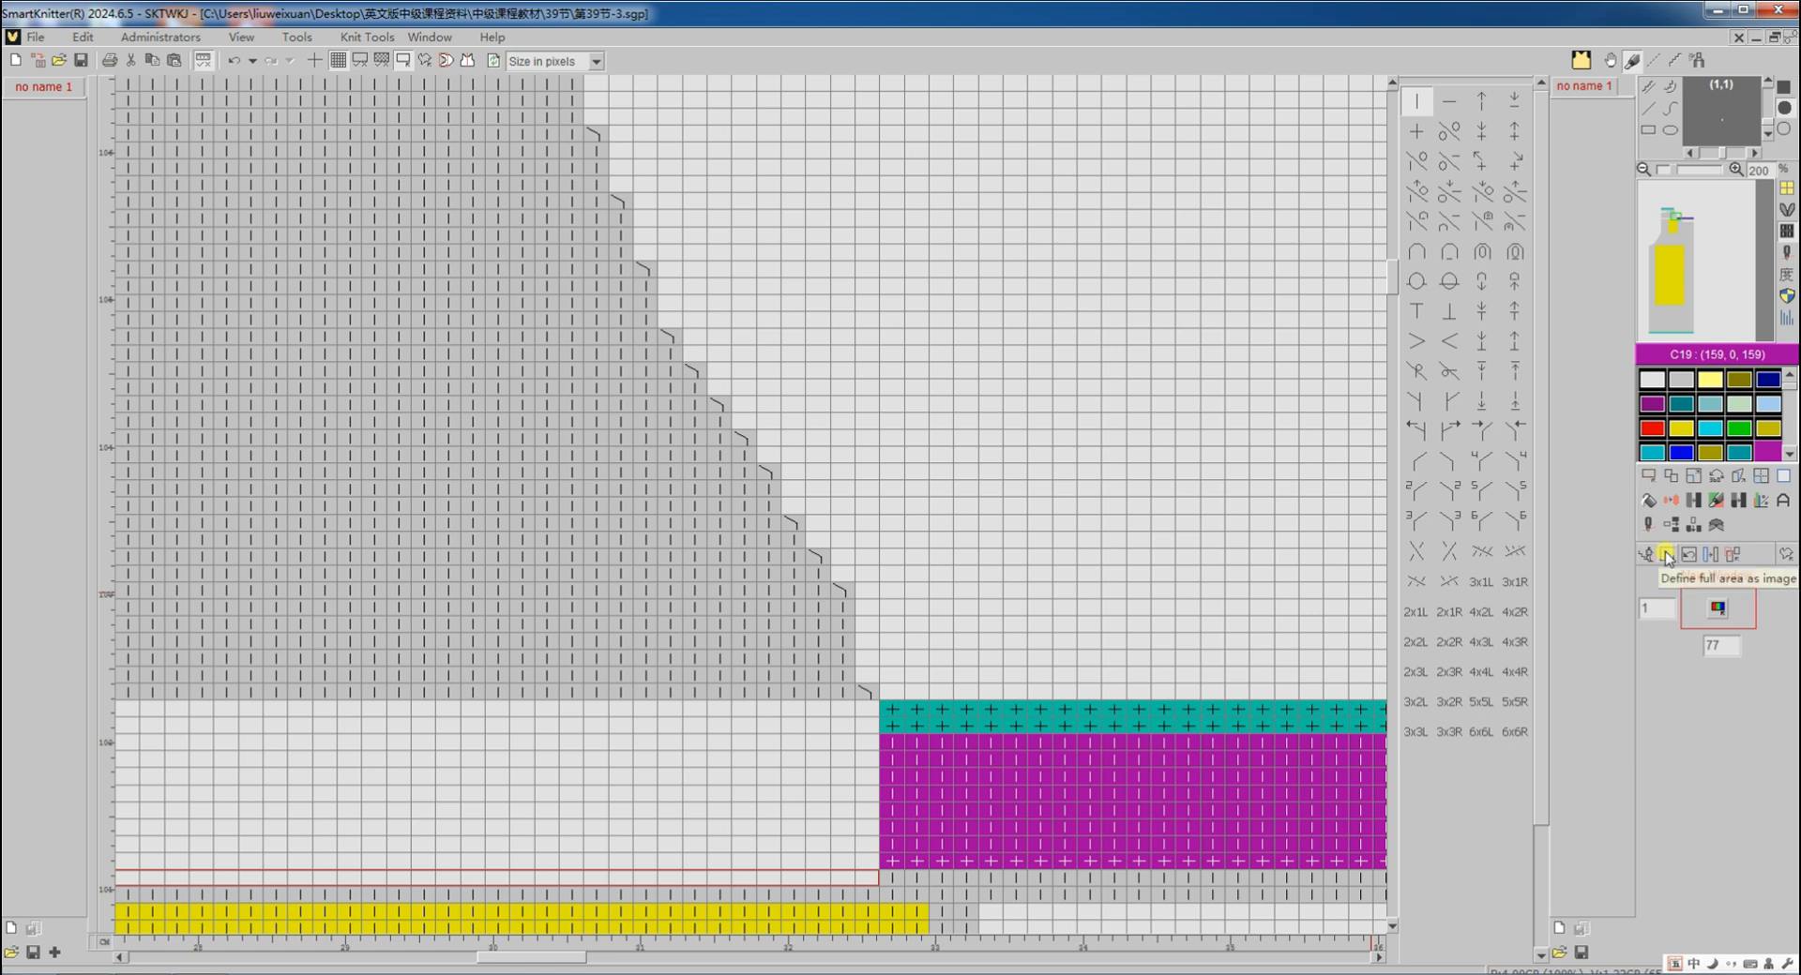
pyautogui.click(1662, 551)
# Translate the modified pattern to knitting machine code and inspect the courses around the collar band
pyautogui.scroll(-3, 1134, 790)
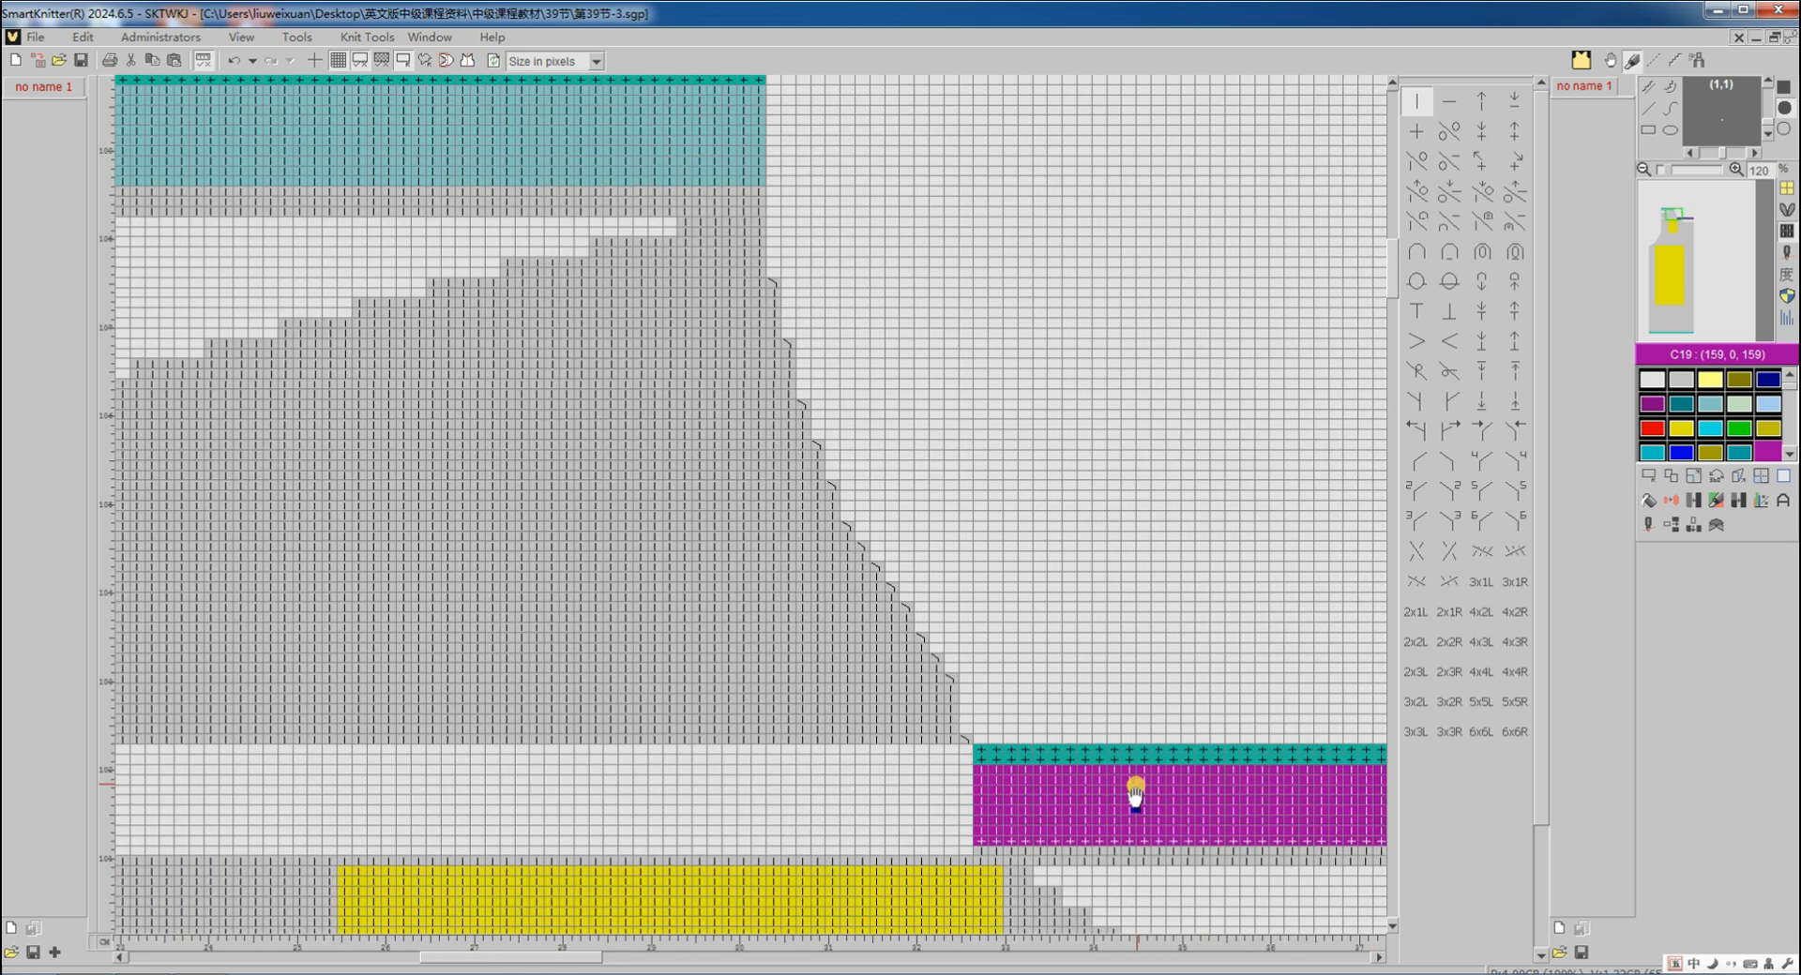
pyautogui.click(1651, 527)
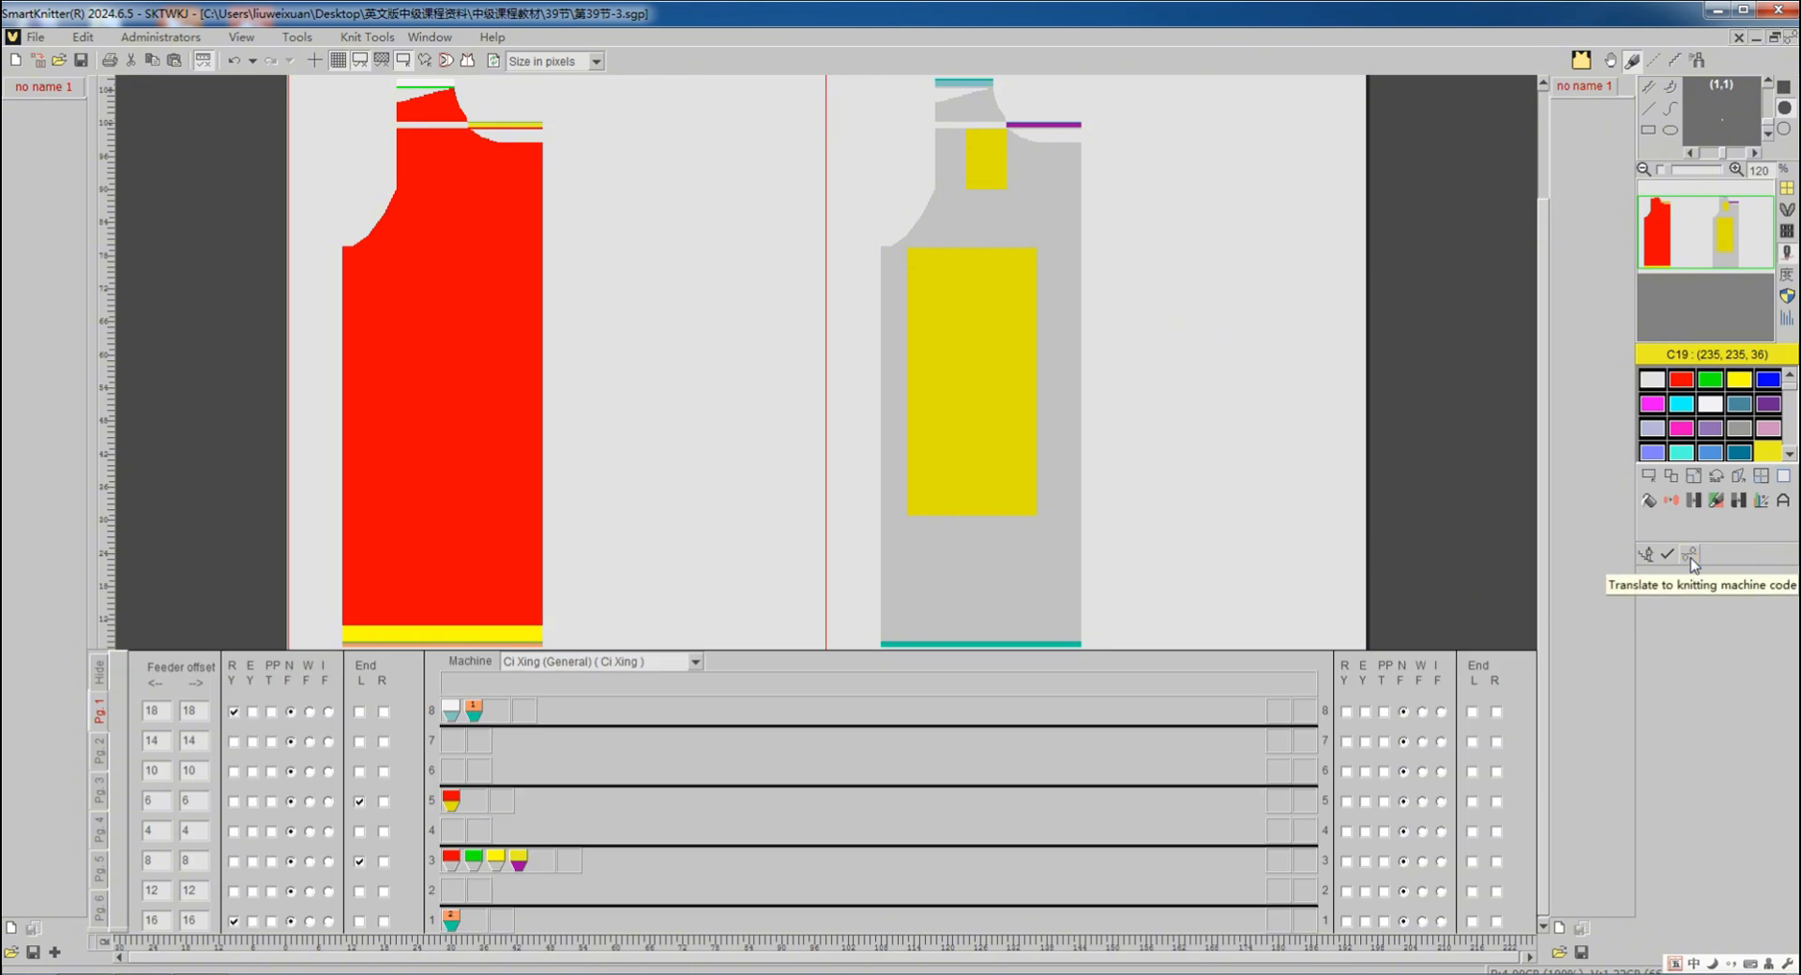
pyautogui.click(1690, 559)
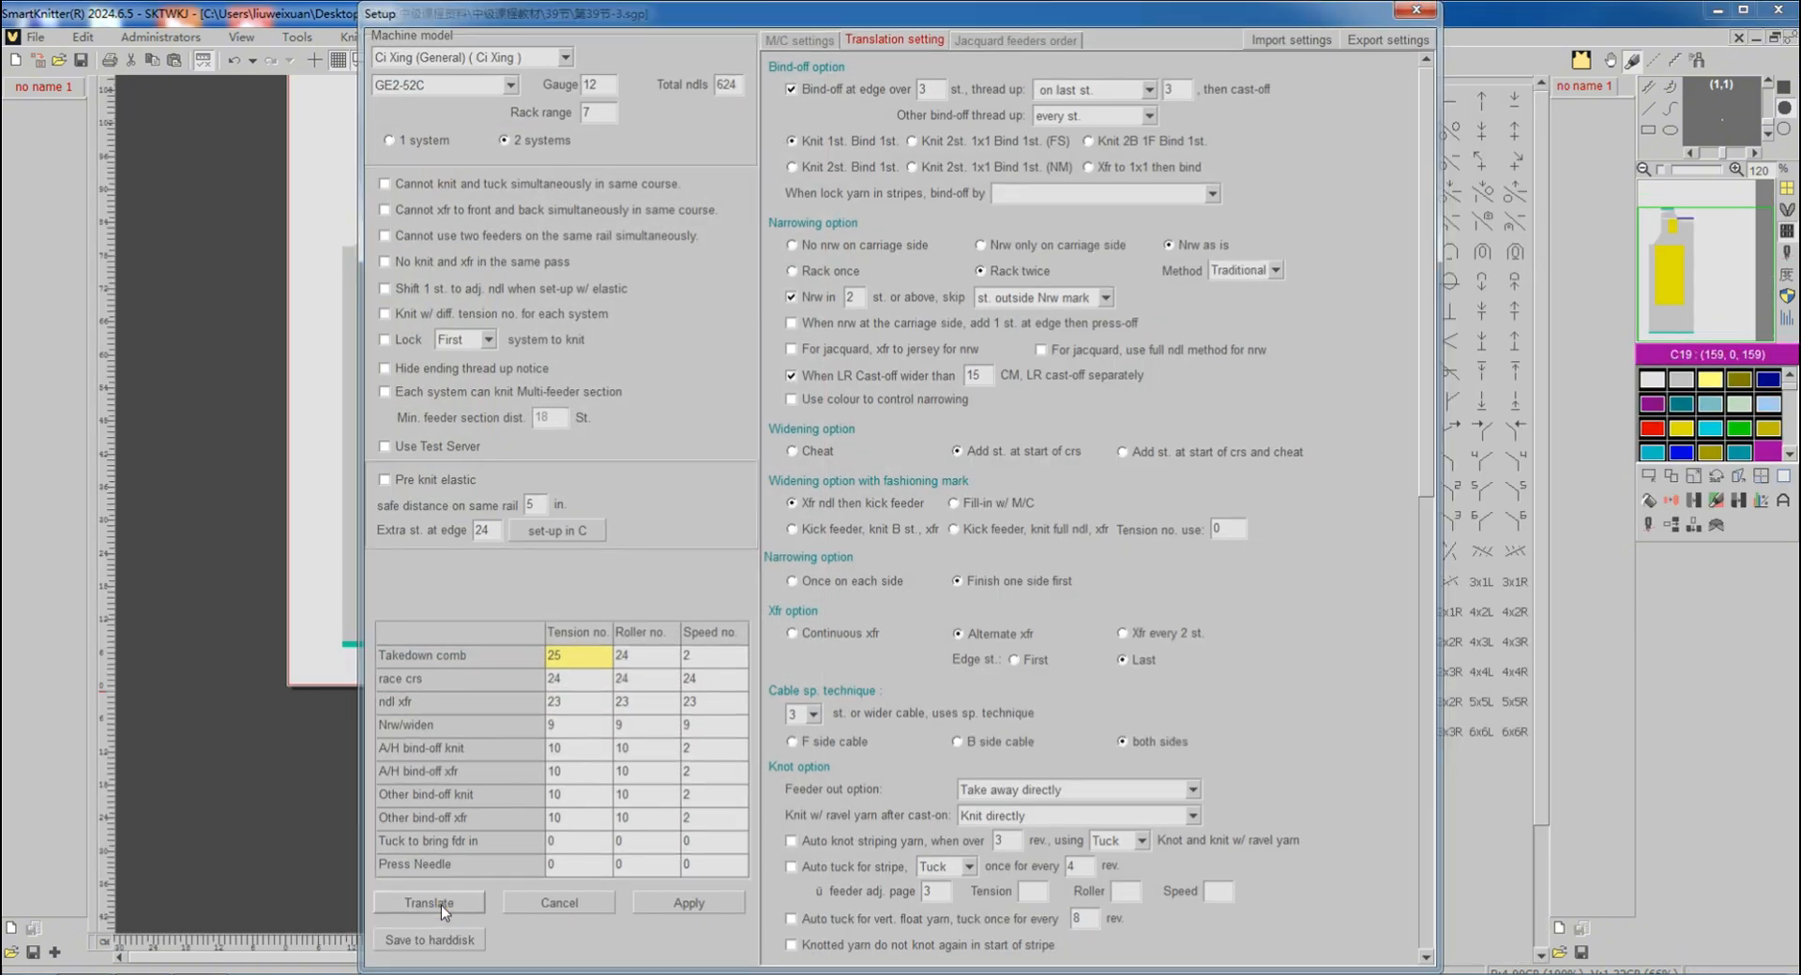
pyautogui.click(440, 904)
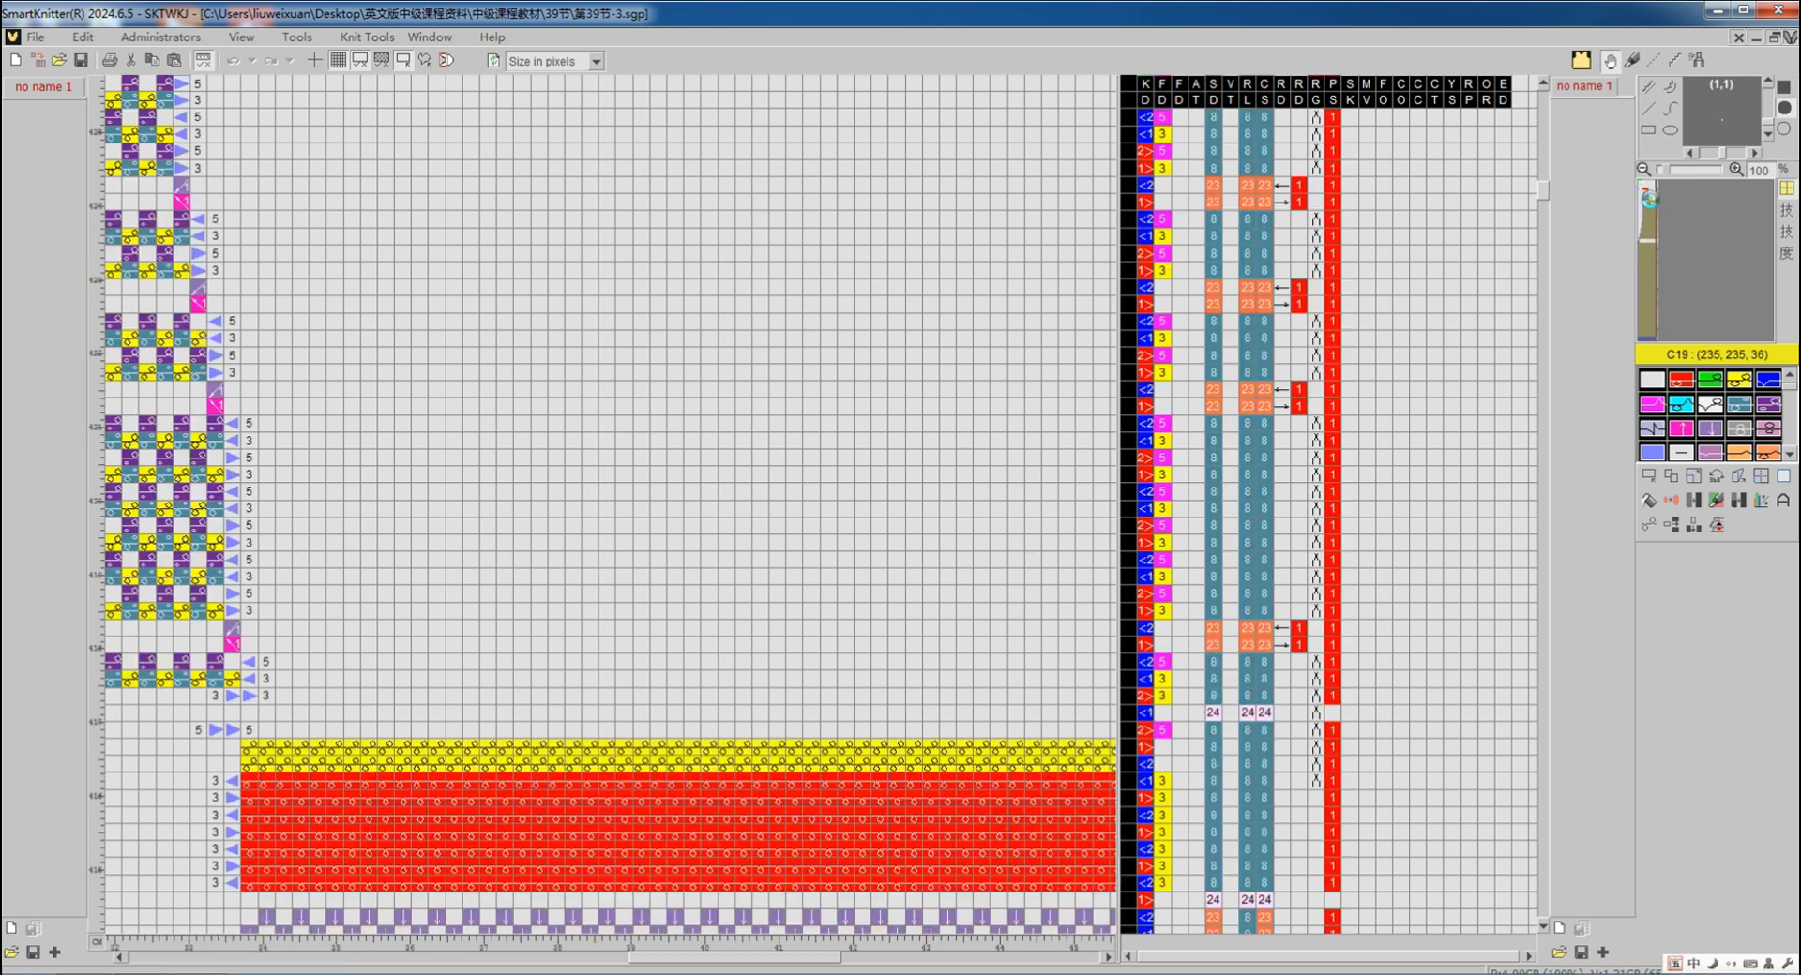
pyautogui.scroll(-3, 750, 717)
pyautogui.hscroll(-3, 704, 675)
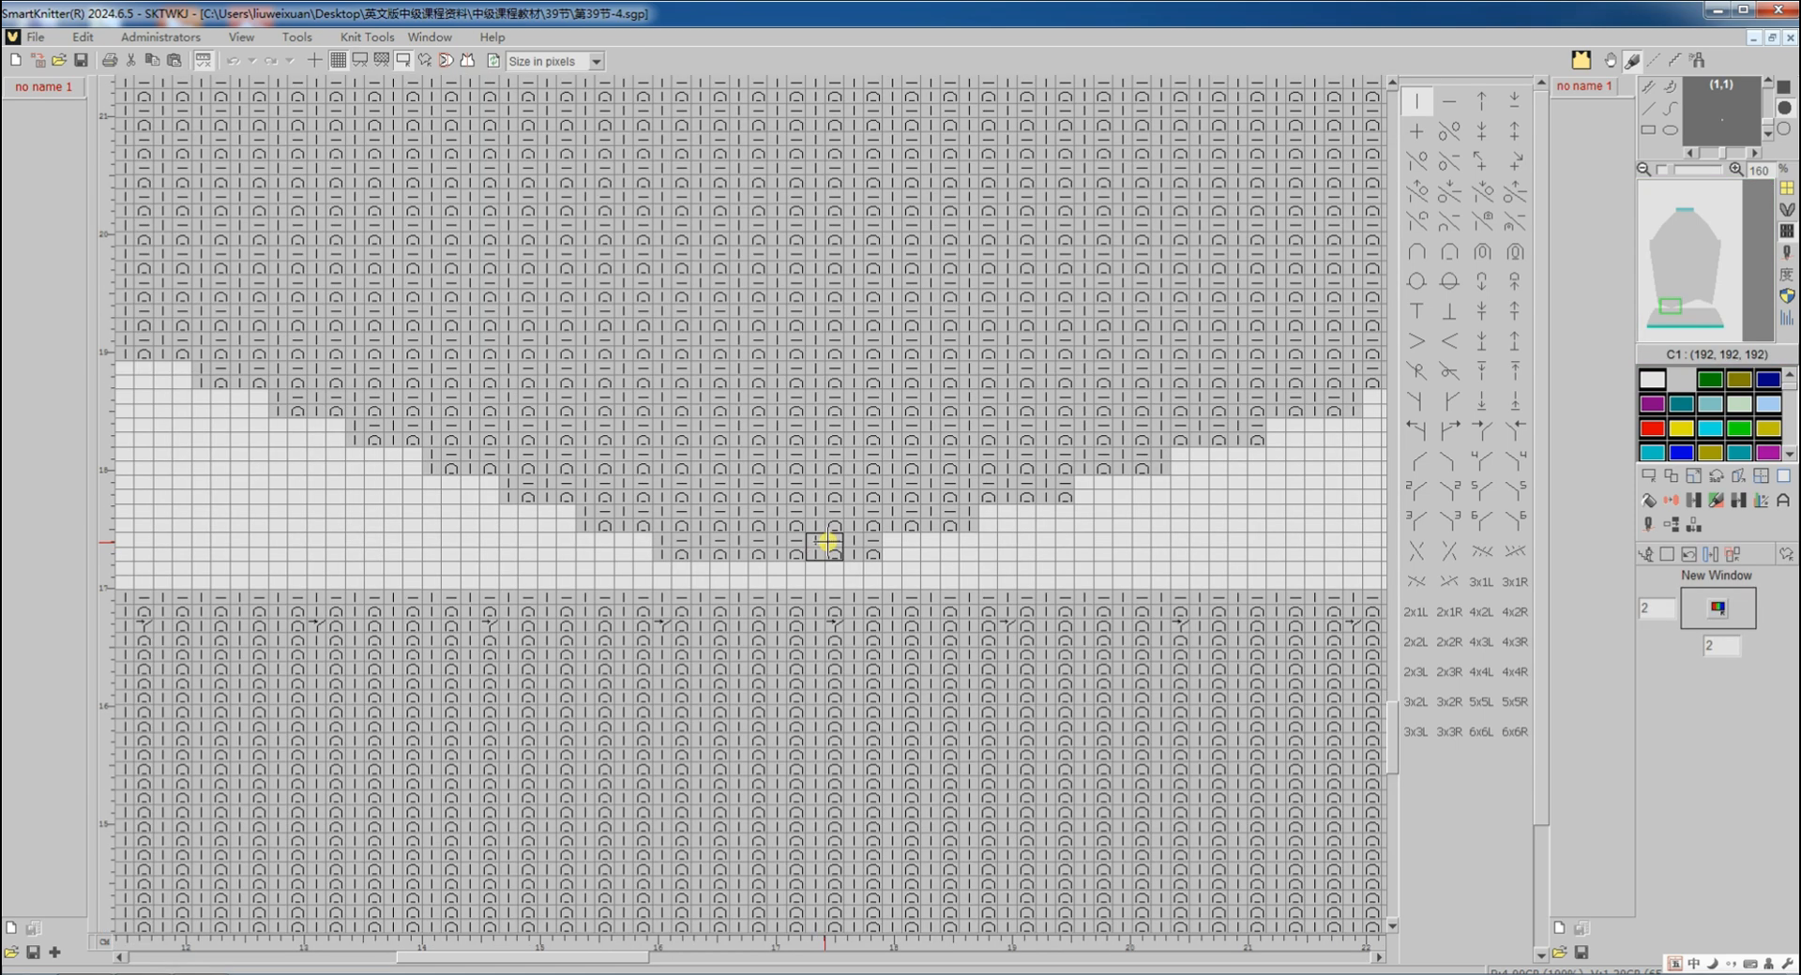
# In 第39节-4.sgp, store the 2 by 2 stitch repeat as an image and select the whole upper piece, 235 stitches by 422 rows
pyautogui.click(56, 954)
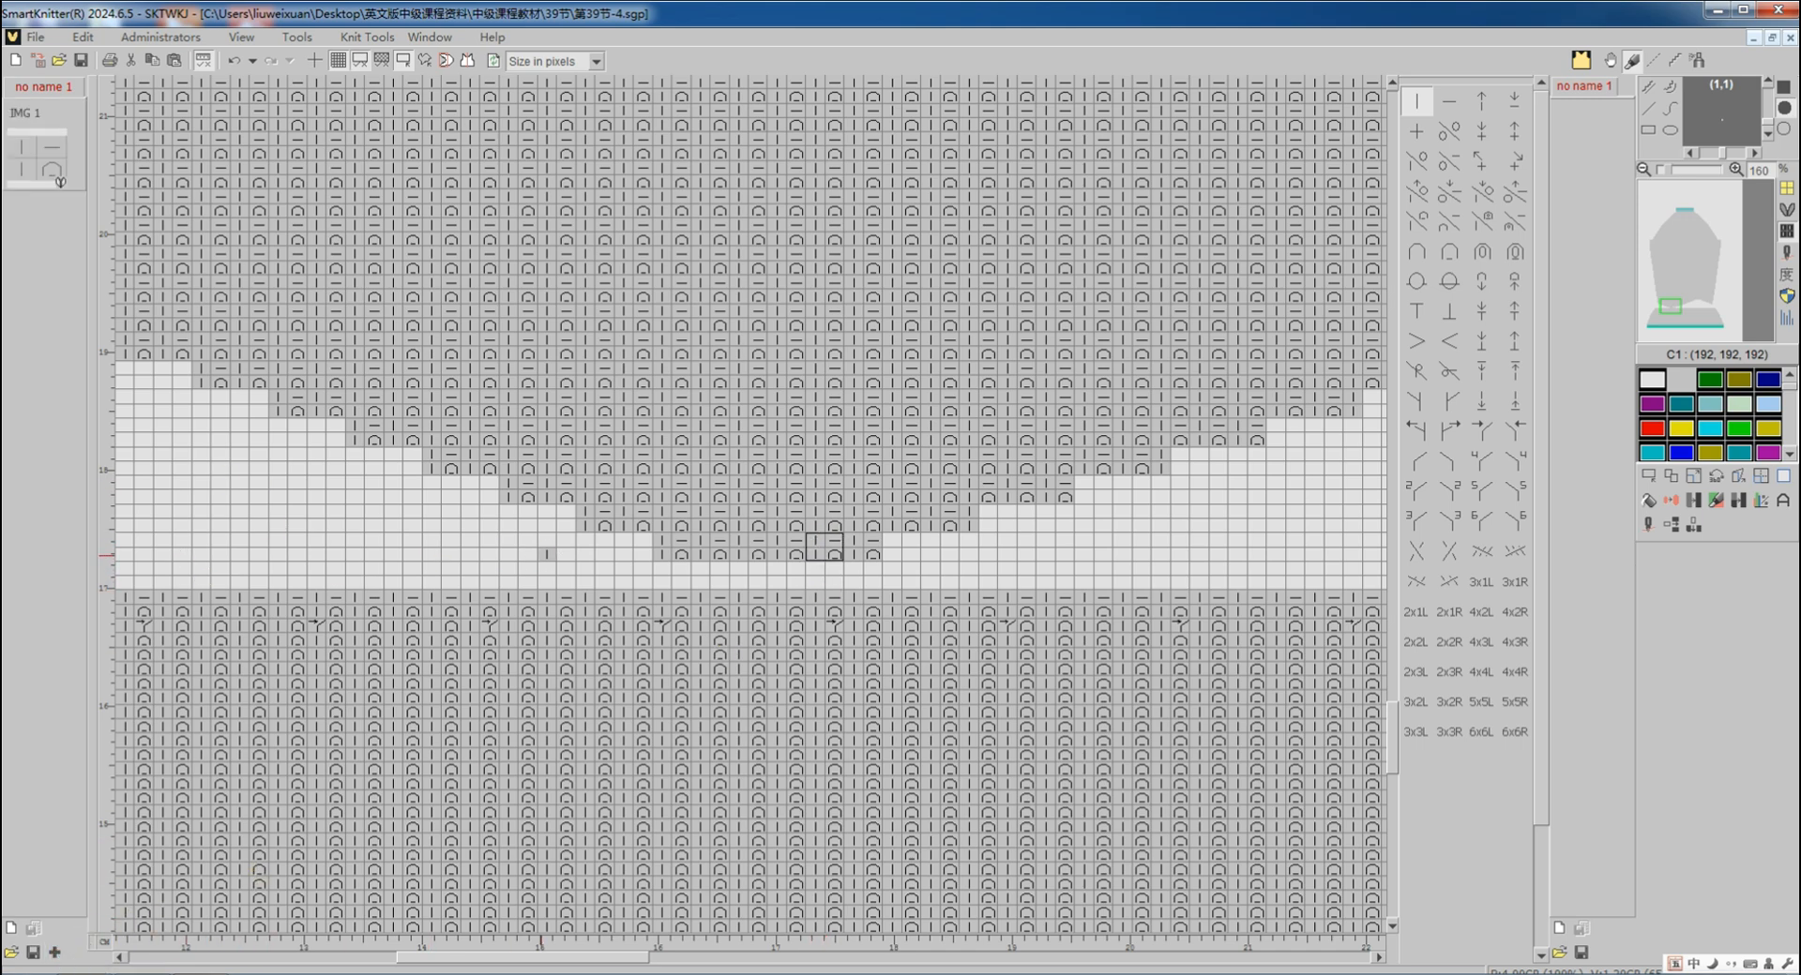
pyautogui.scroll(-4, 546, 553)
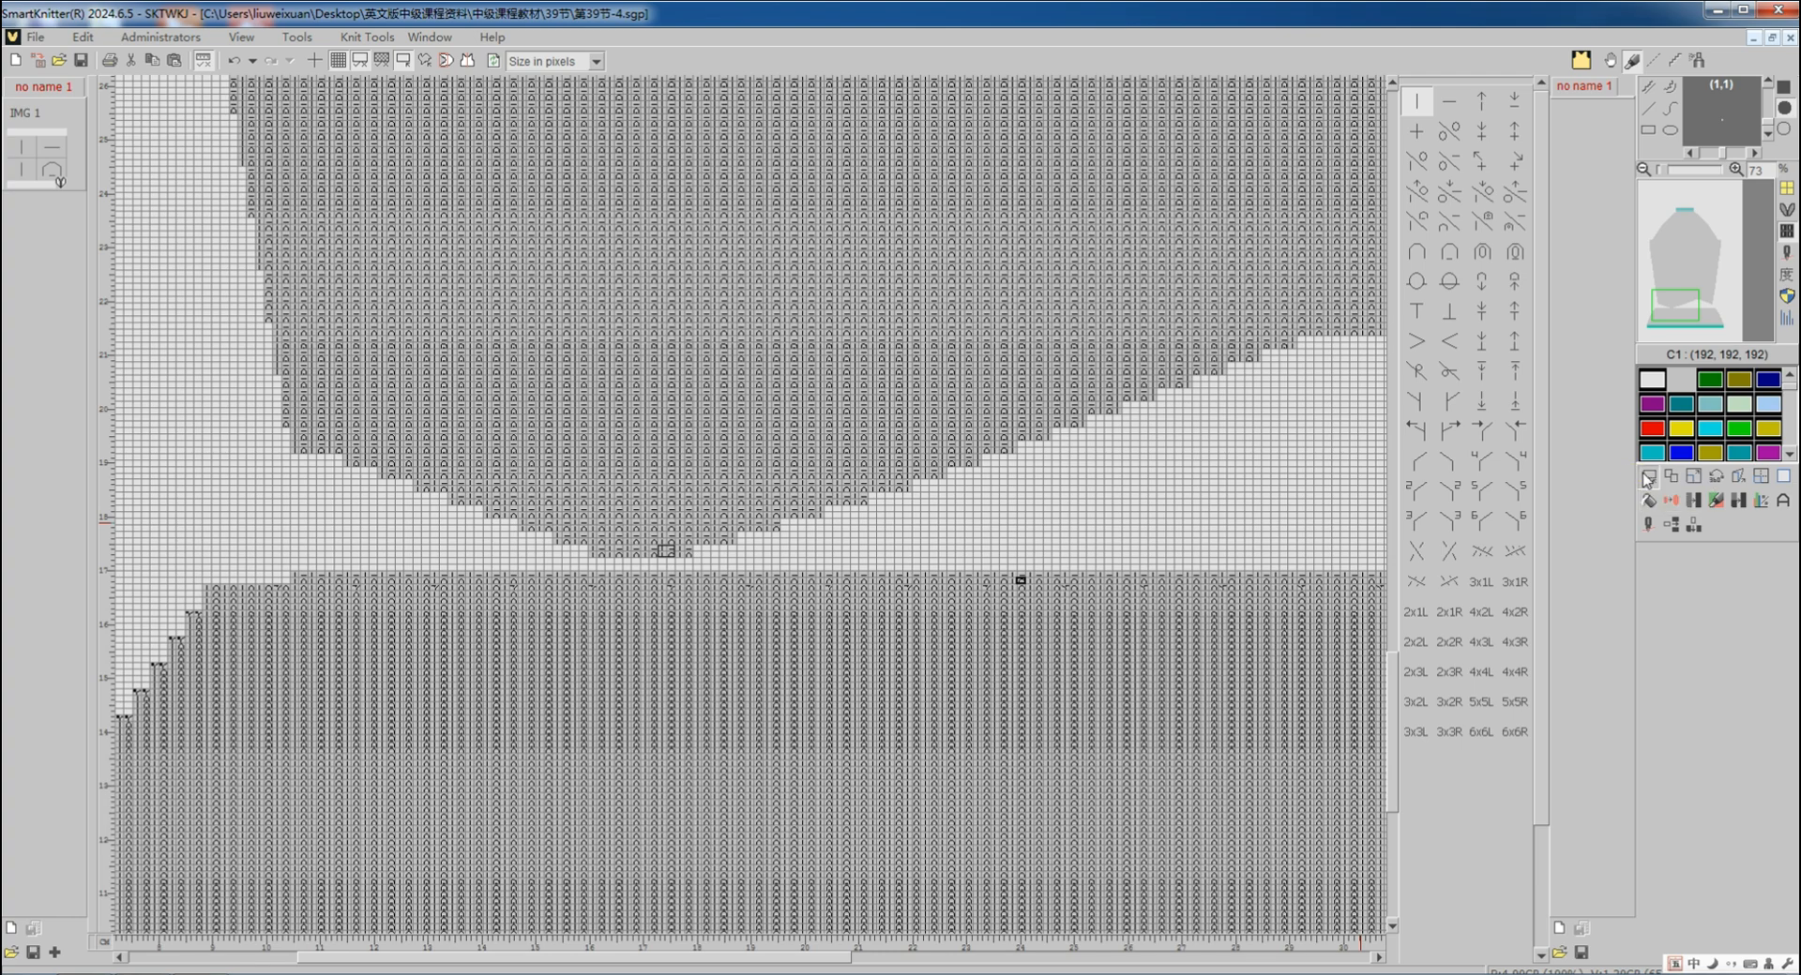
pyautogui.click(1648, 478)
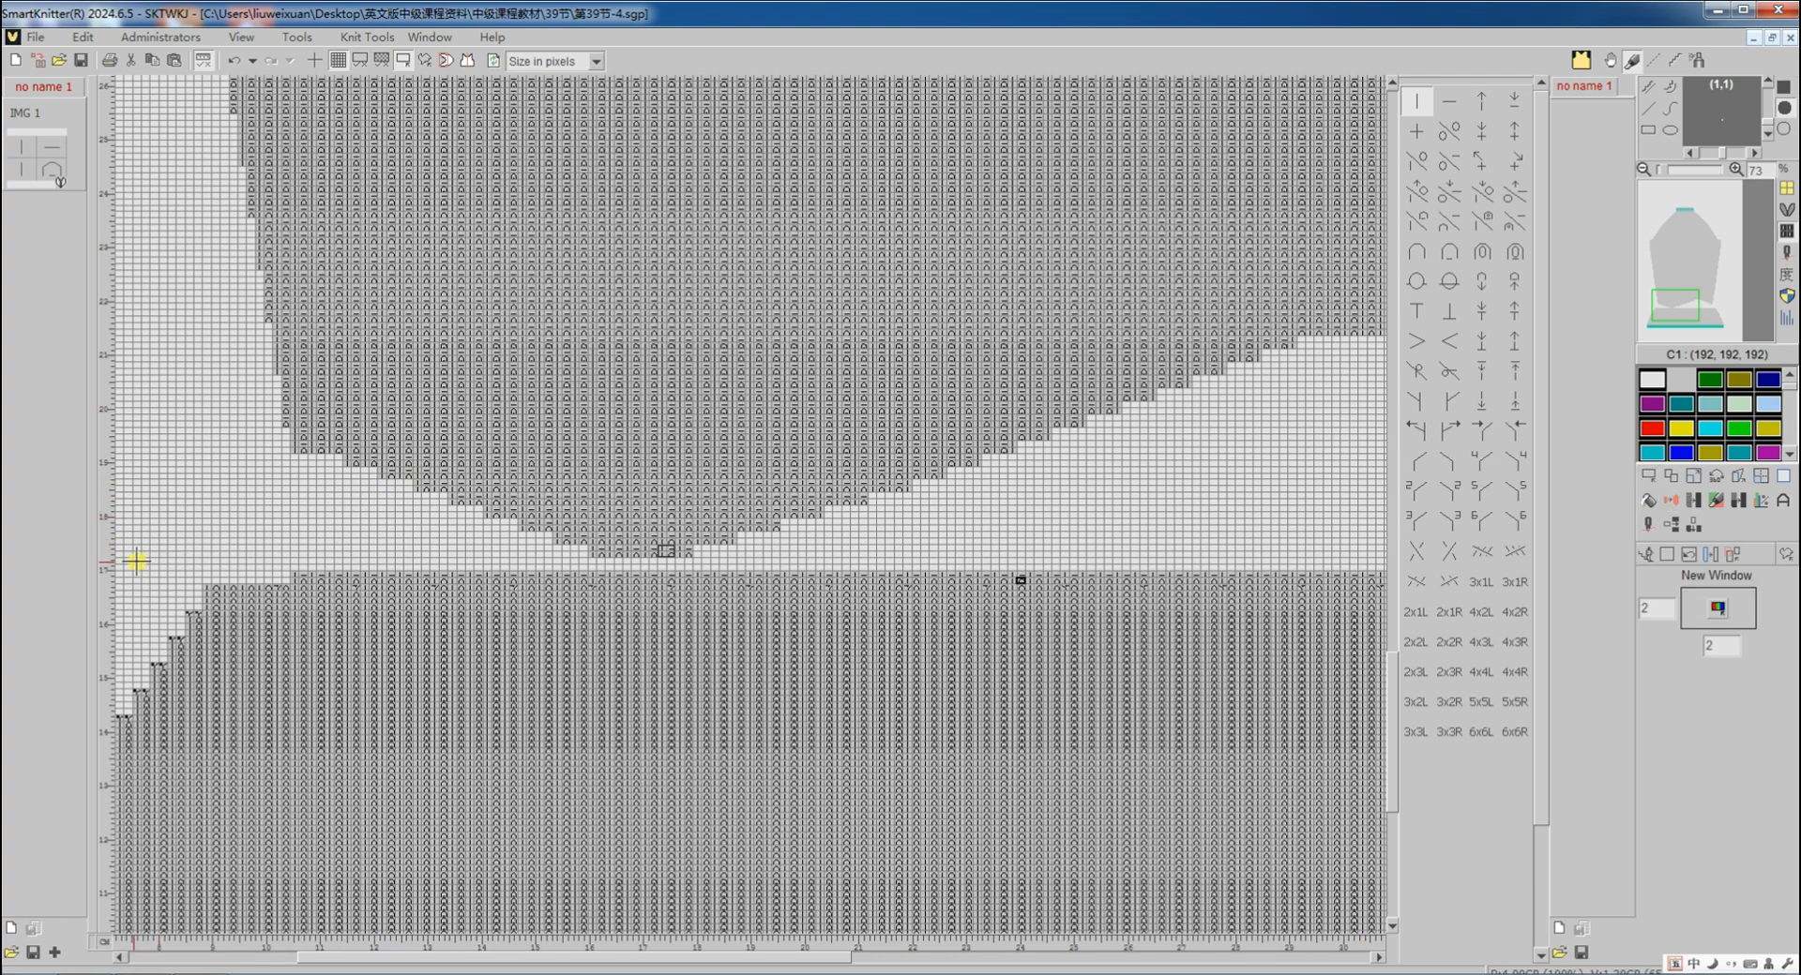
pyautogui.moveTo(136, 561); pyautogui.dragTo(997, 350)
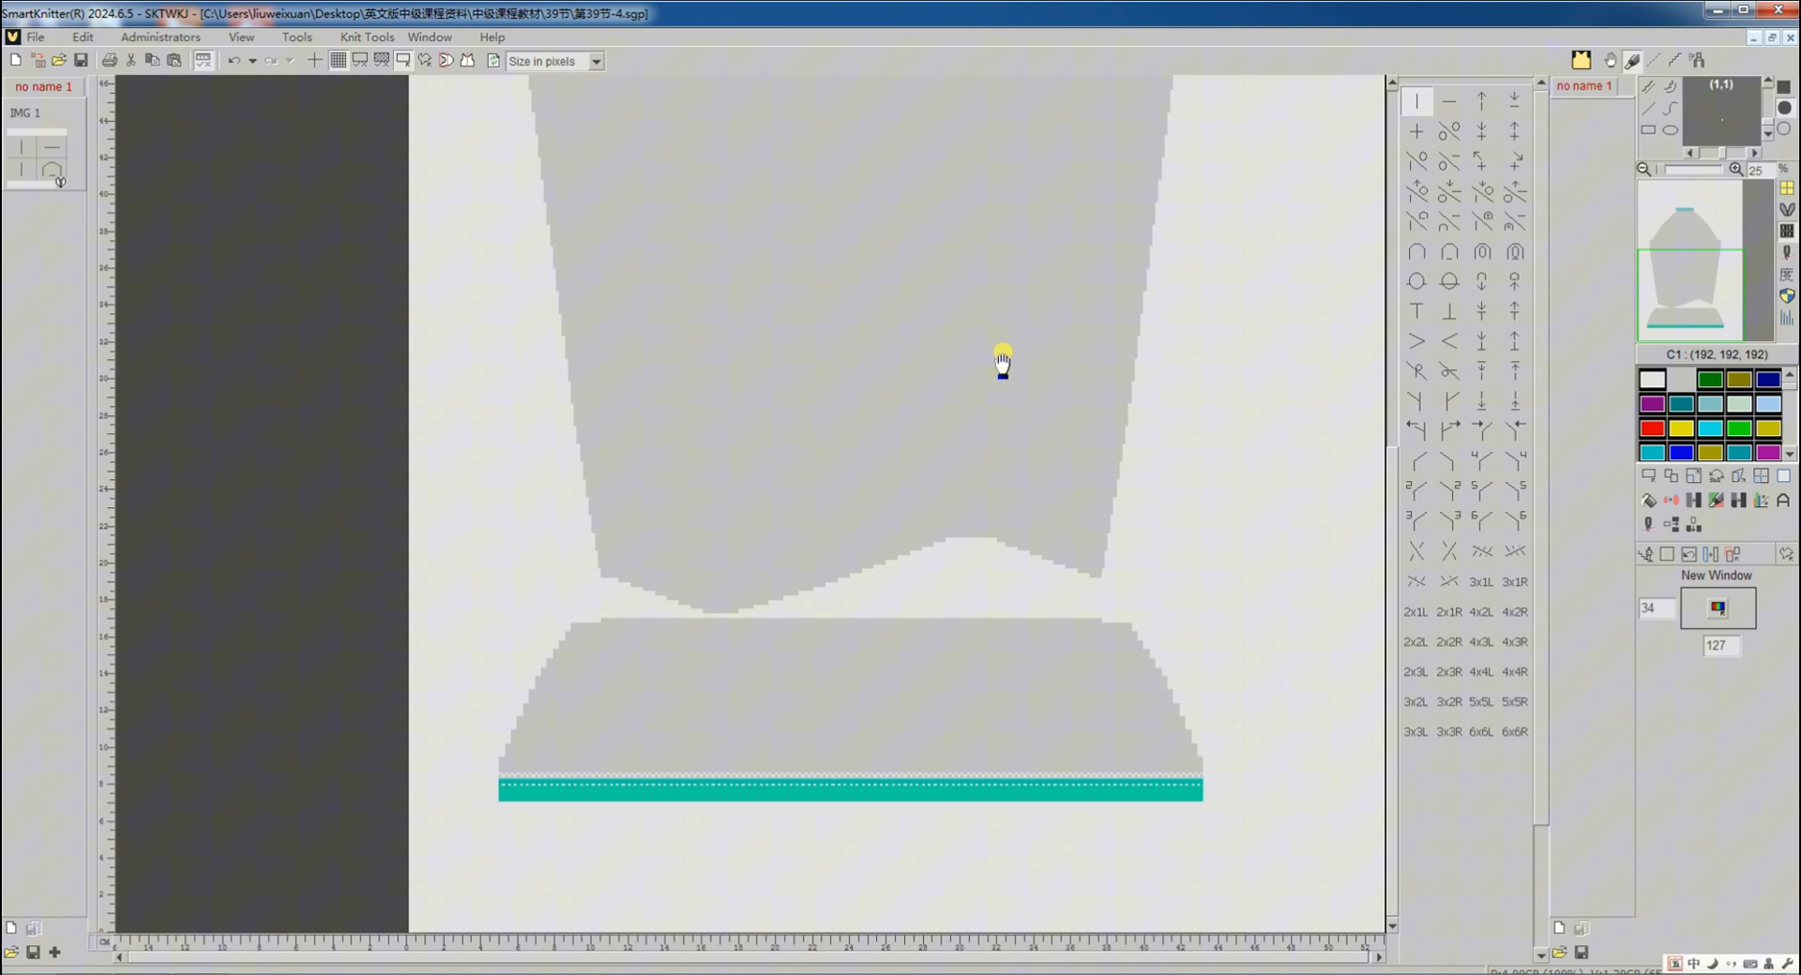
pyautogui.moveTo(546, 610); pyautogui.dragTo(1206, 102)
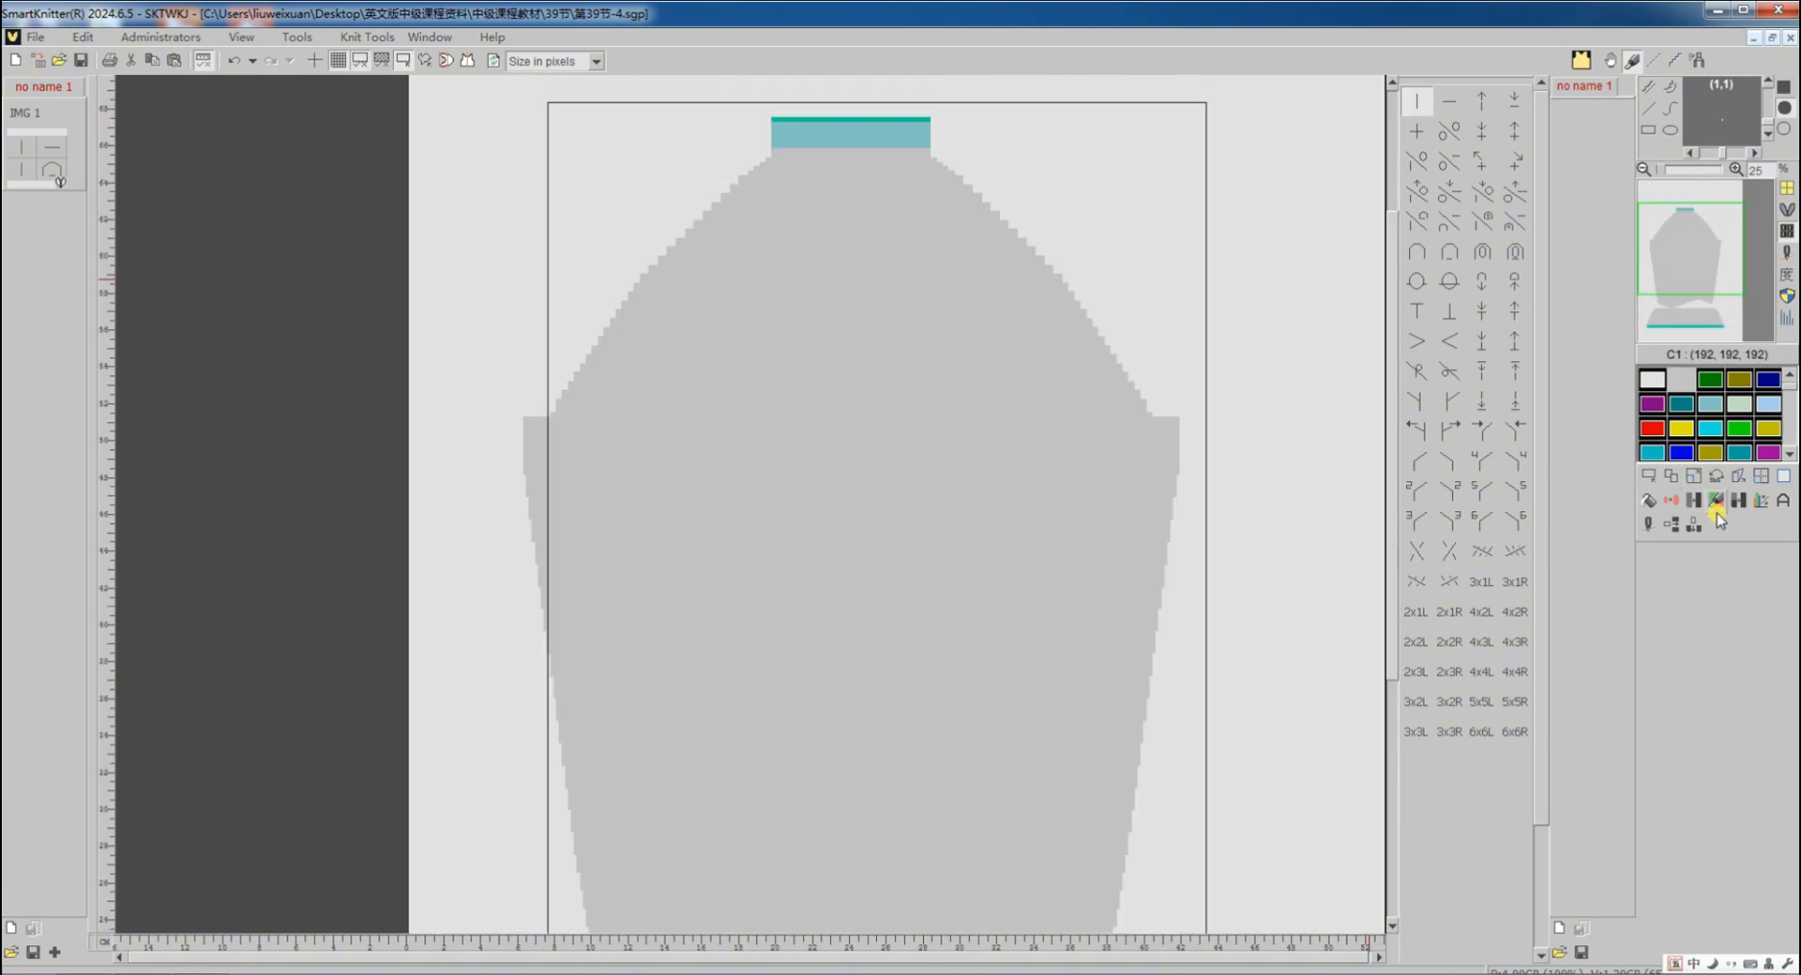
pyautogui.click(1654, 481)
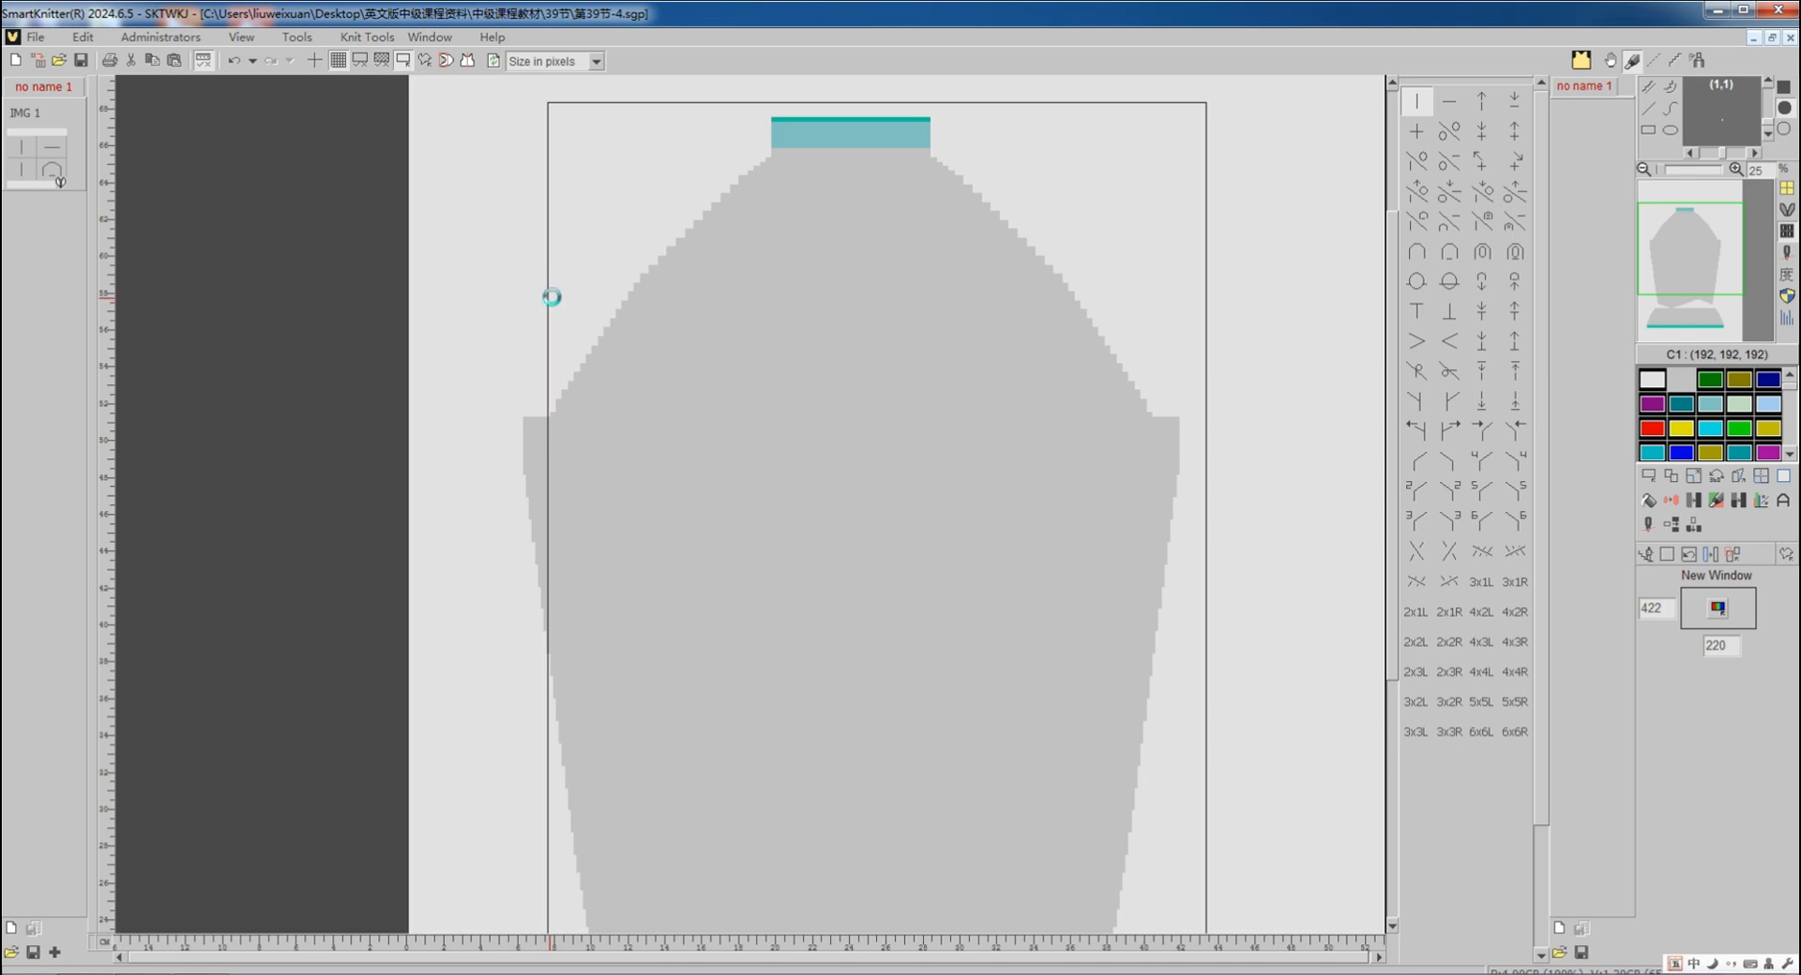
pyautogui.moveTo(551, 296); pyautogui.dragTo(504, 300)
pyautogui.scroll(-4, 754, 758)
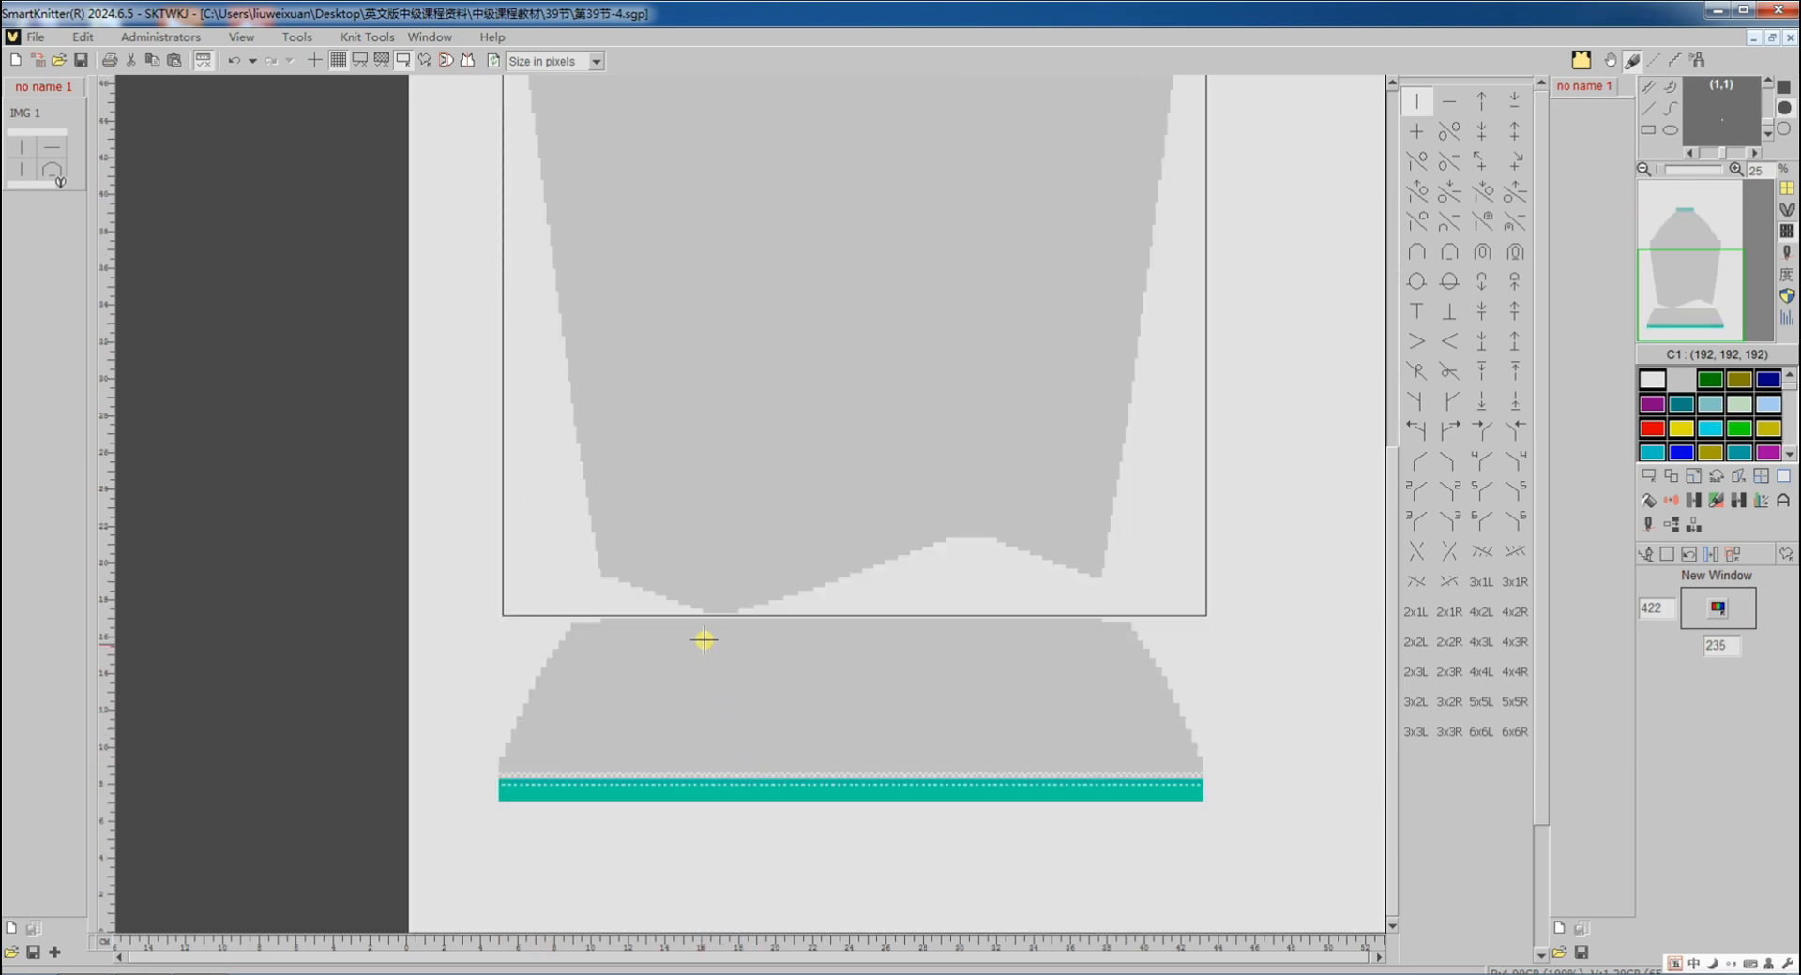
# Change the structure of all tuck and back-knit stitches in the selected upper piece to front knit
pyautogui.scroll(4, 692, 600)
pyautogui.scroll(3, 406, 631)
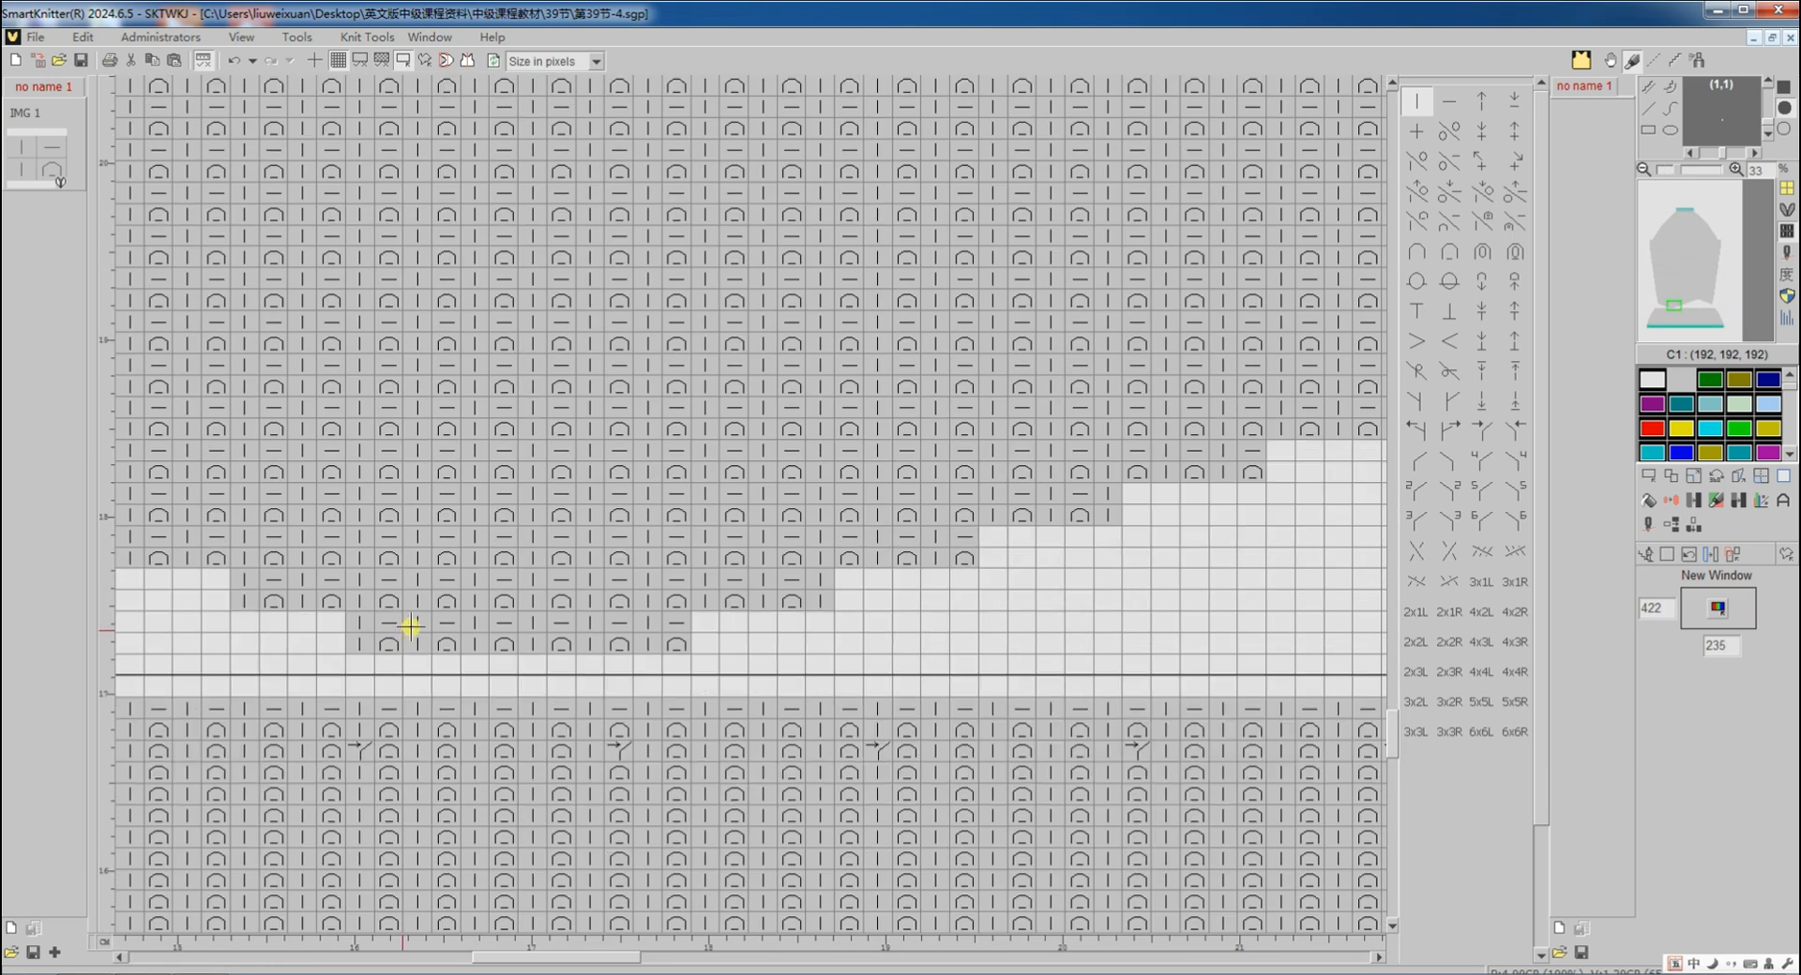
pyautogui.click(1699, 502)
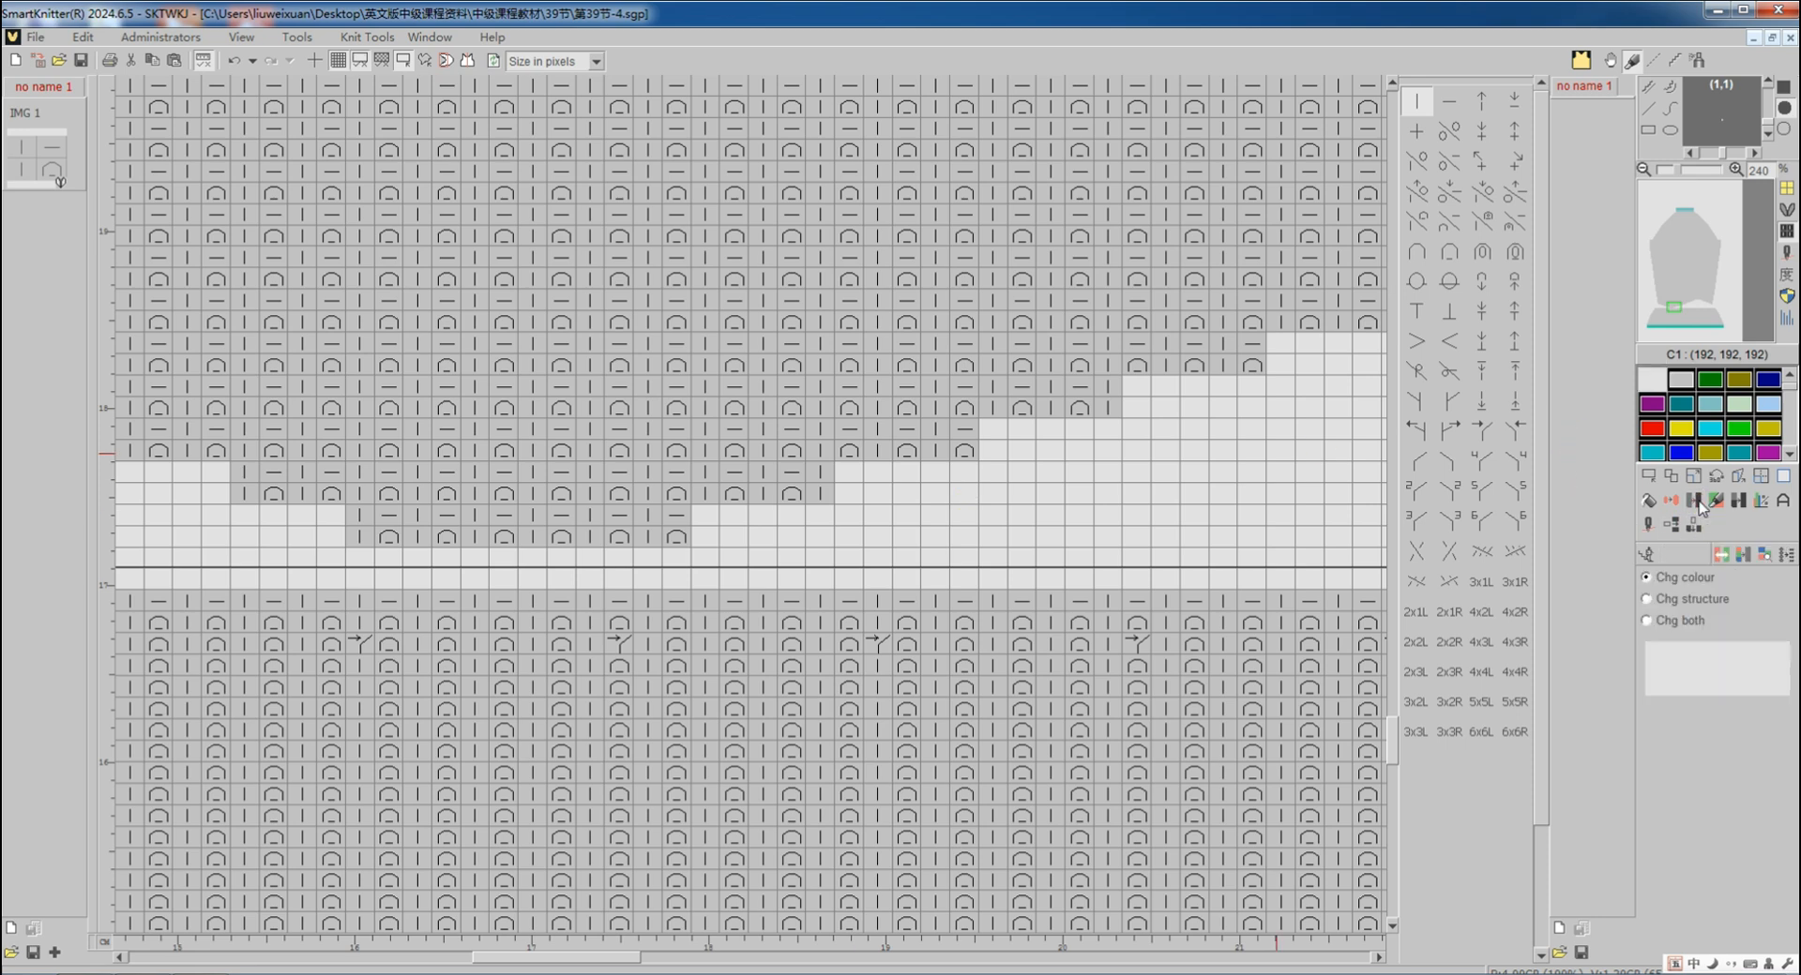
pyautogui.click(1674, 600)
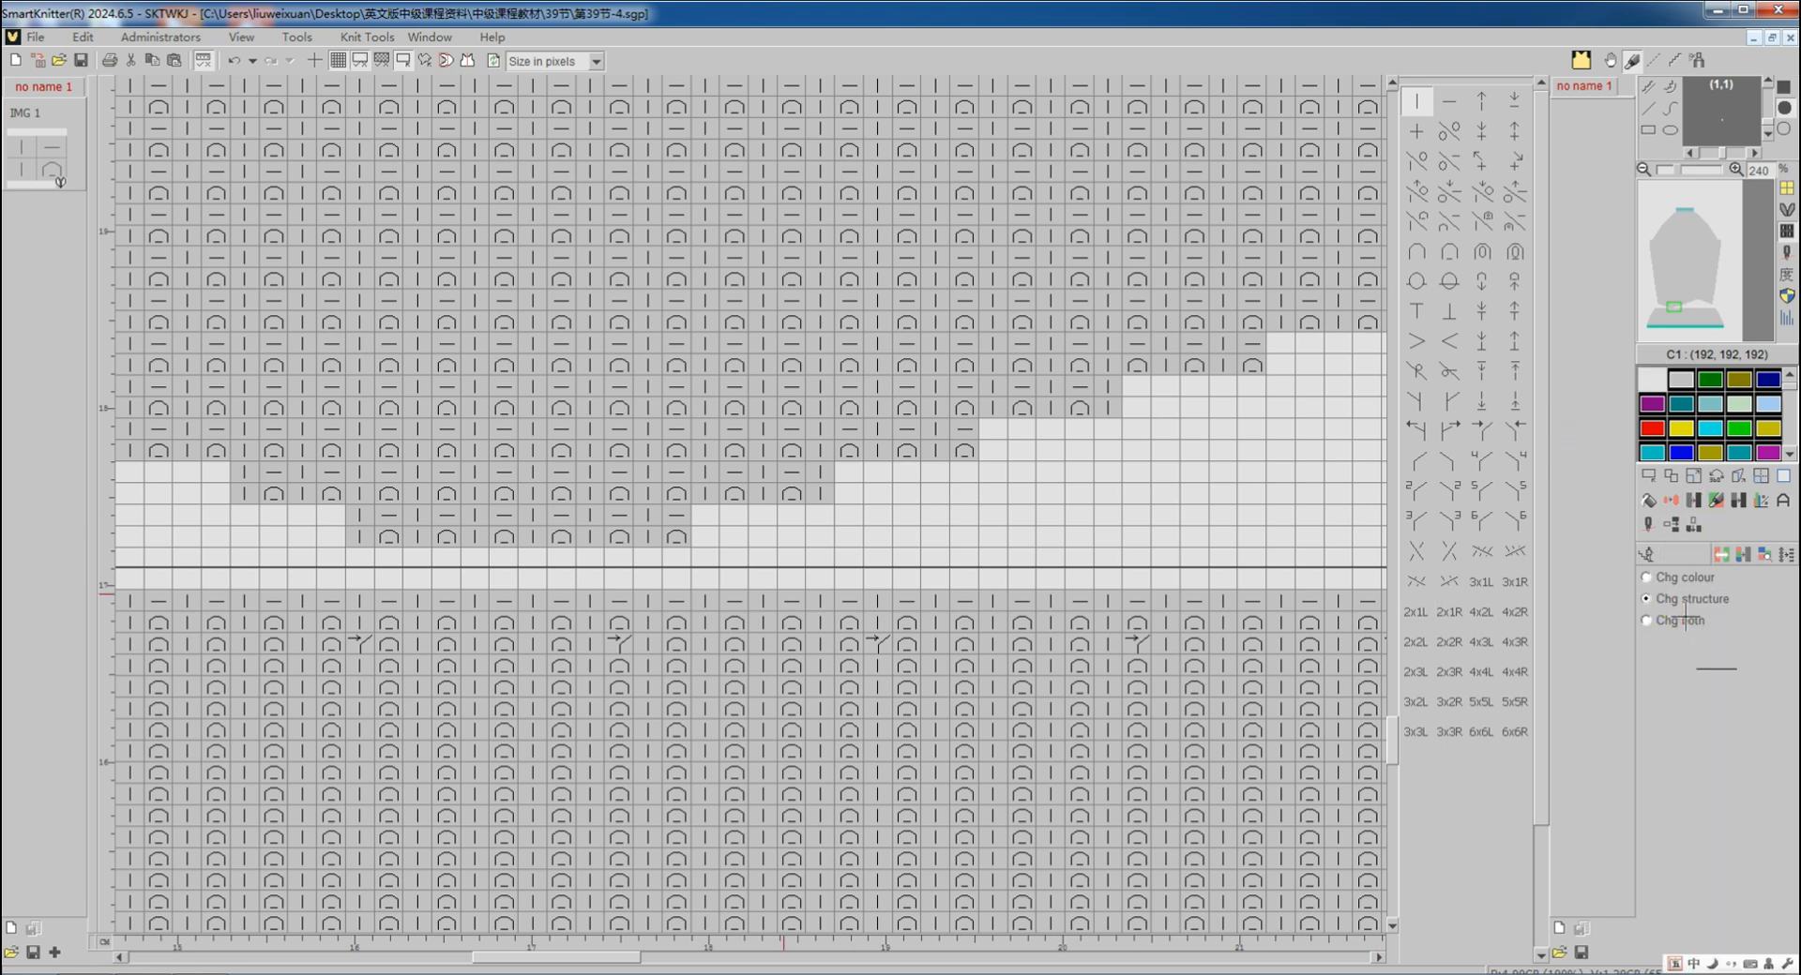
pyautogui.click(648, 538)
pyautogui.click(1723, 502)
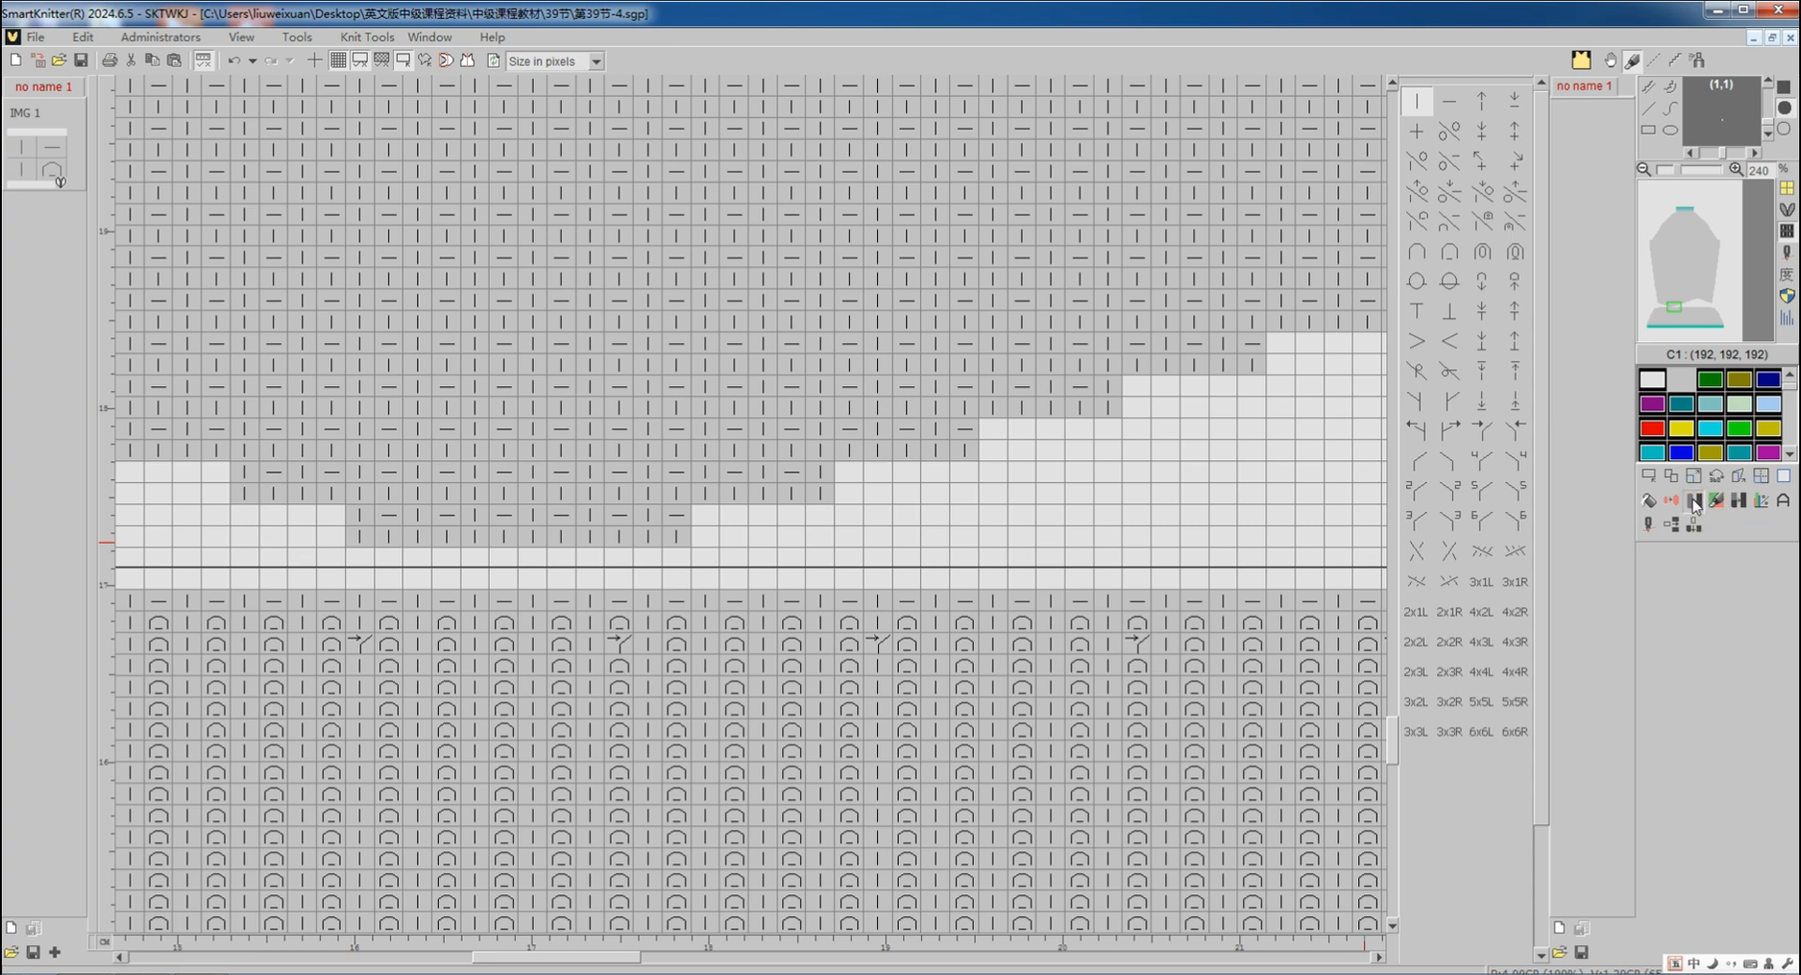
pyautogui.click(638, 514)
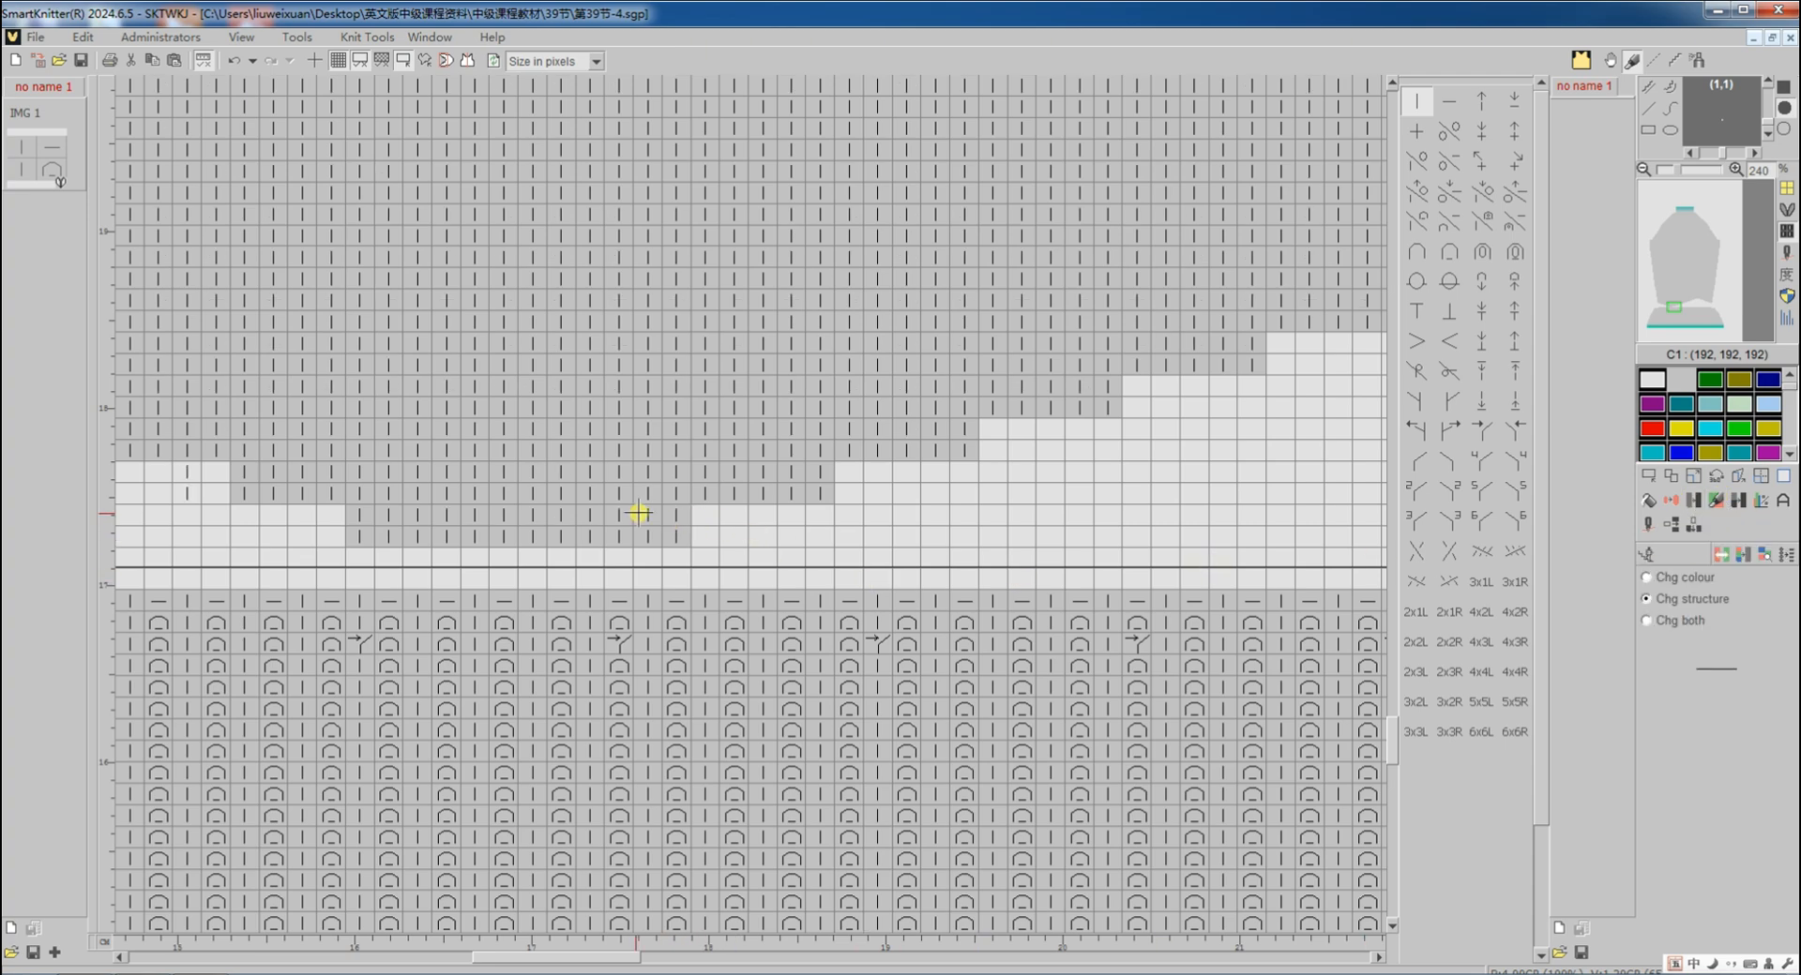
# Fill the two blank courses above the rib with grey front knit, from the upper body's lowest point to the rib's left edge
pyautogui.scroll(-6, 638, 513)
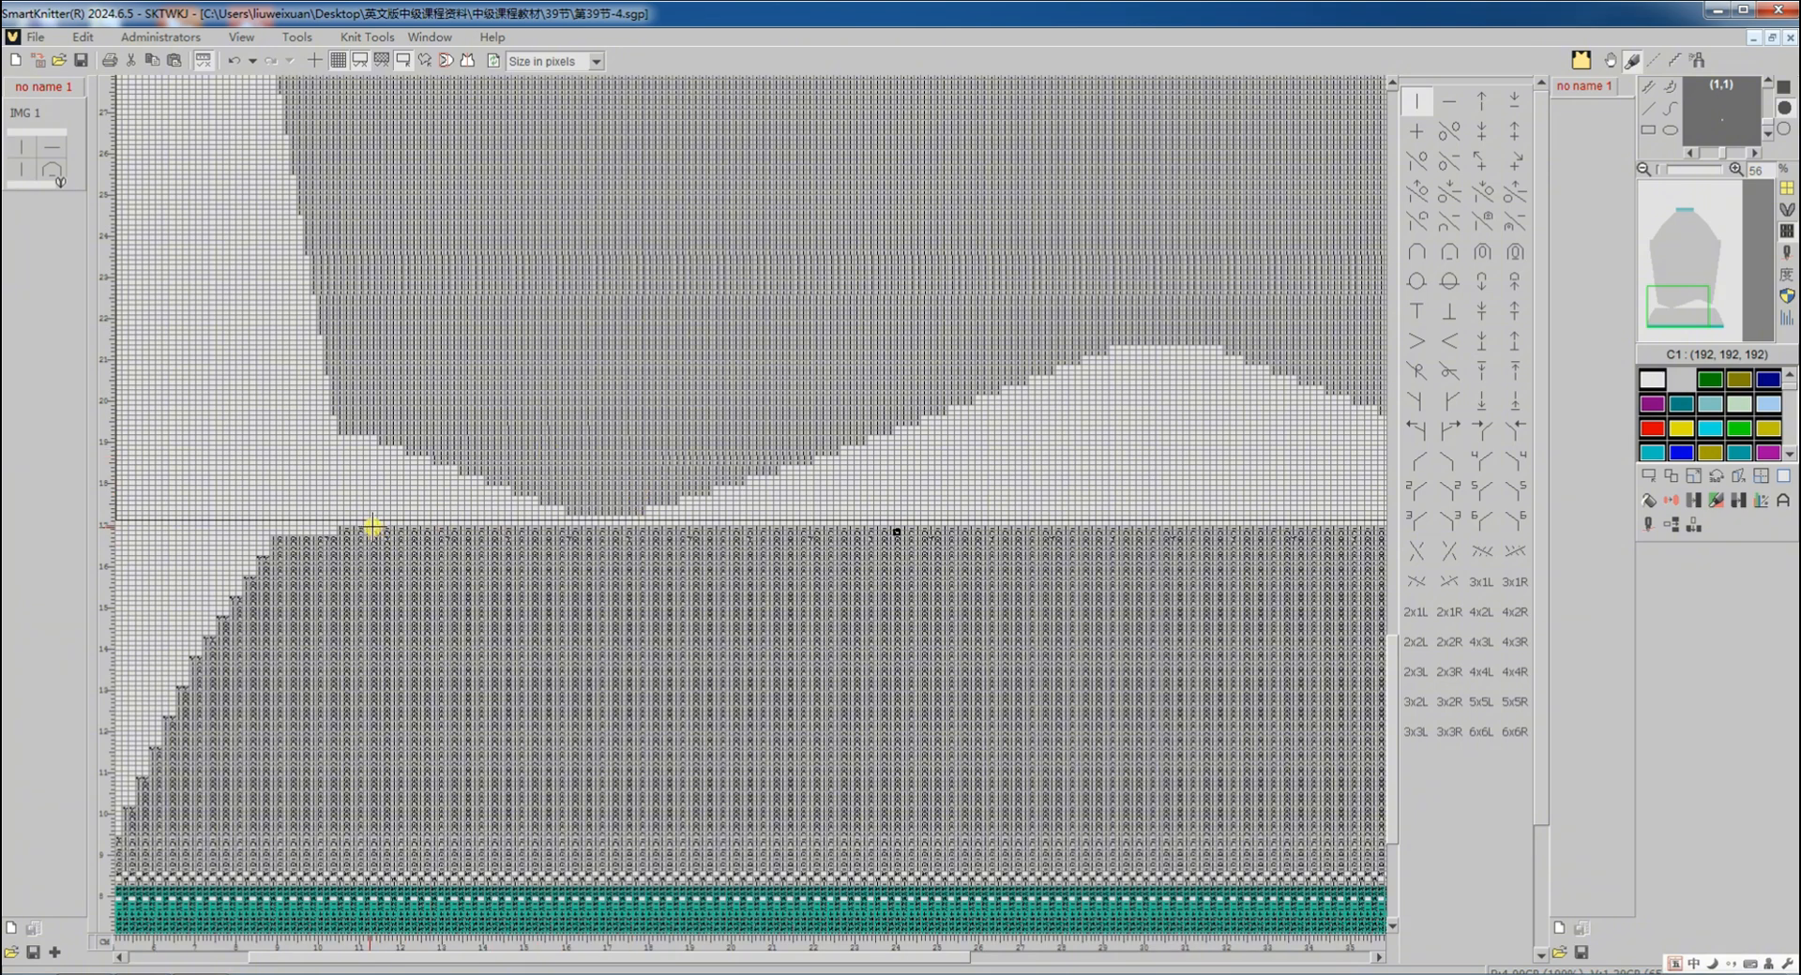
pyautogui.scroll(2, 374, 528)
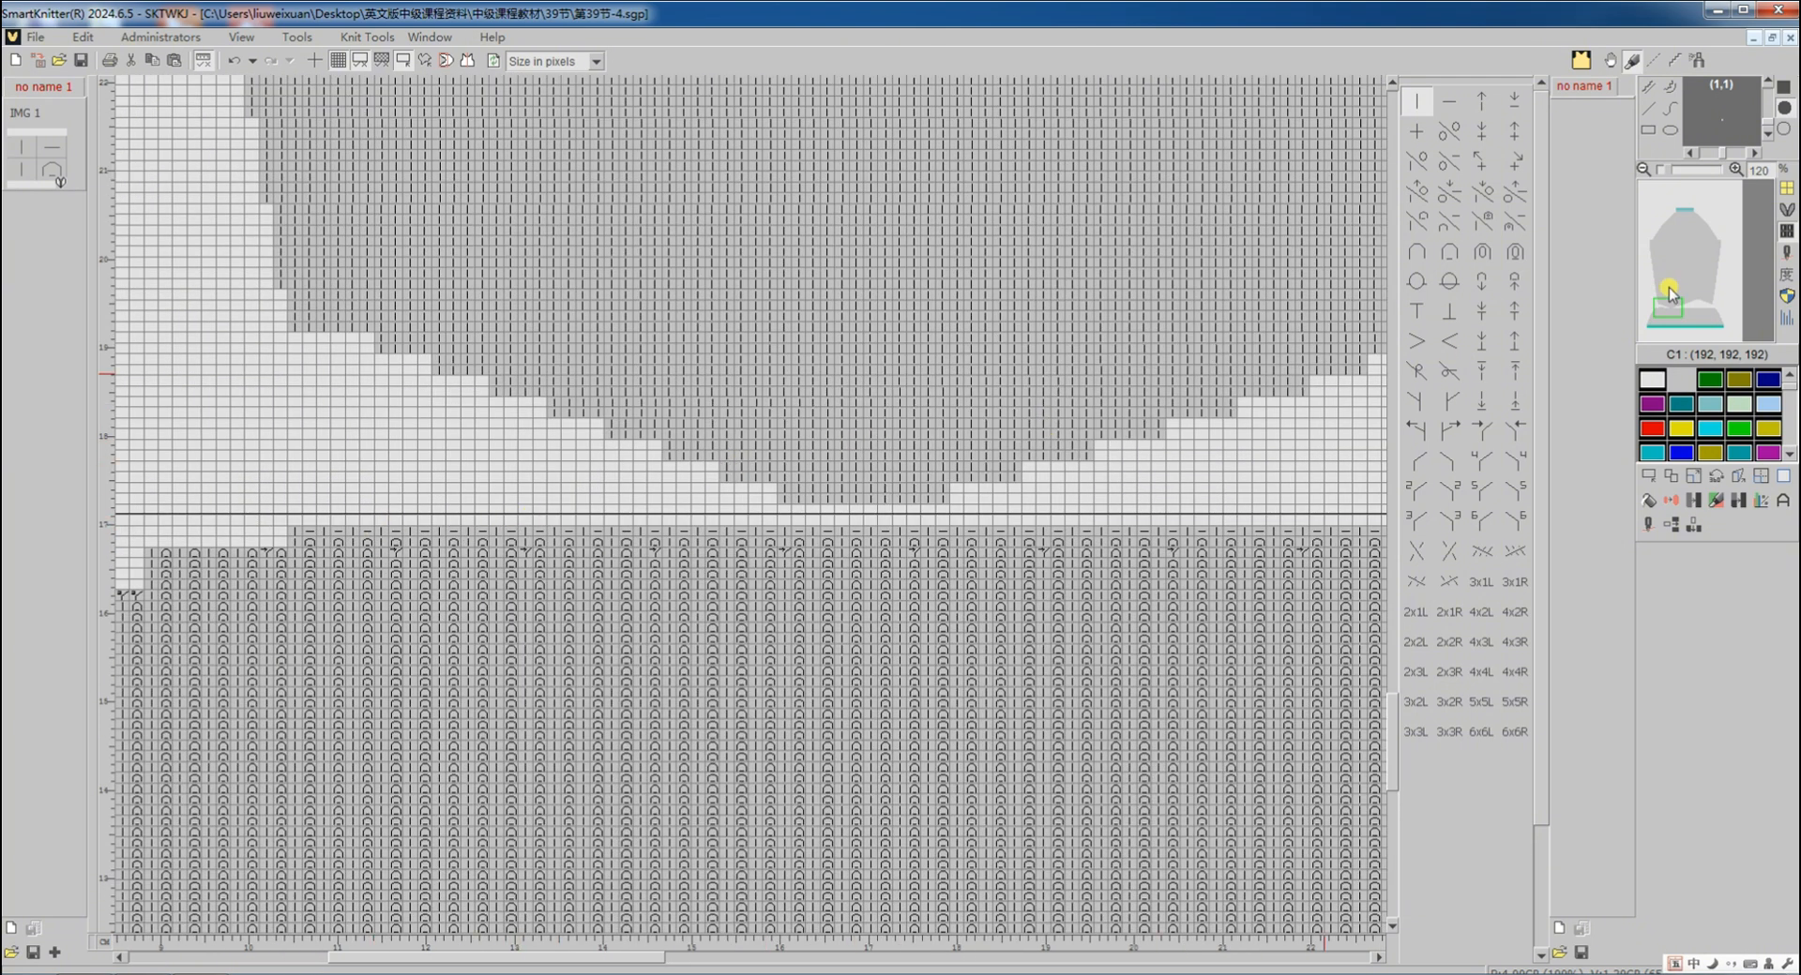
pyautogui.click(1648, 131)
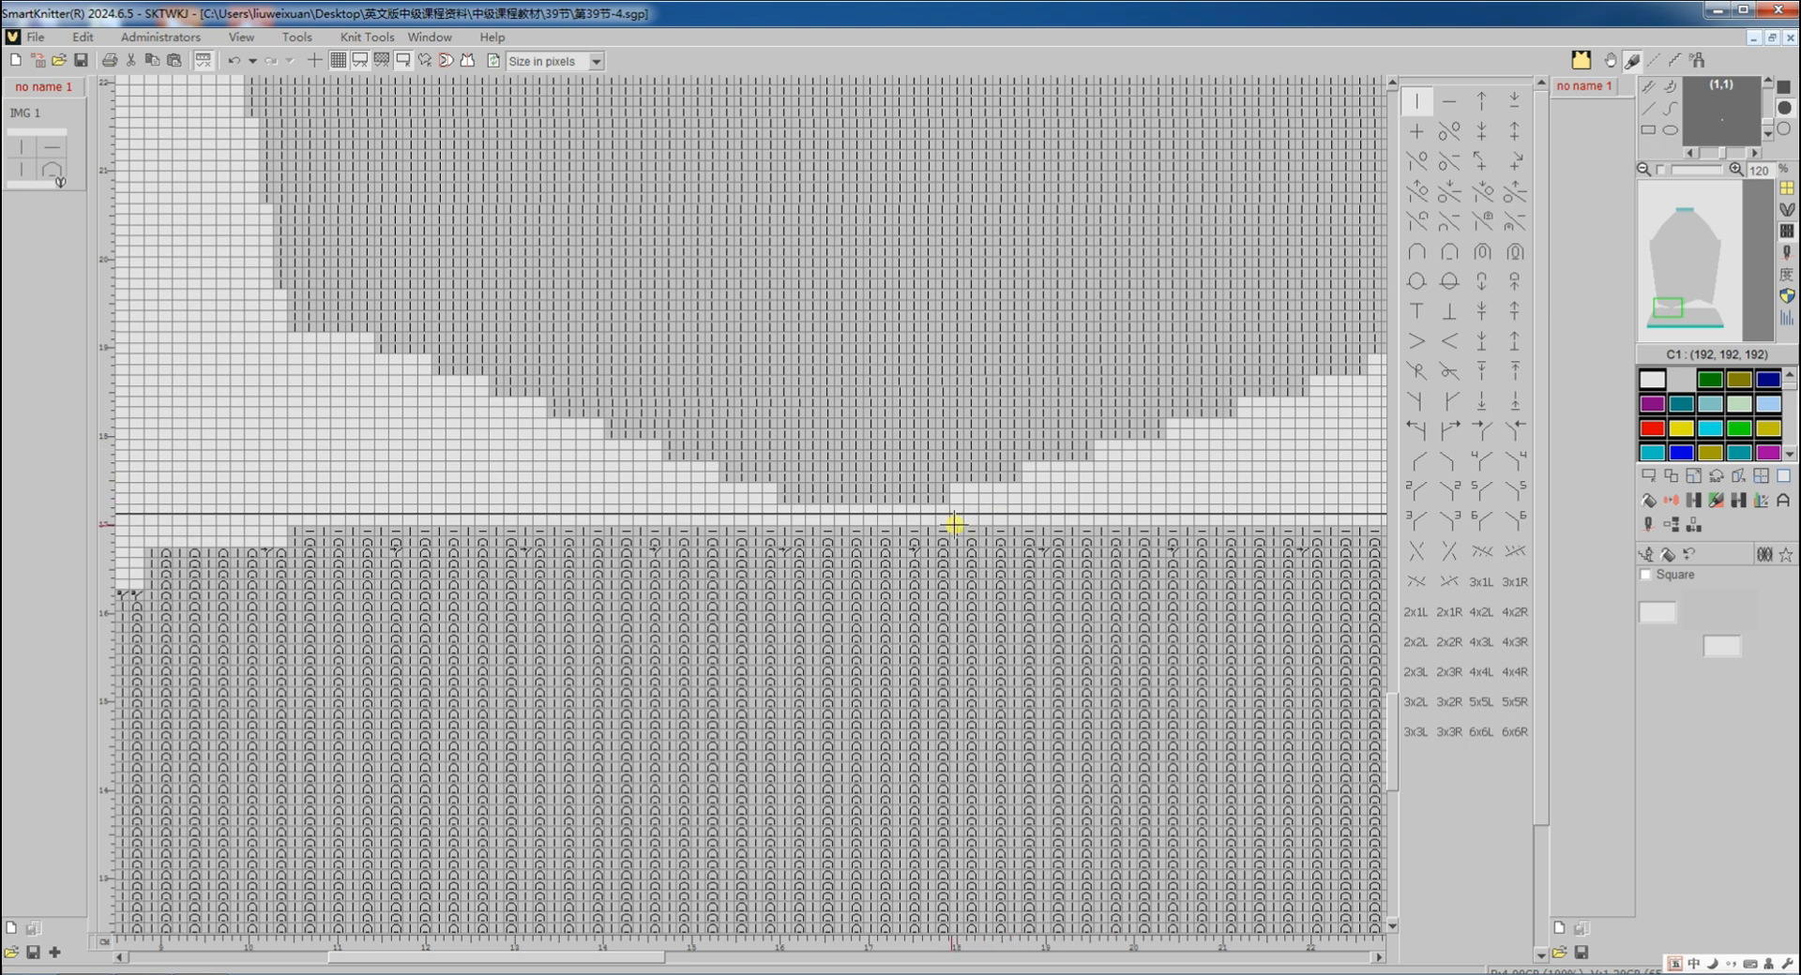
pyautogui.moveTo(949, 526); pyautogui.dragTo(312, 512)
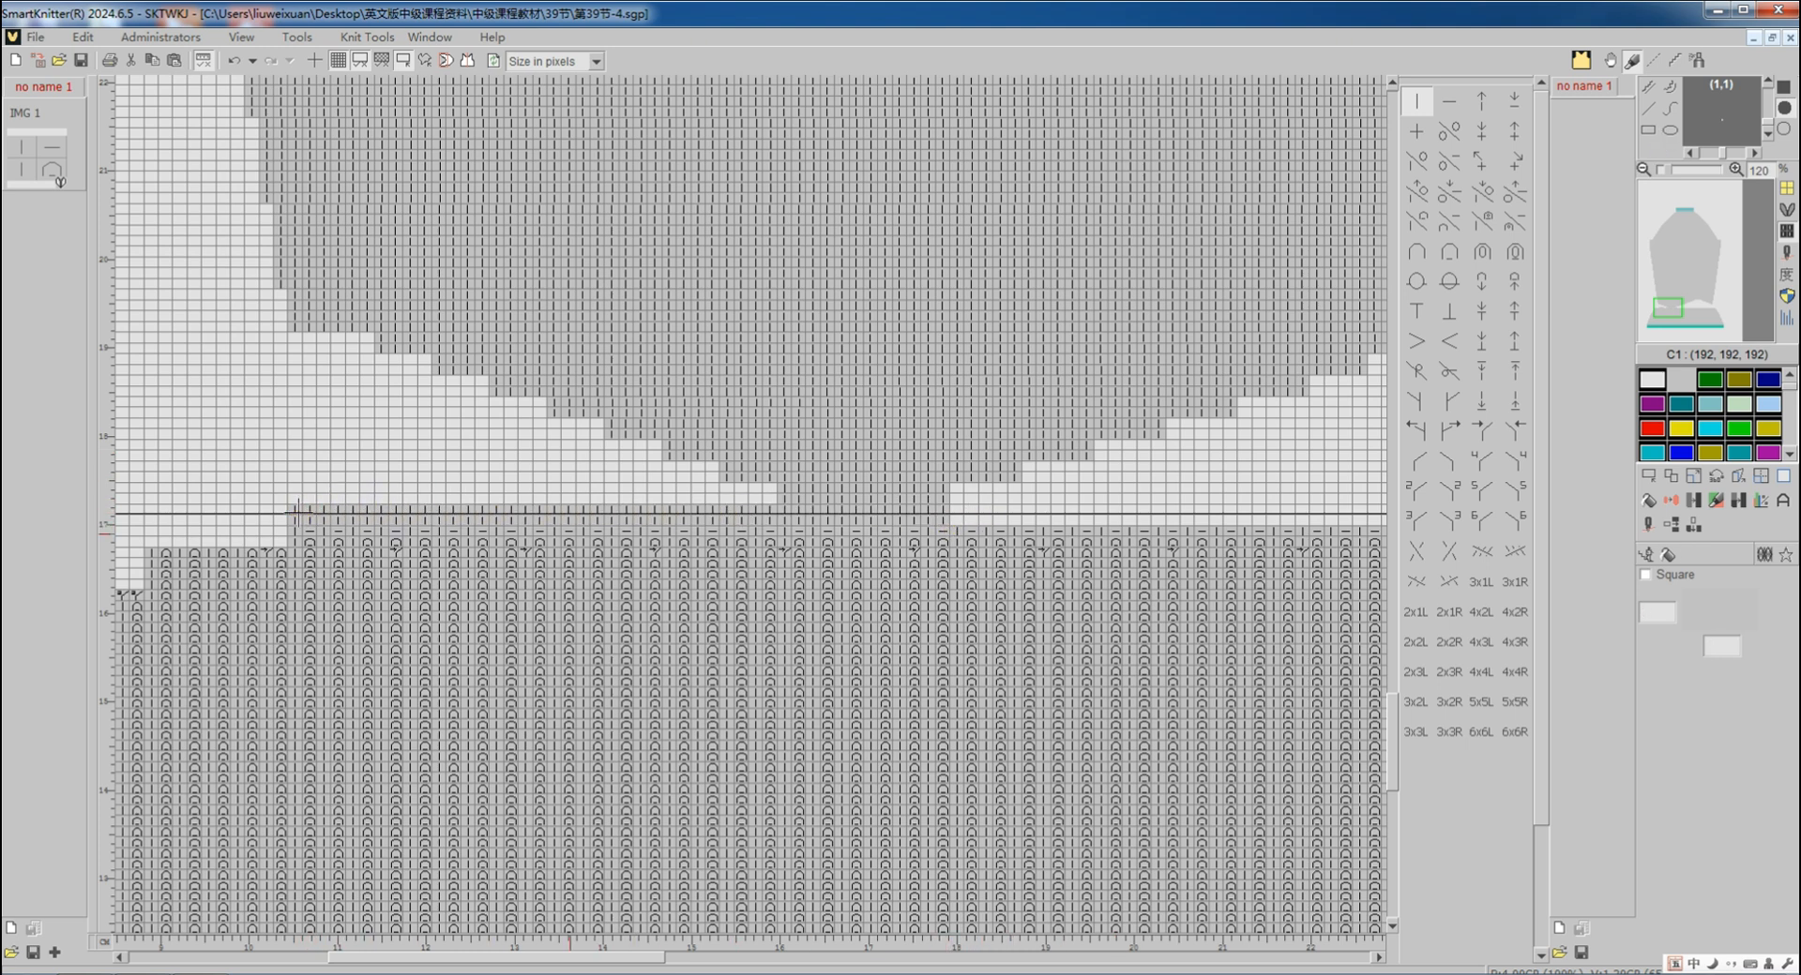
# Select the stepped slope from the upper body's lowest point up to its highest point, 69 stitches by 34 courses
pyautogui.click(1648, 500)
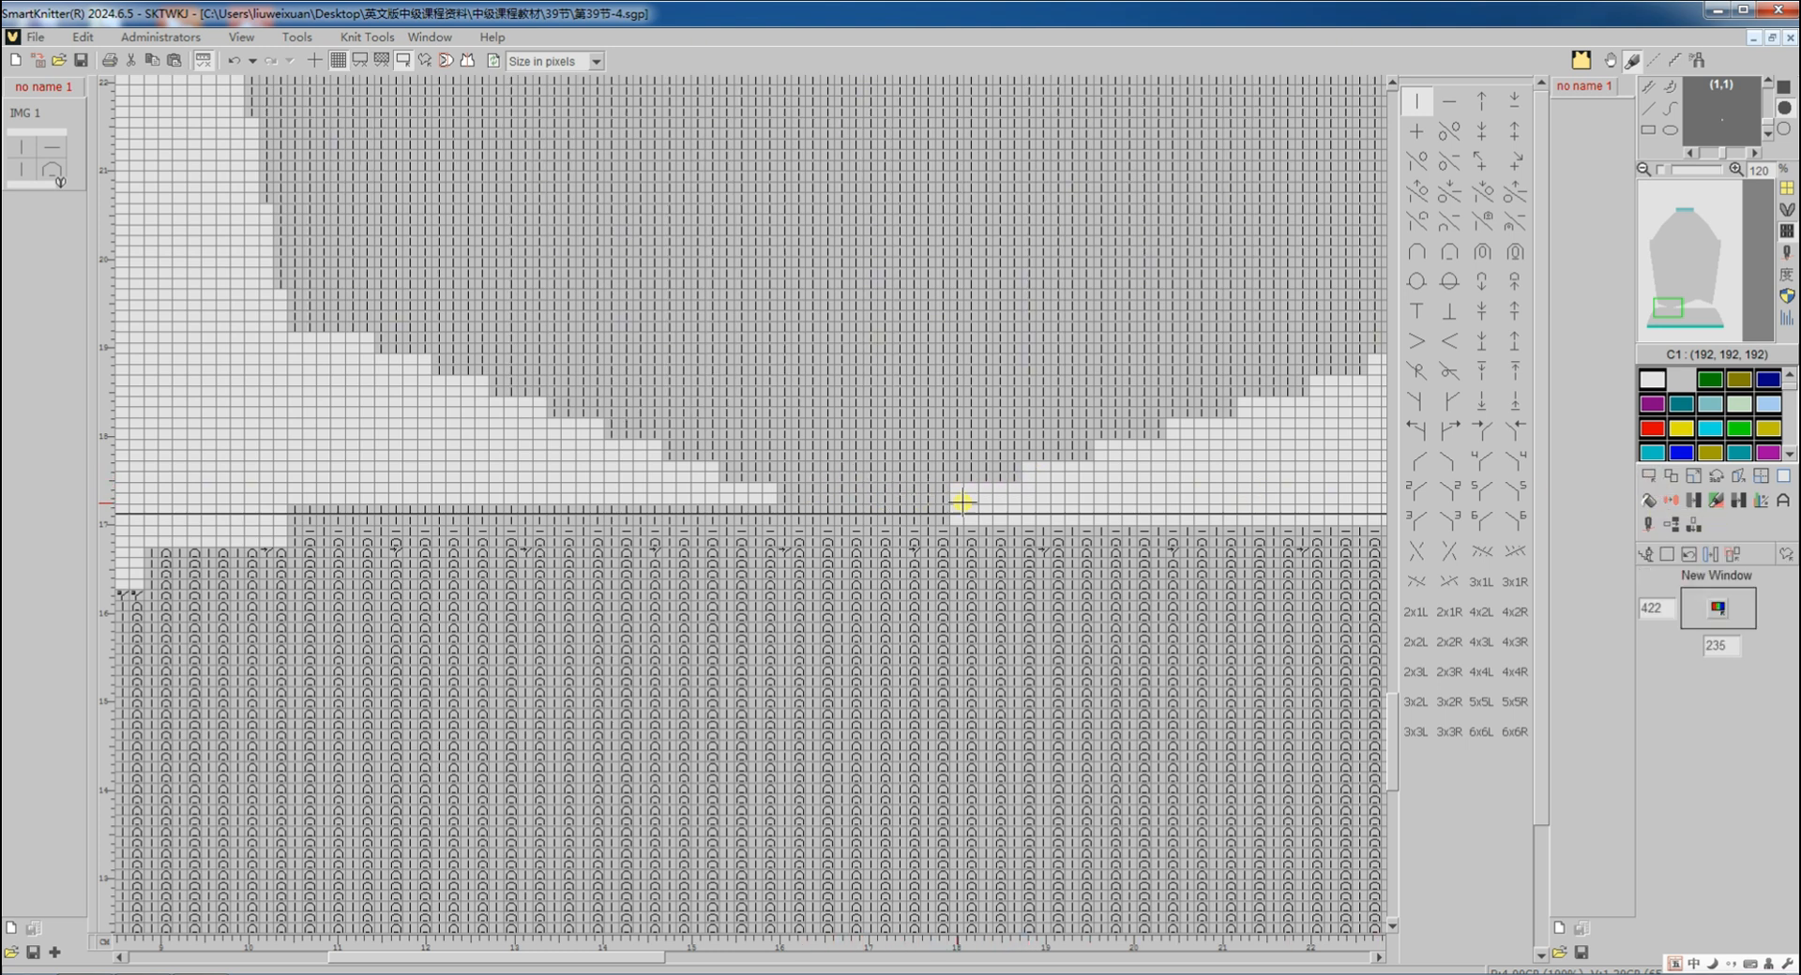
pyautogui.moveTo(965, 500); pyautogui.dragTo(1337, 387)
pyautogui.click(1697, 310)
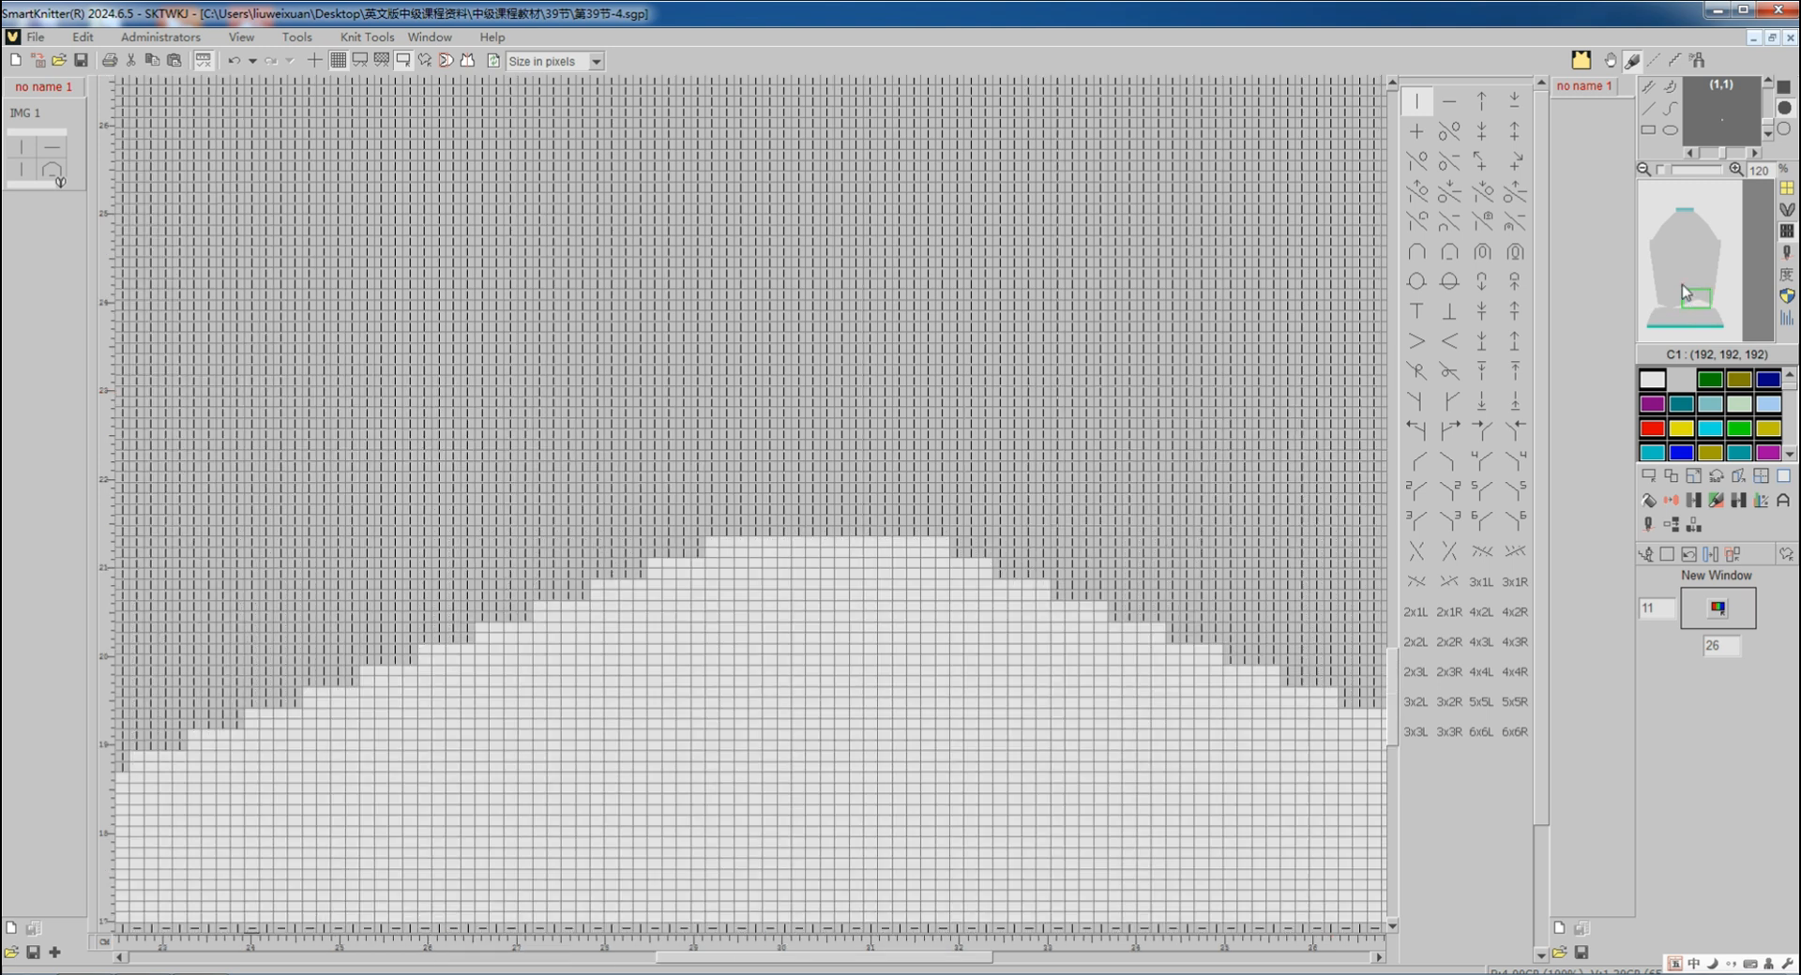
pyautogui.moveTo(117, 901); pyautogui.dragTo(706, 541)
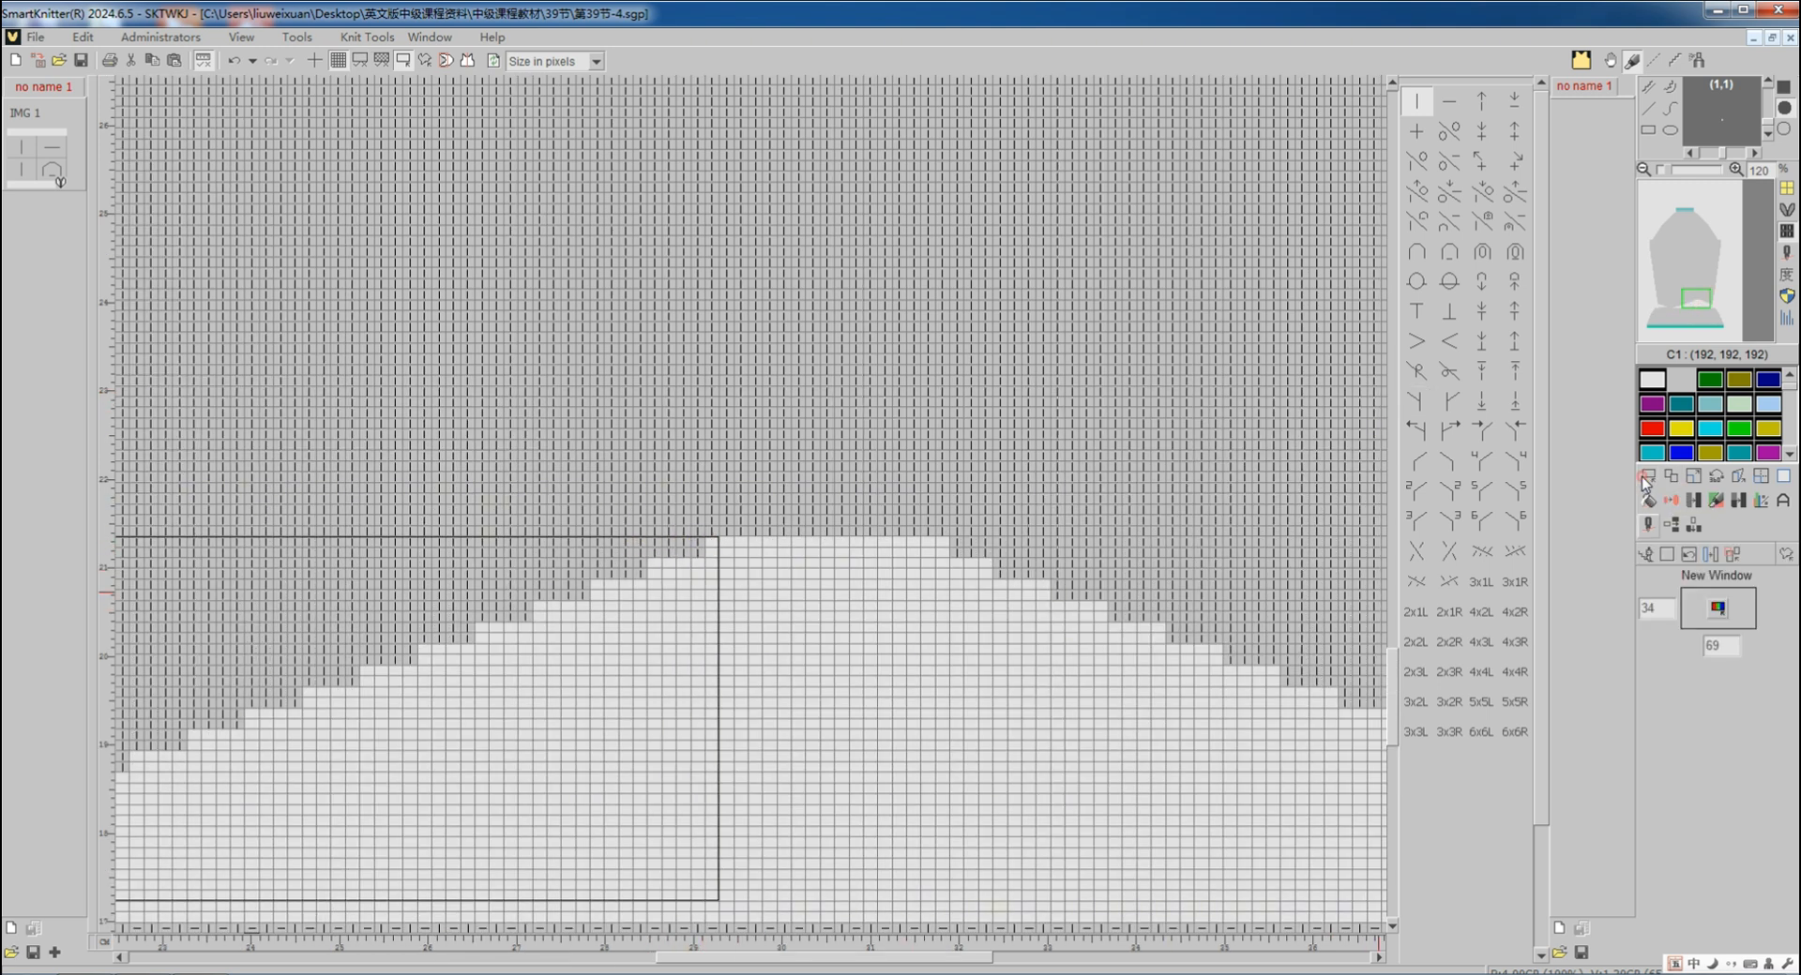
# Insert 34 blank horizontal lines between the upper body and the filled courses above the rib
pyautogui.click(1669, 314)
pyautogui.click(1713, 559)
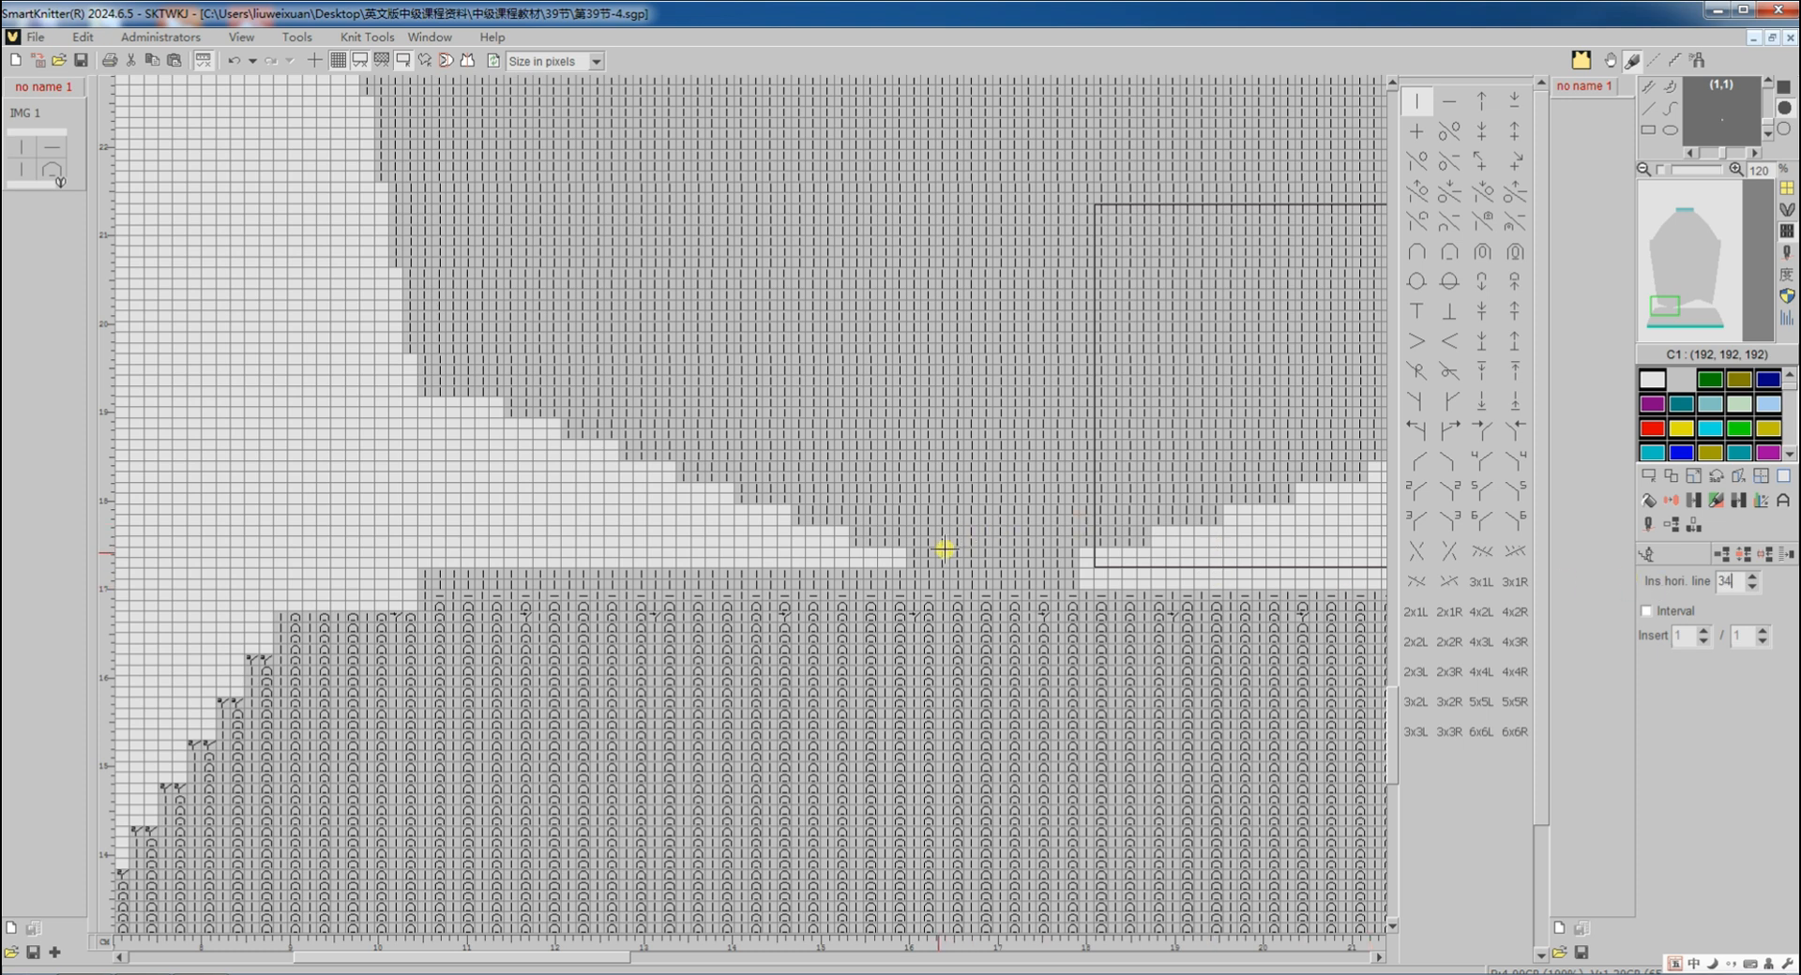
pyautogui.click(943, 563)
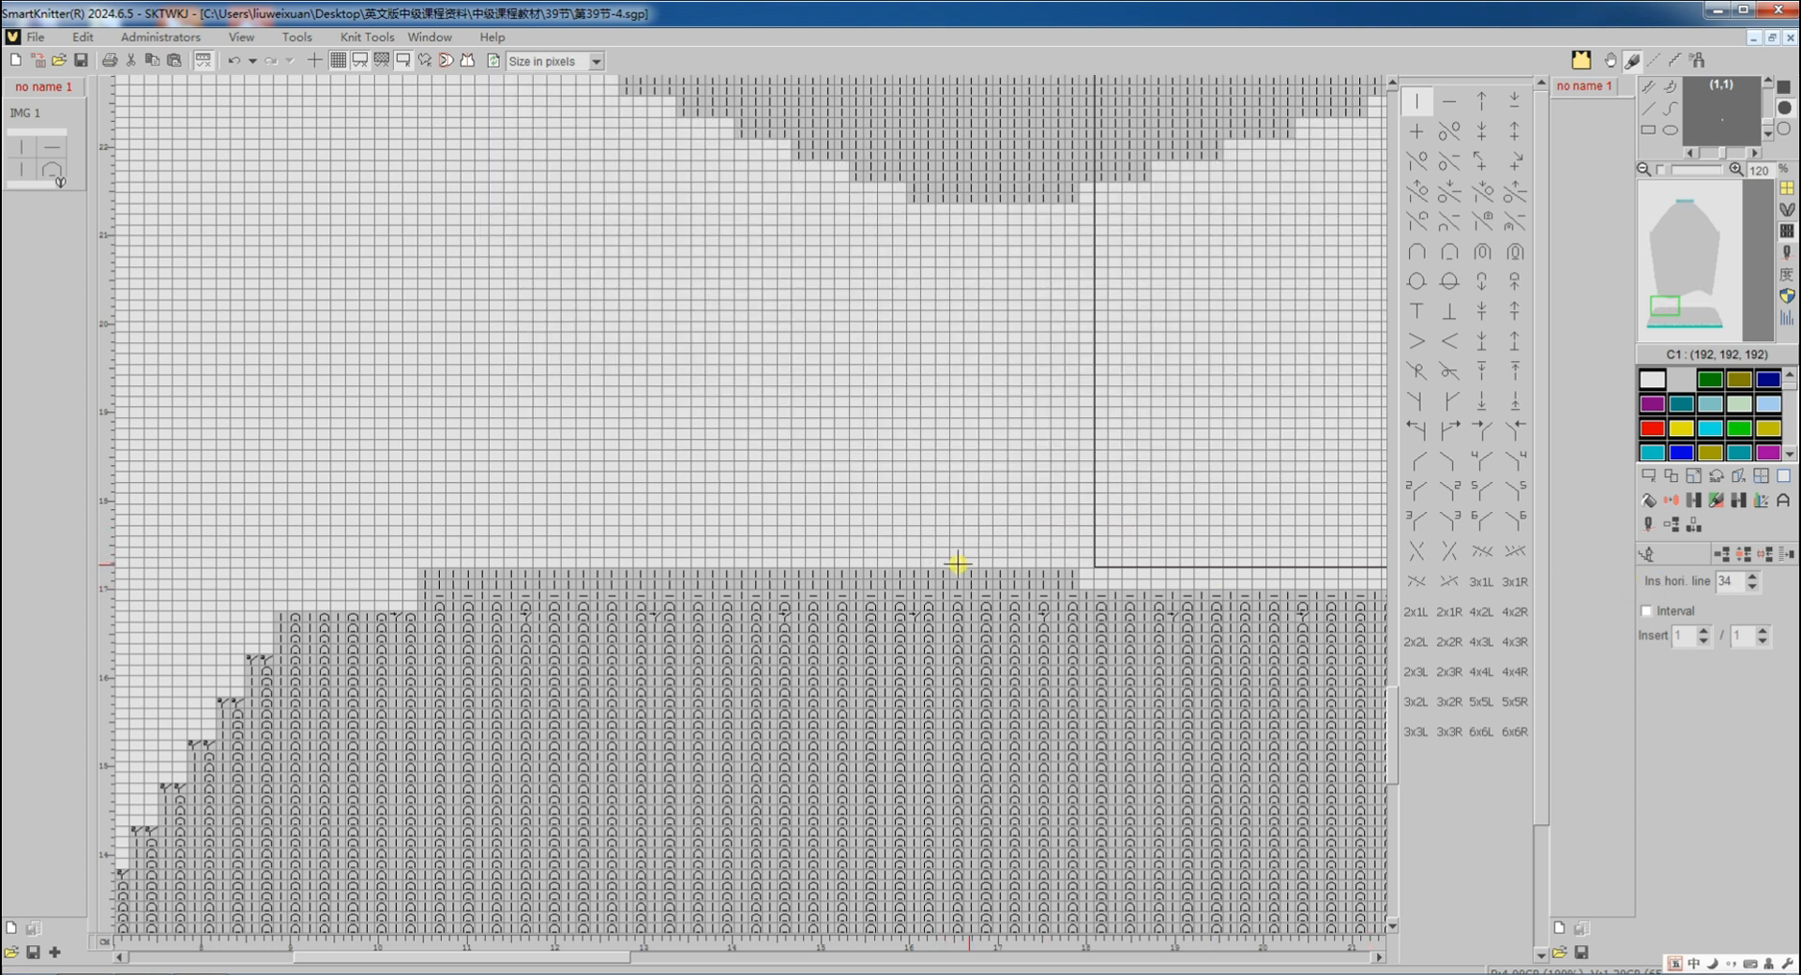
# Replace the selection with the lower left section of the upper body up to the slope's peak, 123 stitches by 34 courses
pyautogui.click(1648, 556)
pyautogui.click(1649, 477)
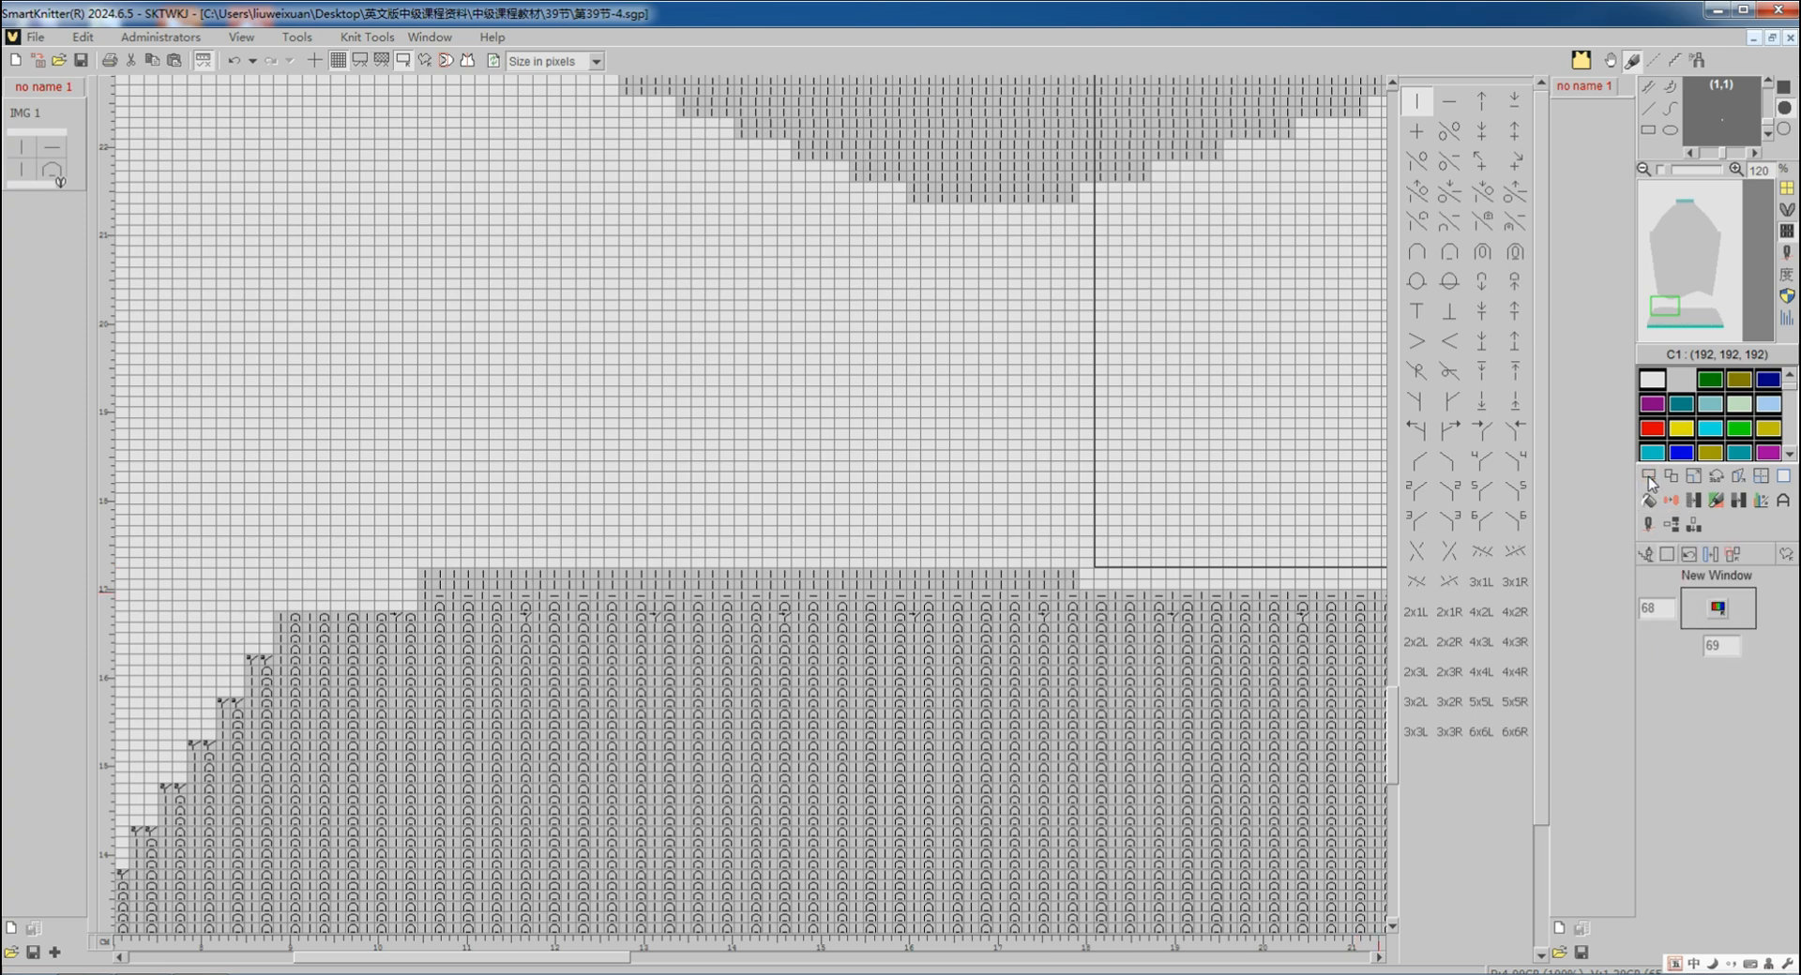
pyautogui.scroll(-5, 1314, 526)
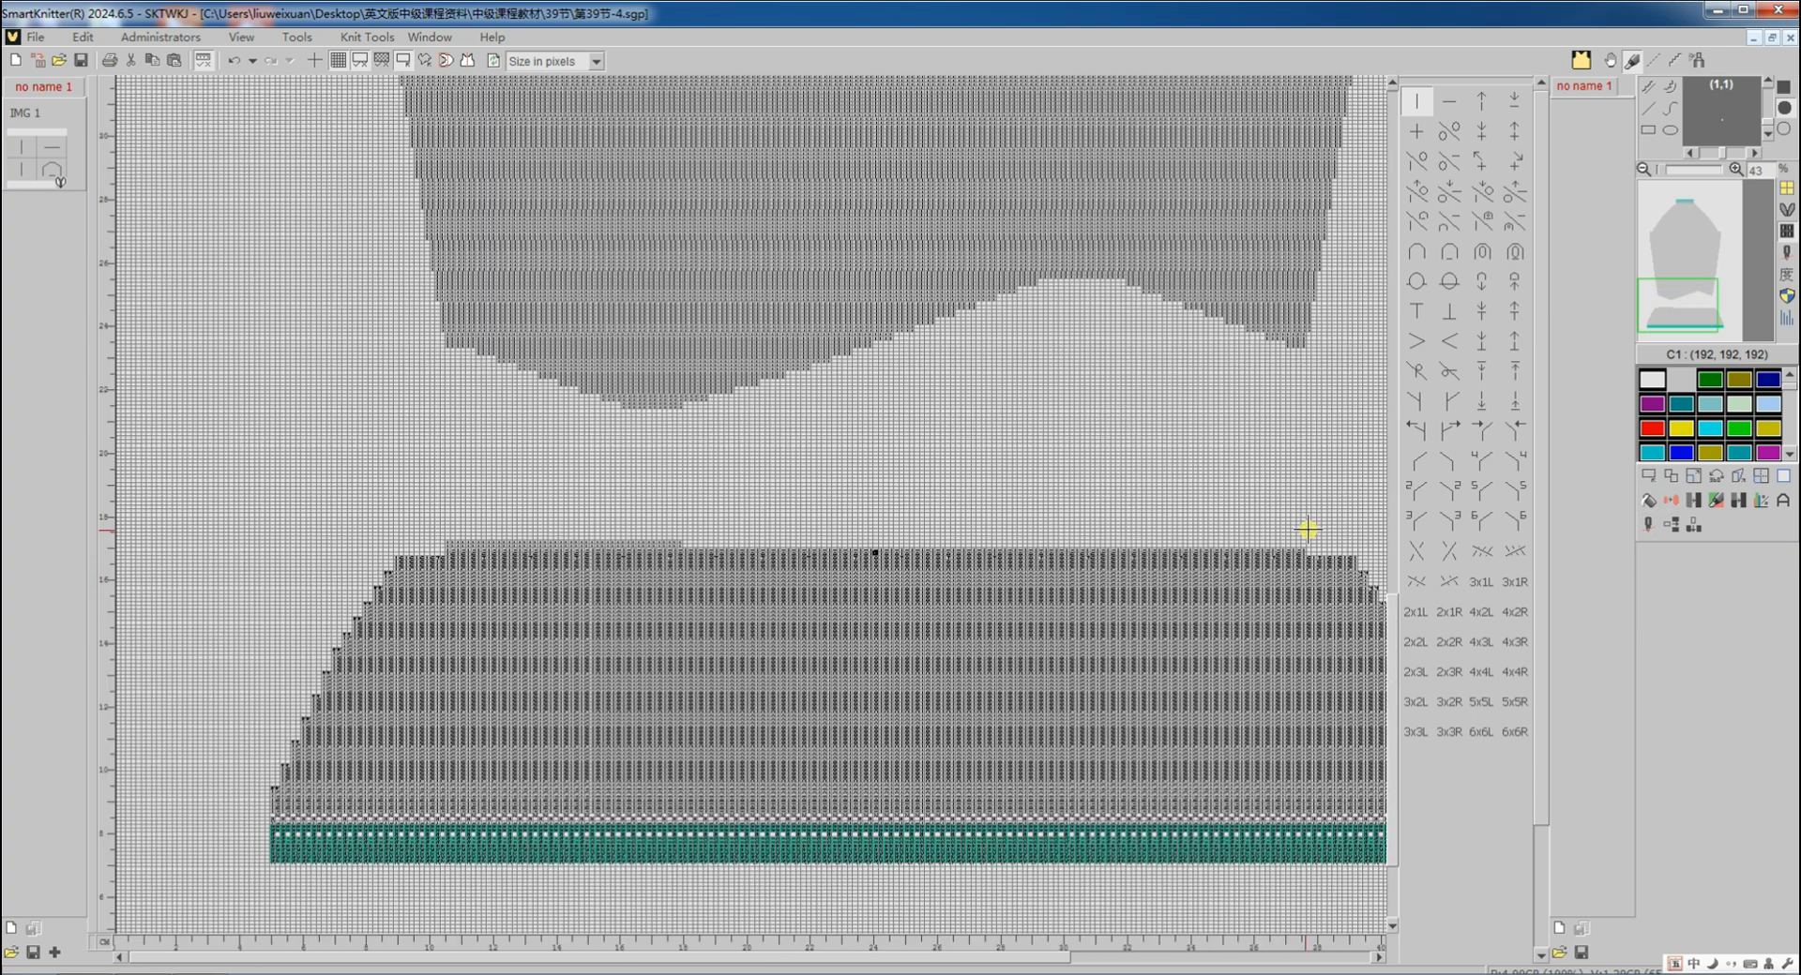
pyautogui.click(1648, 477)
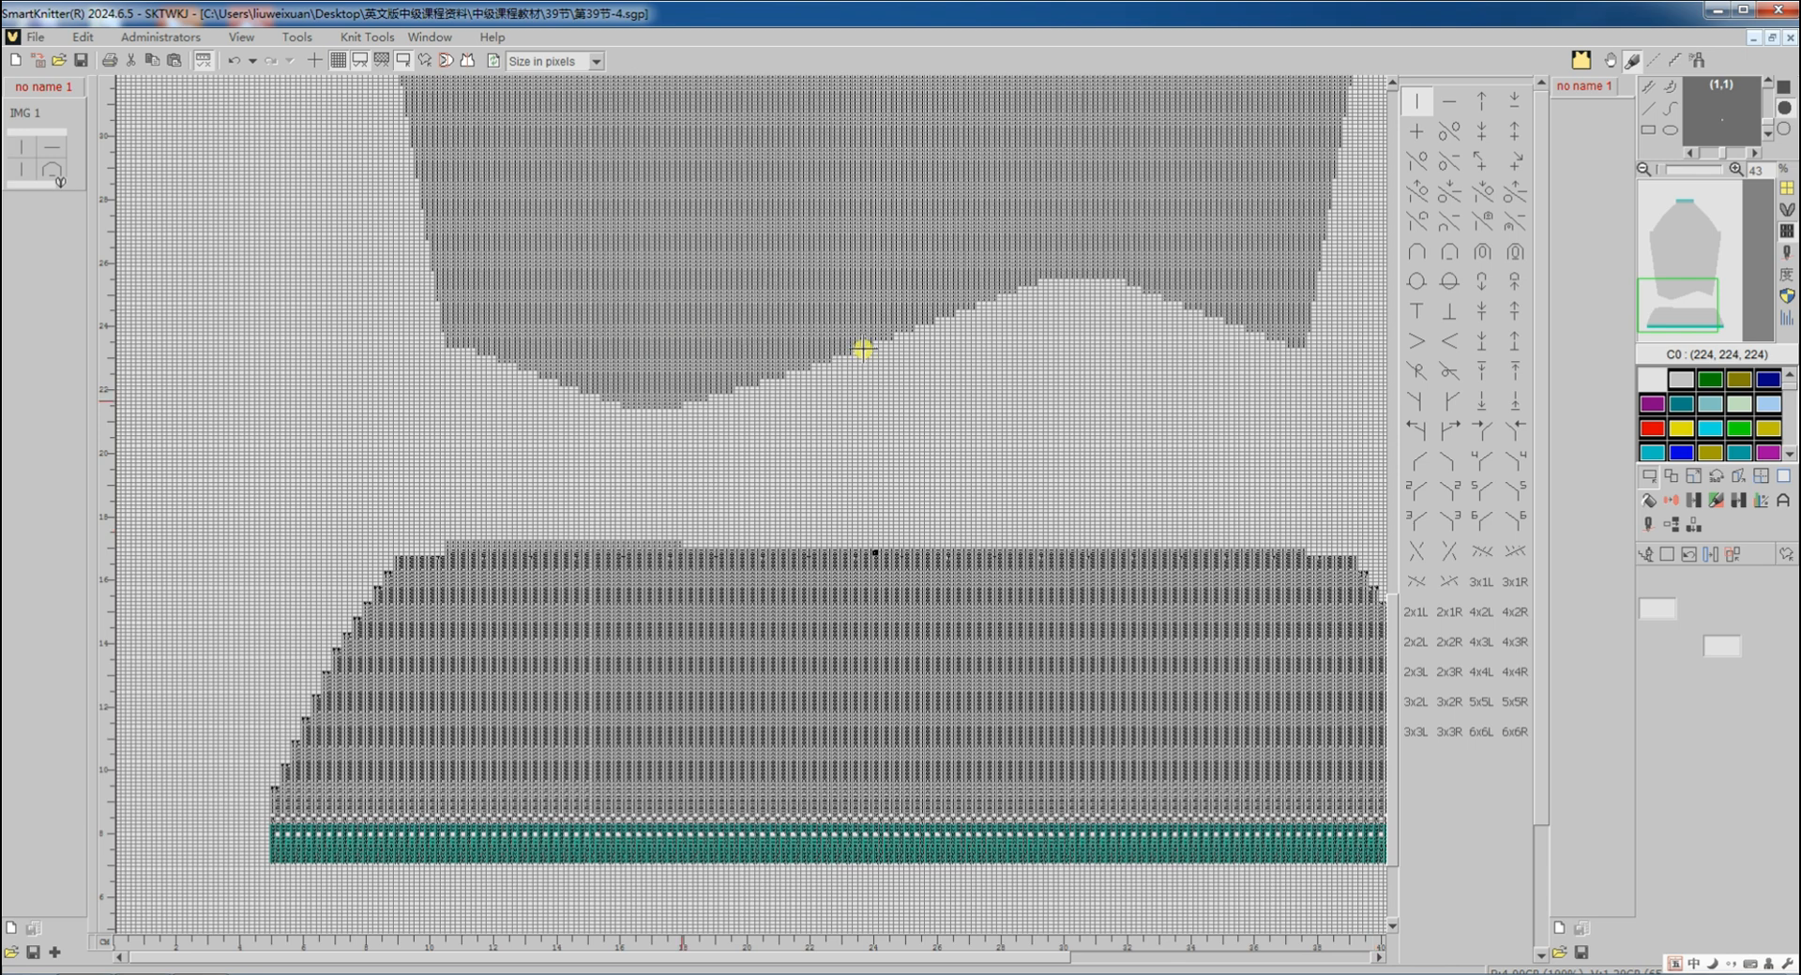
pyautogui.scroll(3, 864, 348)
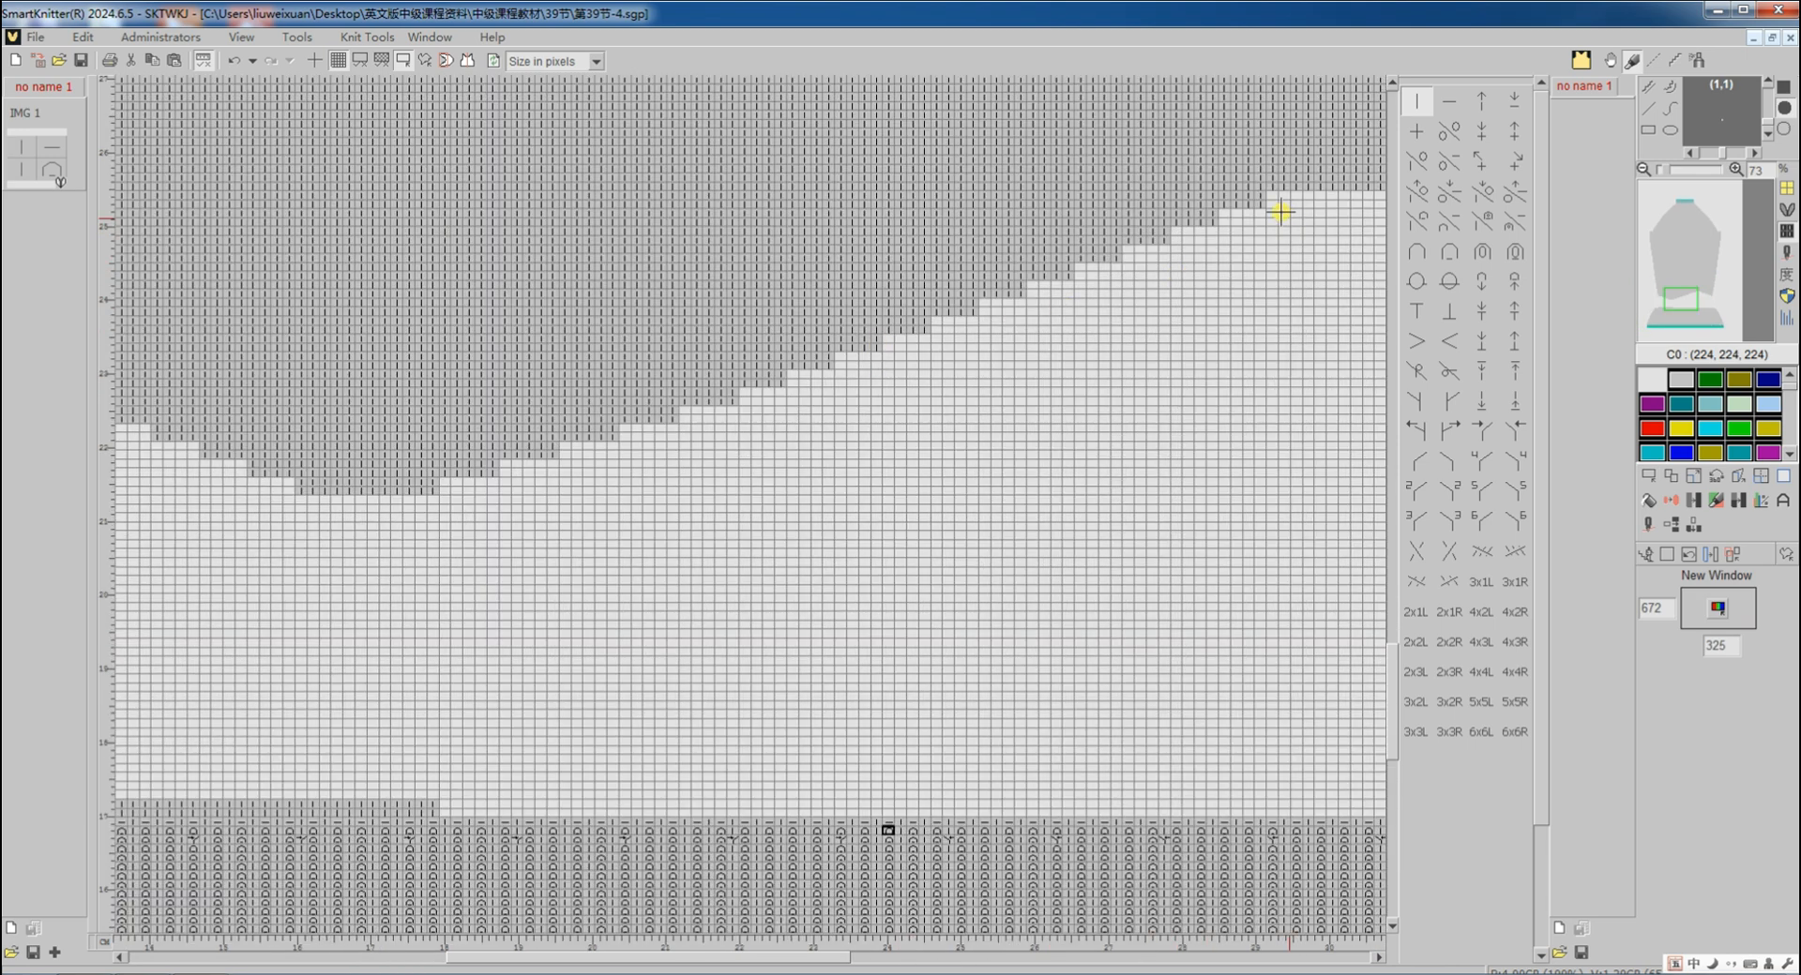
pyautogui.moveTo(1263, 196); pyautogui.dragTo(1616, 279)
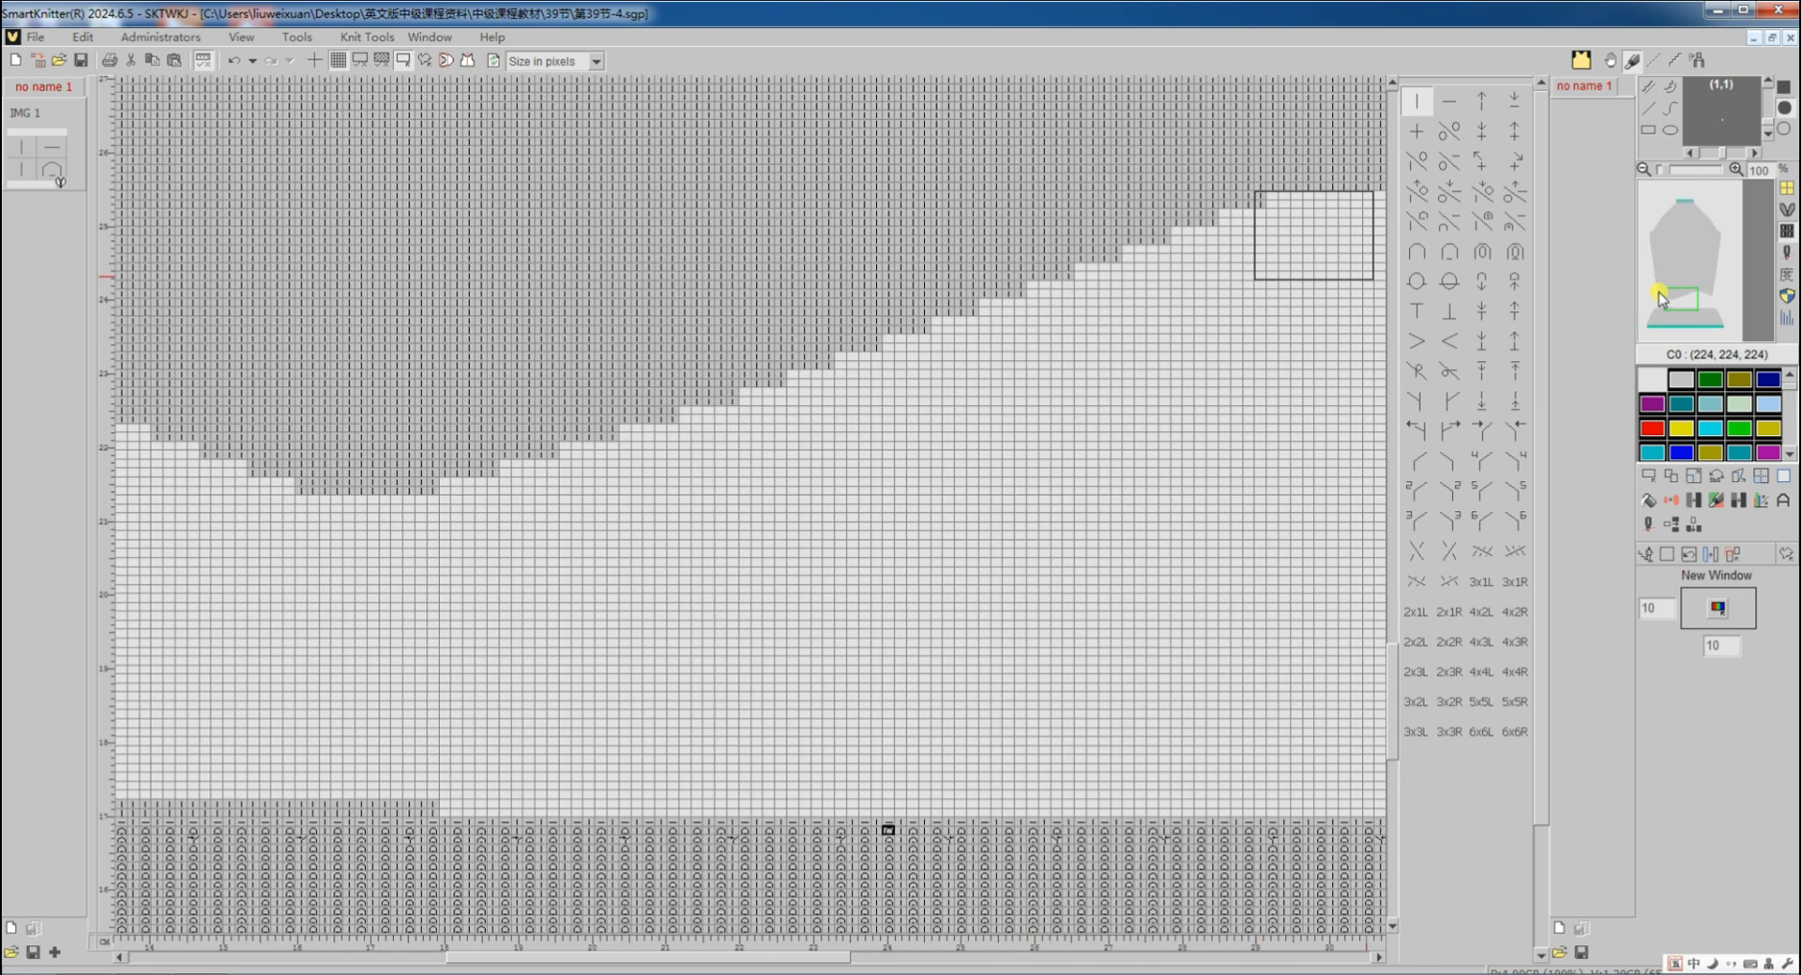
pyautogui.click(1657, 289)
pyautogui.scroll(-3, 691, 598)
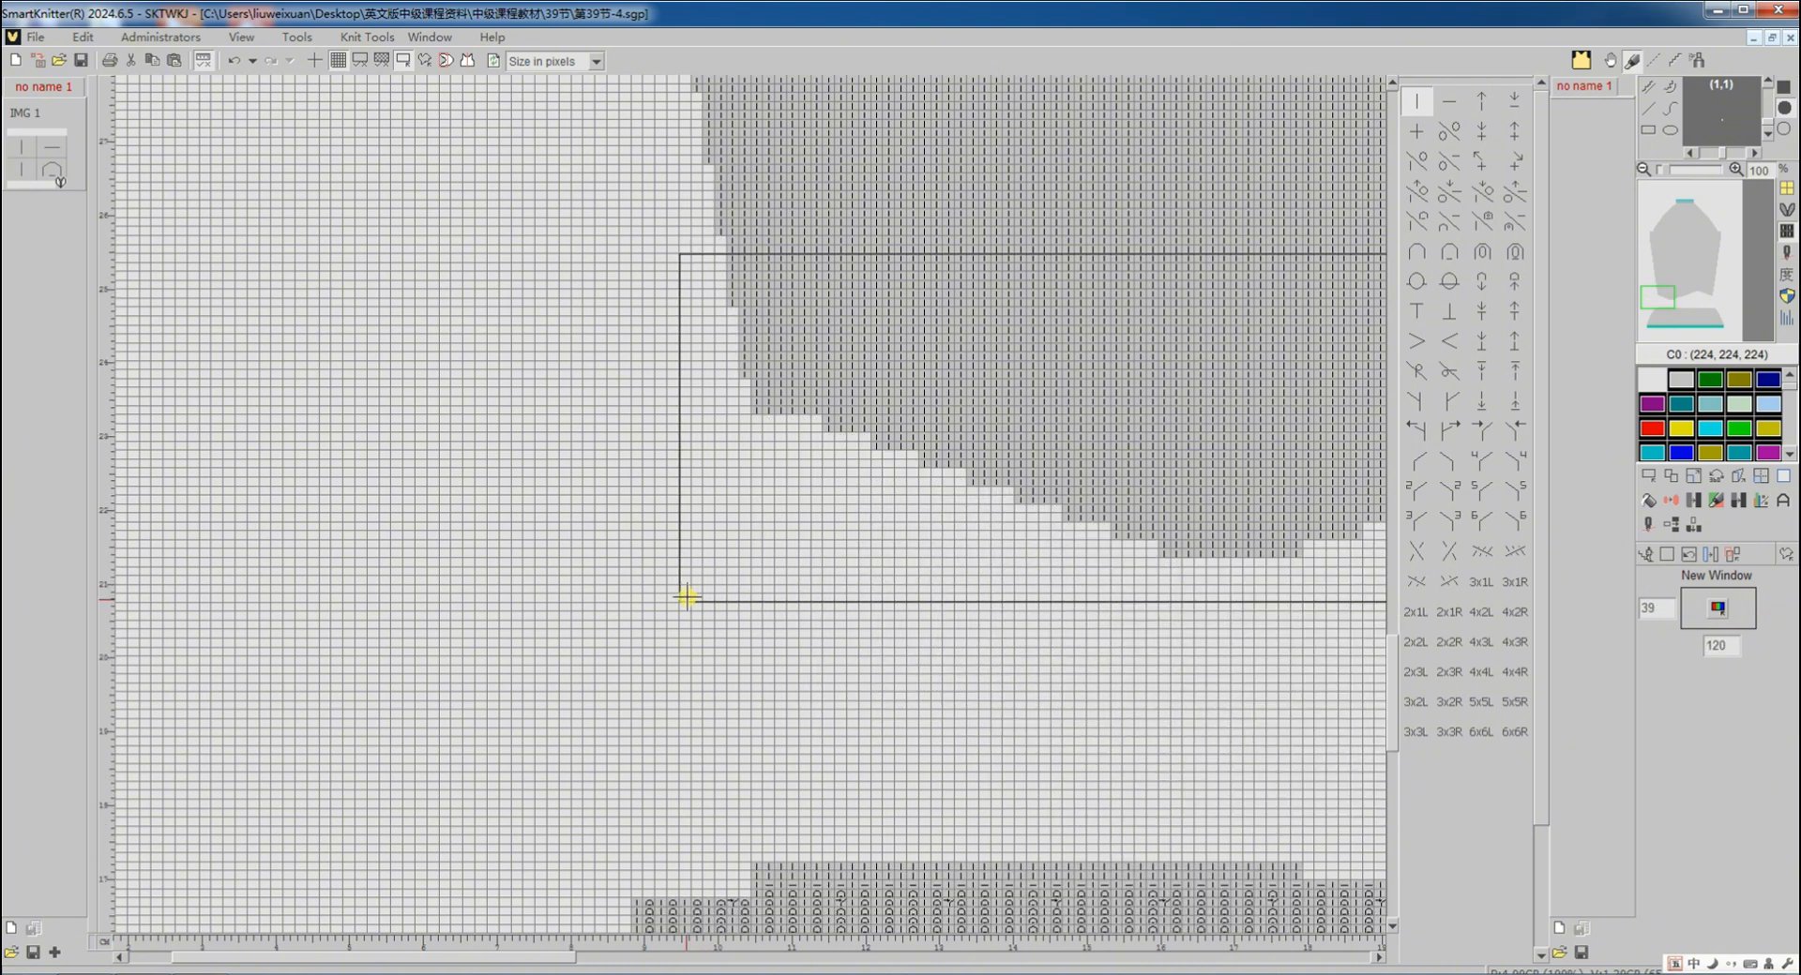
pyautogui.click(658, 554)
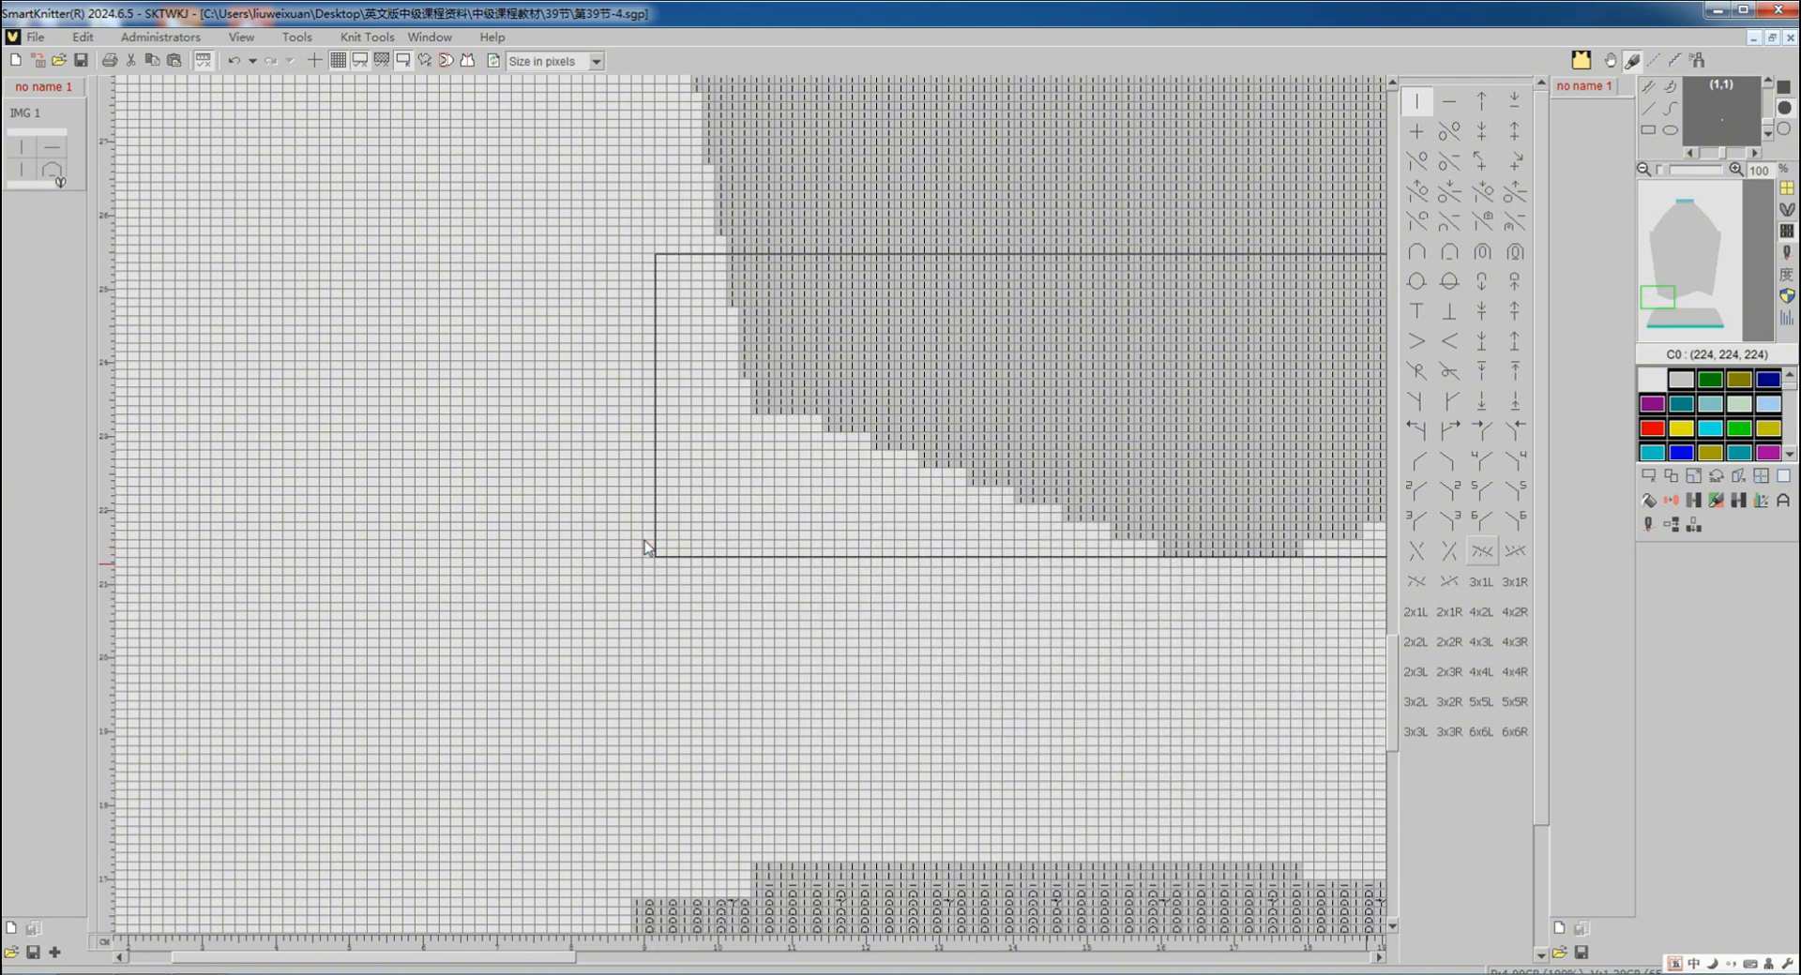
# Copy the selected 123 by 34 section directly below itself onto the filled courses, and clear the original area
pyautogui.click(1674, 479)
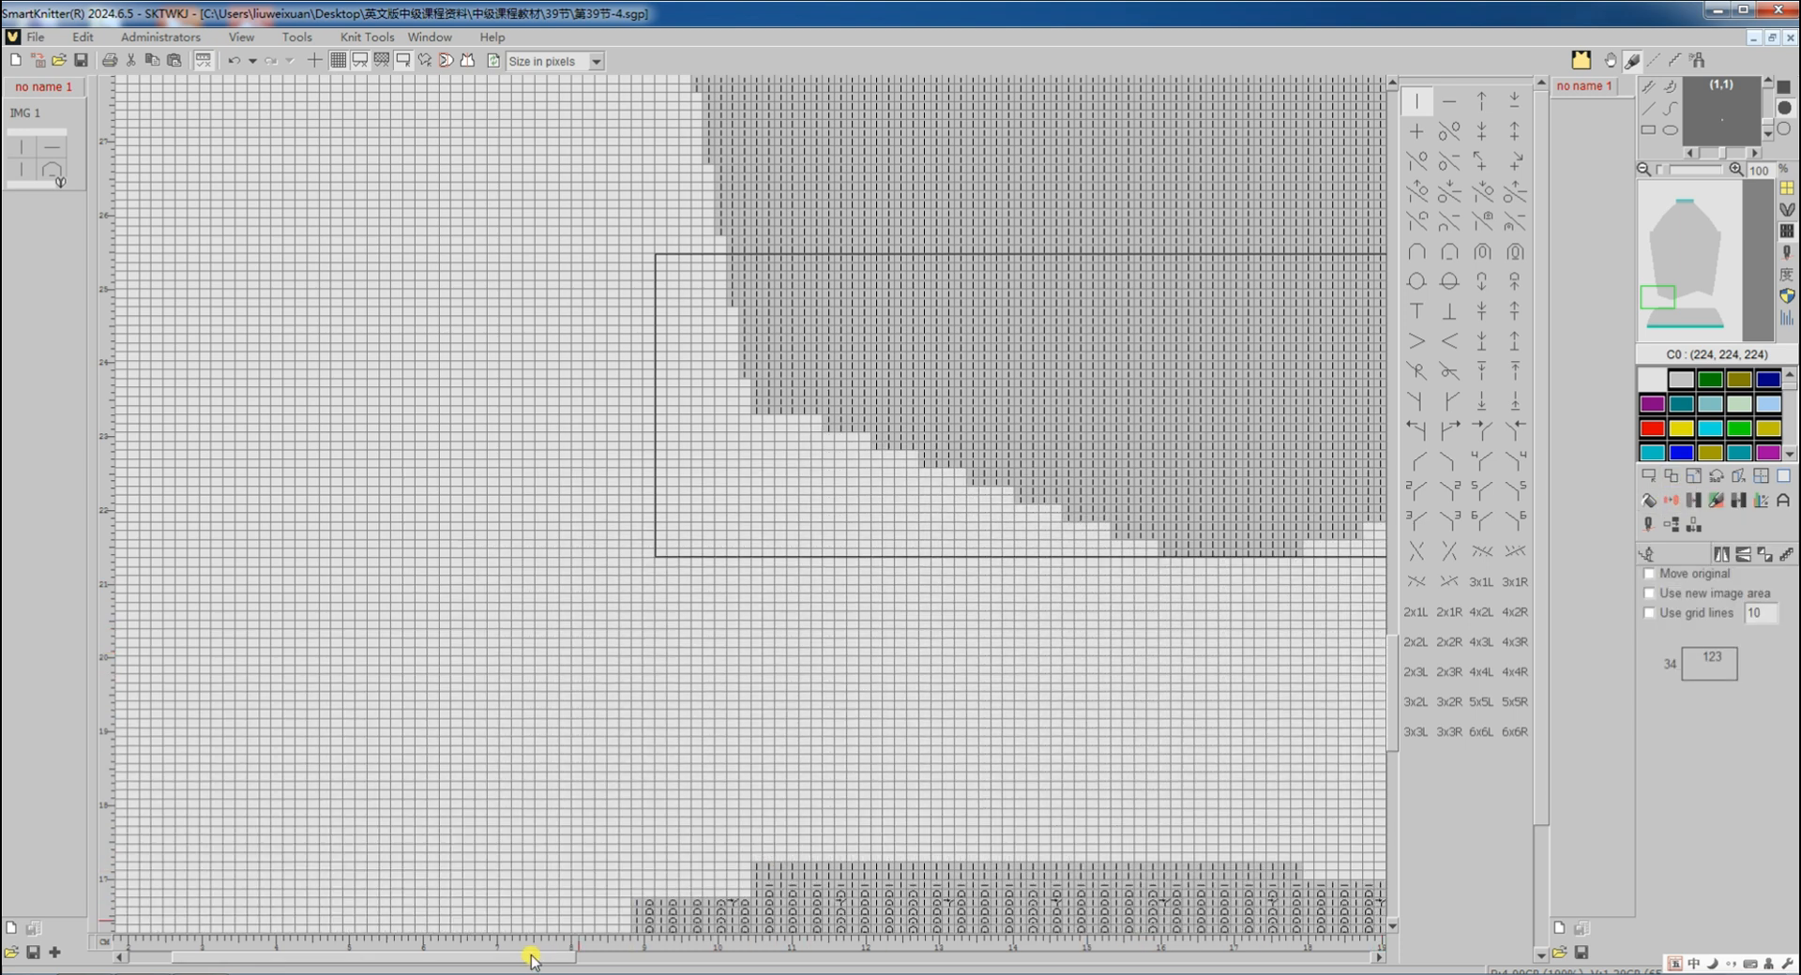
pyautogui.moveTo(531, 958); pyautogui.dragTo(658, 958)
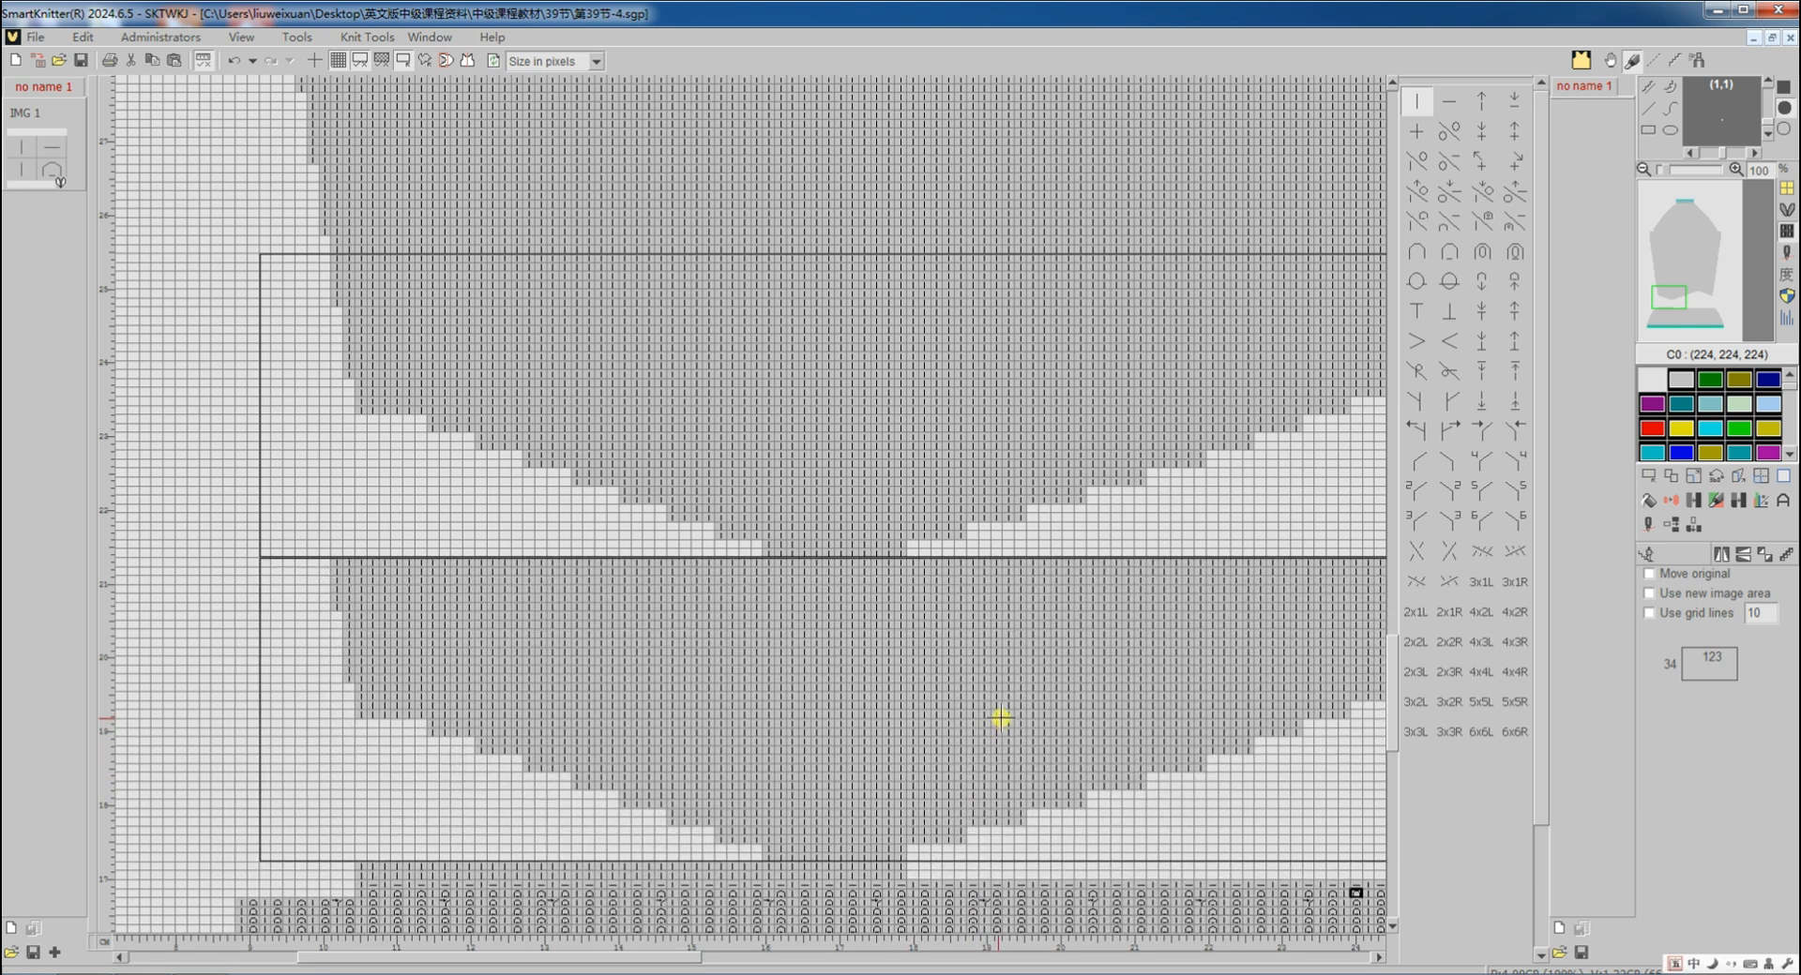
pyautogui.click(1001, 718)
pyautogui.click(1782, 478)
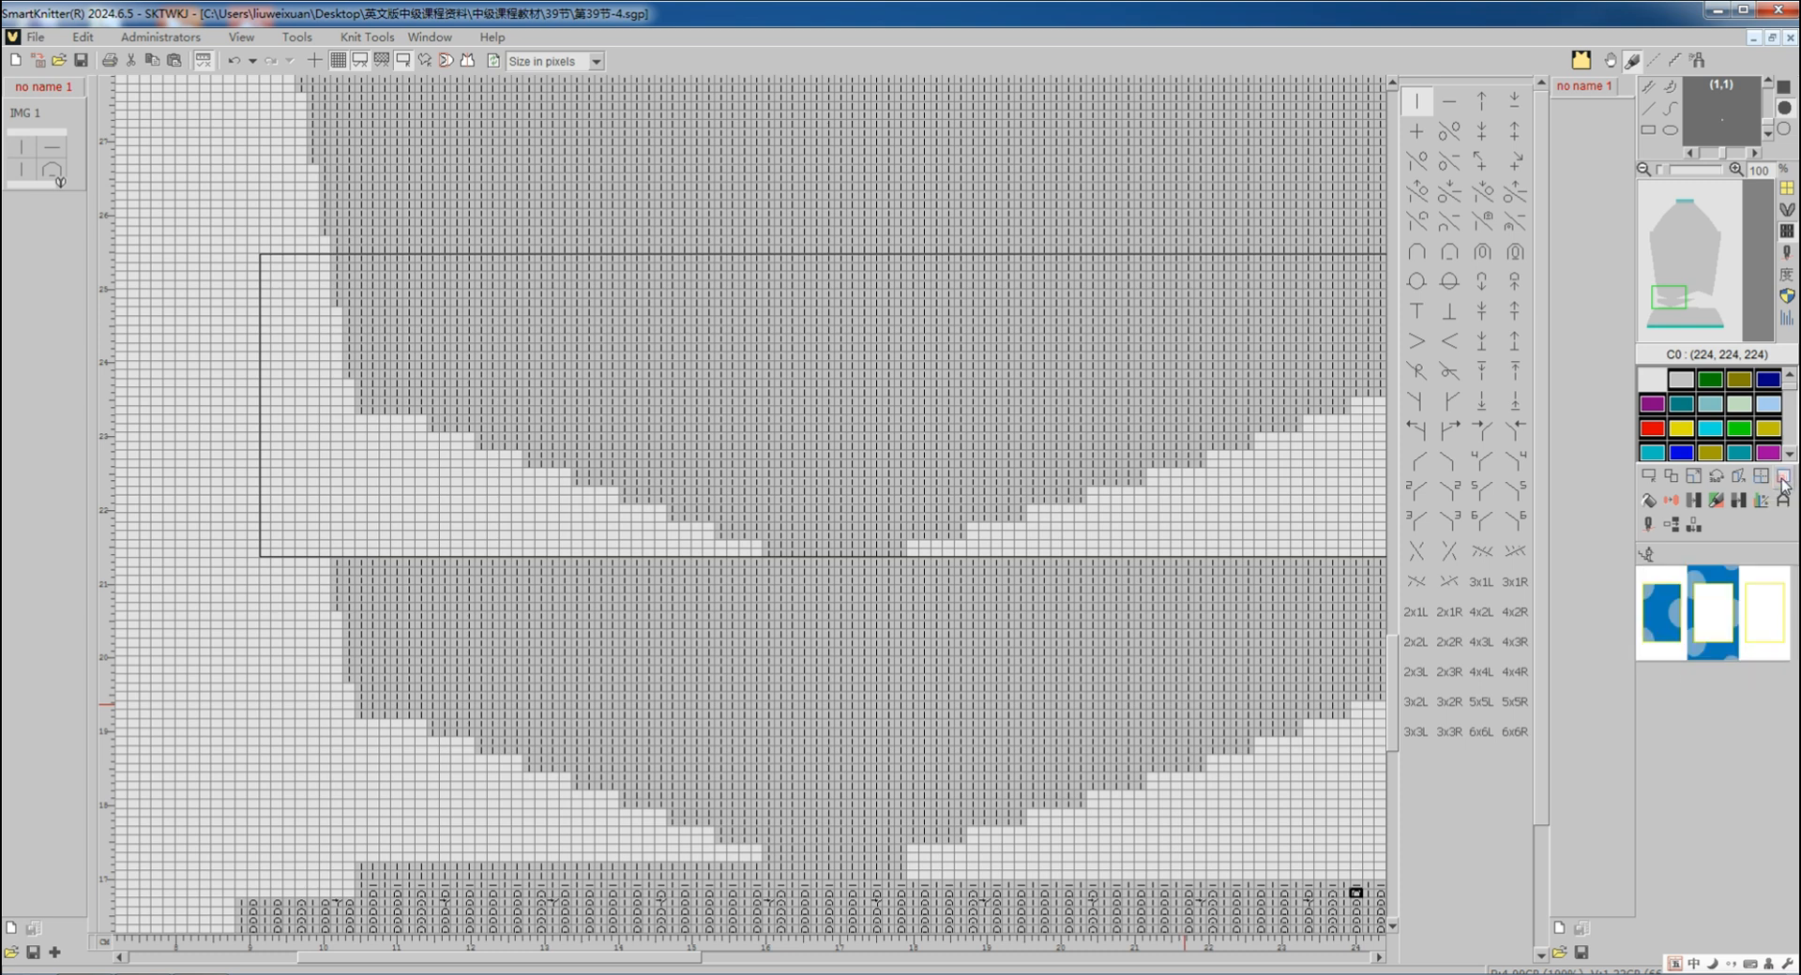
pyautogui.click(1716, 615)
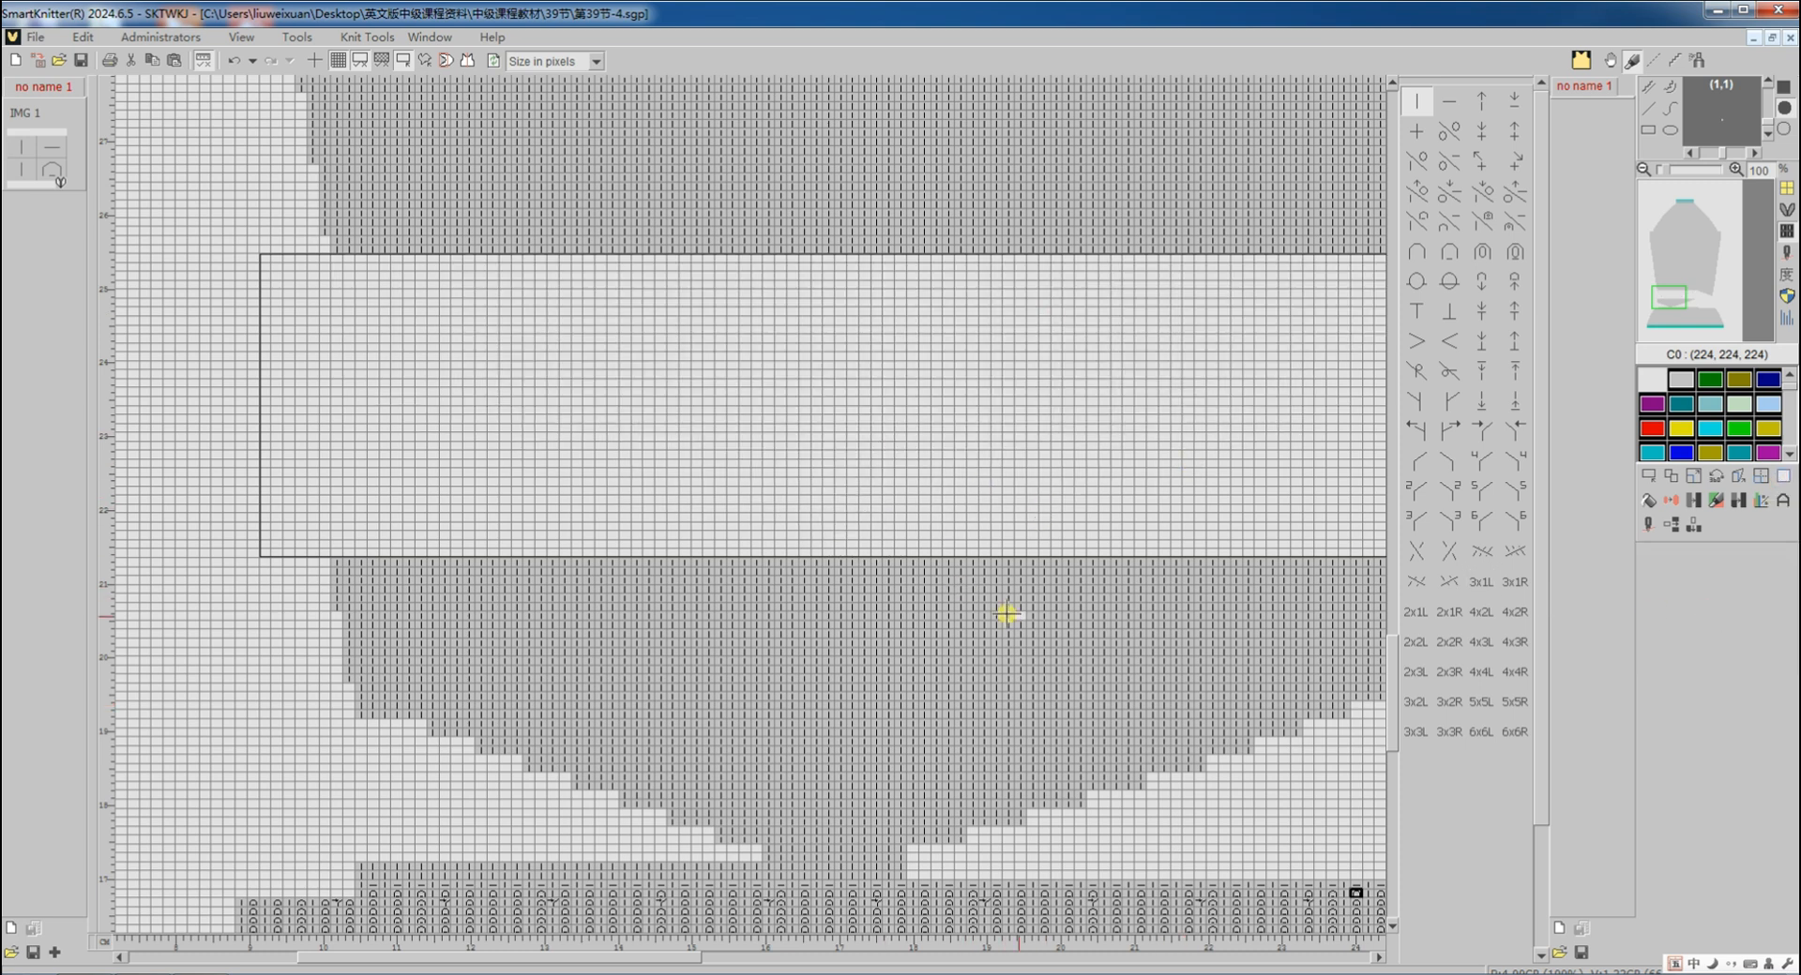
# Select the sloping part of the copied section, 69 stitches by 32 courses, and copy it one course lower
pyautogui.click(1647, 479)
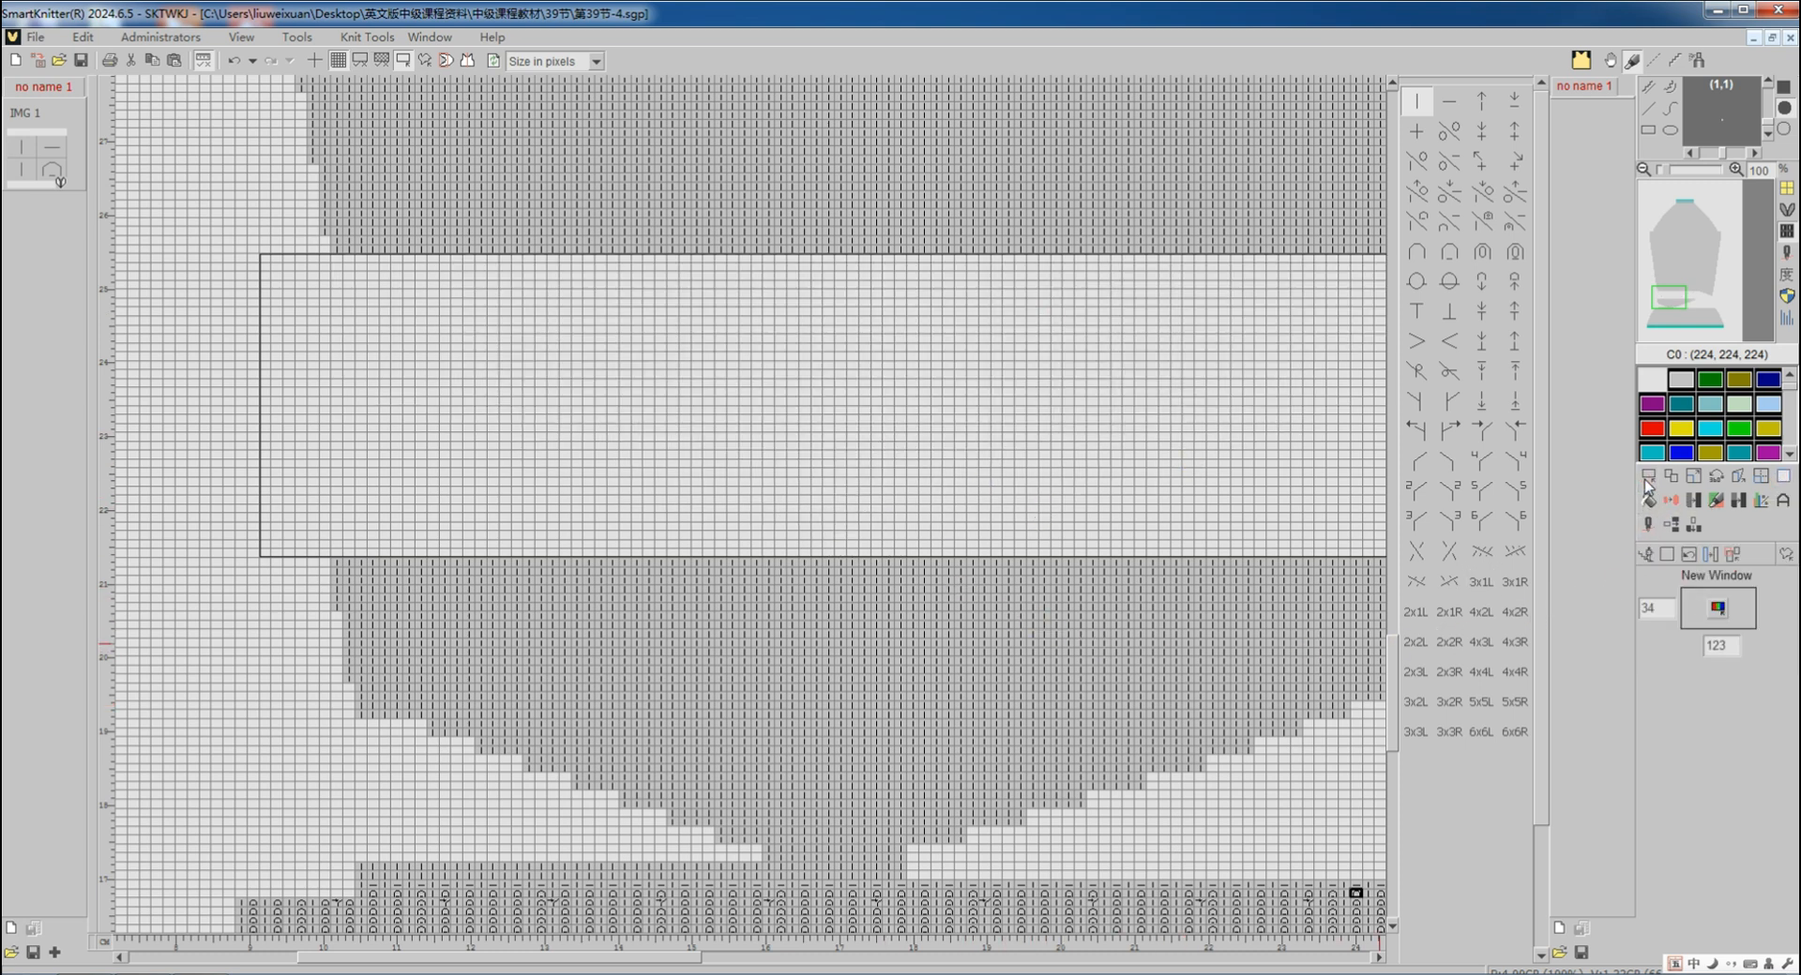
pyautogui.click(1667, 557)
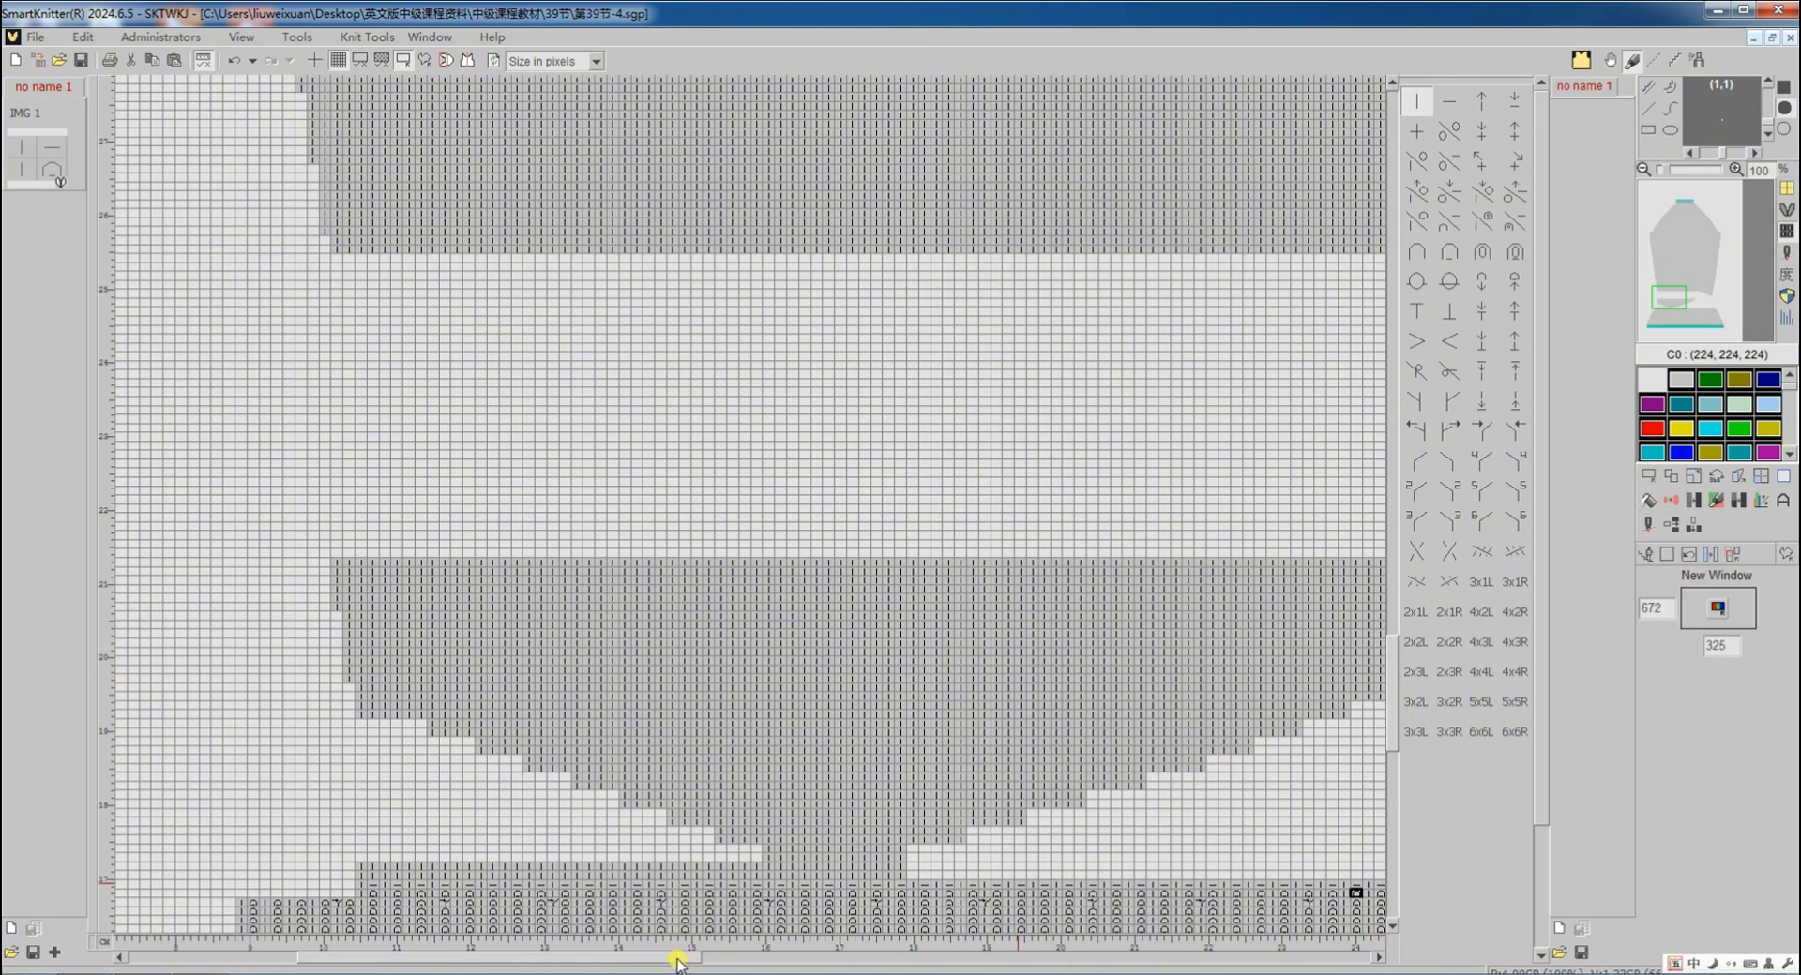
pyautogui.moveTo(679, 958); pyautogui.dragTo(858, 958)
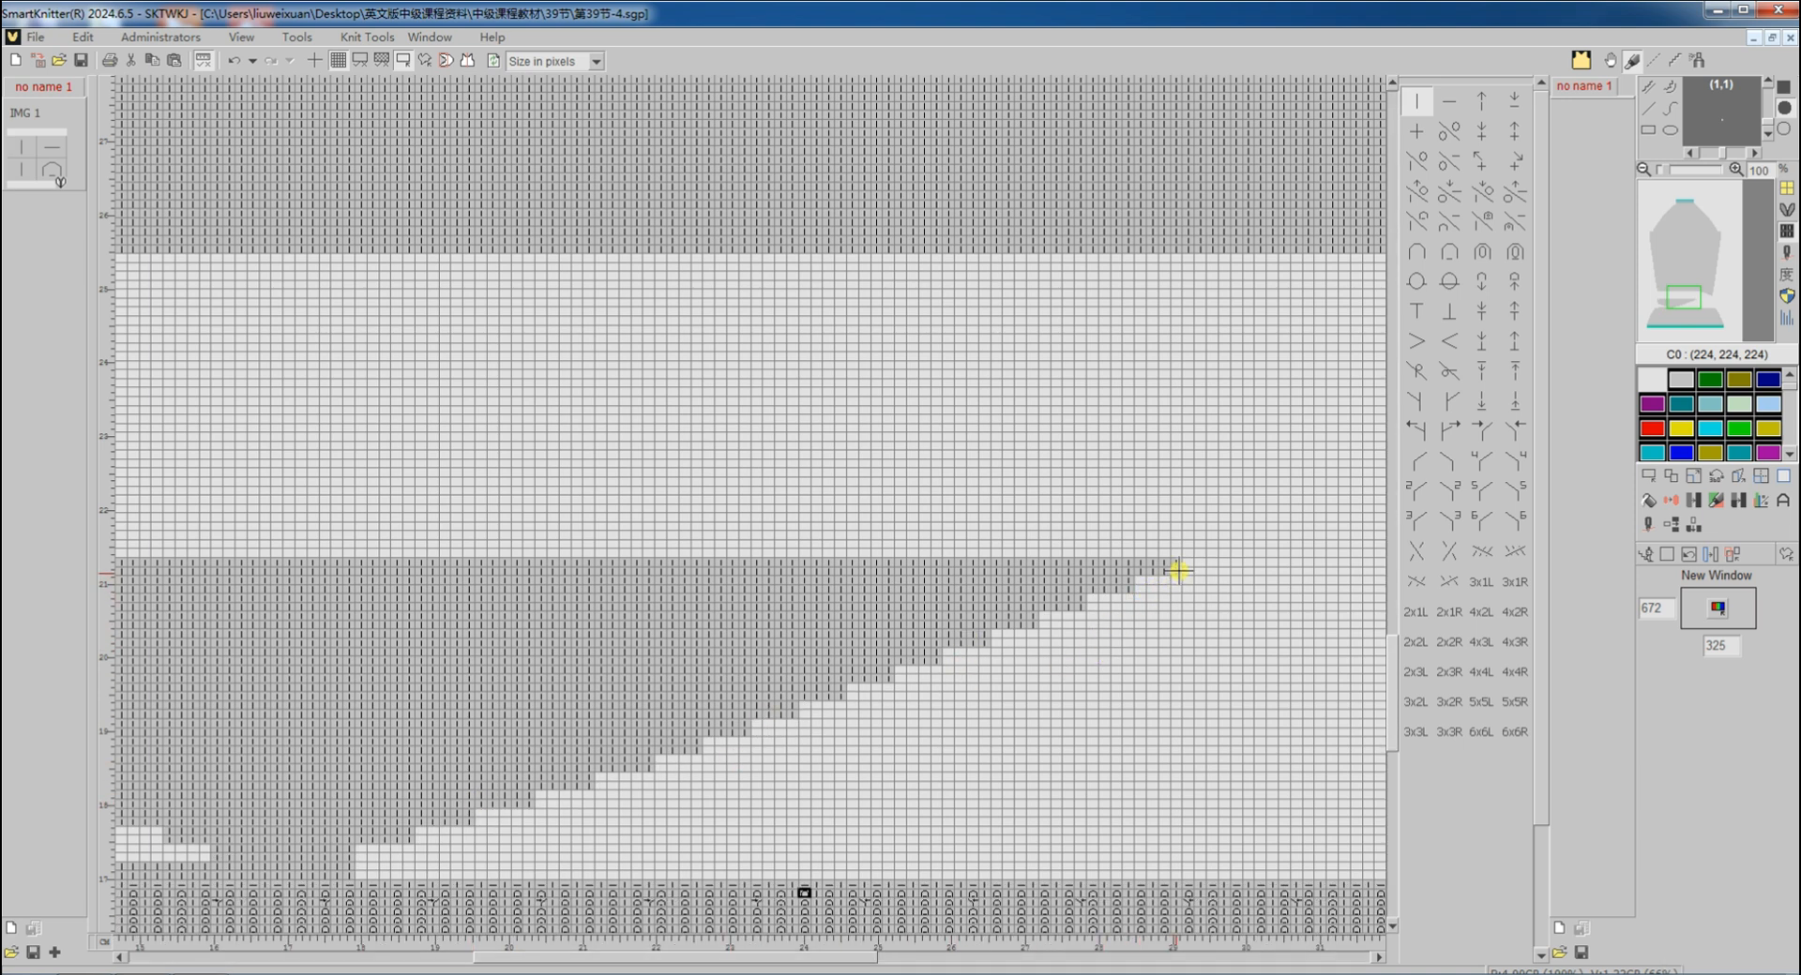
pyautogui.moveTo(1181, 567); pyautogui.dragTo(366, 837)
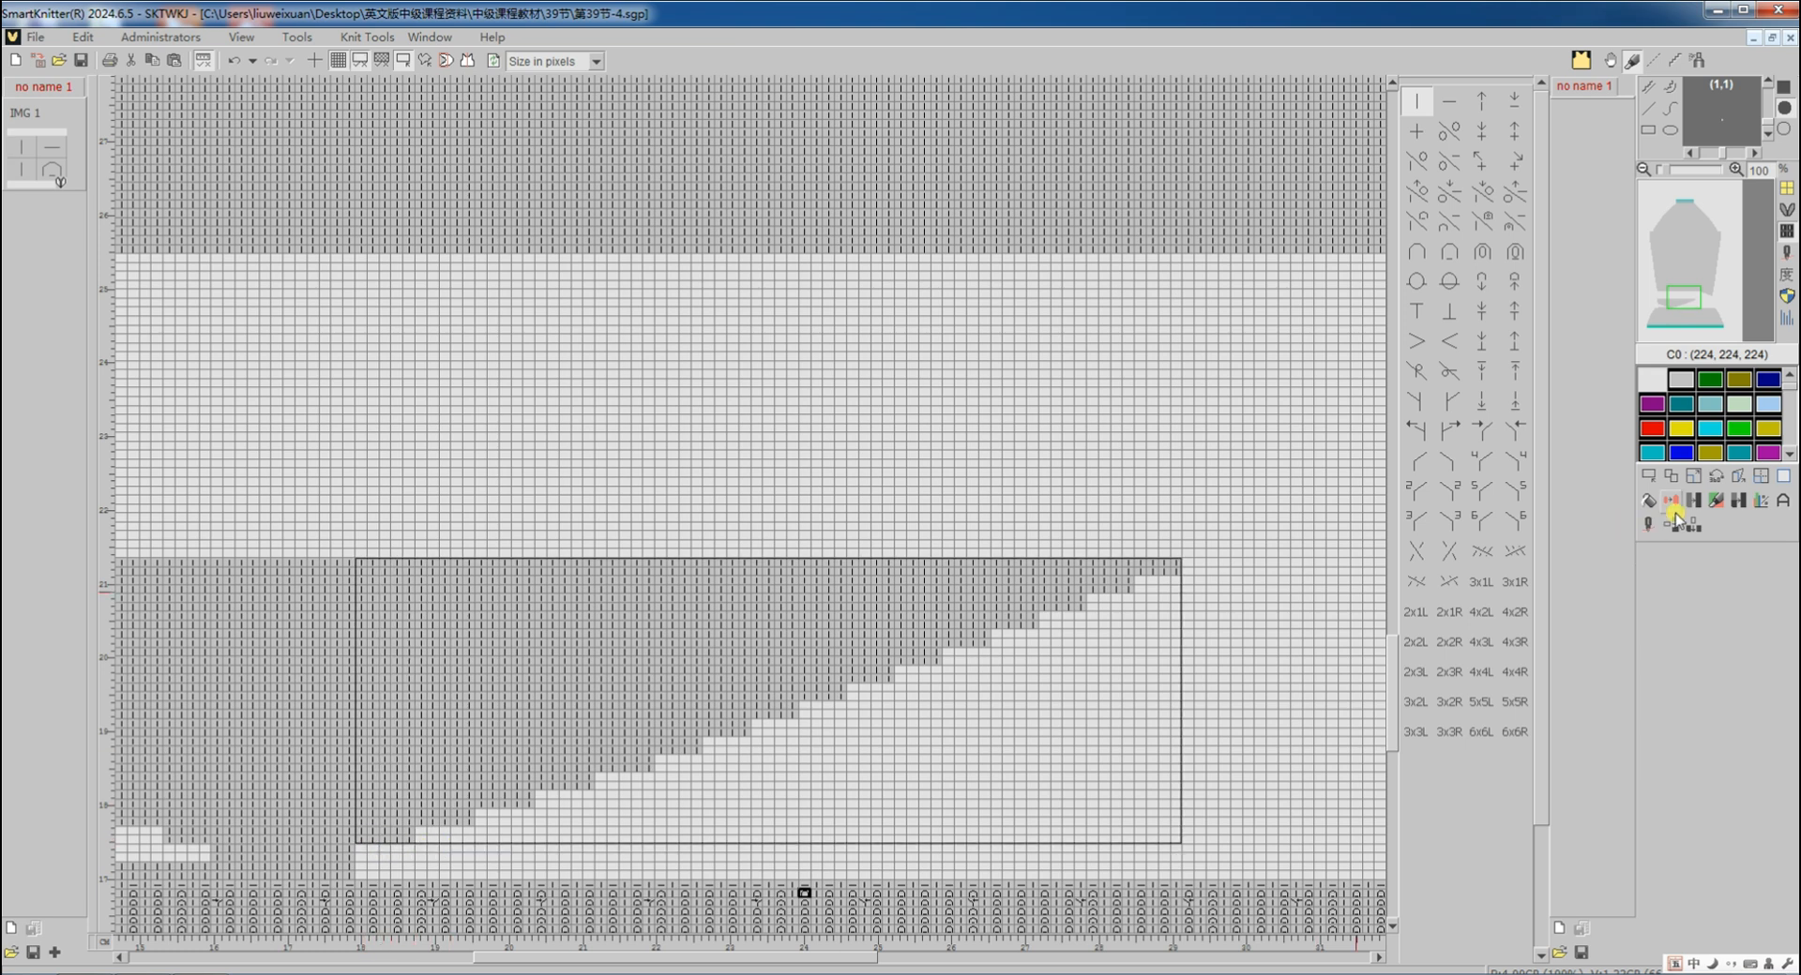
pyautogui.click(1673, 477)
pyautogui.moveTo(797, 730); pyautogui.dragTo(767, 718)
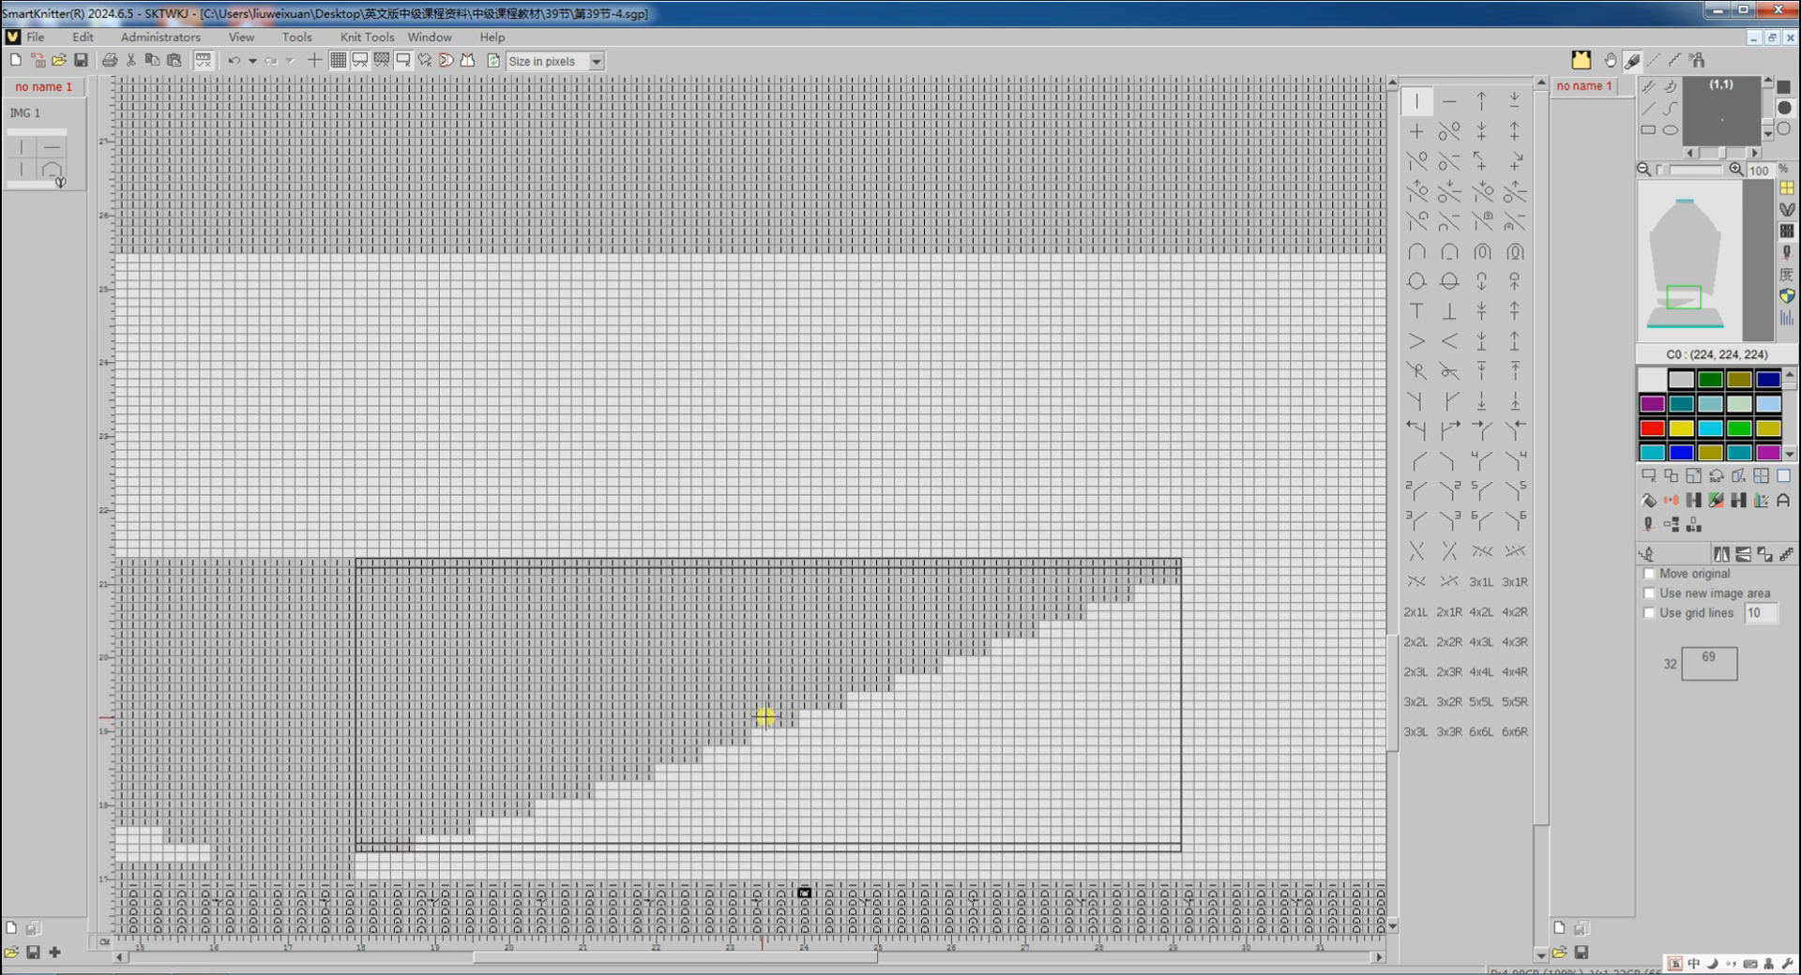
pyautogui.click(769, 713)
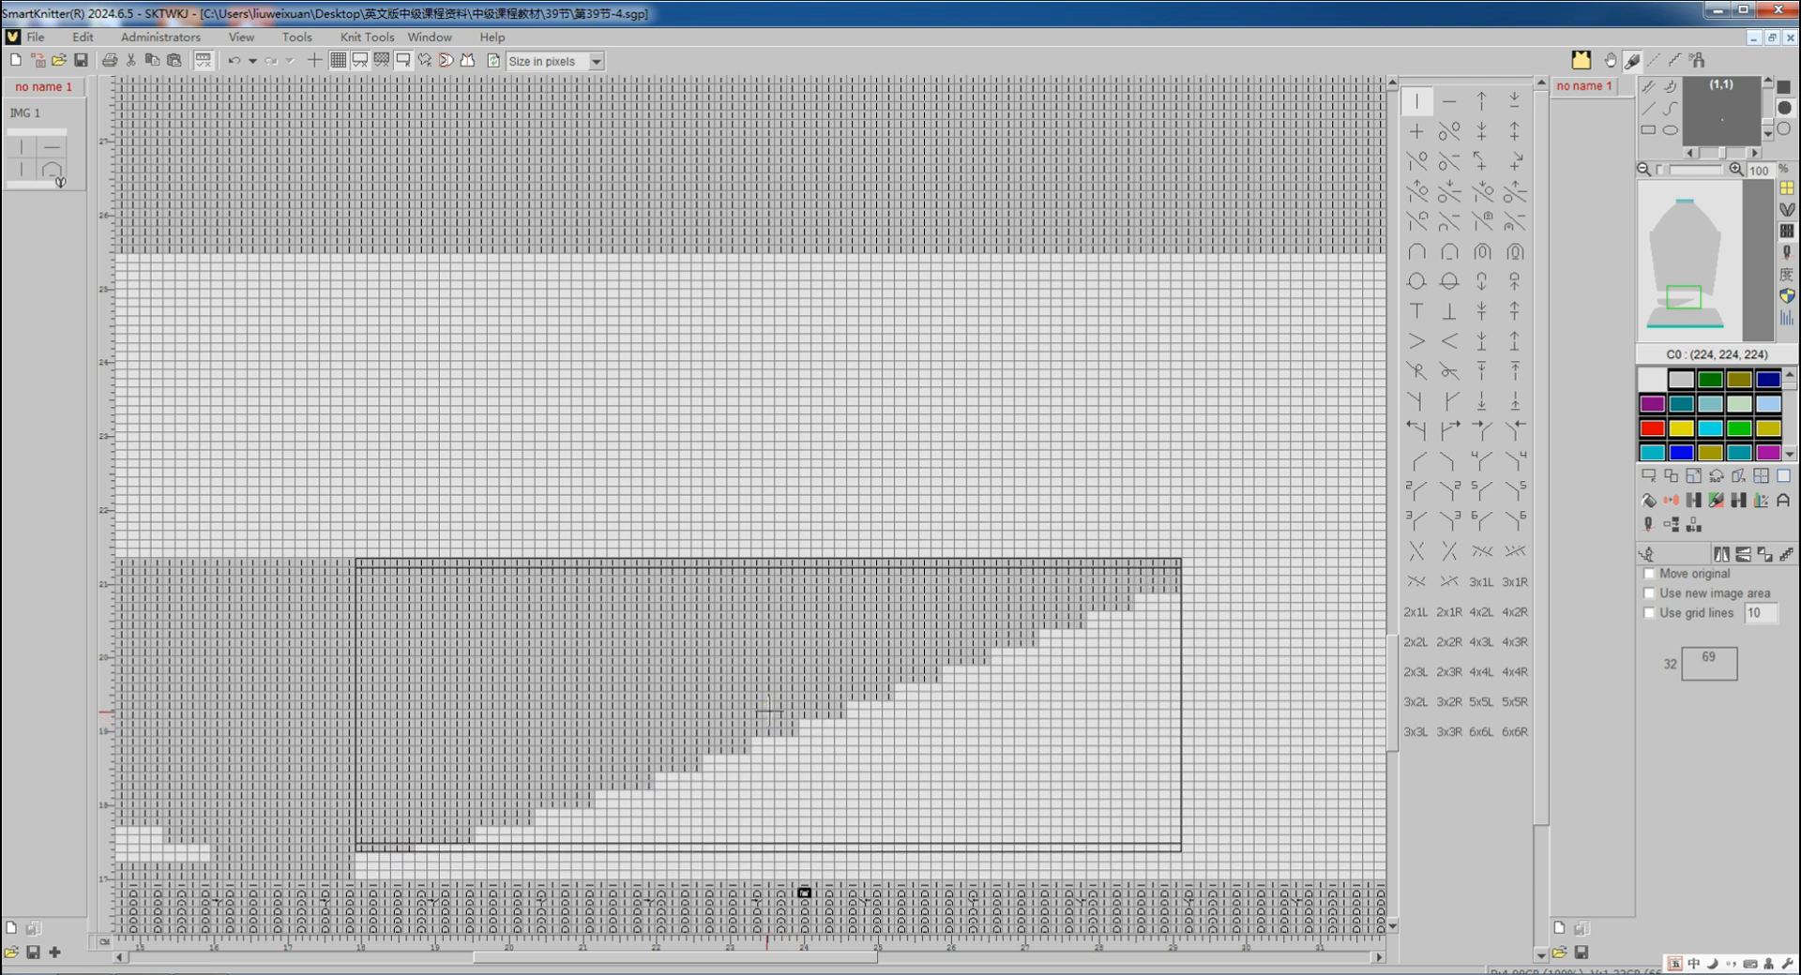
pyautogui.rightClick(769, 713)
# Draw a single grey front knit course from the top end of the slope to below the upper body's lower right corner
pyautogui.click(816, 724)
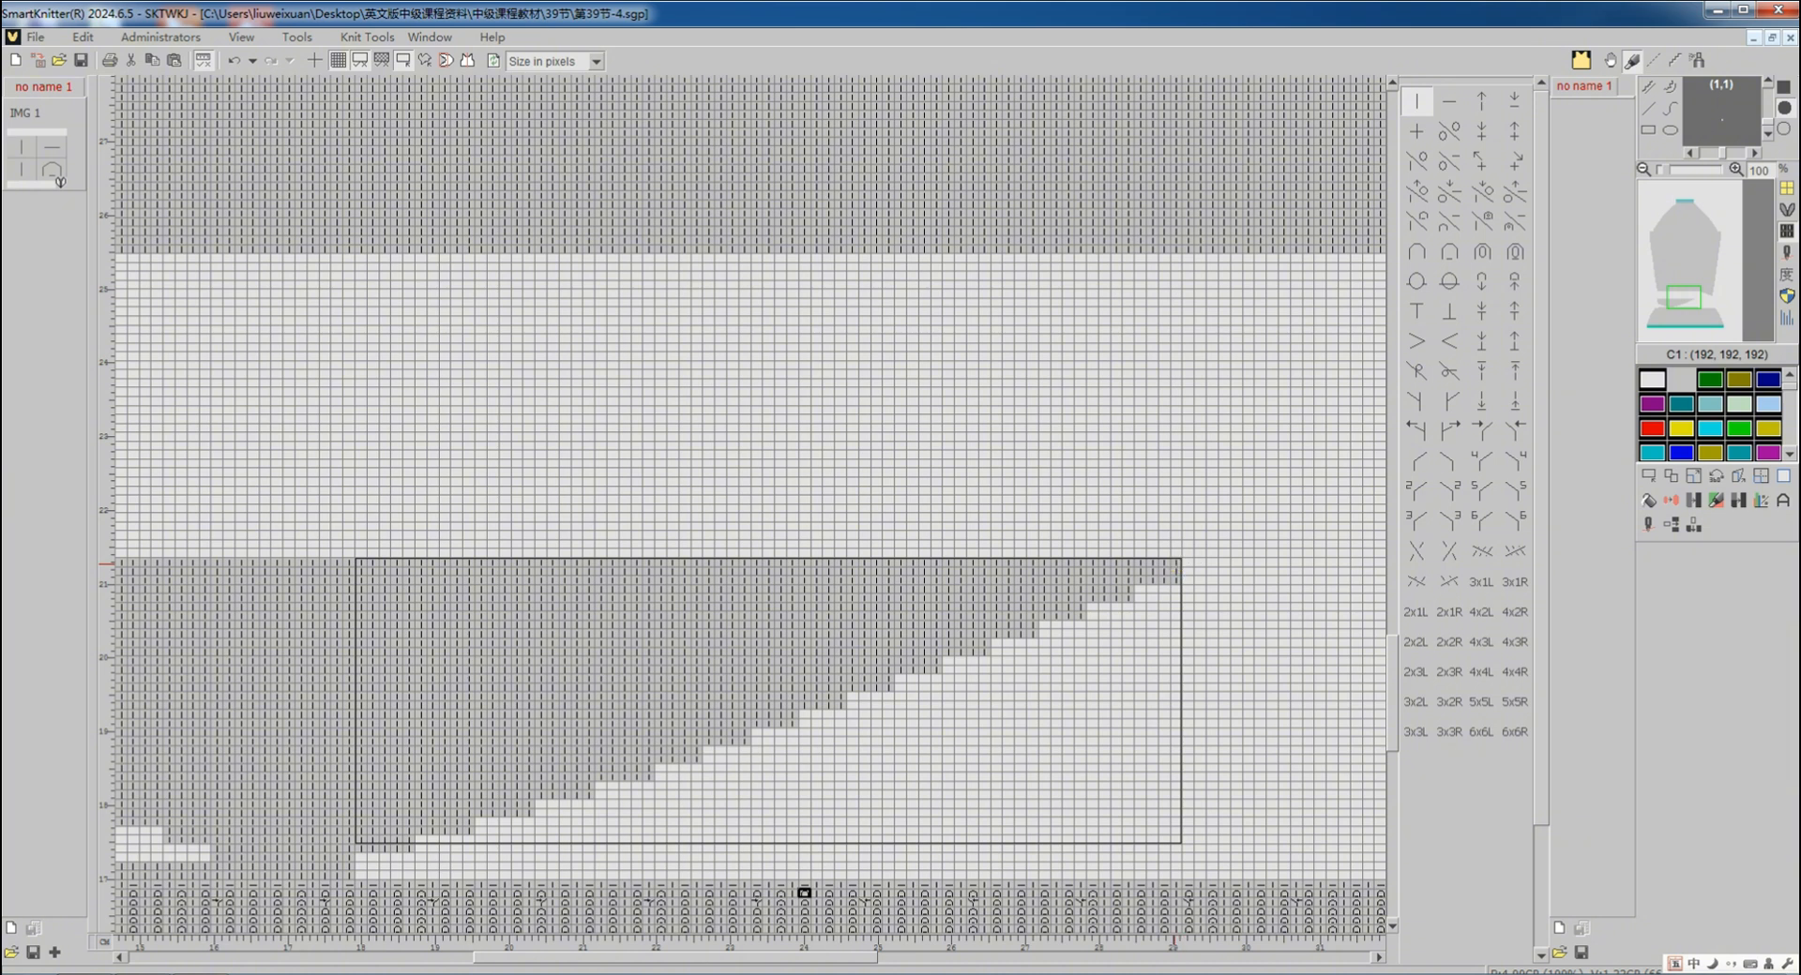
pyautogui.click(1188, 563)
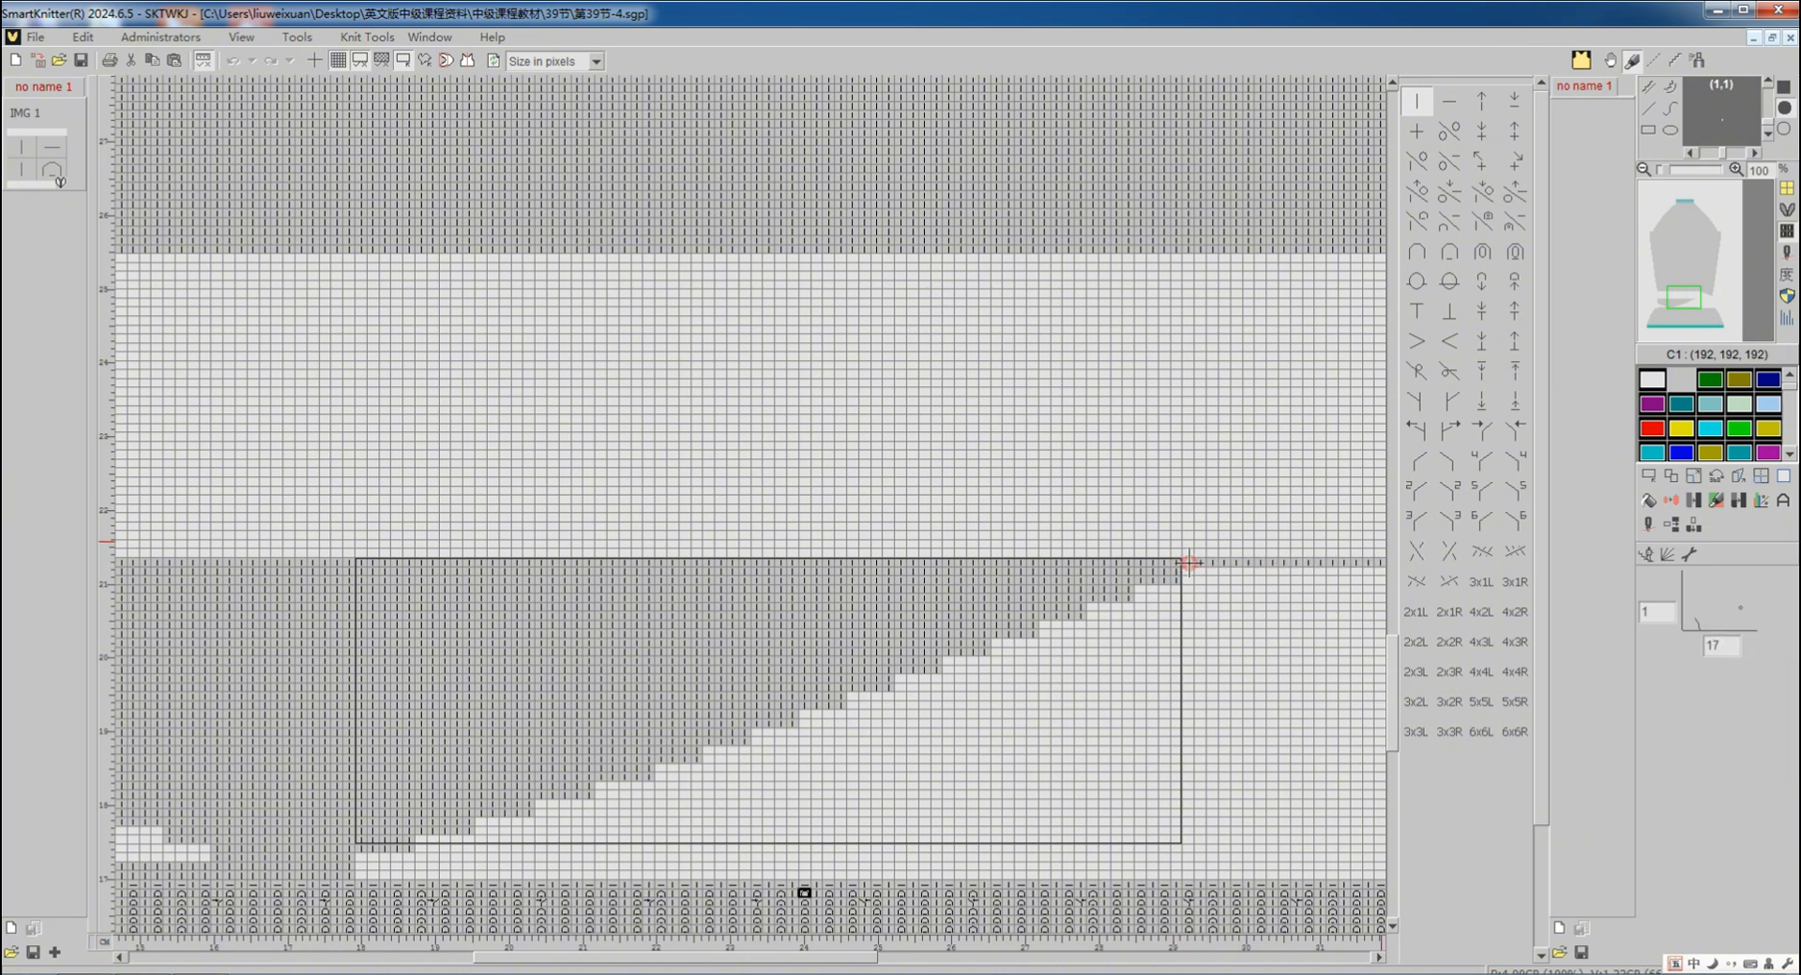
pyautogui.click(1710, 301)
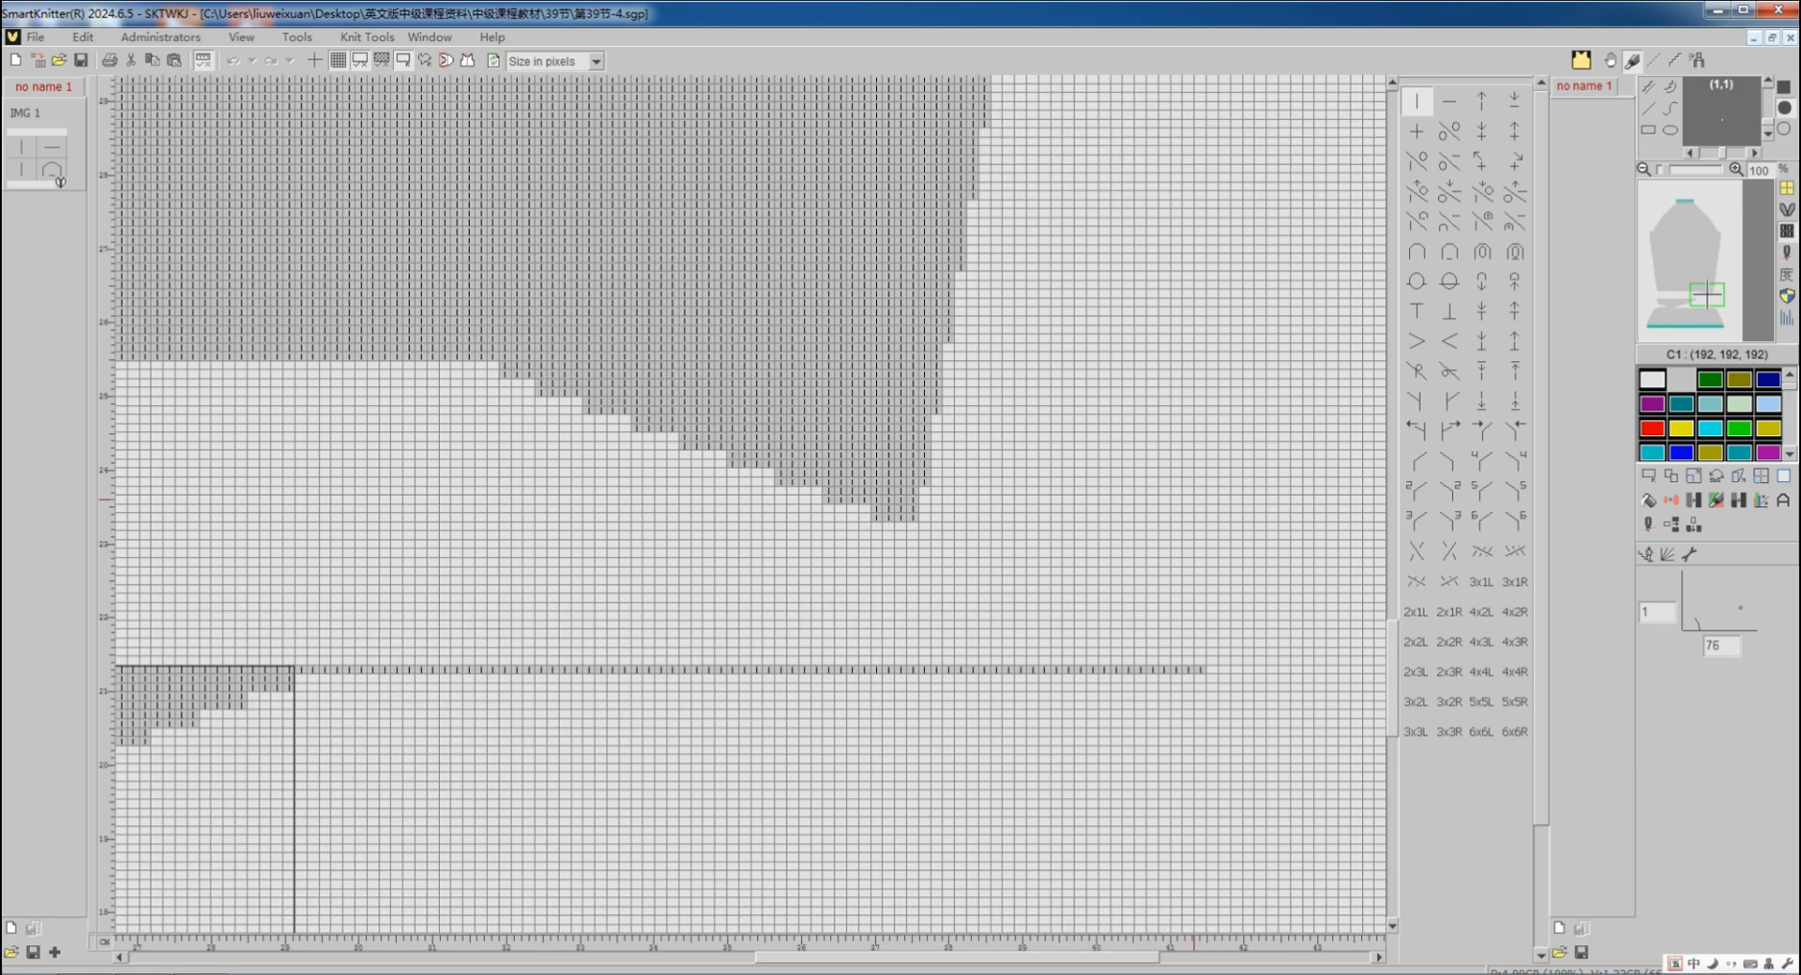
pyautogui.click(913, 657)
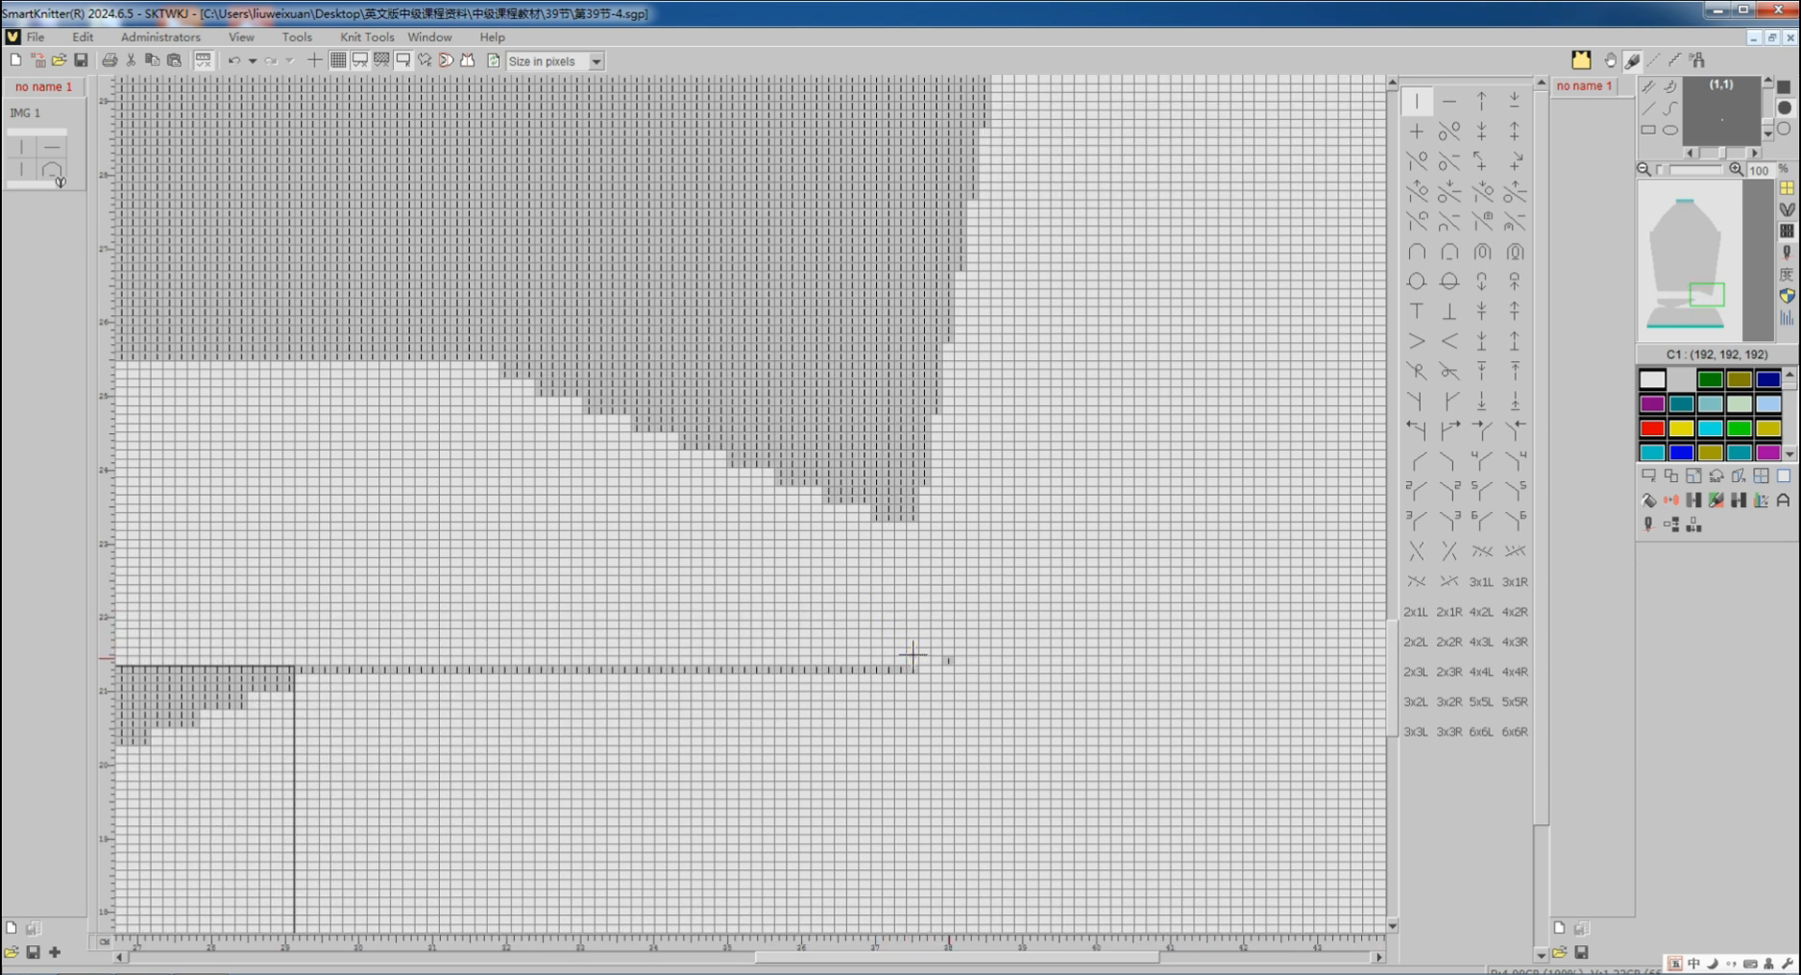
# Delete the blank horizontal lines between the upper body's lower right corner and the single grey course, and clear the selection
pyautogui.click(1680, 529)
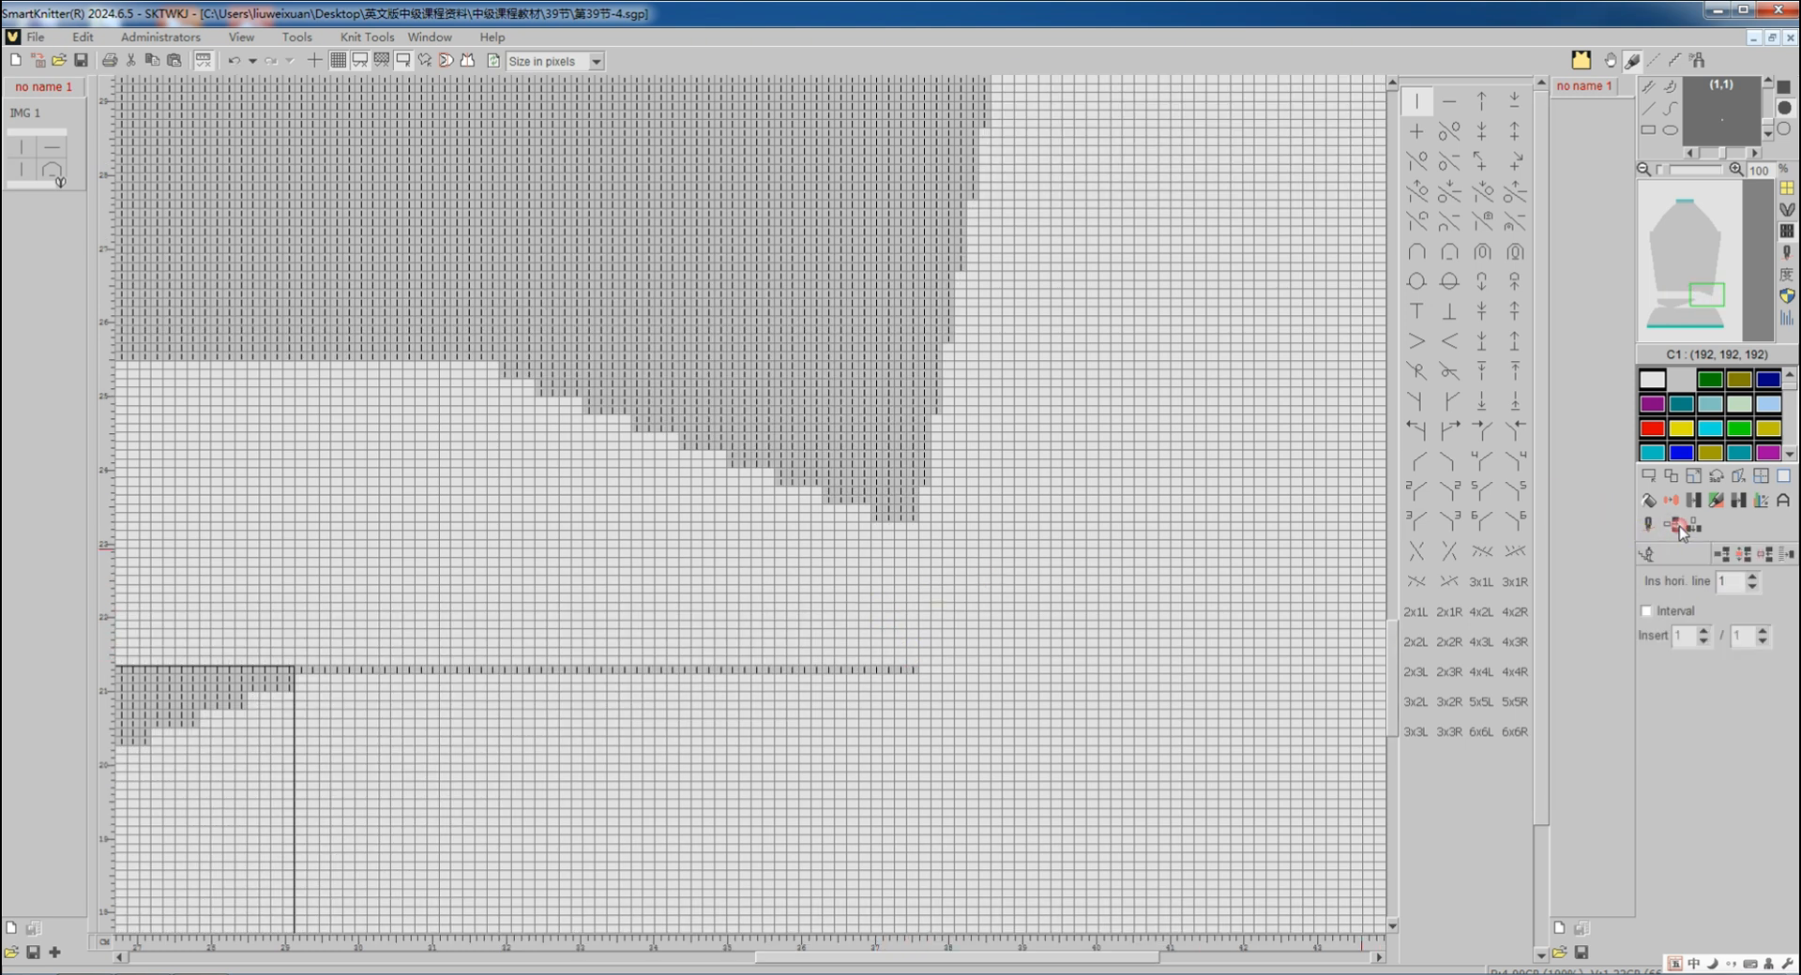
pyautogui.click(1764, 555)
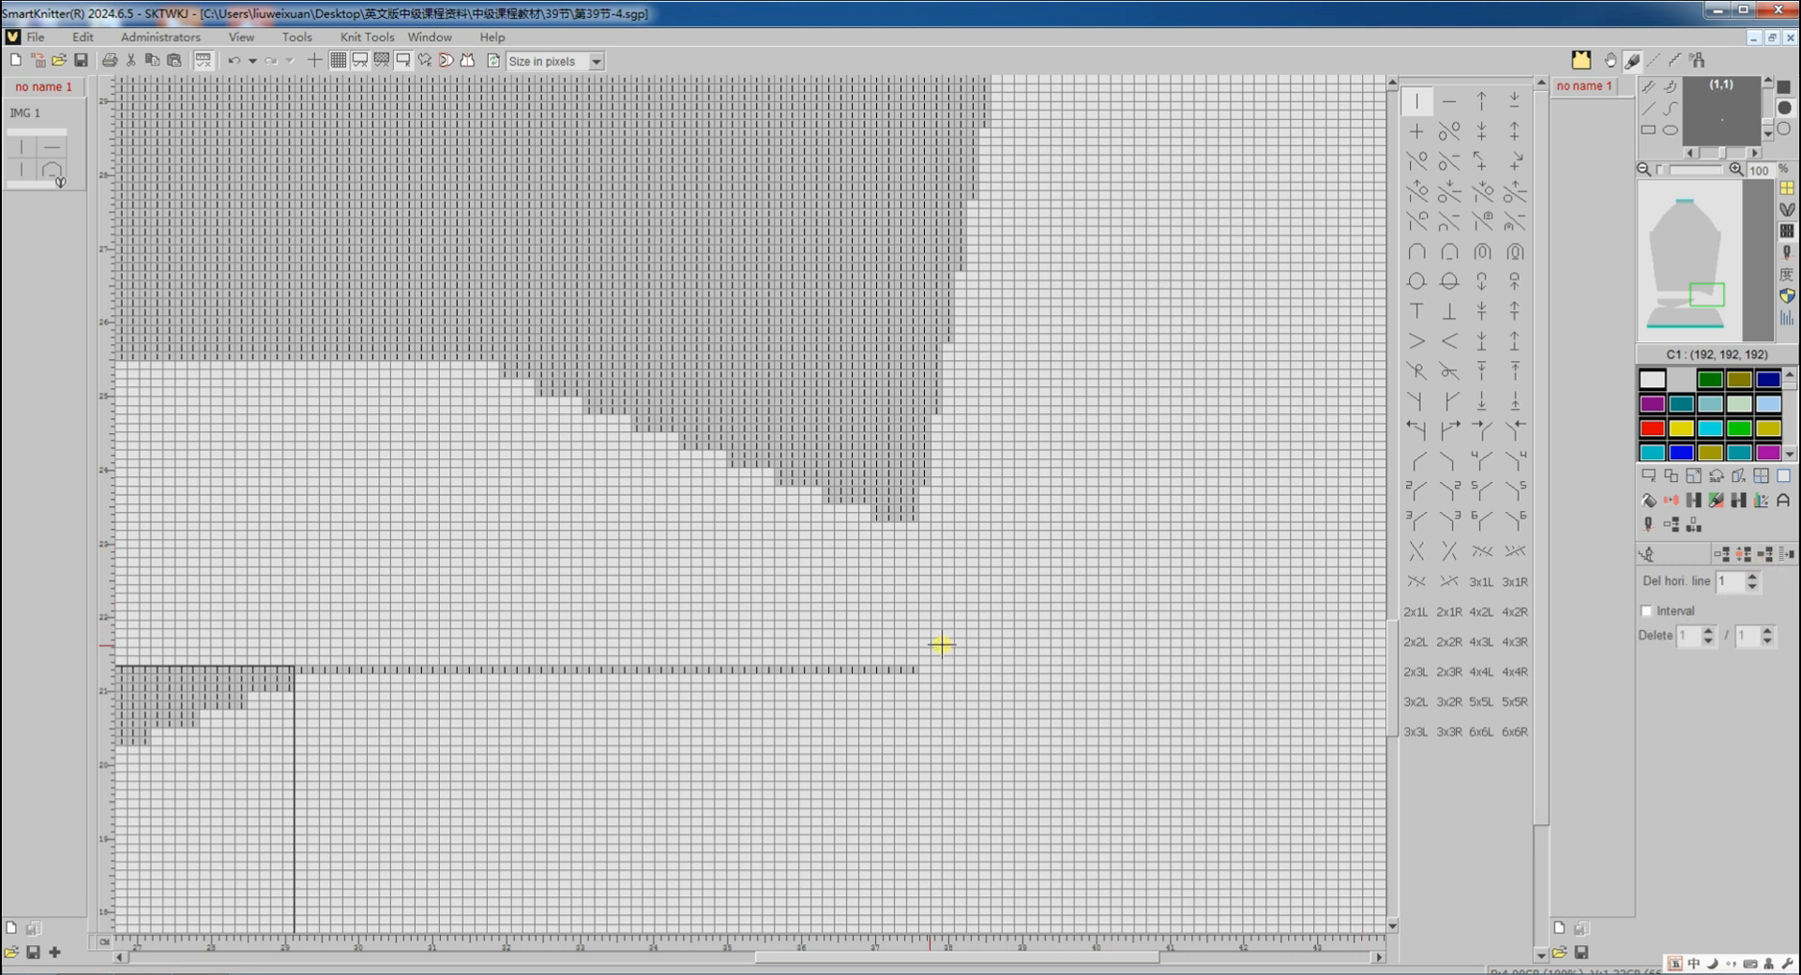
pyautogui.click(911, 580)
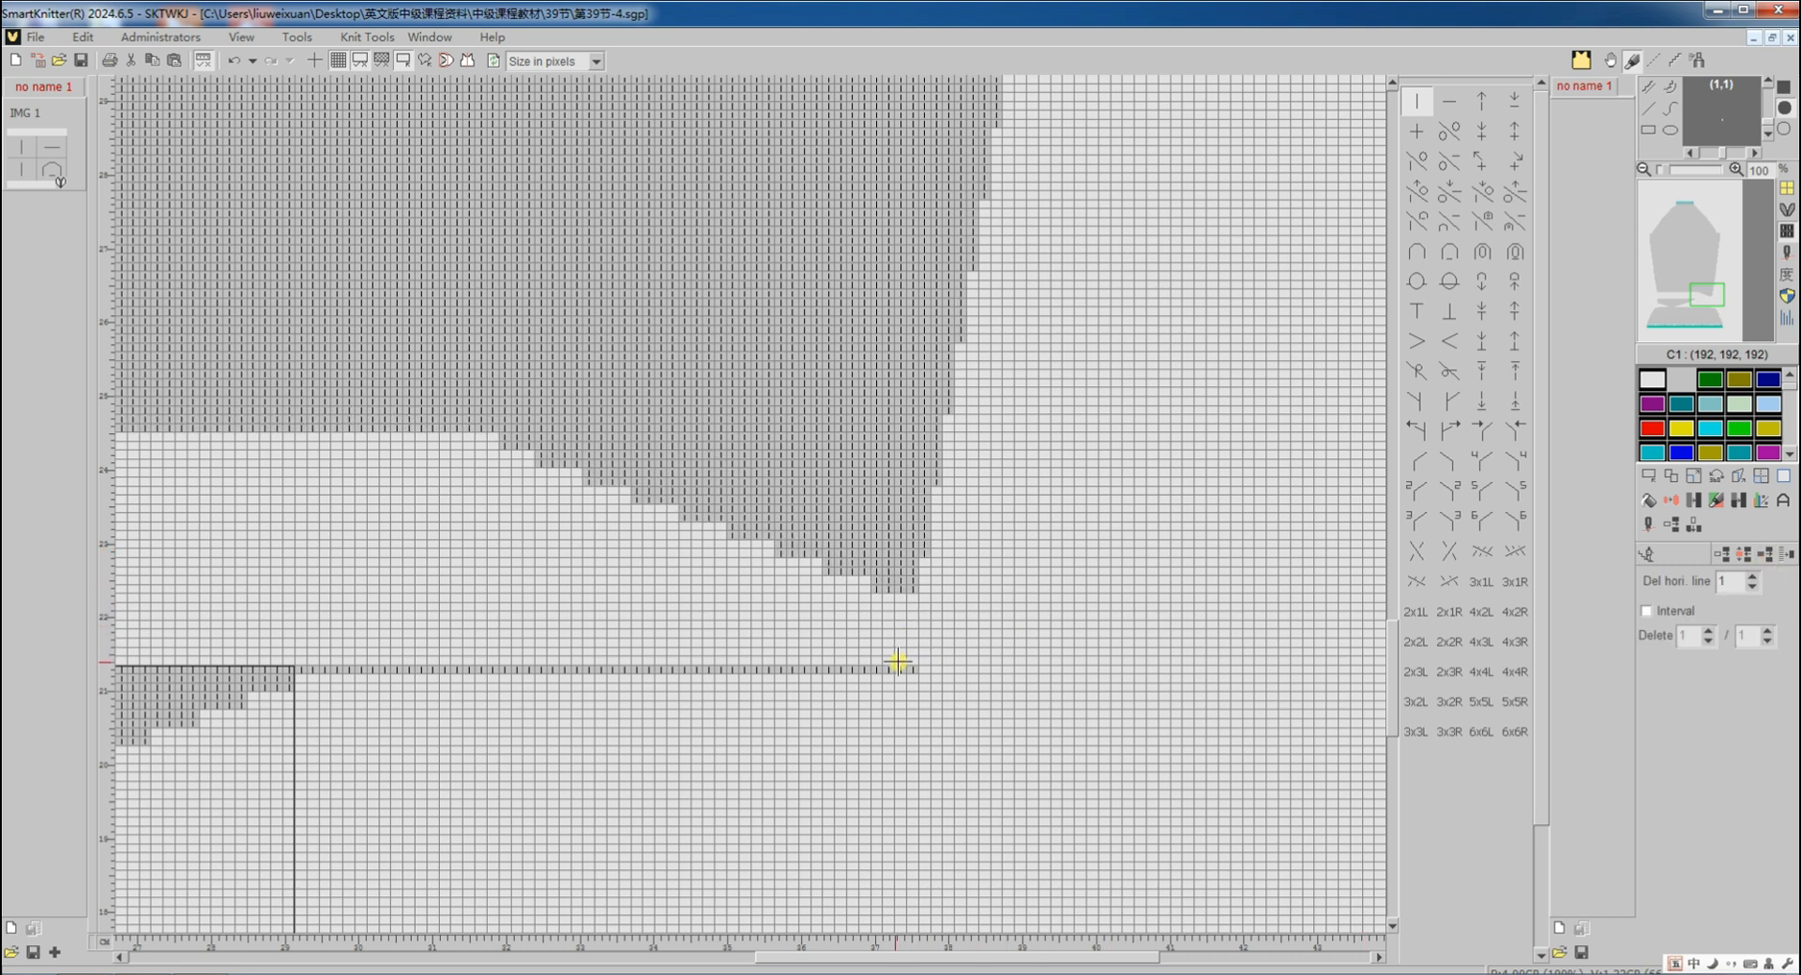
pyautogui.moveTo(898, 664); pyautogui.dragTo(899, 598)
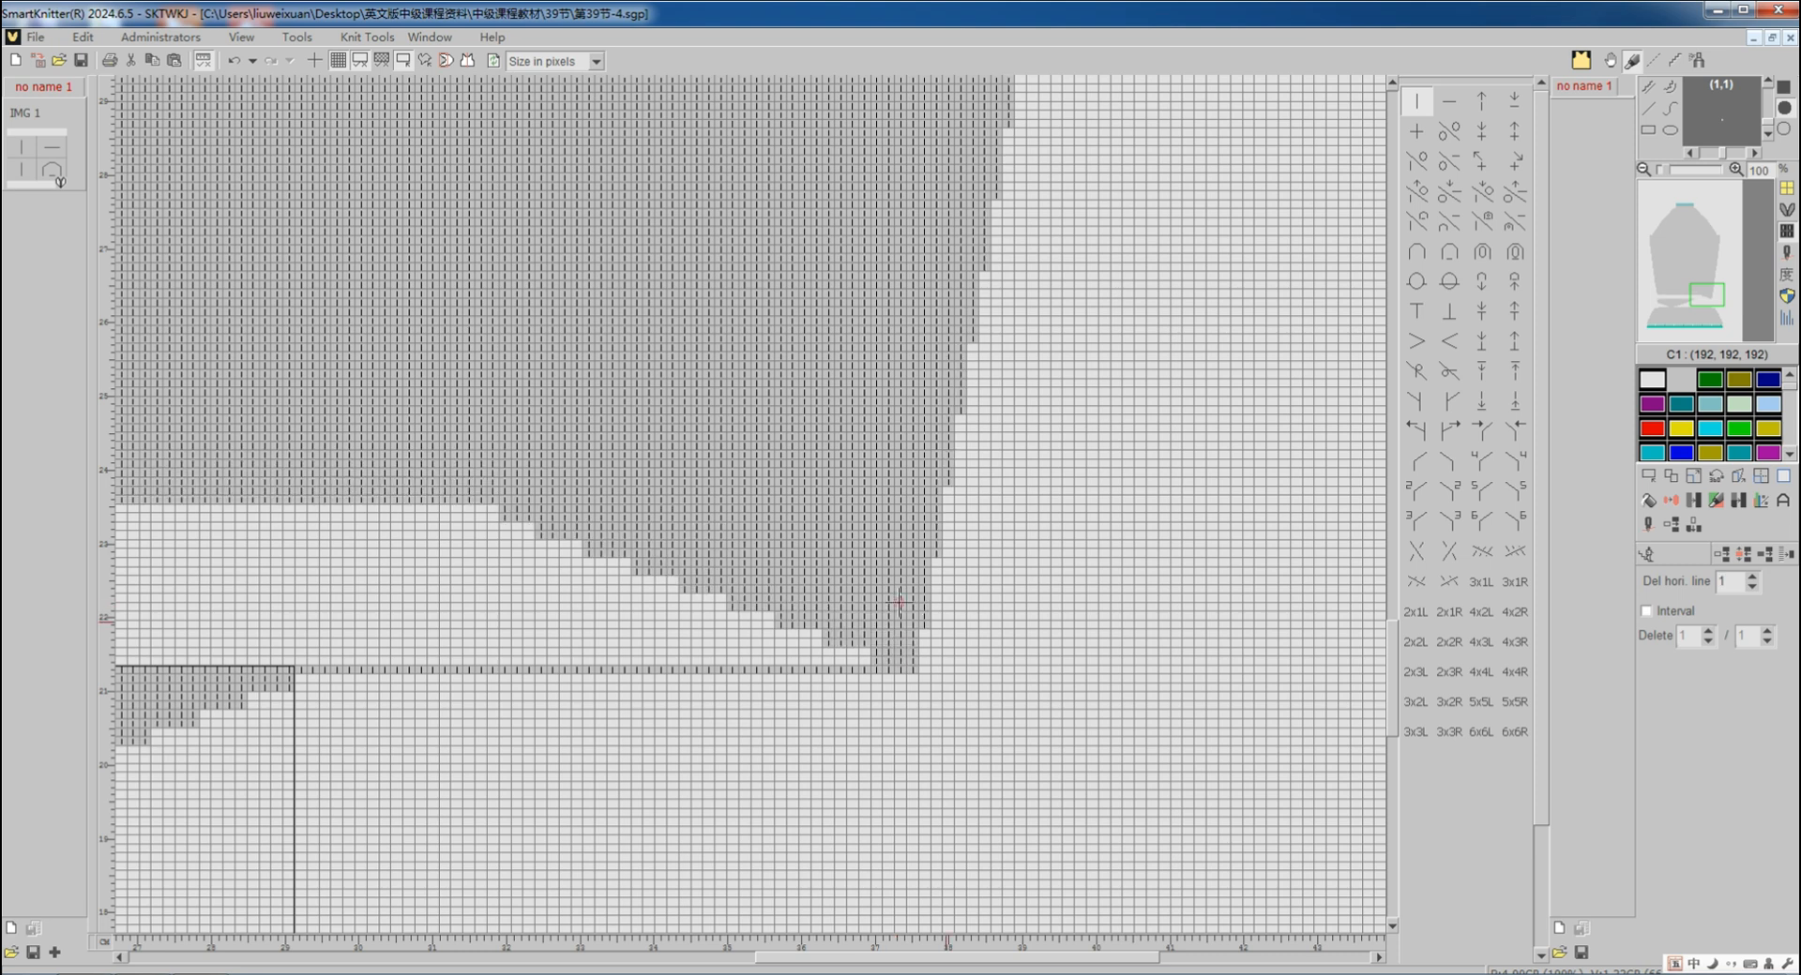
pyautogui.click(1648, 476)
pyautogui.click(1658, 550)
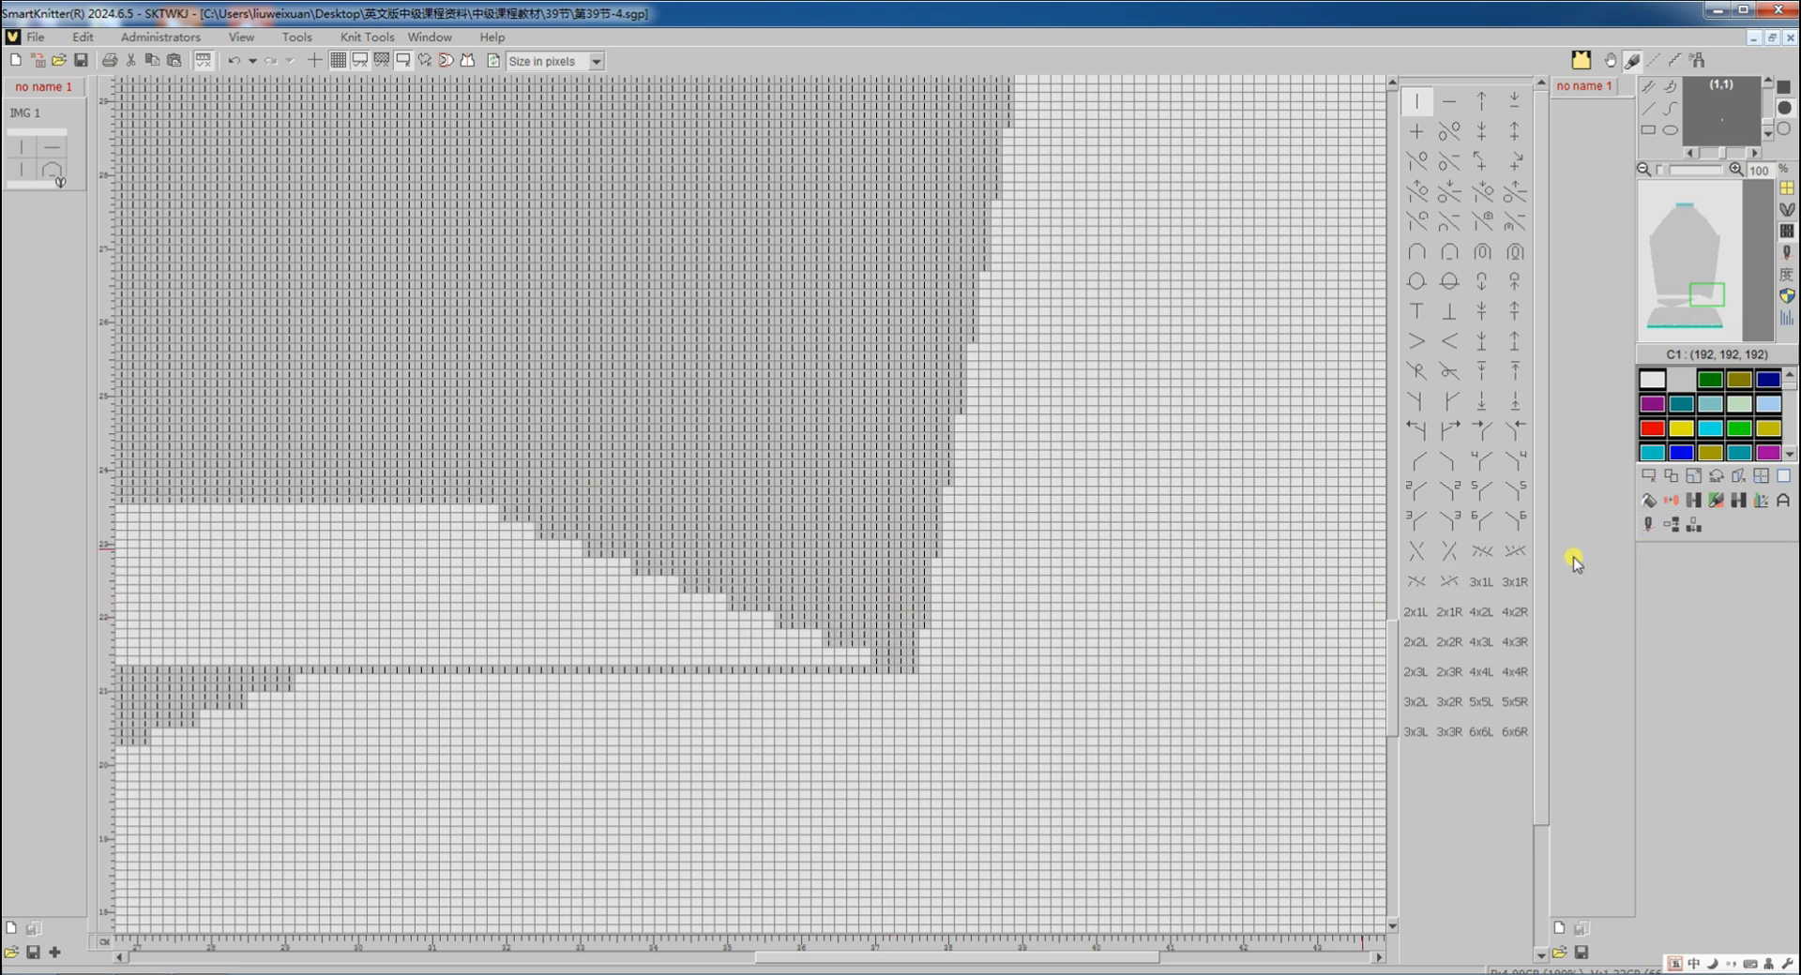
# Set IMG 1's pattern fill parameters to fill both colour and structure, with the shield option enabled for each
pyautogui.scroll(-2, 990, 627)
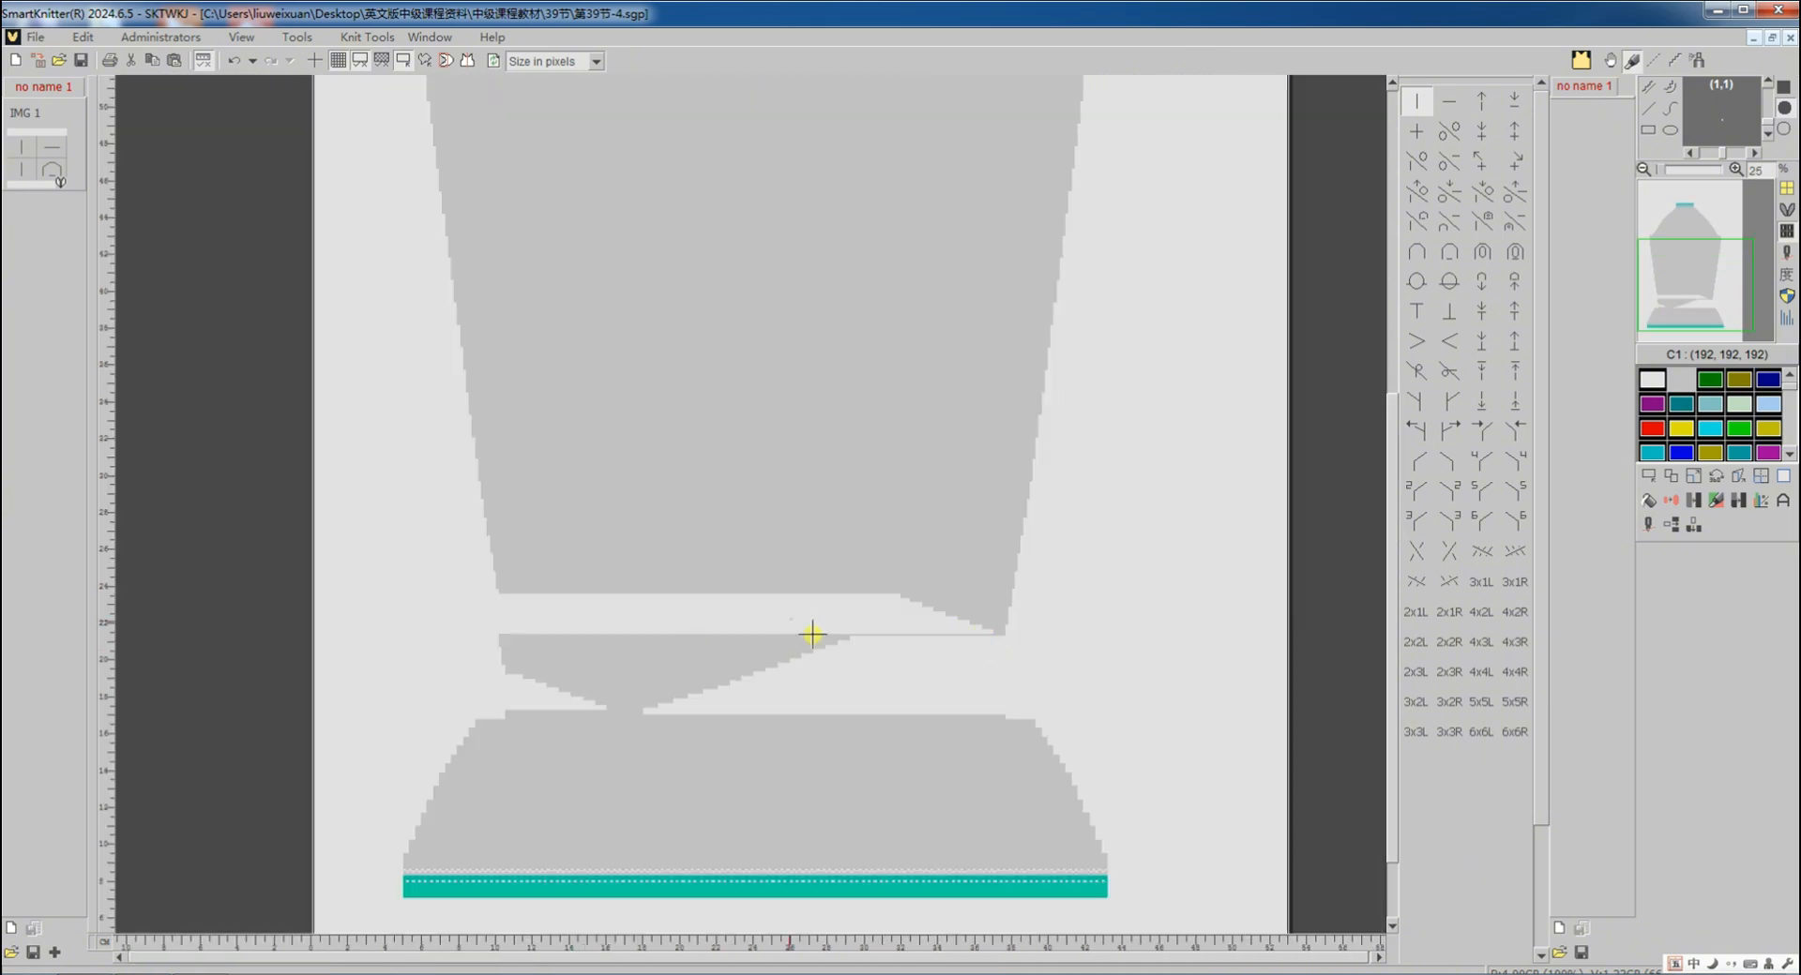
pyautogui.scroll(3, 583, 714)
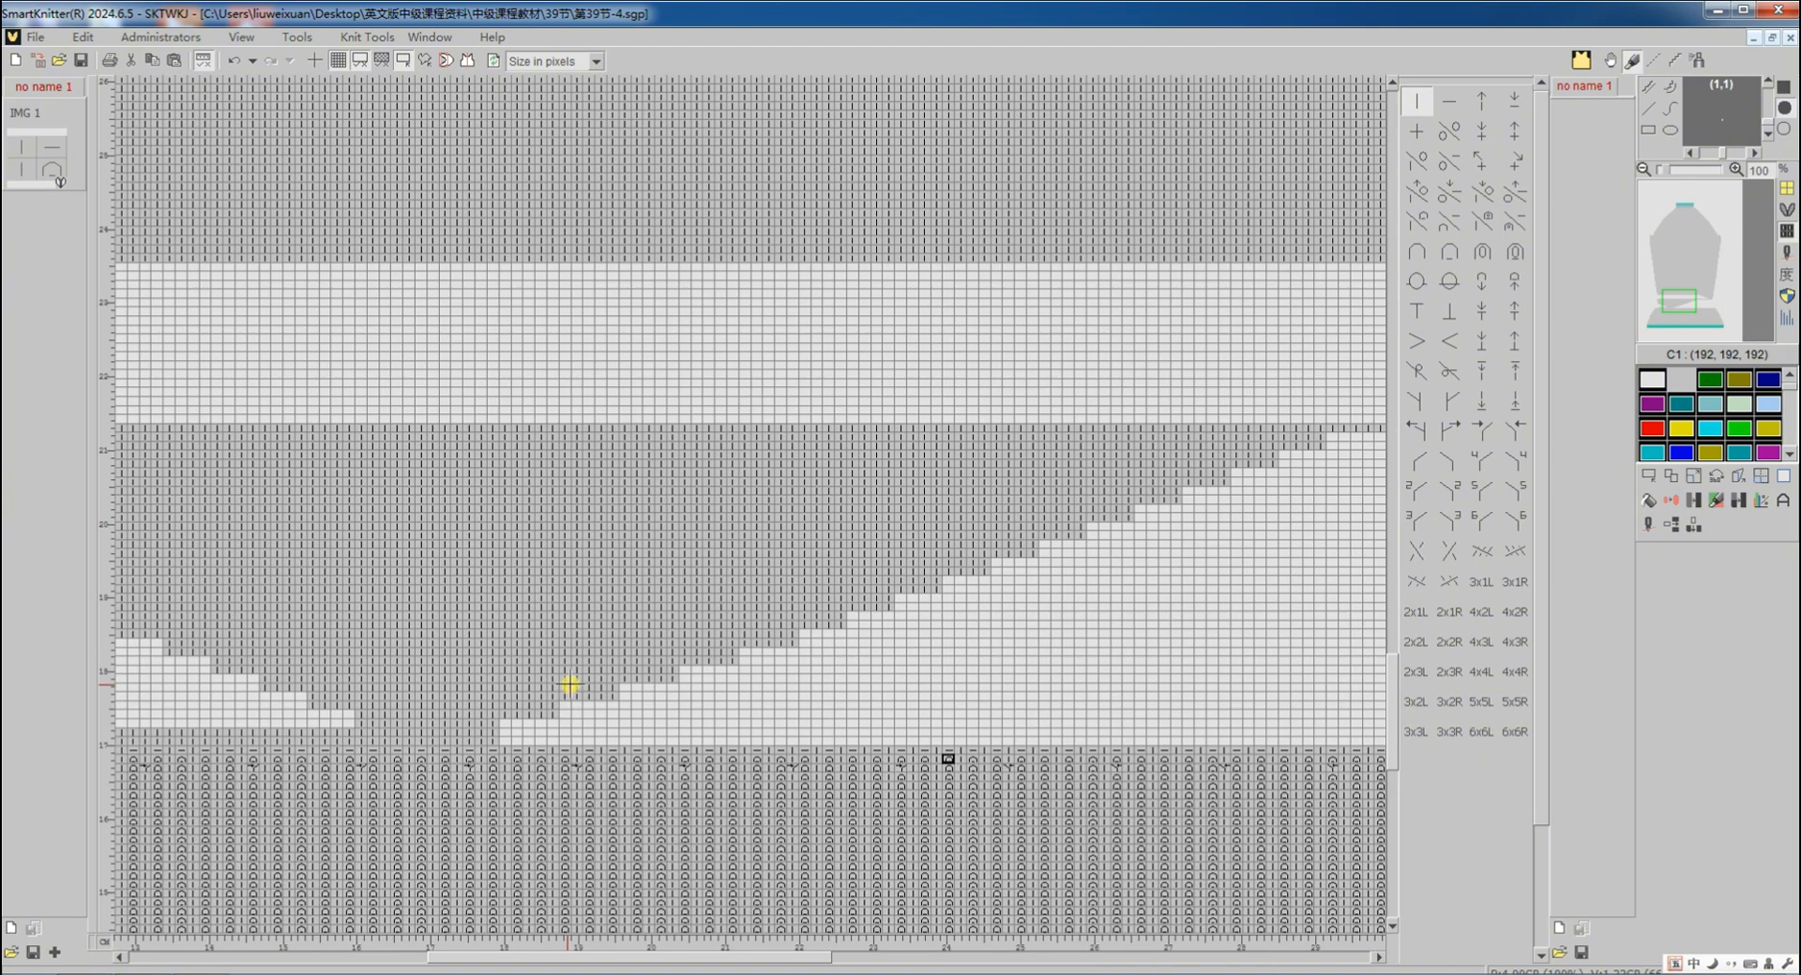
pyautogui.hscroll(-3, 570, 685)
pyautogui.rightClick(33, 160)
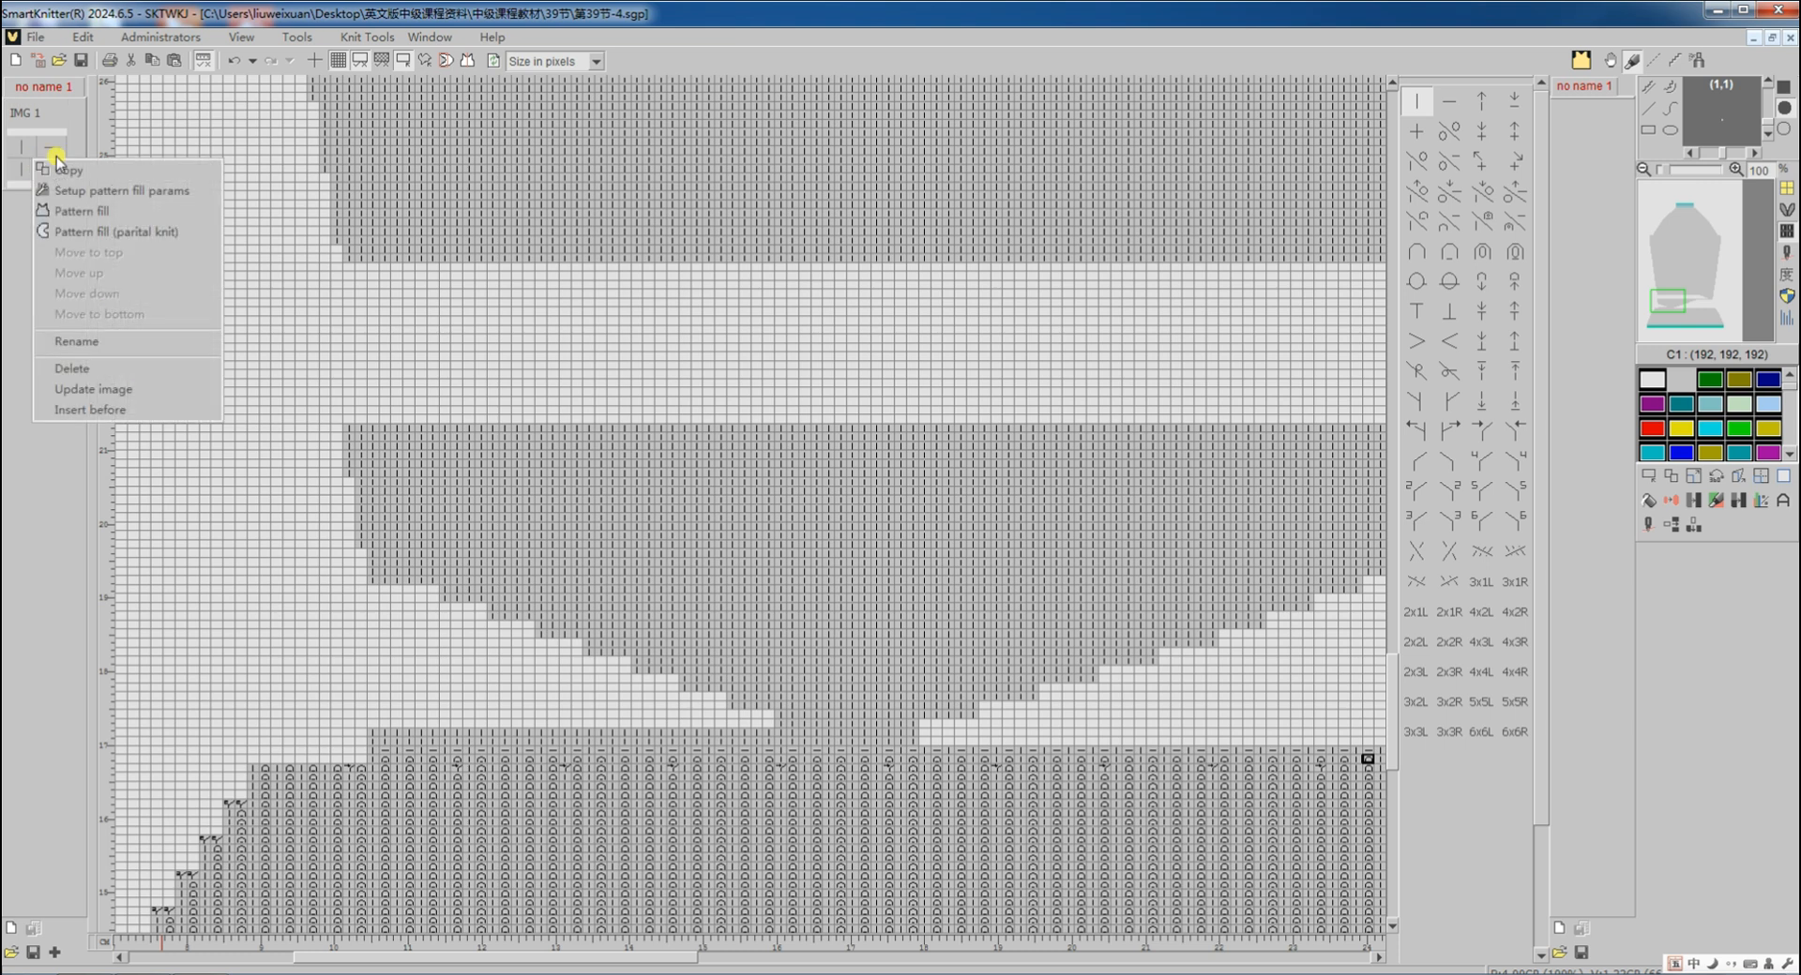
pyautogui.click(100, 192)
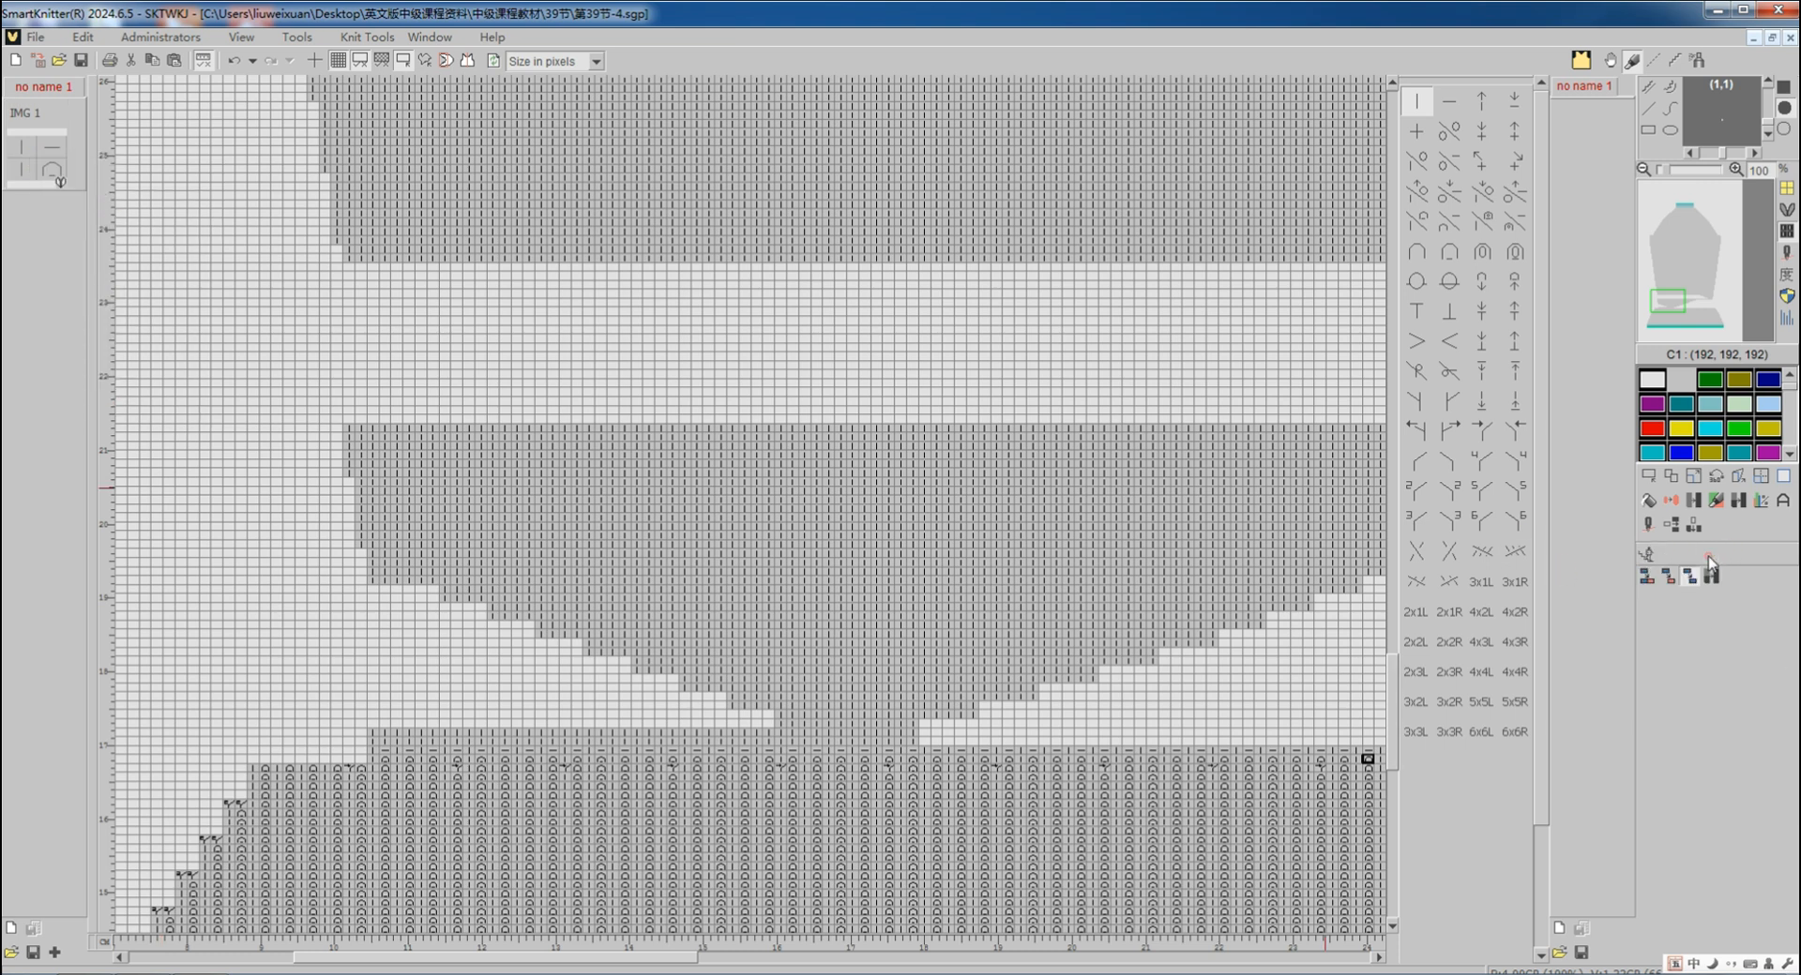
pyautogui.click(1641, 580)
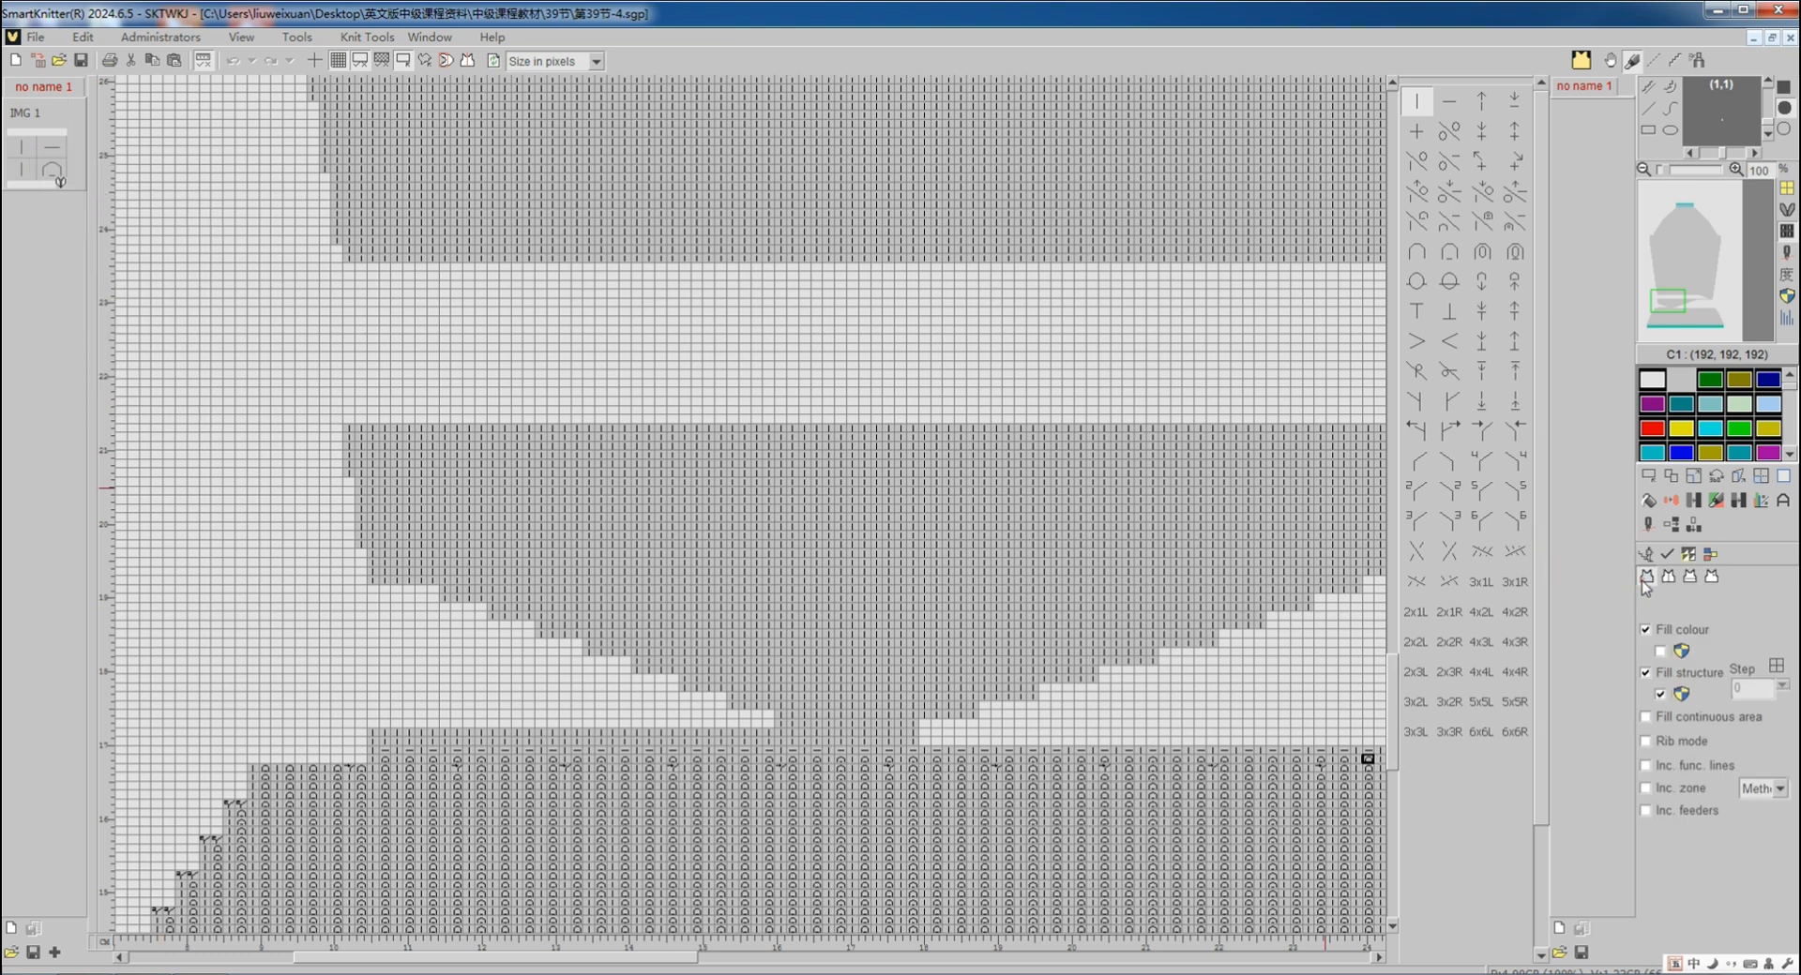
pyautogui.click(1657, 651)
pyautogui.click(1646, 633)
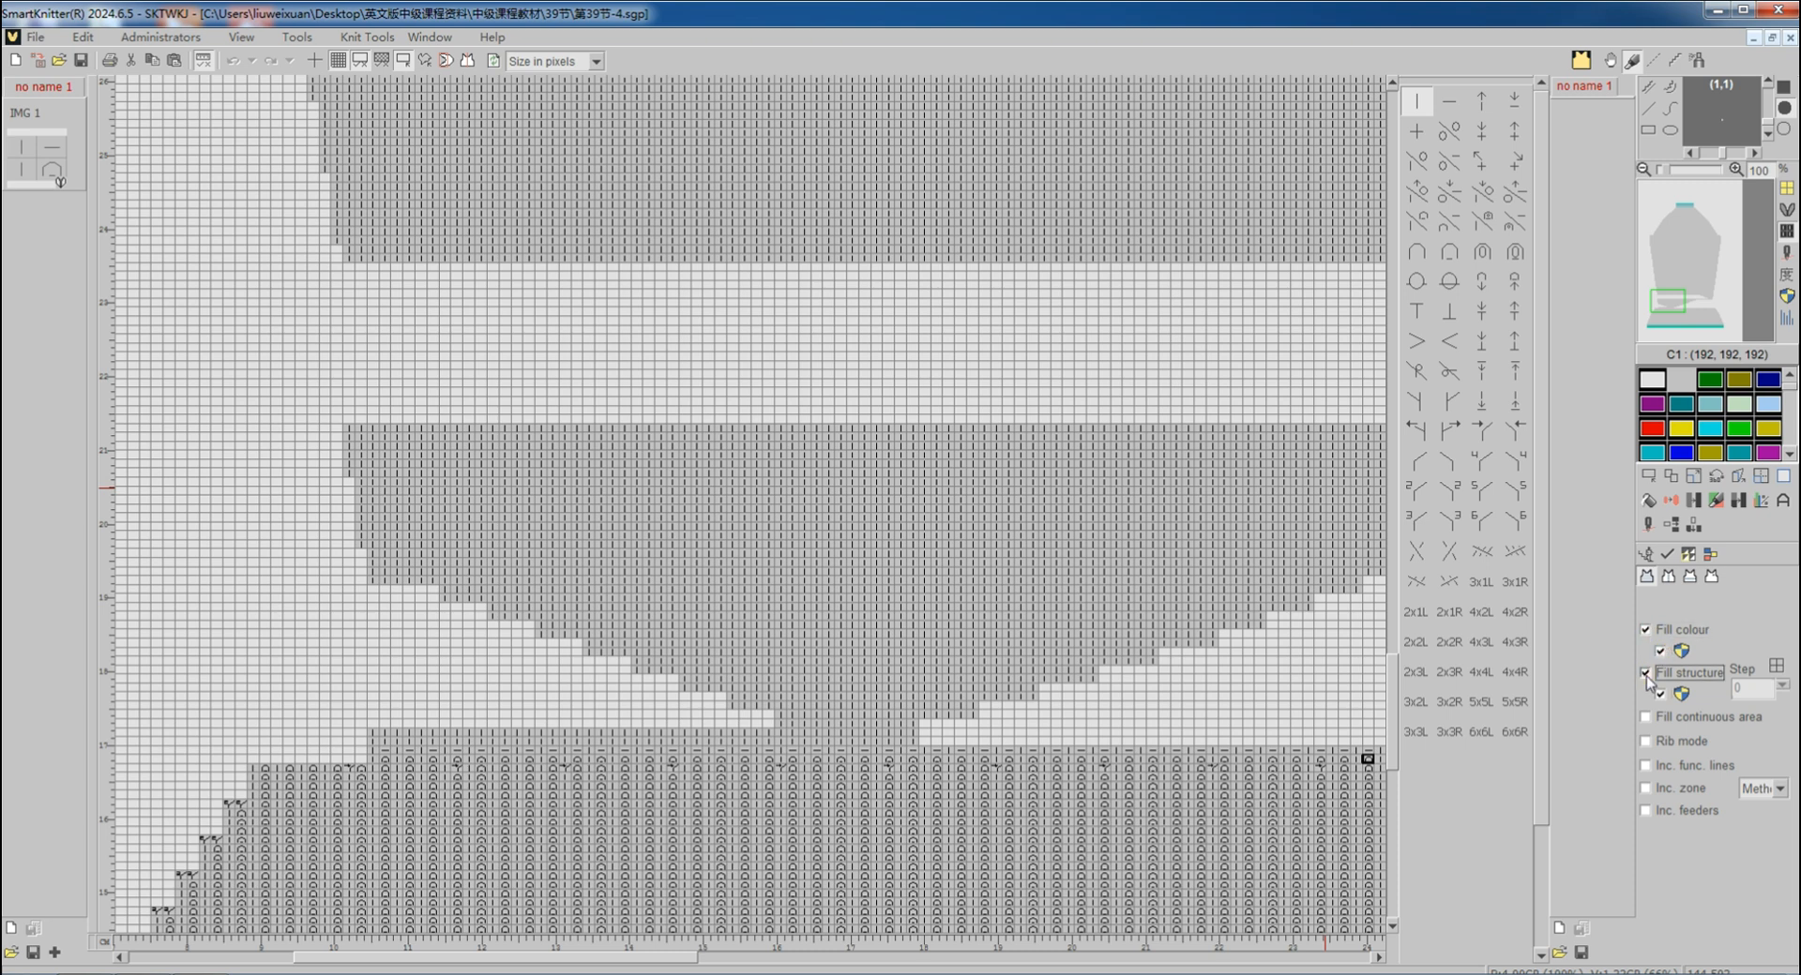
pyautogui.click(1646, 673)
pyautogui.click(1660, 694)
pyautogui.click(1668, 557)
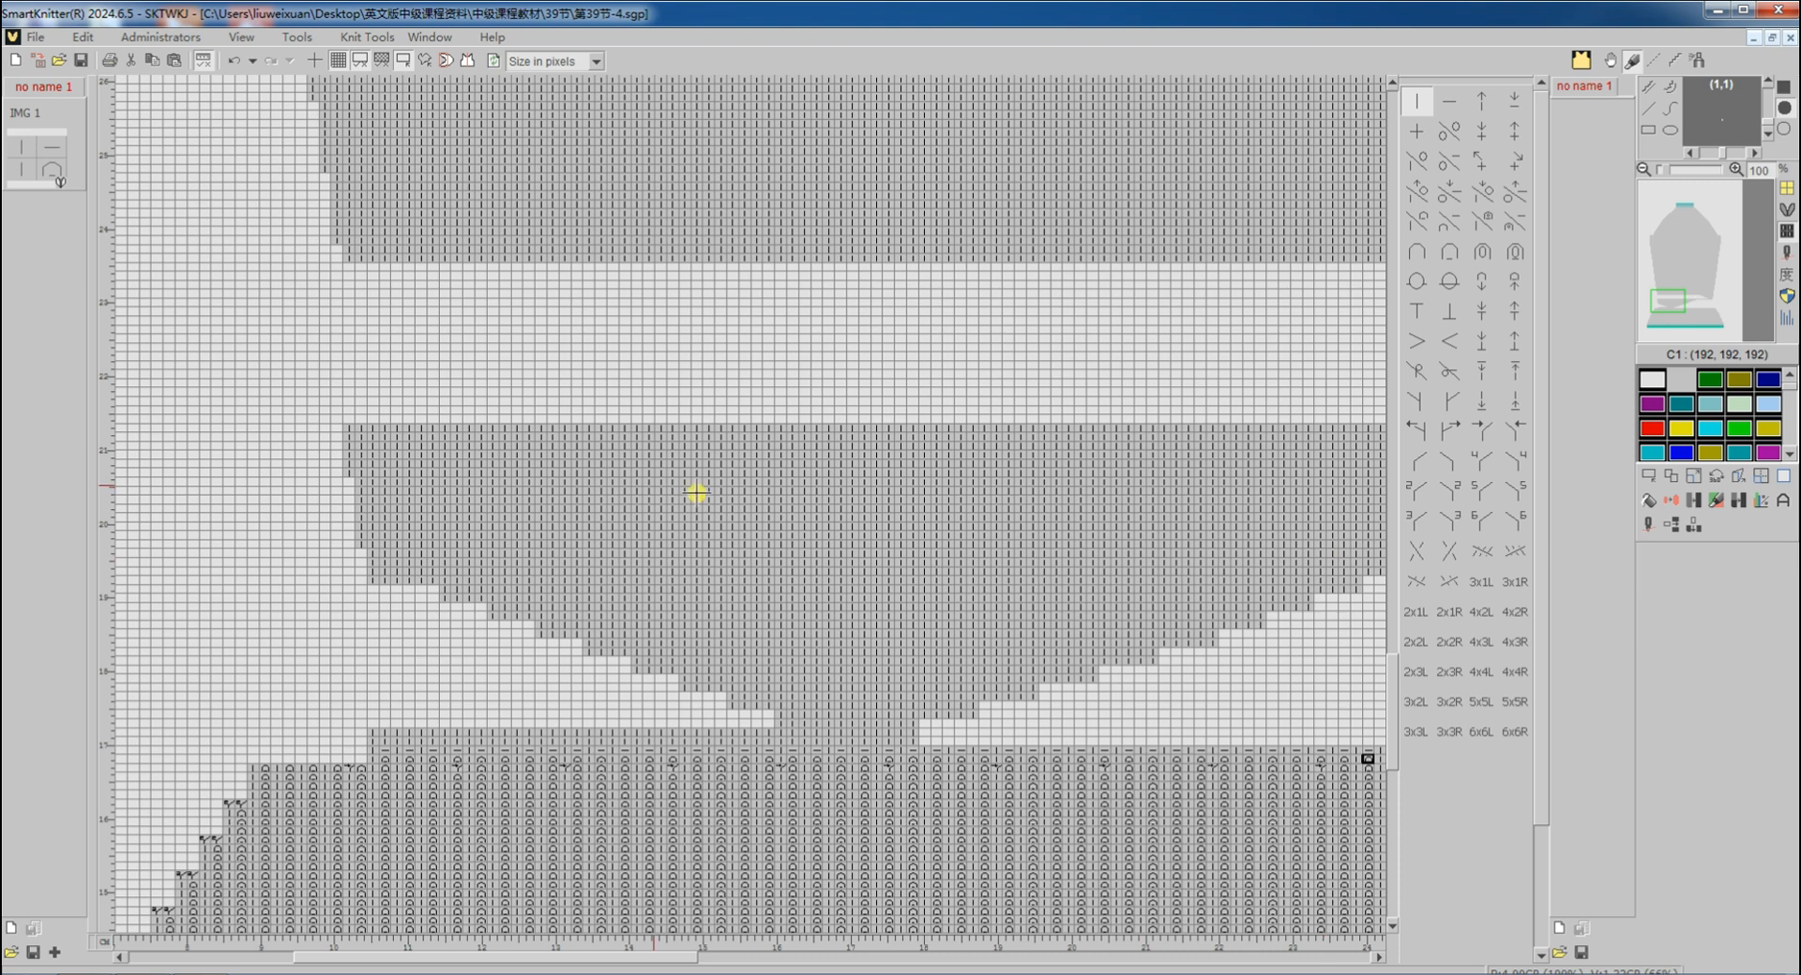
# Fill the connected grey sections above the rib with the IMG 1 pattern, using colour and structure filling
pyautogui.rightClick(44, 168)
pyautogui.click(91, 217)
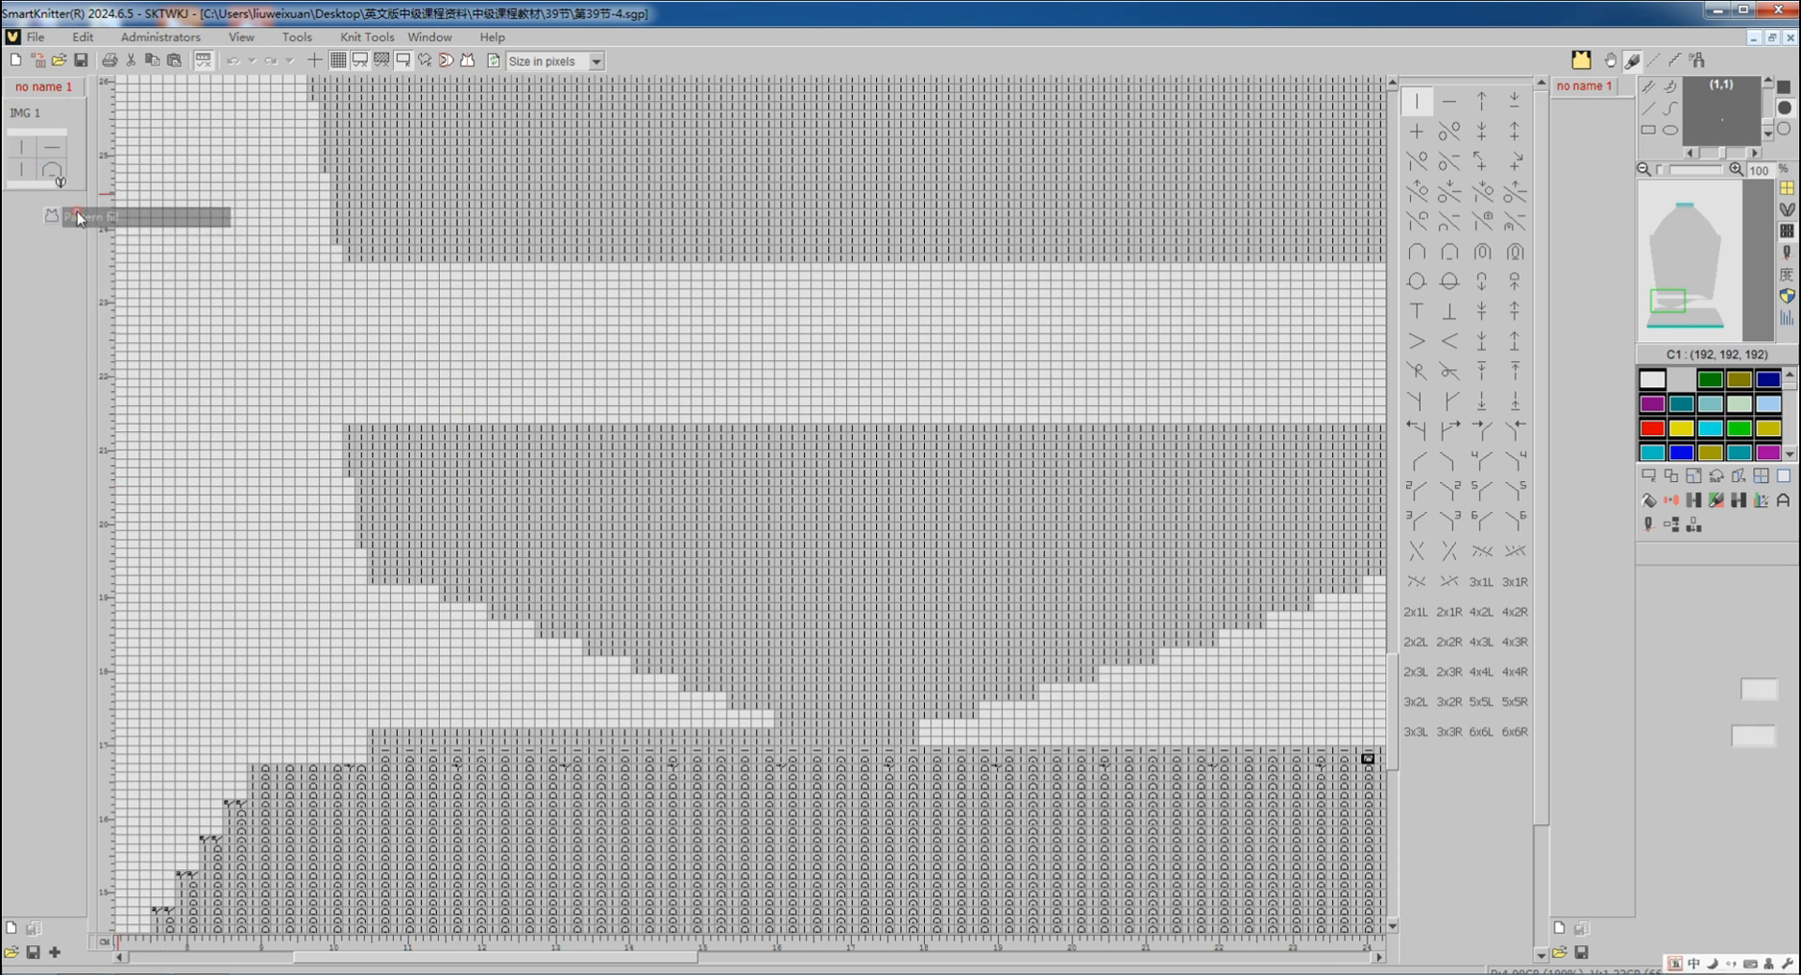
pyautogui.scroll(3, 837, 697)
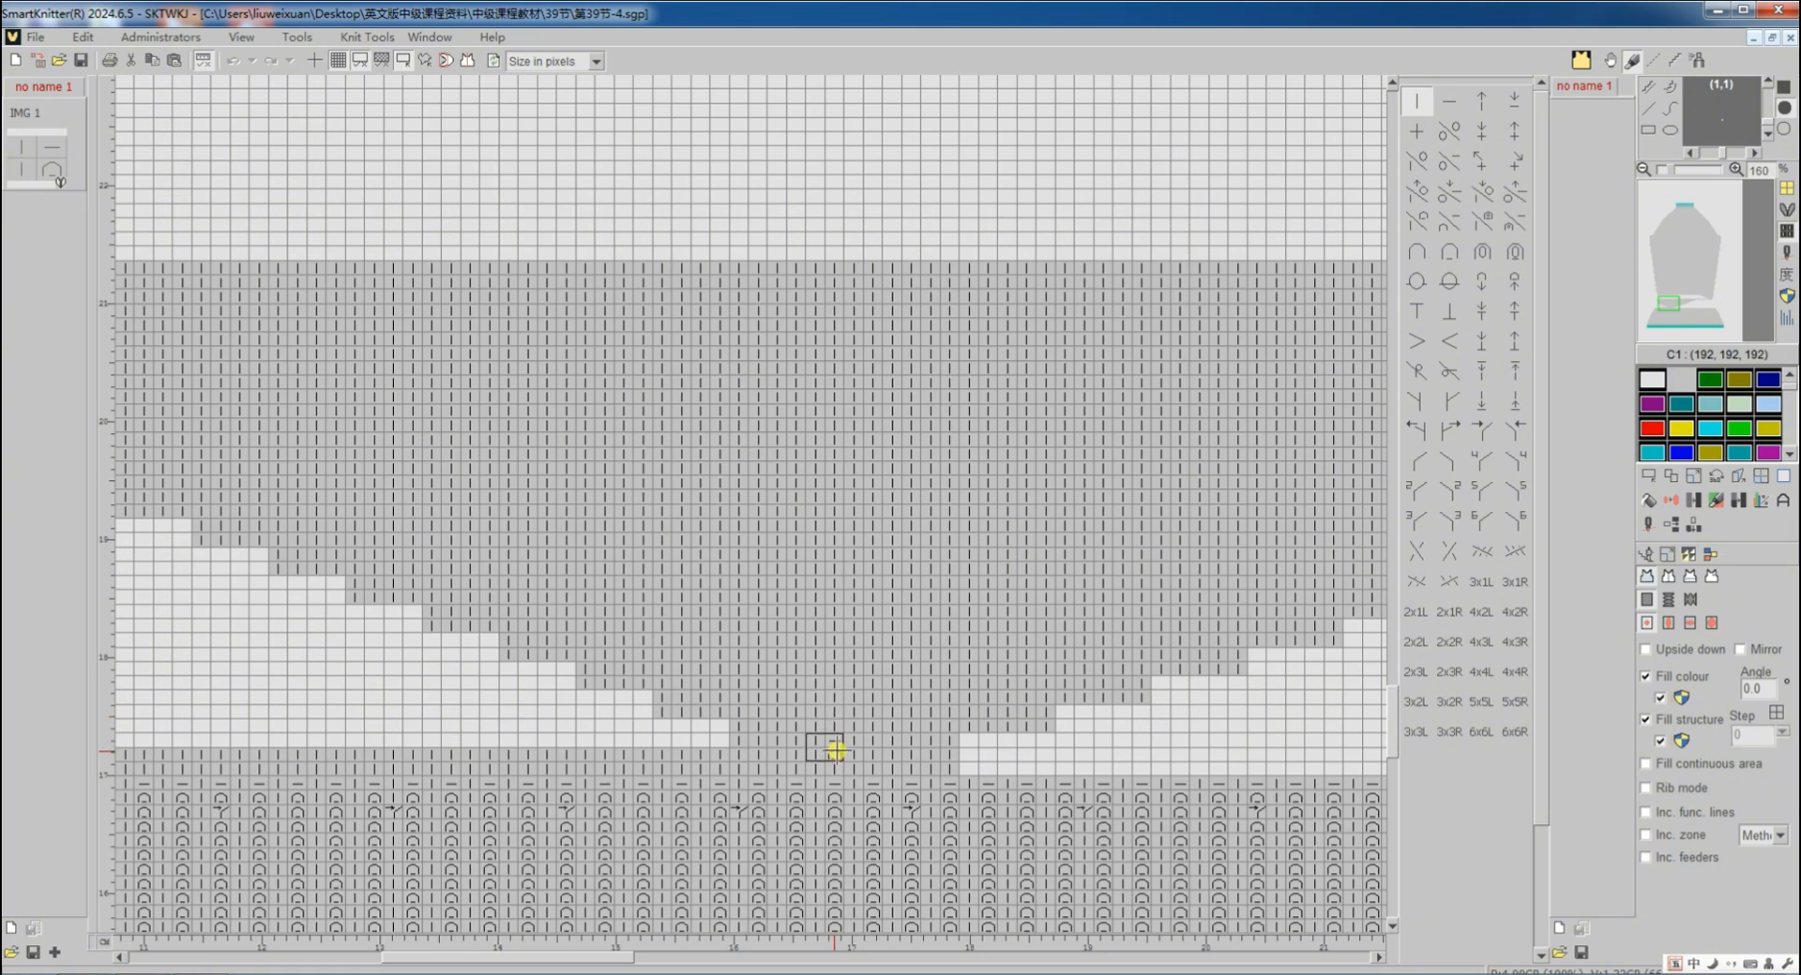
pyautogui.click(838, 765)
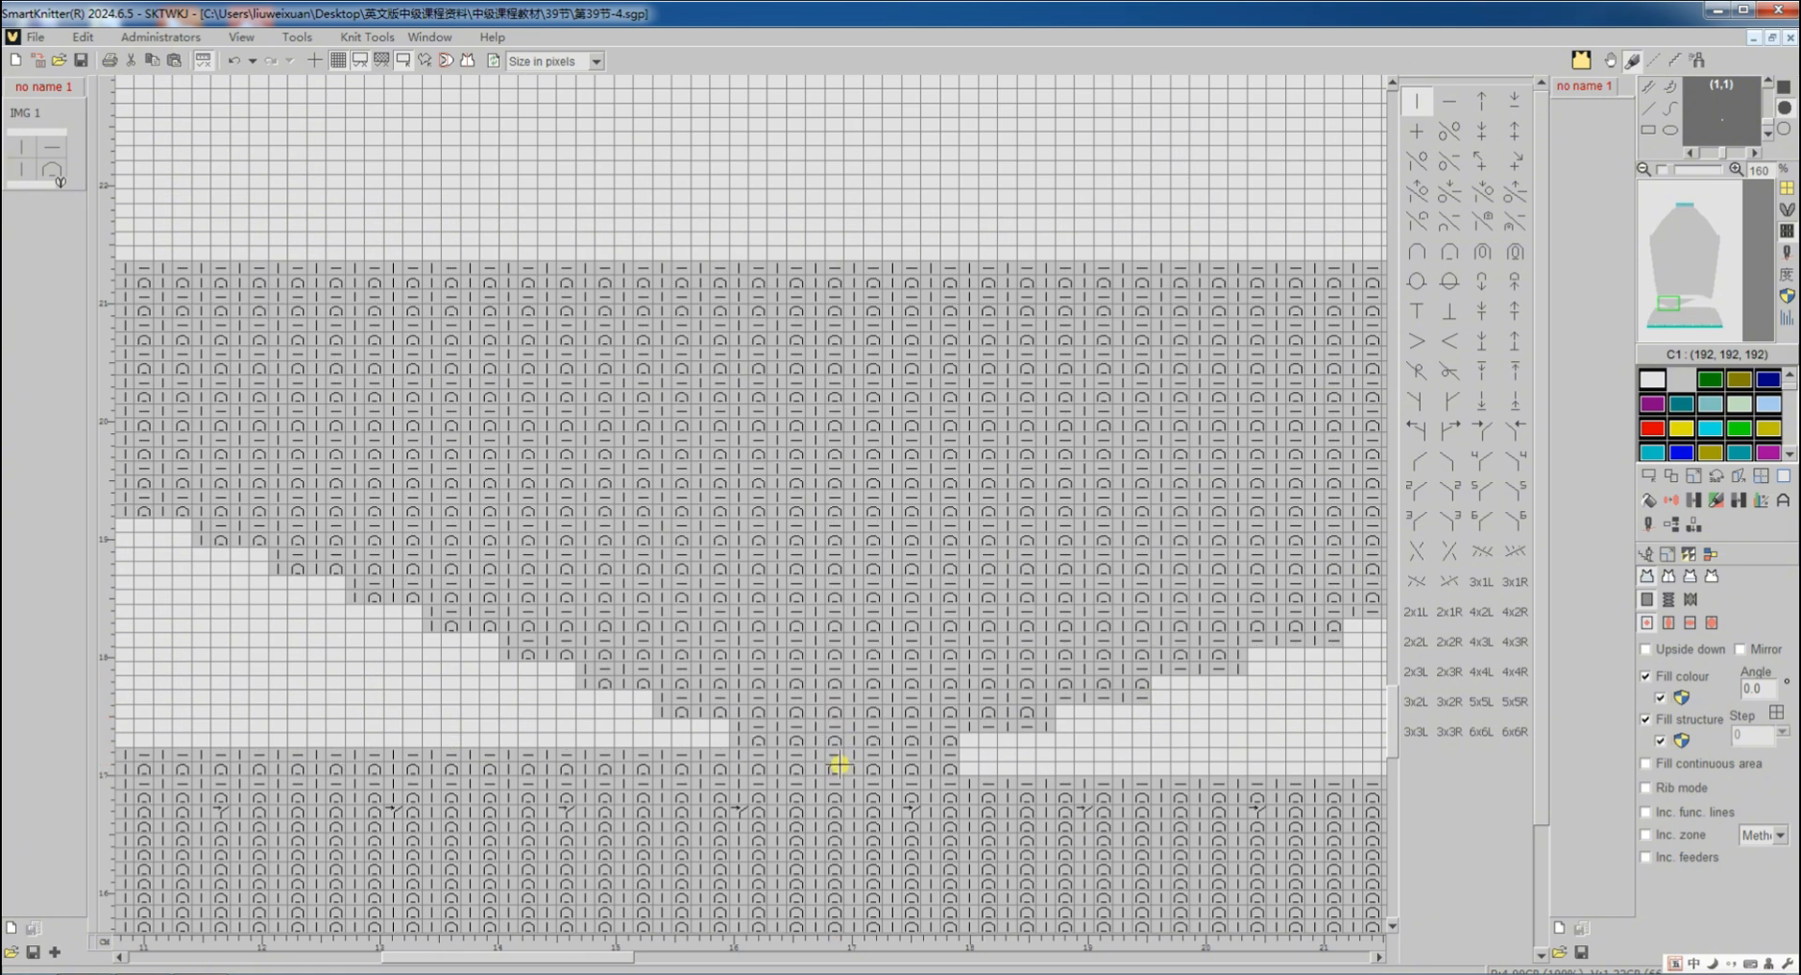
pyautogui.click(1646, 555)
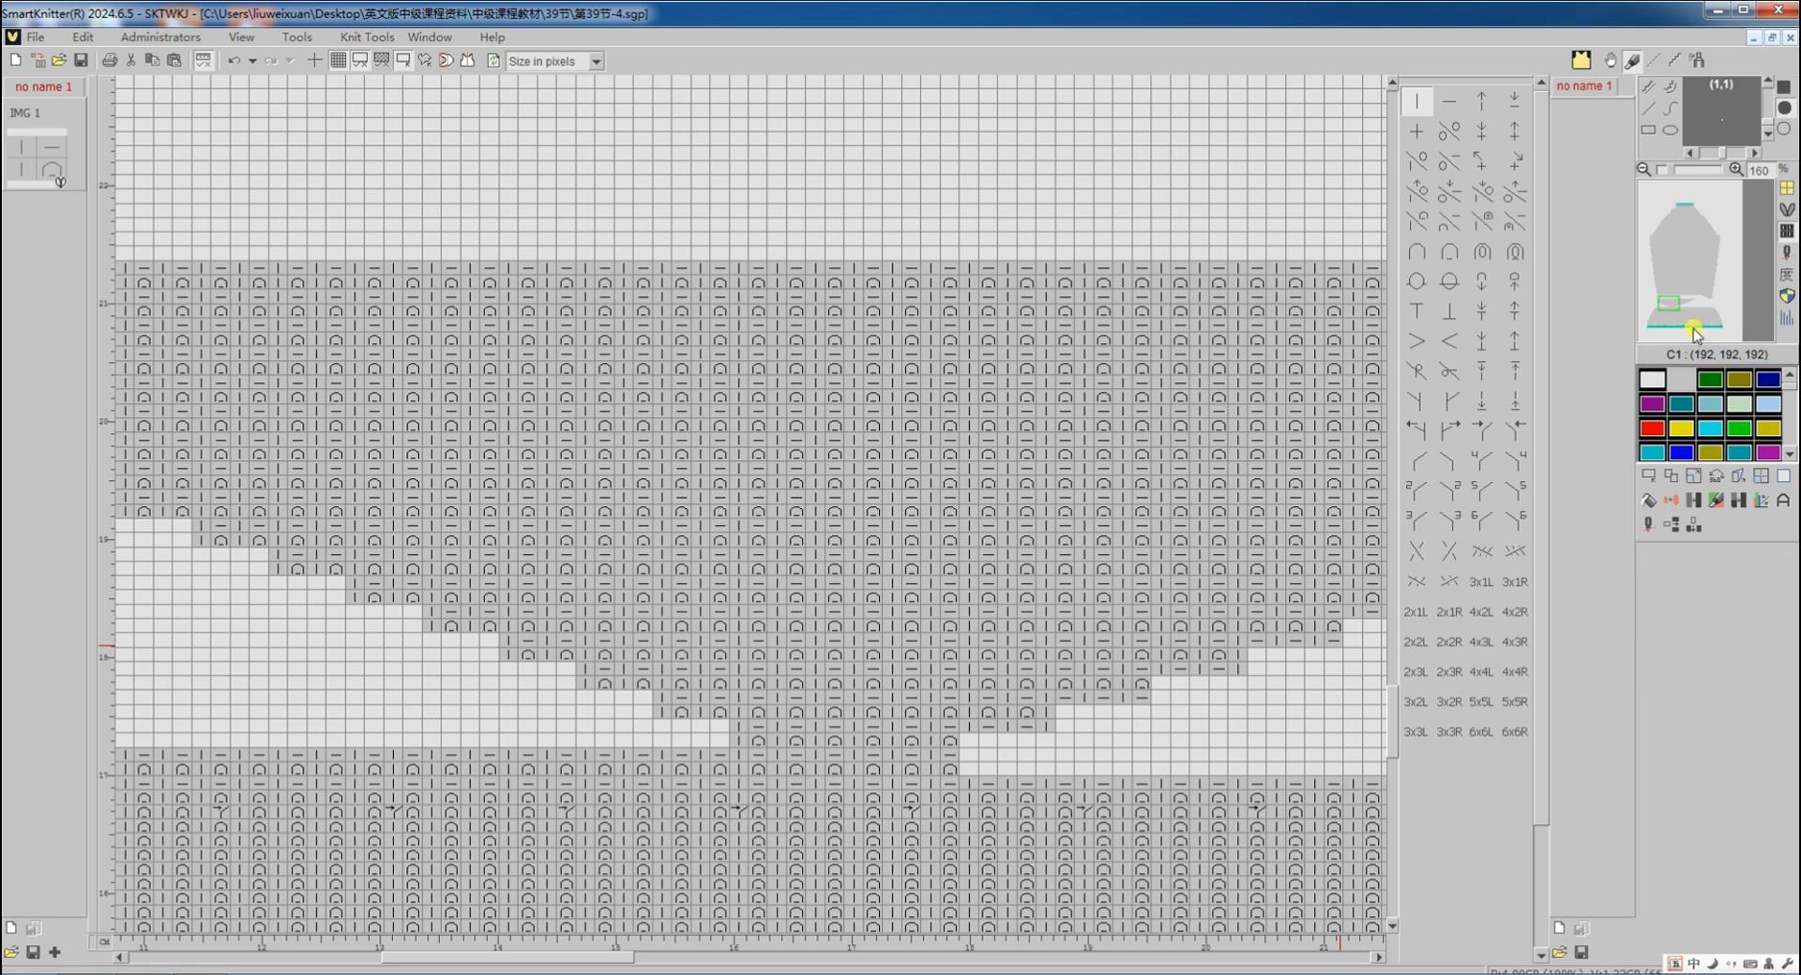
# Check the filled stitch structure from the partial-knitting wedges through the upper body to the collar
pyautogui.click(1696, 300)
pyautogui.scroll(-1, 1219, 518)
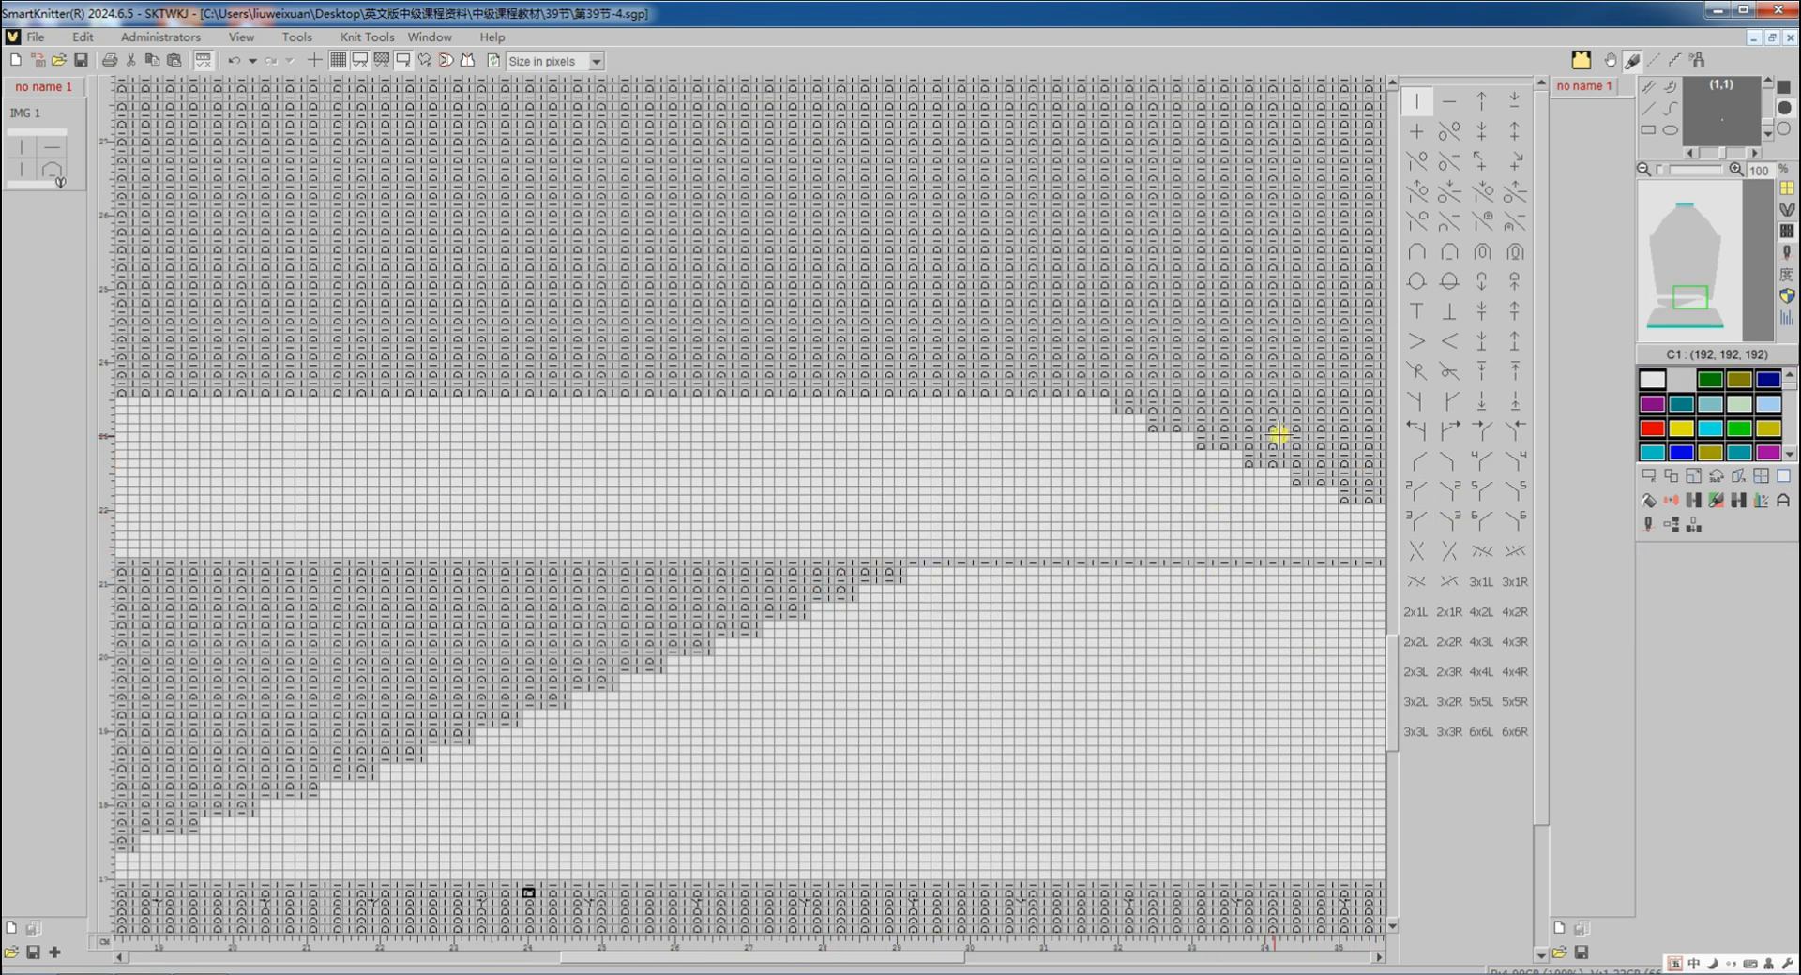
pyautogui.scroll(-3, 1219, 432)
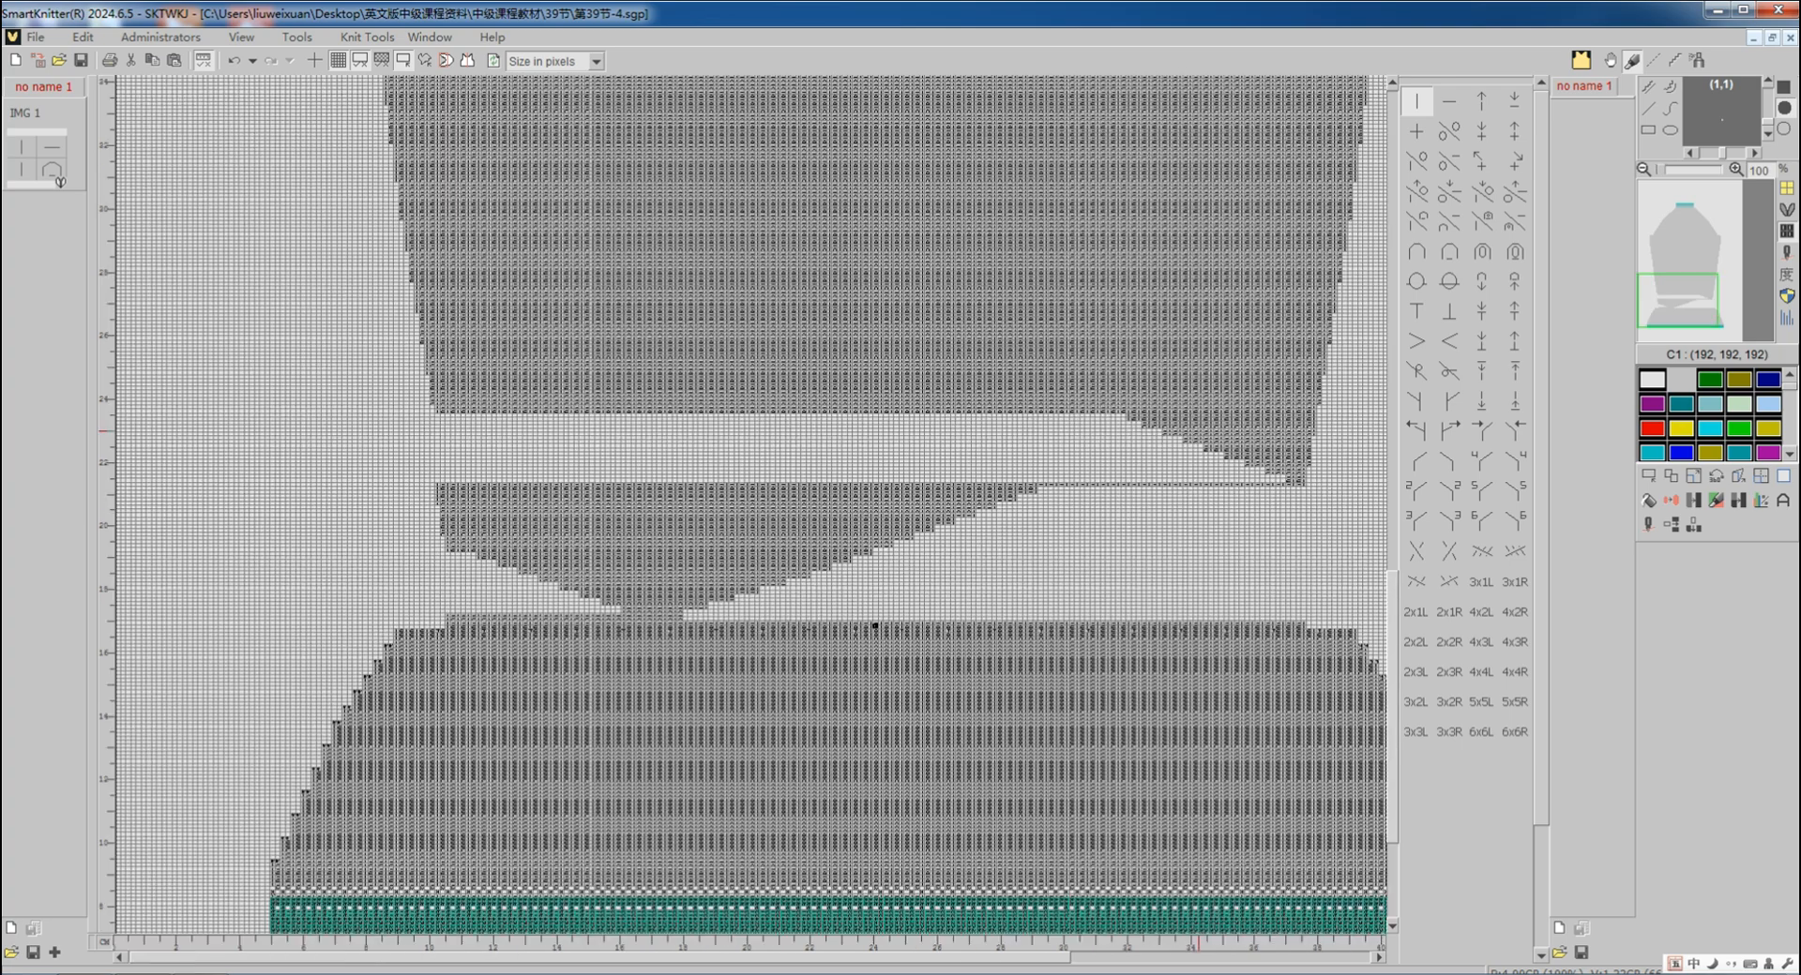
pyautogui.scroll(-3, 1110, 588)
pyautogui.scroll(3, 1157, 610)
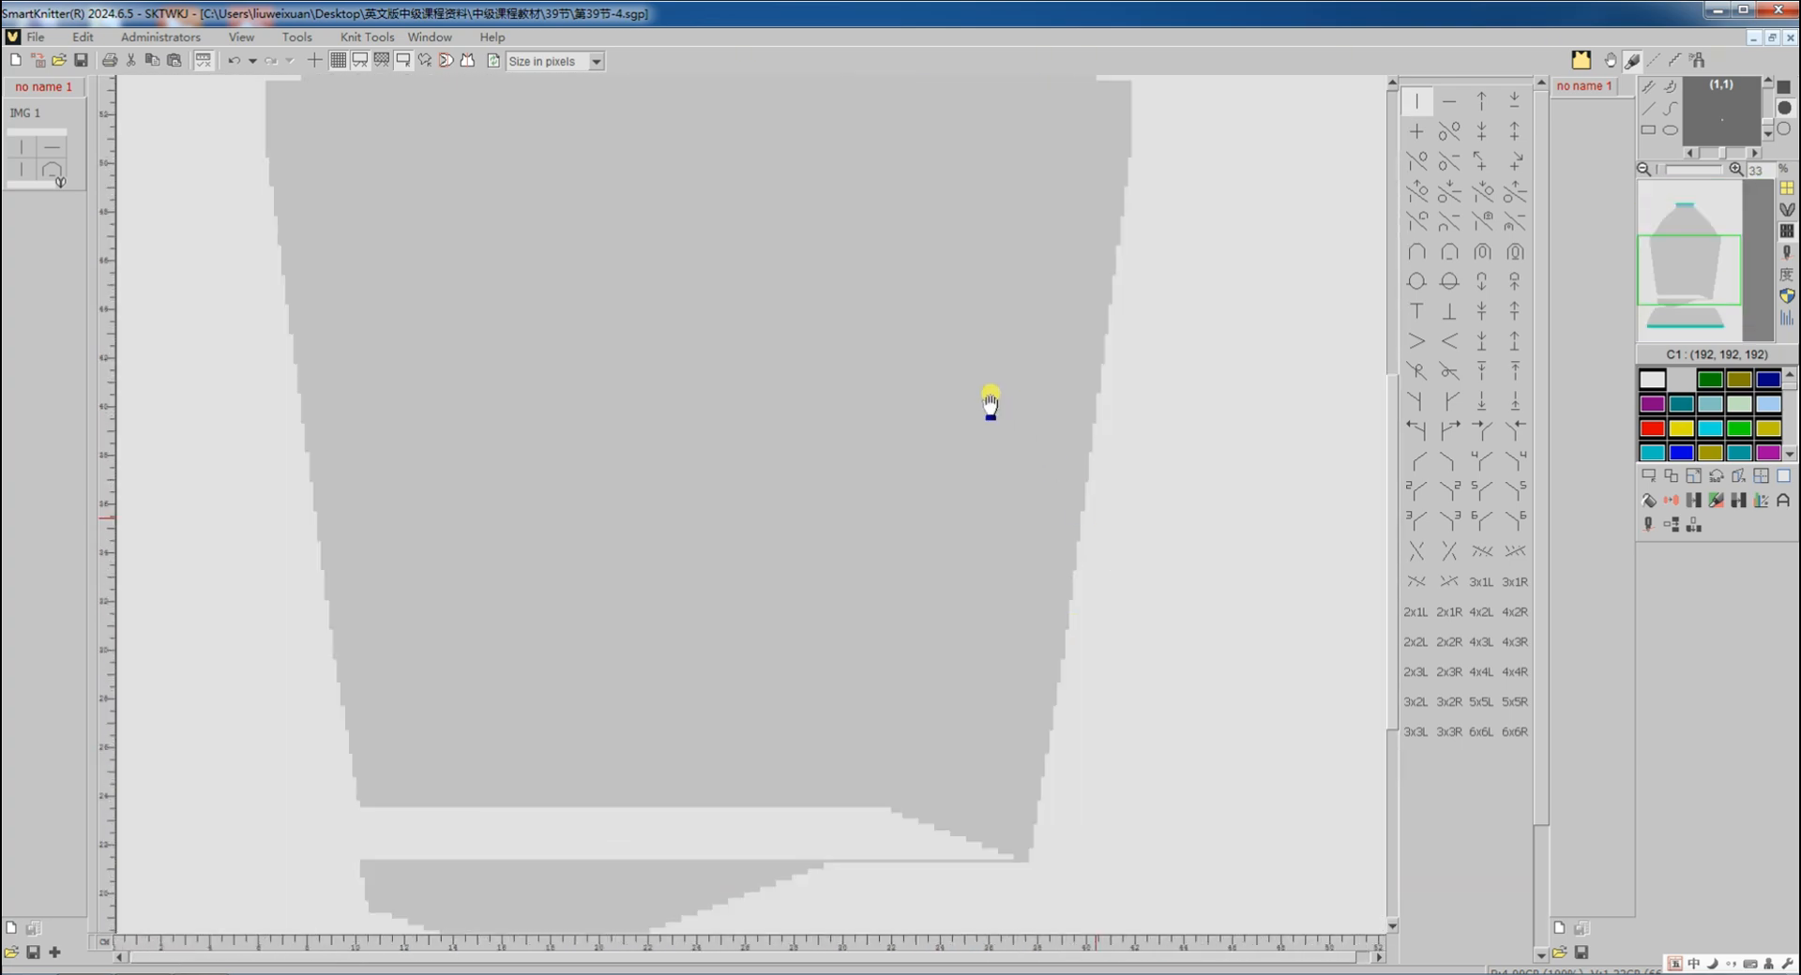
pyautogui.scroll(2, 990, 403)
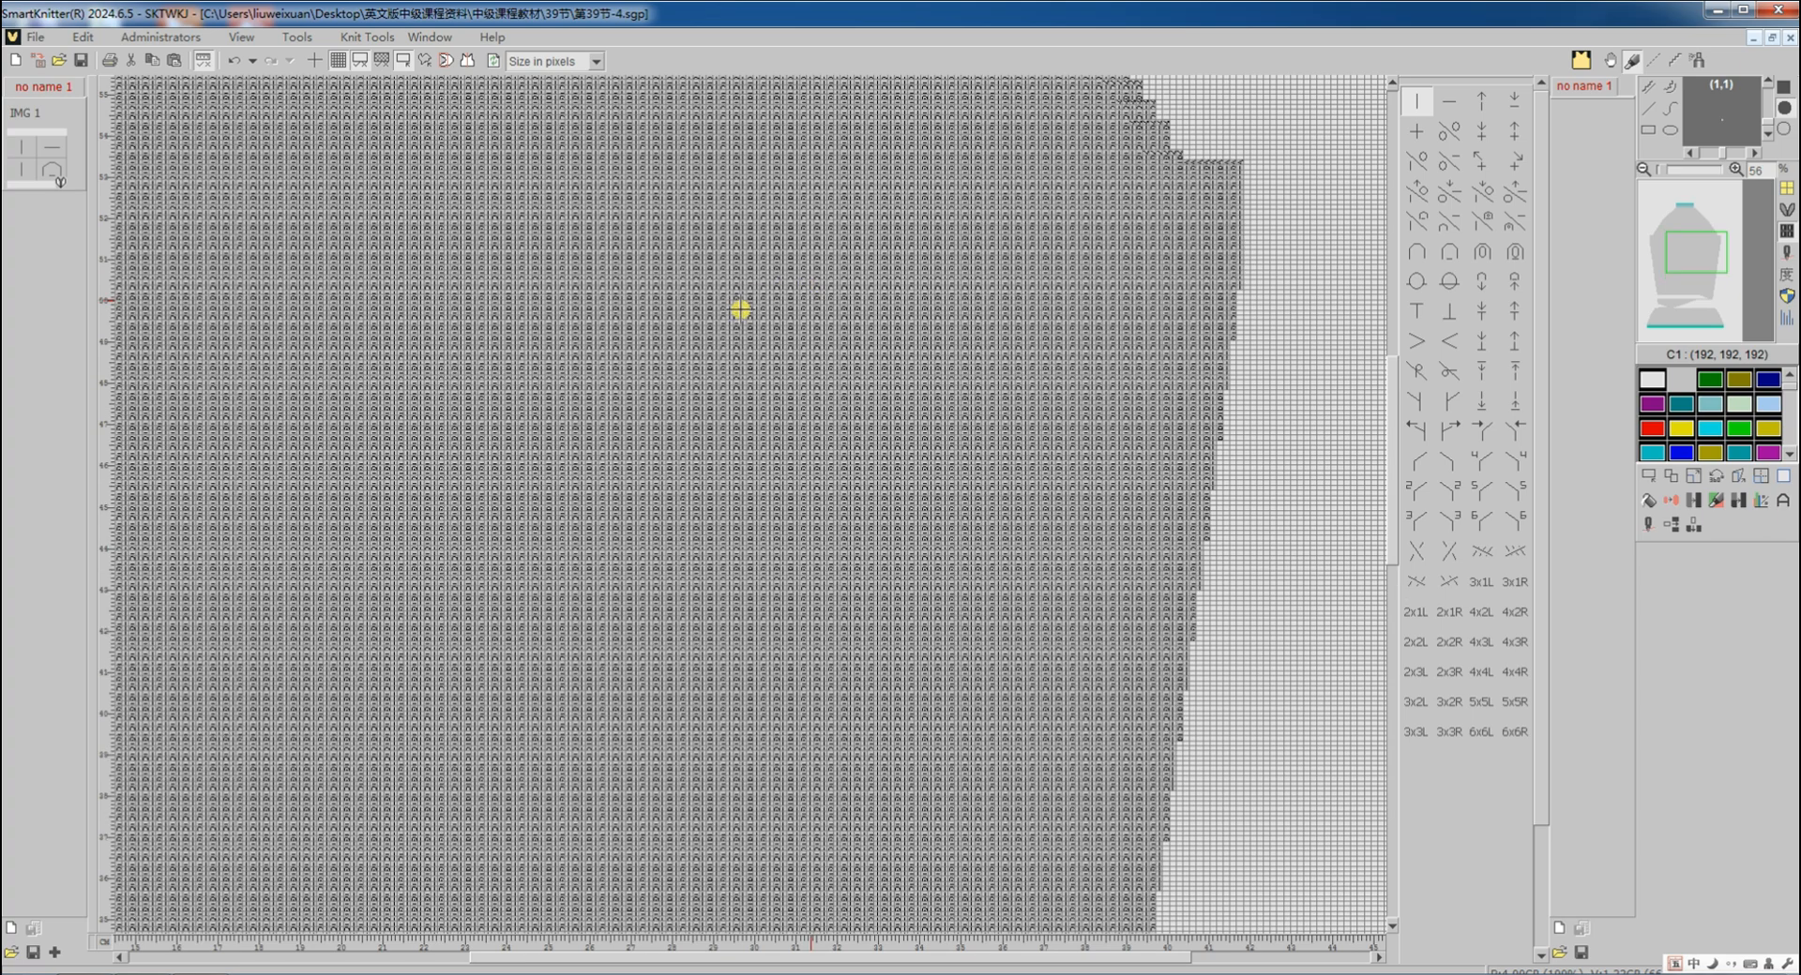
pyautogui.scroll(1, 740, 309)
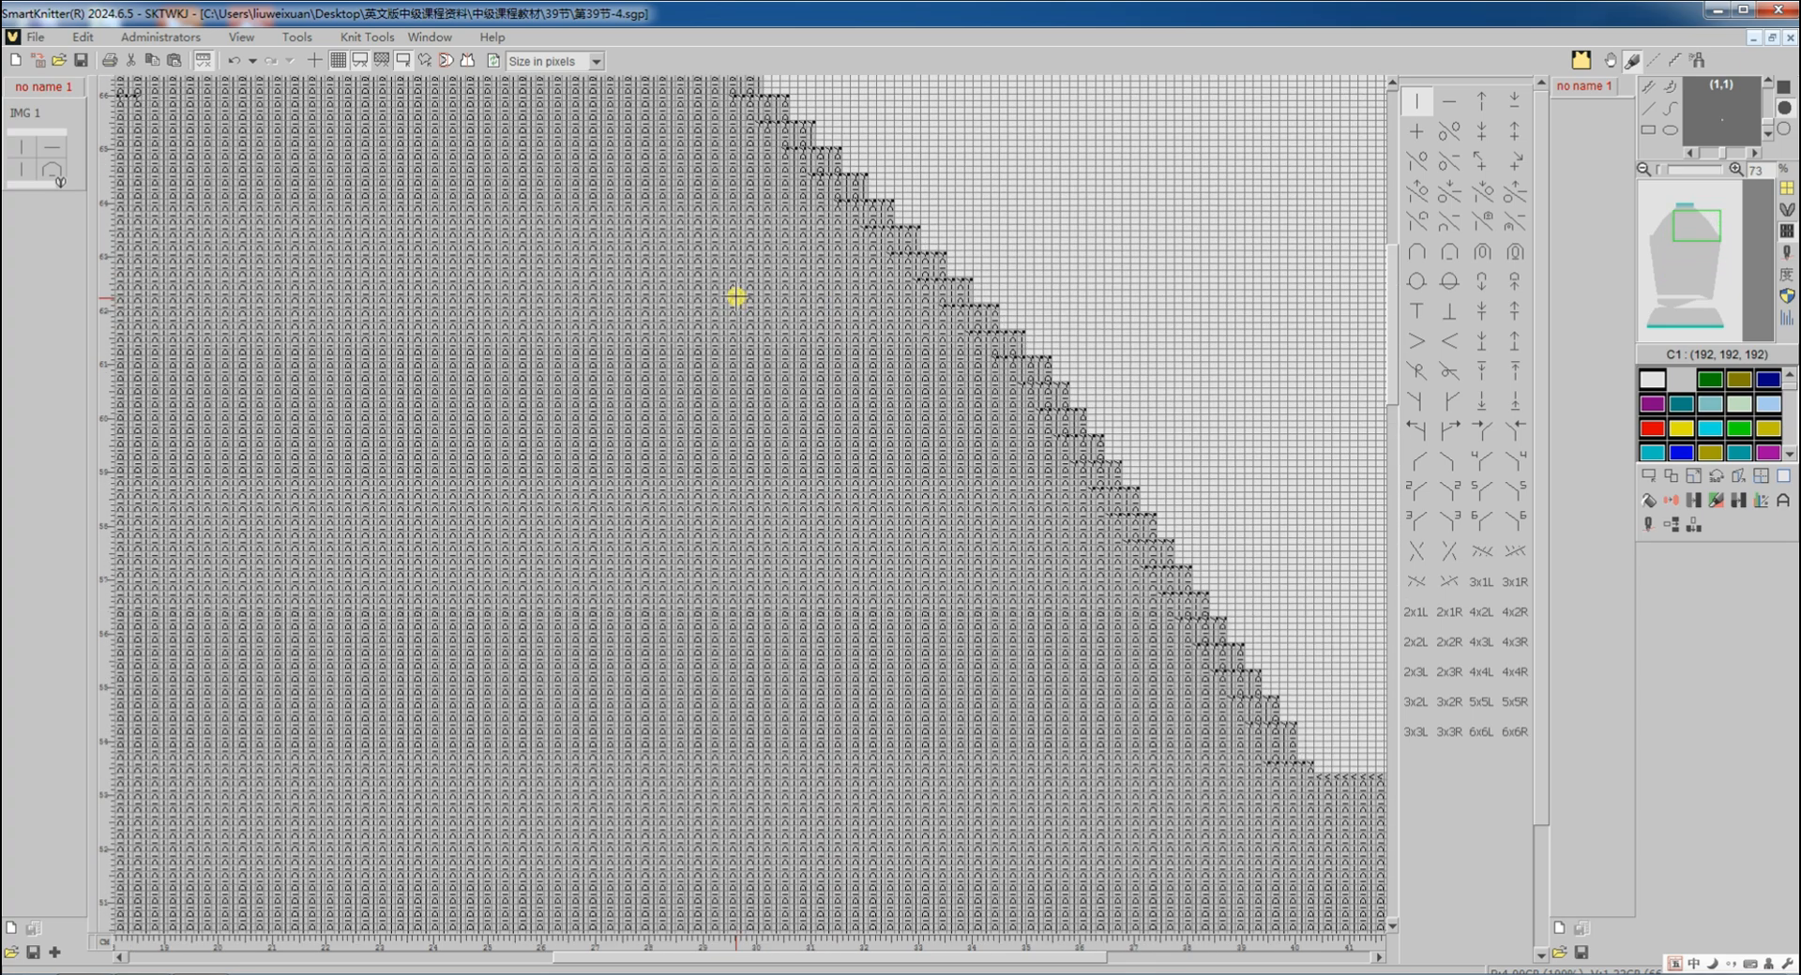
pyautogui.scroll(3, 736, 297)
pyautogui.scroll(-2, 694, 403)
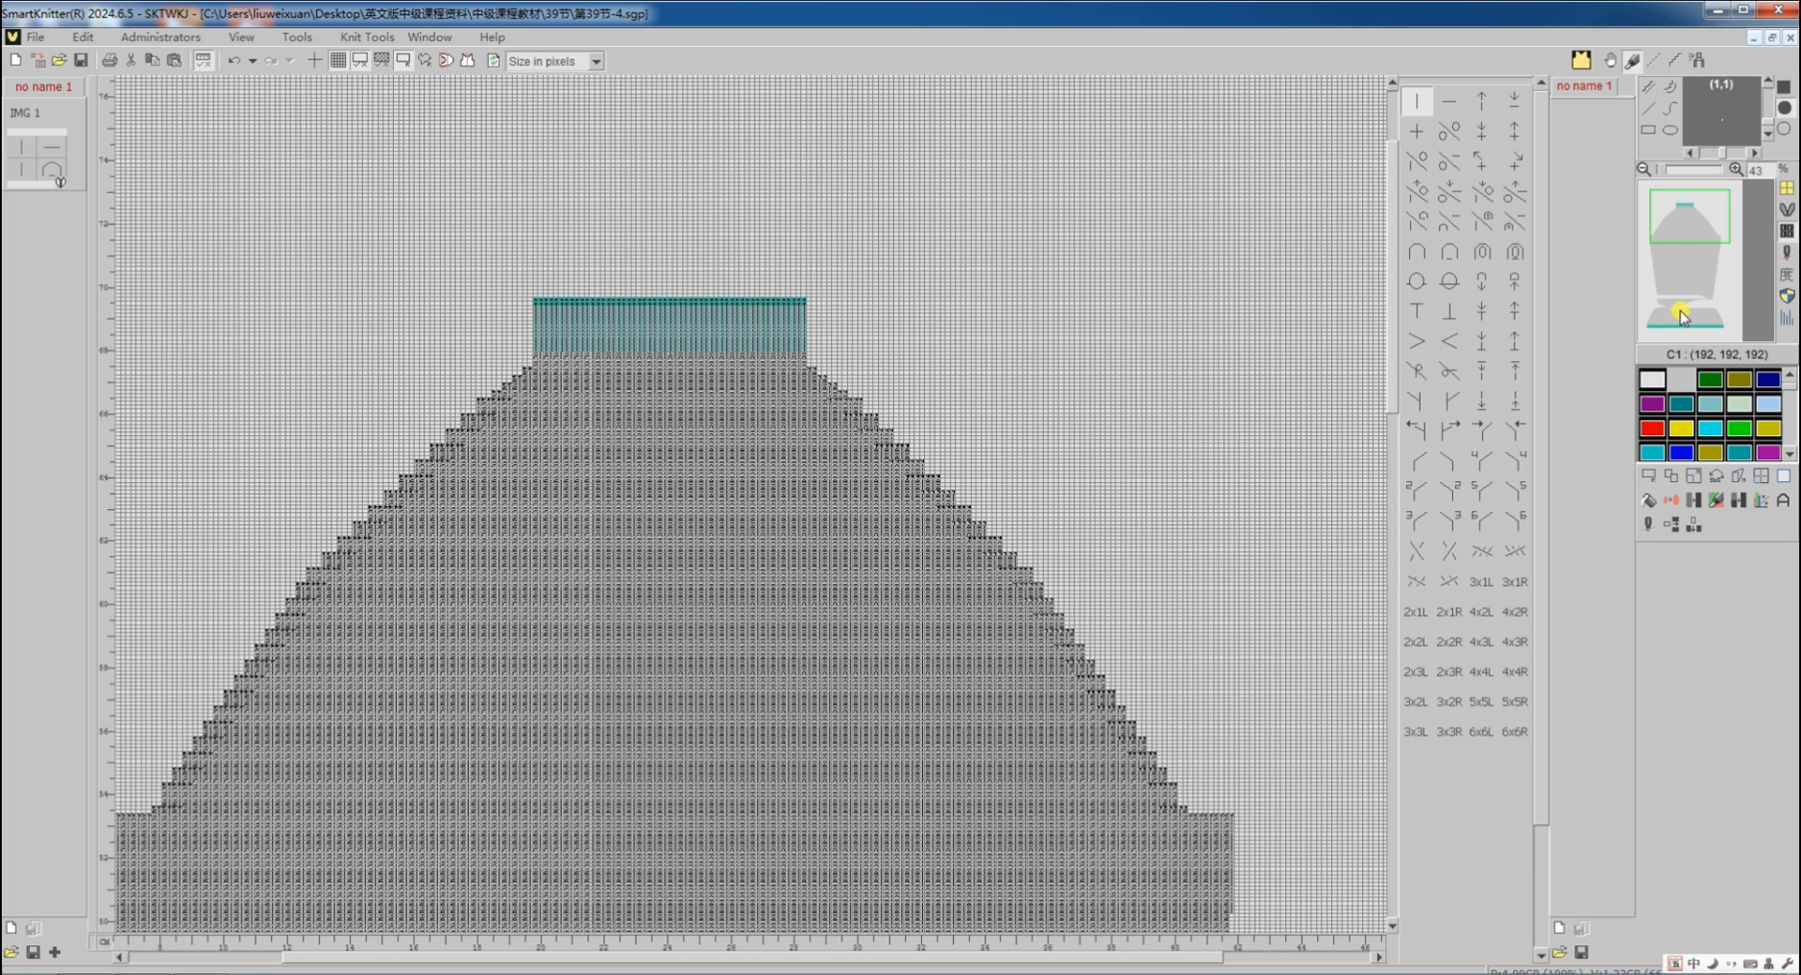
# Check the feeder layout of the filled pattern and translate it into machine code for the Ci Xing GE2-52C
pyautogui.click(1686, 321)
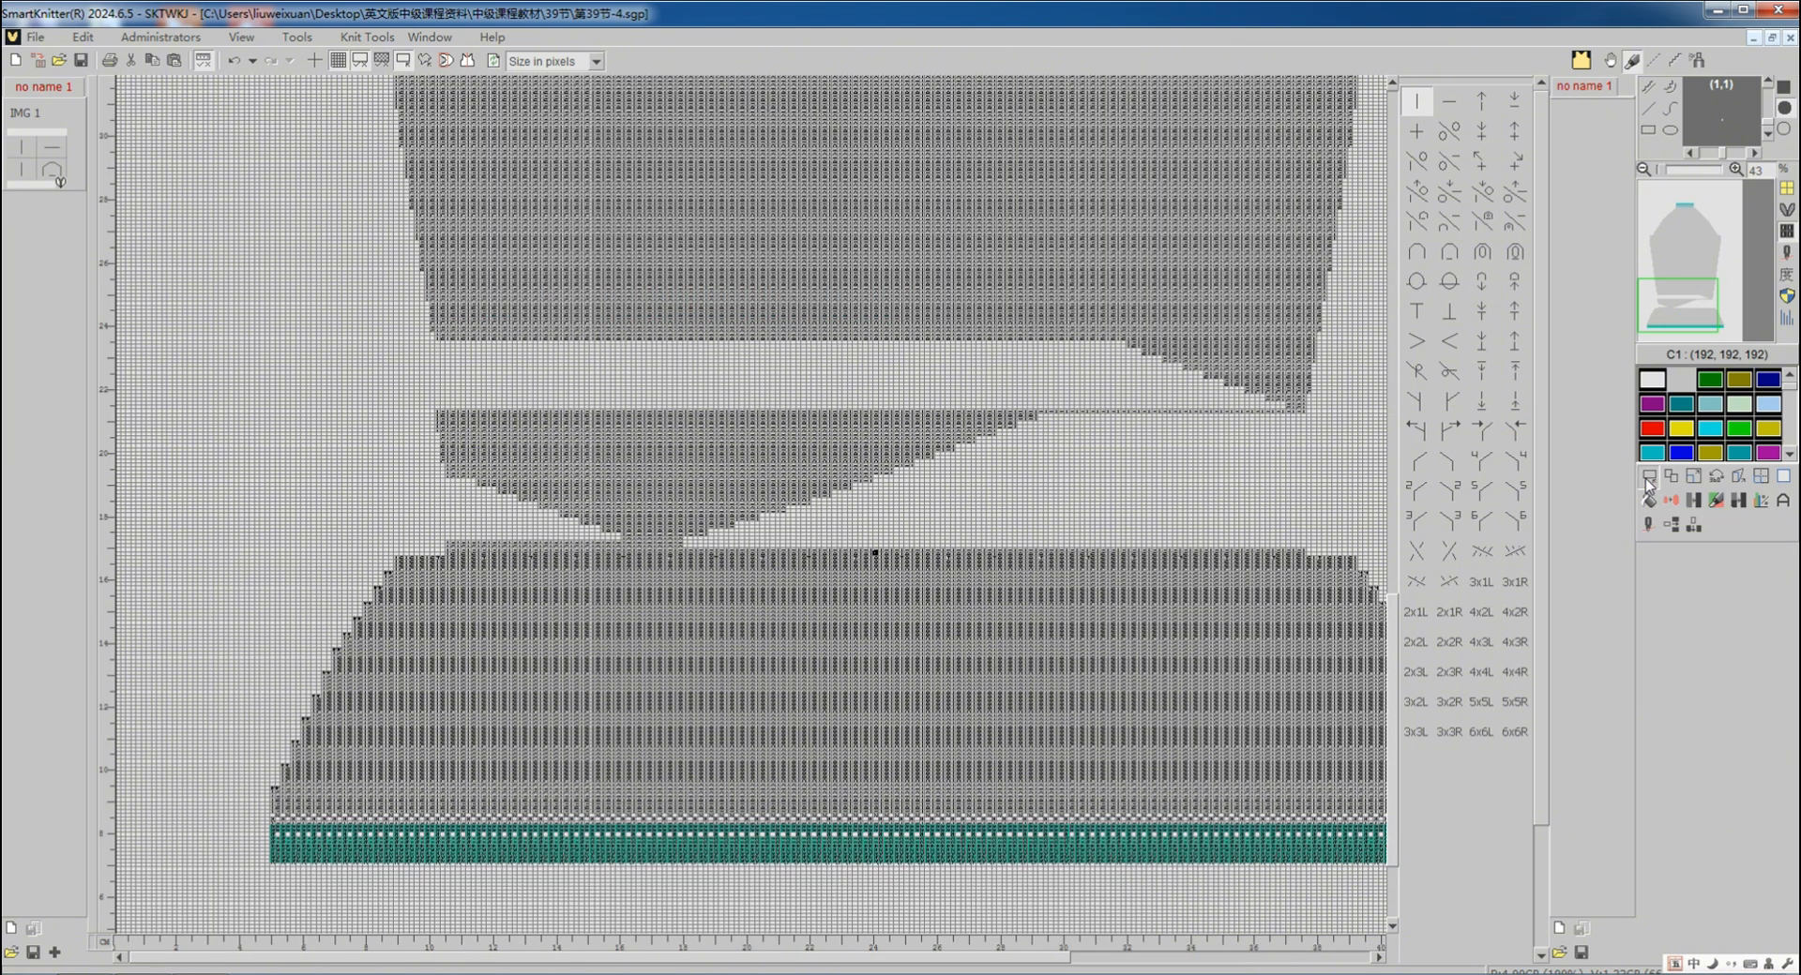
pyautogui.click(1648, 477)
pyautogui.click(1668, 554)
pyautogui.click(1642, 528)
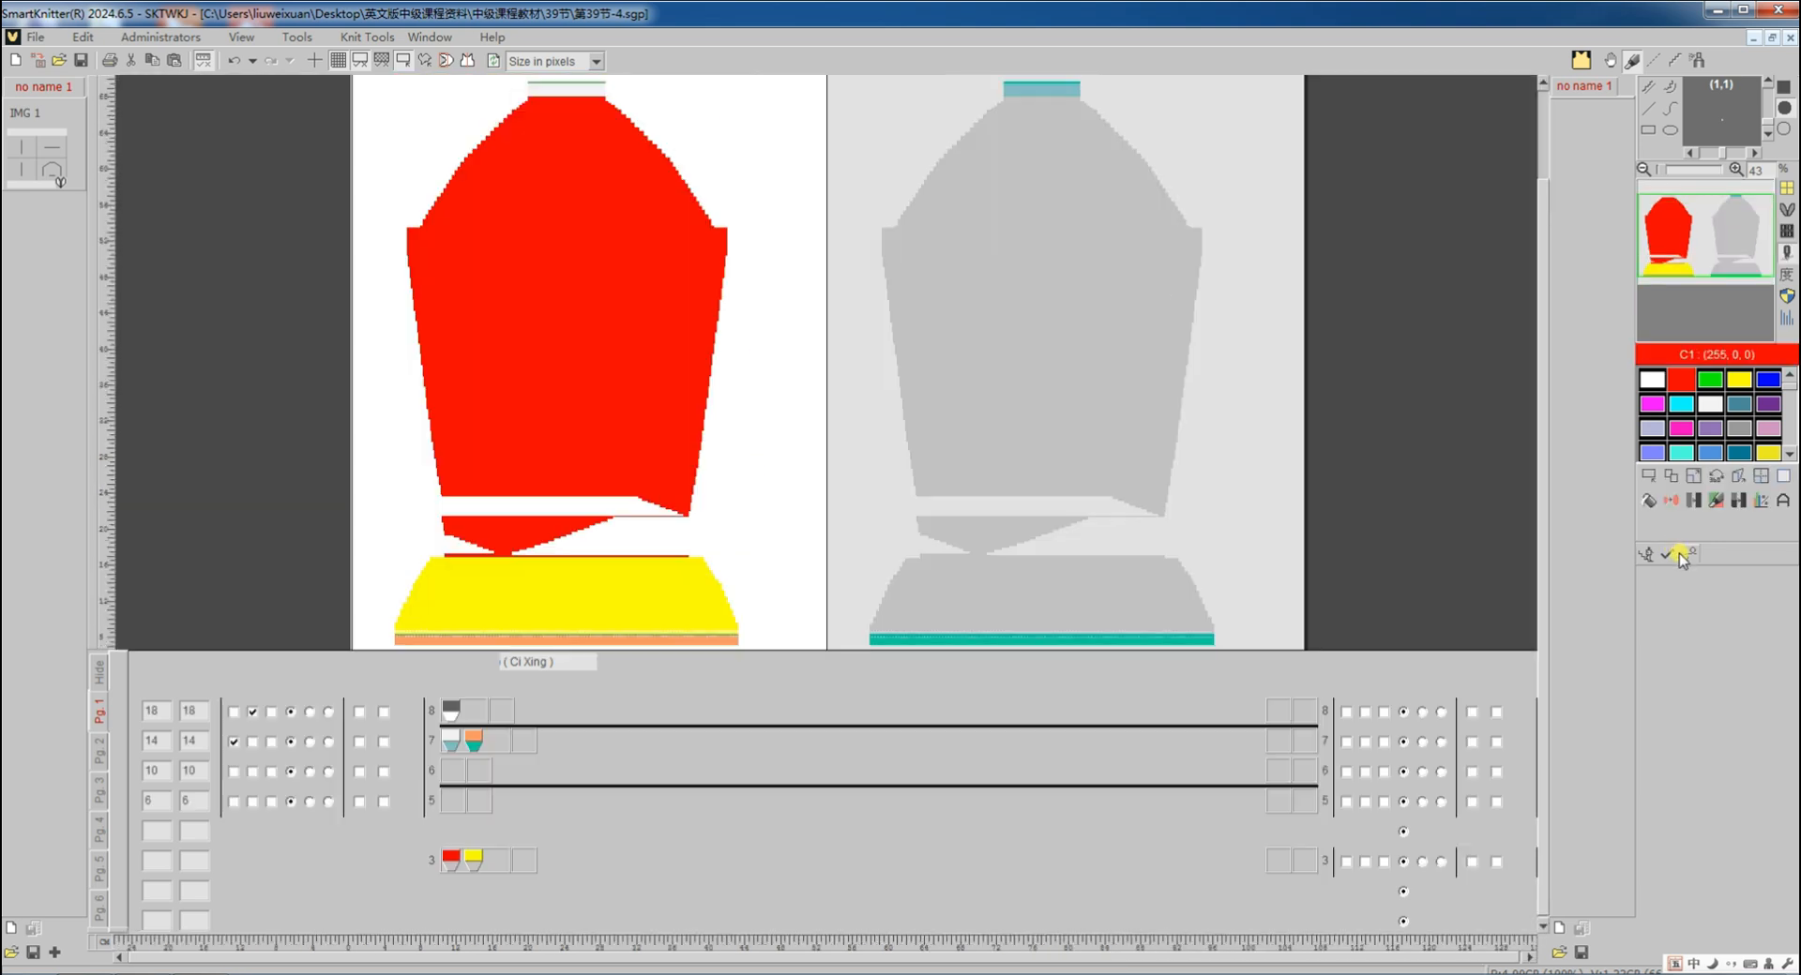
pyautogui.click(1689, 560)
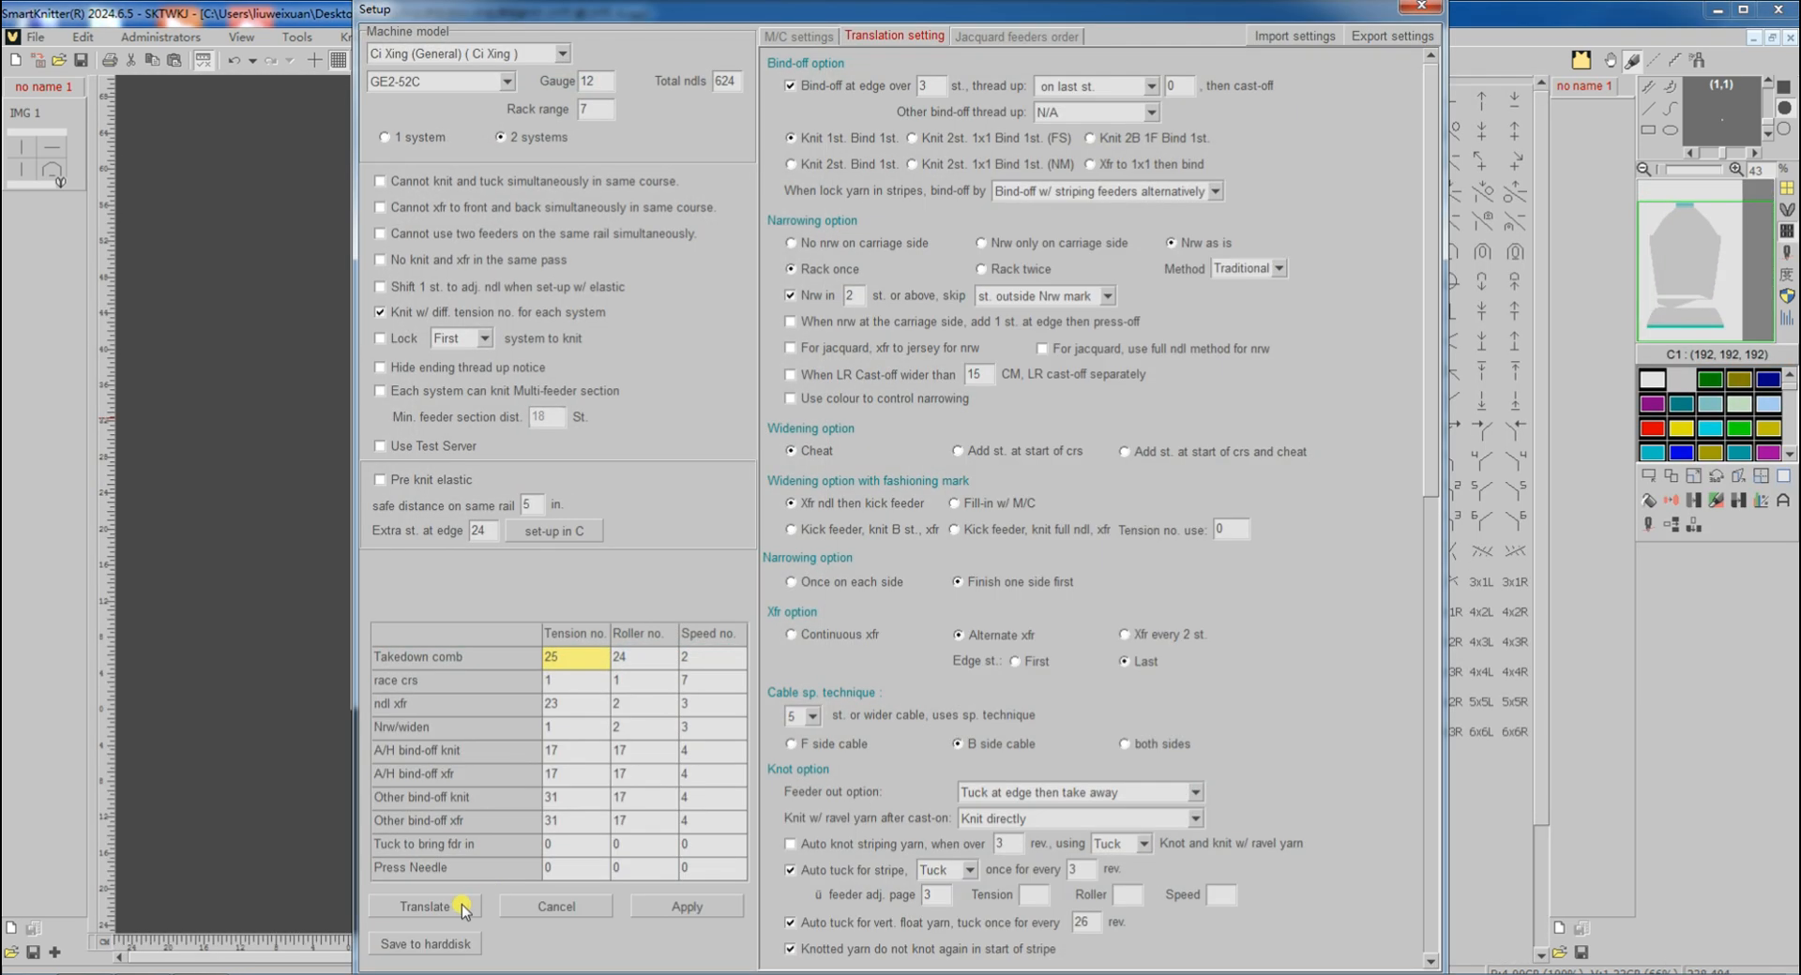
pyautogui.click(447, 907)
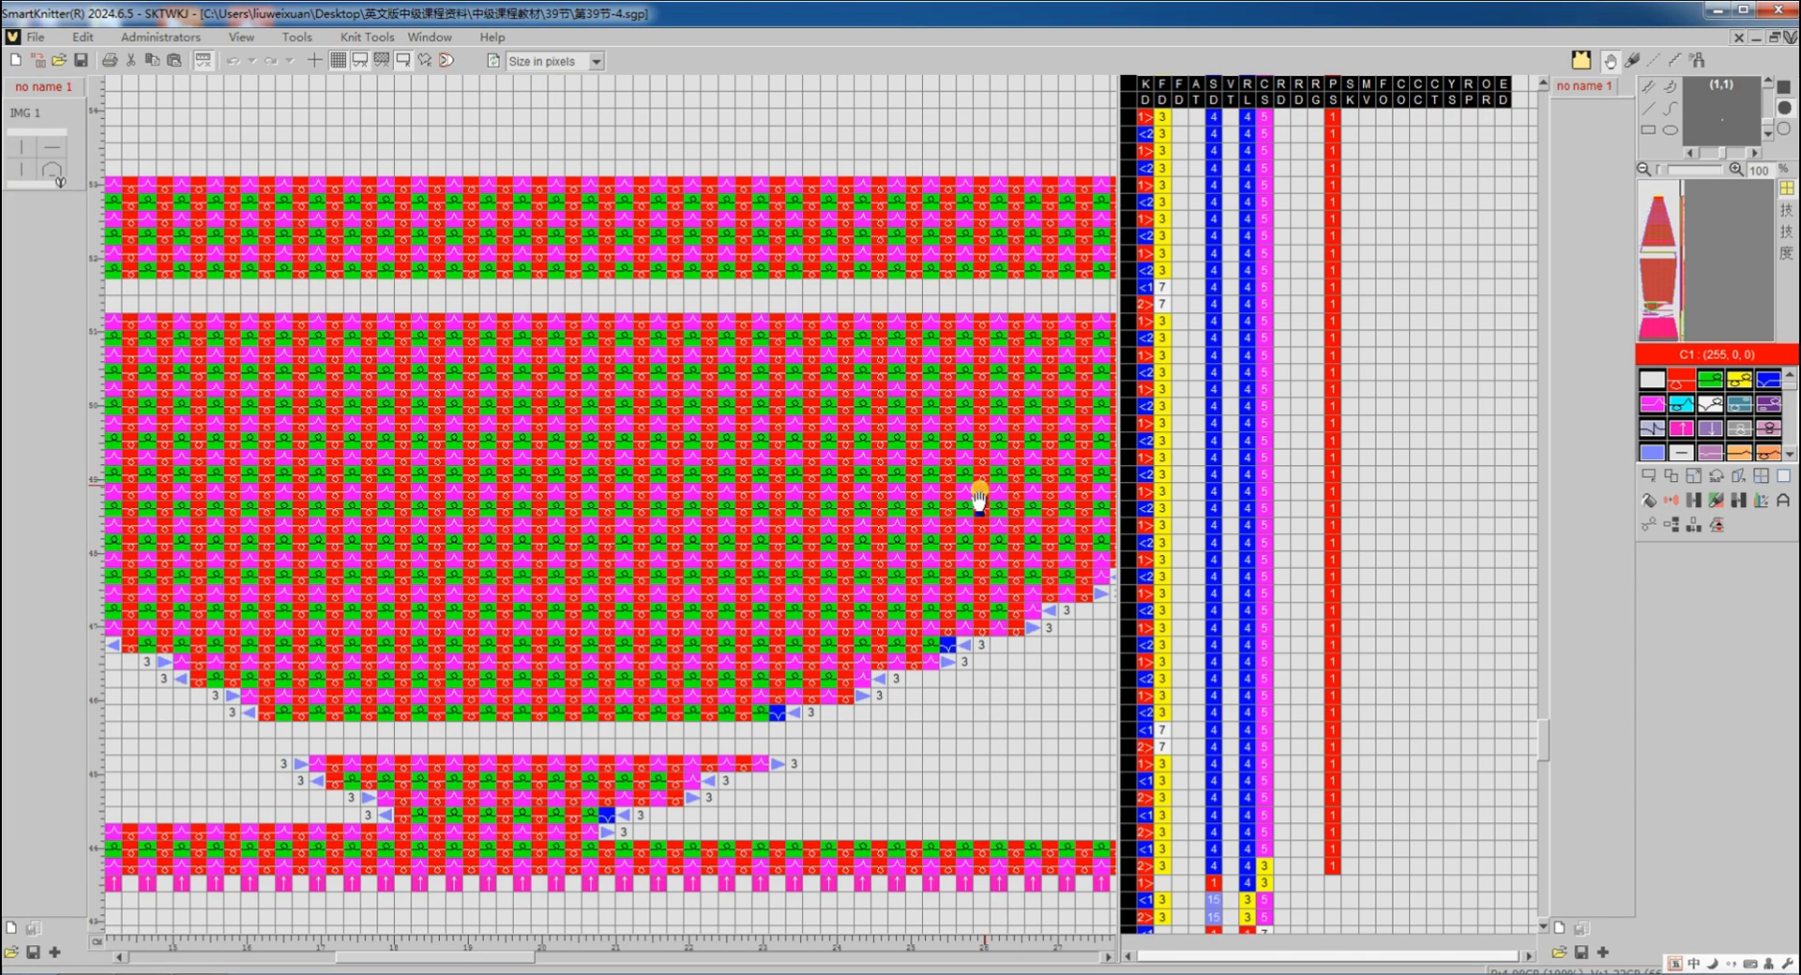
# Examine the machine code of the partial-knitting wedges, the single connecting course and the body above them
pyautogui.scroll(-2, 979, 492)
pyautogui.scroll(1, 711, 438)
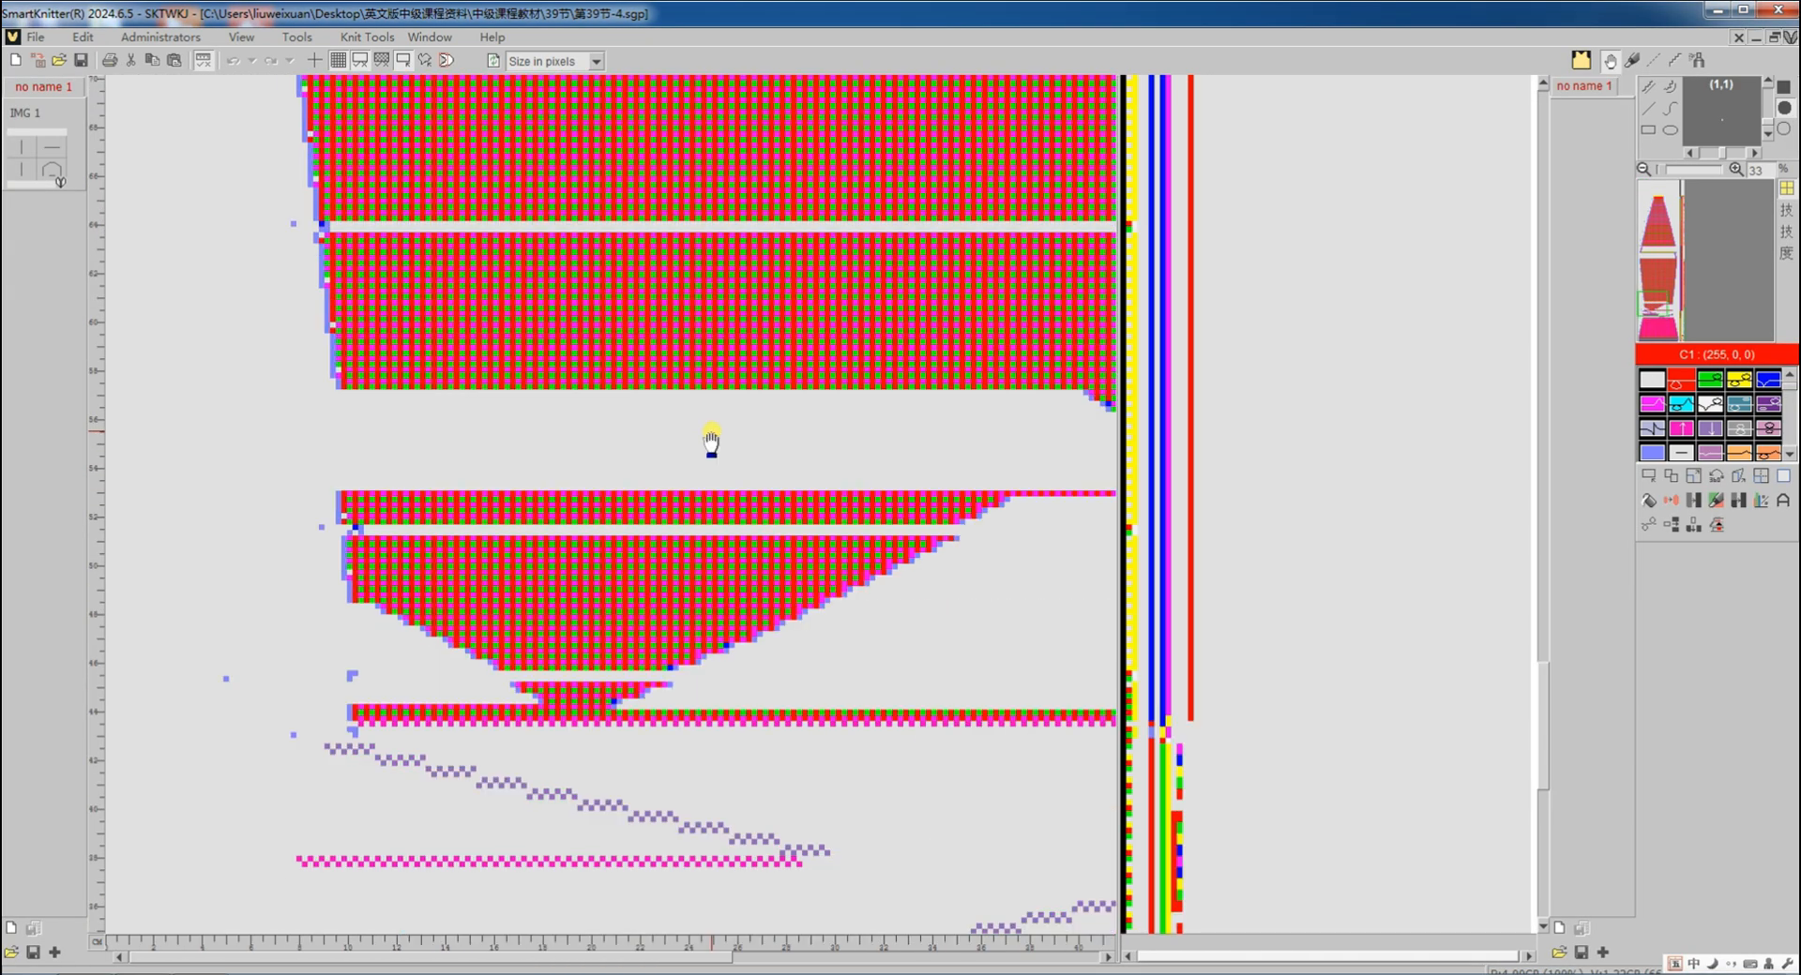
pyautogui.scroll(1, 735, 483)
pyautogui.hscroll(3, 795, 558)
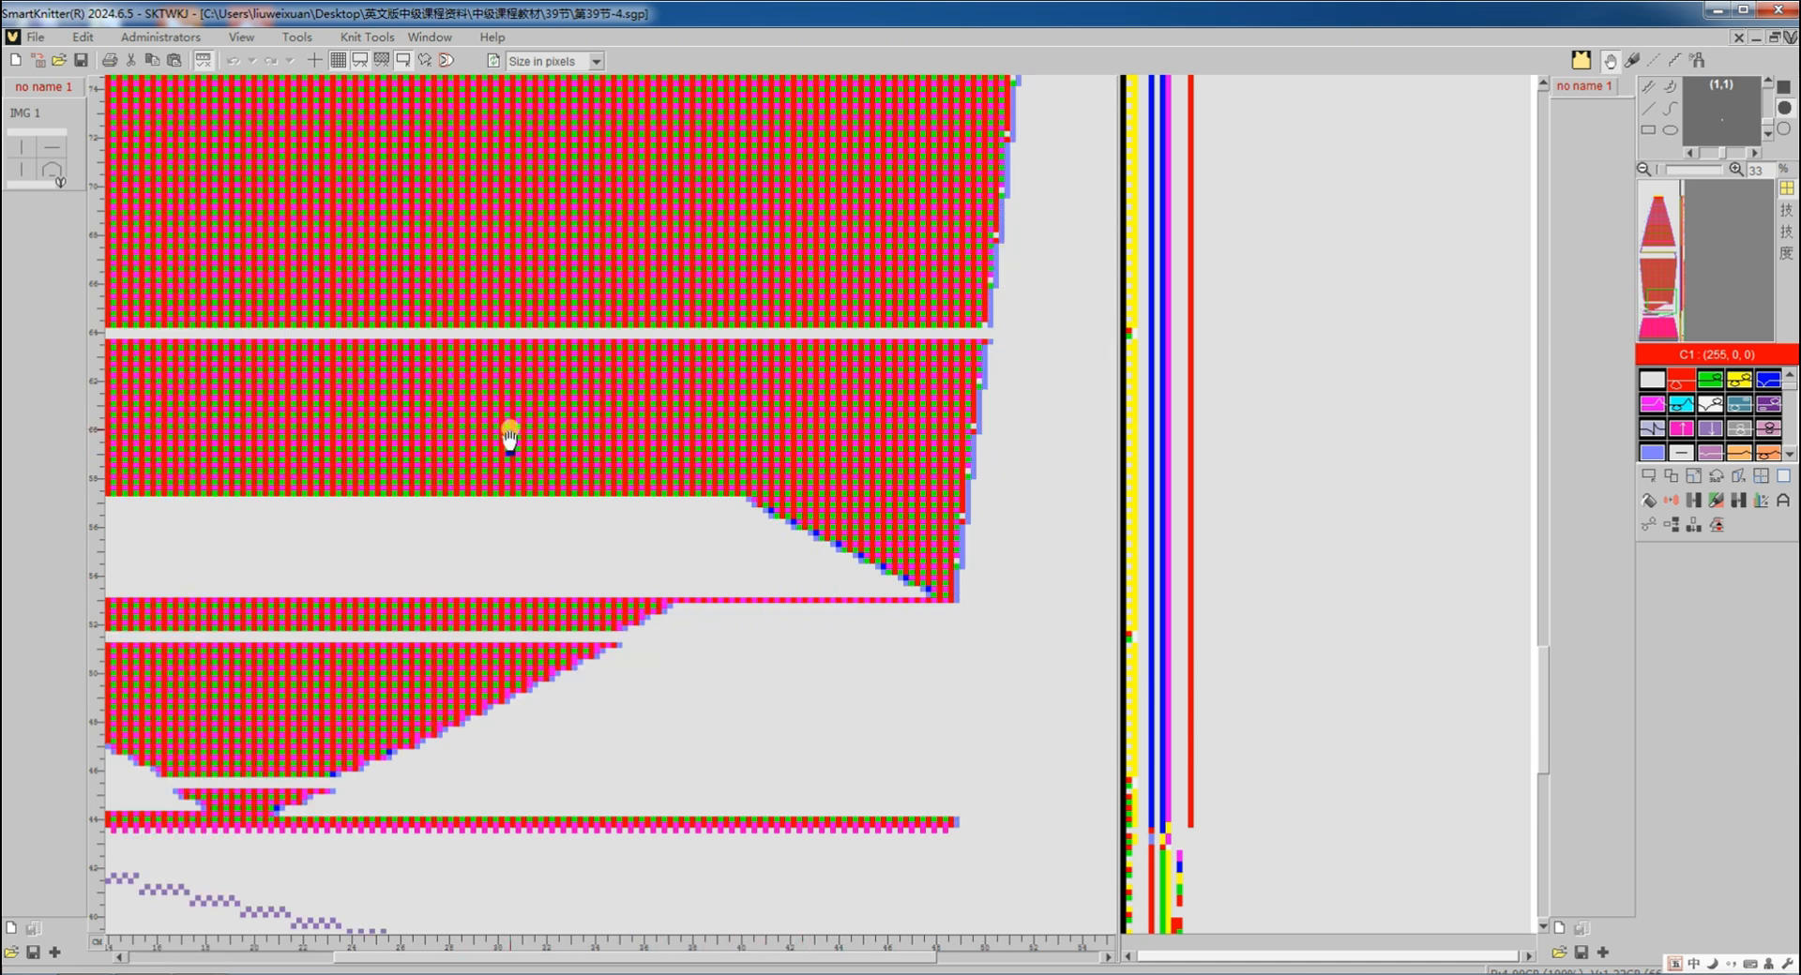
pyautogui.scroll(-2, 520, 436)
pyautogui.scroll(5, 516, 434)
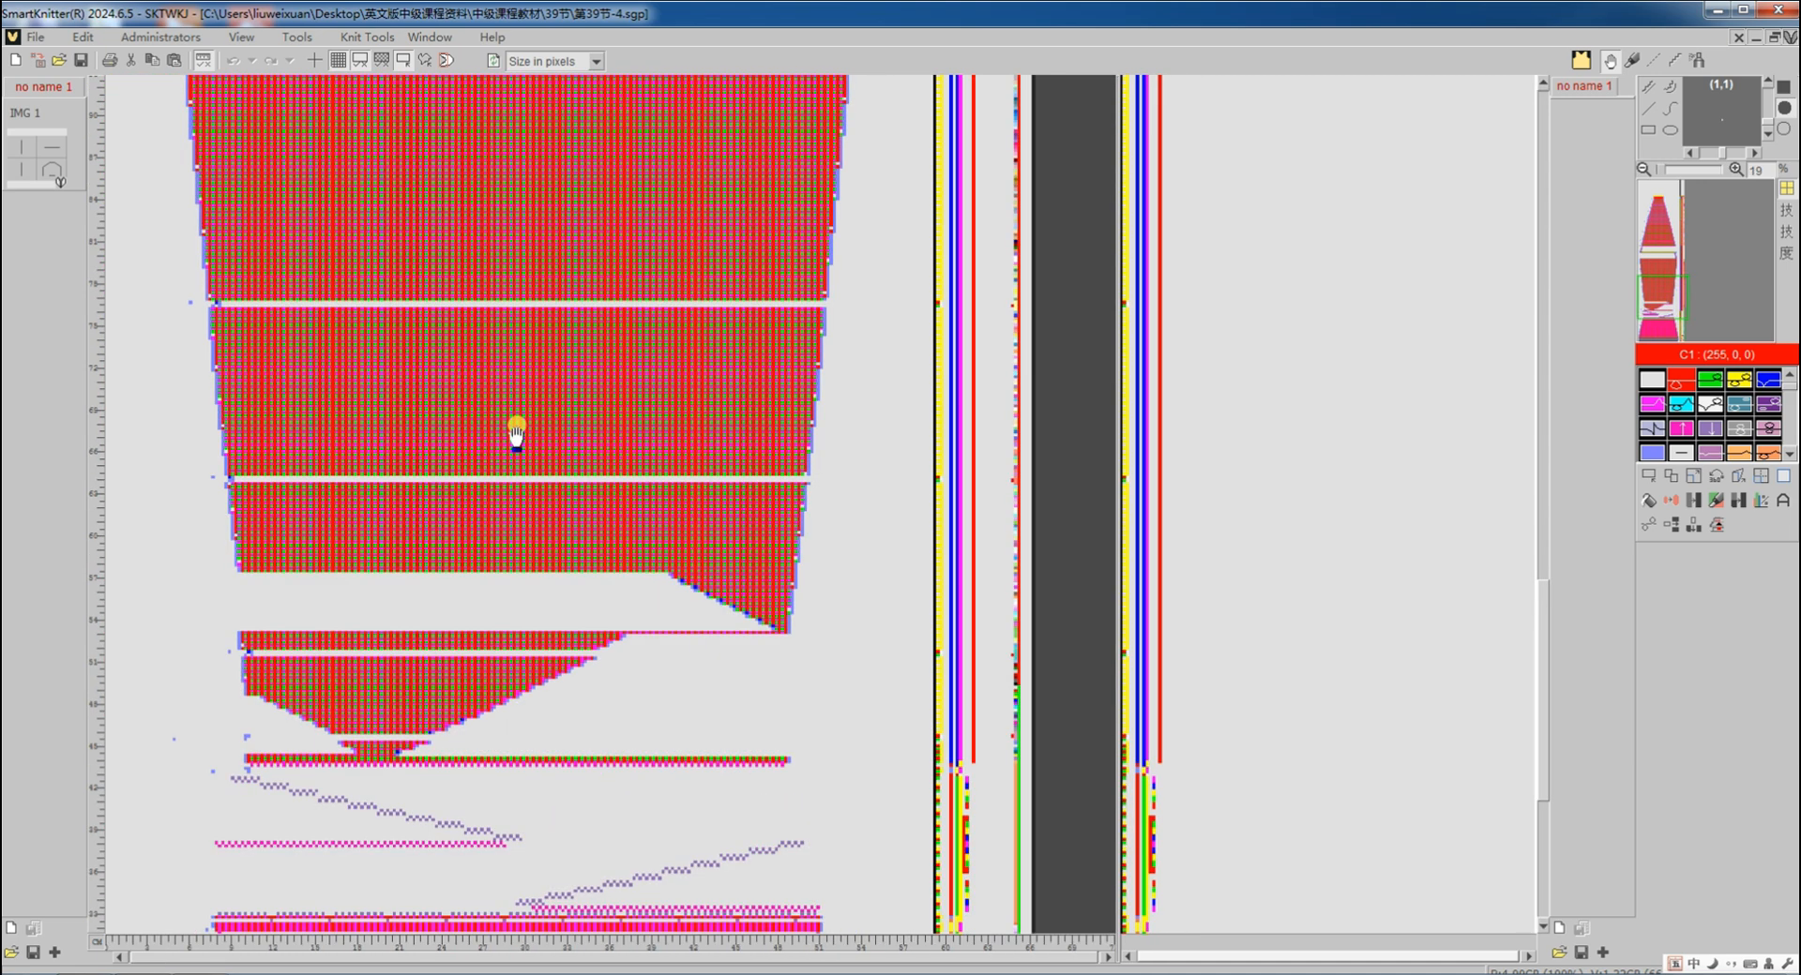
pyautogui.scroll(1, 516, 433)
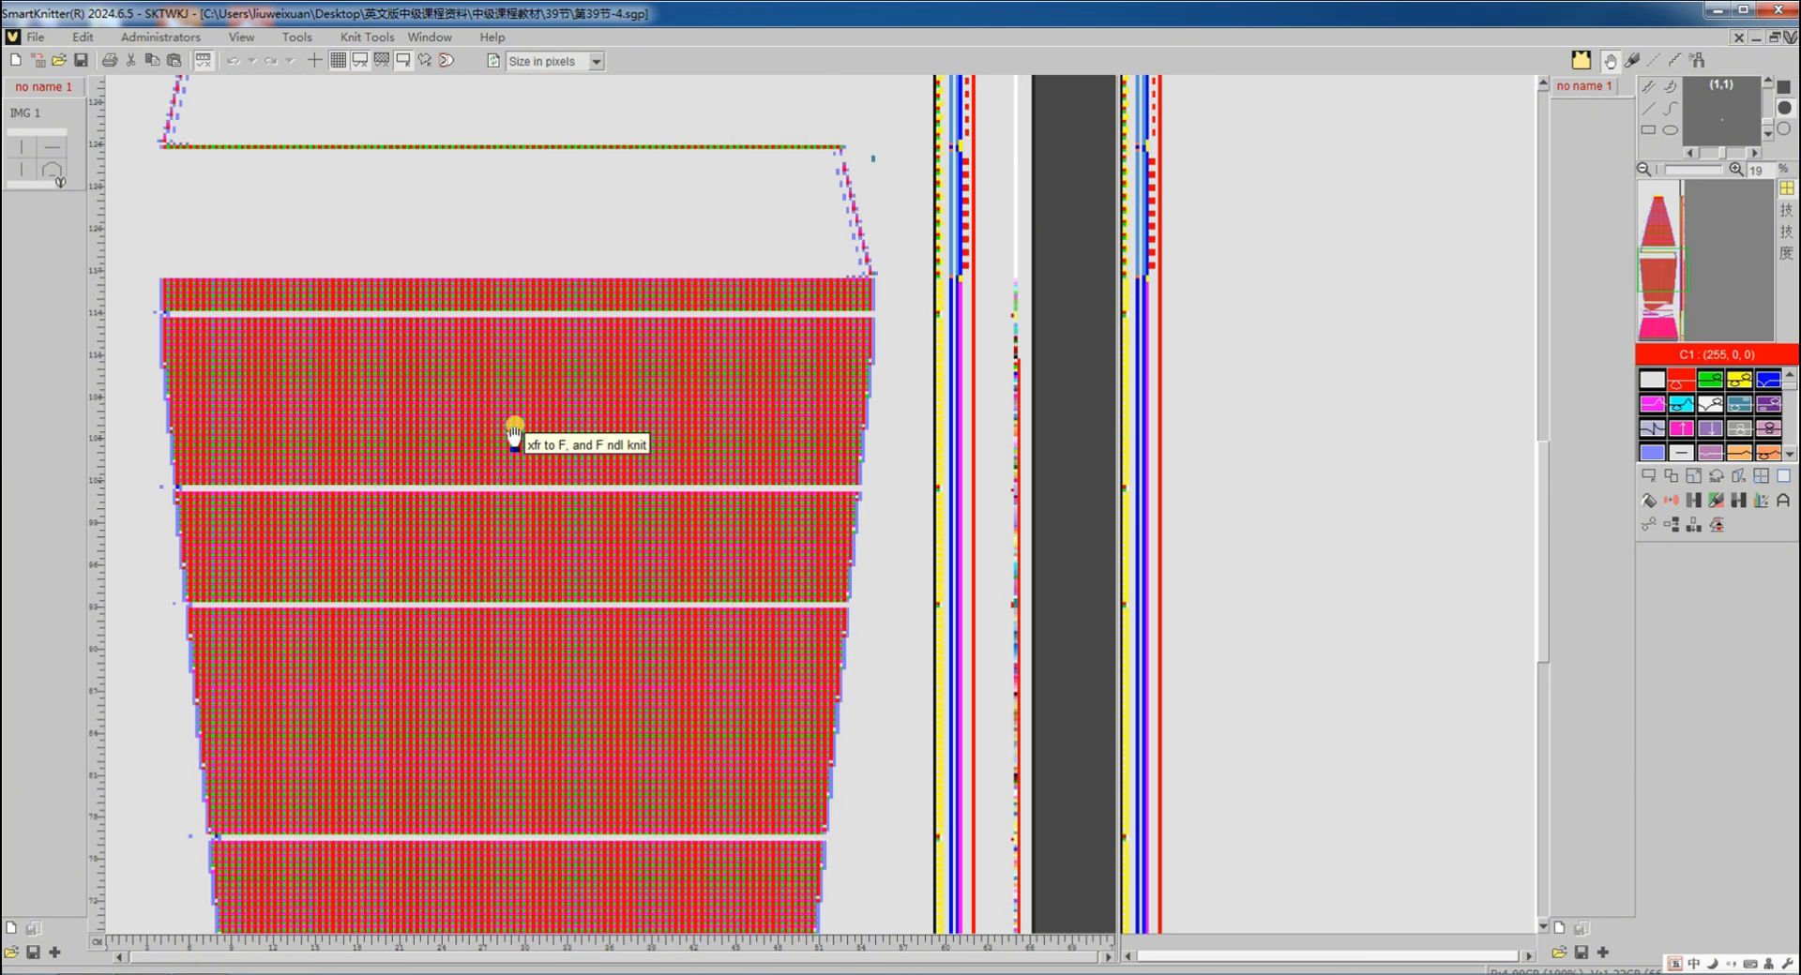
pyautogui.scroll(5, 515, 434)
pyautogui.scroll(-2, 515, 434)
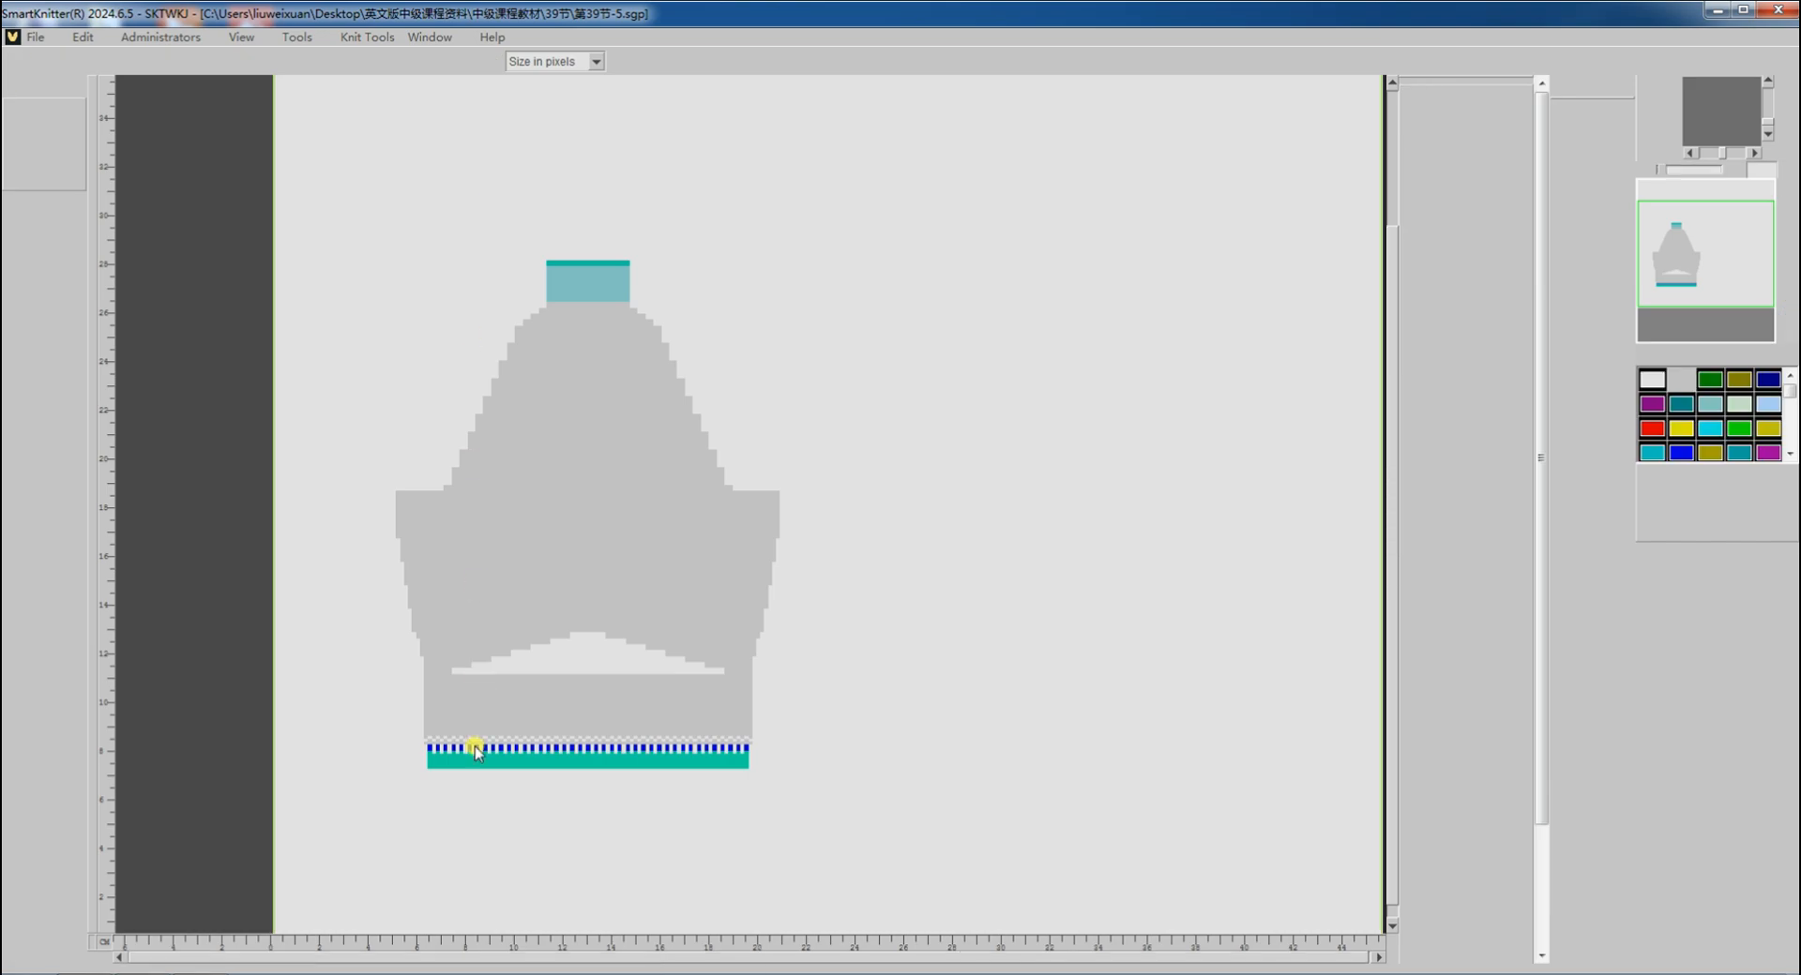
# Translate the 第39节-5.sgp pattern into machine code for the Ci Xing GE2-52C and inspect its two partial-knitting slopes above the rib
pyautogui.scroll(4, 450, 691)
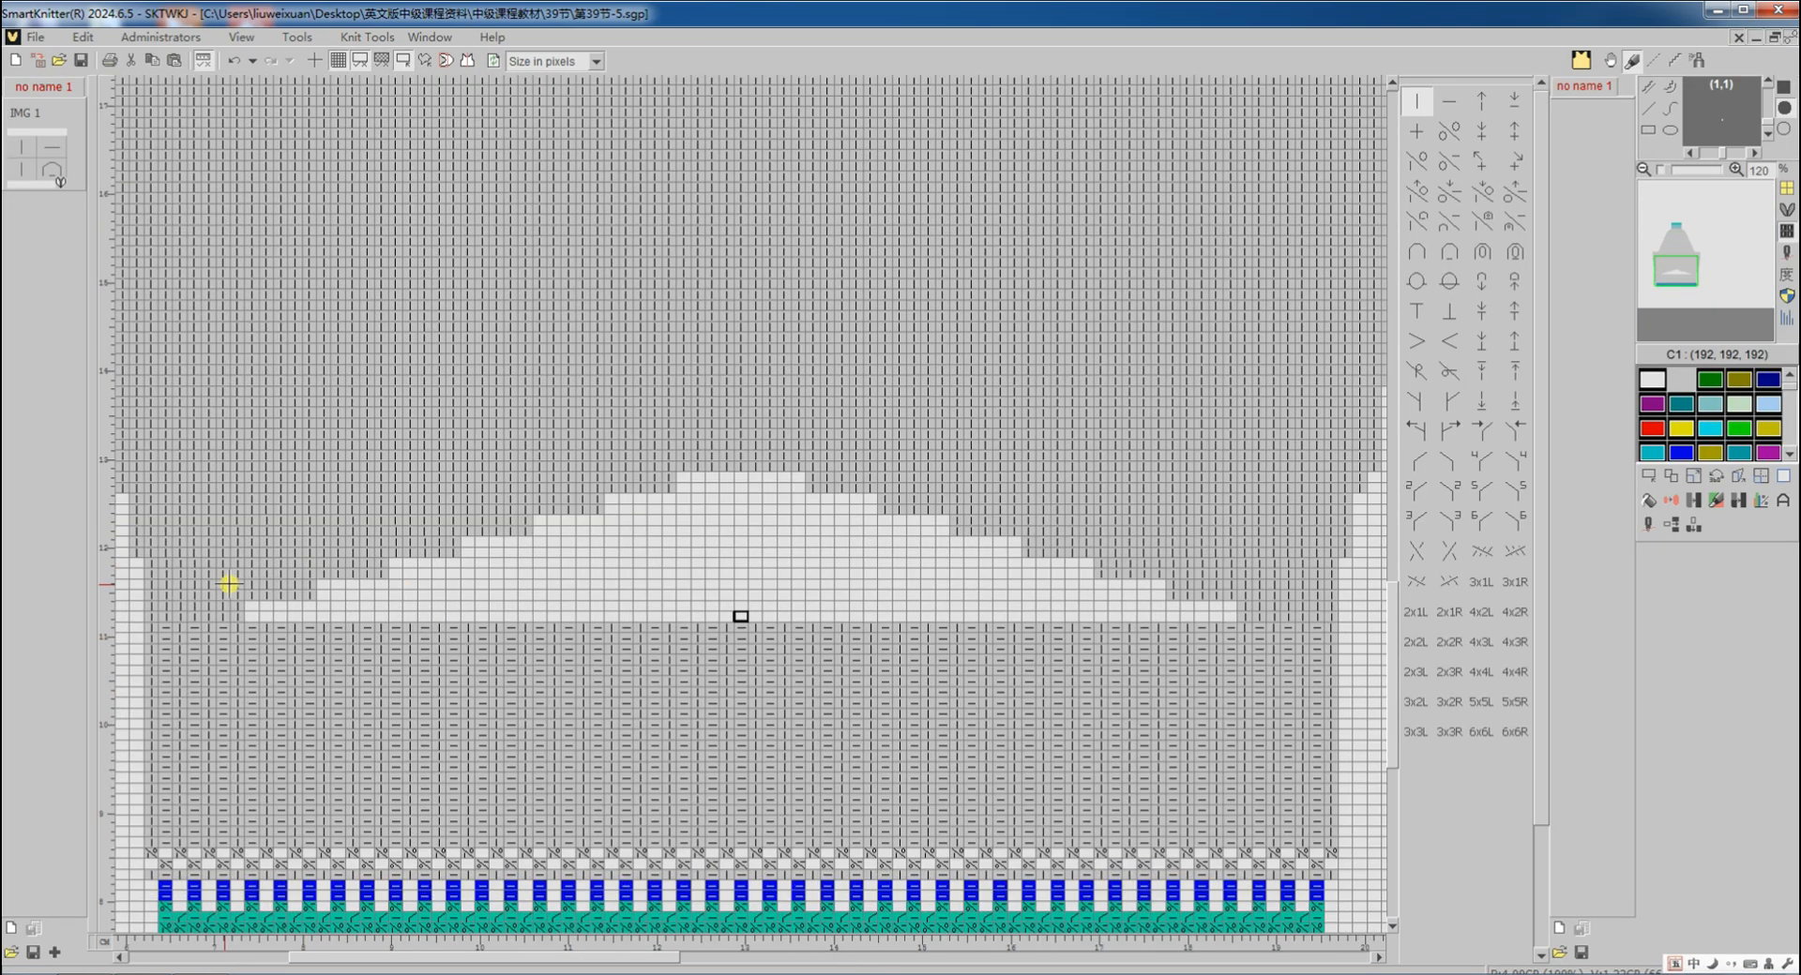
pyautogui.click(1647, 533)
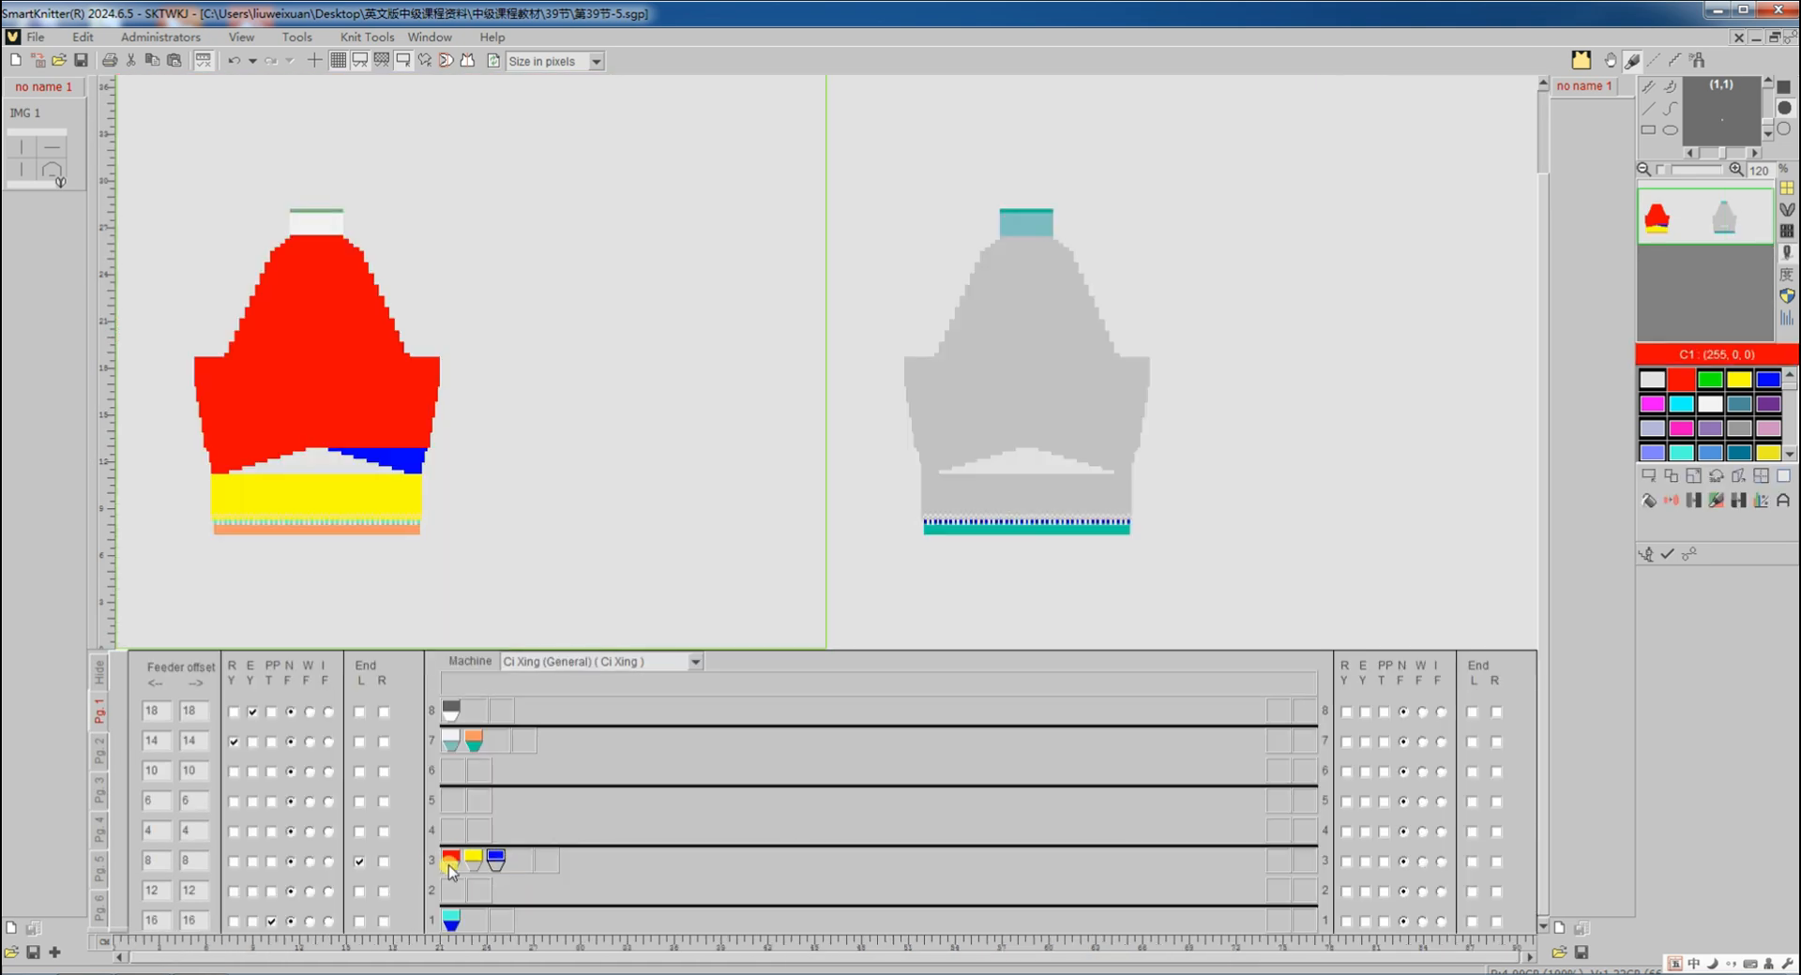
pyautogui.click(1700, 556)
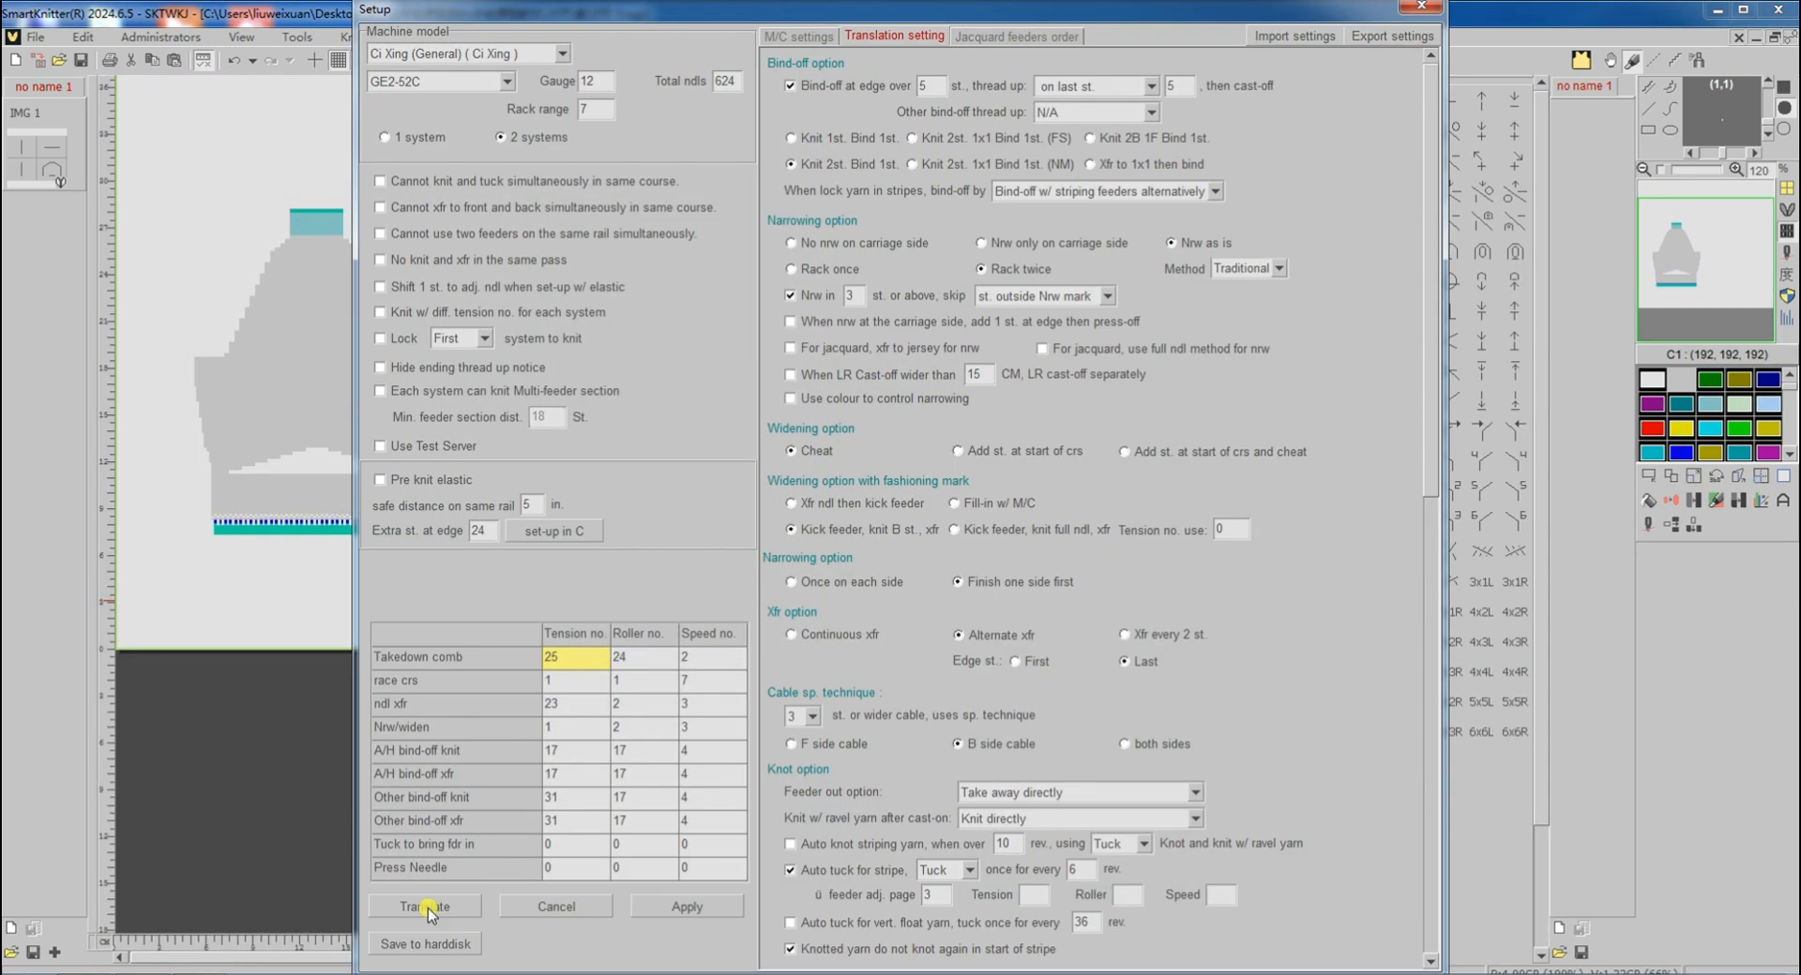
pyautogui.click(428, 907)
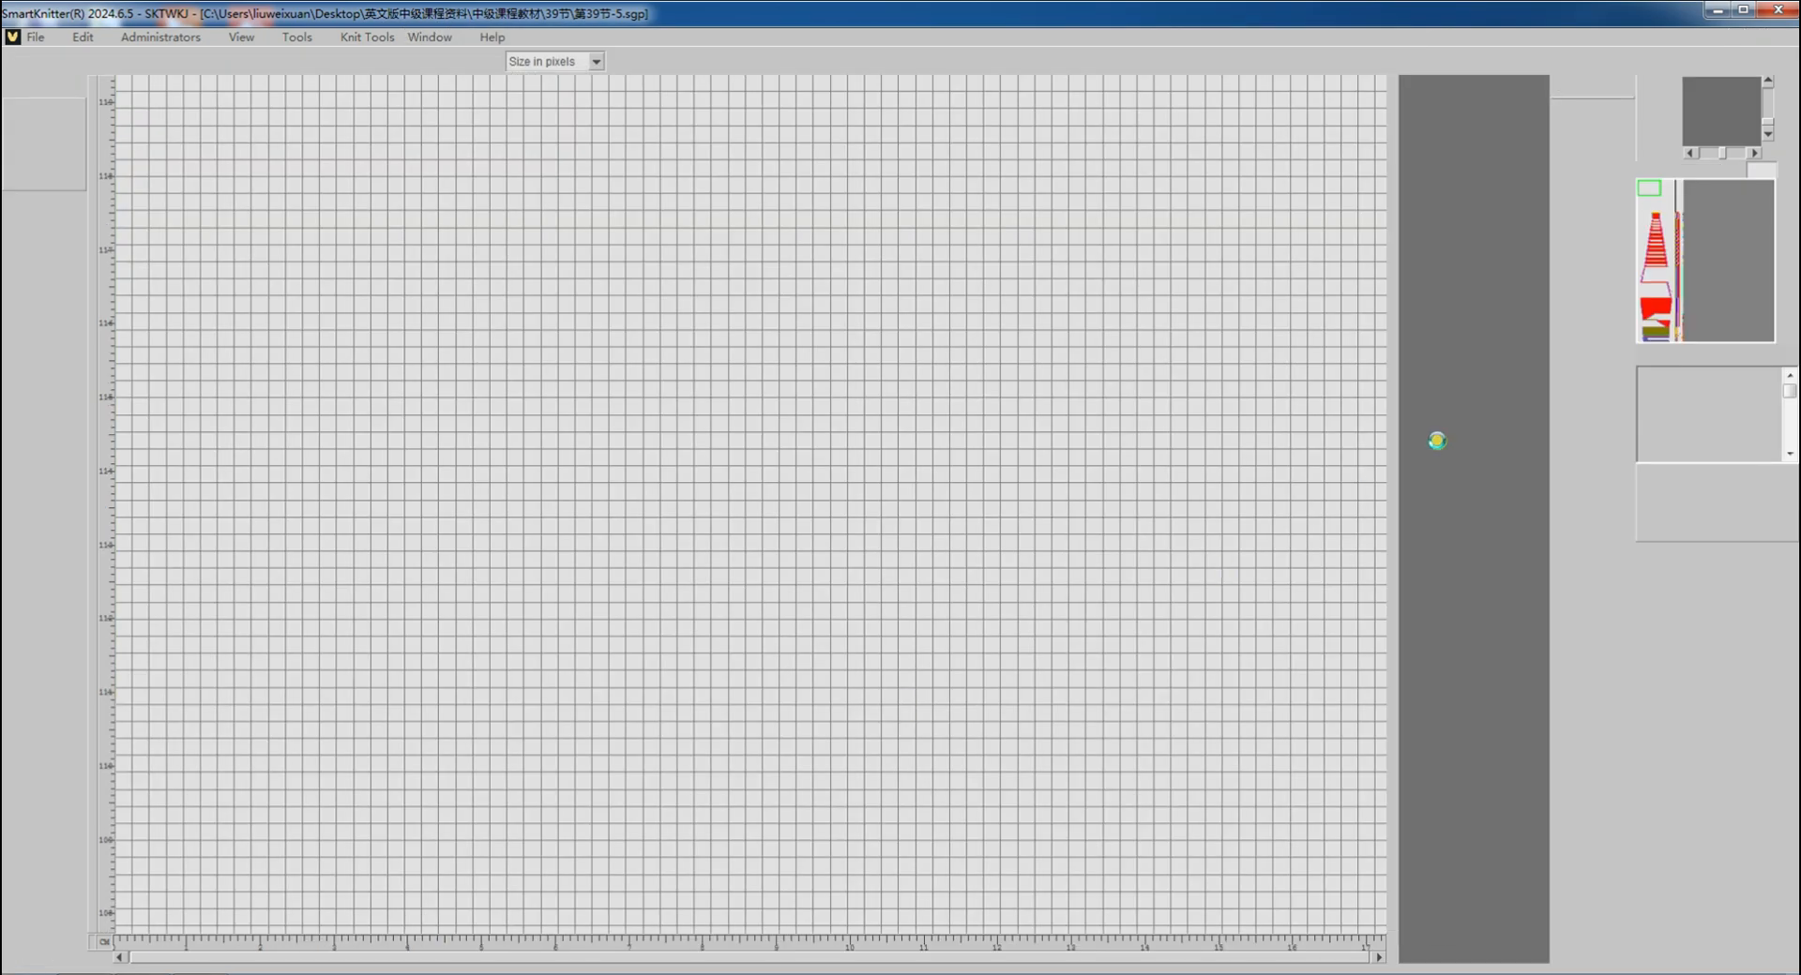
pyautogui.click(1662, 324)
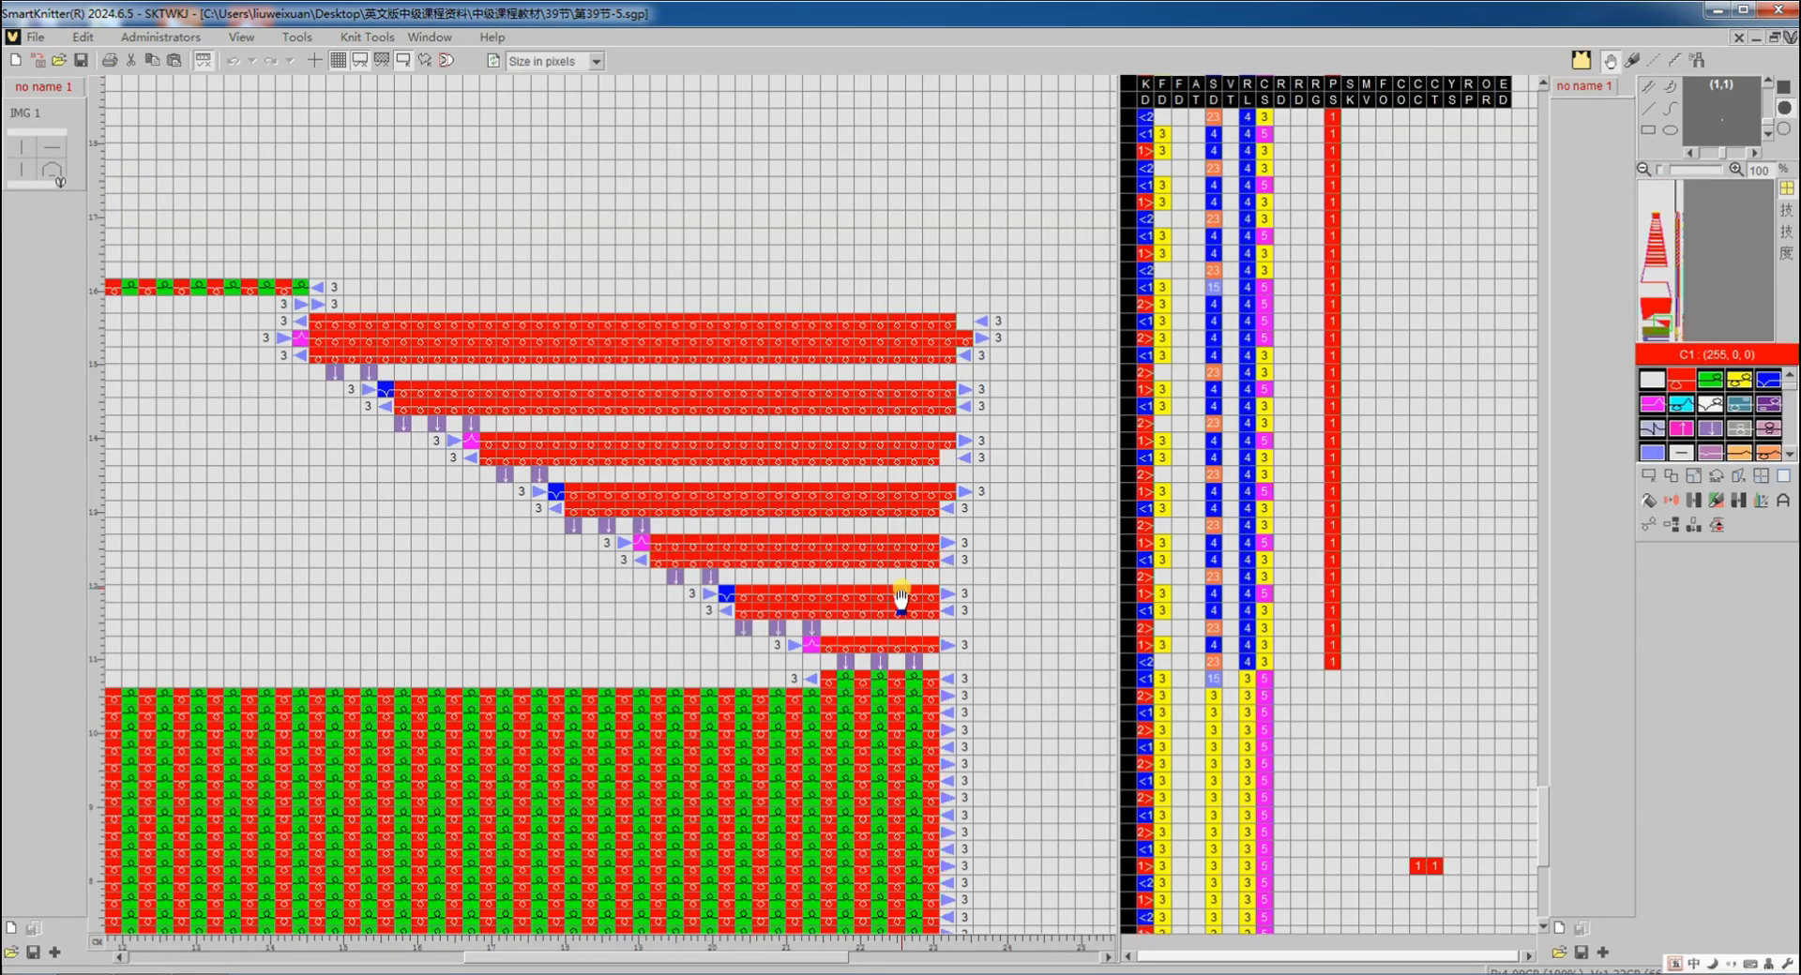
pyautogui.scroll(-2, 901, 598)
pyautogui.scroll(2, 755, 619)
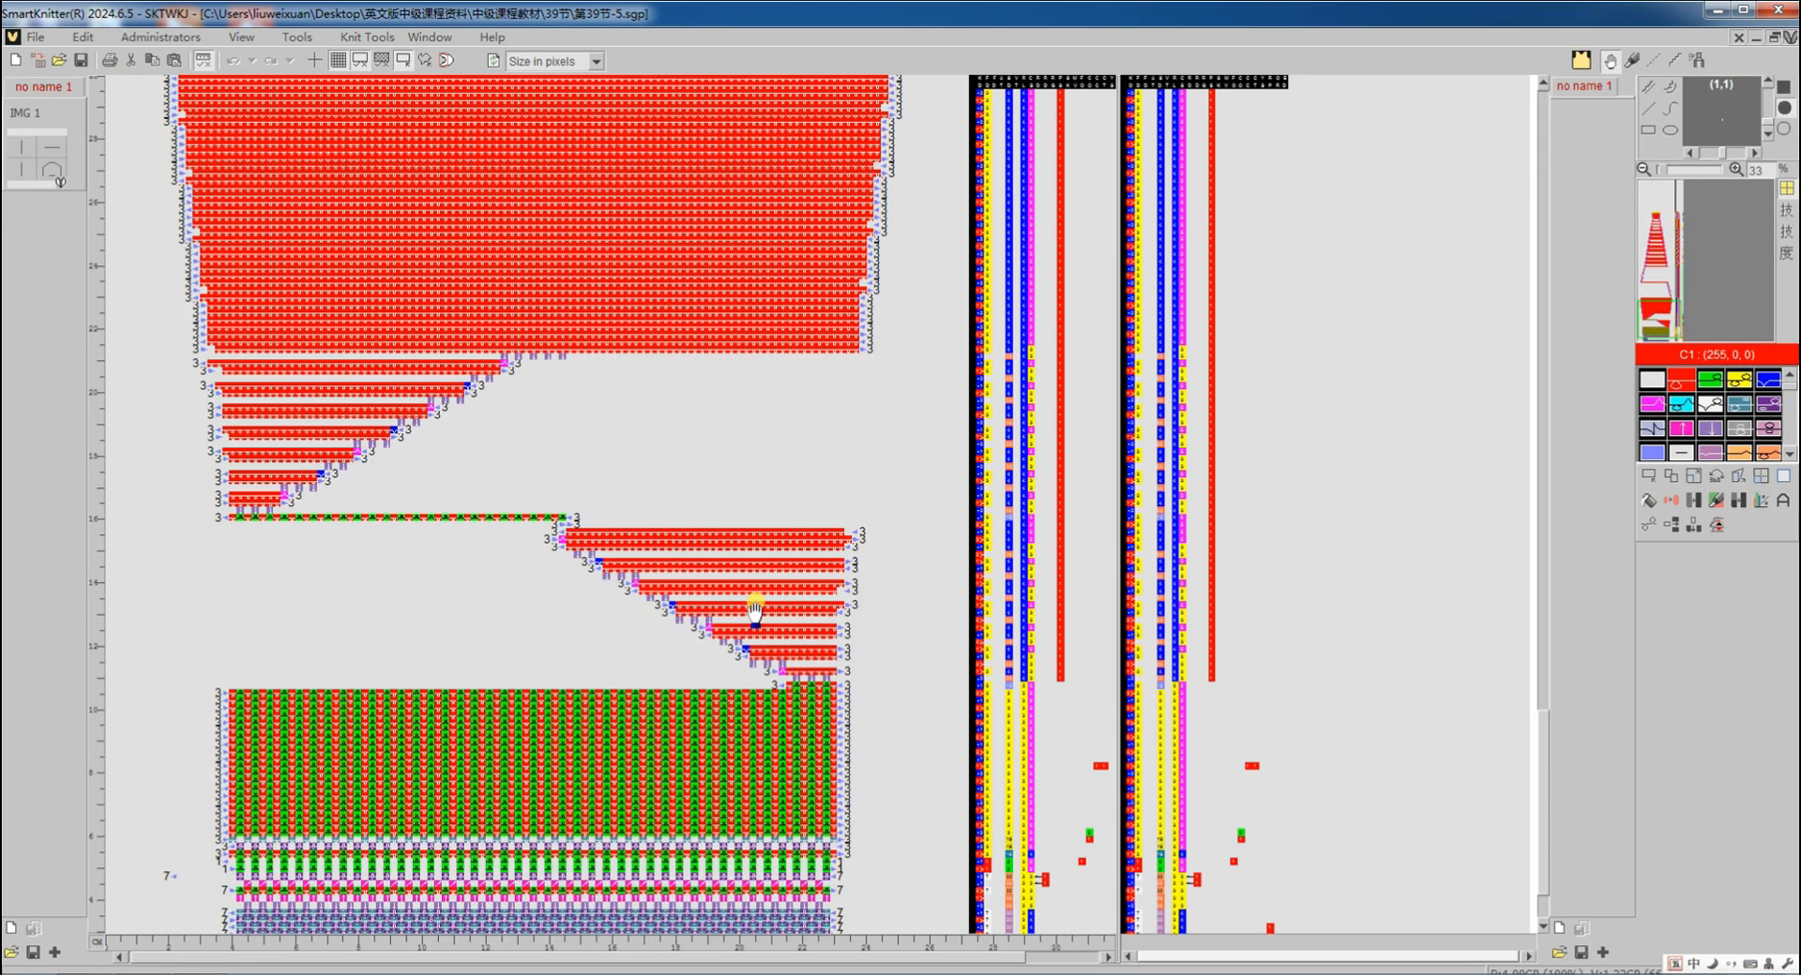
pyautogui.moveTo(169, 478); pyautogui.dragTo(272, 511)
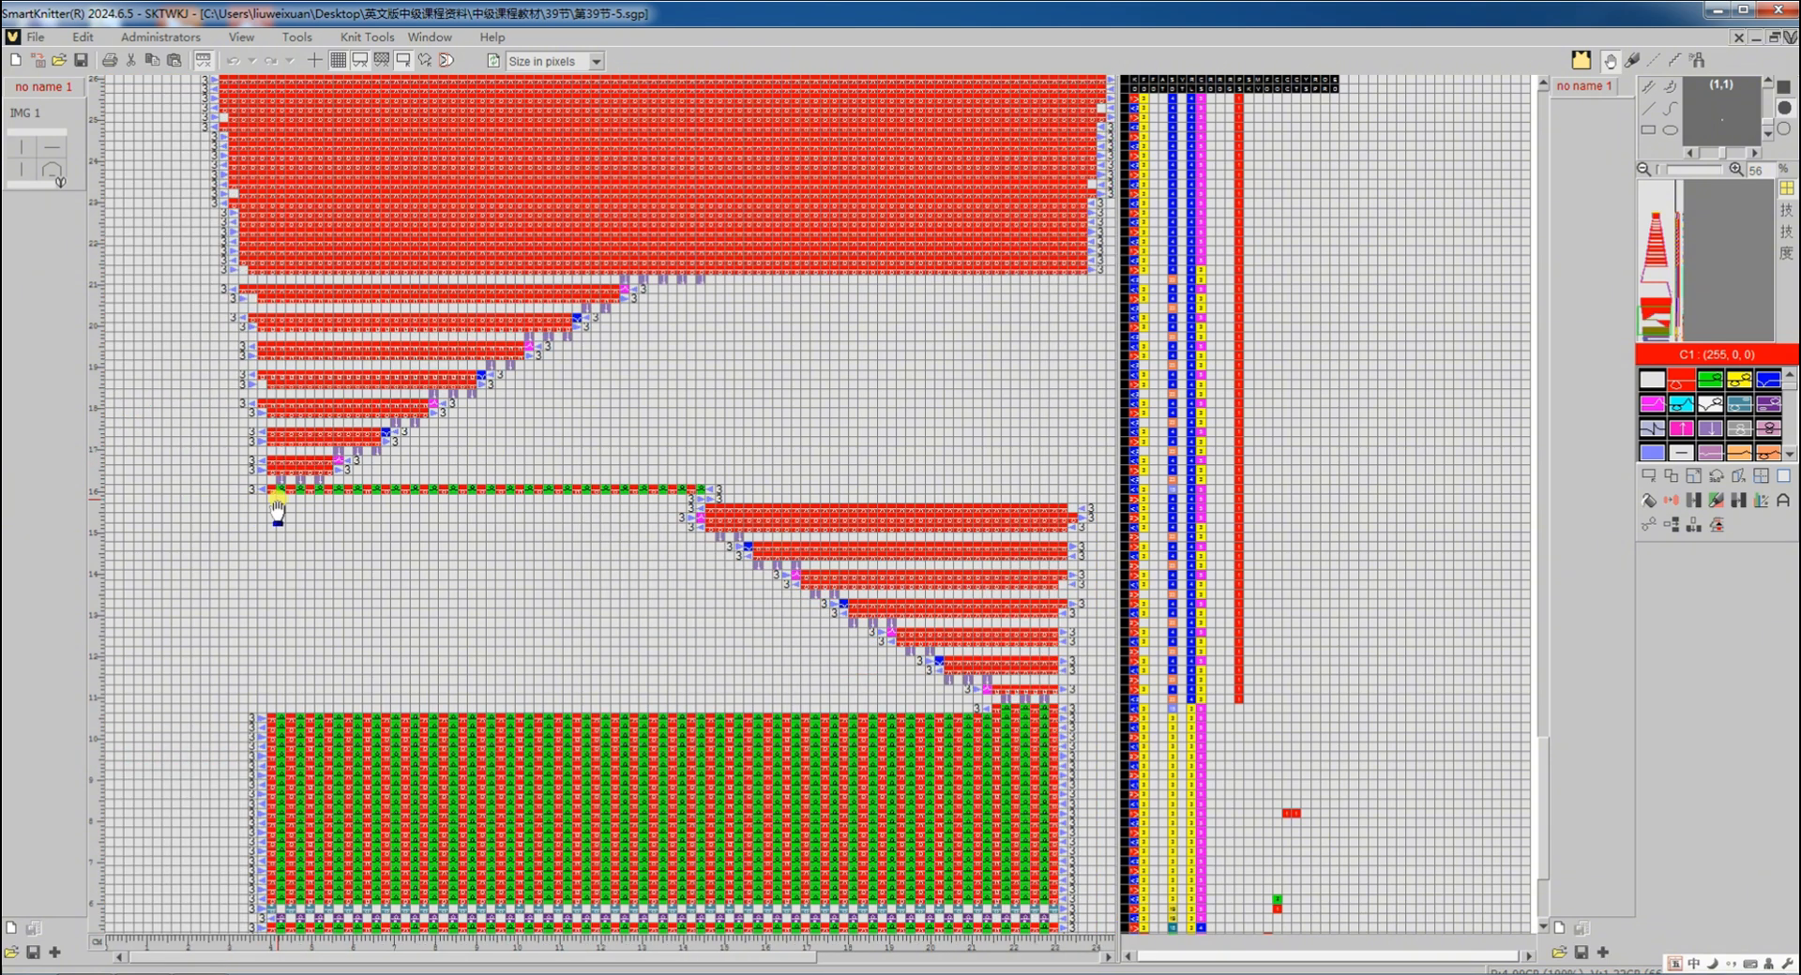
# Return to the stitch structure view and insert two blank horizontal lines between the rib and the partial-knitting wedges
pyautogui.hotkey('ctrl', 'Tab')
pyautogui.hotkey('ctrl', 'Tab')
pyautogui.hotkey('ctrl', 'Tab')
pyautogui.scroll(-1, 1130, 488)
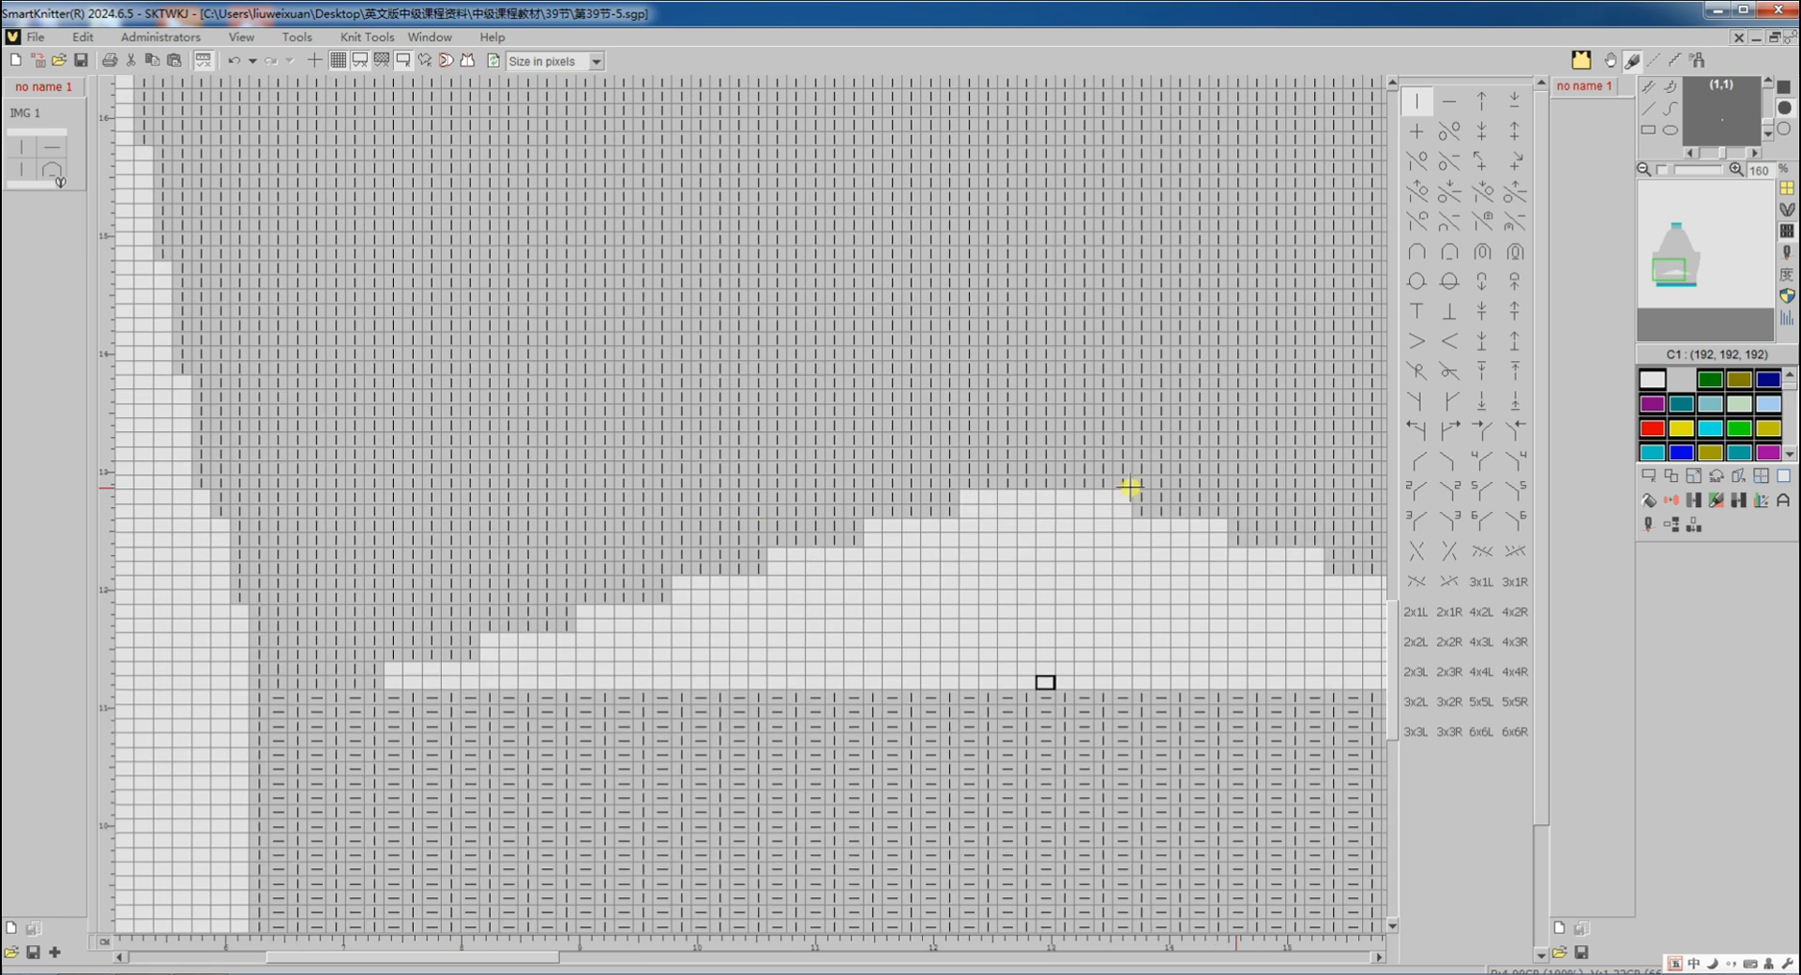
pyautogui.click(1673, 531)
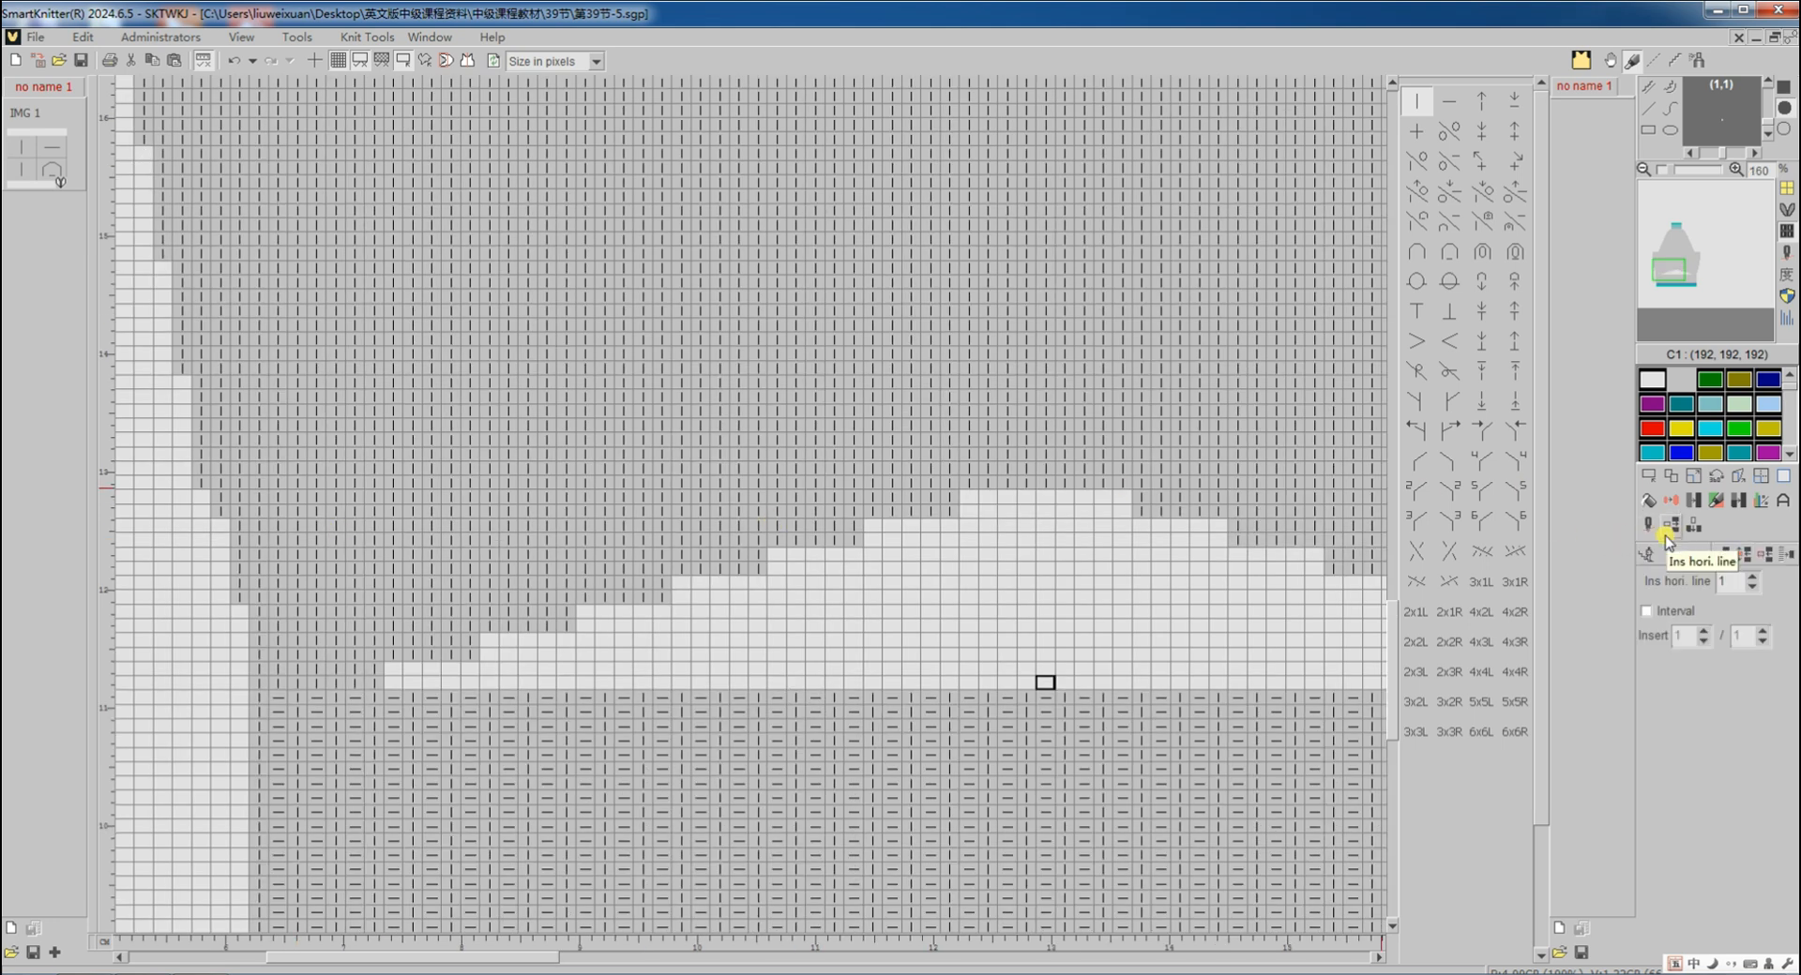
pyautogui.click(365, 682)
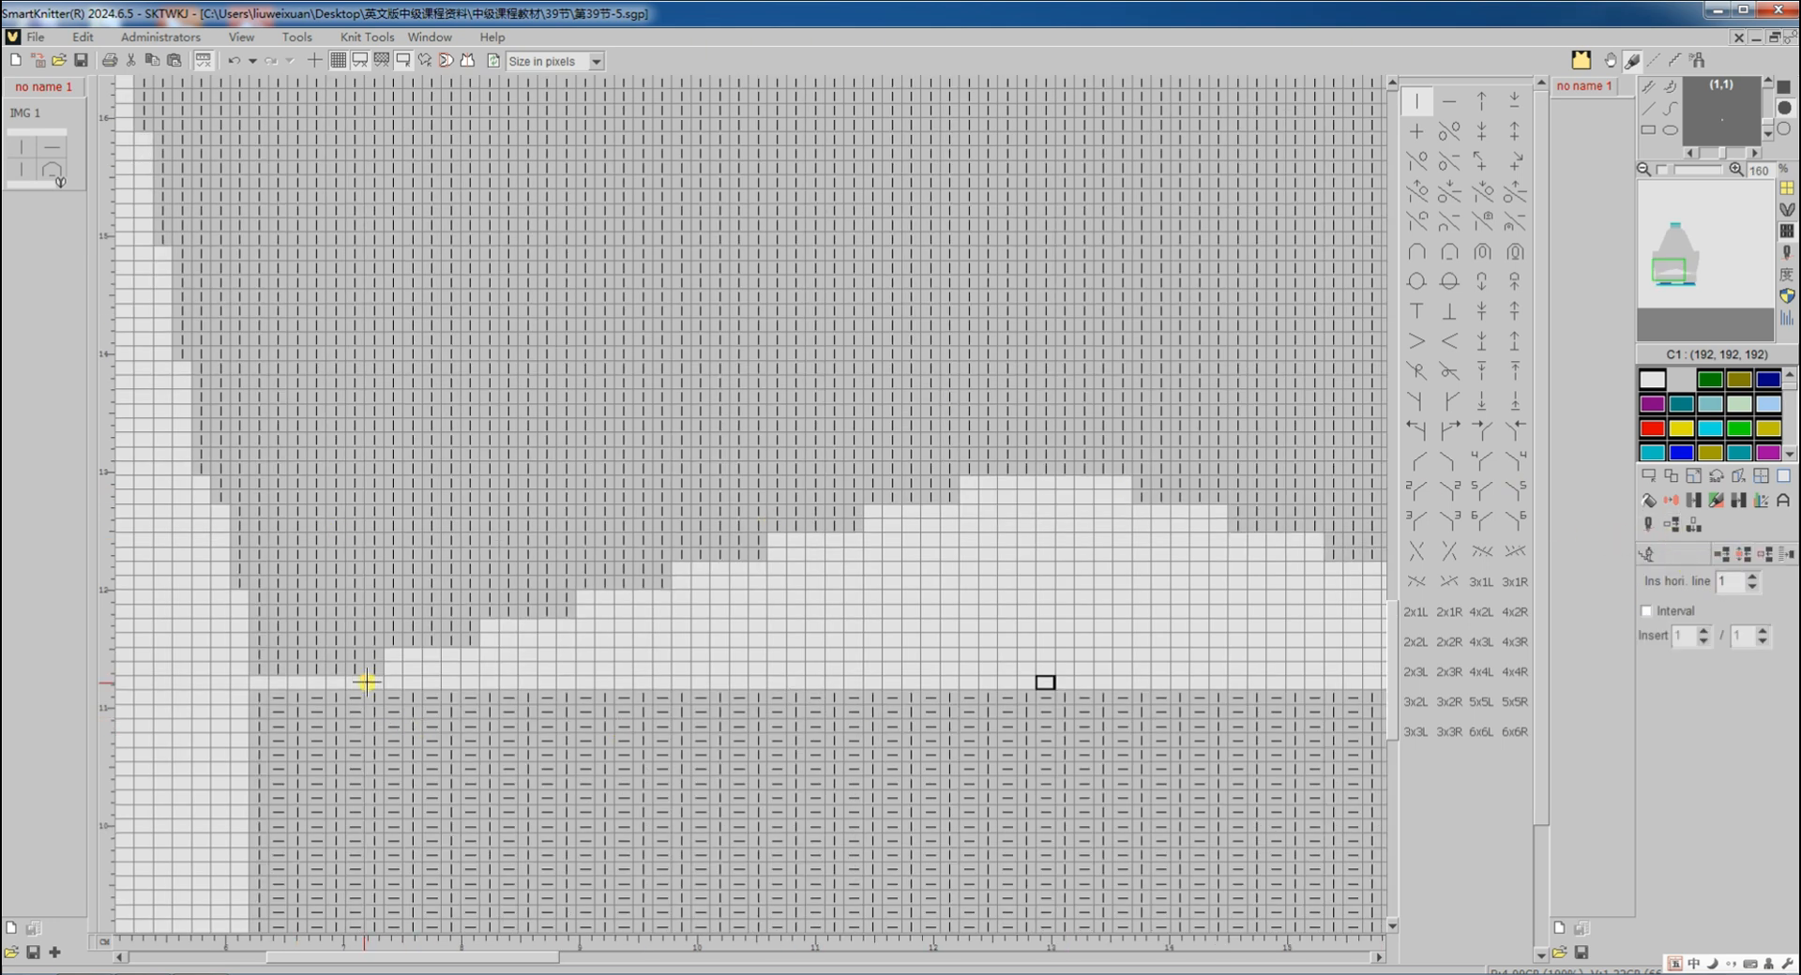
pyautogui.click(366, 681)
pyautogui.click(1646, 553)
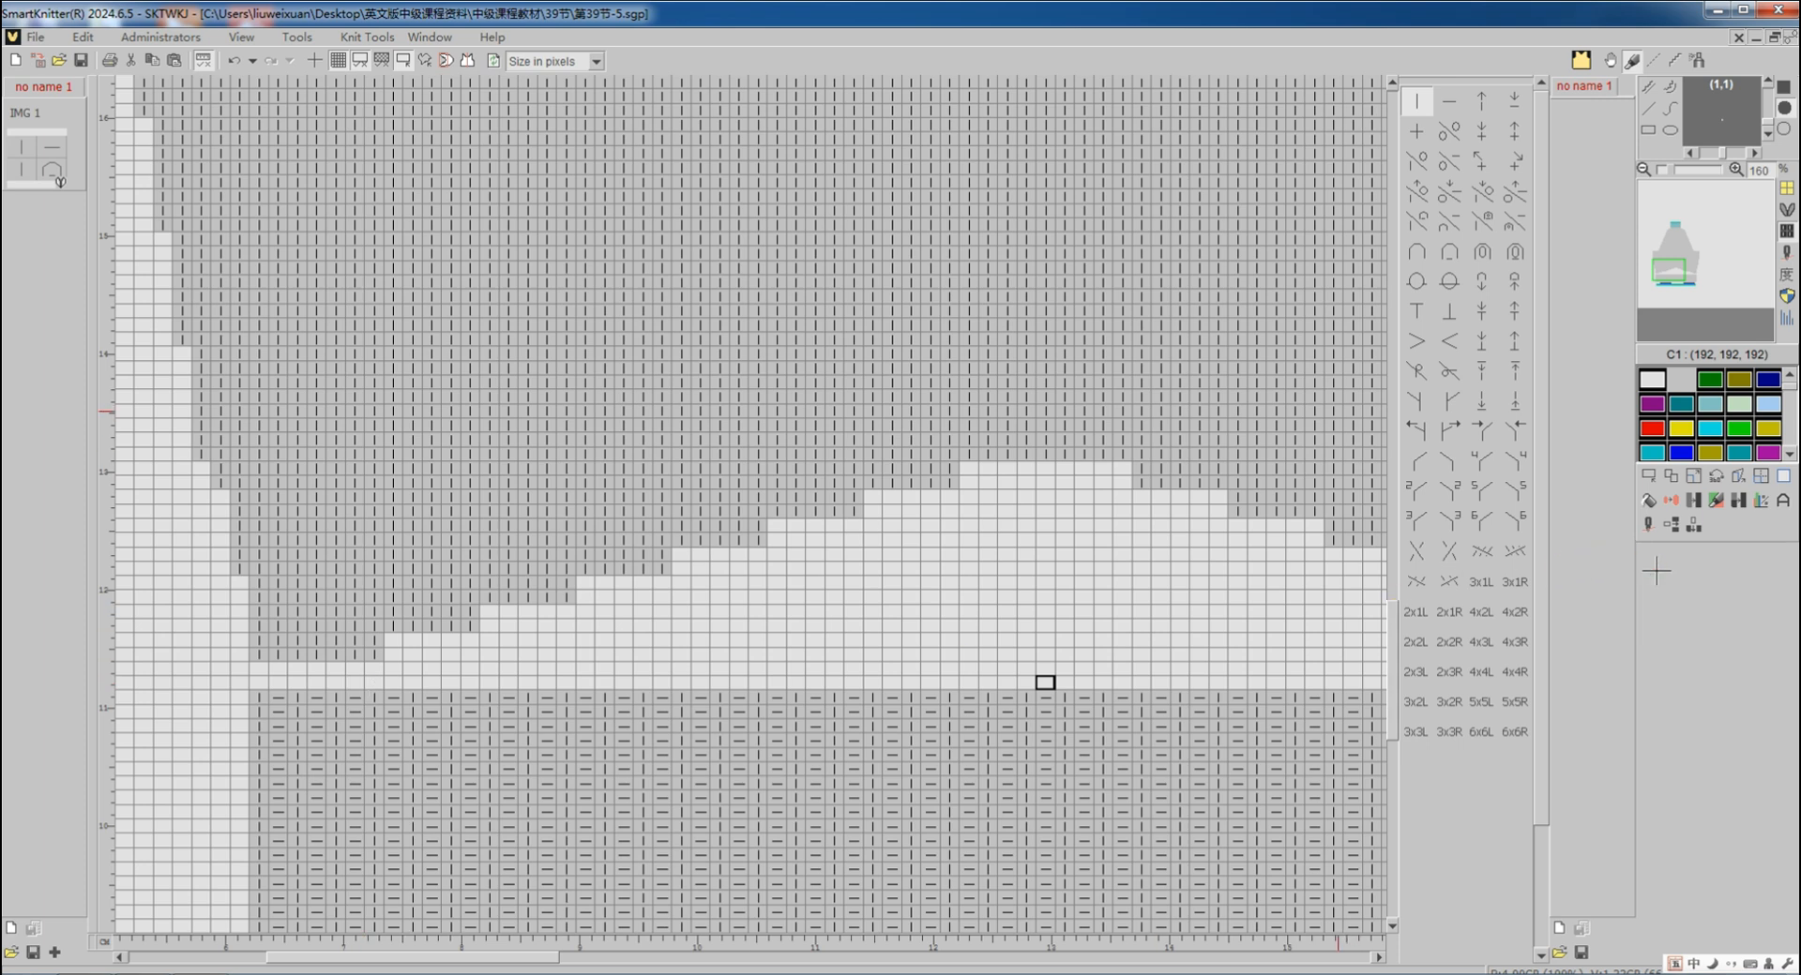
# Fill the two inserted courses above the rib with front needle knit stitches across the full pattern width
pyautogui.click(1414, 111)
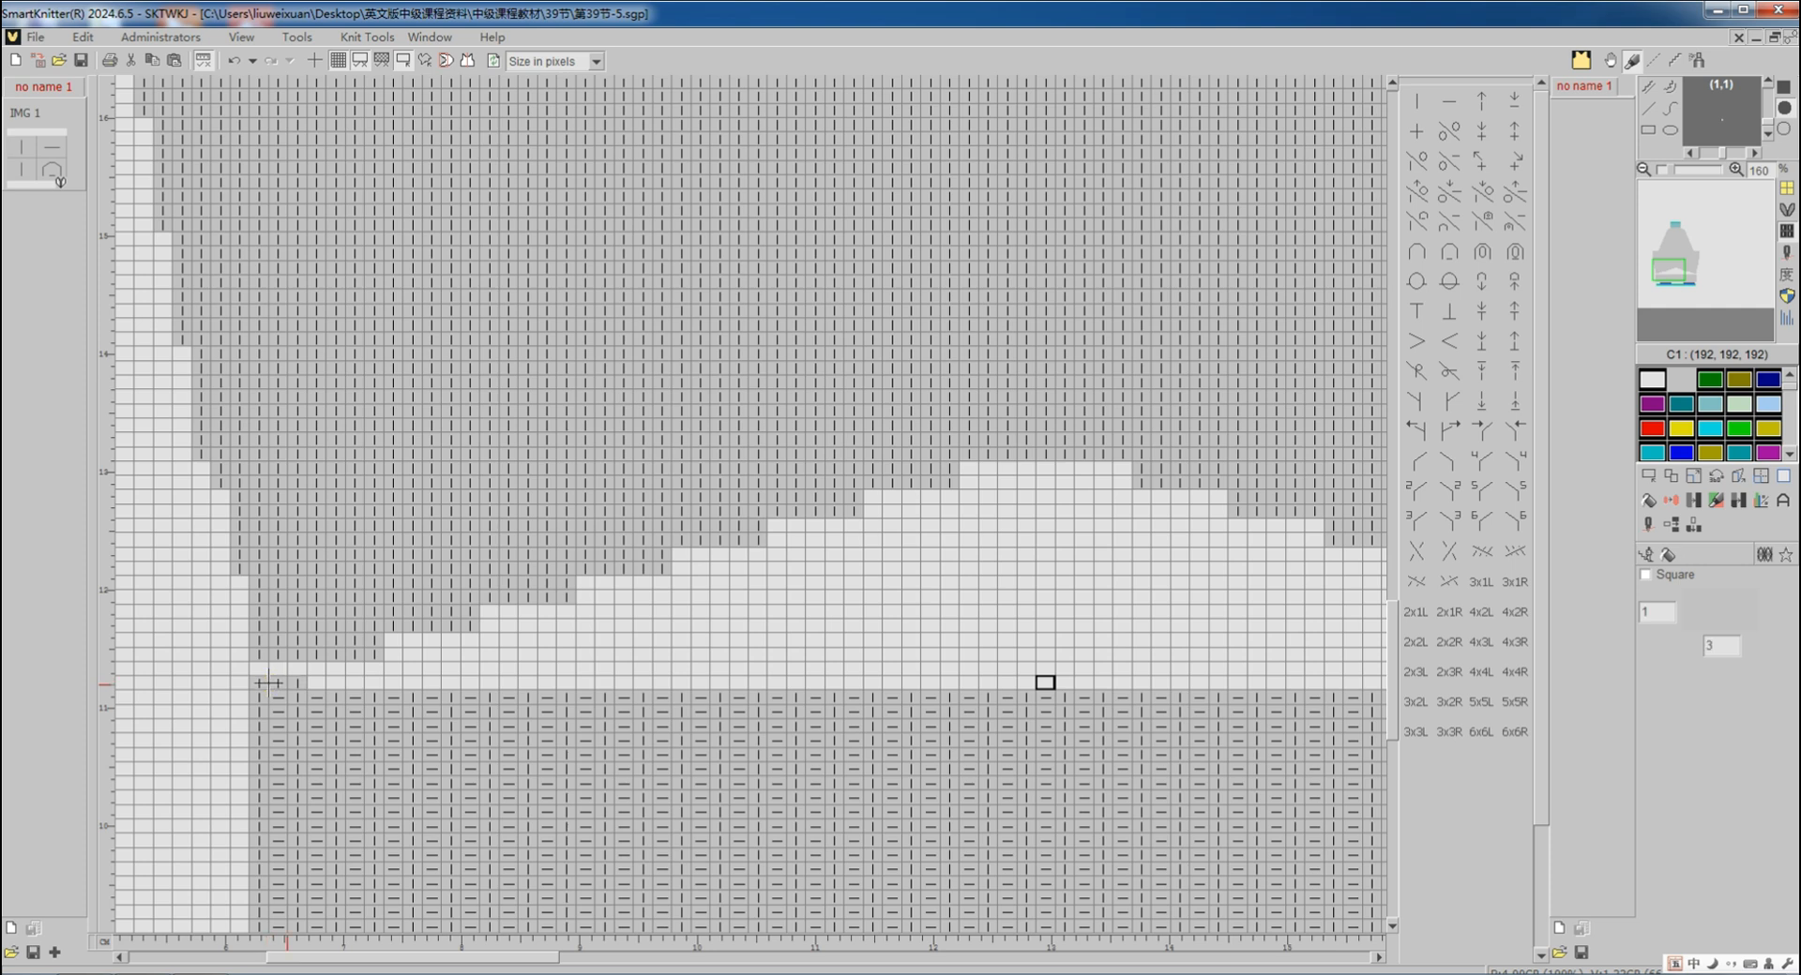
pyautogui.moveTo(261, 684); pyautogui.dragTo(1360, 465)
pyautogui.click(1696, 275)
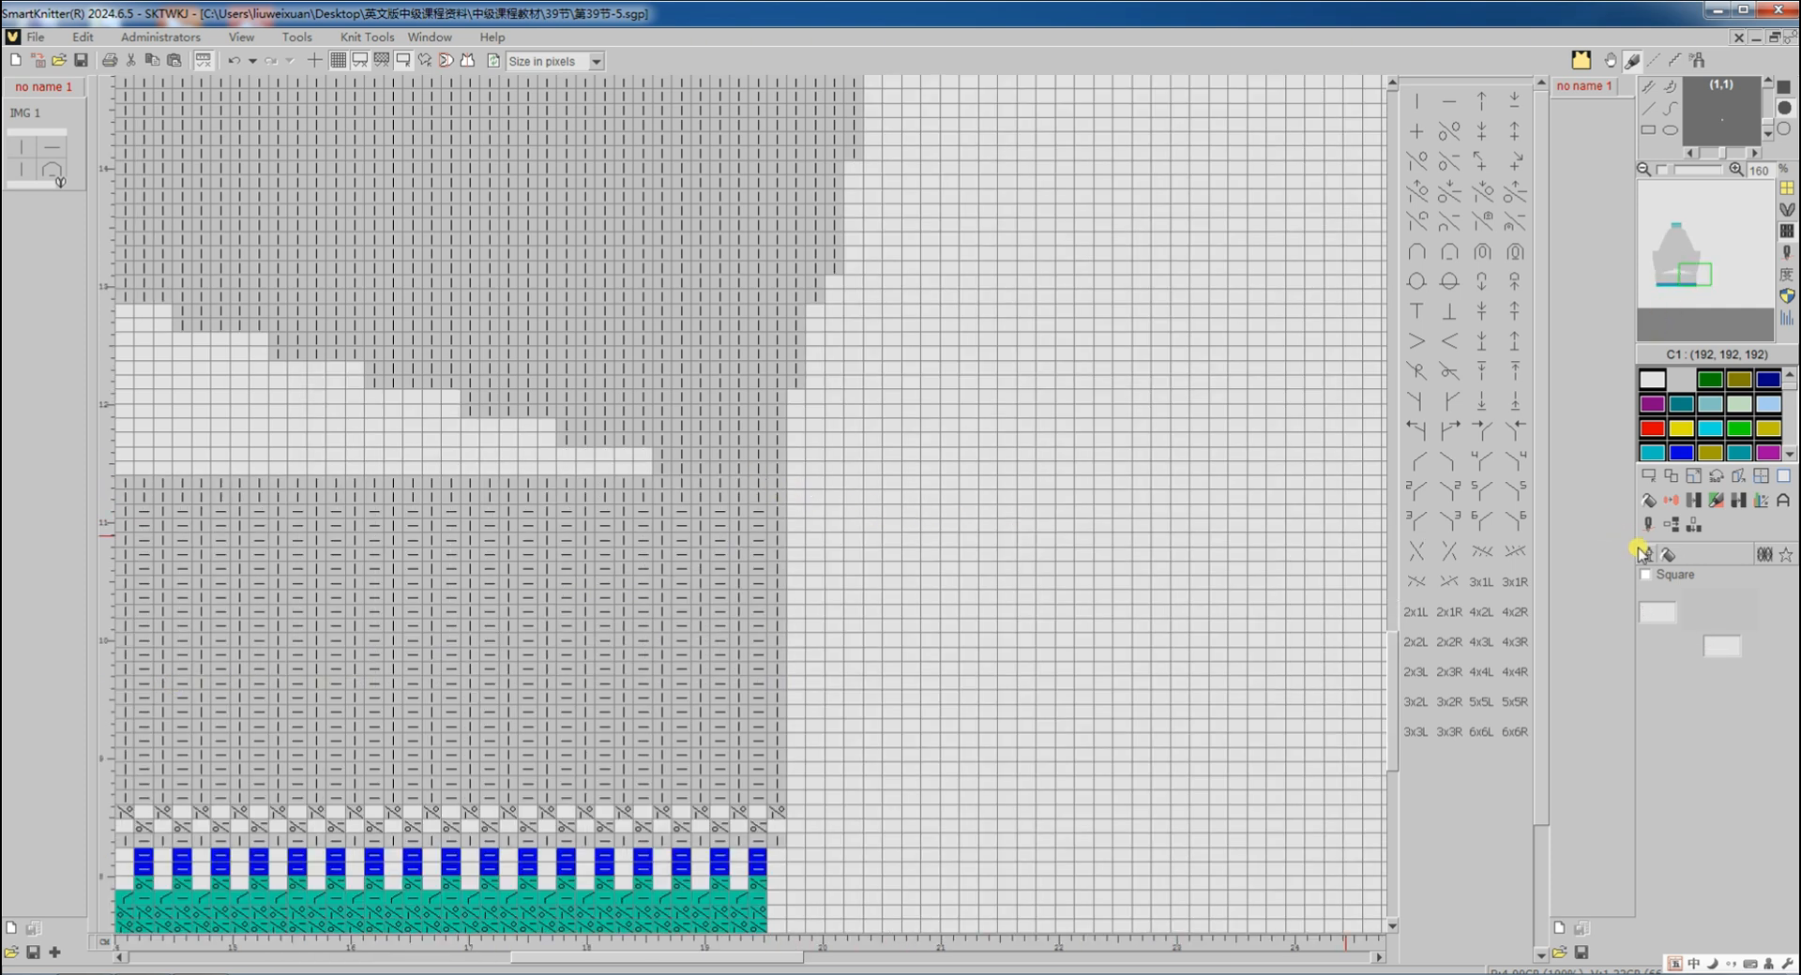
pyautogui.click(1648, 477)
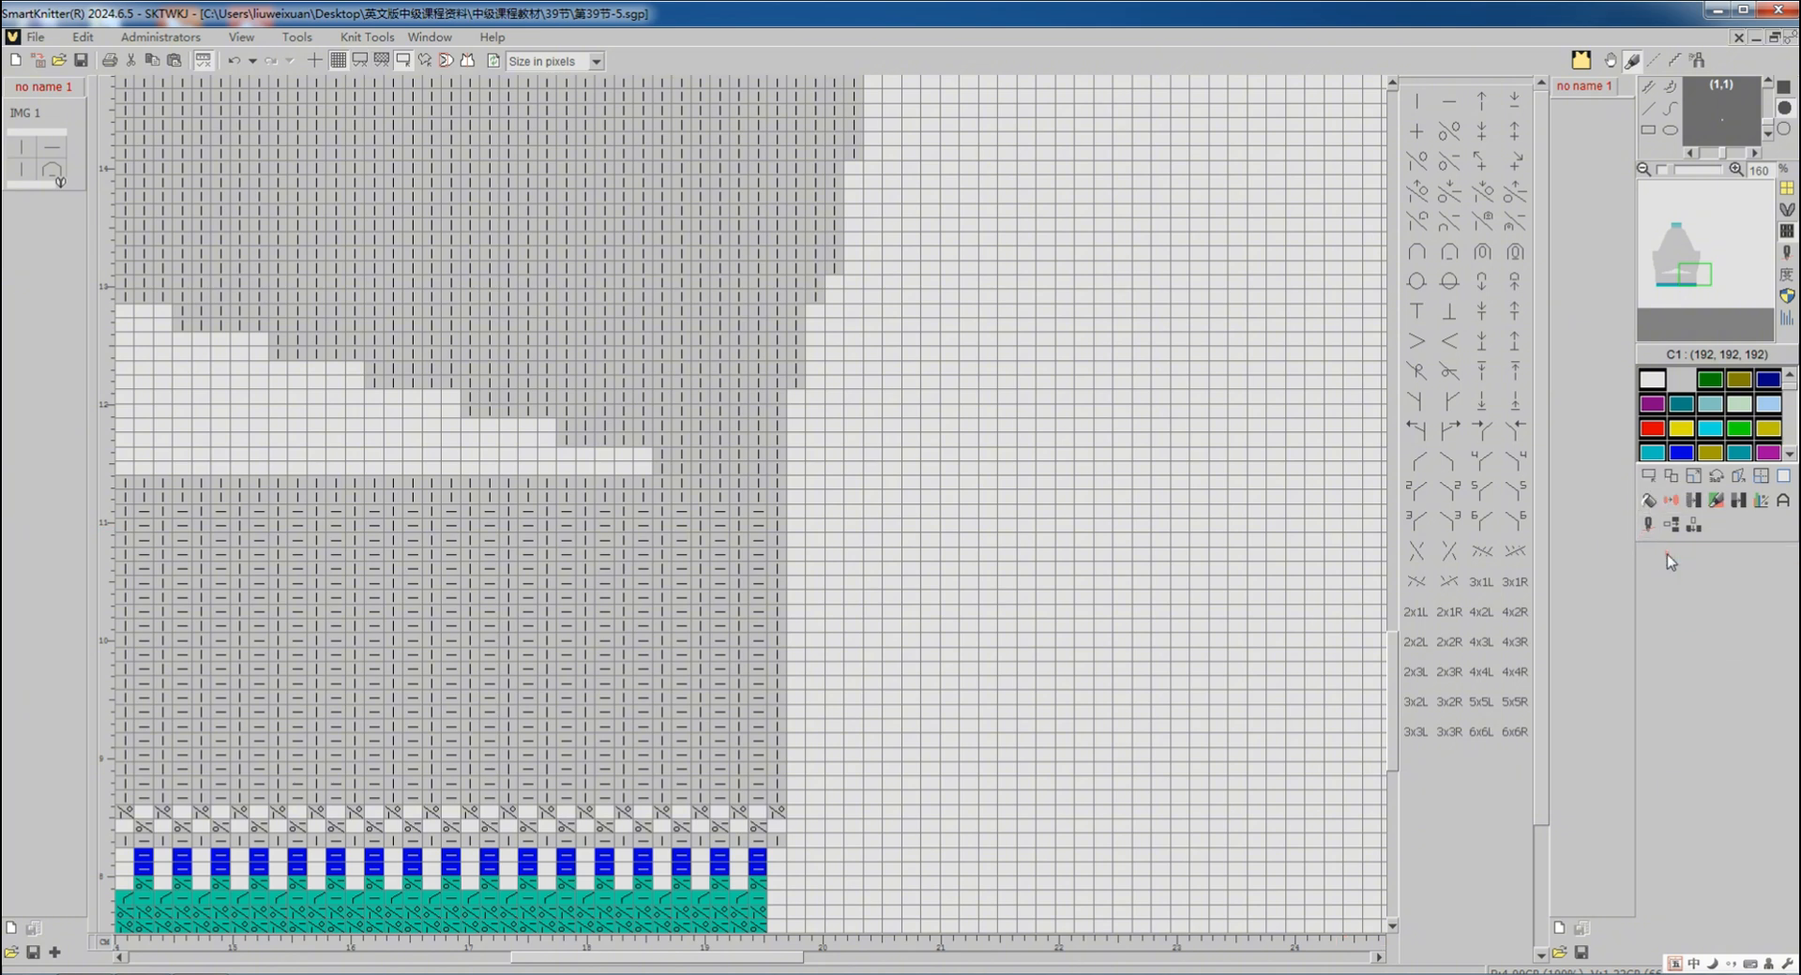
# Translate the pattern into machine code for the Ci Xing GE2-52C and inspect the full-width courses beside the two wedges
pyautogui.click(1649, 527)
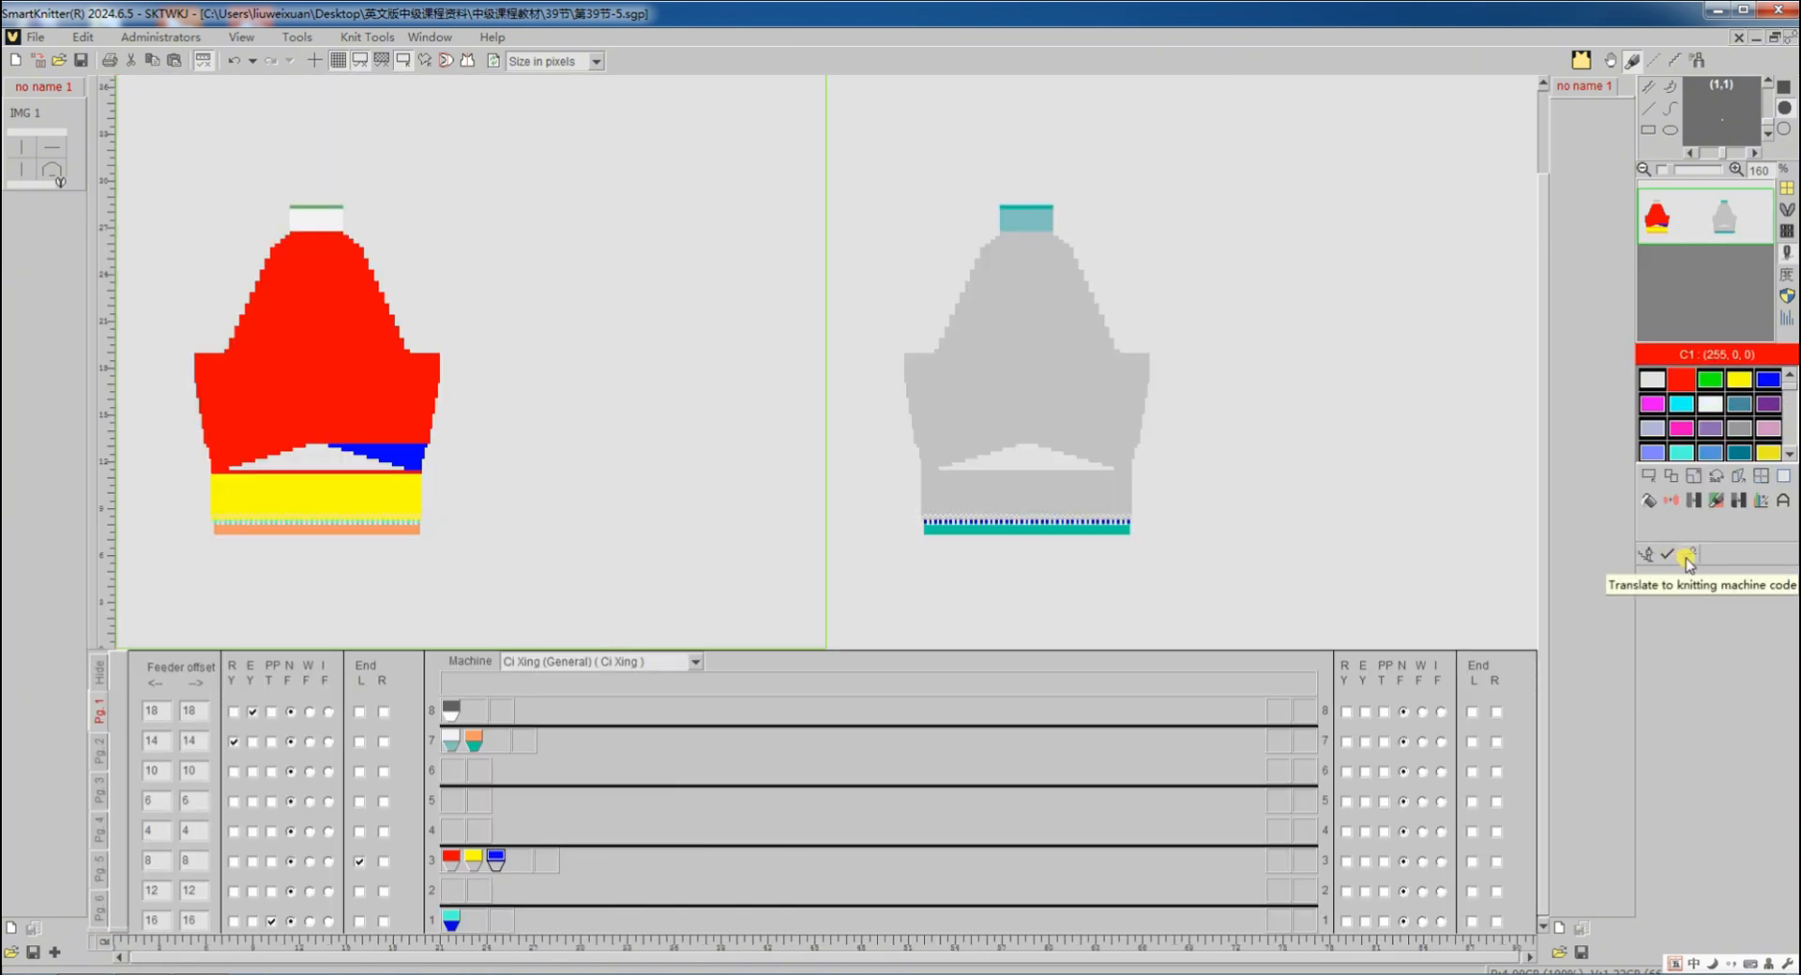
pyautogui.click(1685, 559)
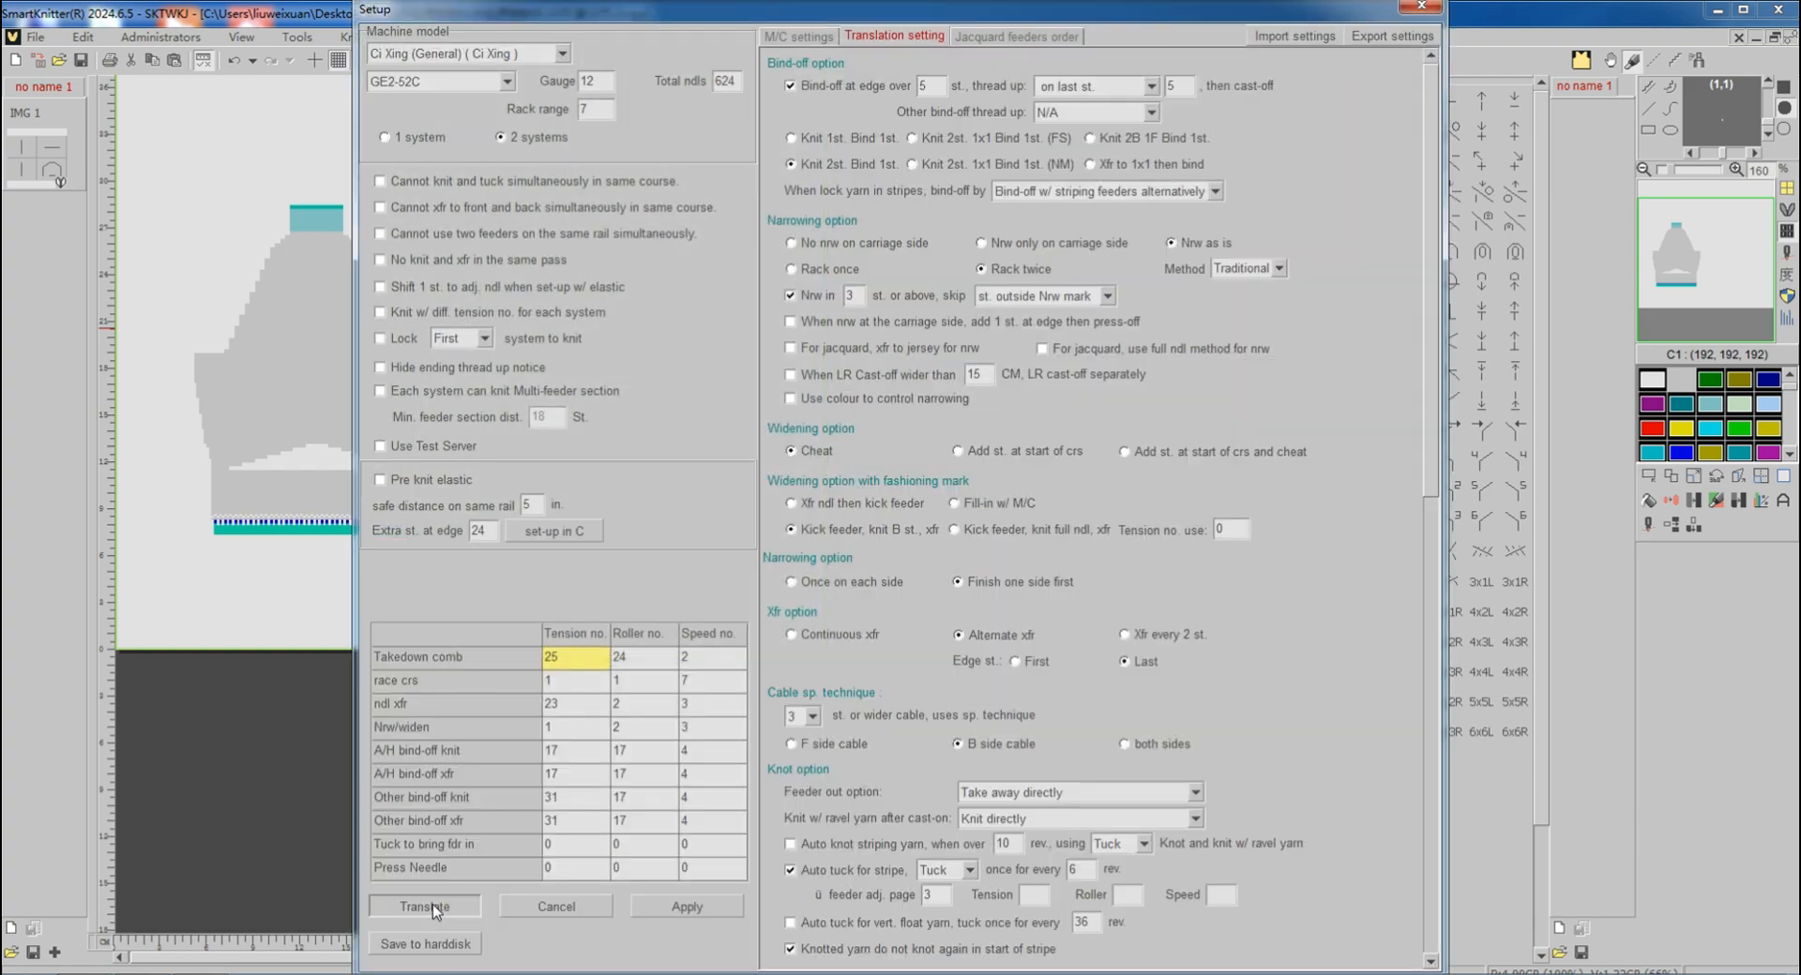
pyautogui.click(424, 907)
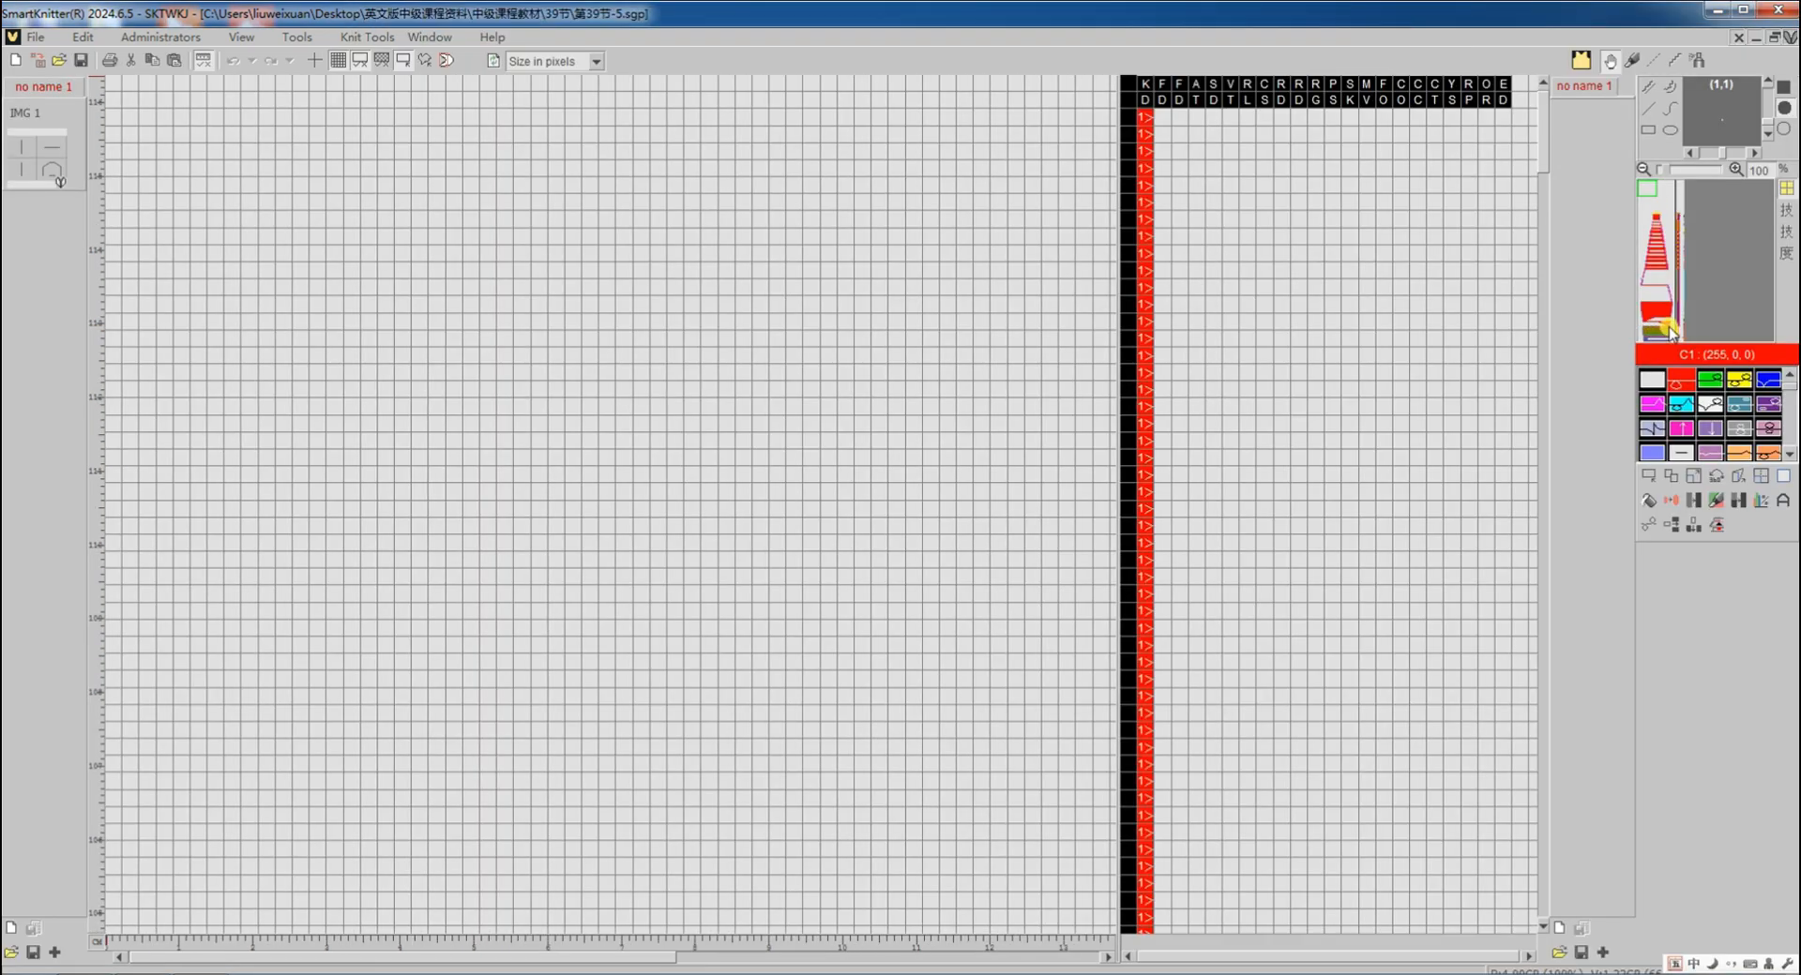
pyautogui.click(1668, 325)
pyautogui.scroll(-8, 1123, 431)
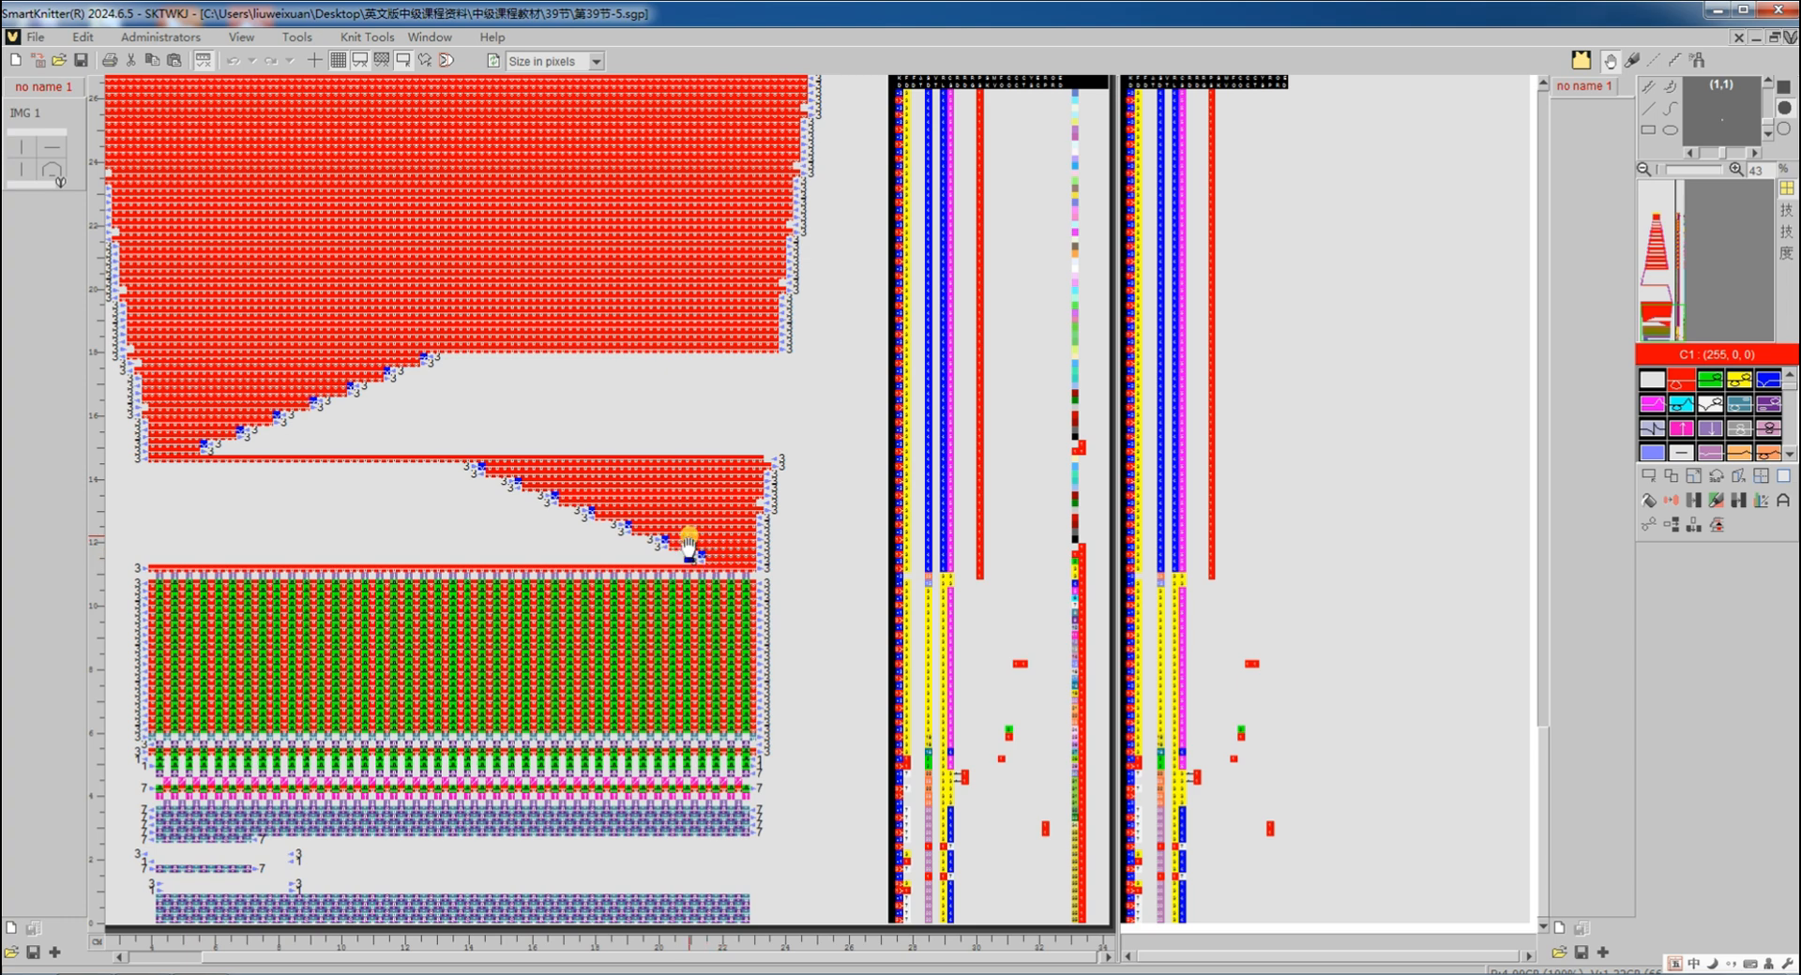
pyautogui.press('Escape')
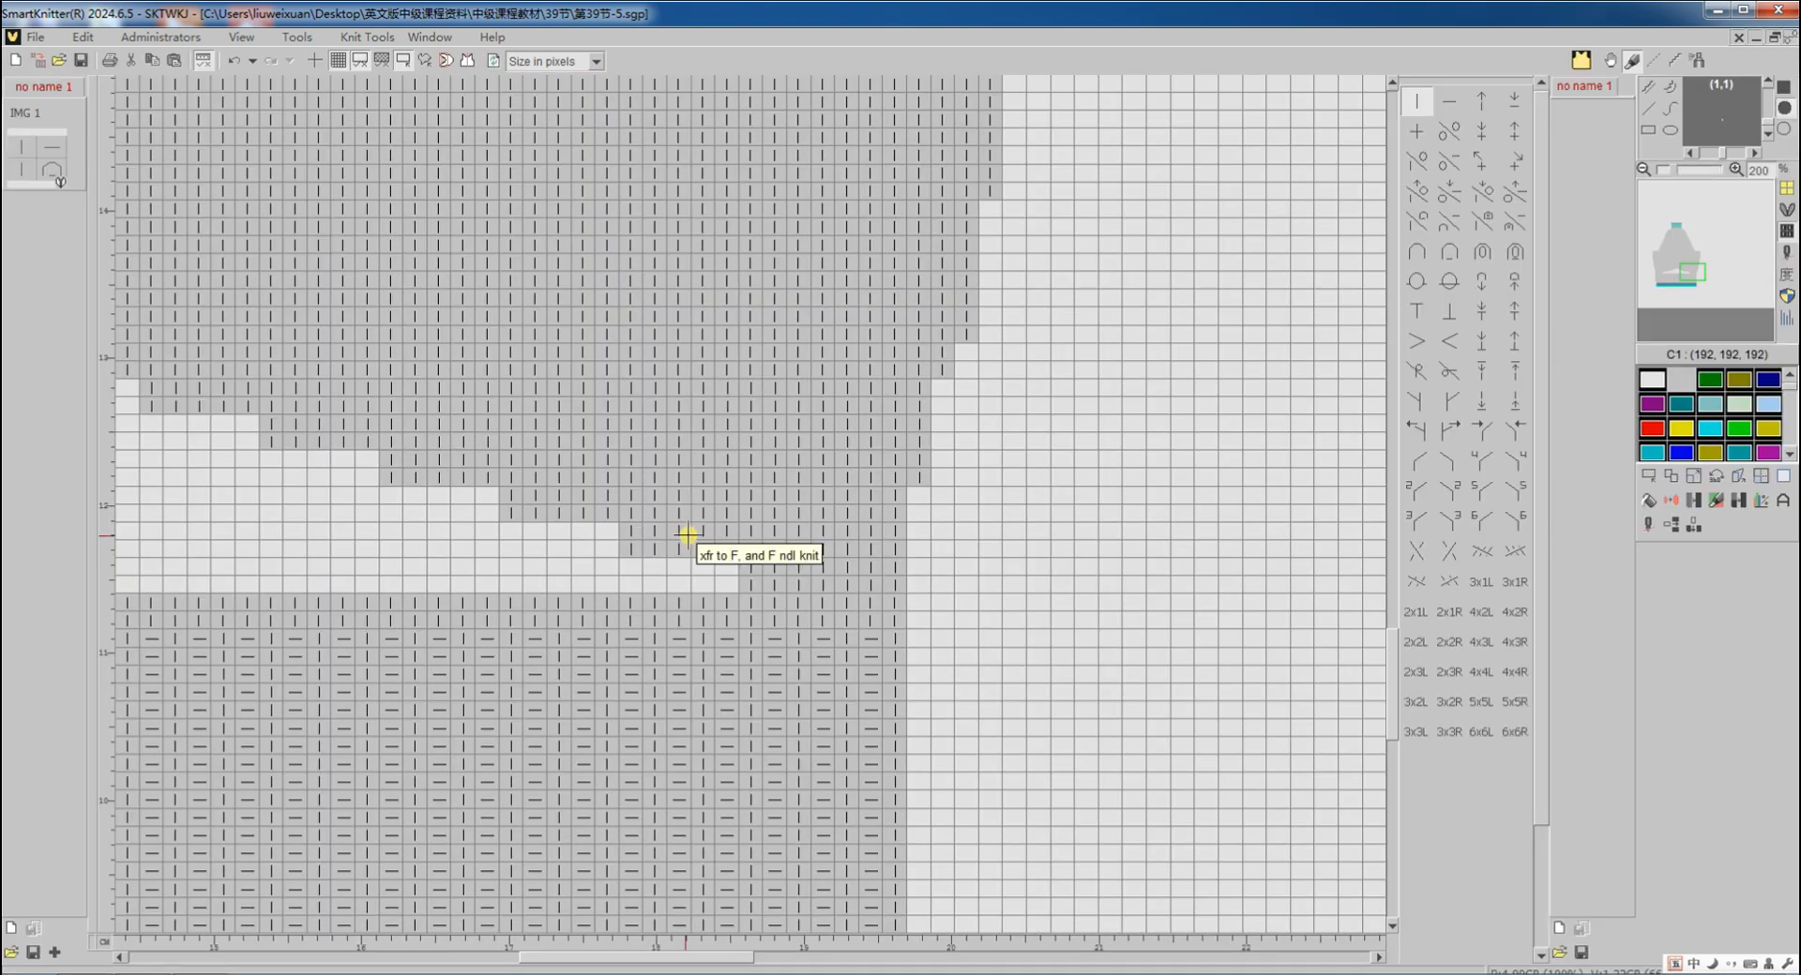
# Delete the two full-width knit courses between the rib and the partial-knitting wedges
pyautogui.hscroll(-2, 688, 535)
pyautogui.hscroll(-5, 687, 535)
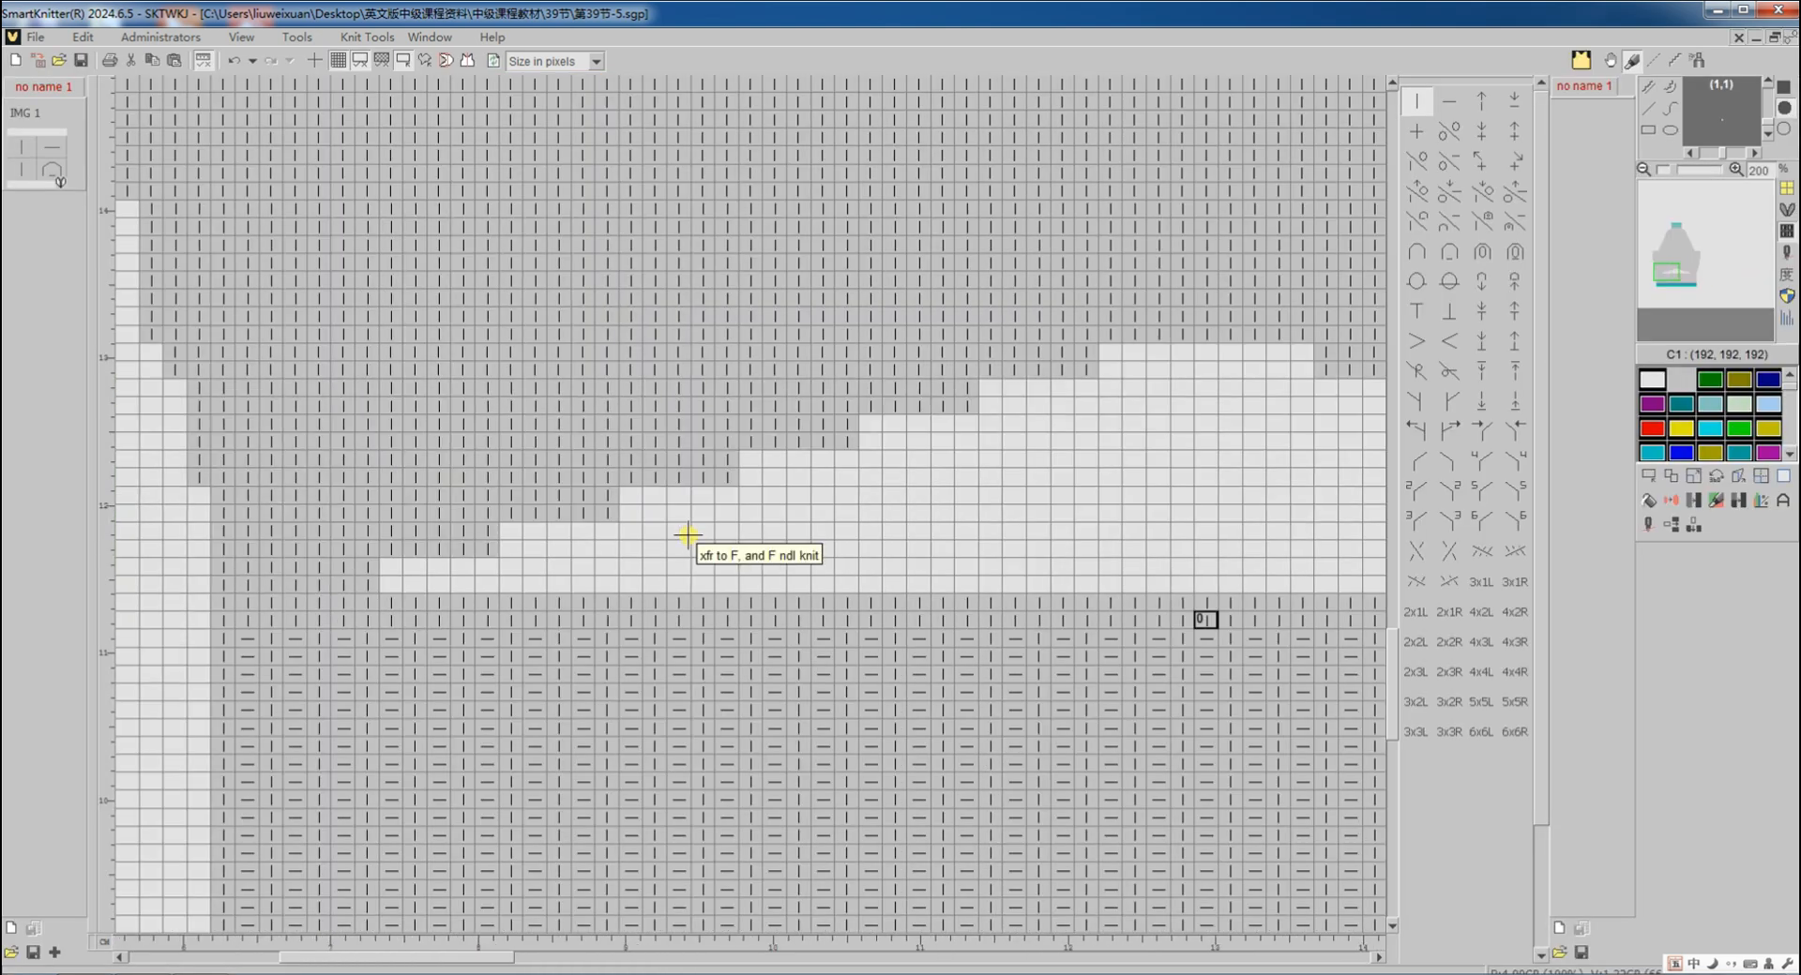
pyautogui.click(1672, 526)
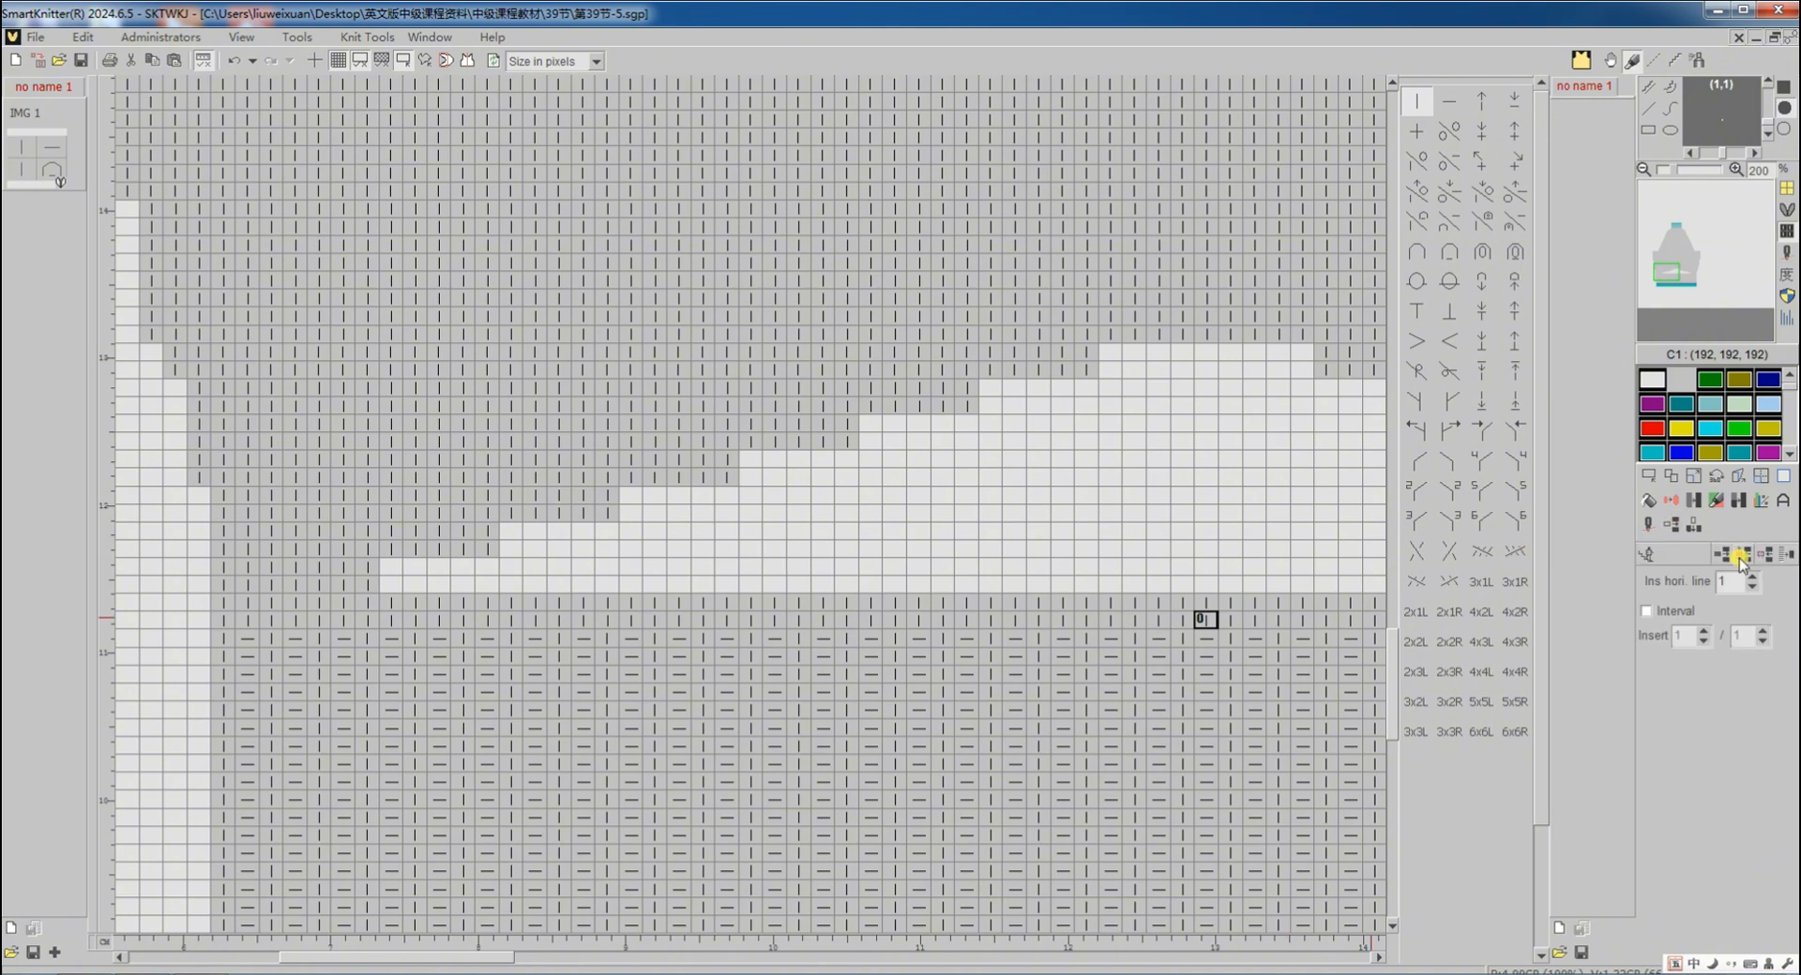
pyautogui.click(758, 627)
pyautogui.click(744, 619)
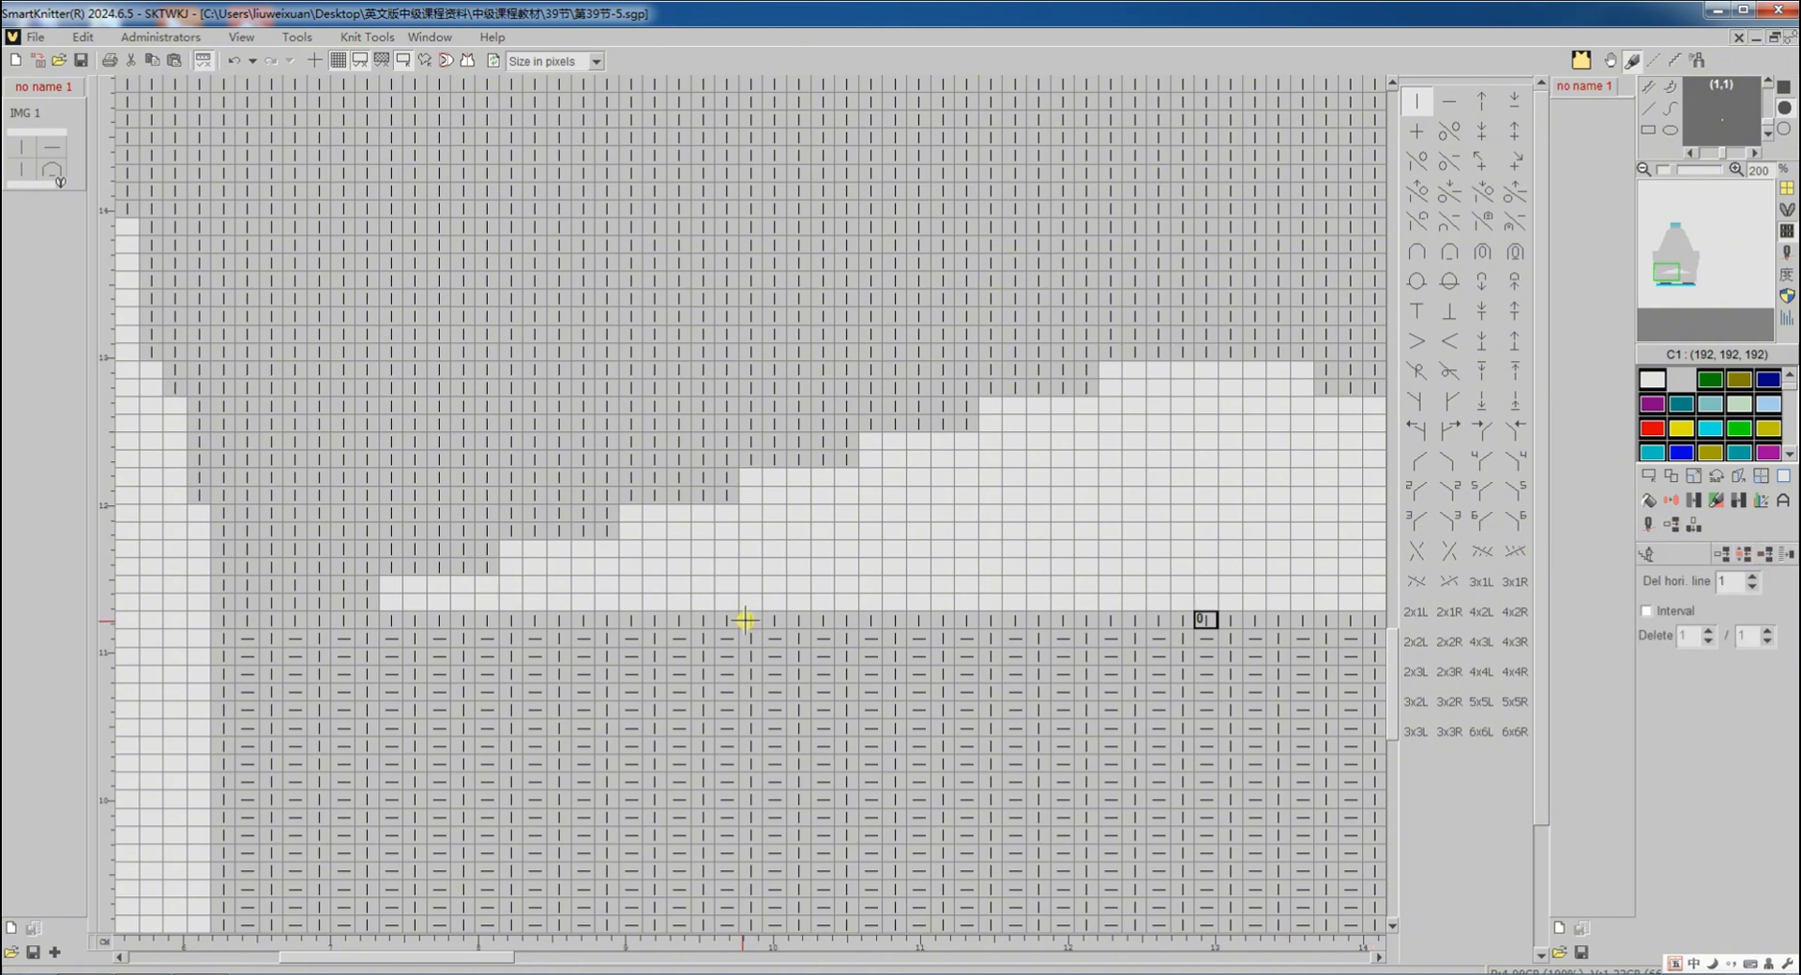
pyautogui.click(744, 619)
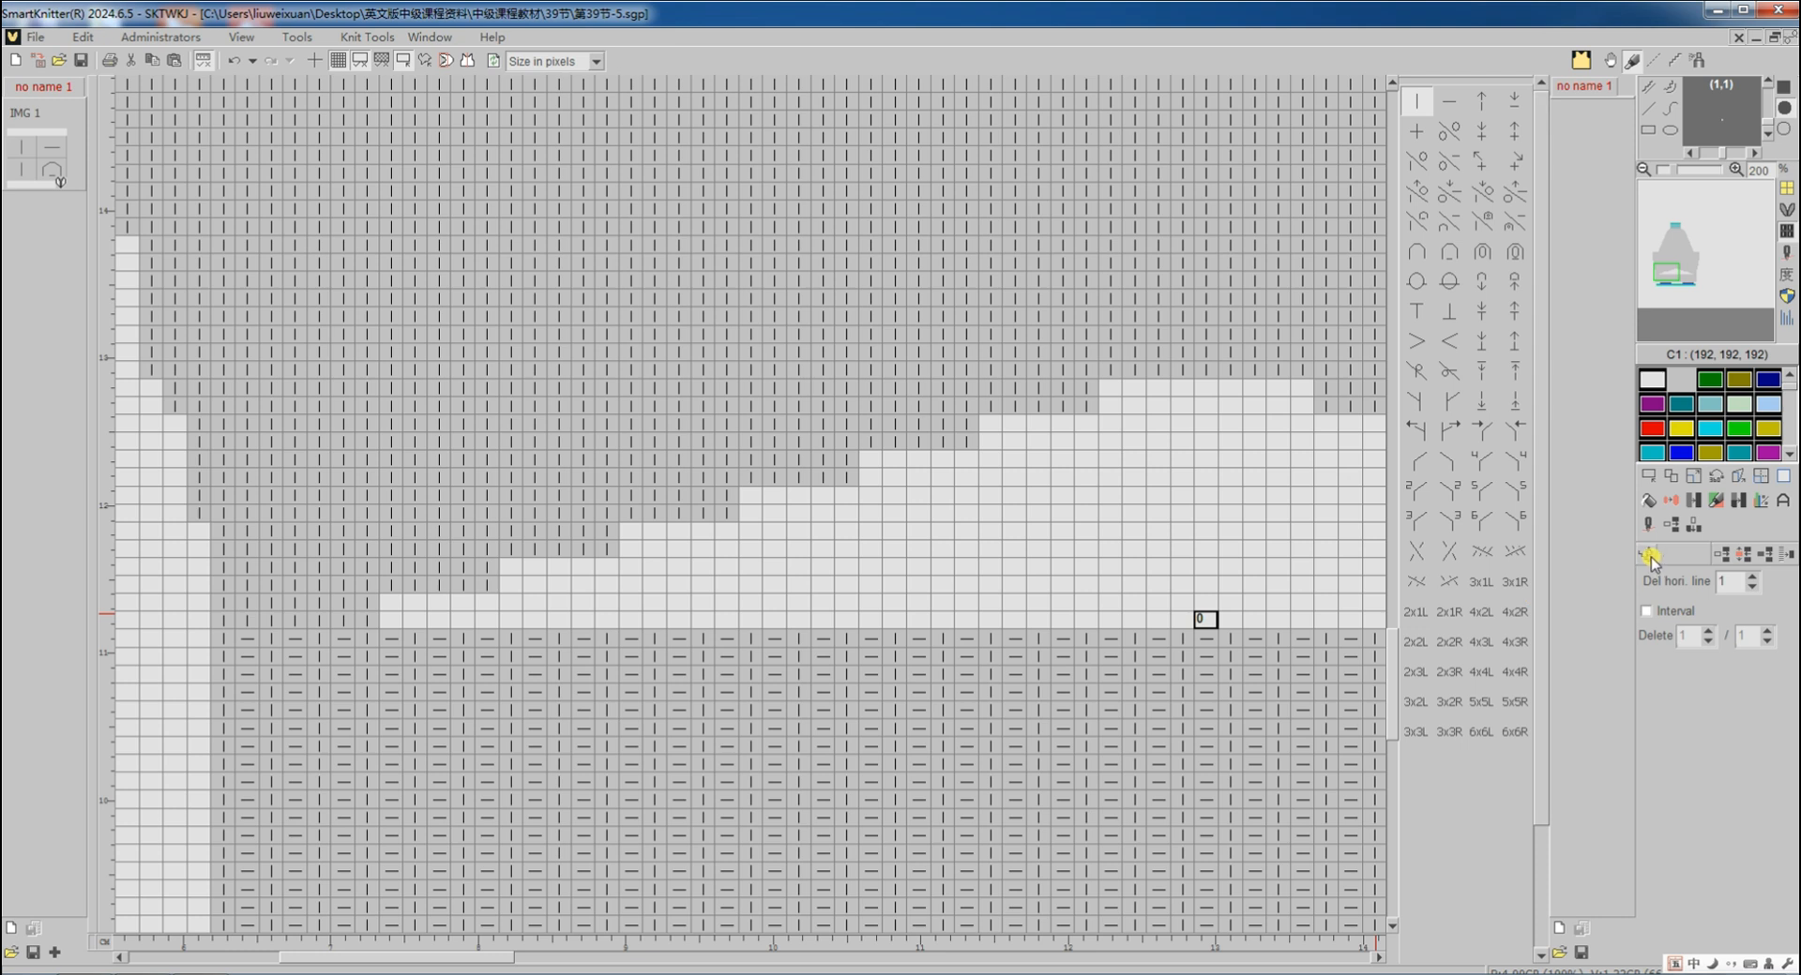
# Measure the height of the central gap in courses and insert 14 blank horizontal lines directly above the rib
pyautogui.click(1668, 500)
pyautogui.moveTo(1148, 392); pyautogui.dragTo(1125, 621)
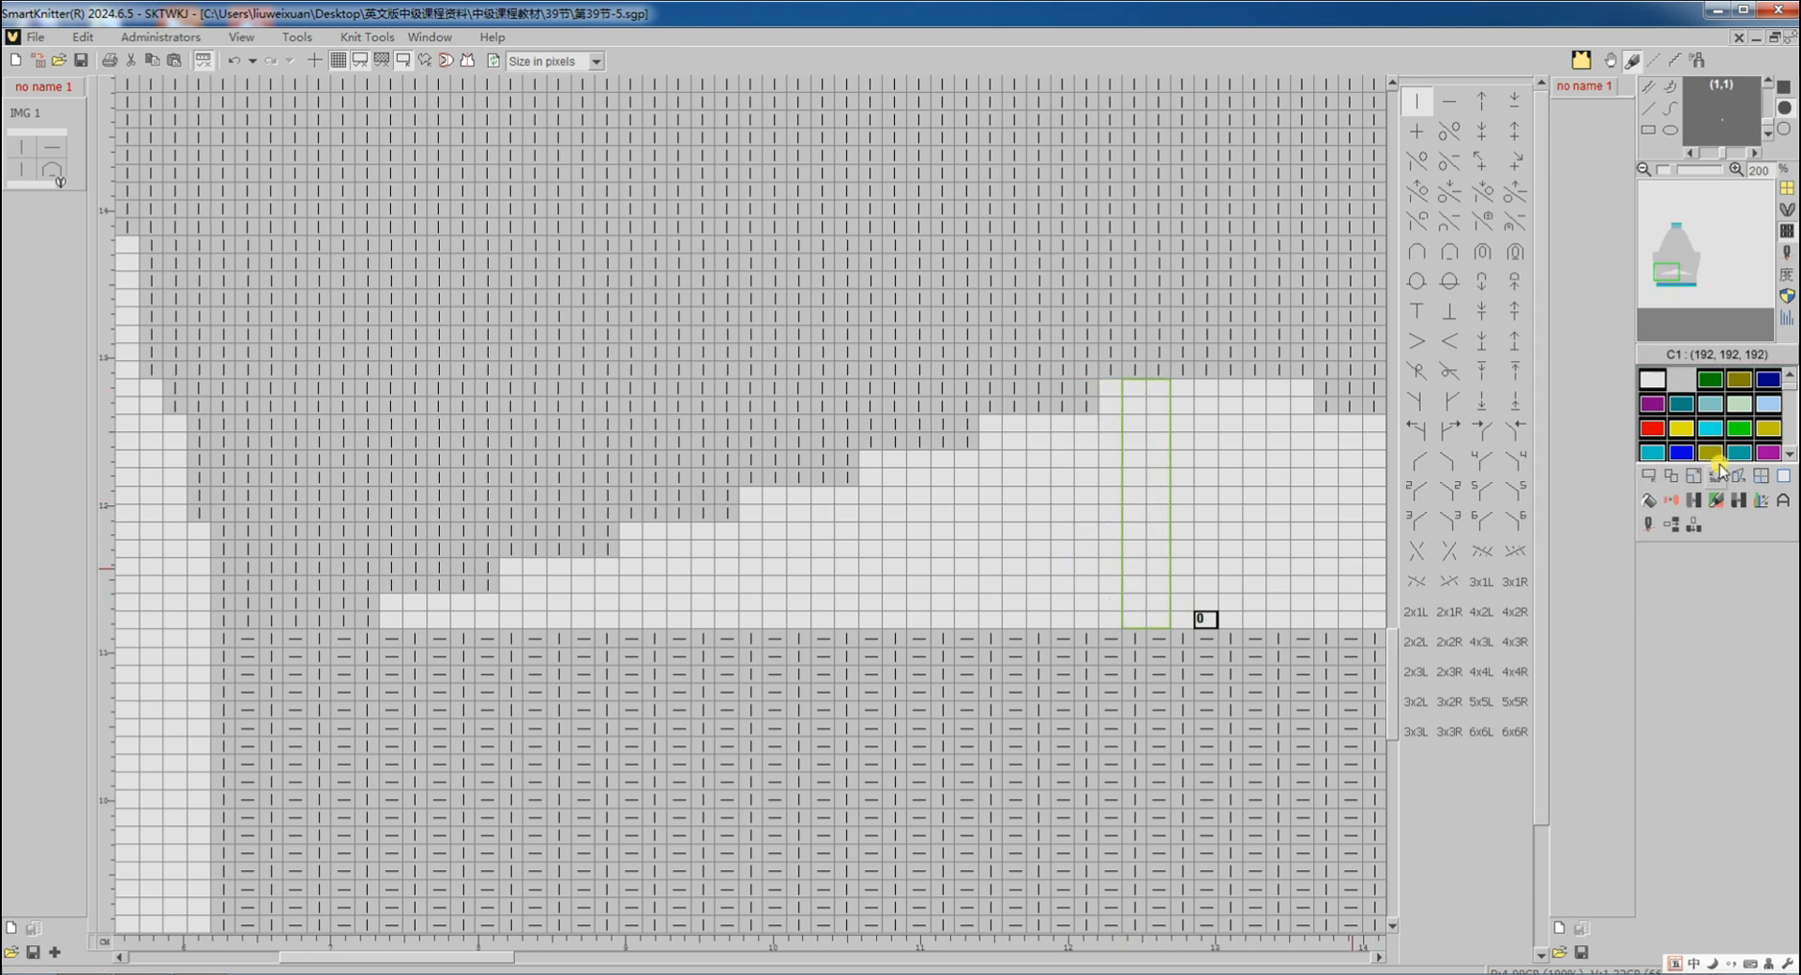
pyautogui.click(1671, 527)
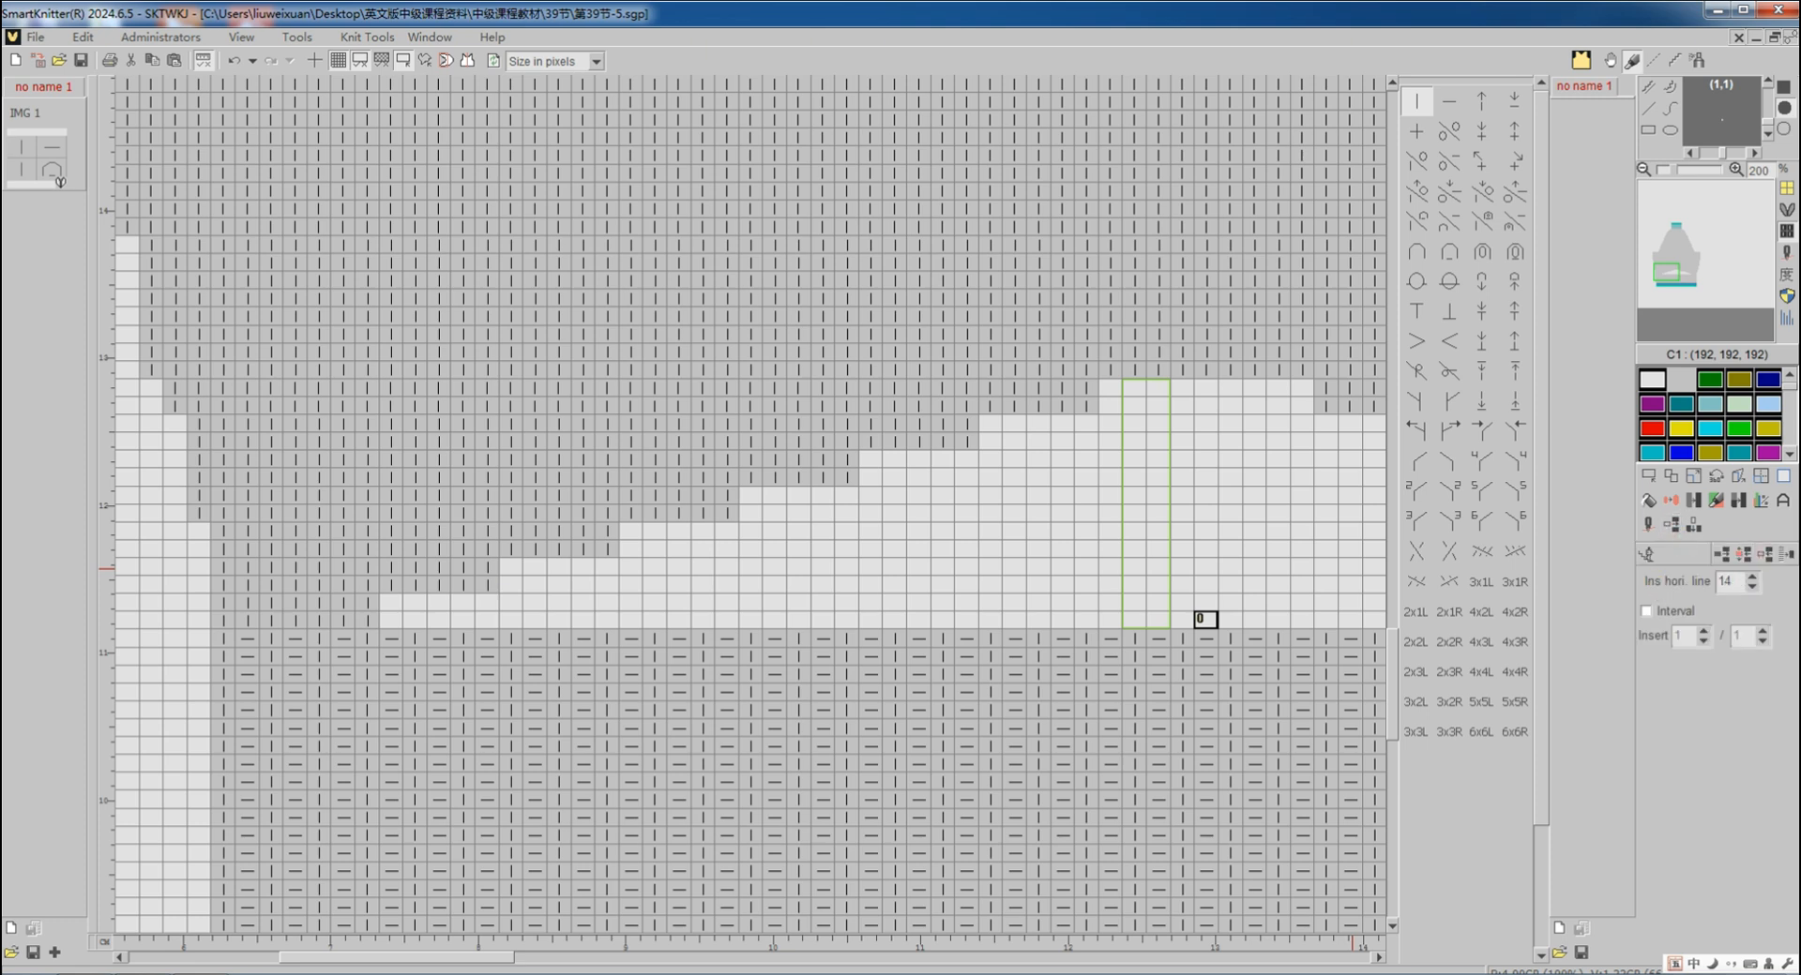
pyautogui.click(753, 621)
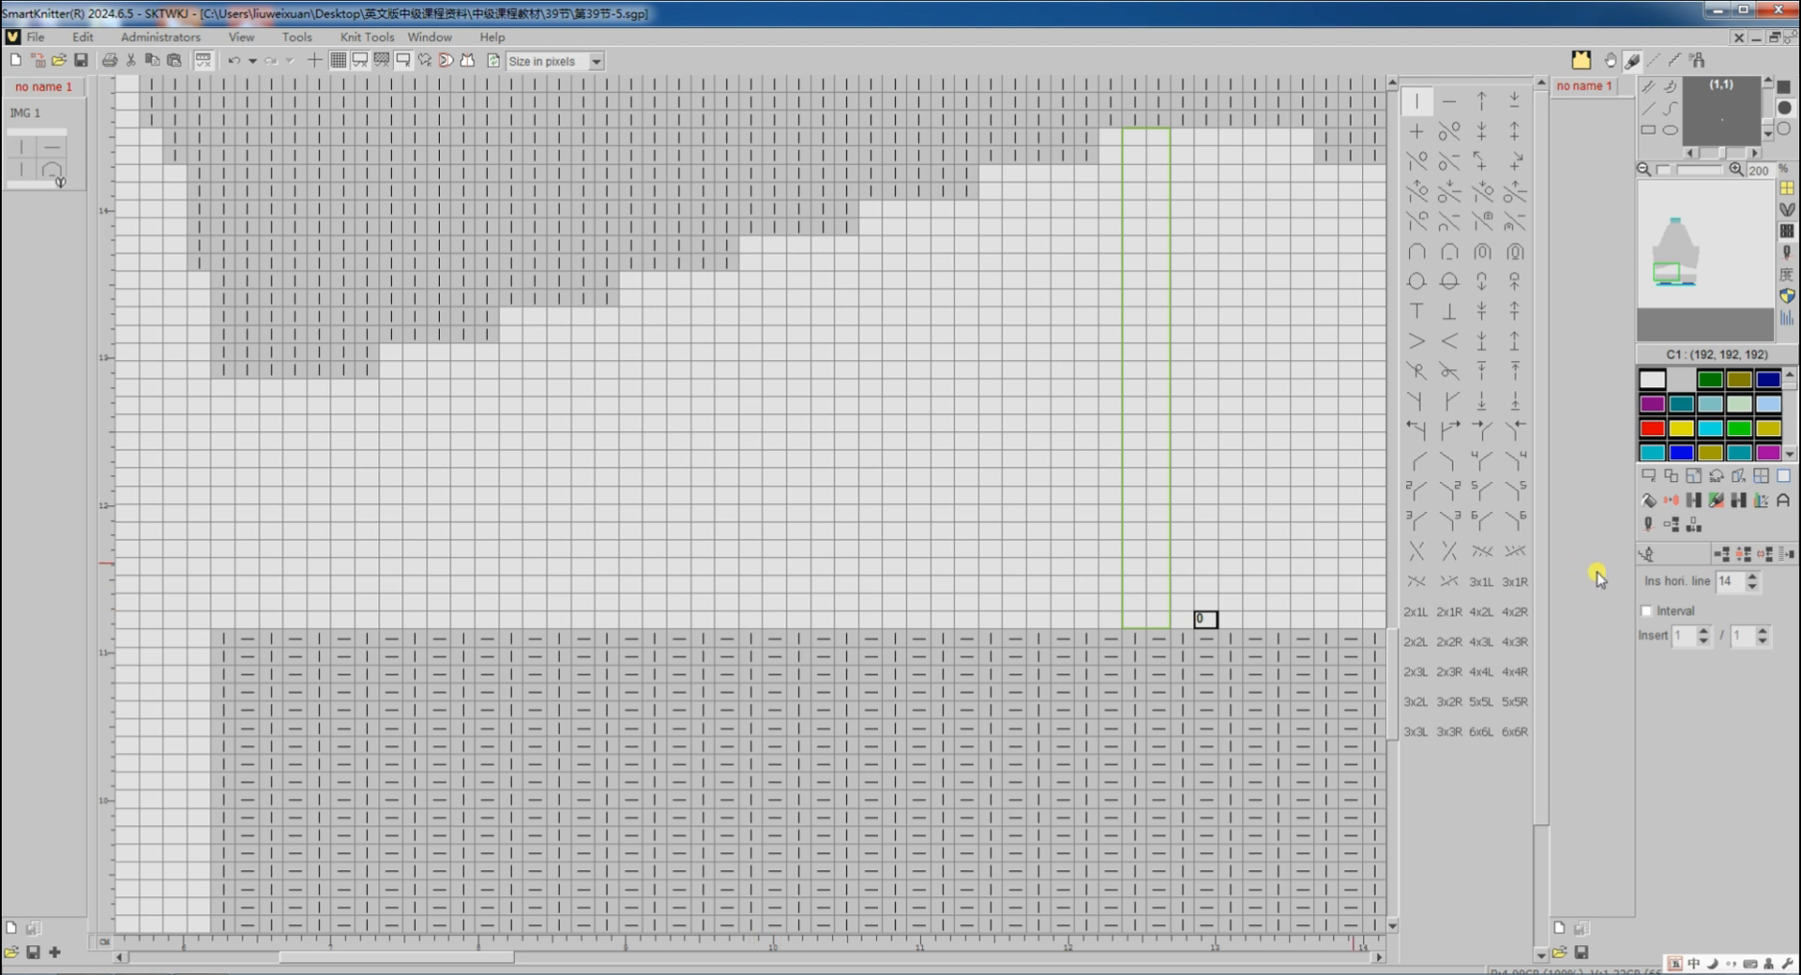
# Copy the left wedge, a 39 by 14 stitch area, down directly onto the rib and clear the original area
pyautogui.click(1648, 476)
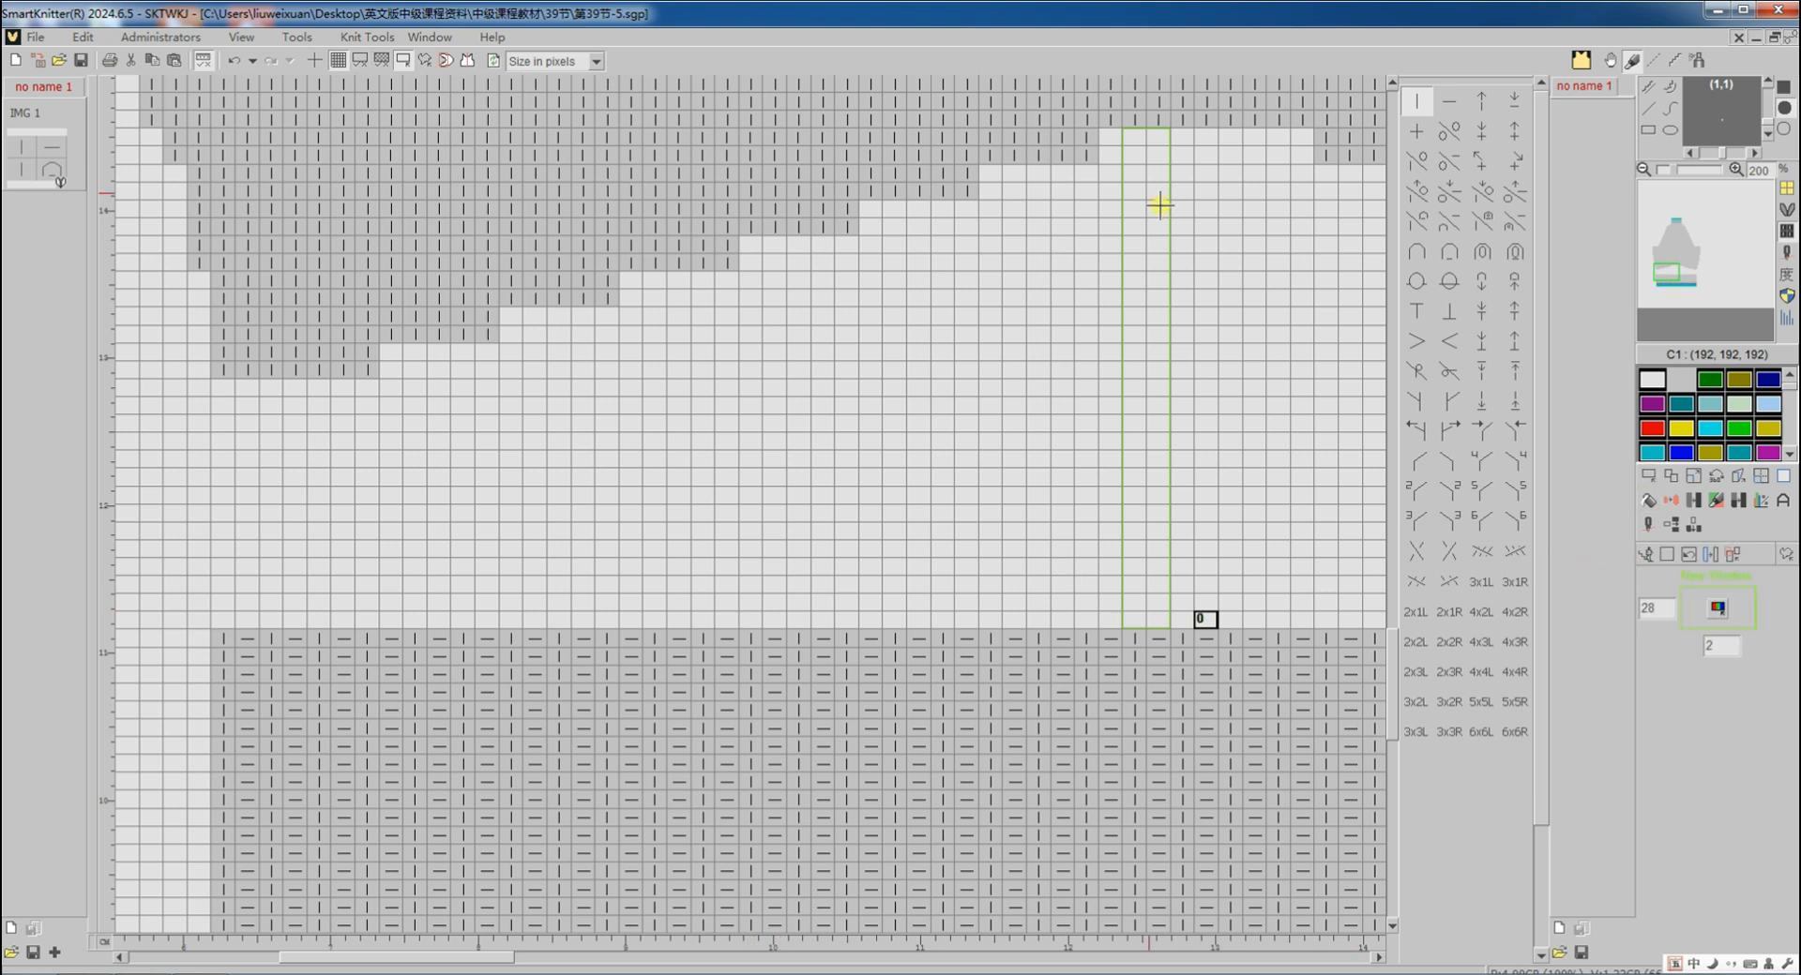
pyautogui.moveTo(1098, 133); pyautogui.dragTo(183, 363)
pyautogui.click(1671, 477)
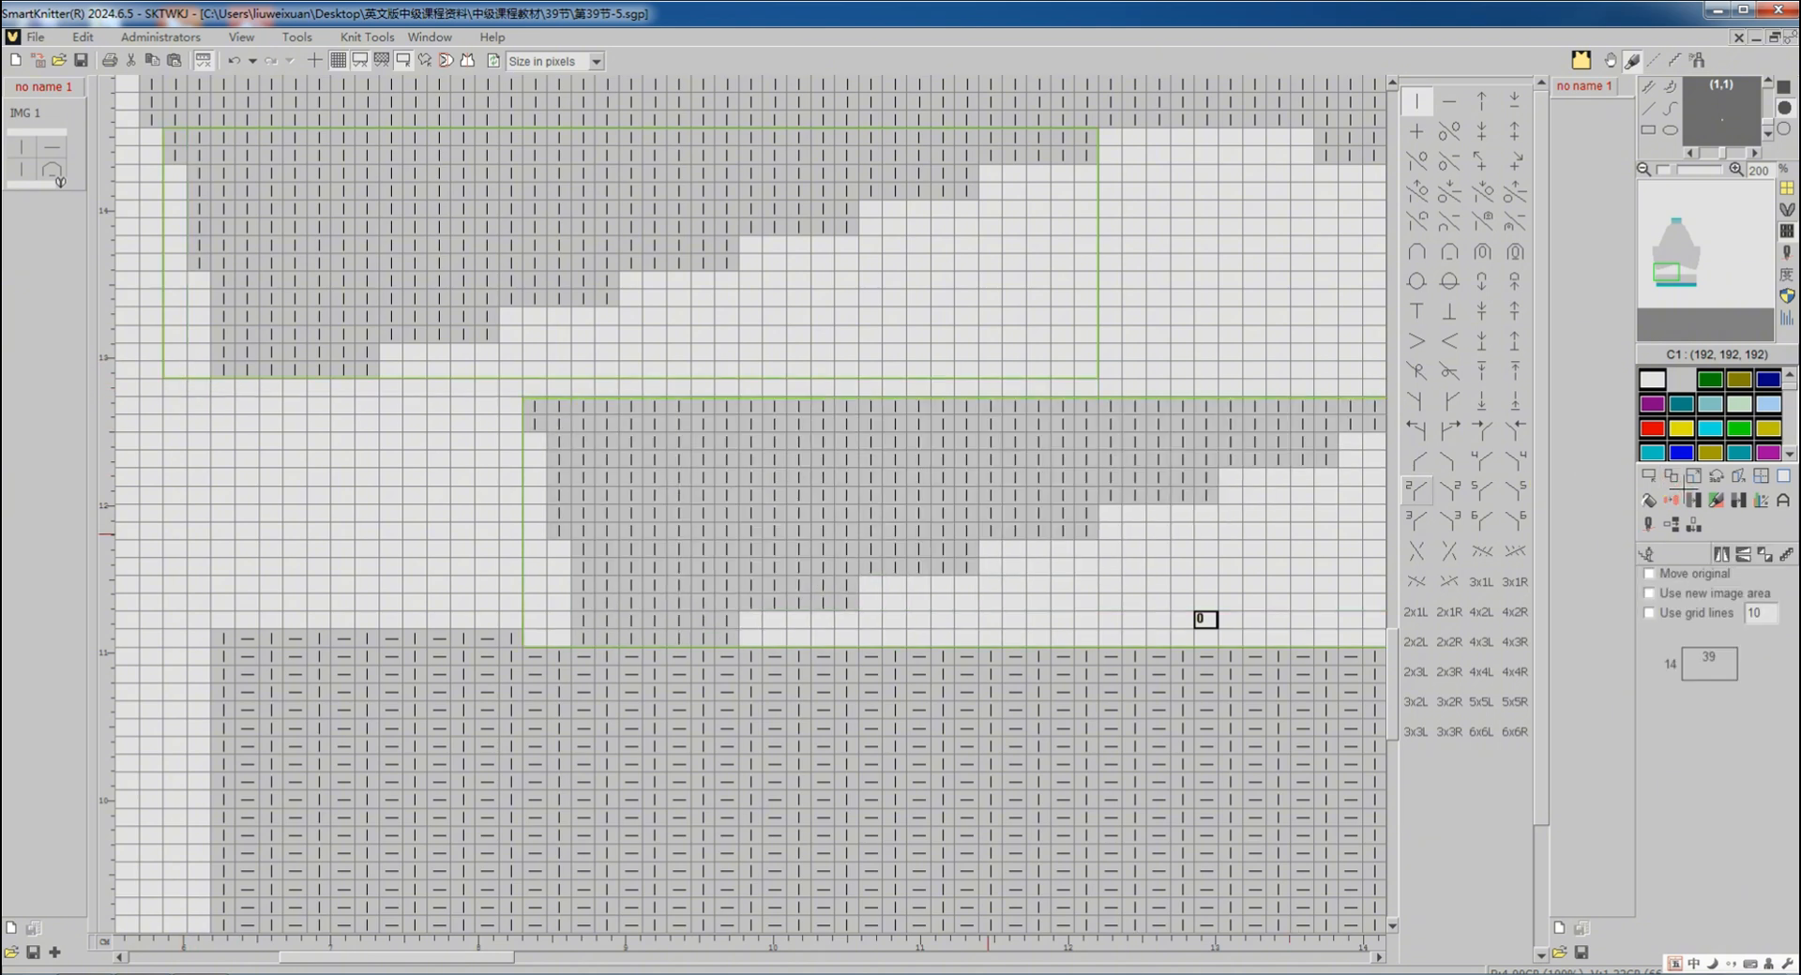
pyautogui.click(639, 509)
pyautogui.click(1783, 478)
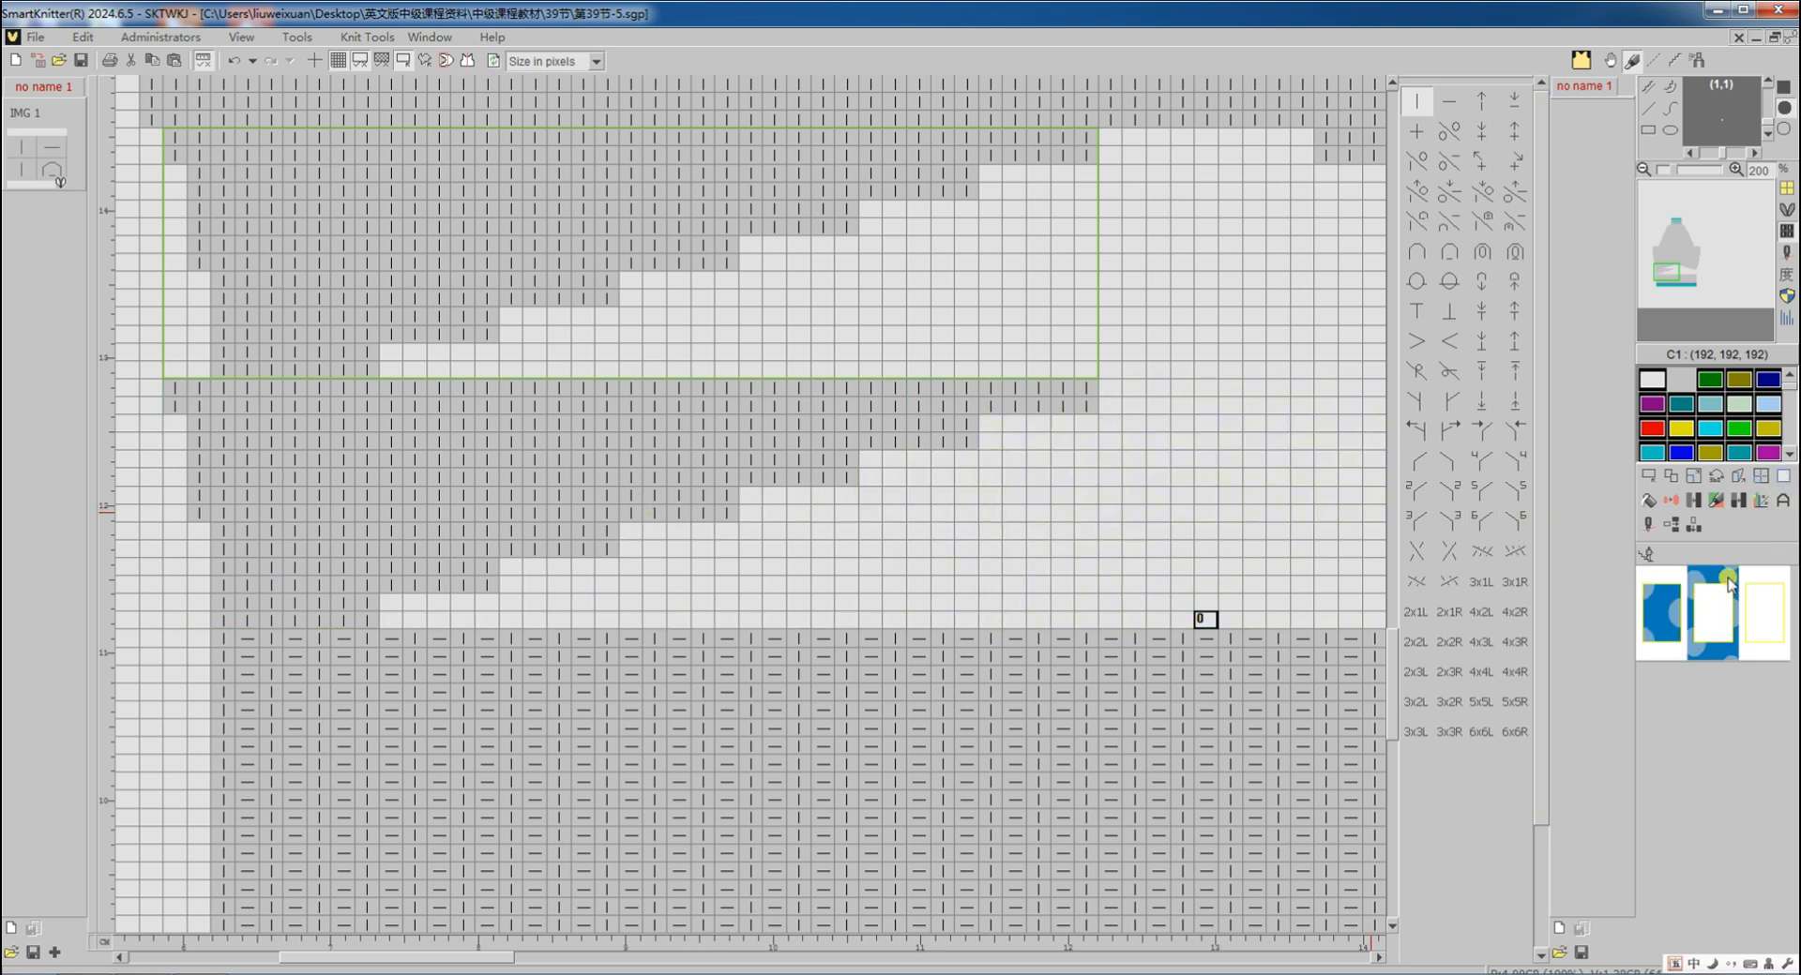
pyautogui.click(1719, 602)
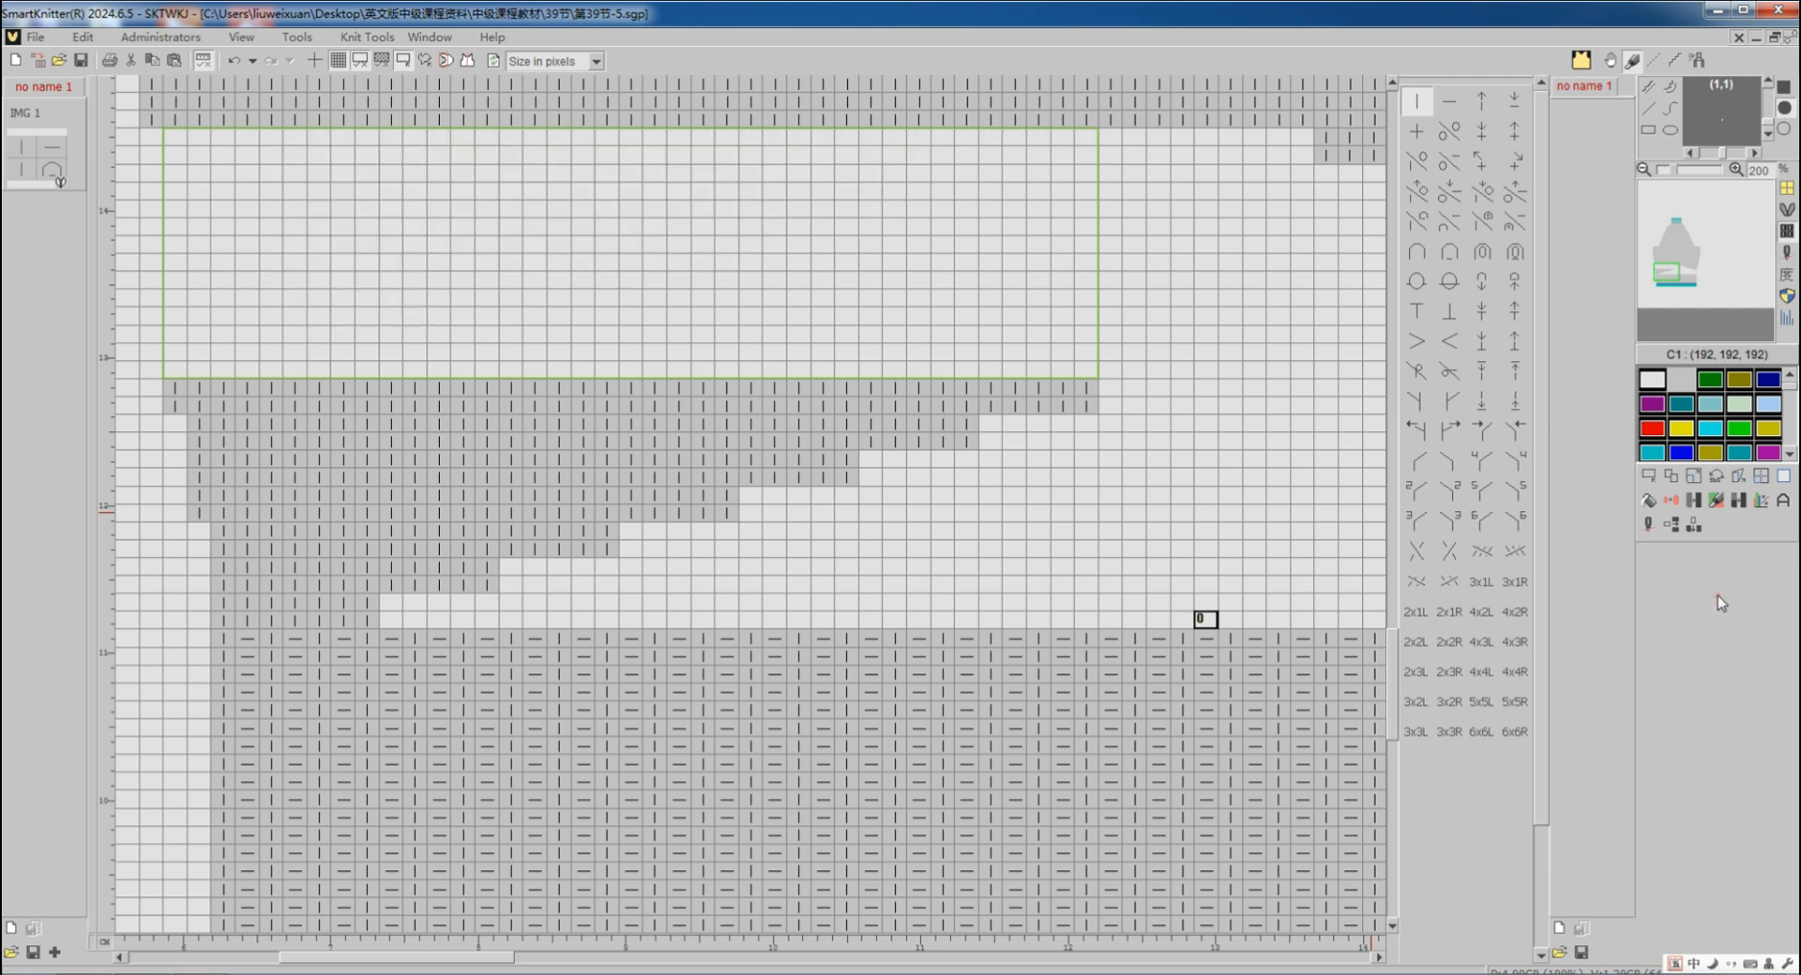
# Draw a single course of front needle knit stitches from above the left wedge to the right wedge's outer edge
pyautogui.click(175, 369)
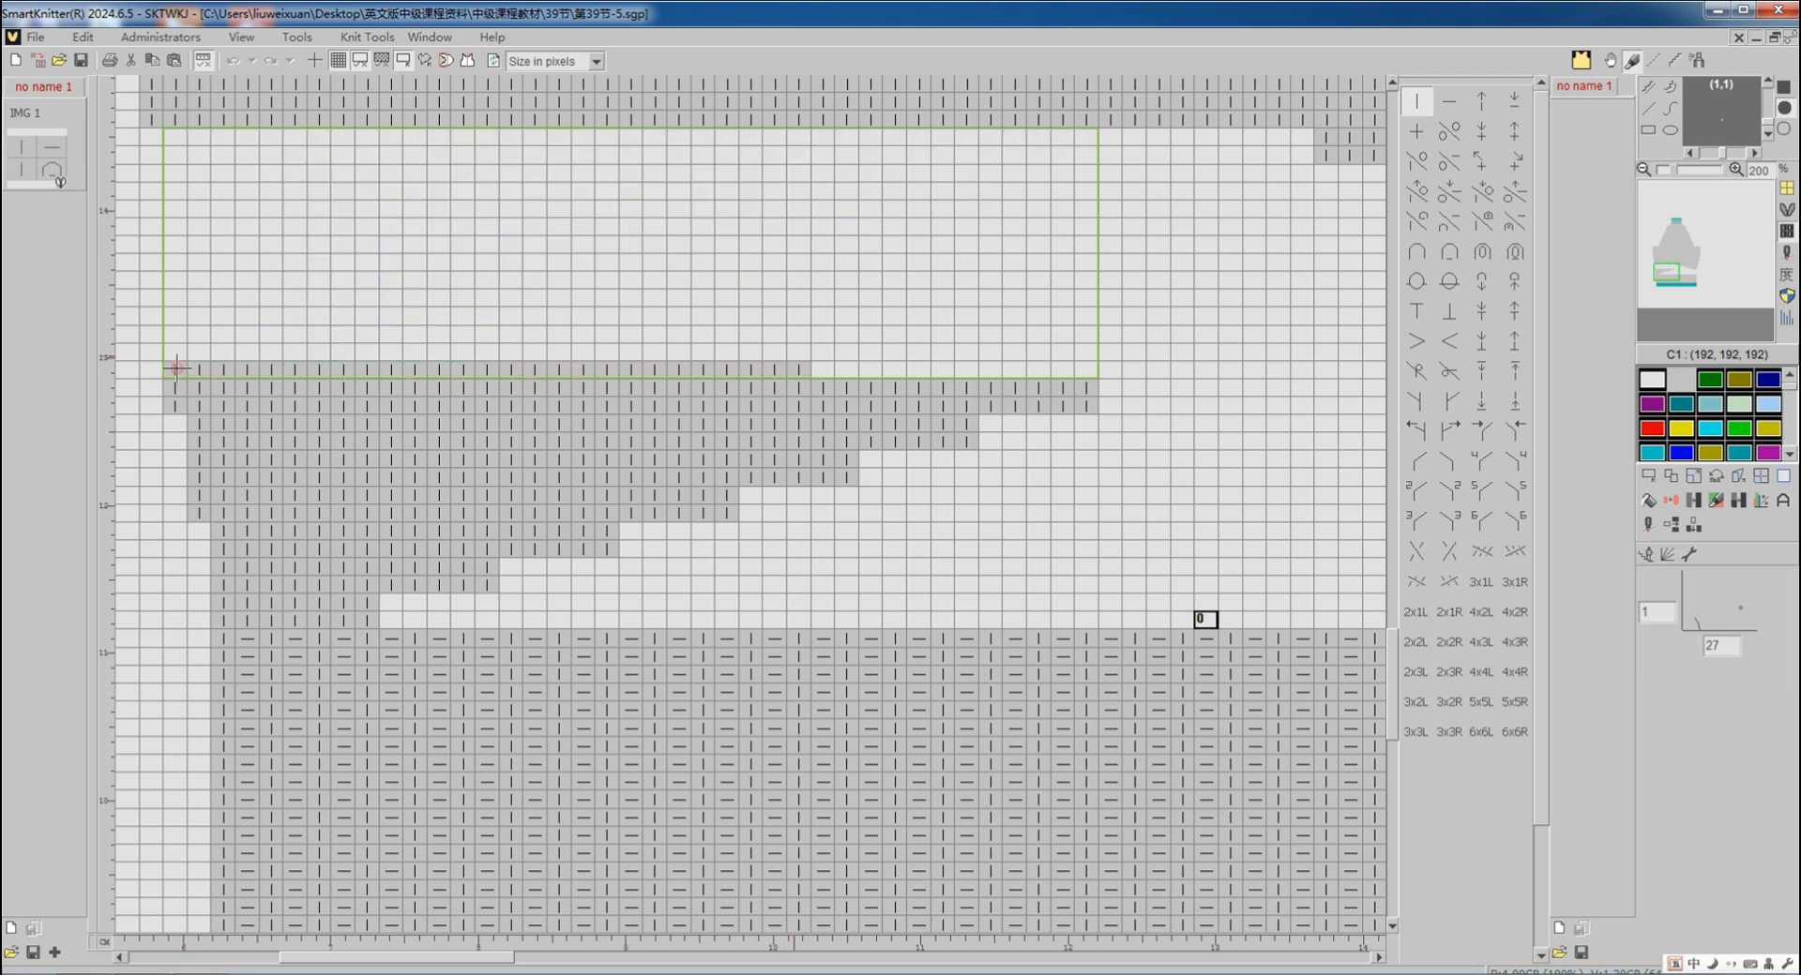
pyautogui.click(1690, 270)
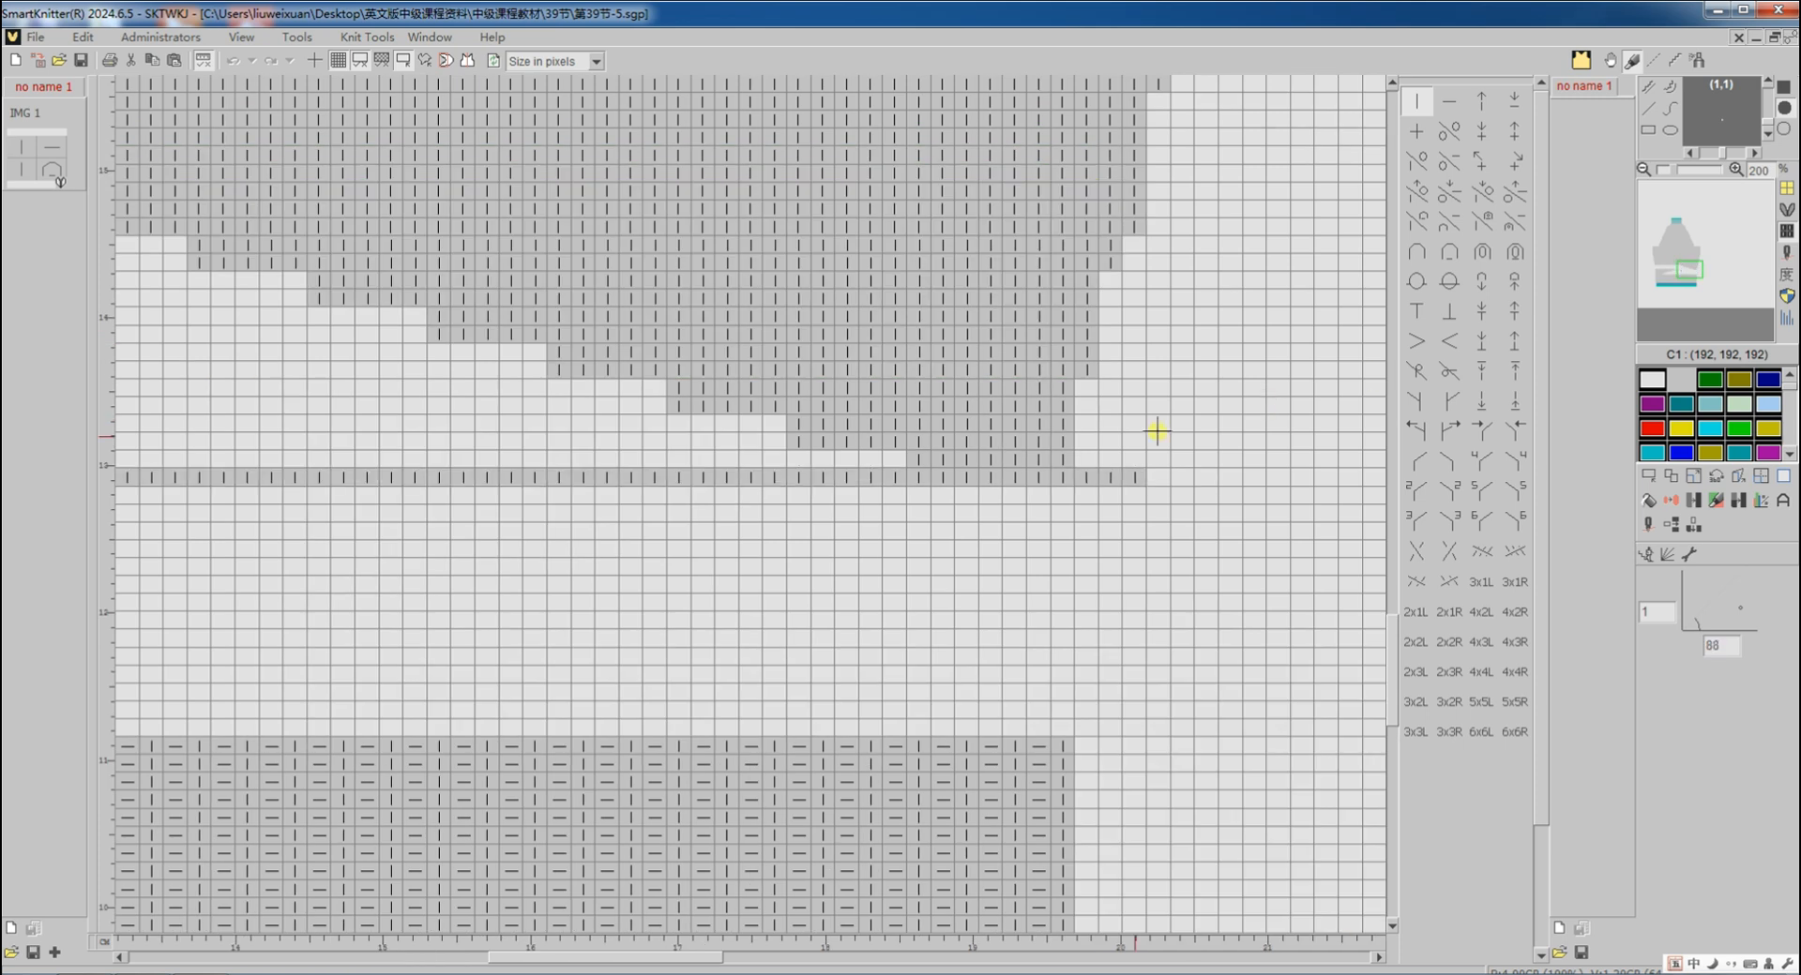
pyautogui.click(1059, 467)
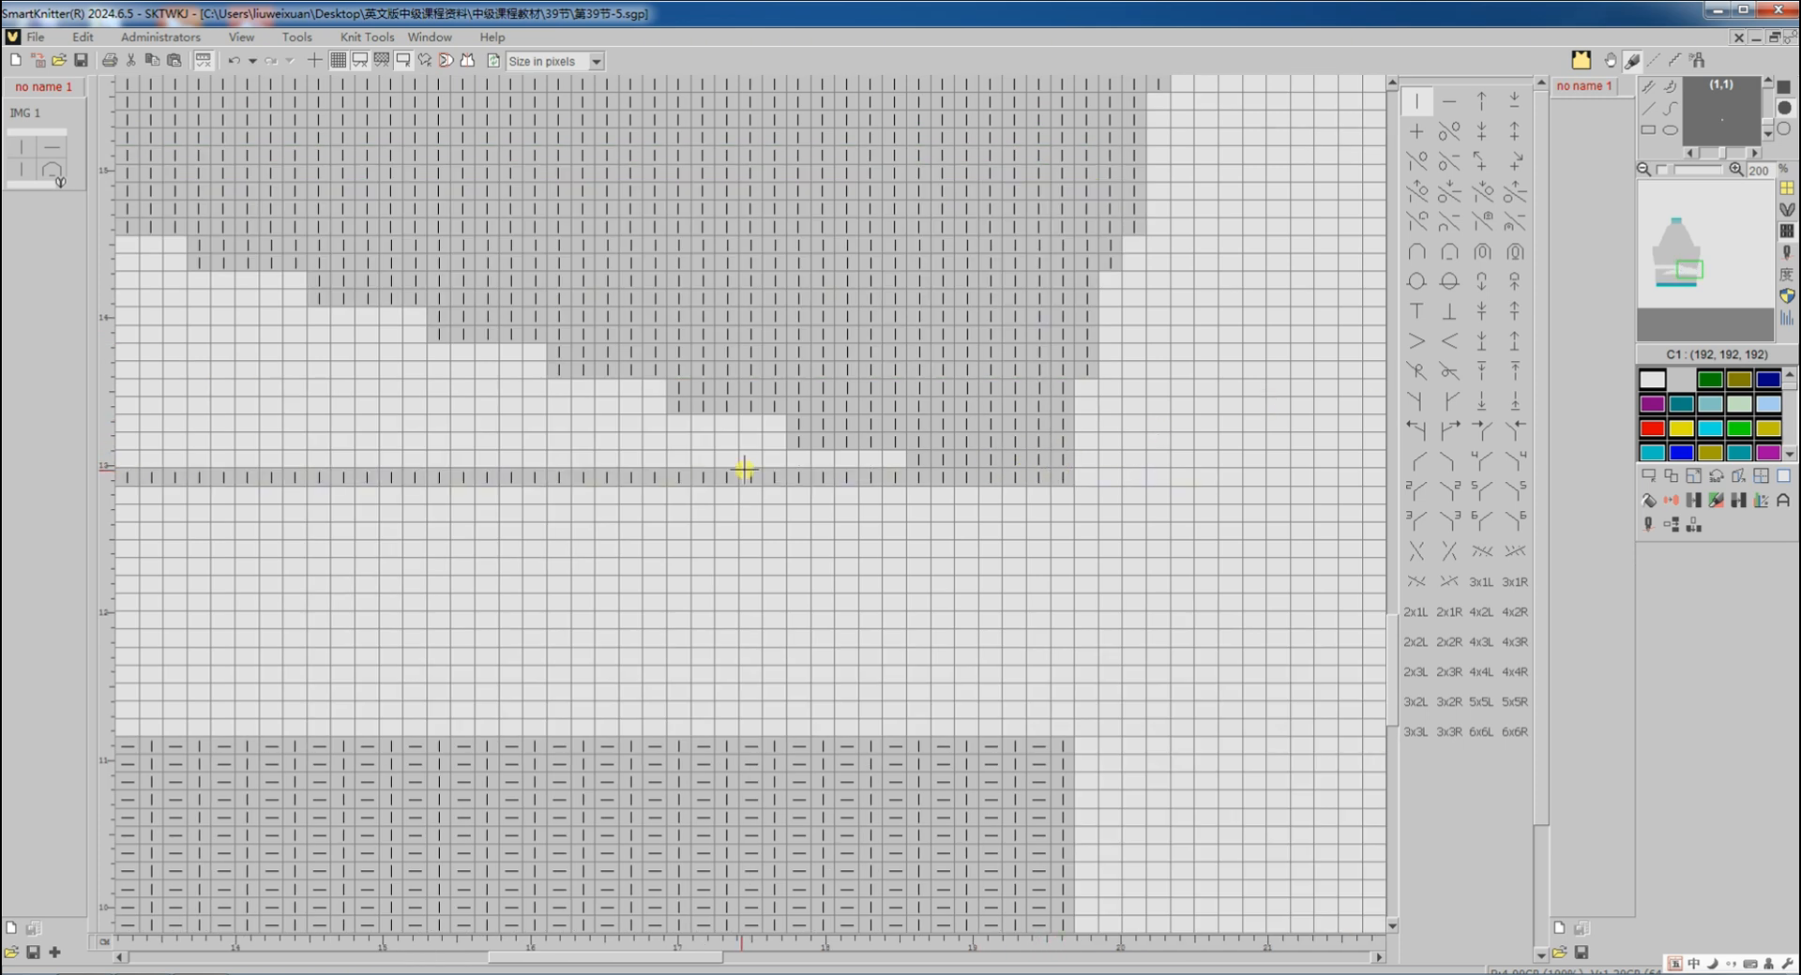
# Copy the stepped area of the right wedge, 35 by 13 stitches, one course up with the empty colour C0 active
pyautogui.scroll(-3, 744, 469)
pyautogui.scroll(2, 582, 410)
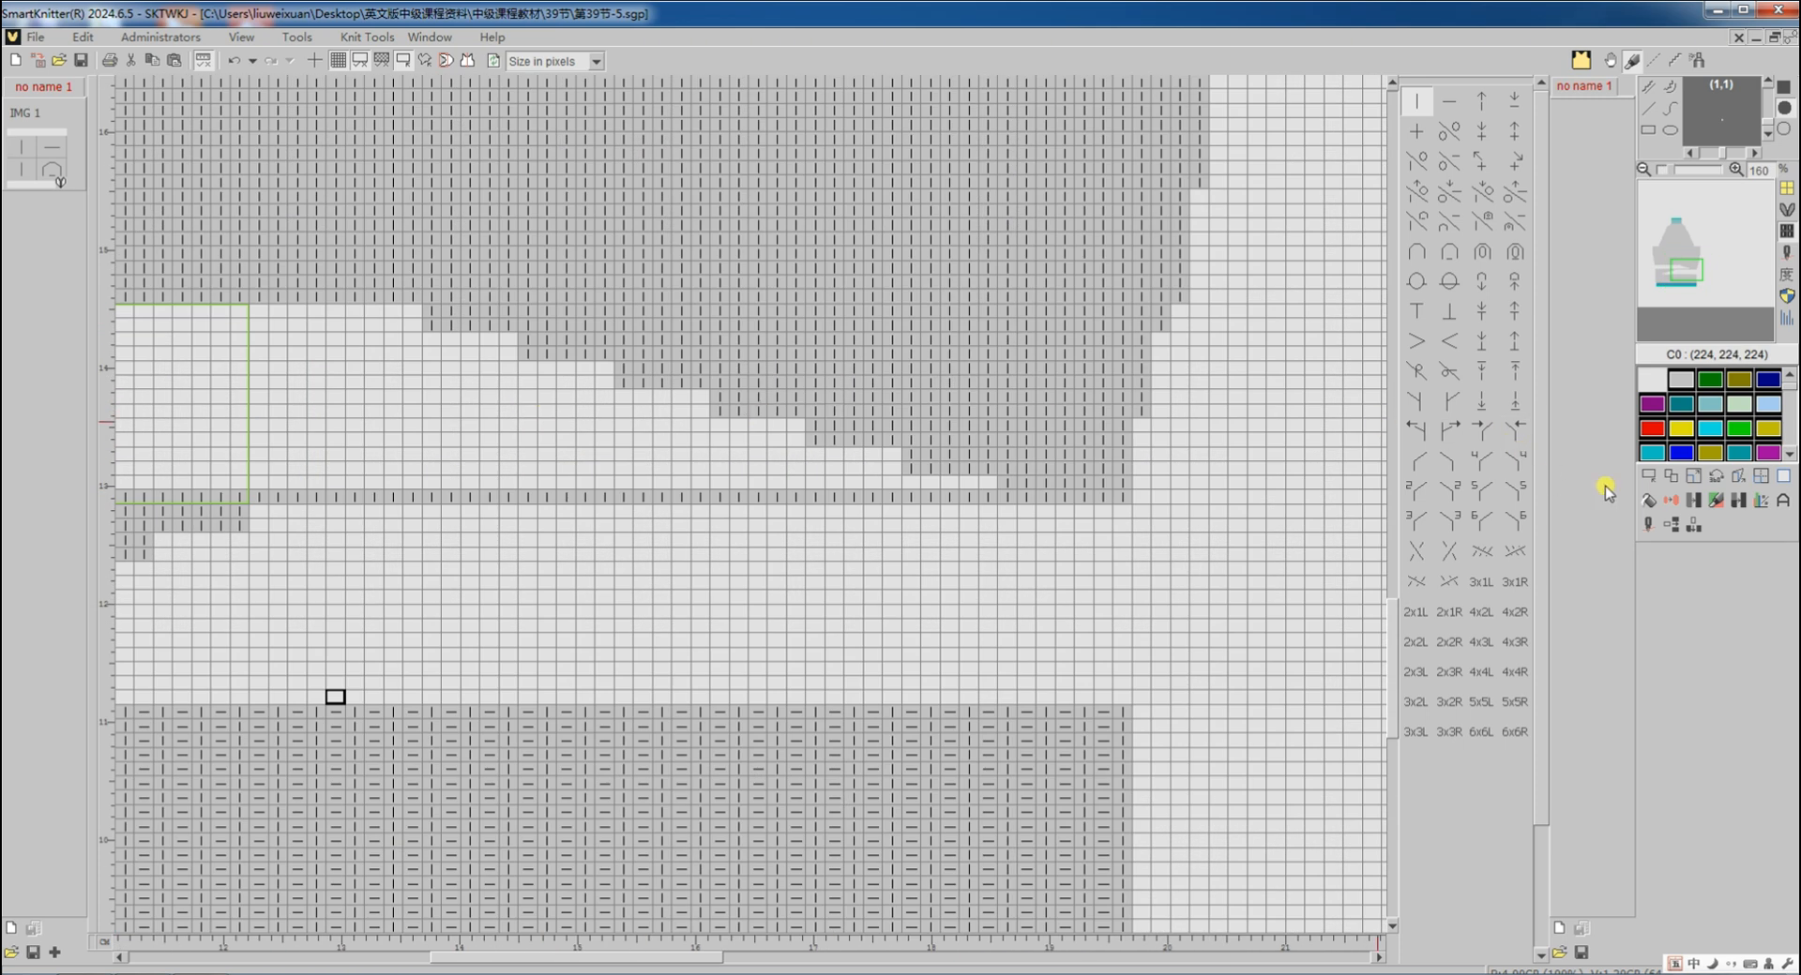
pyautogui.click(1649, 475)
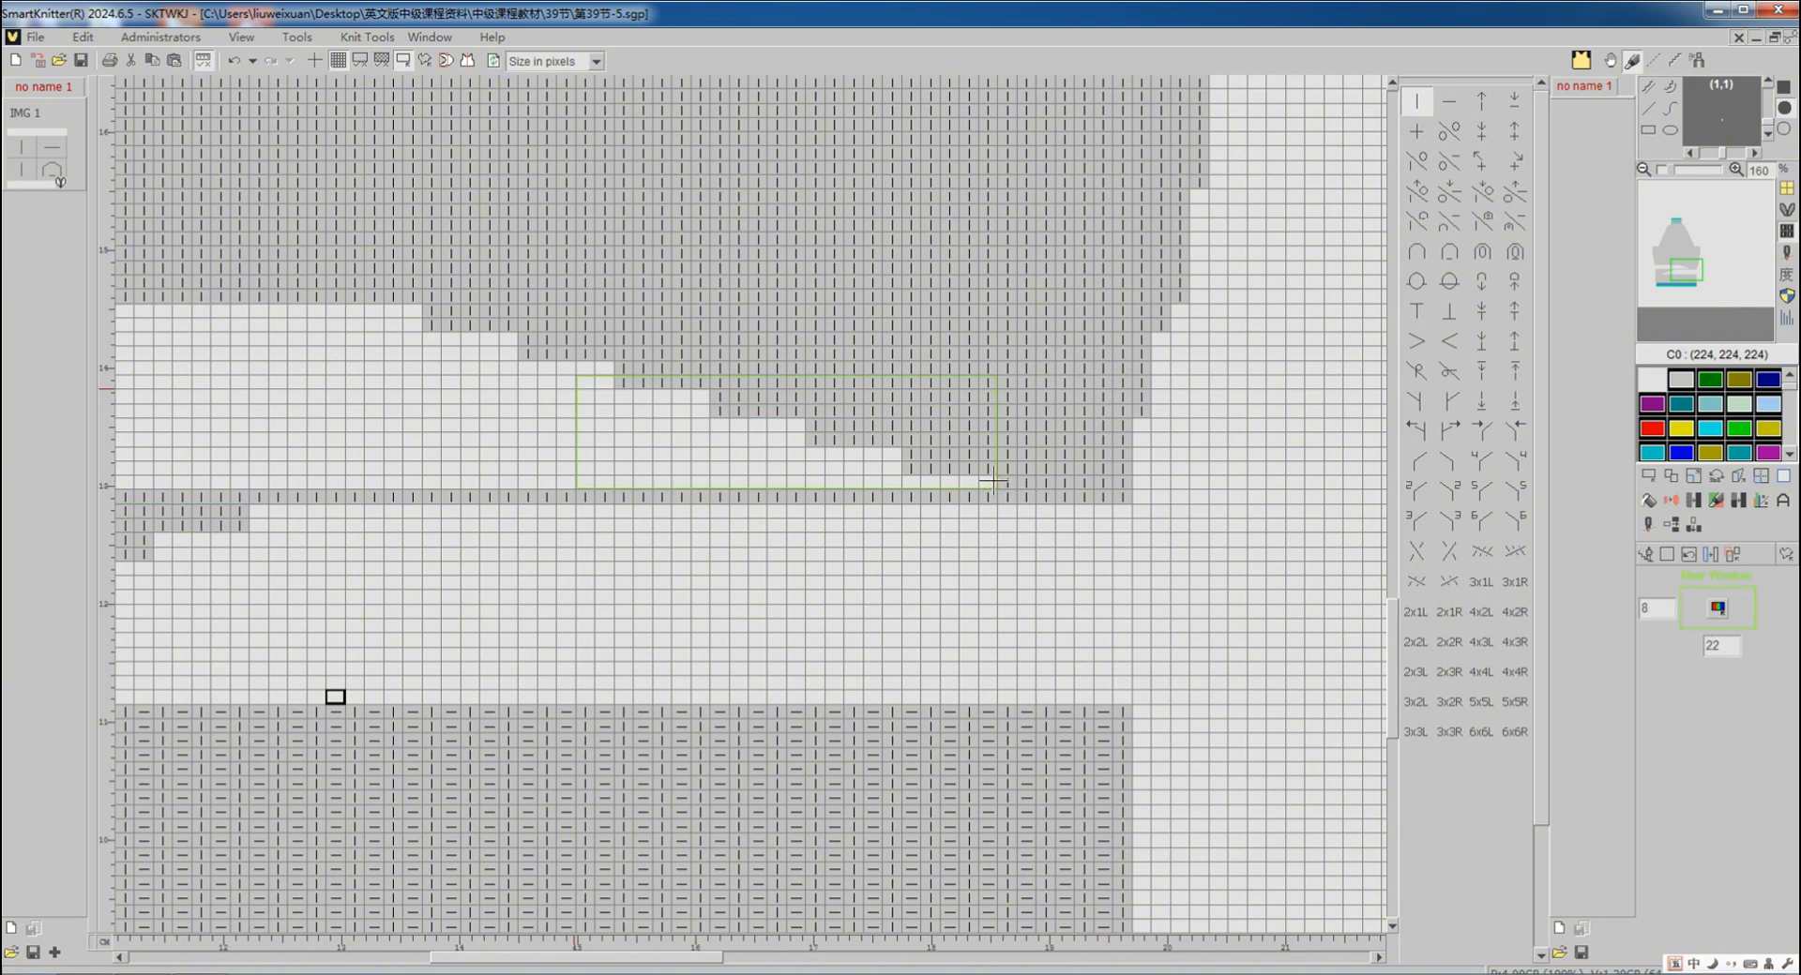
pyautogui.moveTo(991, 480); pyautogui.dragTo(328, 315)
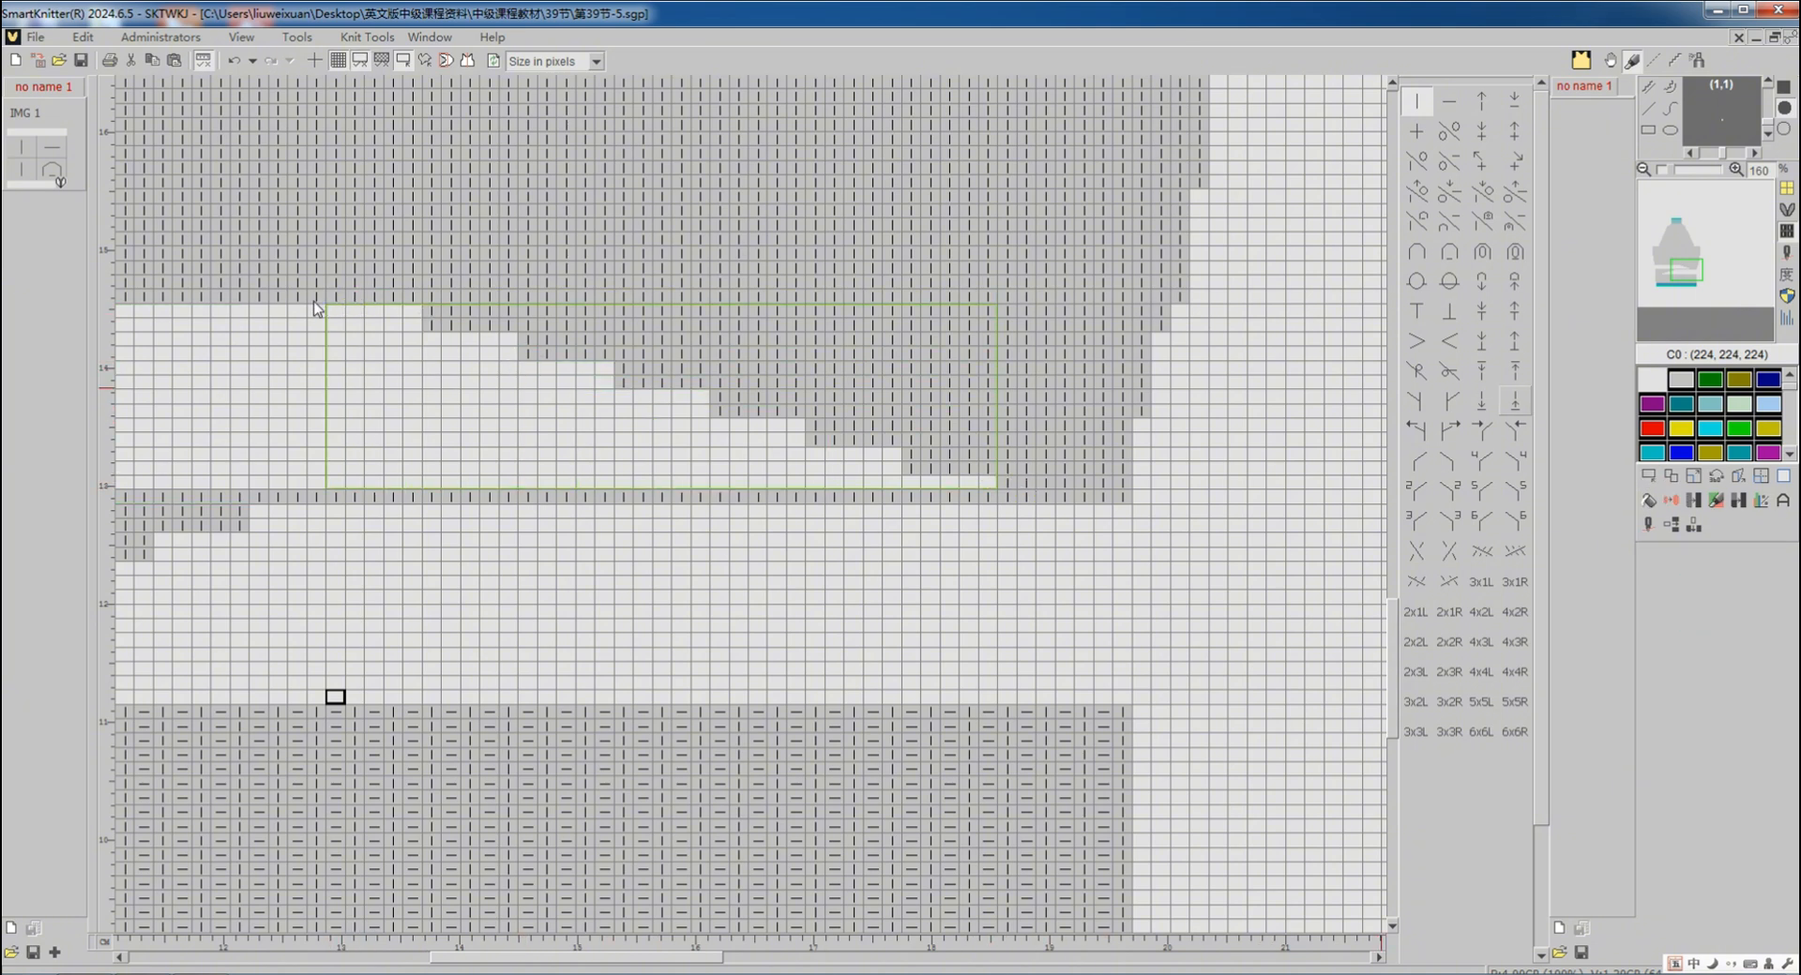
pyautogui.click(1648, 476)
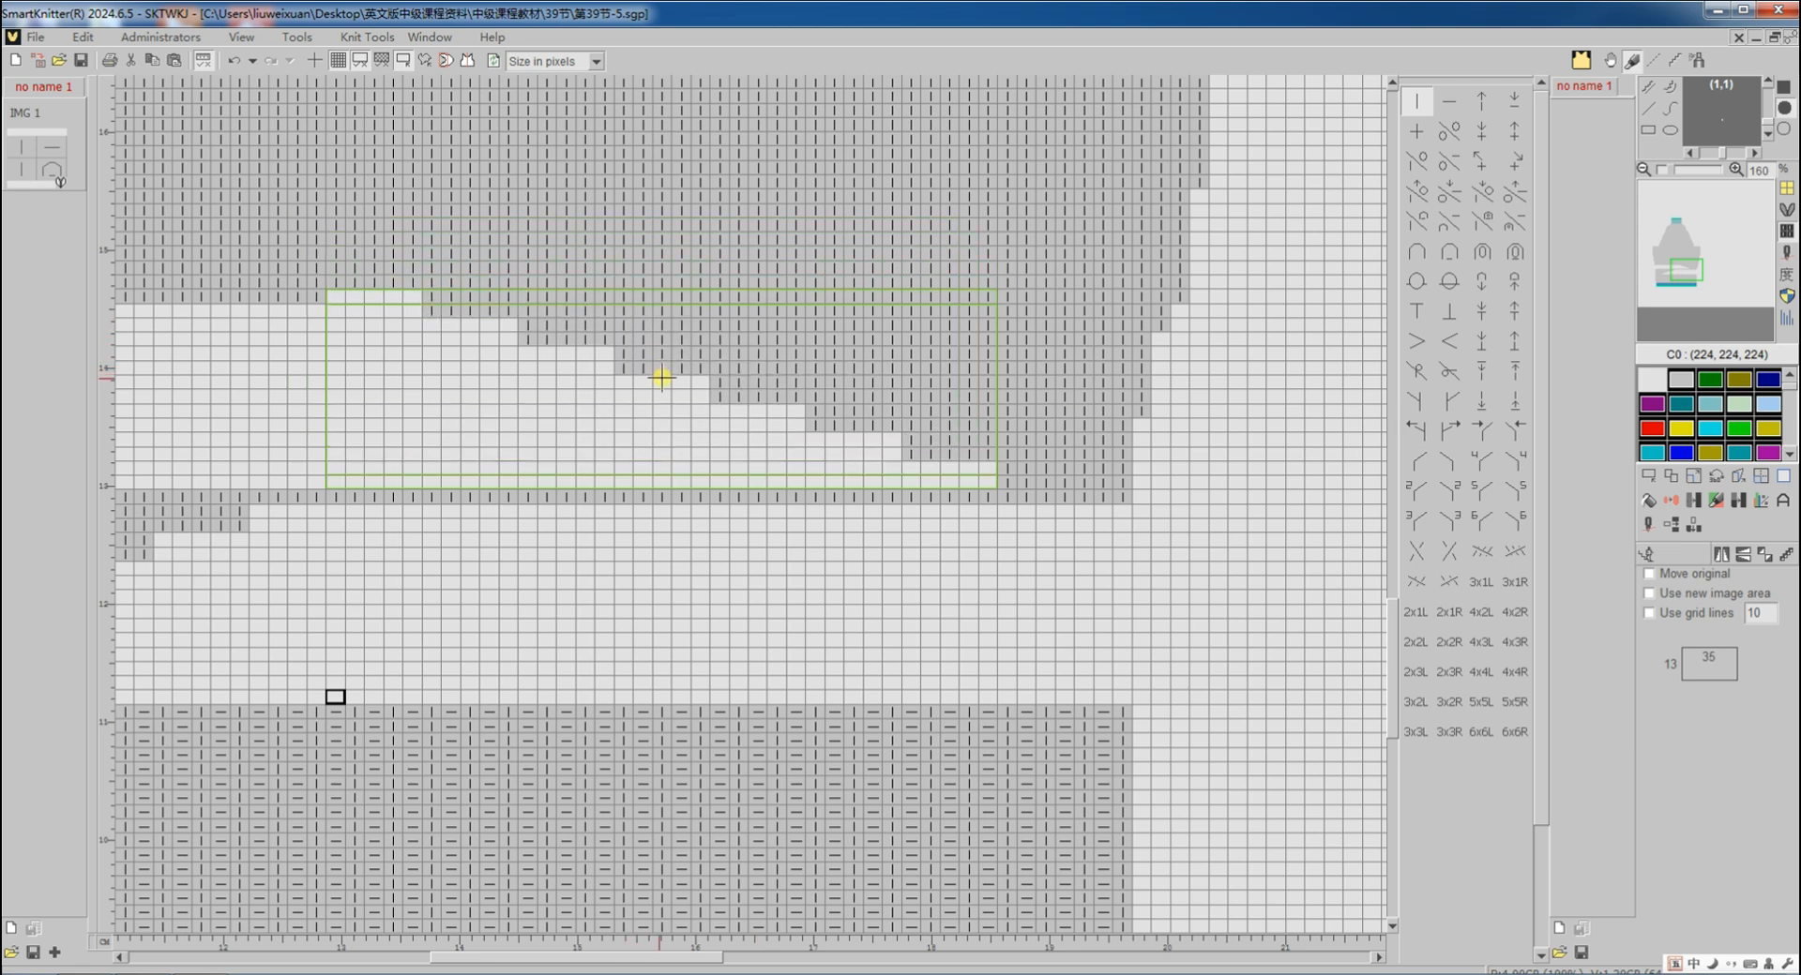
pyautogui.rightClick(552, 401)
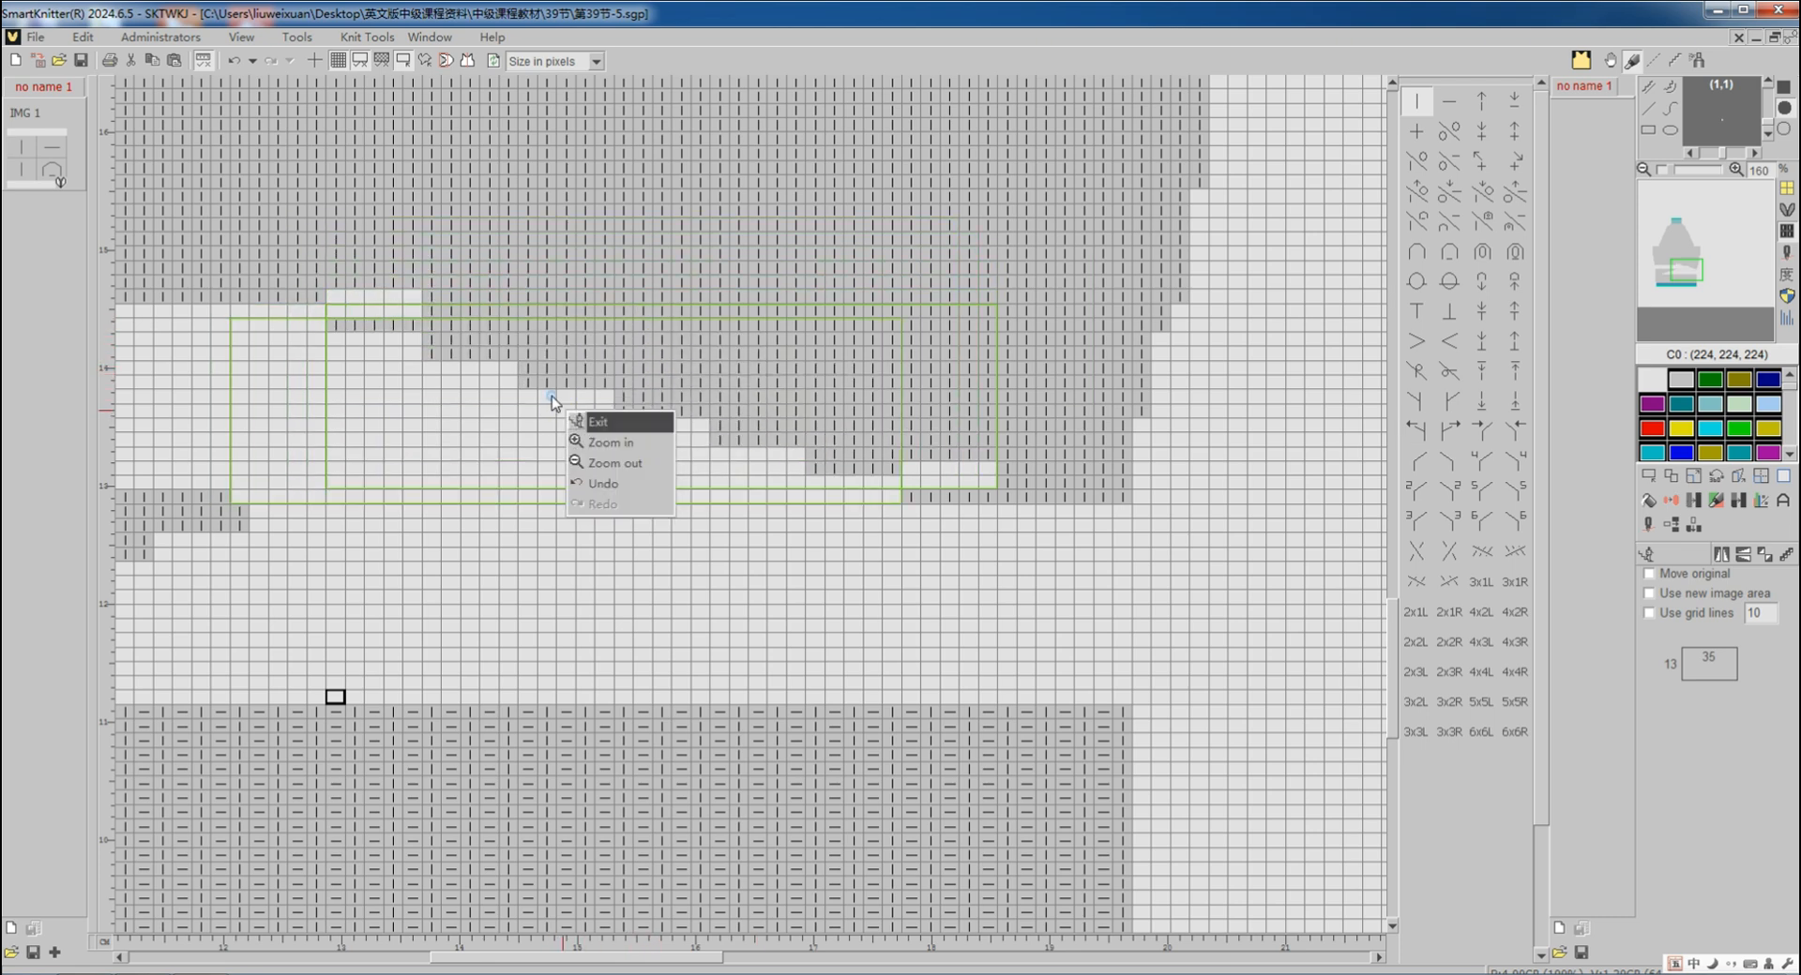
pyautogui.click(617, 424)
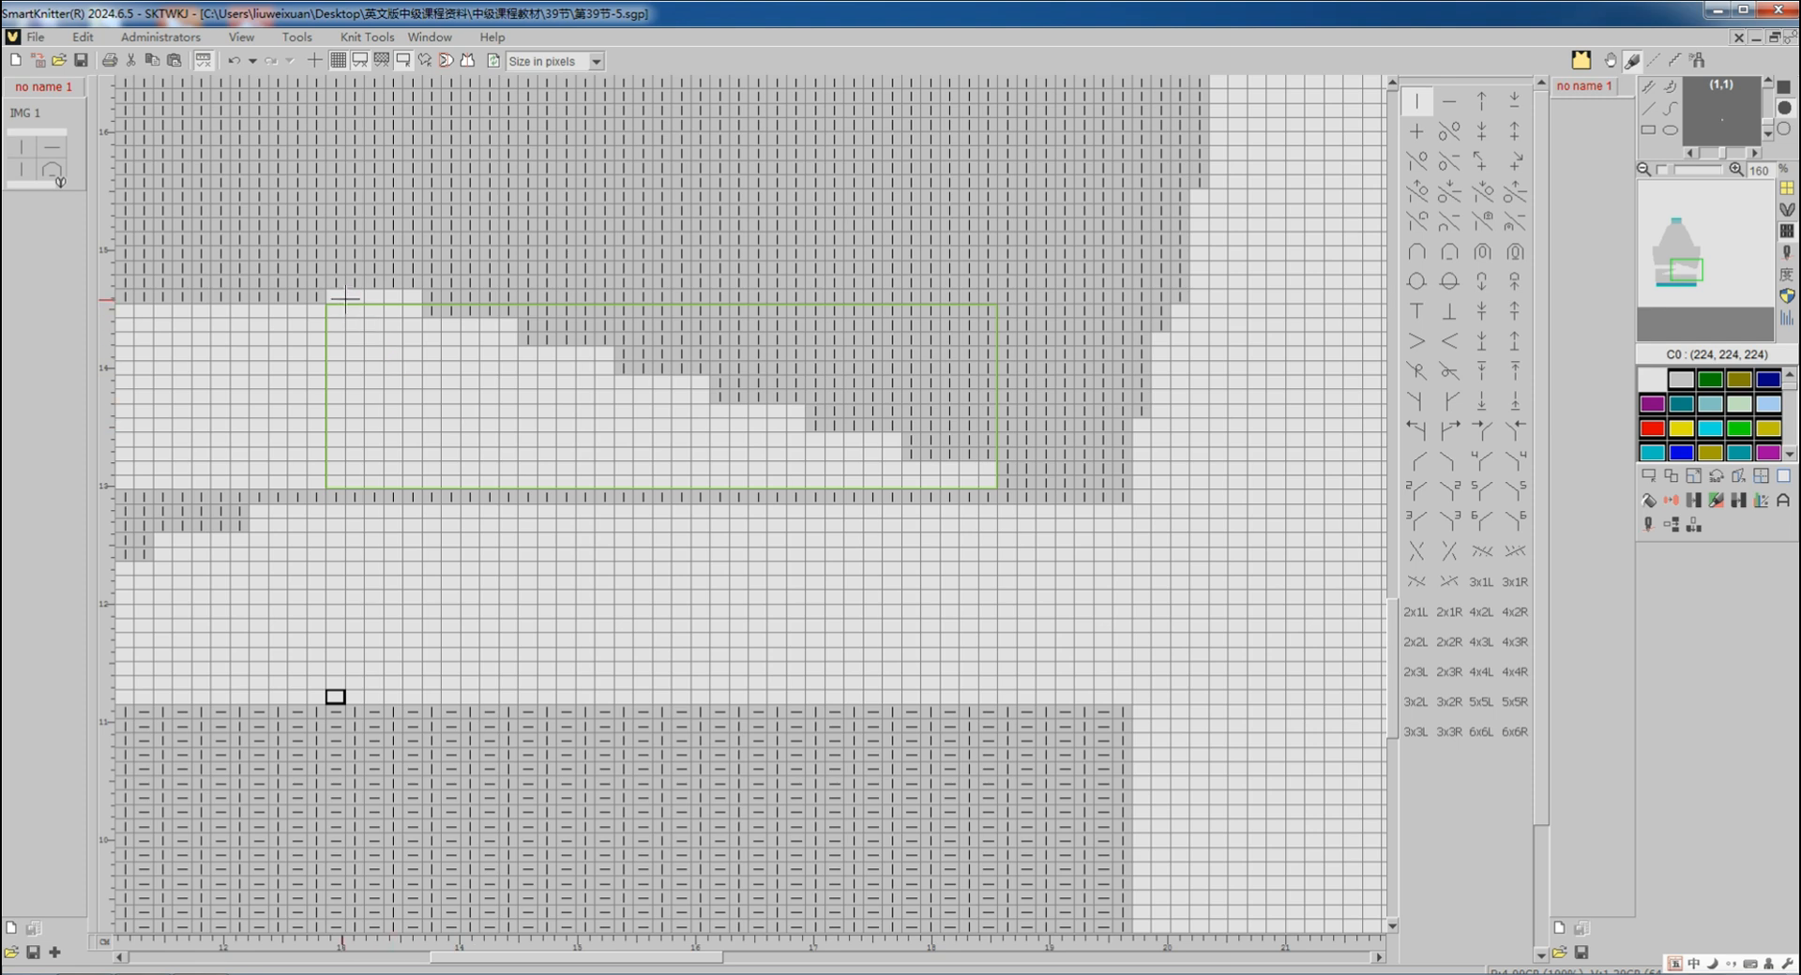
# Erase the body's lowest course with a C0 line from the copied area to the body's left edge
pyautogui.press('l')
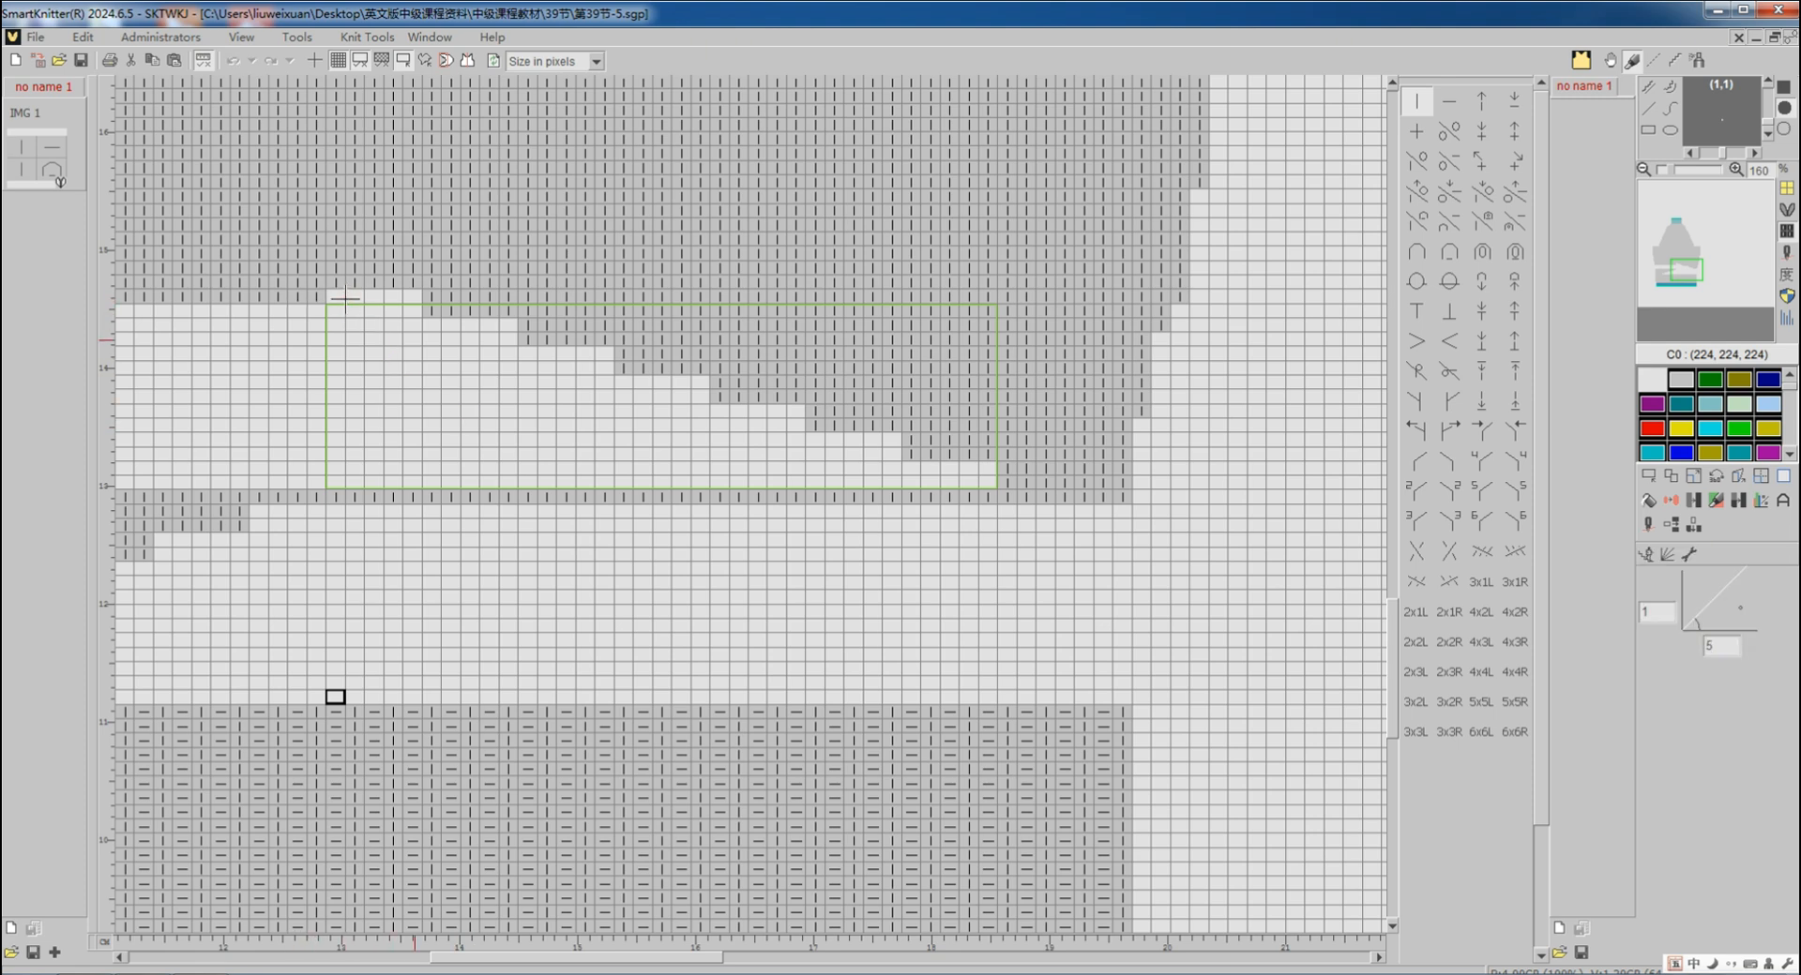
pyautogui.click(1654, 272)
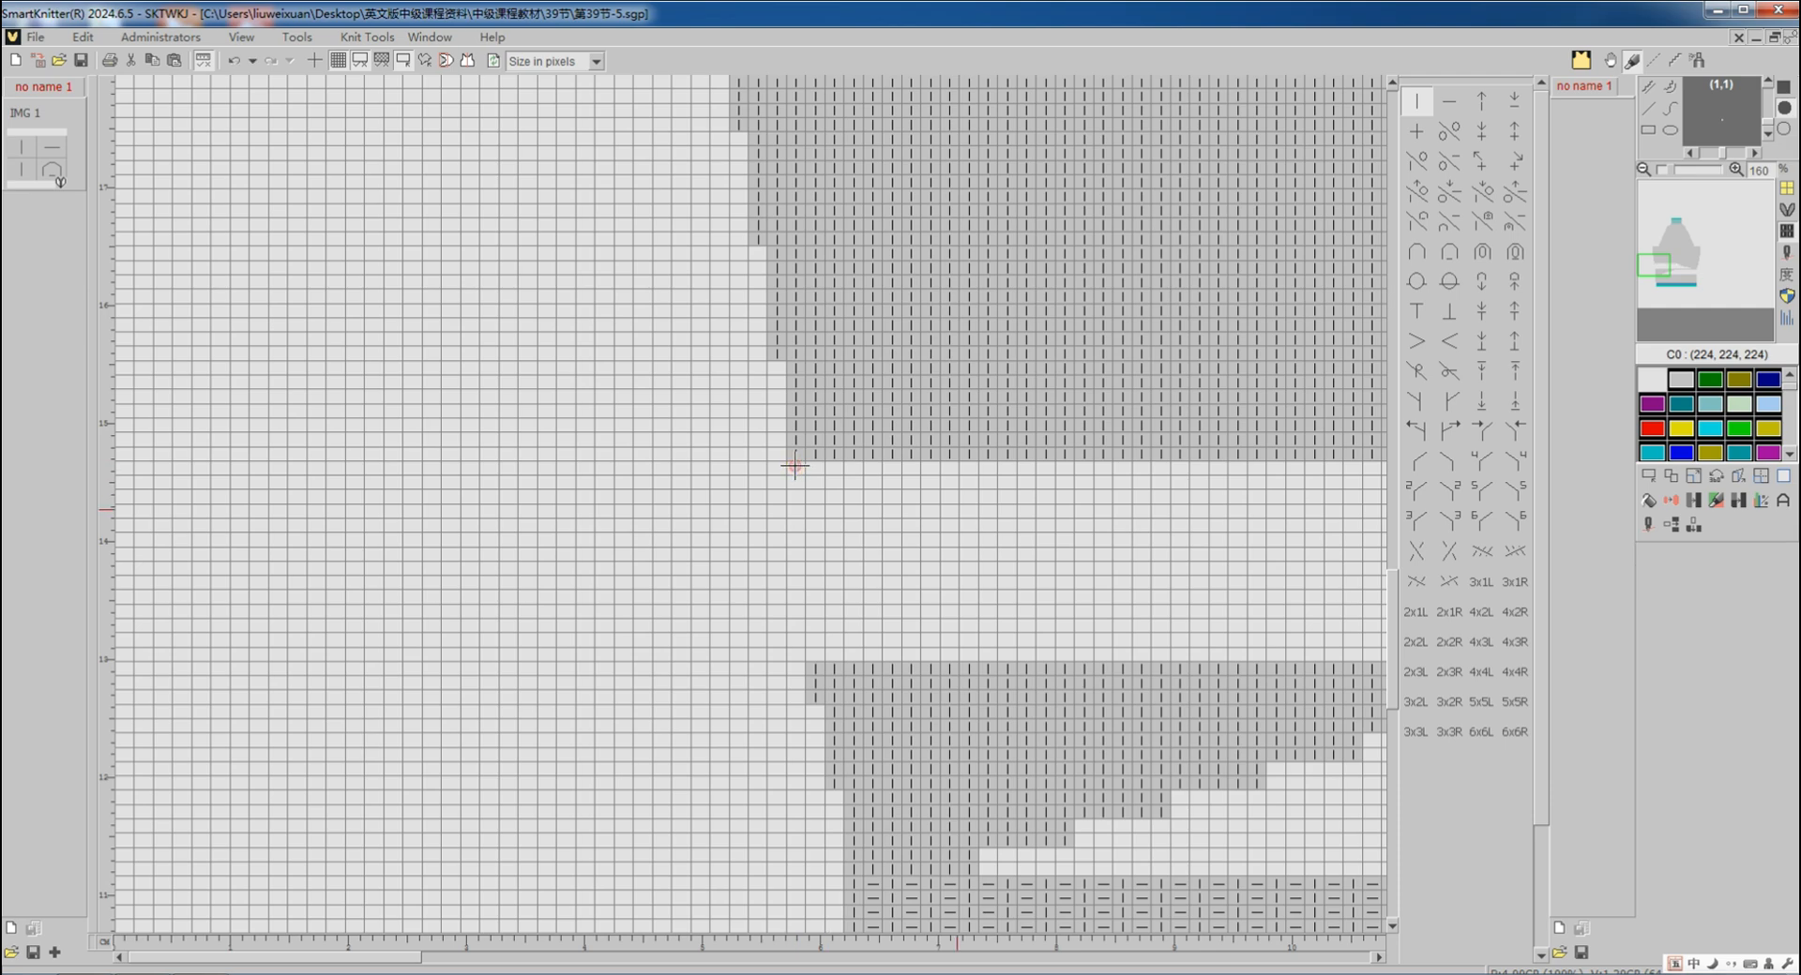
pyautogui.scroll(-5, 792, 469)
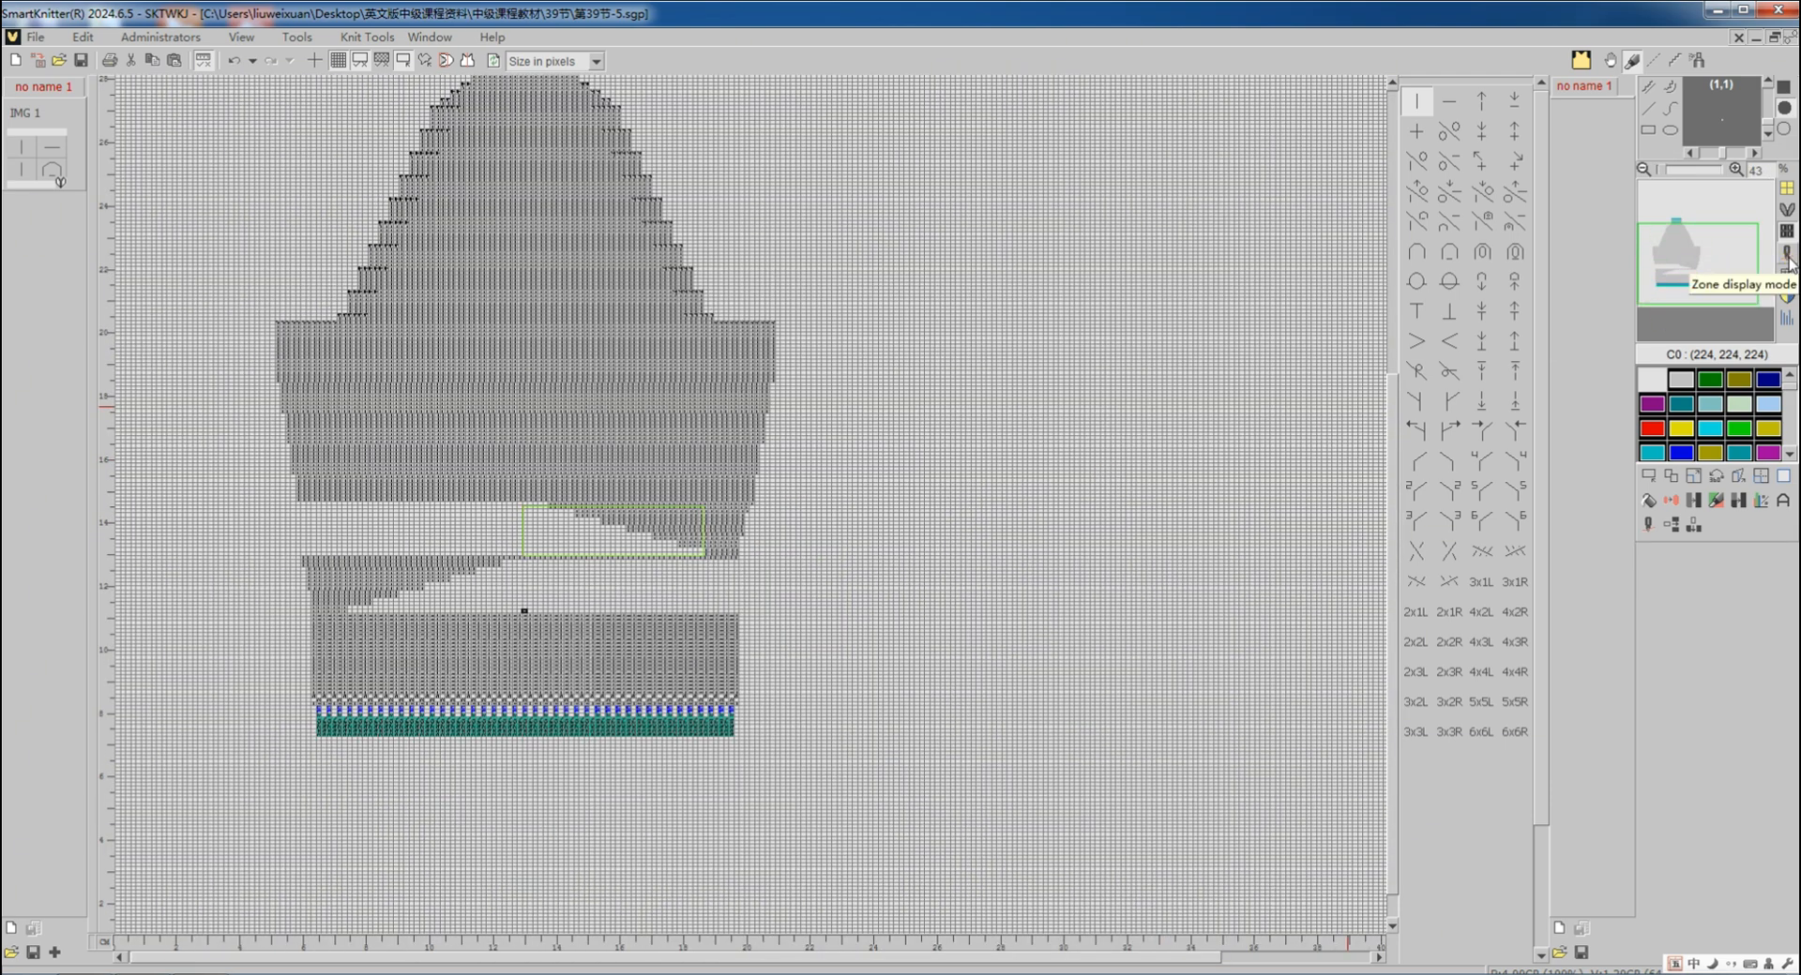
# Fill the right wedge with zone colour C1 in zone display mode, and return to the stitch display
pyautogui.click(1787, 252)
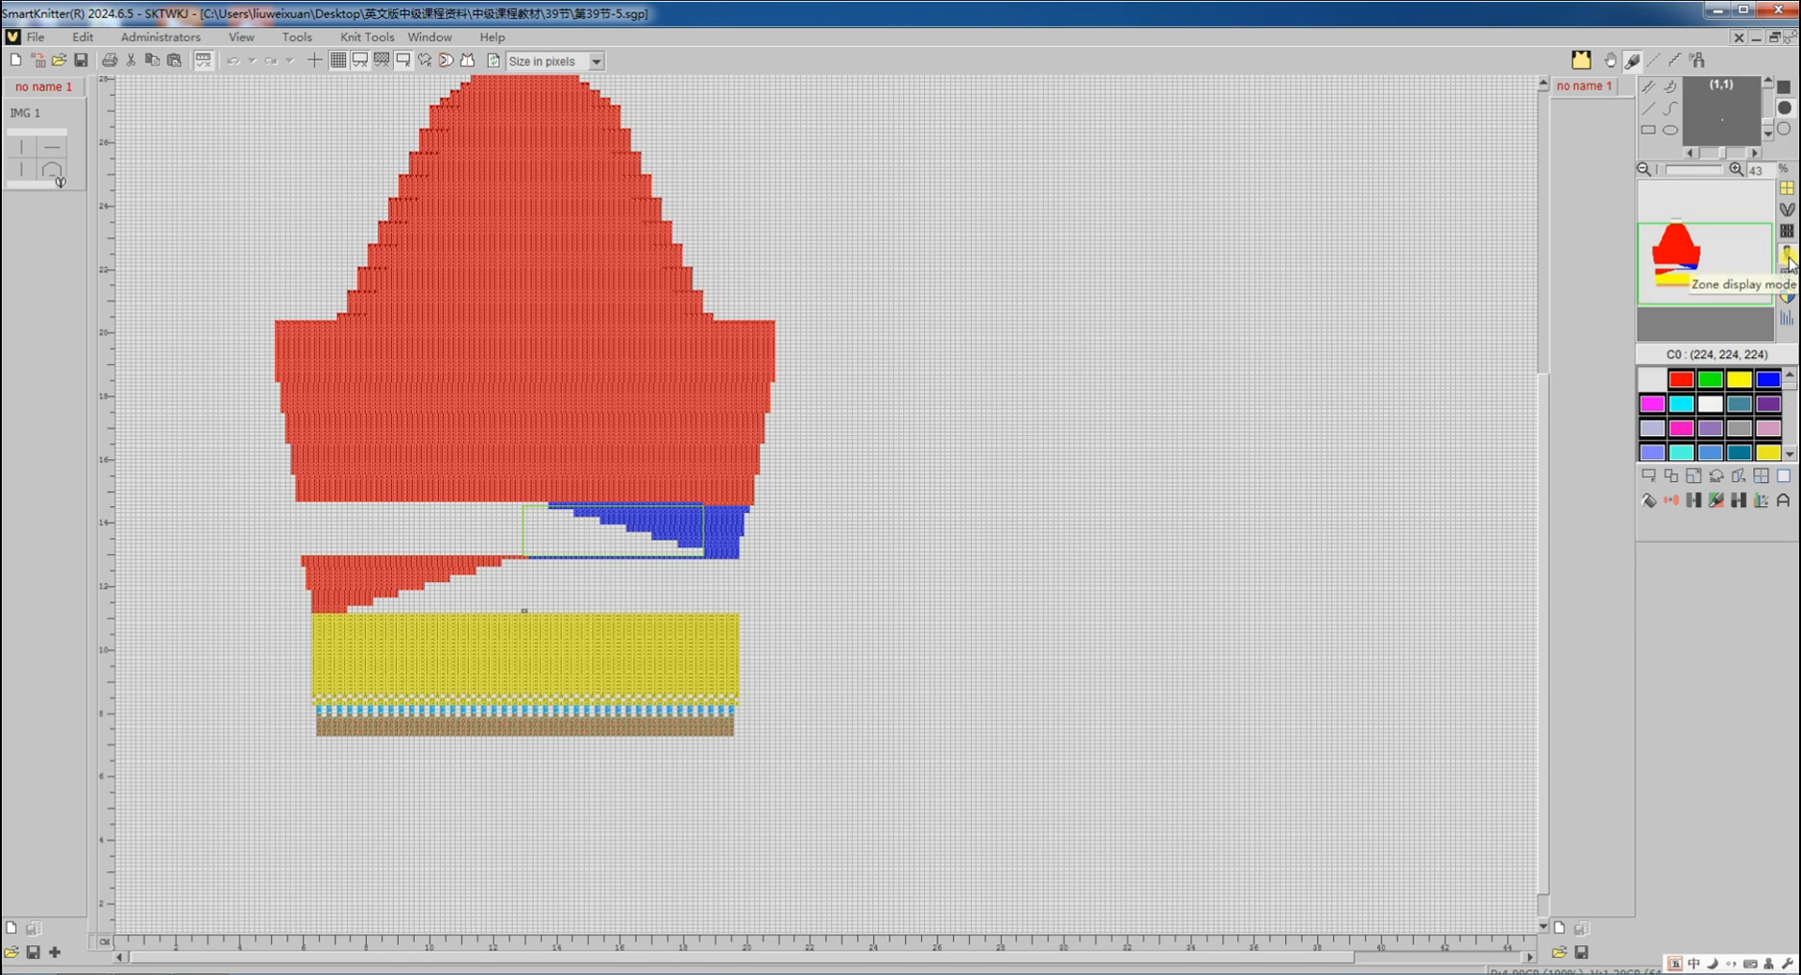
pyautogui.click(1648, 500)
pyautogui.click(735, 529)
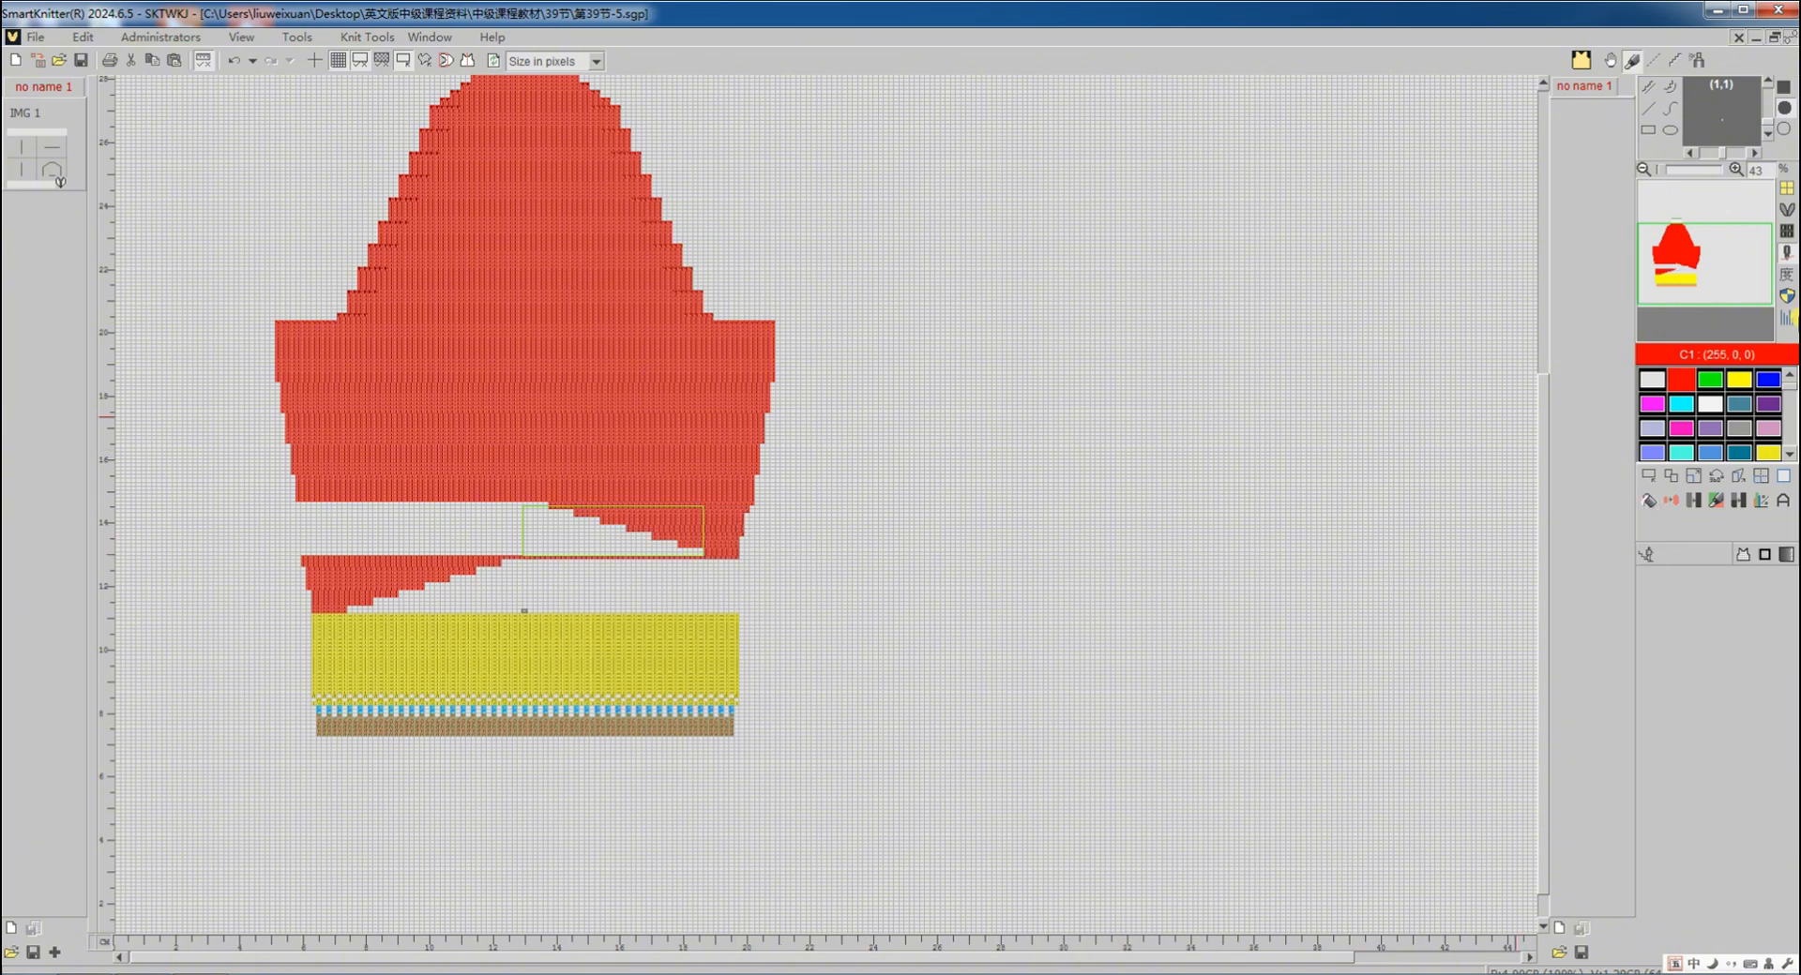
pyautogui.click(1789, 218)
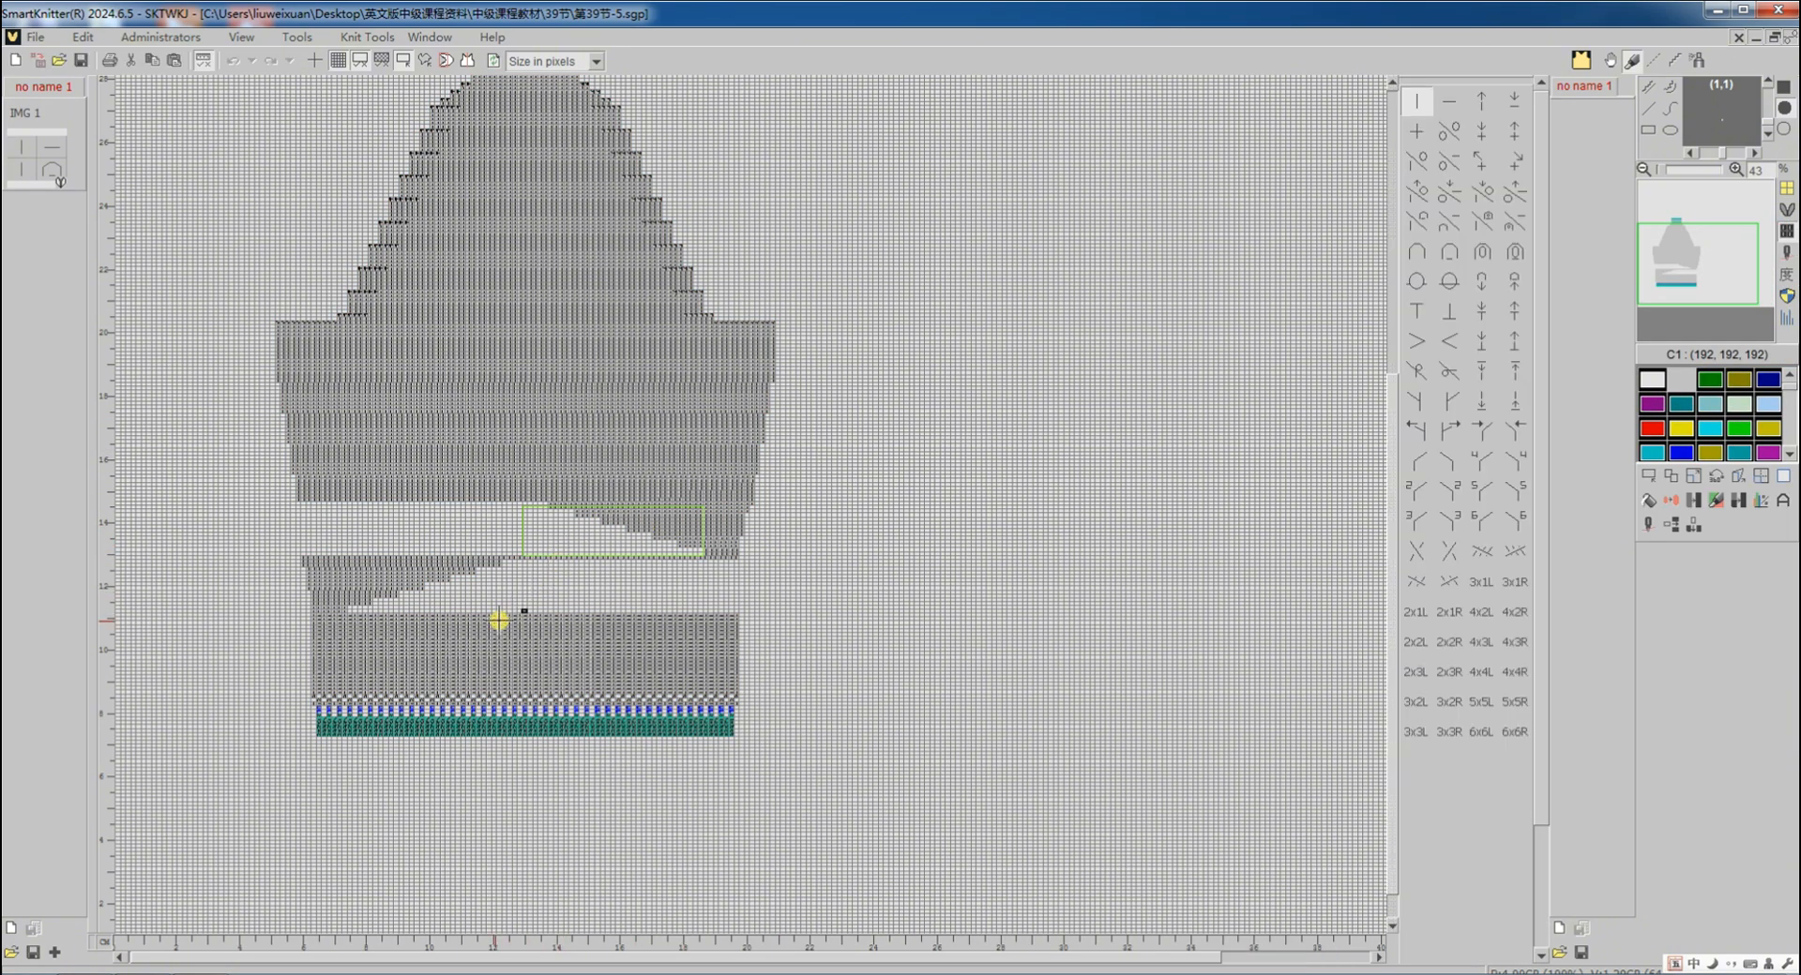
# Define the full area as the image and translate the pattern to knitting machine code
pyautogui.scroll(3, 477, 611)
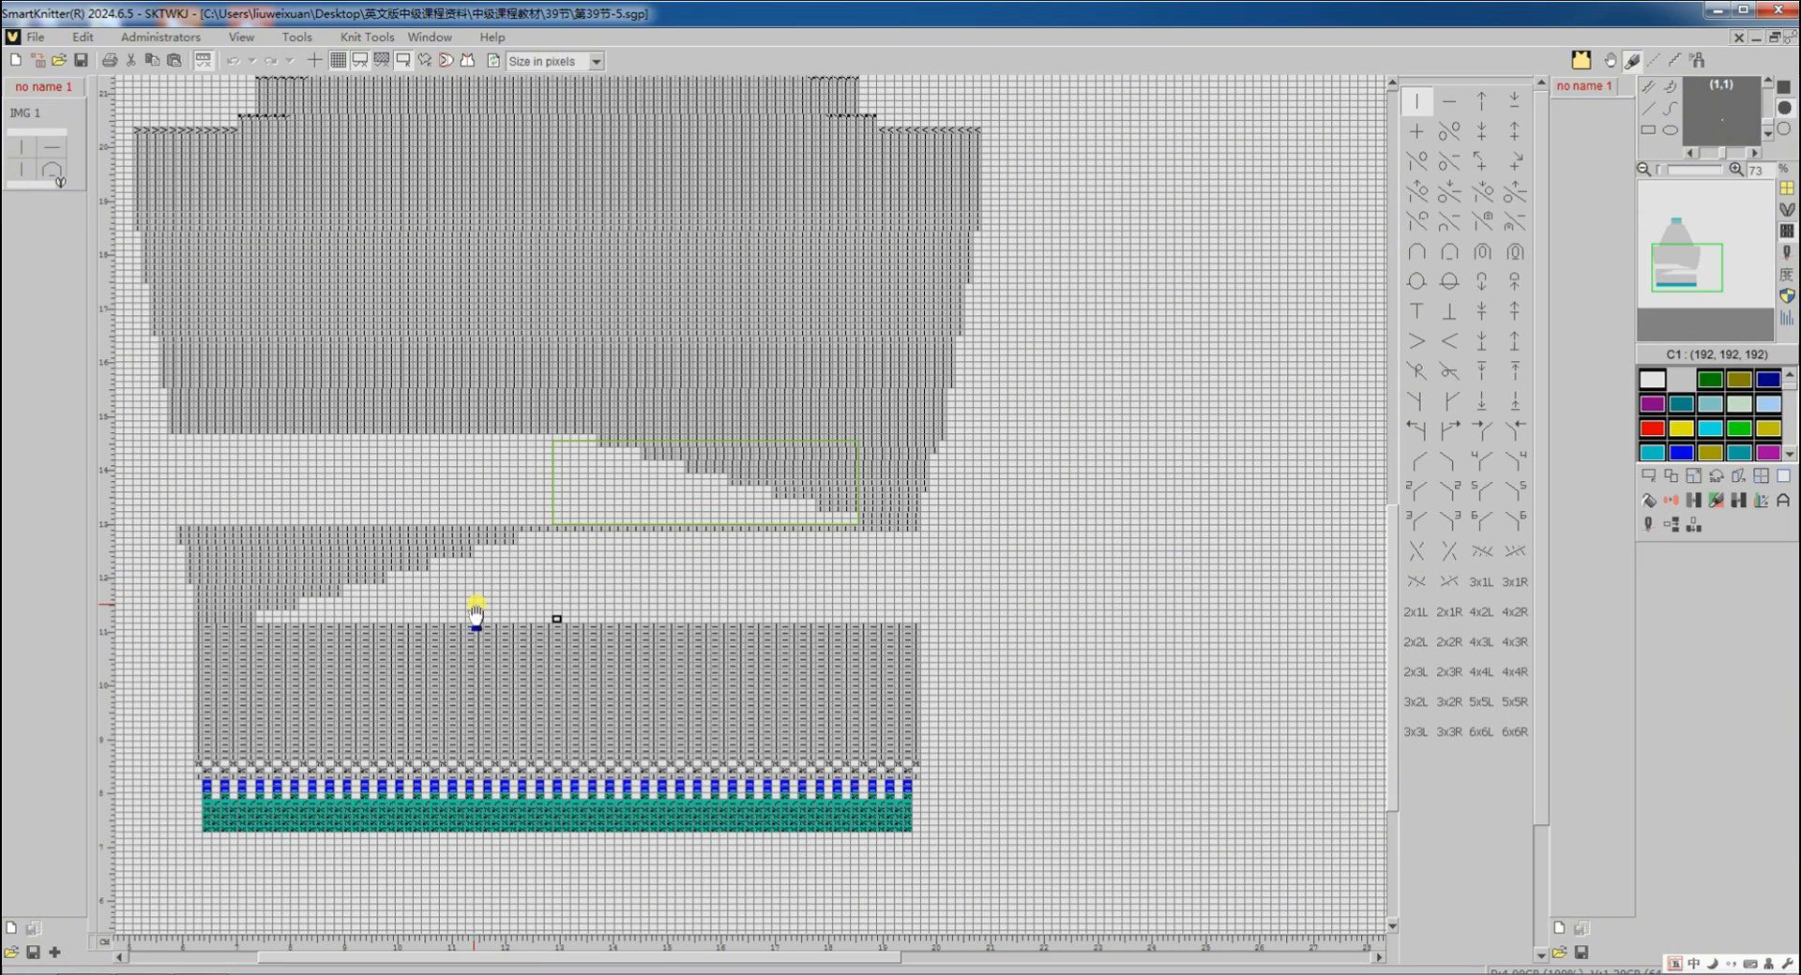
pyautogui.click(1648, 476)
pyautogui.click(1666, 555)
pyautogui.click(1642, 529)
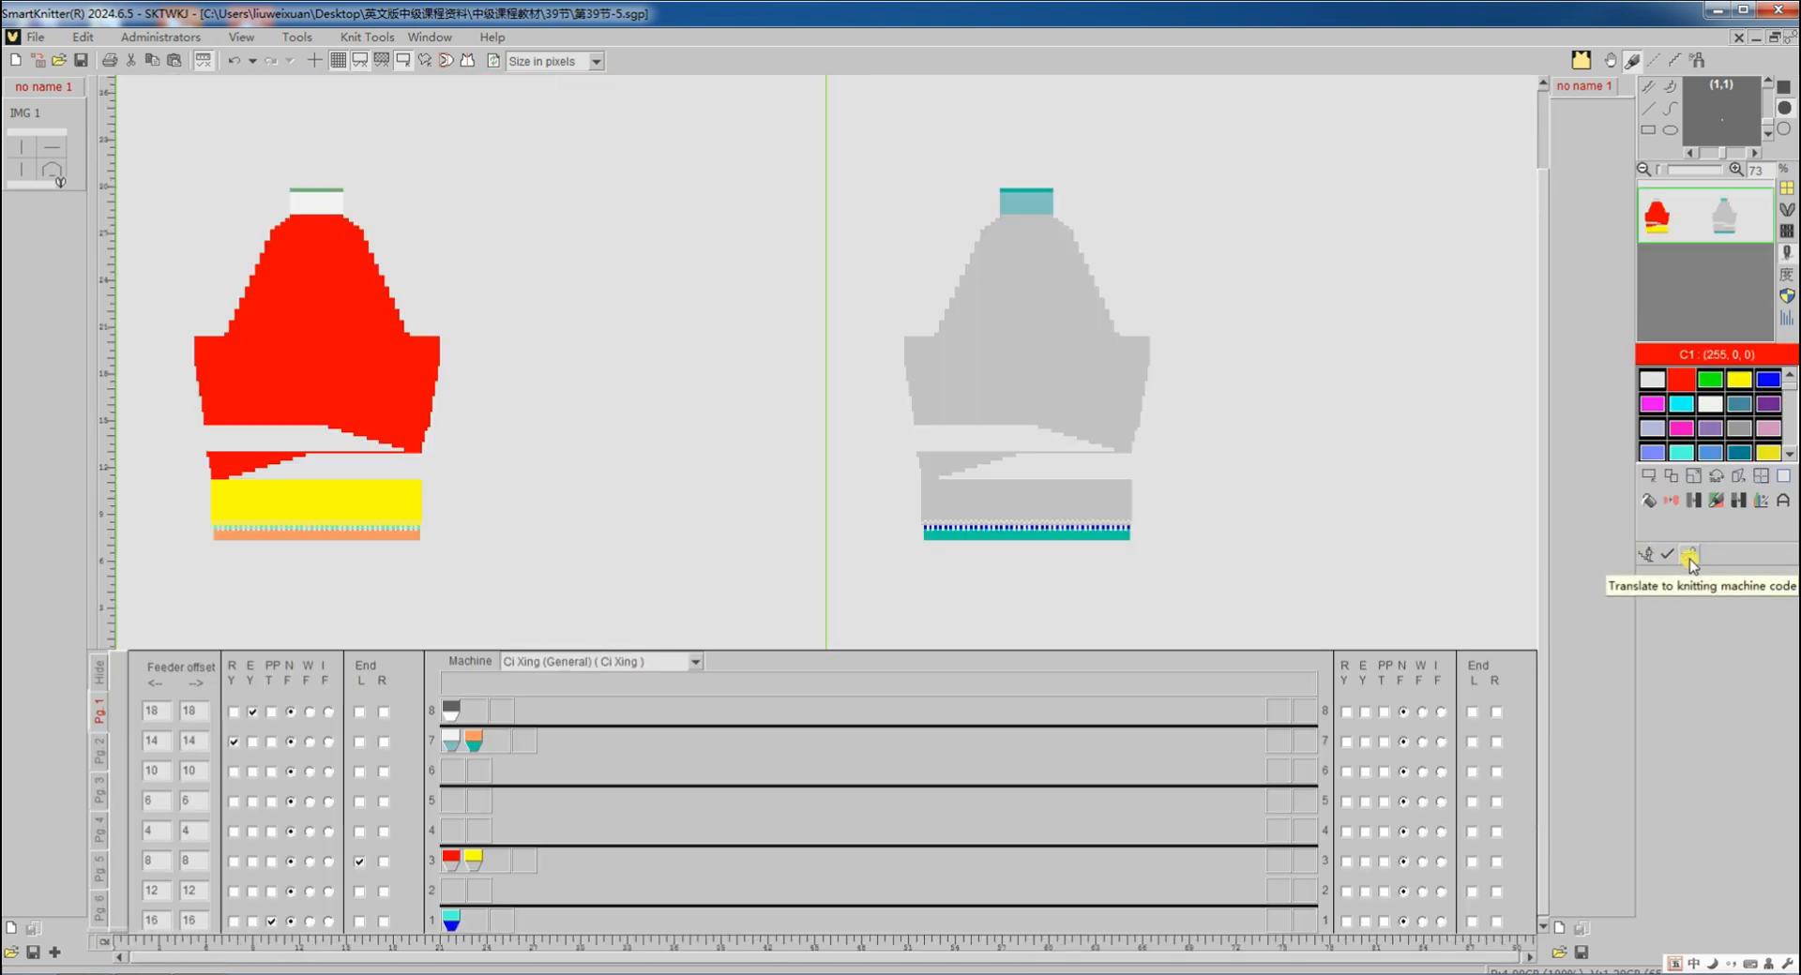
pyautogui.click(1690, 560)
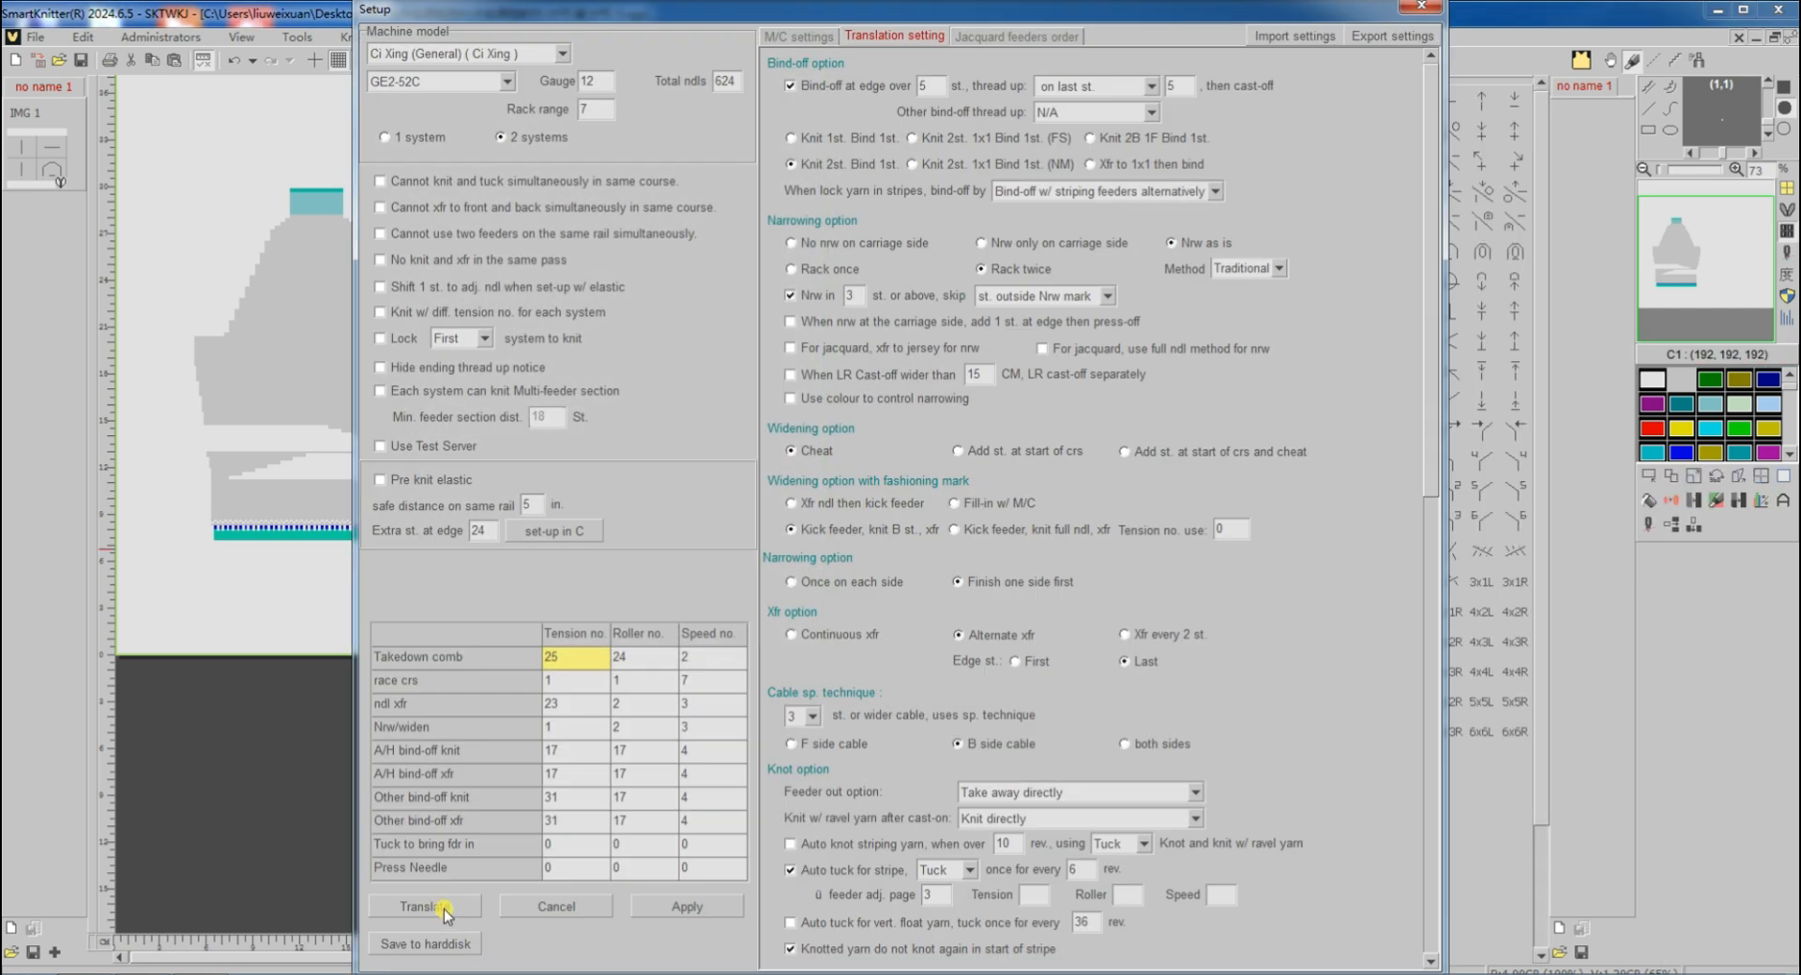
pyautogui.click(440, 907)
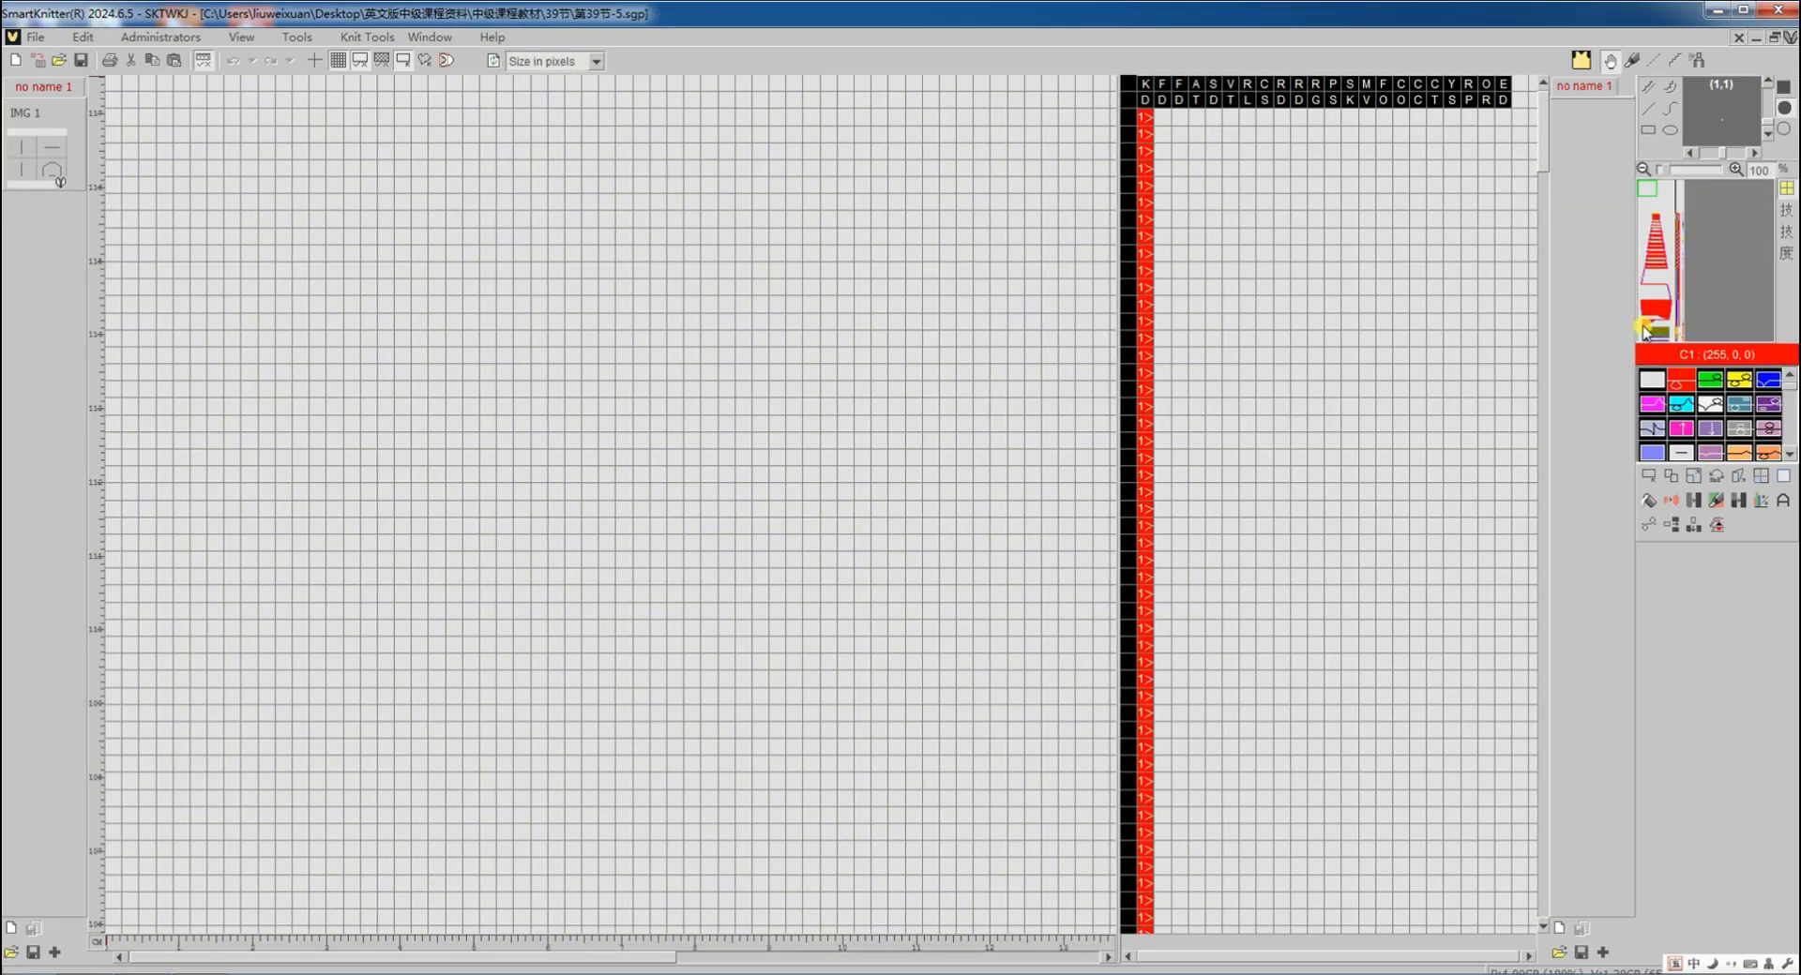
# Examine the courses just above the rib in the machine code and go to the matching stitch in the pattern
pyautogui.click(1642, 327)
pyautogui.scroll(-3, 995, 531)
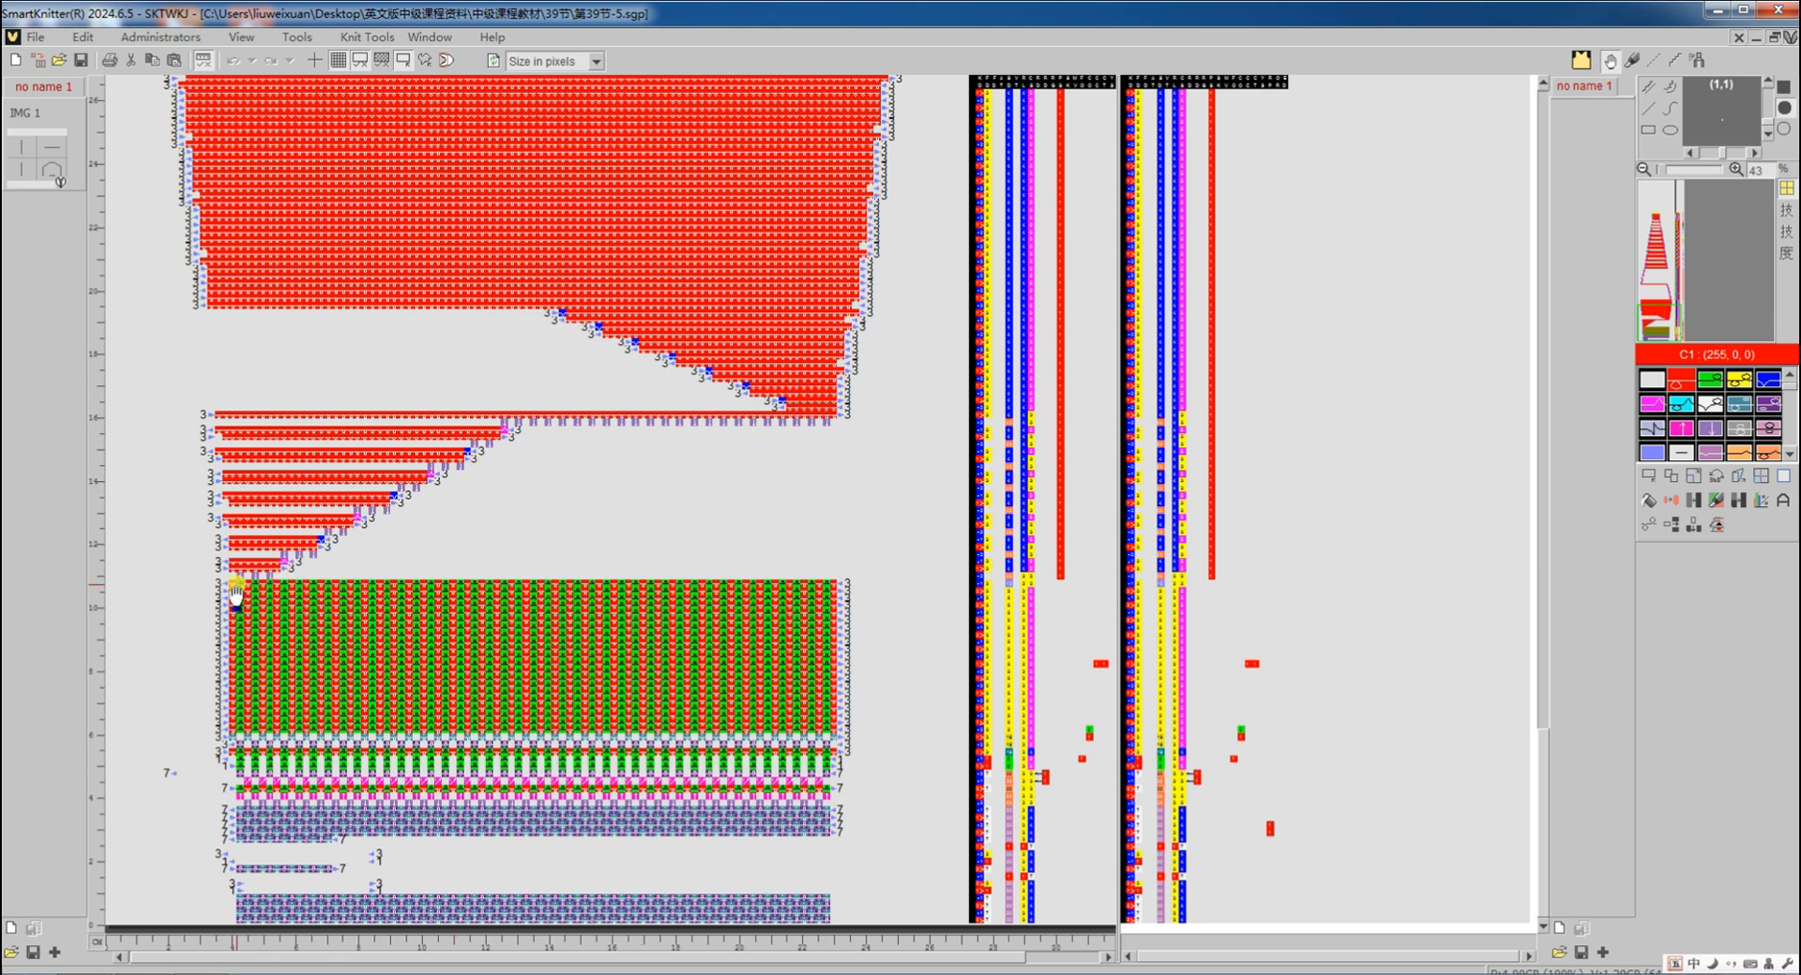
pyautogui.moveTo(235, 594)
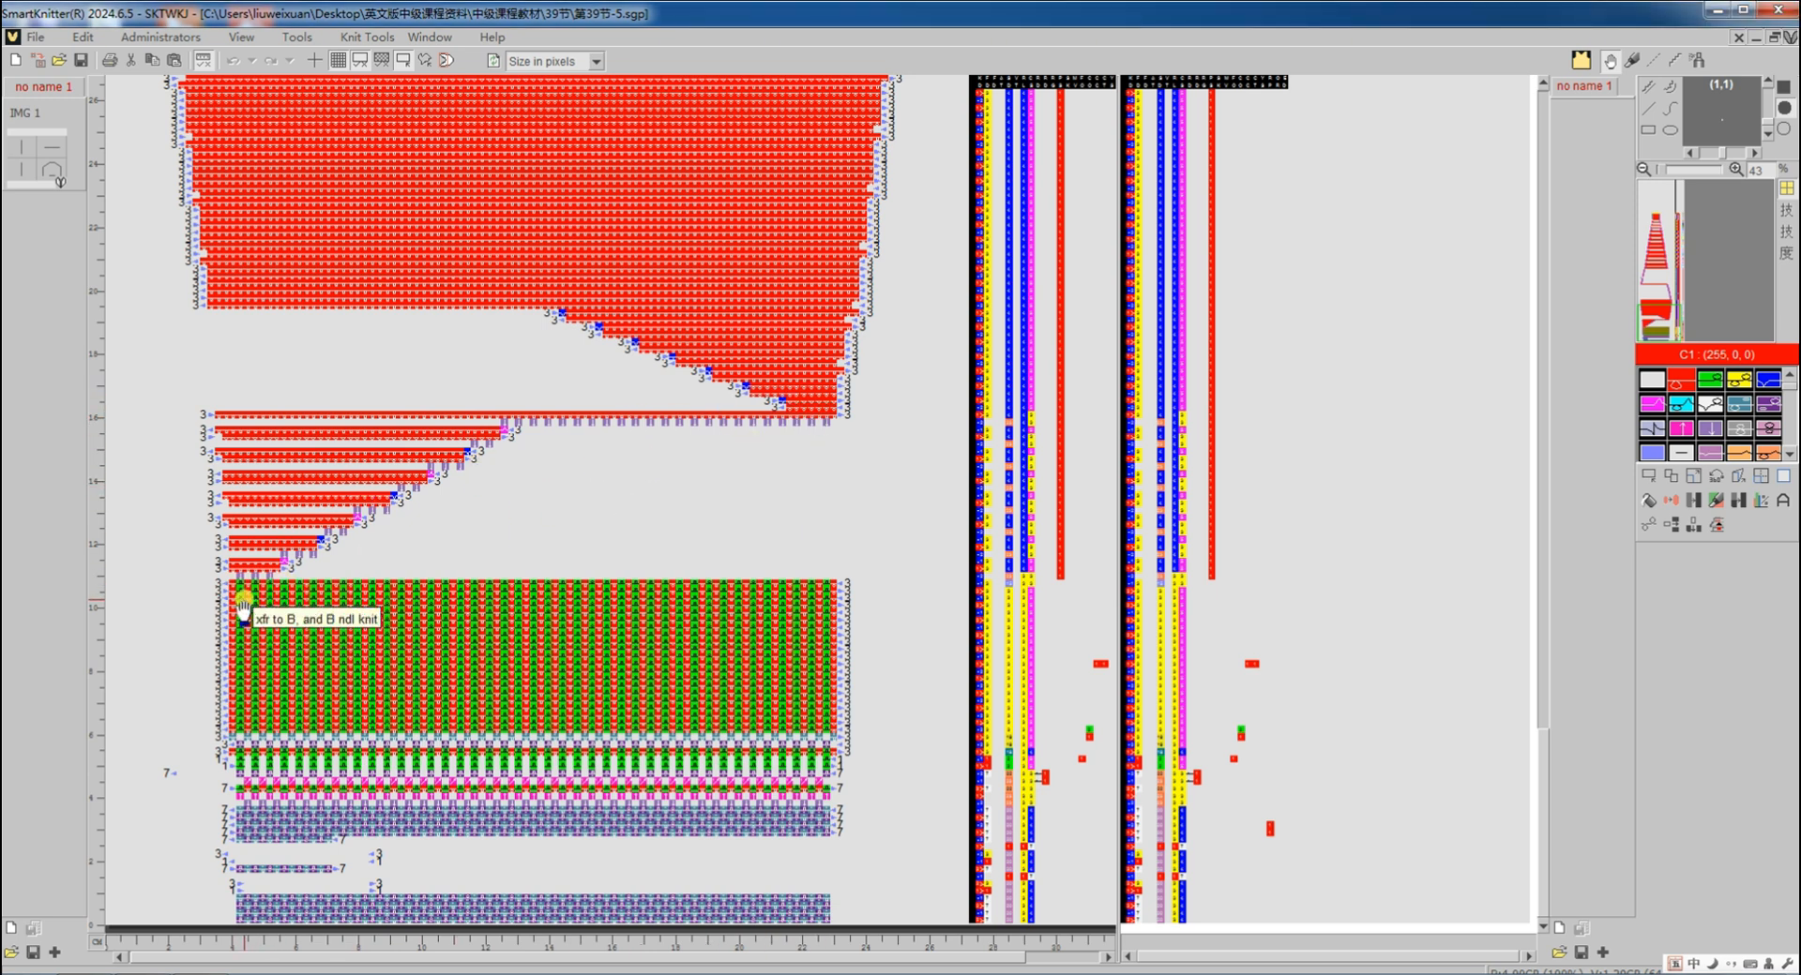
pyautogui.doubleClick(243, 598)
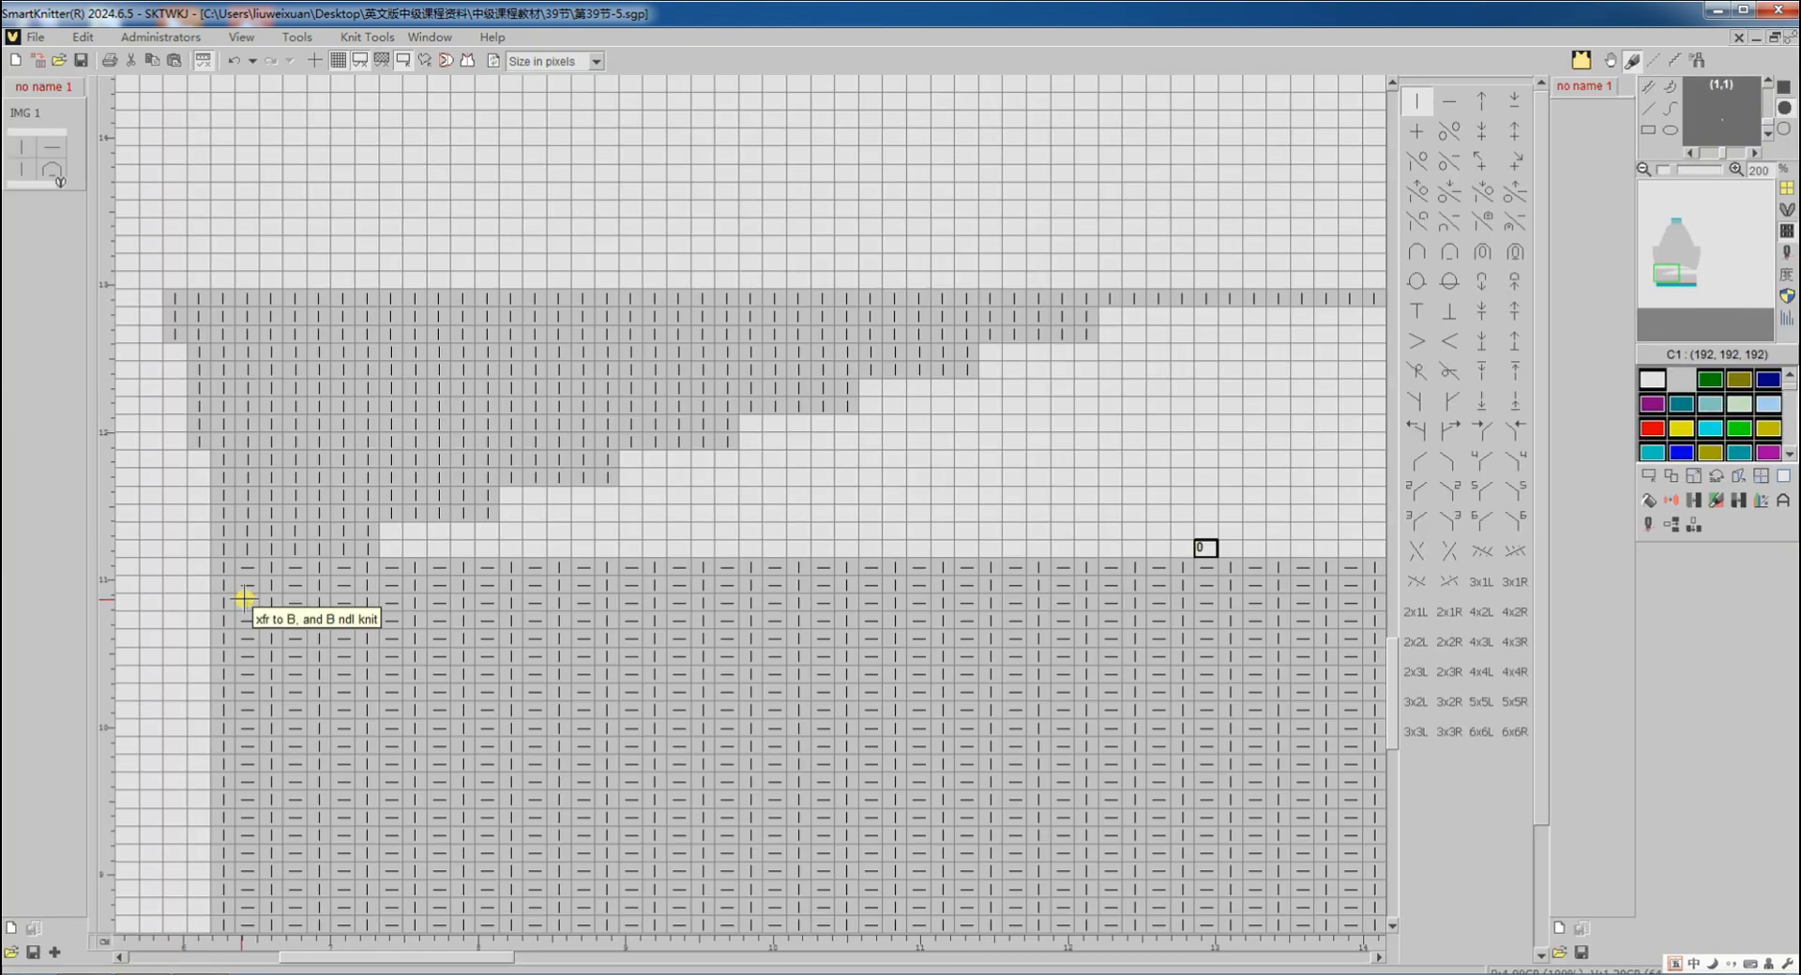
# Replace the back needle knit stitches across the rib's top course with knit-and-transfer stitches, repeating a 2 by 1 stitch unit up to the right edge
pyautogui.click(1513, 100)
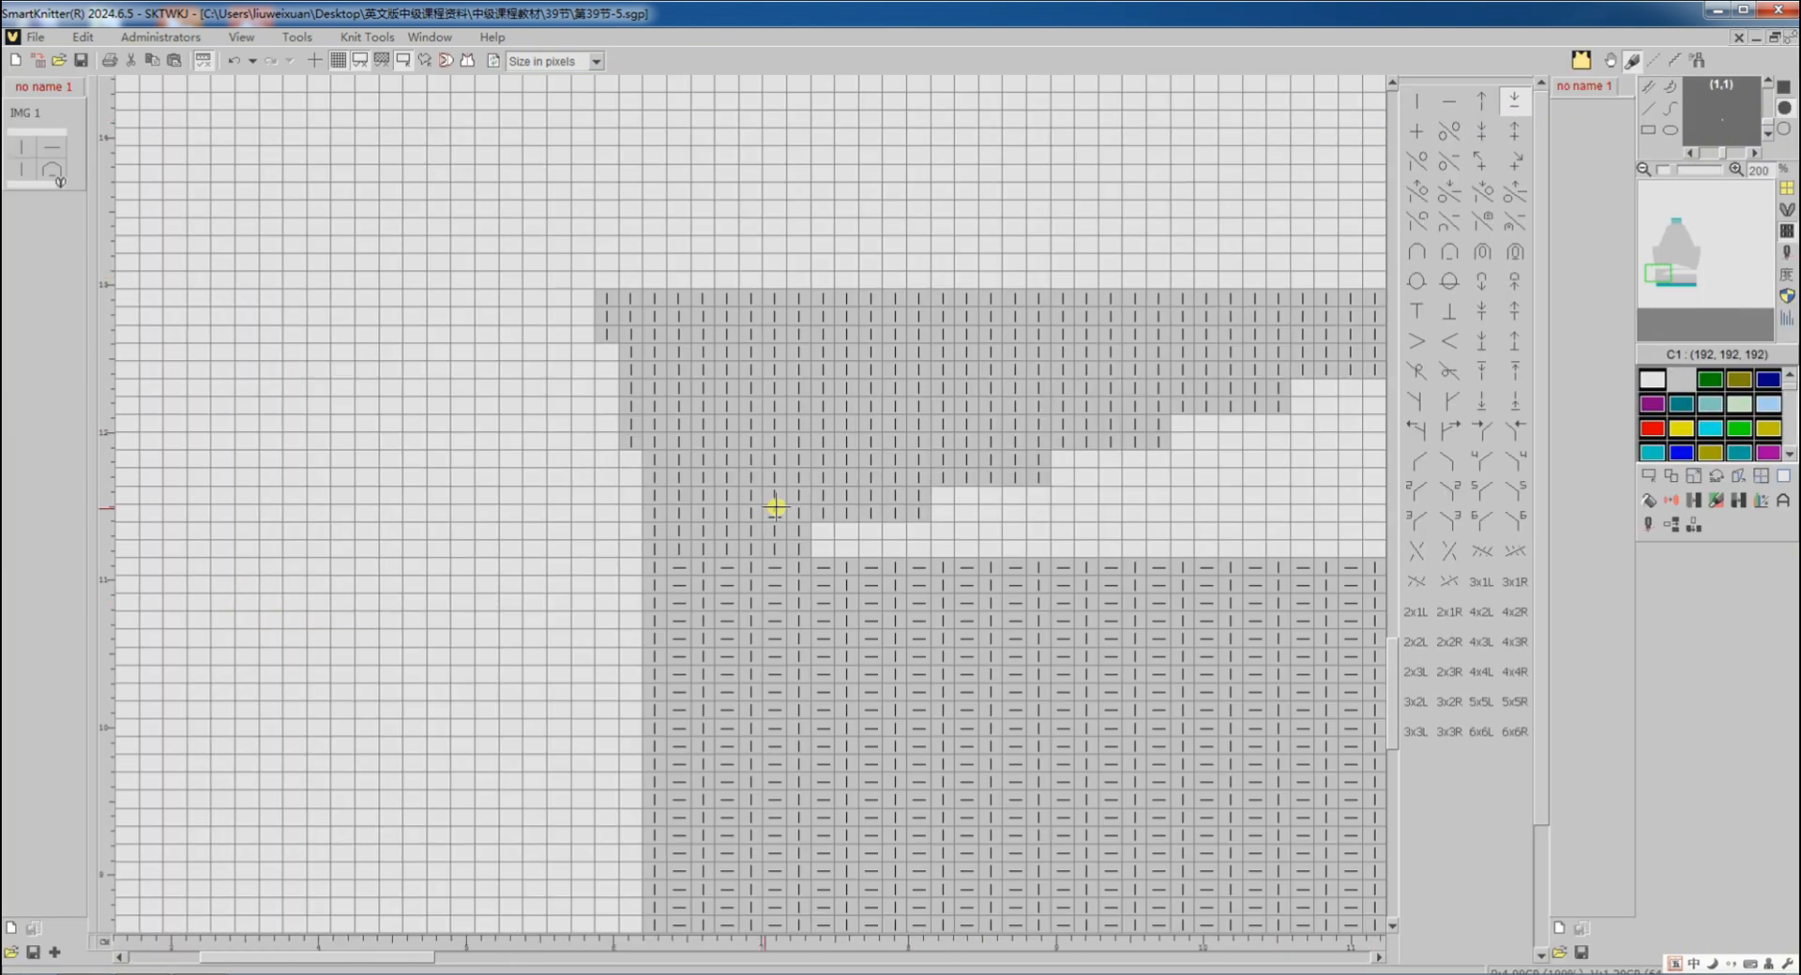
pyautogui.click(1649, 477)
pyautogui.moveTo(663, 568); pyautogui.dragTo(675, 567)
pyautogui.click(1692, 280)
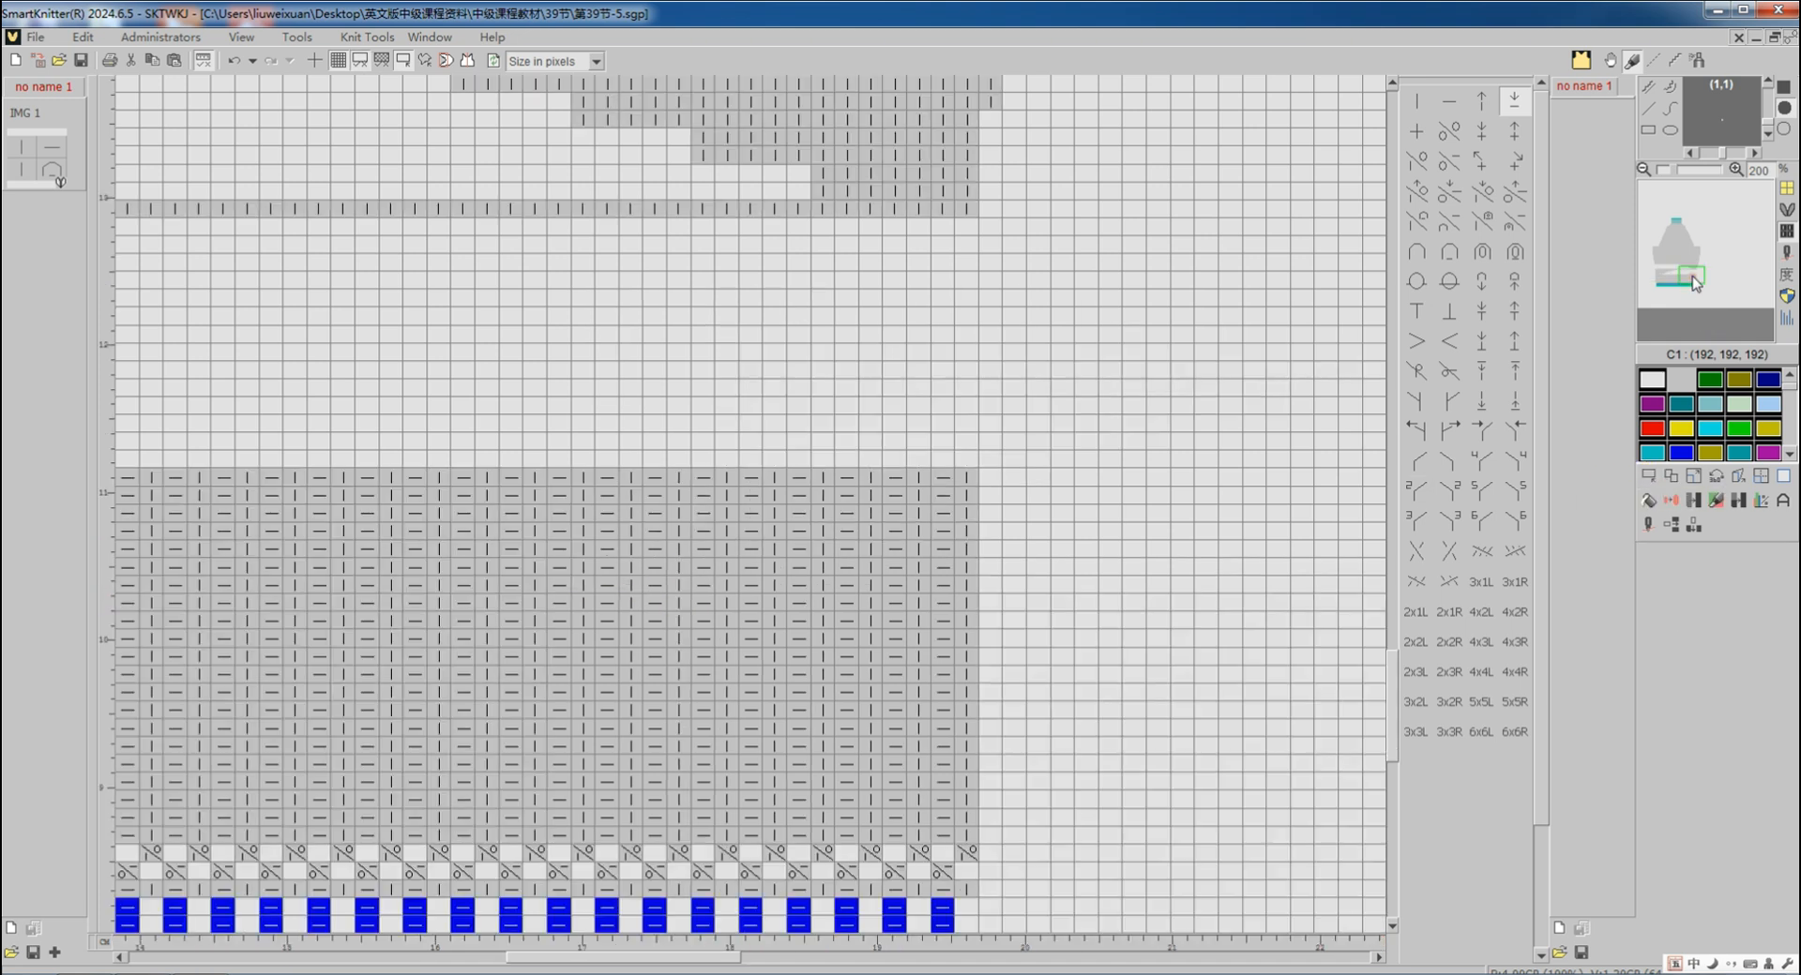
pyautogui.click(1761, 476)
pyautogui.click(959, 477)
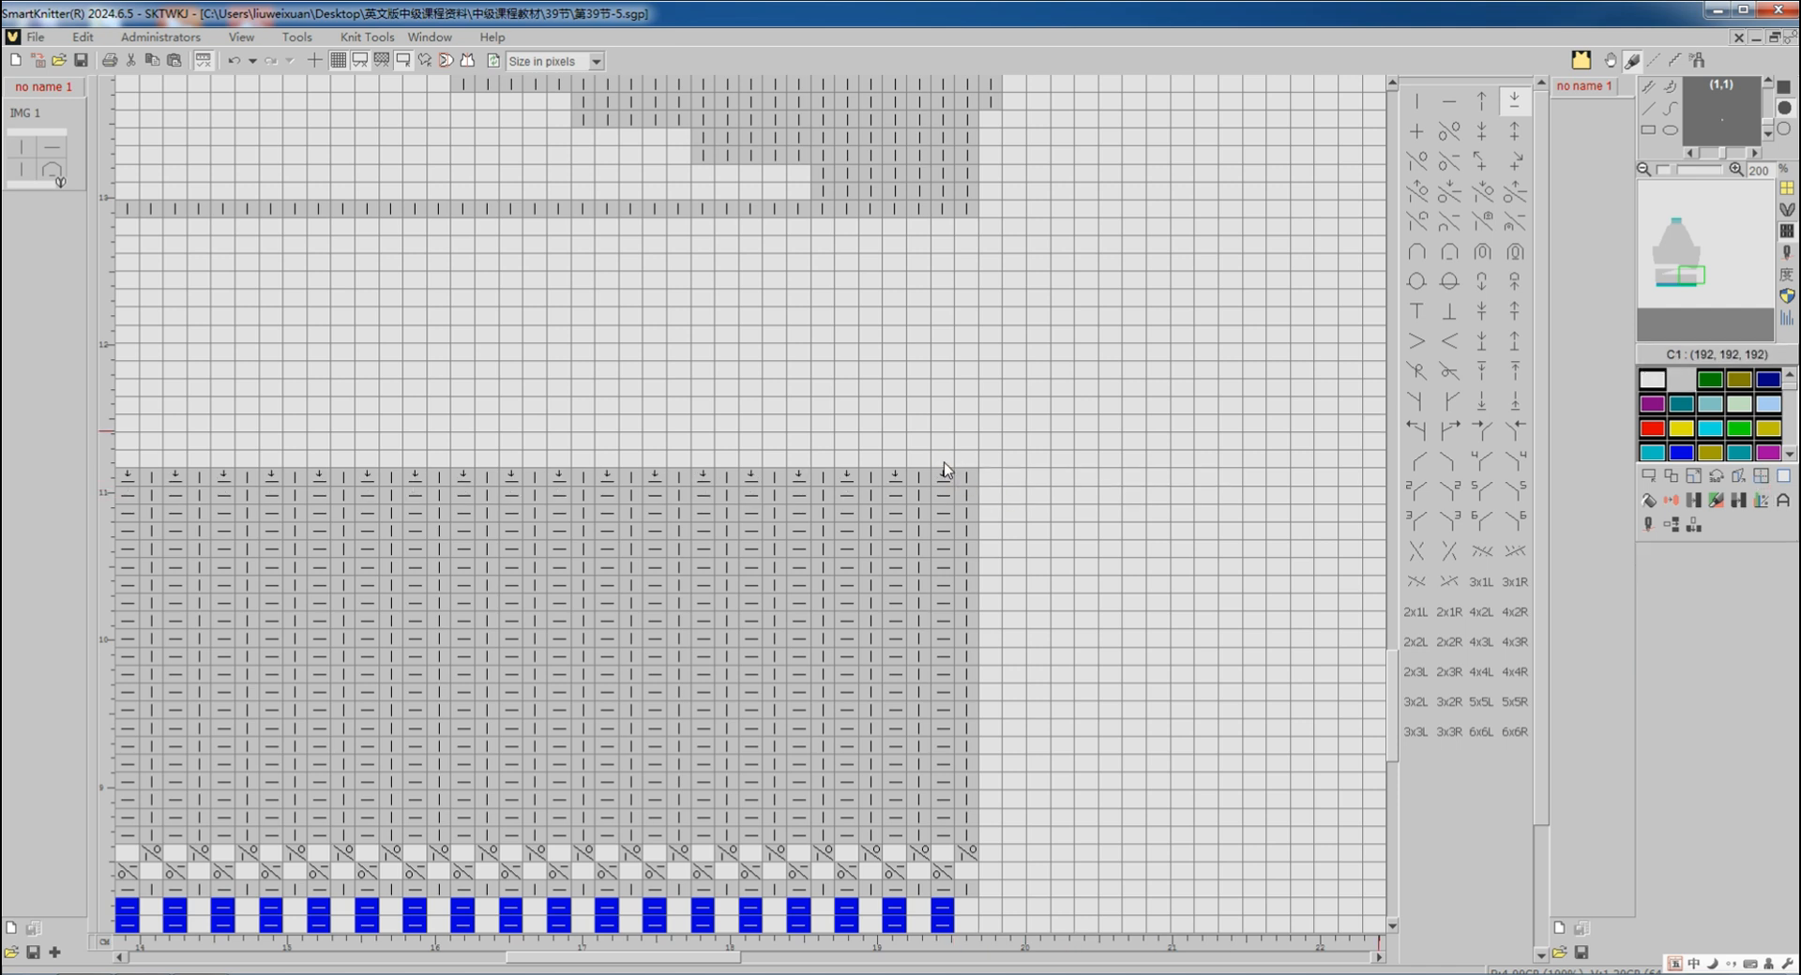
# Define the full area as the image, translate the edited pattern to machine code and check the transfer course above the rib
pyautogui.click(1648, 480)
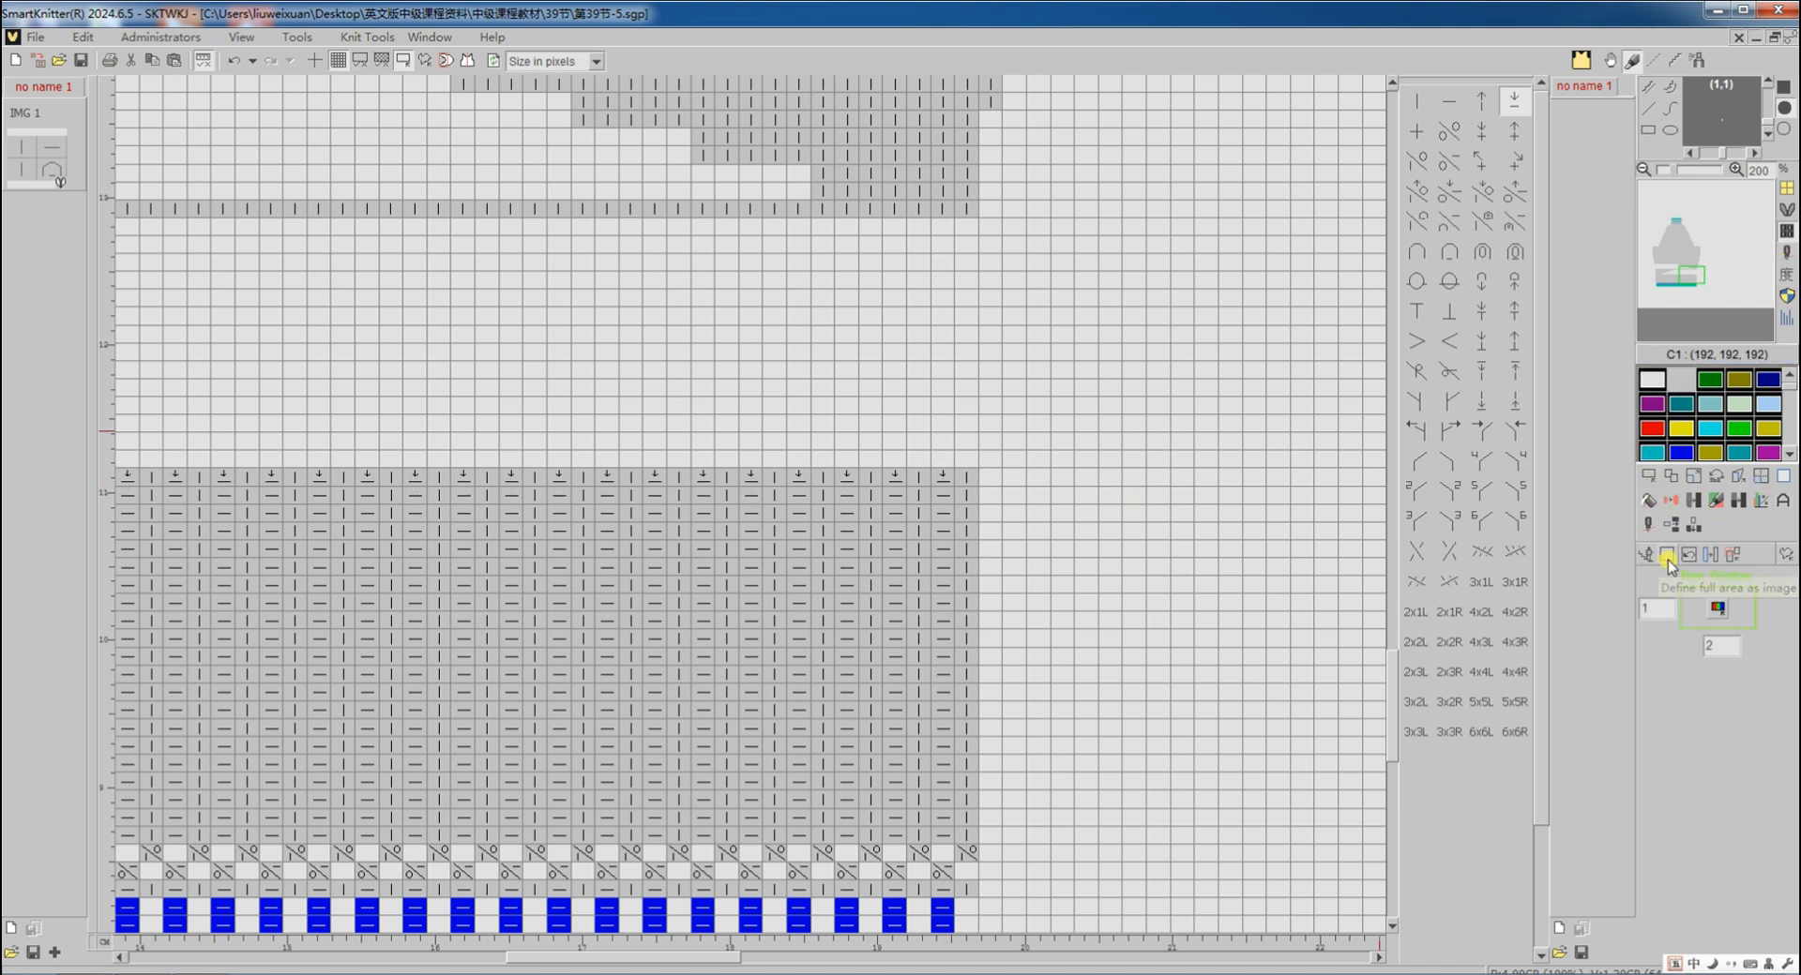
pyautogui.click(1667, 555)
pyautogui.click(1648, 529)
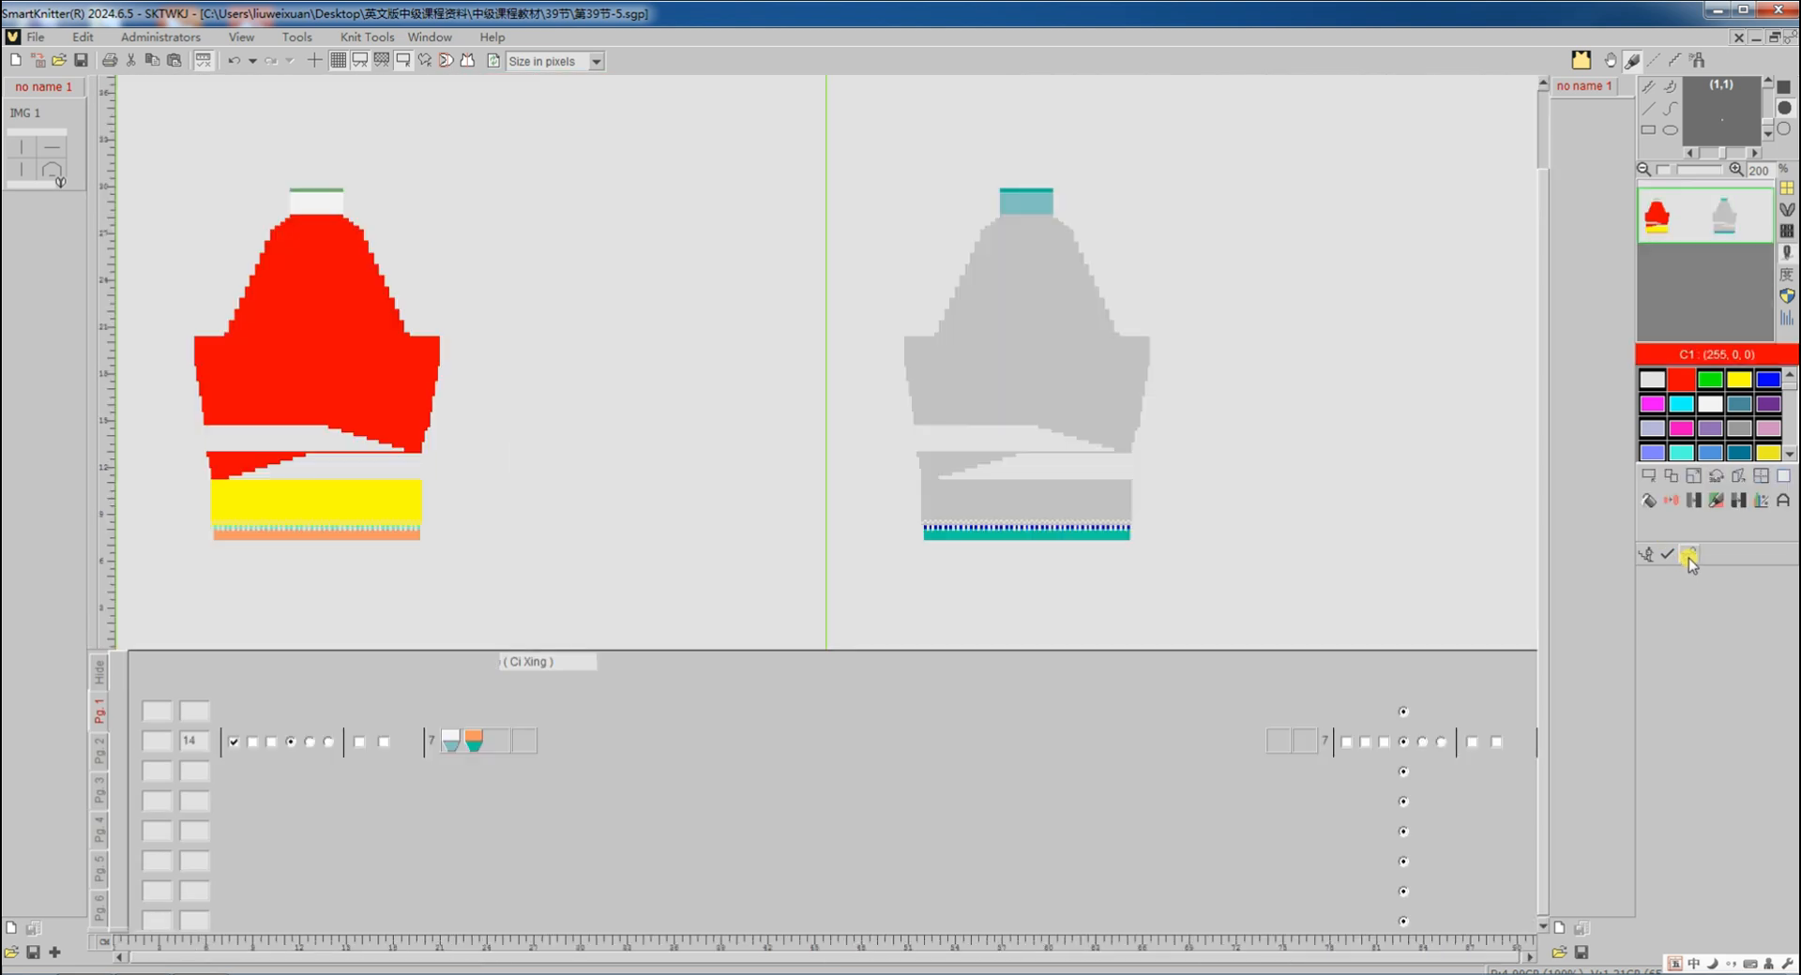
pyautogui.click(1688, 555)
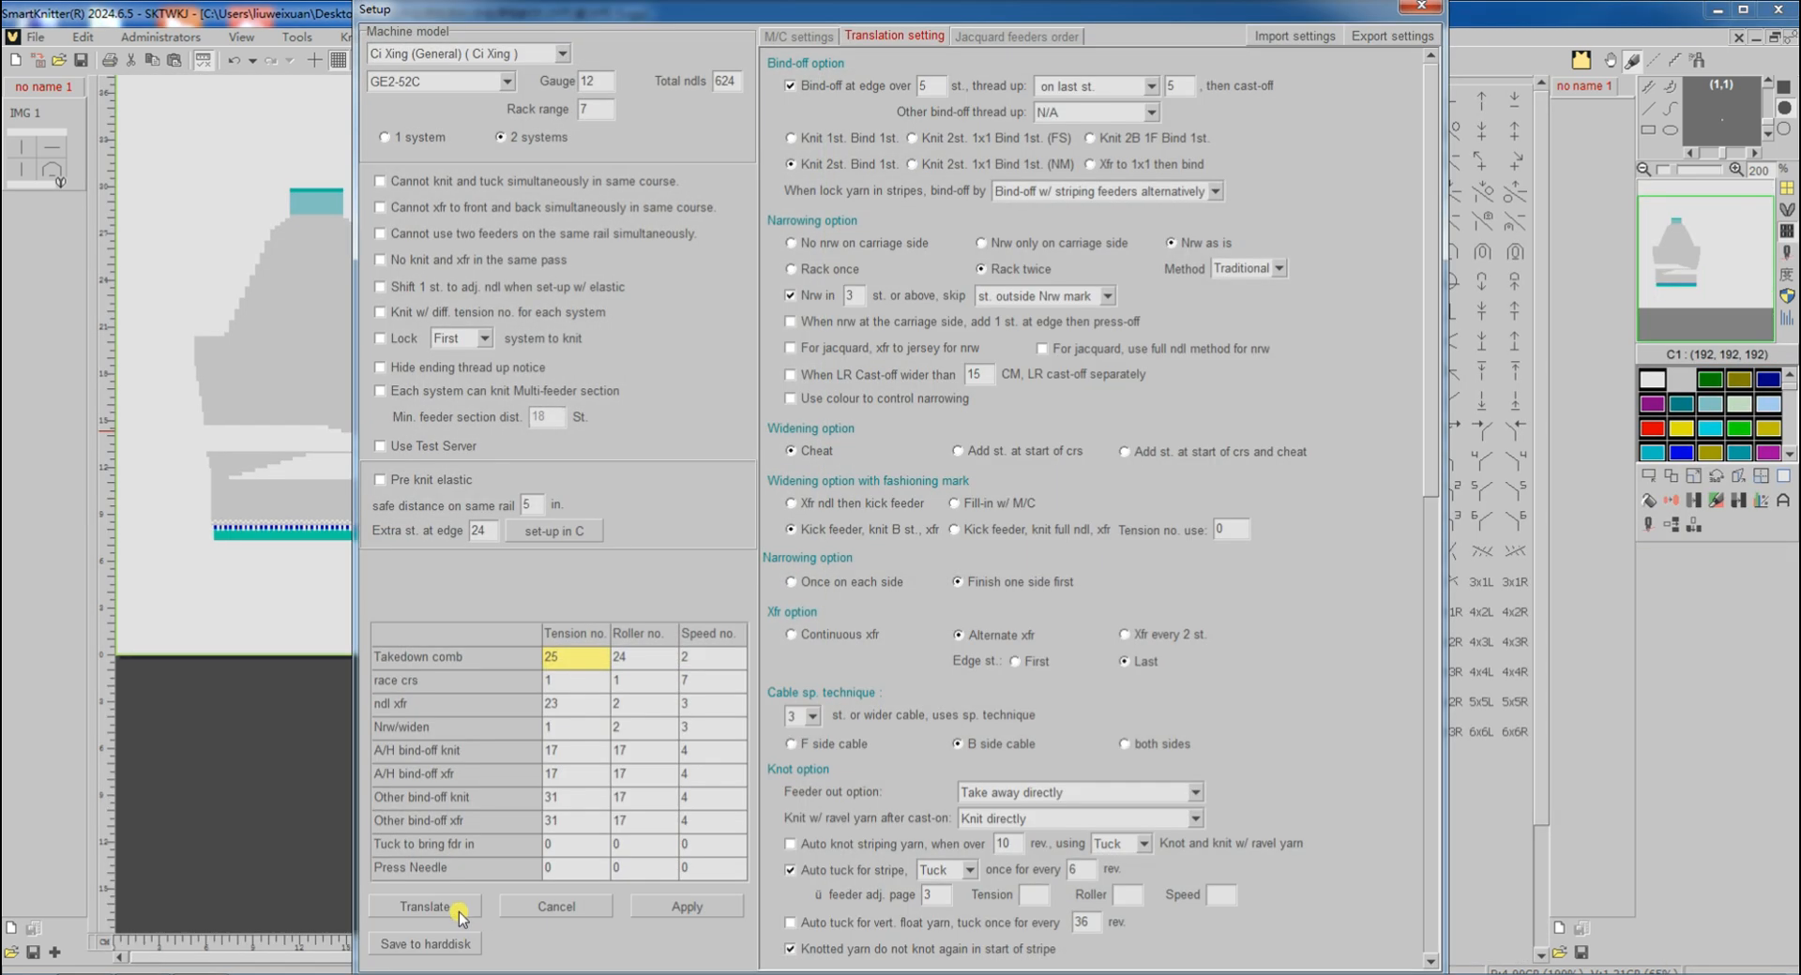
pyautogui.click(458, 869)
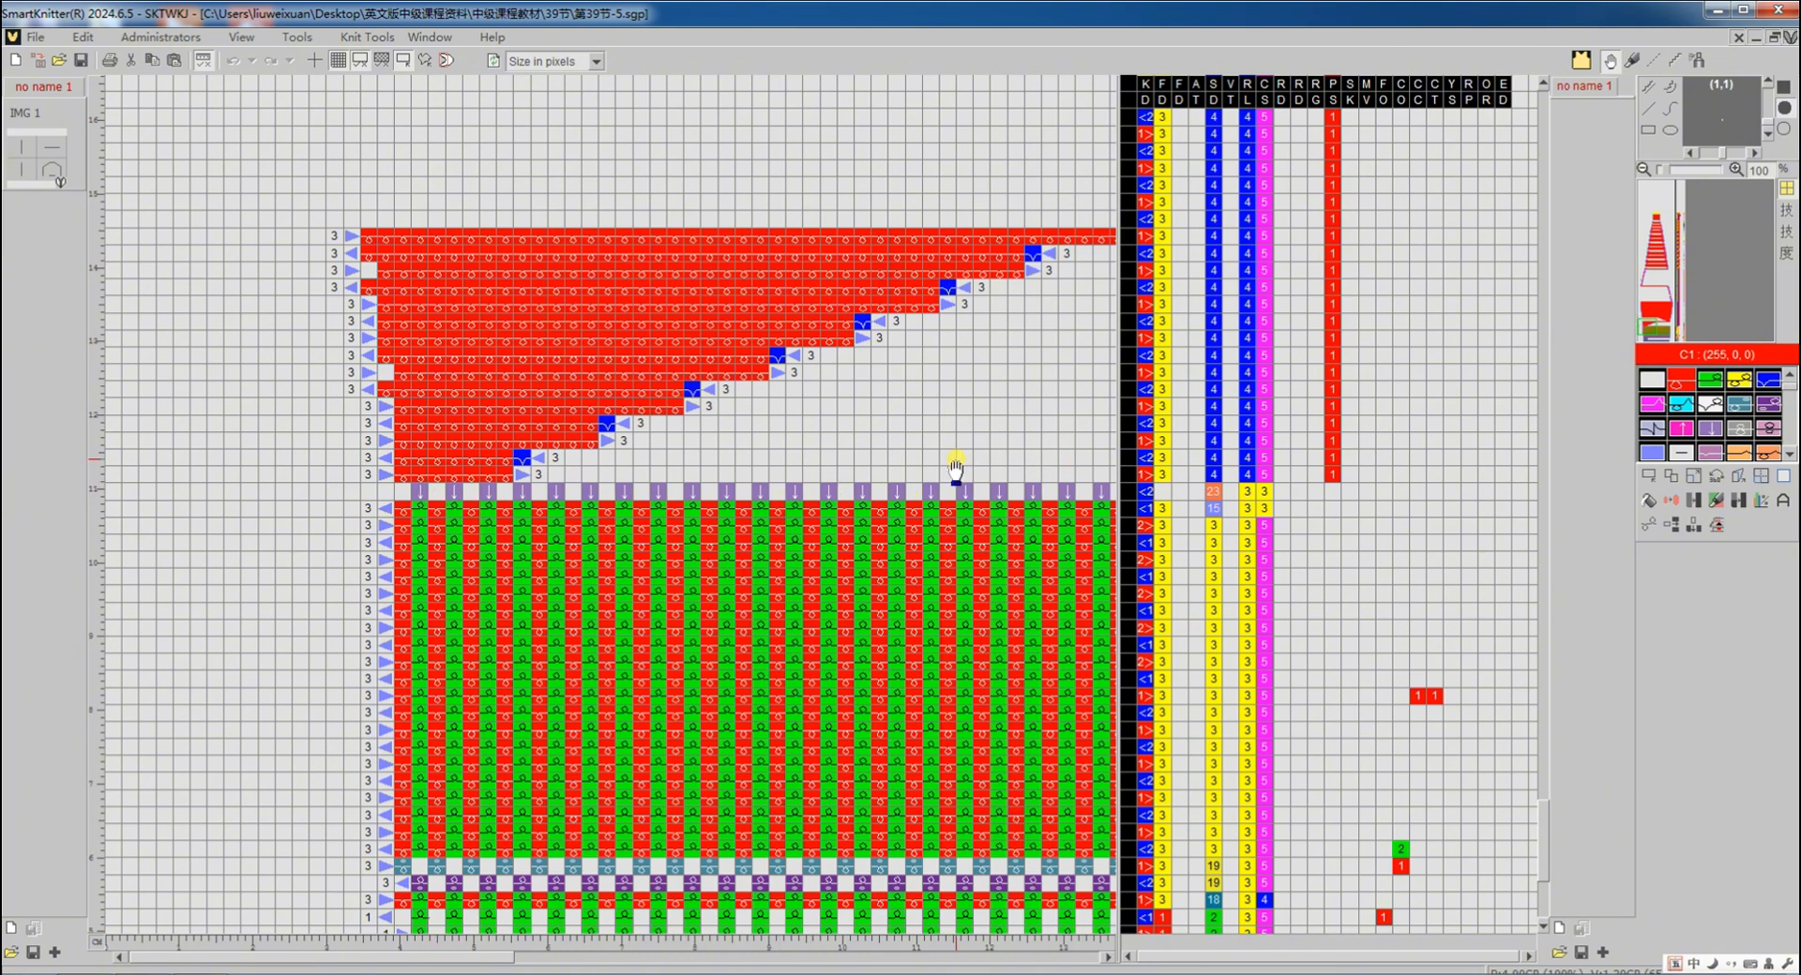
pyautogui.scroll(-3, 953, 470)
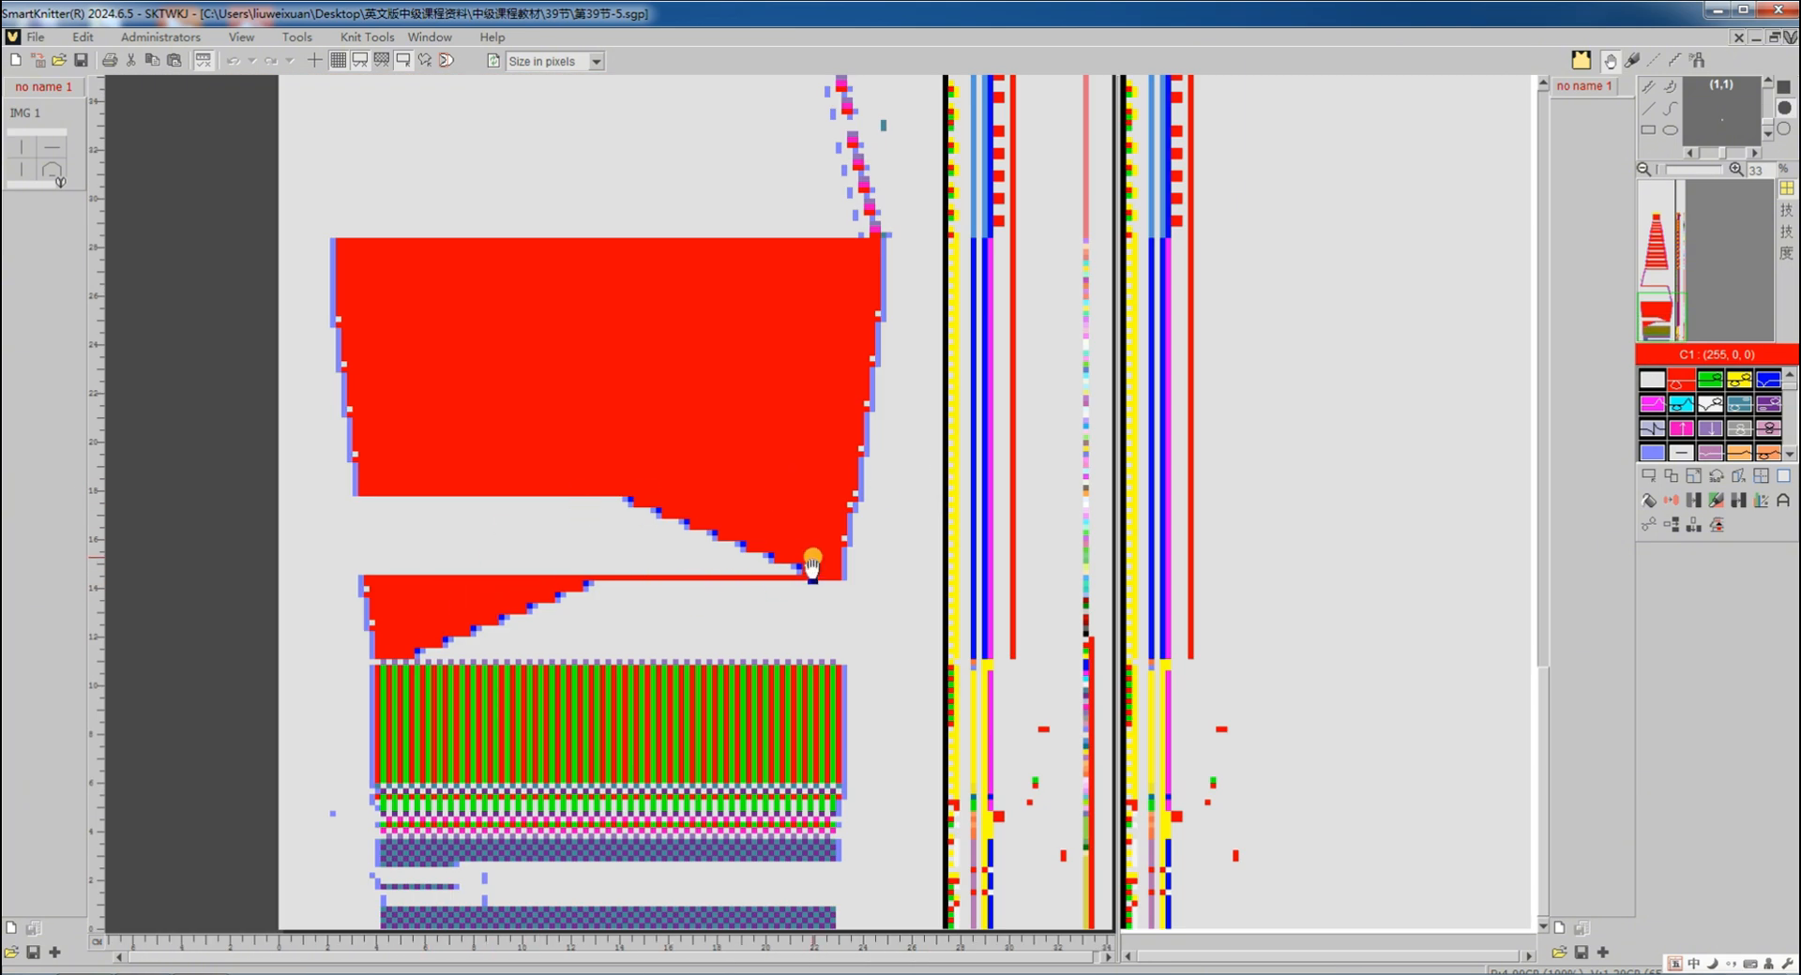
pyautogui.scroll(-1, 667, 504)
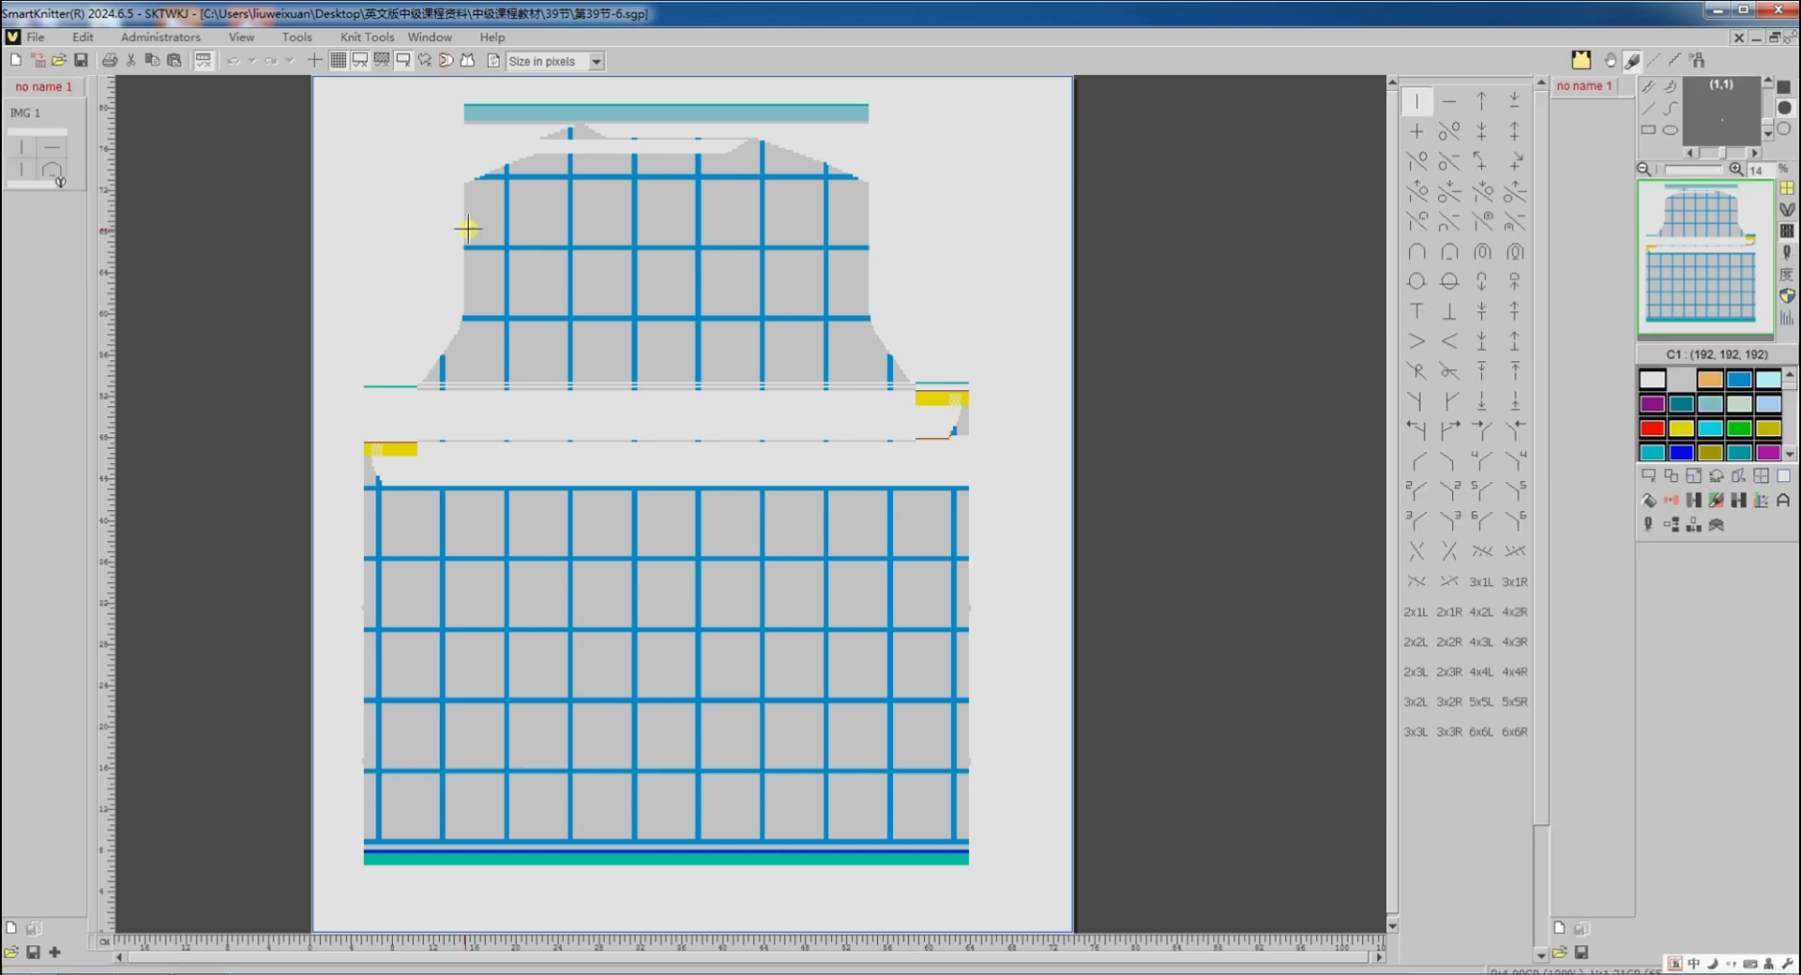
# Open the feeder settings of pattern 第39节-6 and view the 2-colour jacquard backing options of the red body zone
pyautogui.click(1646, 531)
pyautogui.rightClick(603, 459)
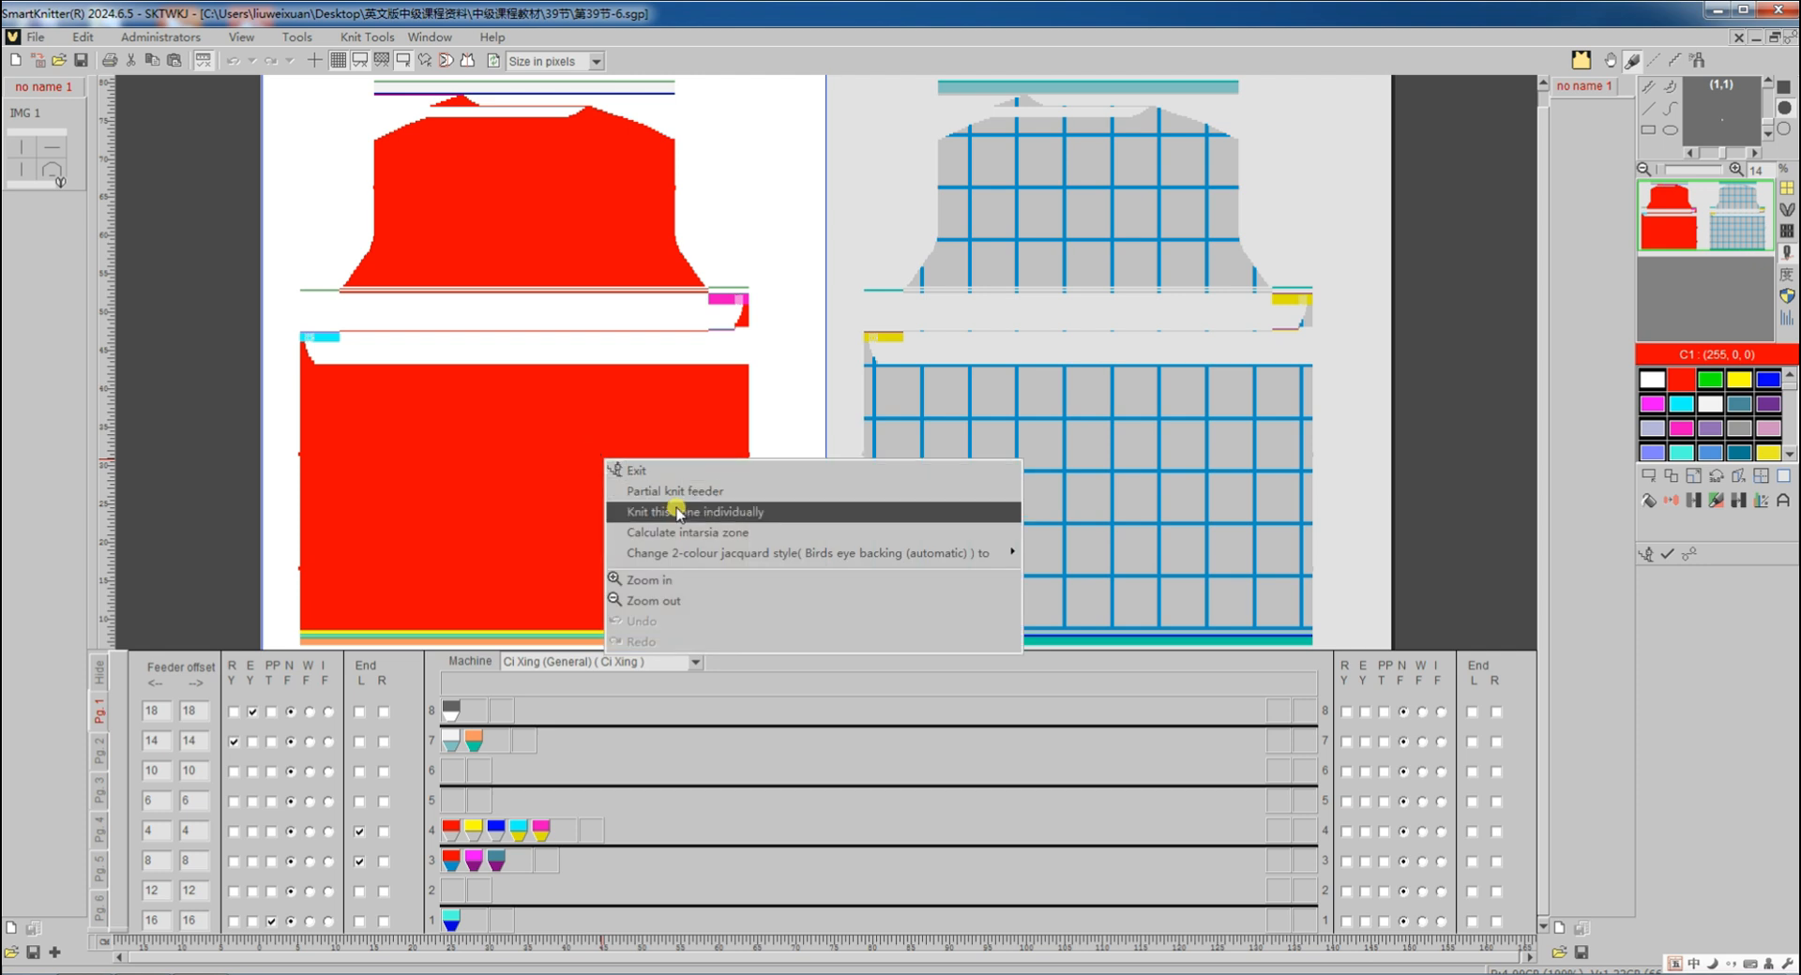
pyautogui.moveTo(683, 555)
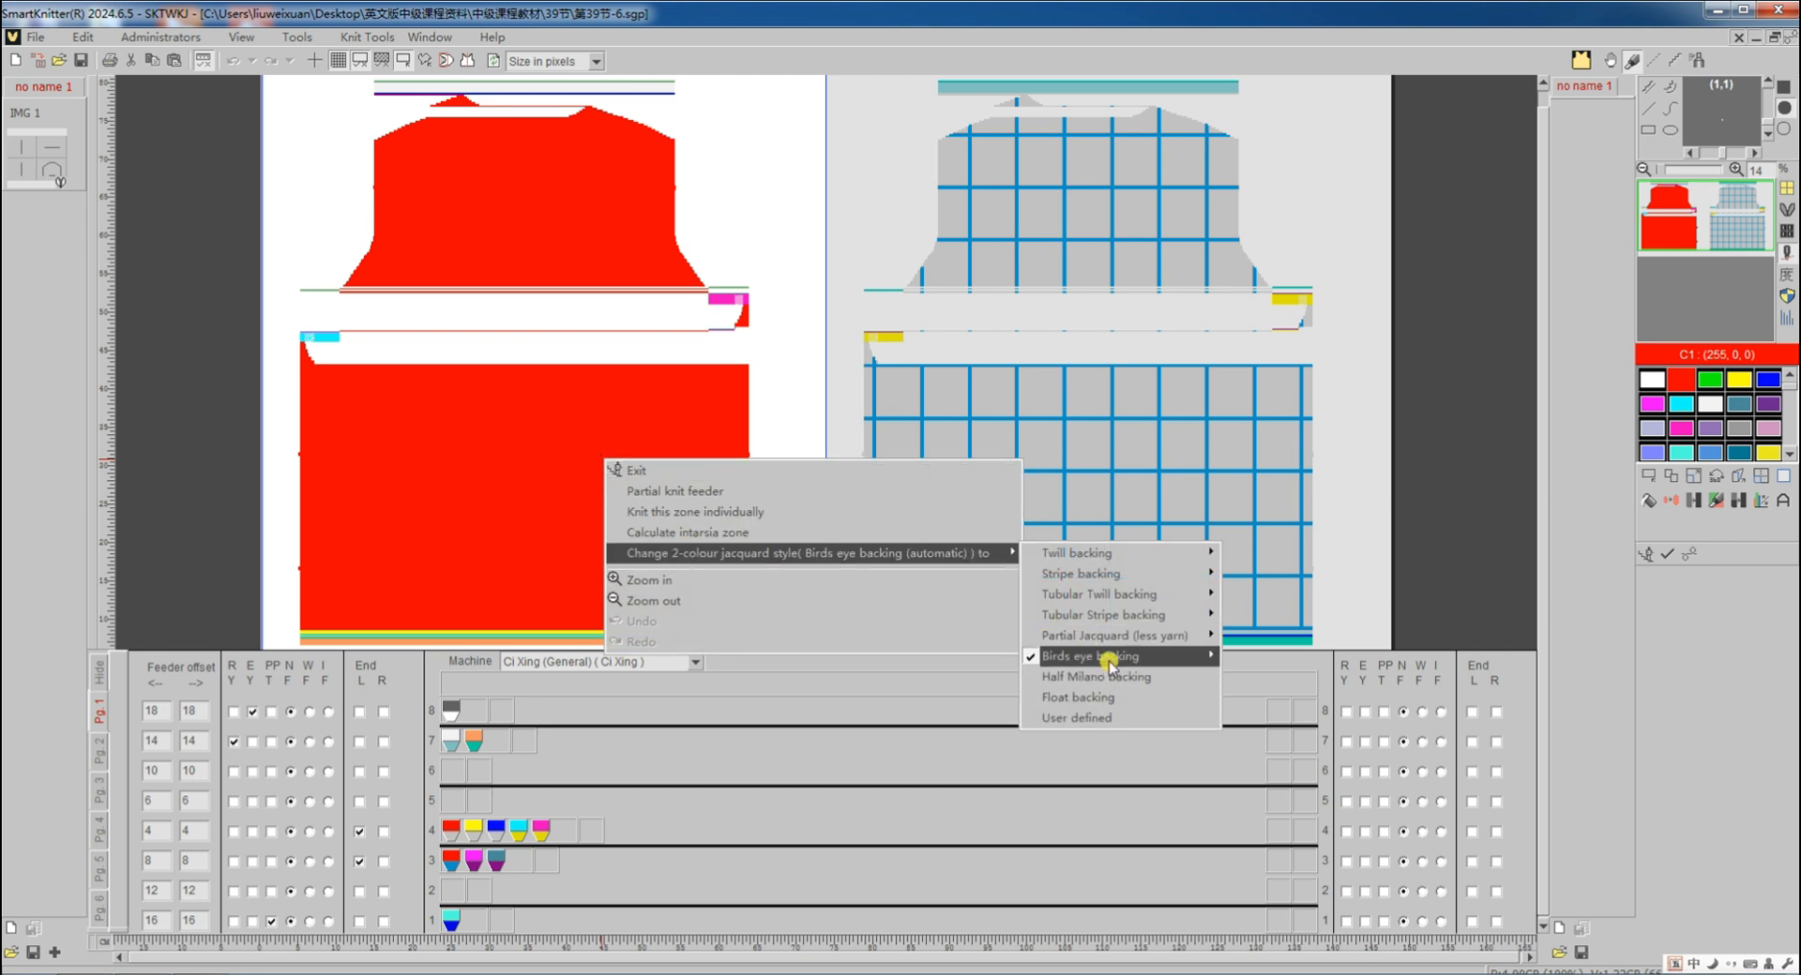
pyautogui.moveTo(1111, 659)
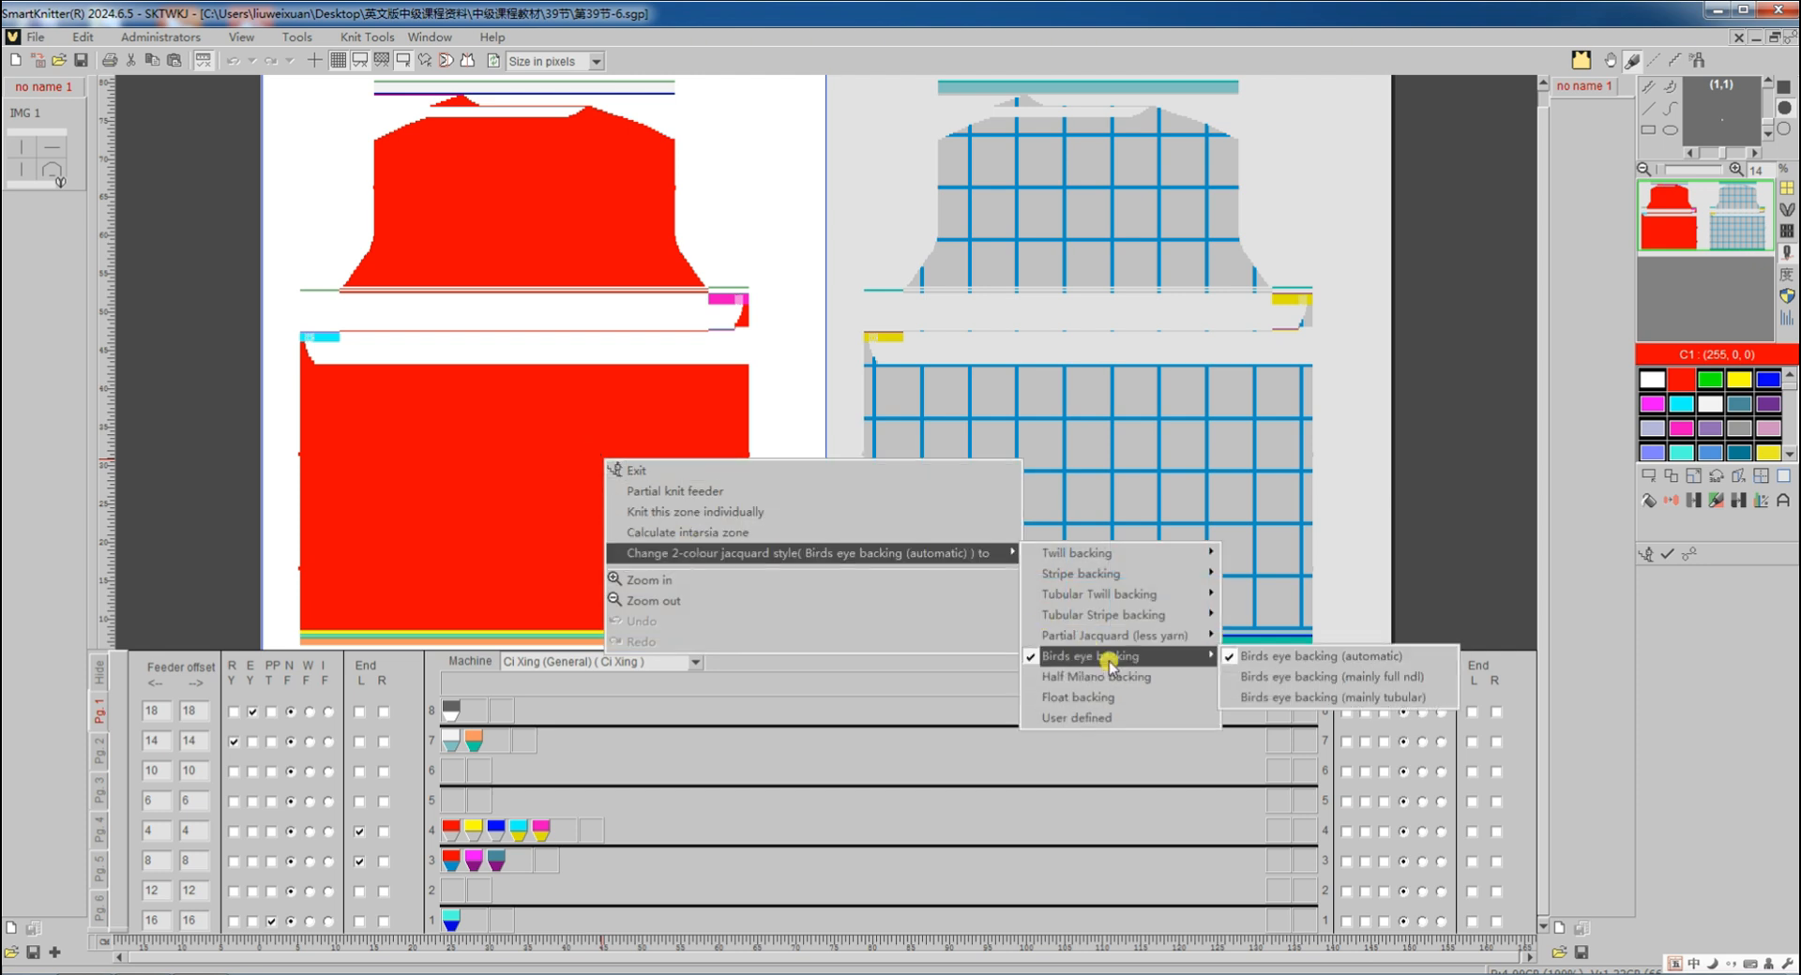
# Translate pattern 第39节-6 to machine code and locate the isolated connecting jacquard course between the lower and upper sections
pyautogui.click(1691, 554)
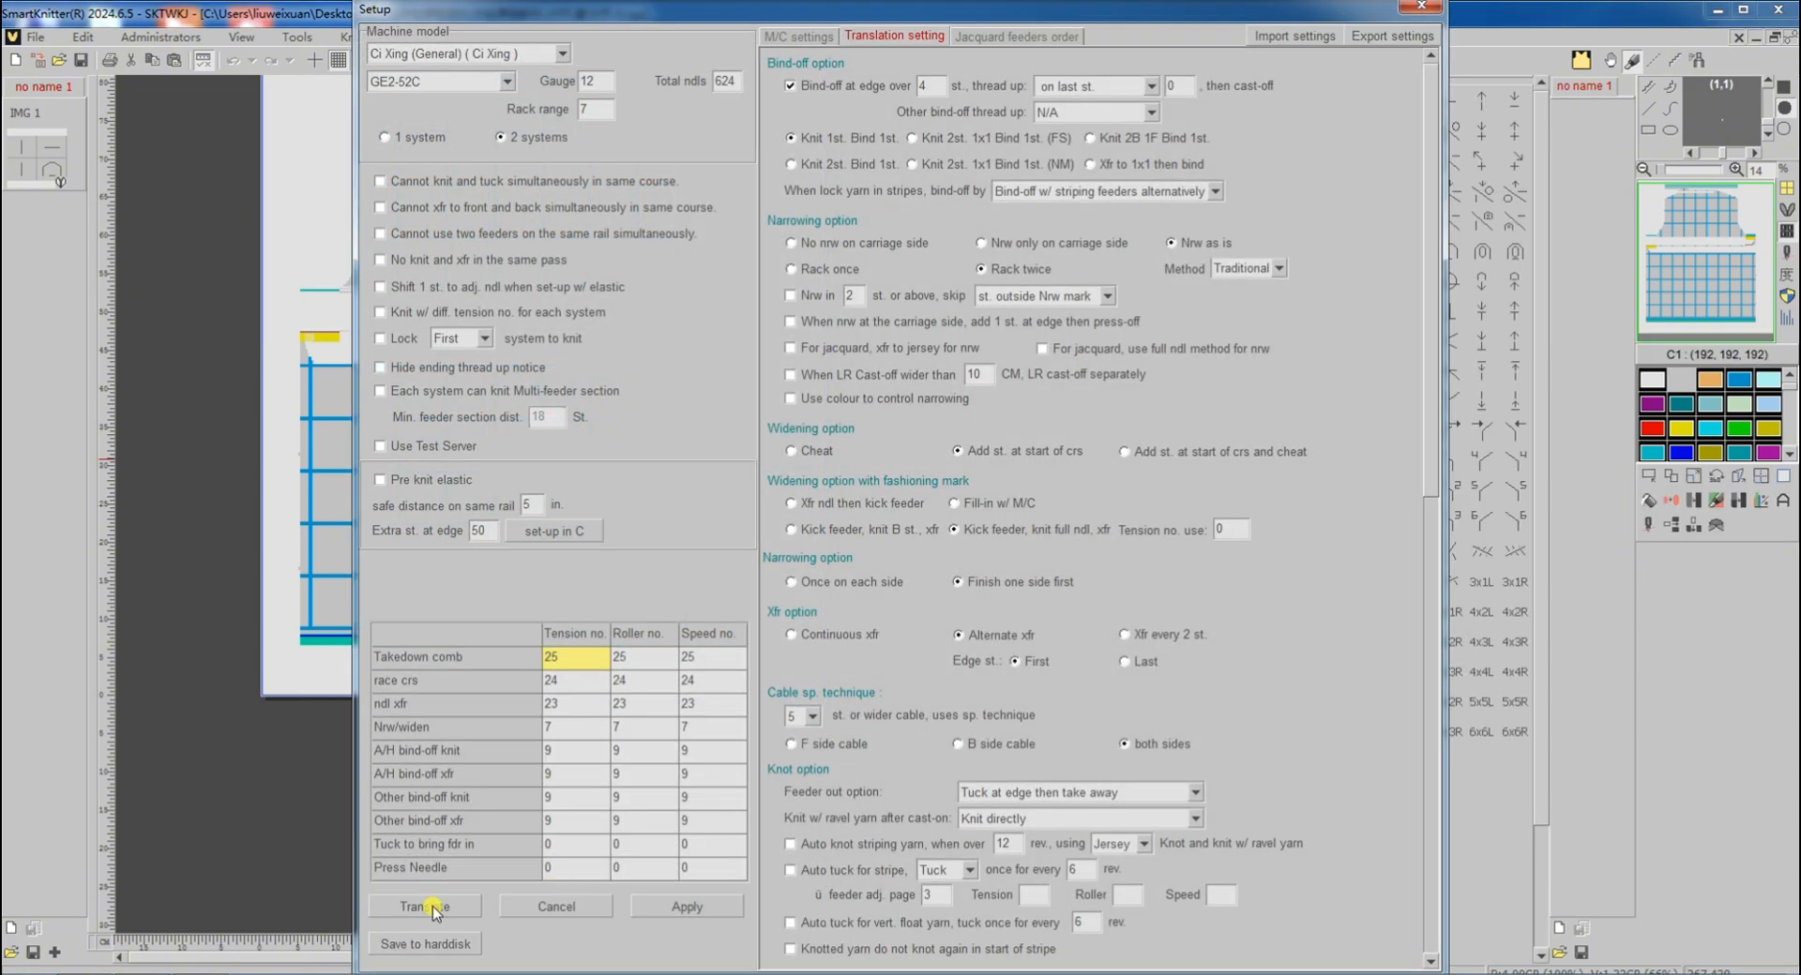
pyautogui.click(429, 907)
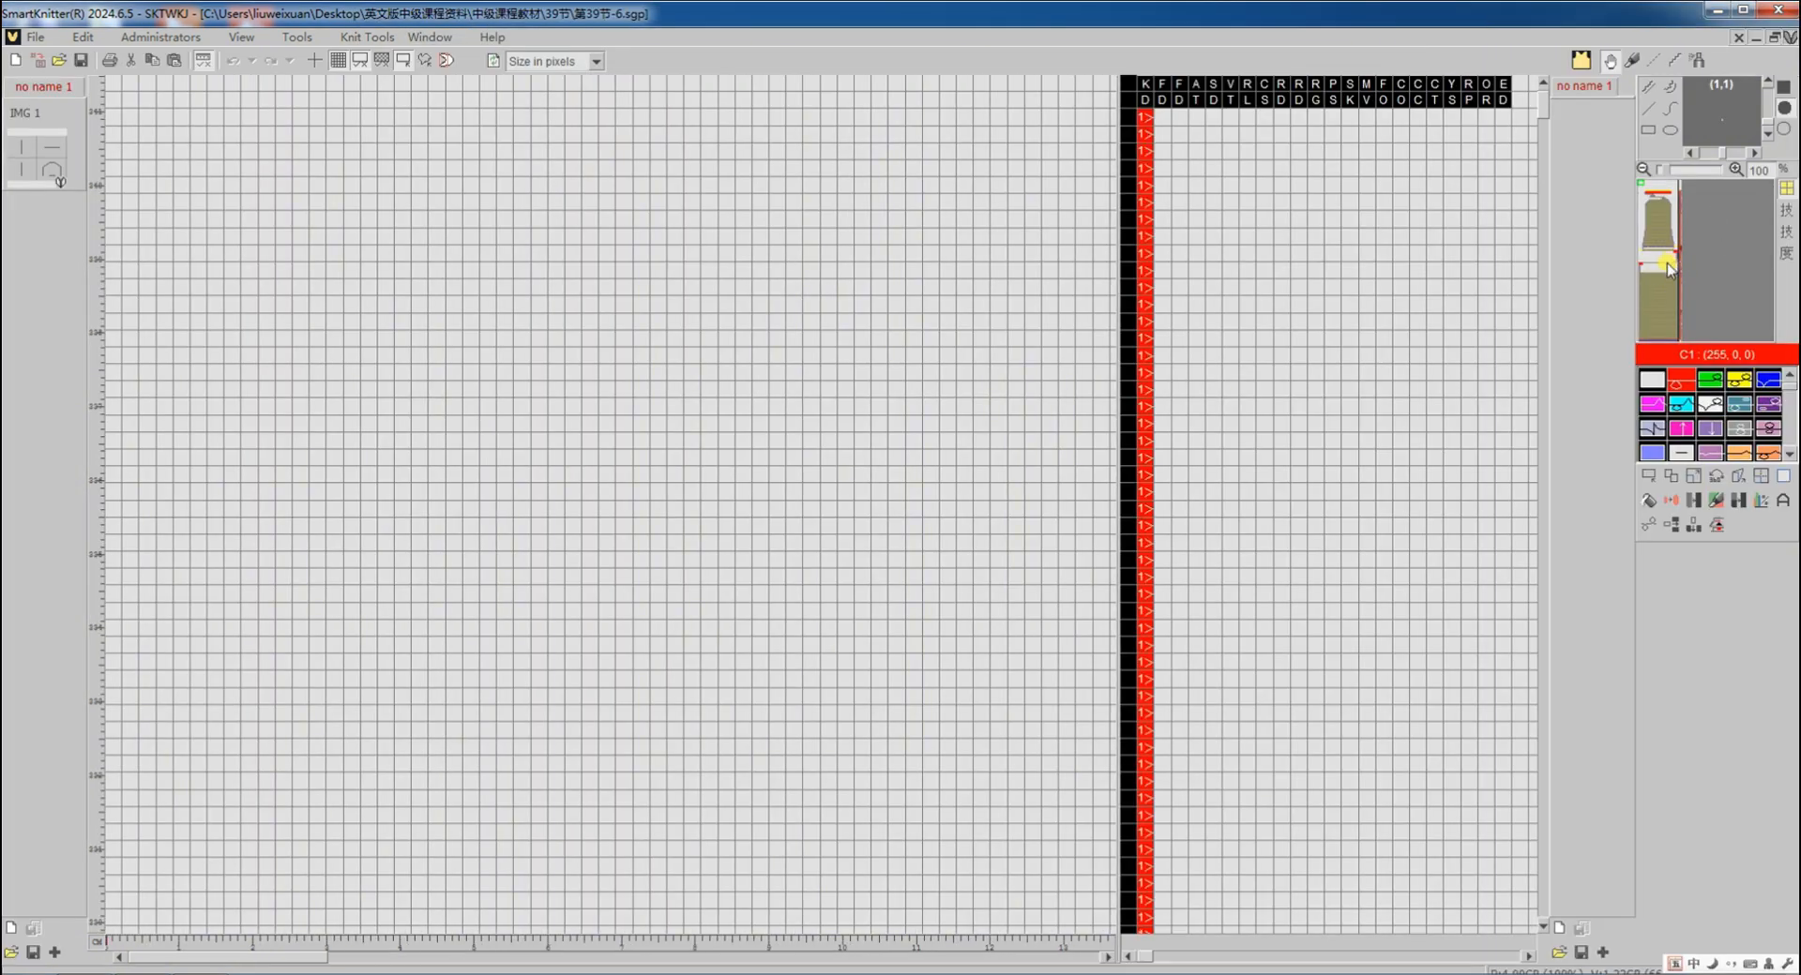
pyautogui.click(1669, 270)
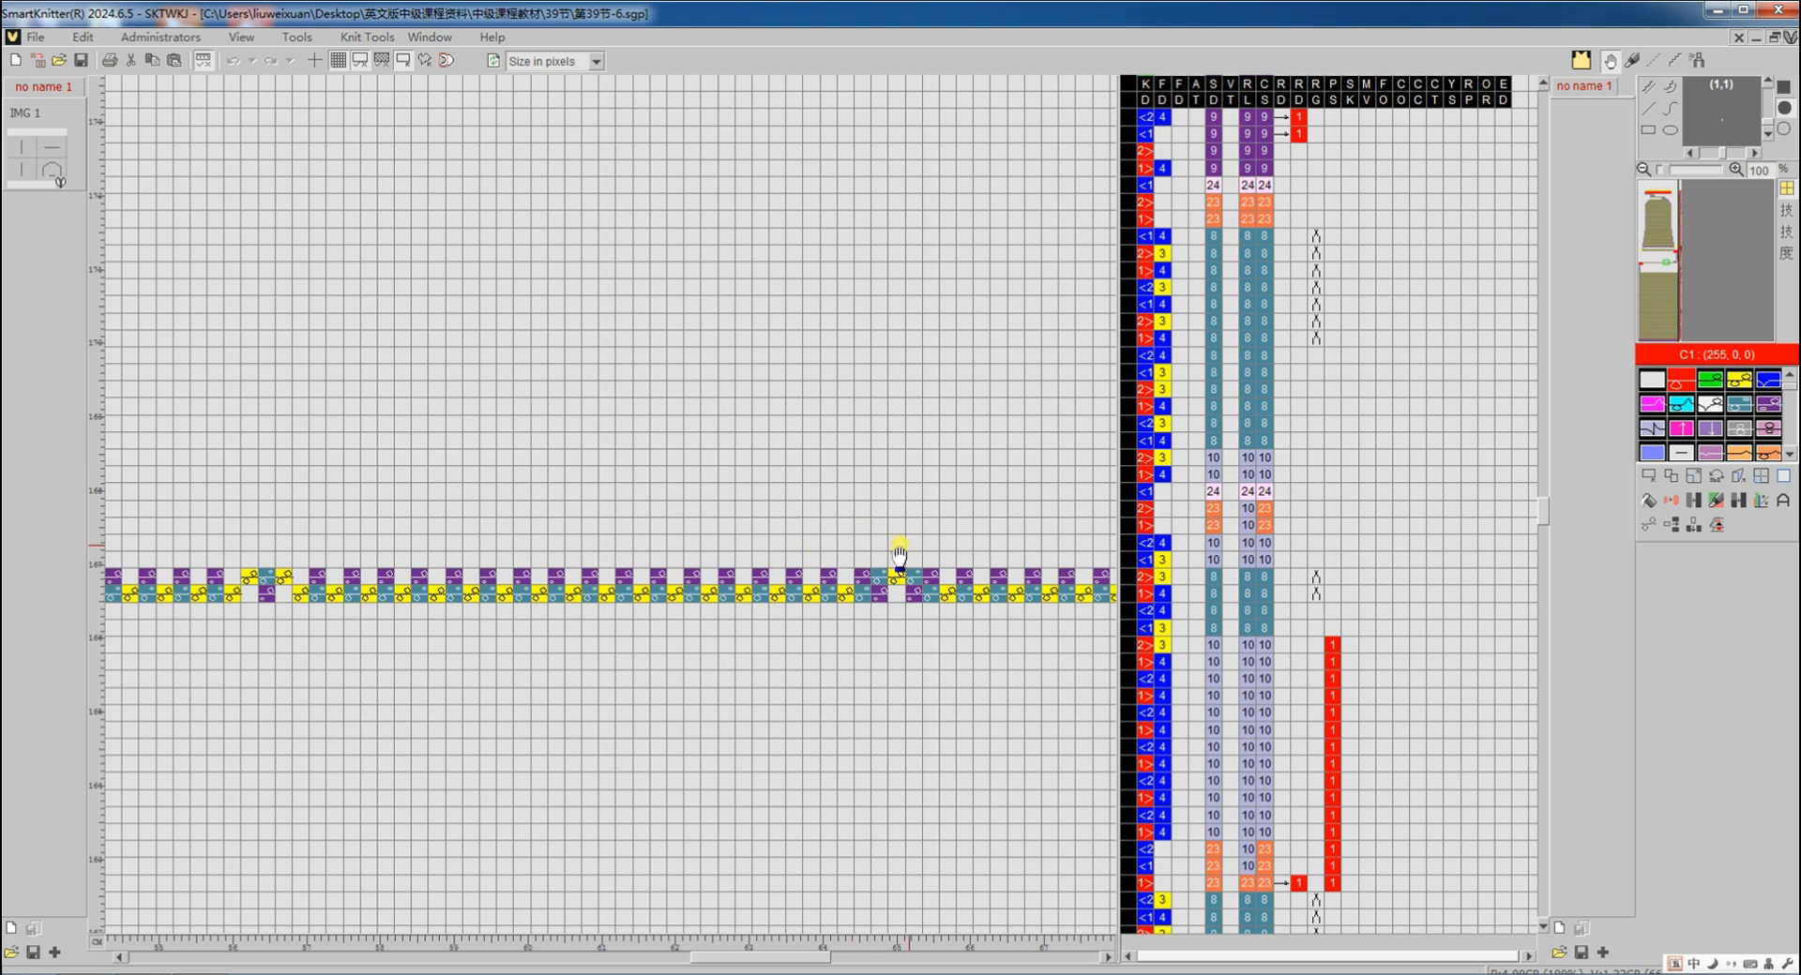
pyautogui.scroll(-3, 913, 551)
pyautogui.scroll(3, 806, 576)
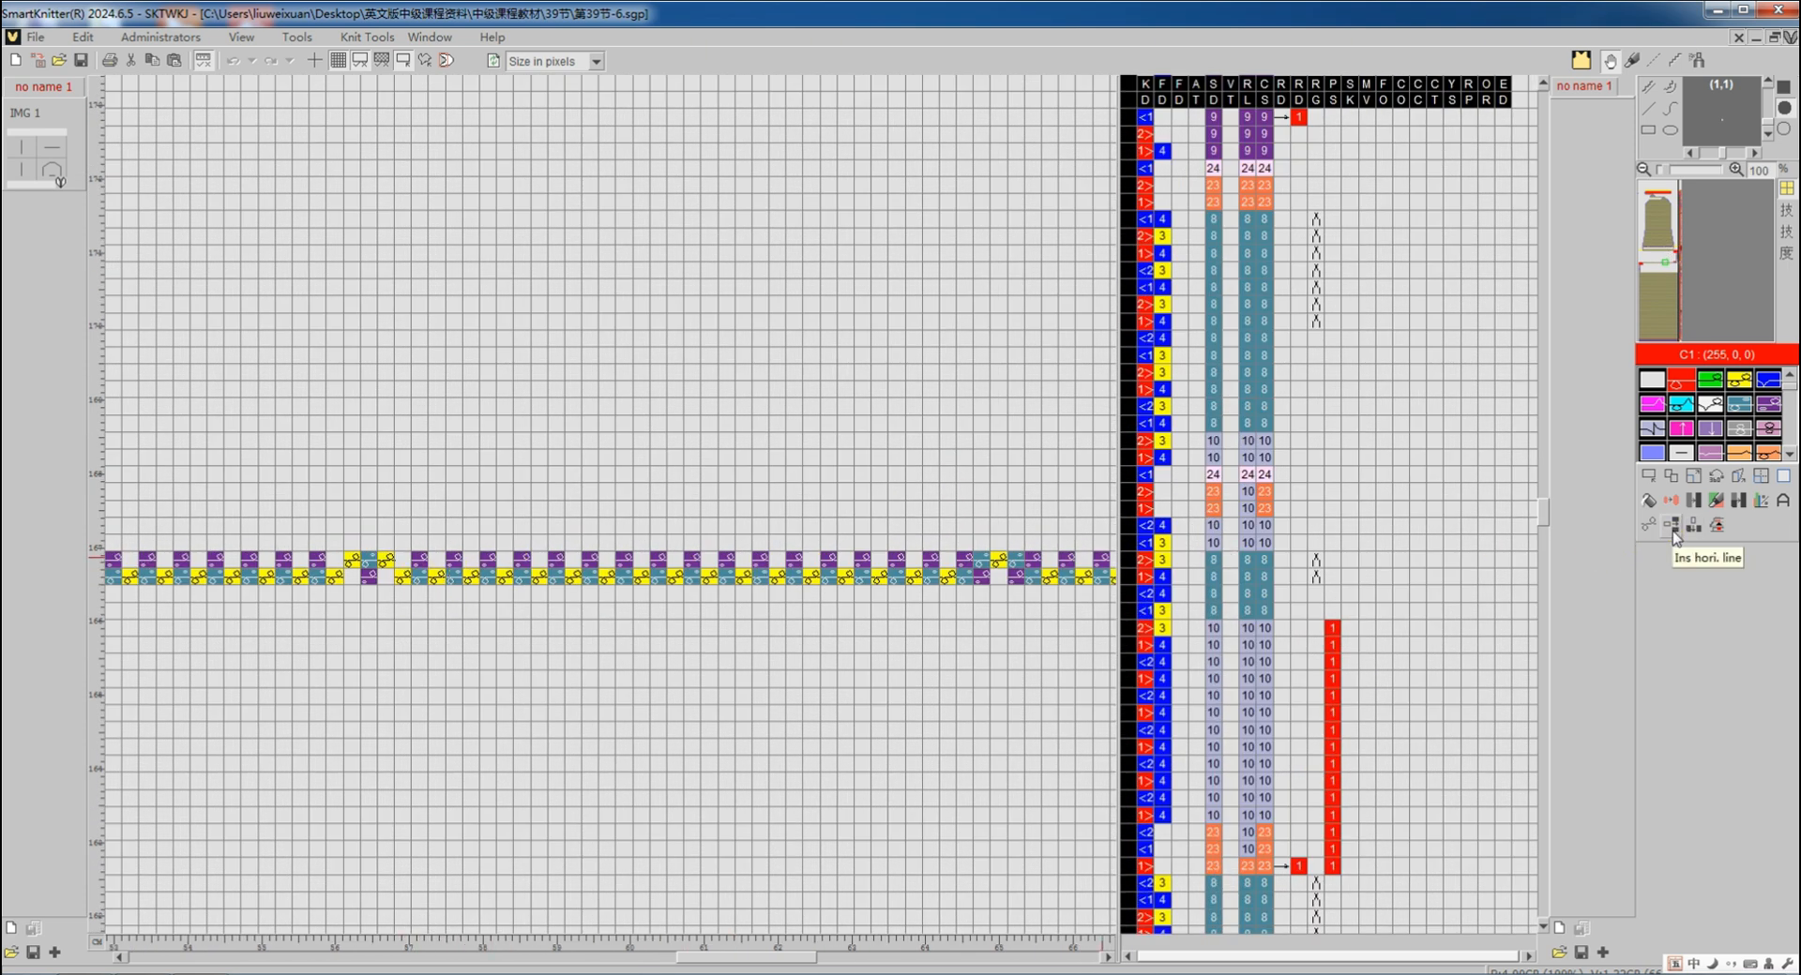
# Move the two code rows of the connecting jacquard course up to just below the upper section's jacquard rows
pyautogui.click(1690, 528)
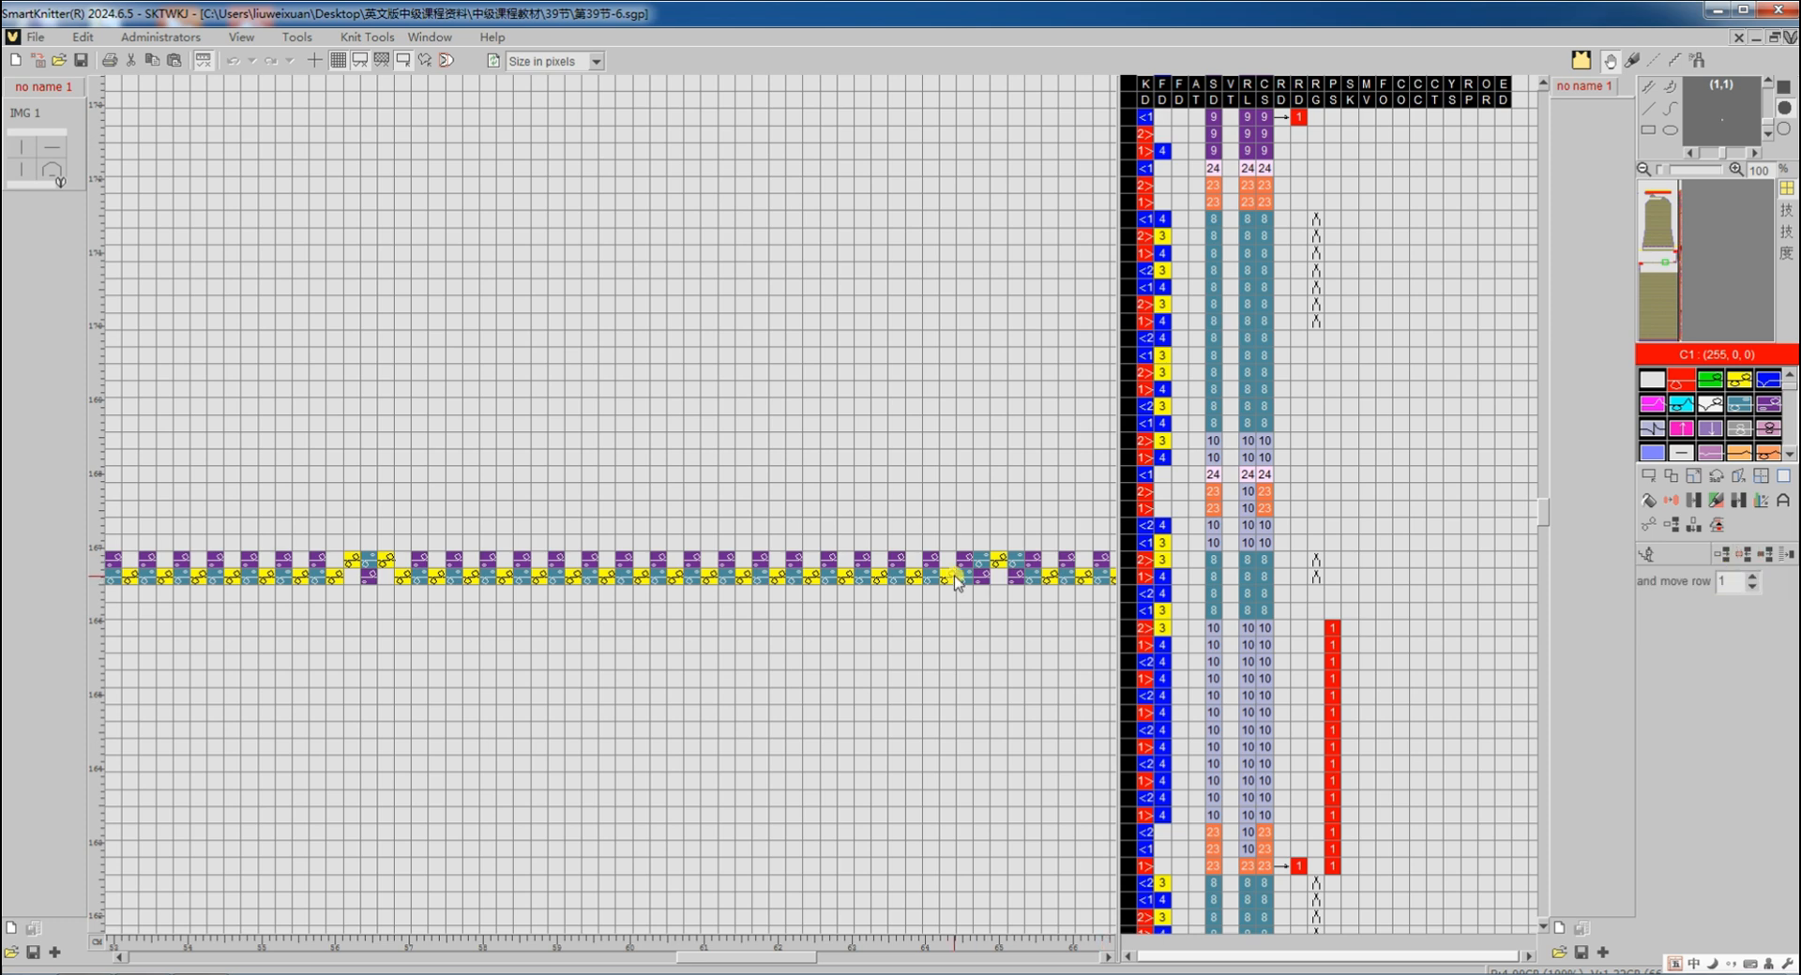
pyautogui.moveTo(958, 568); pyautogui.dragTo(958, 474)
pyautogui.scroll(10, 958, 473)
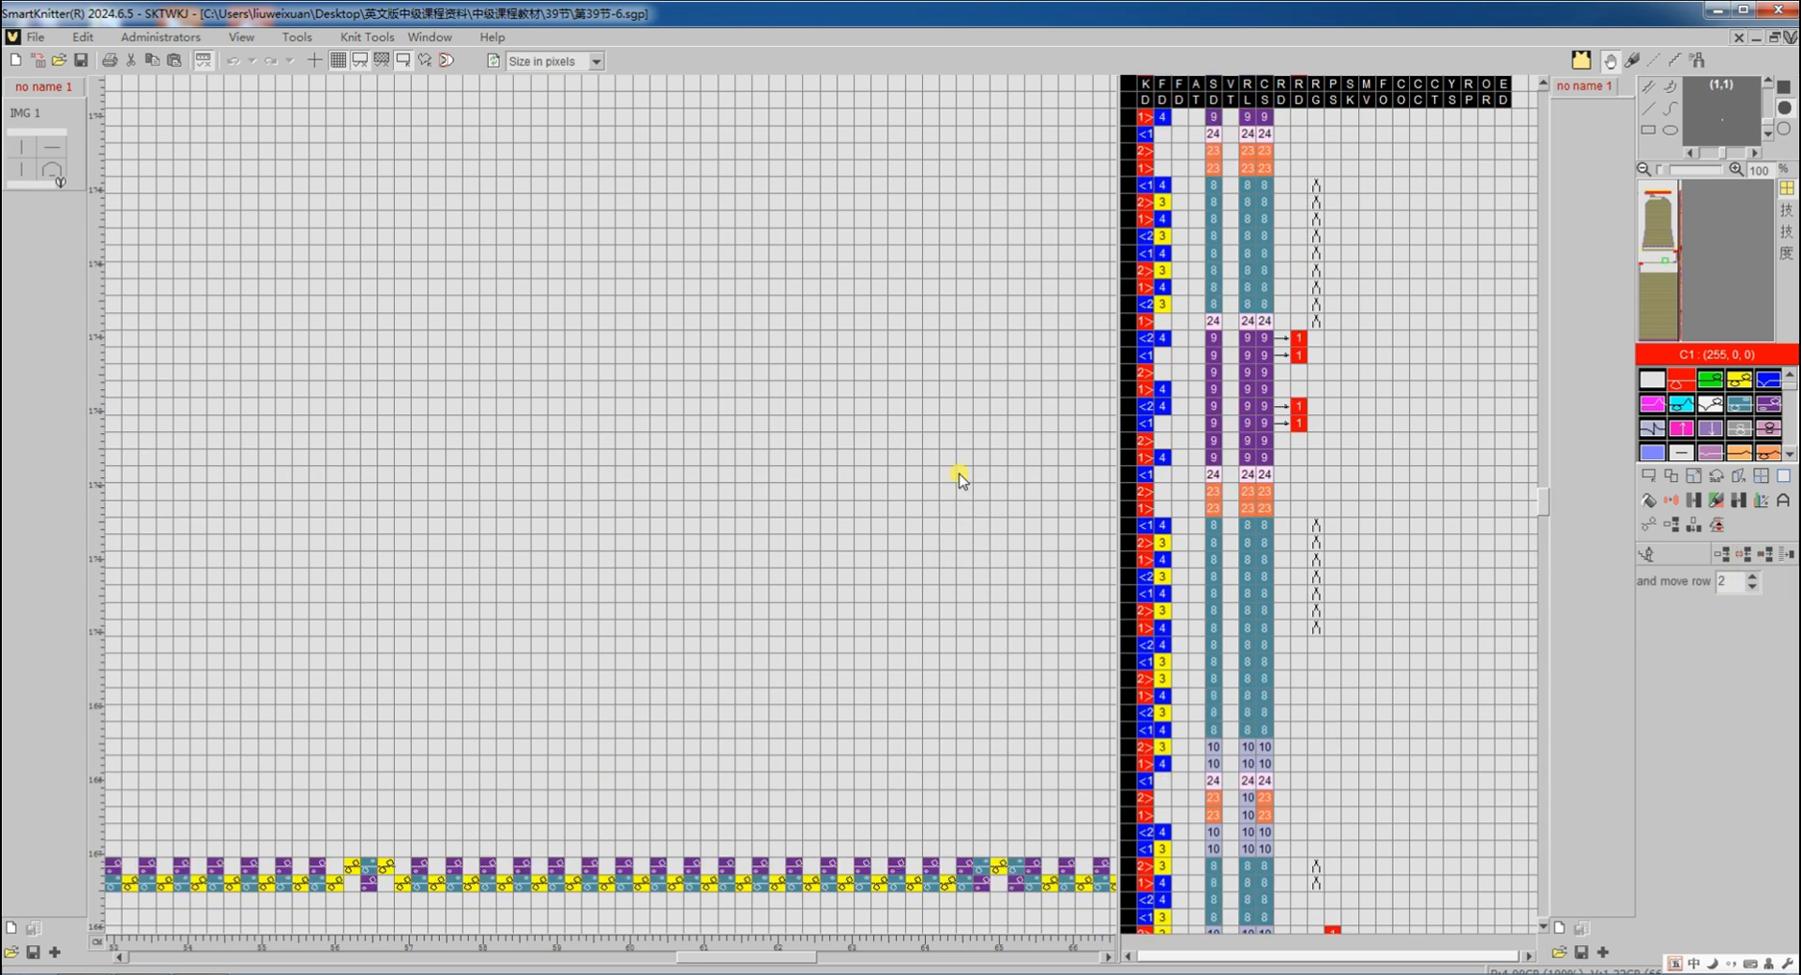
pyautogui.scroll(-3, 959, 479)
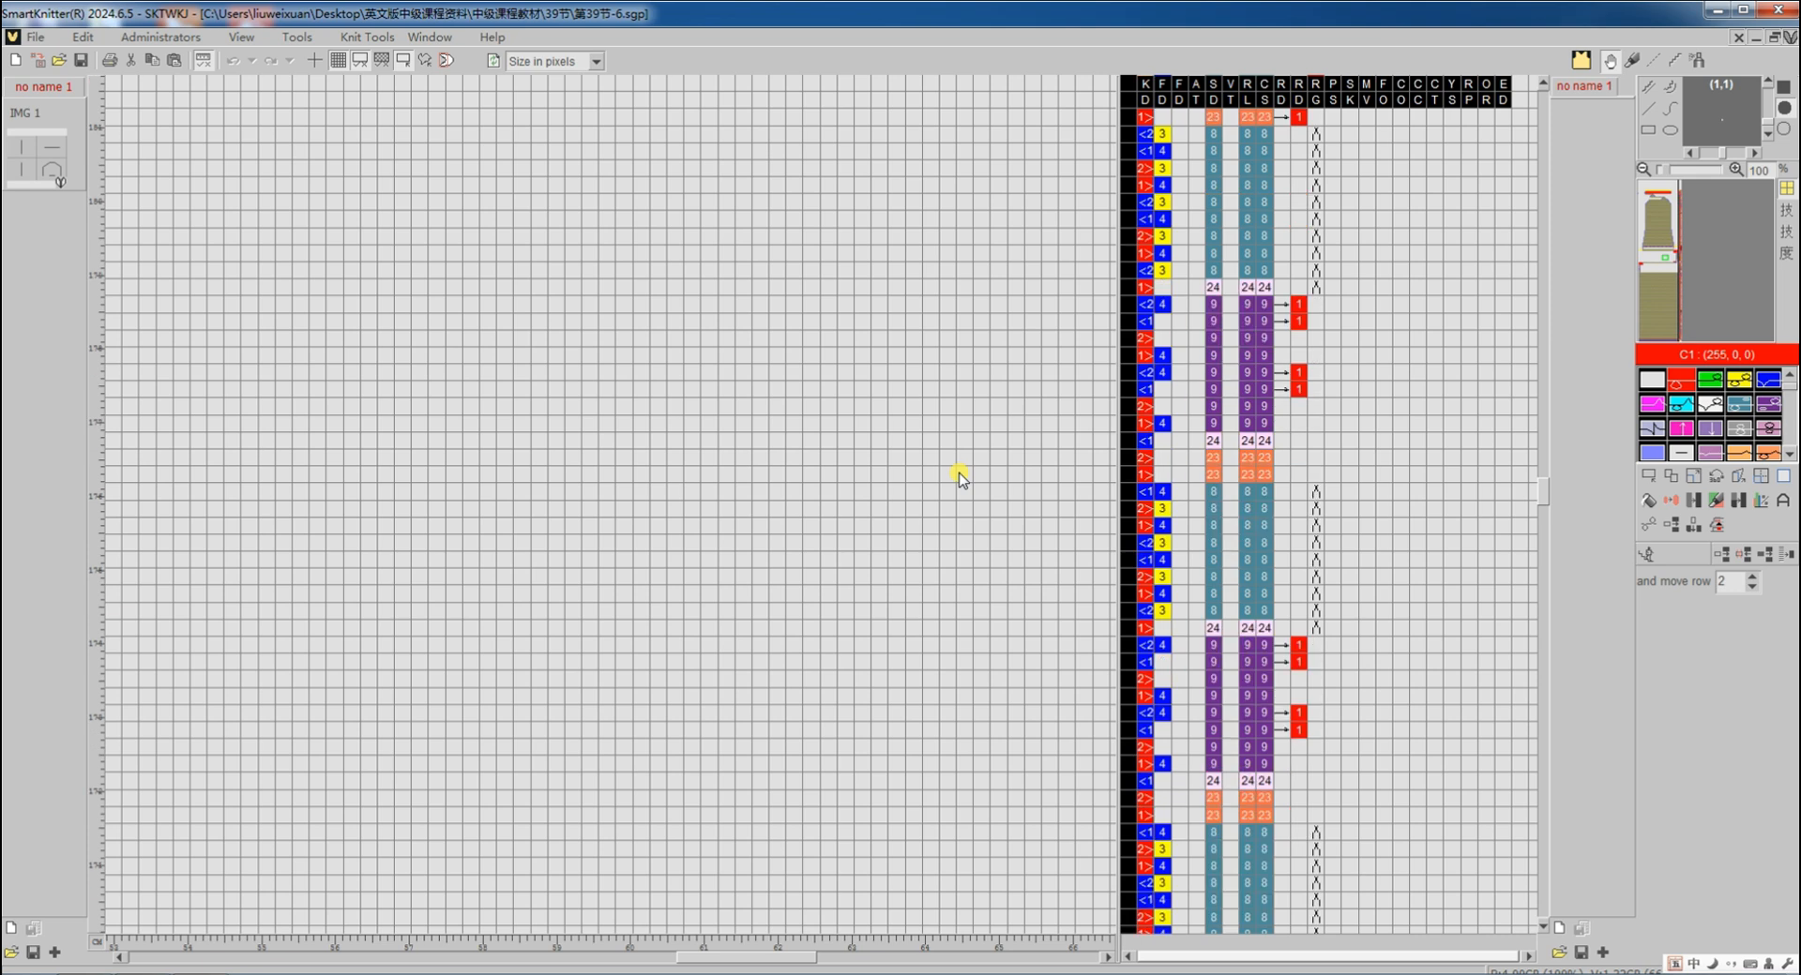
pyautogui.scroll(3, 959, 479)
pyautogui.scroll(5, 959, 477)
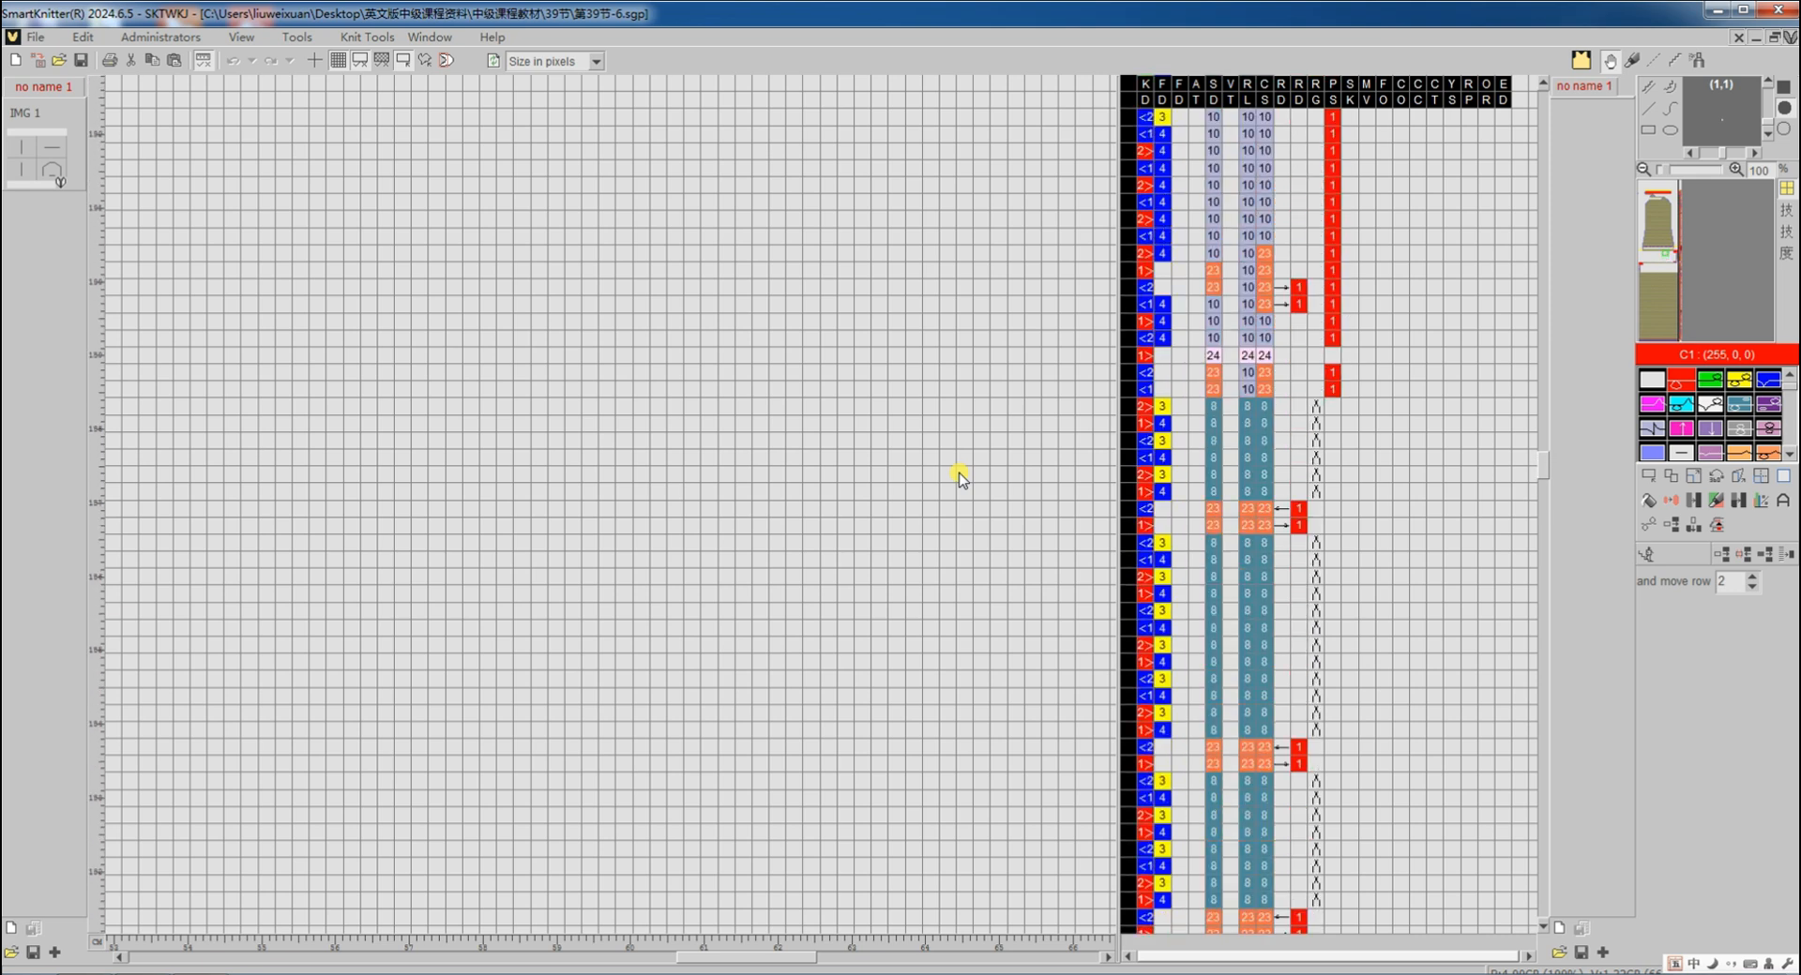
pyautogui.moveTo(958, 477); pyautogui.dragTo(958, 345)
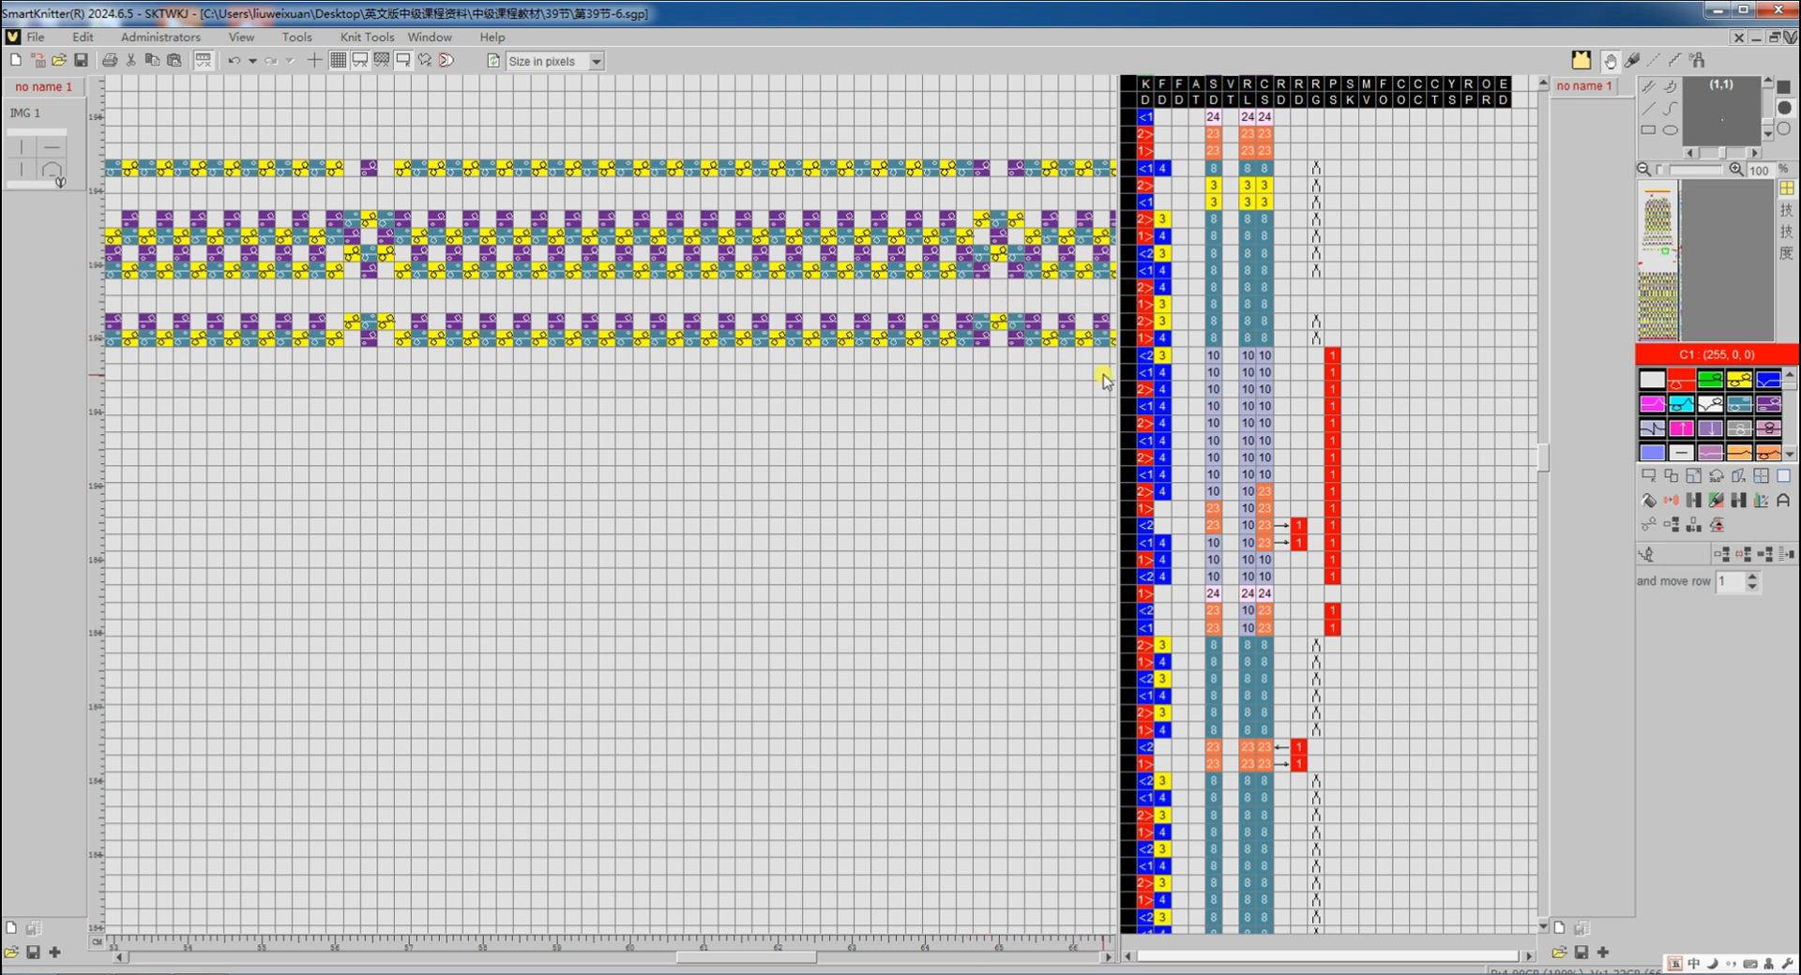
pyautogui.click(1647, 555)
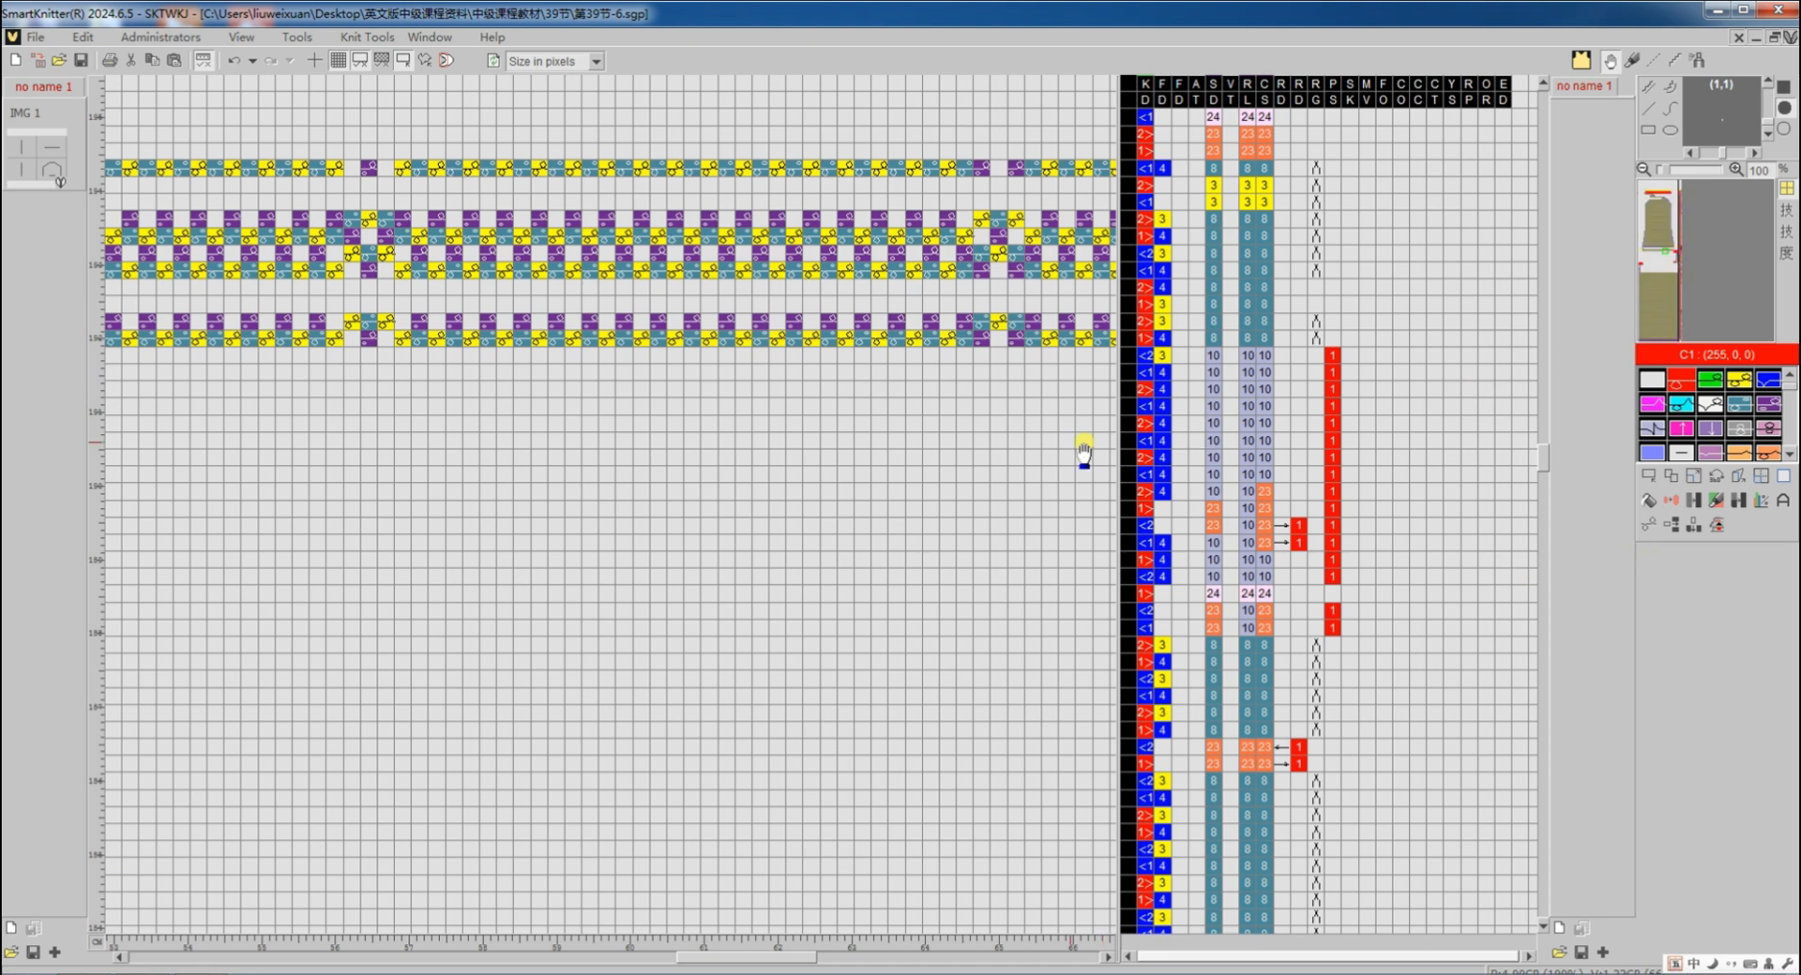
# Go to the connecting course in the pattern and examine it along to the separated right section
pyautogui.click(990, 341)
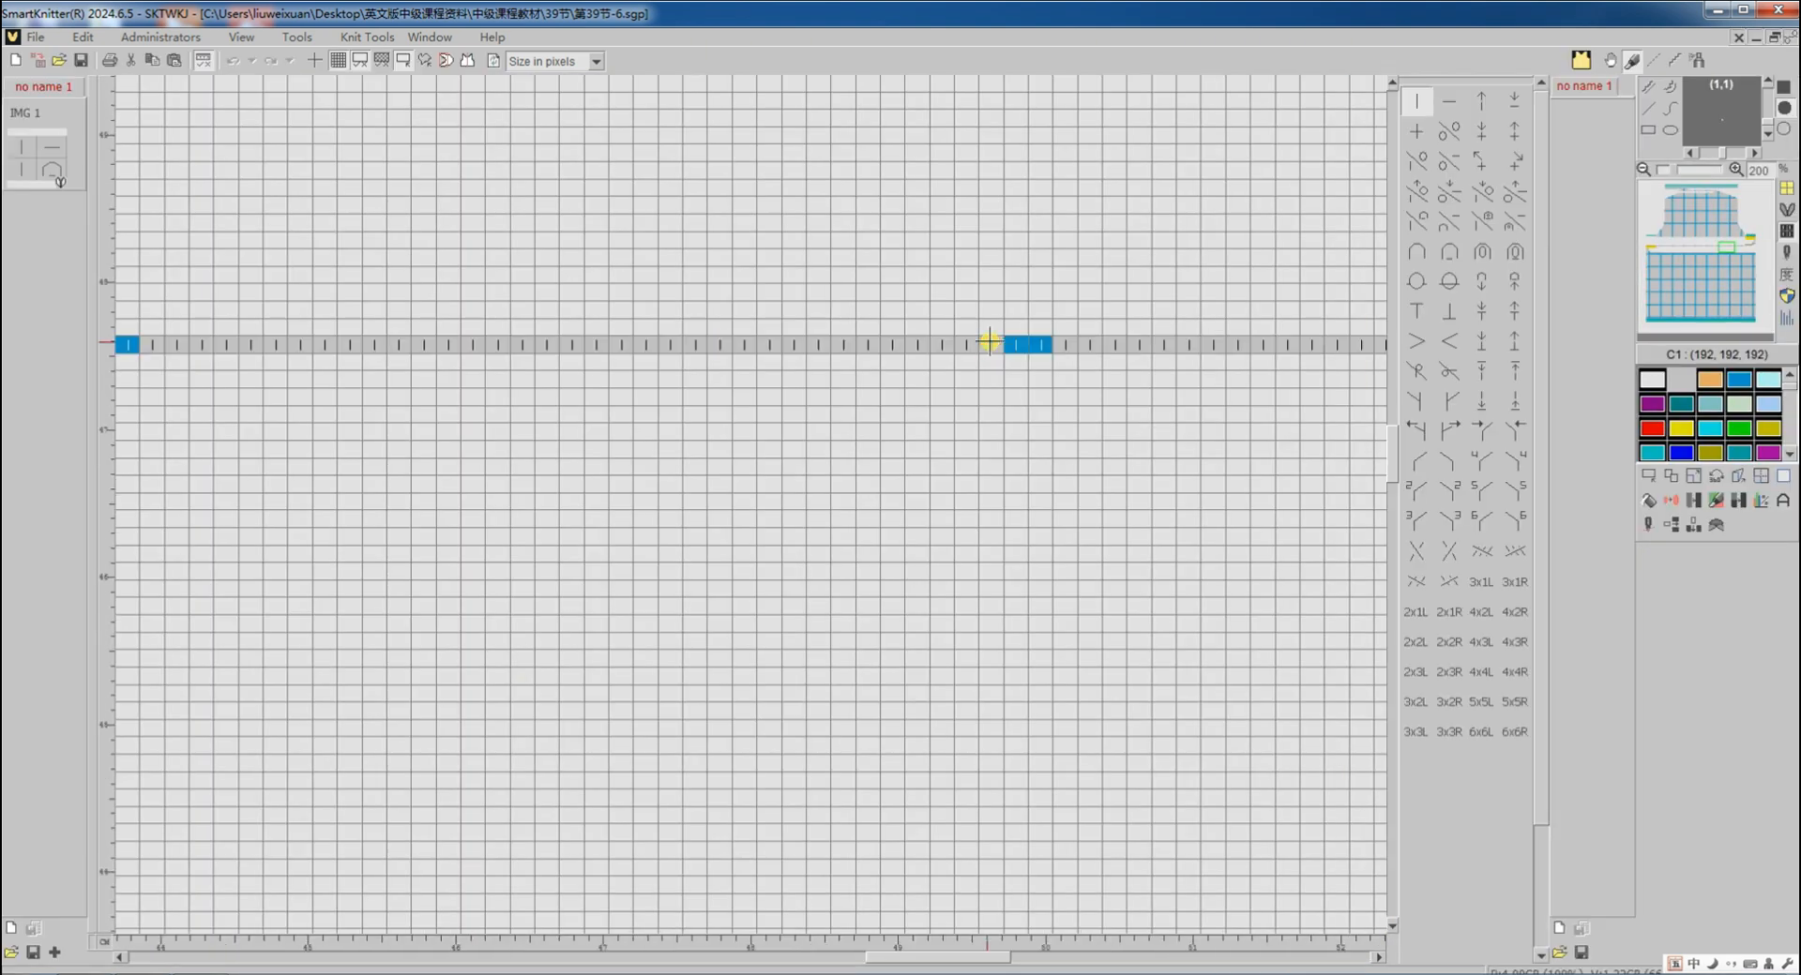
pyautogui.scroll(-3, 1177, 362)
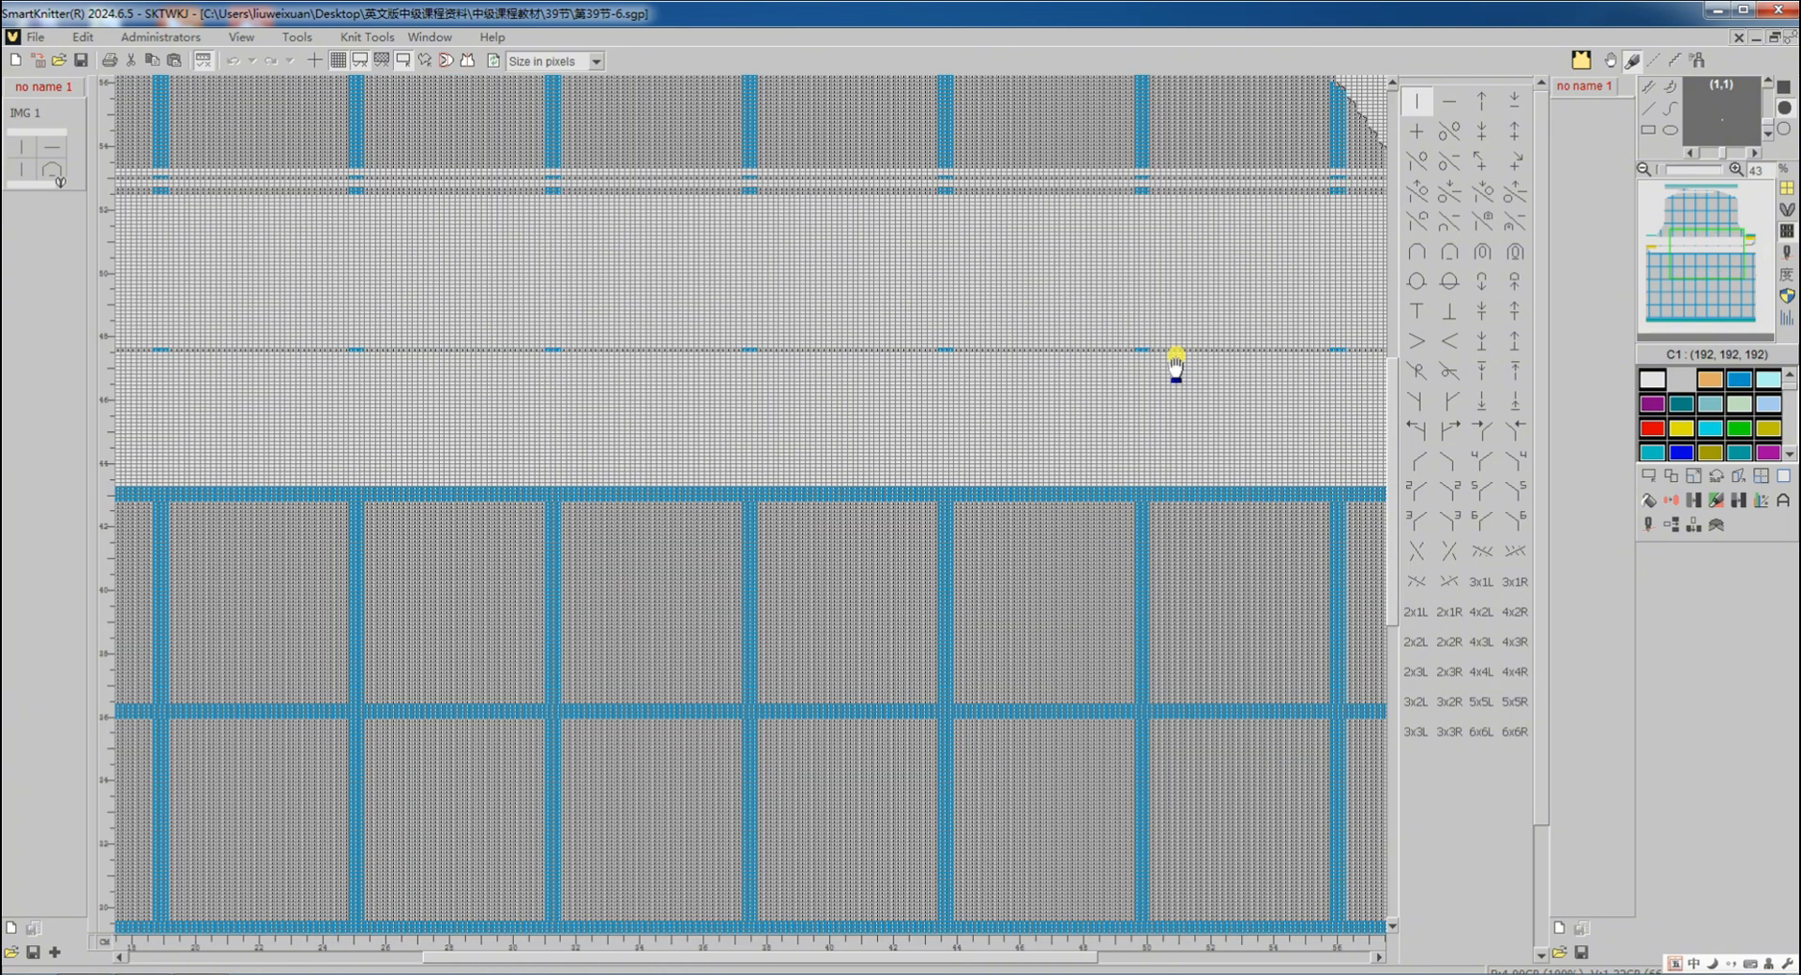
pyautogui.scroll(-1, 1176, 361)
pyautogui.hscroll(3, 1176, 354)
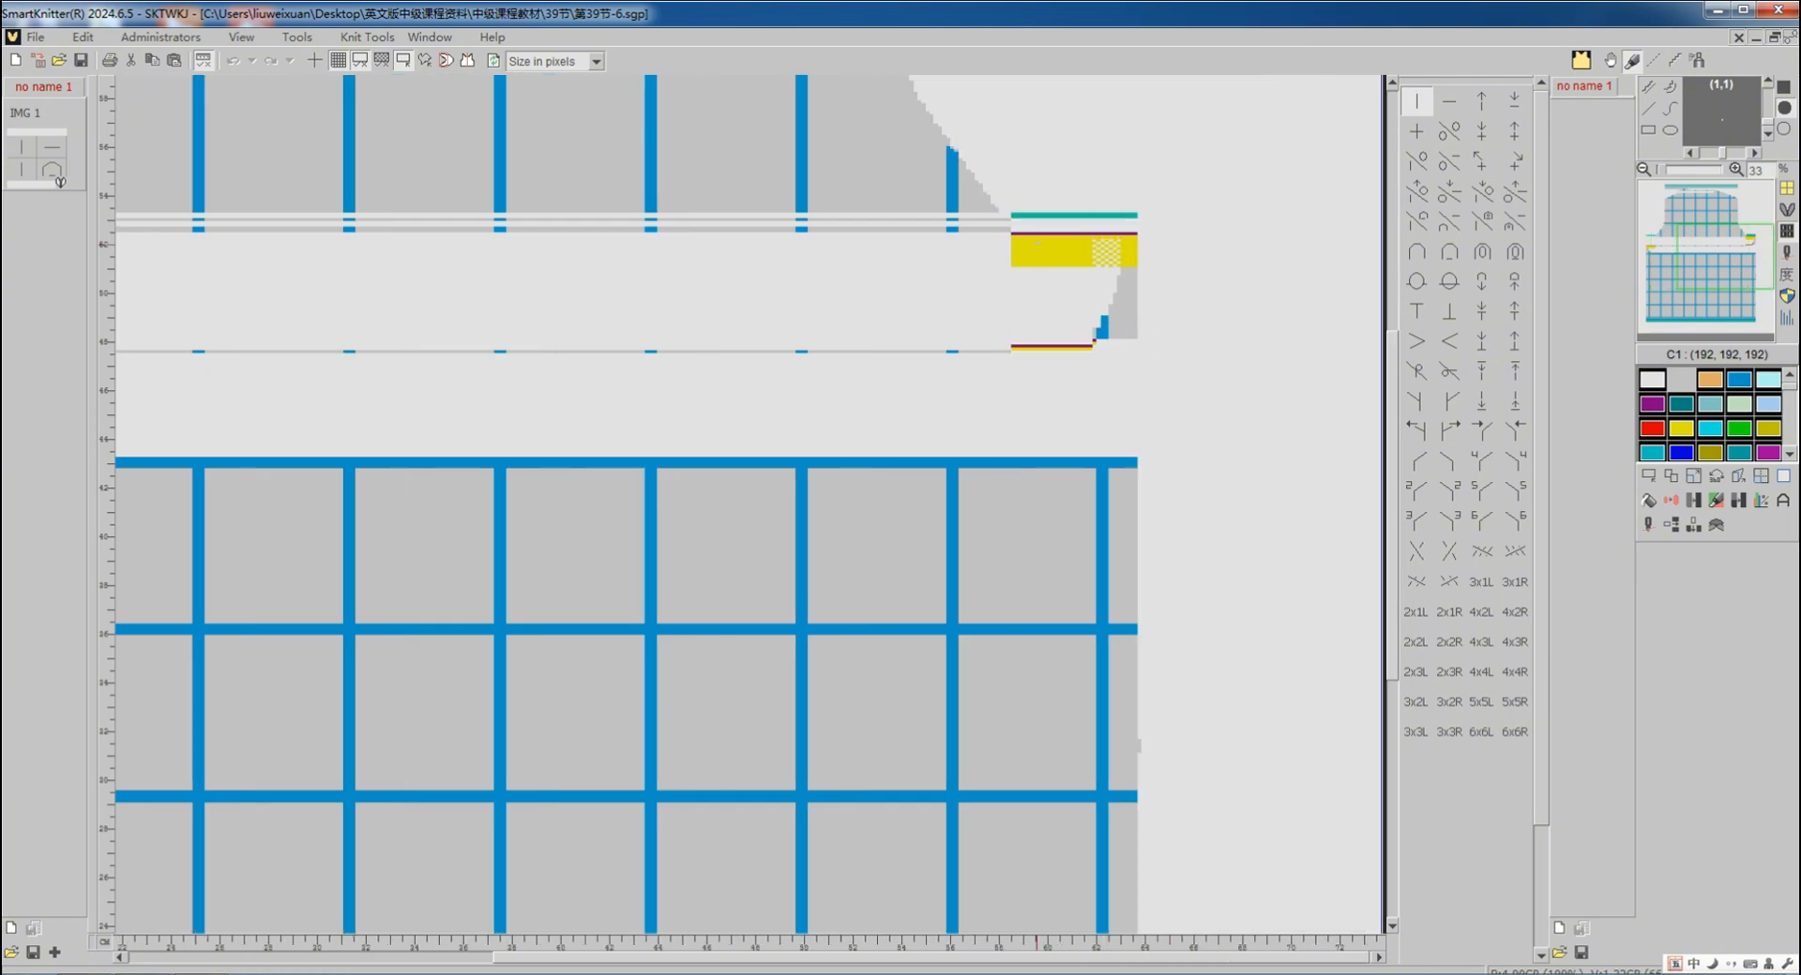
# Insert one blank row between the two upper grey connecting courses and the separated right section, and translate the pattern to machine code again
pyautogui.scroll(5, 960, 273)
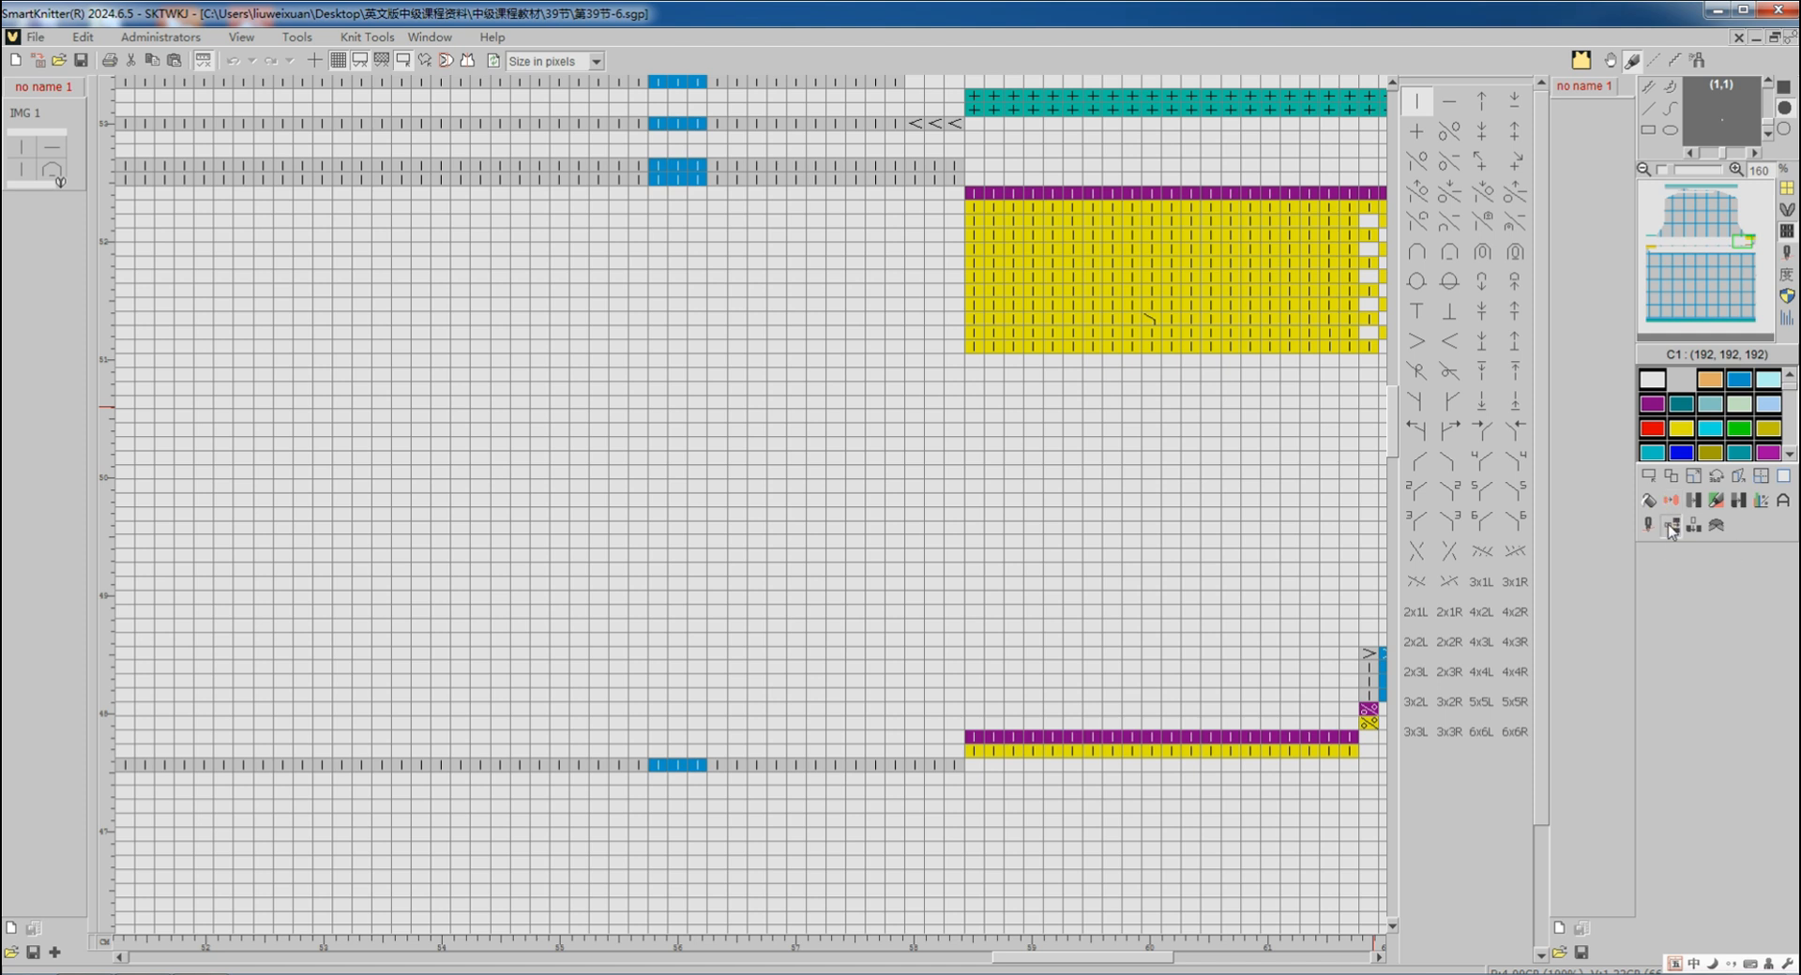
pyautogui.click(1670, 527)
pyautogui.click(1060, 174)
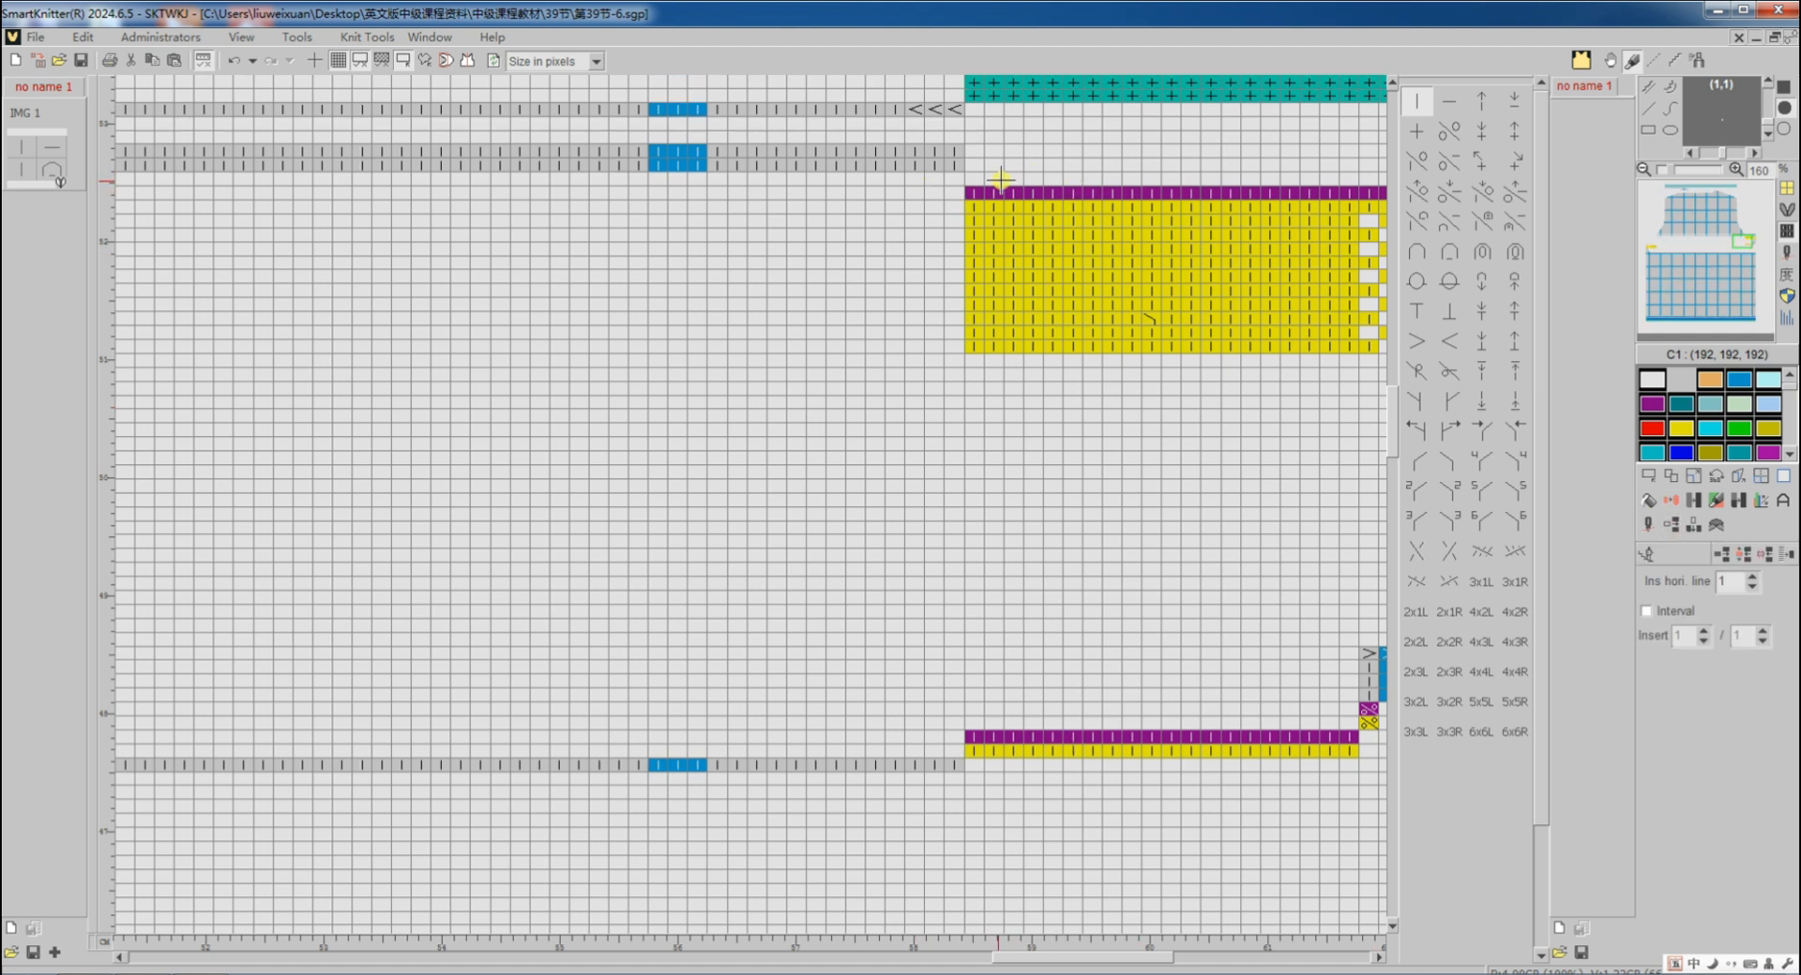
pyautogui.click(1646, 559)
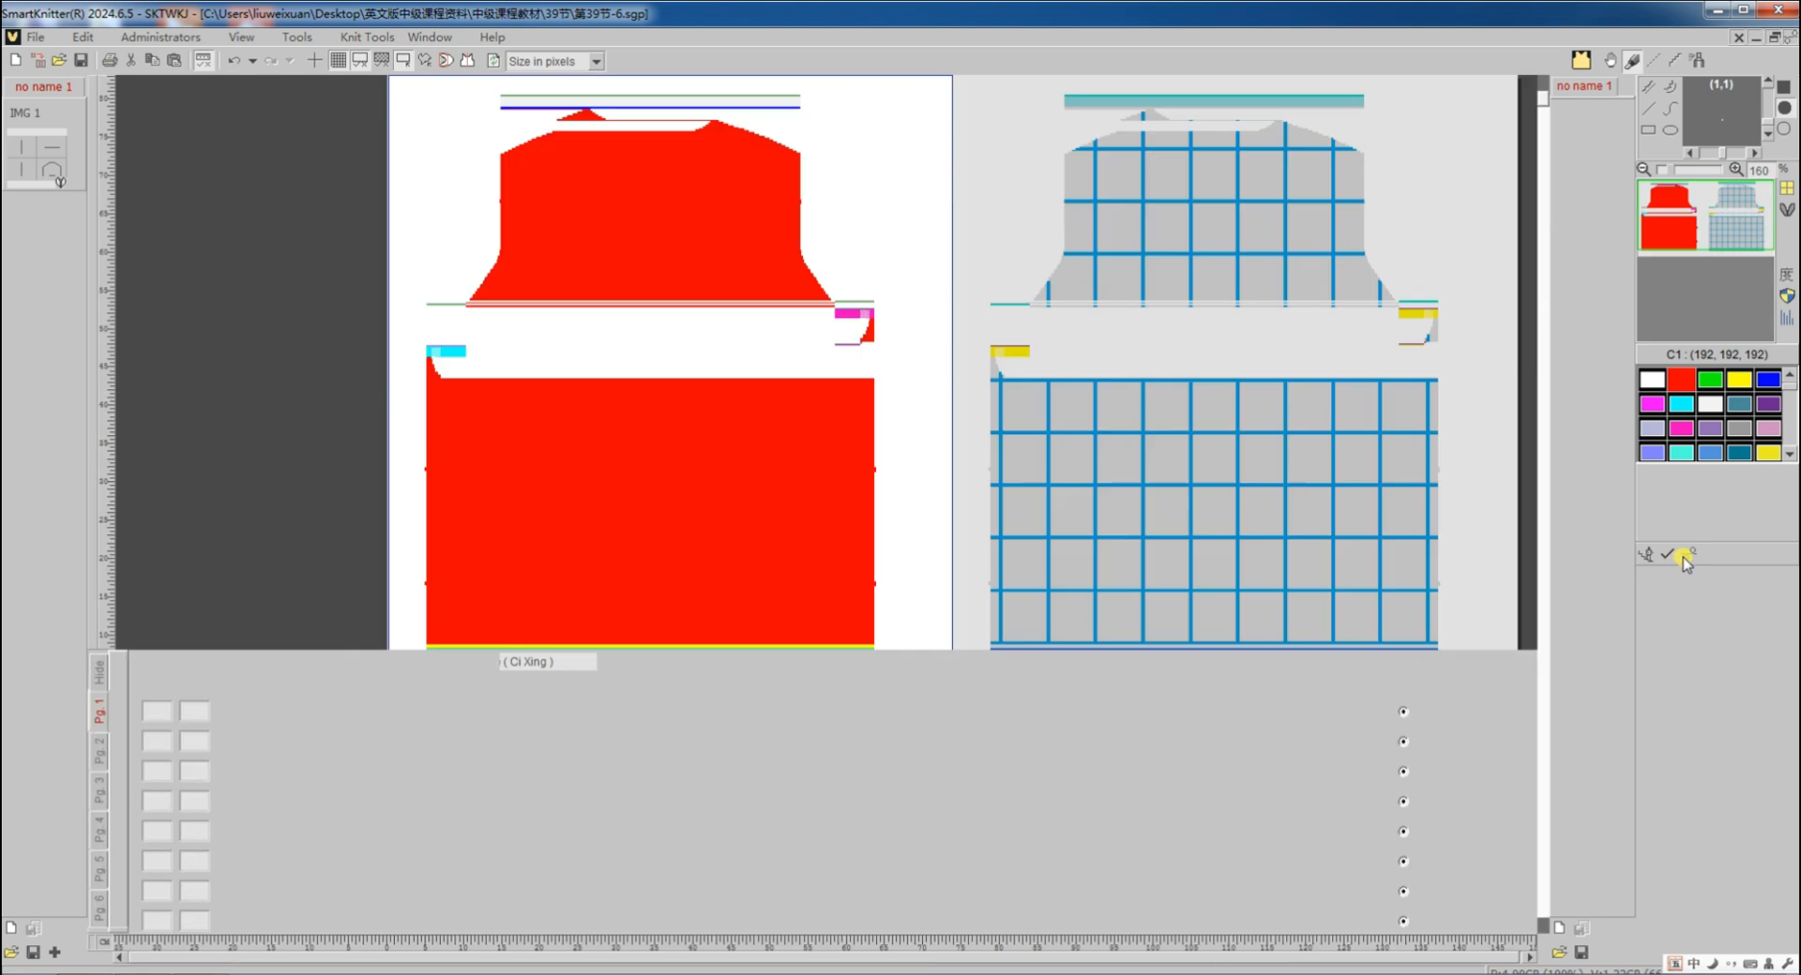
pyautogui.click(1683, 557)
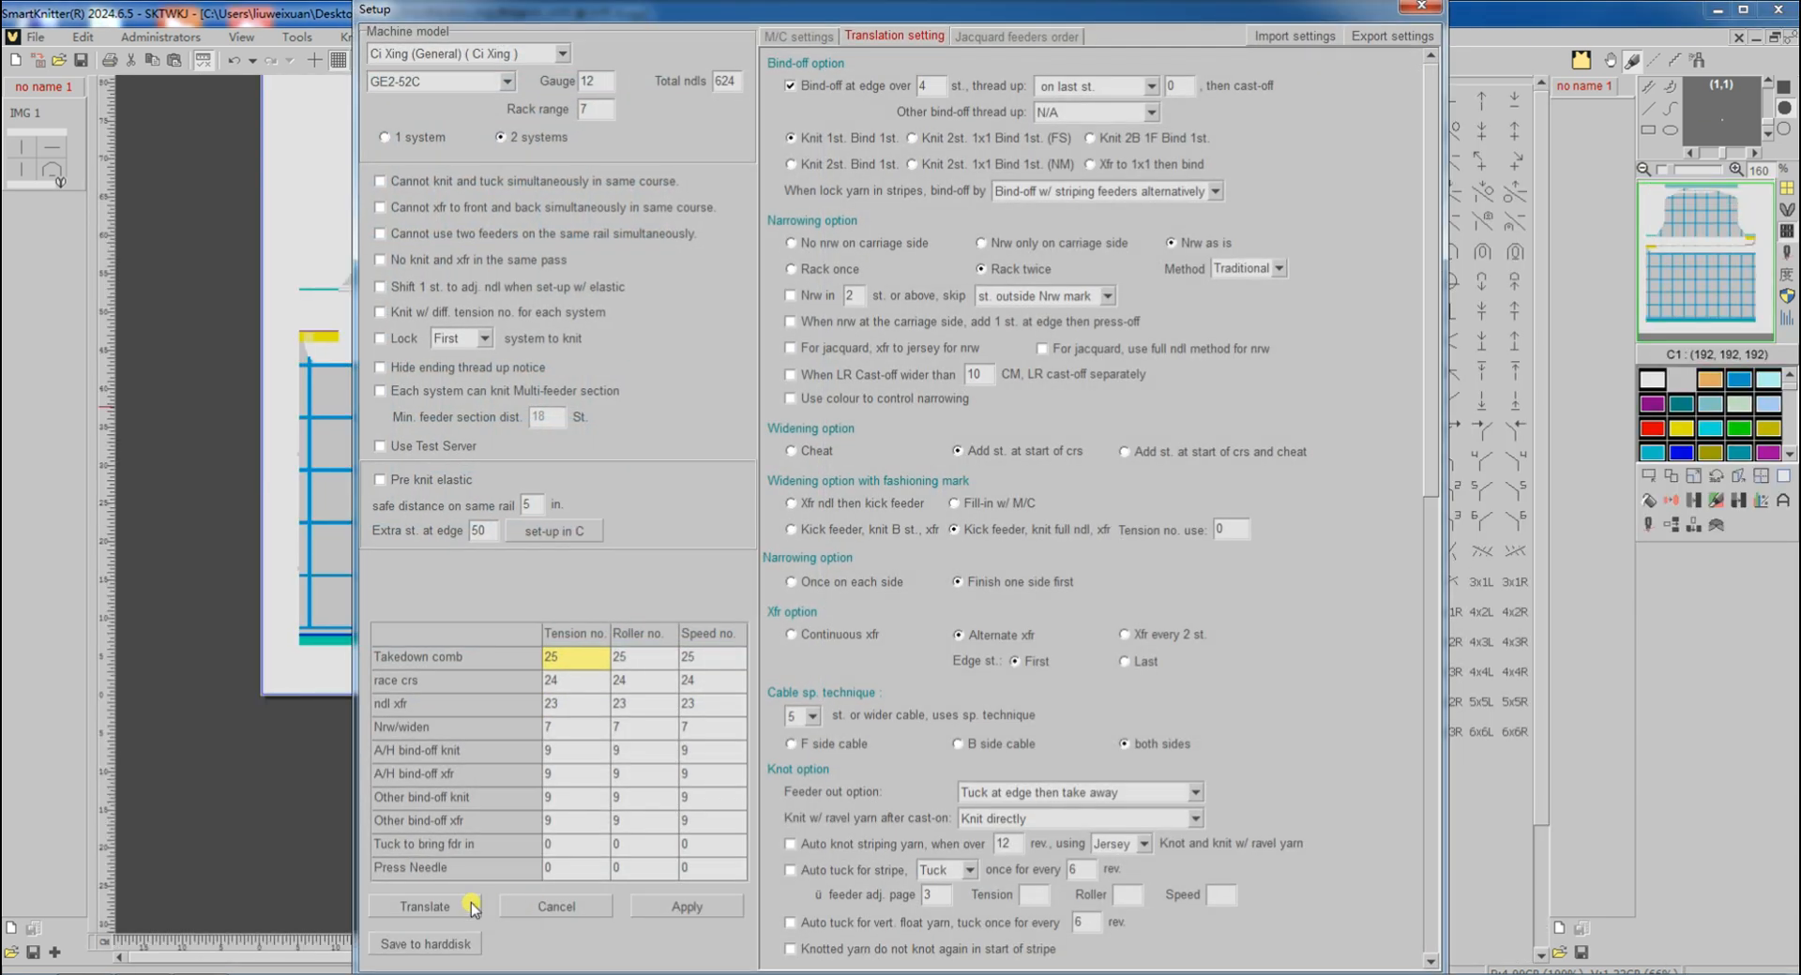
pyautogui.click(469, 892)
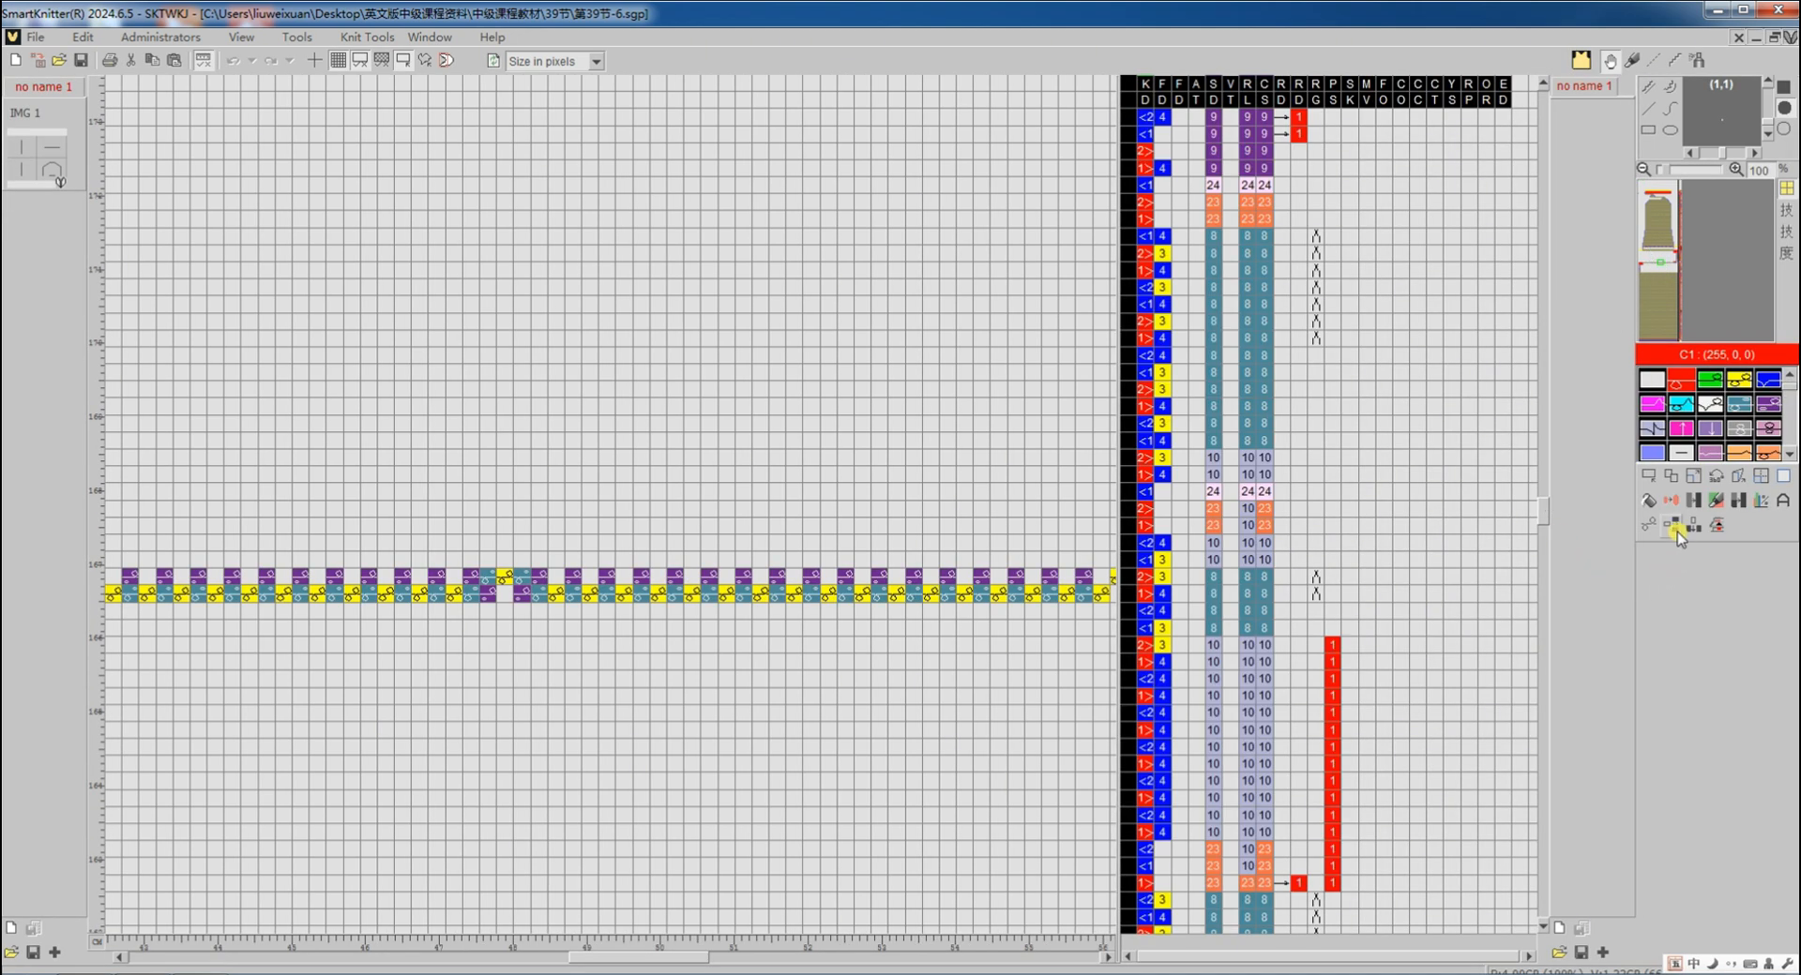
# Move the two code rows of the isolated connecting jacquard course up beneath the upper section's jacquard rows, leaving one blank row between
pyautogui.click(1675, 528)
pyautogui.click(1743, 555)
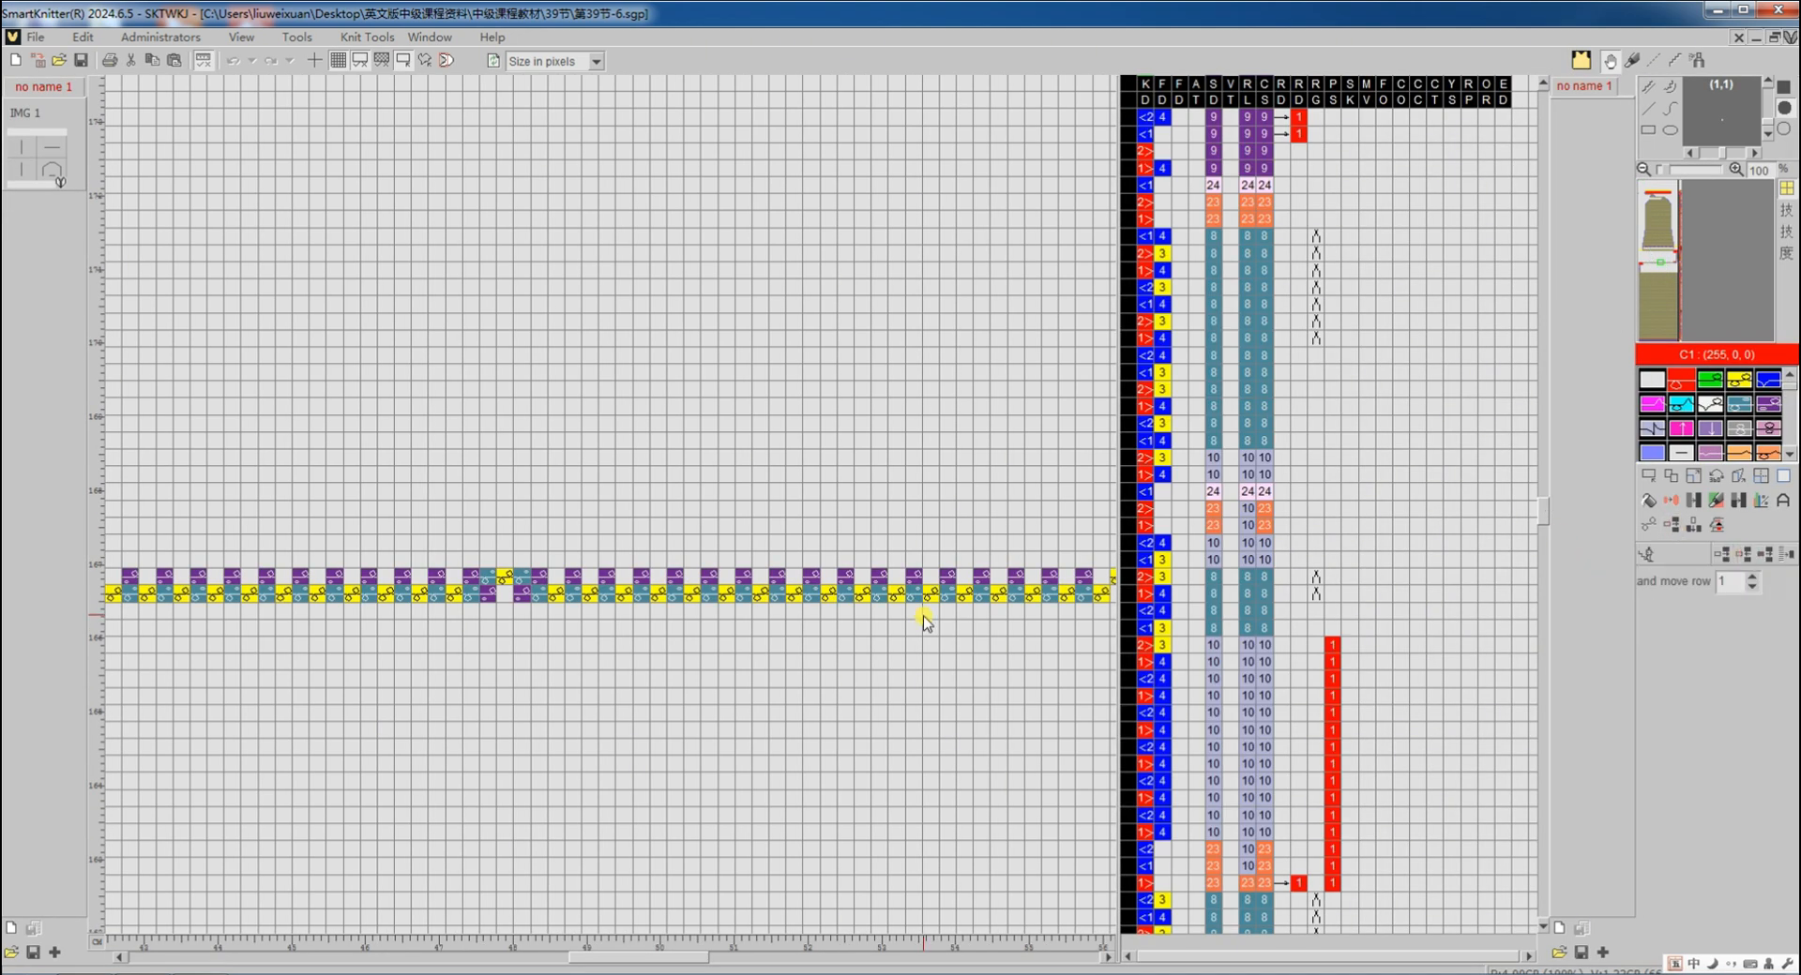
pyautogui.scroll(13, 912, 581)
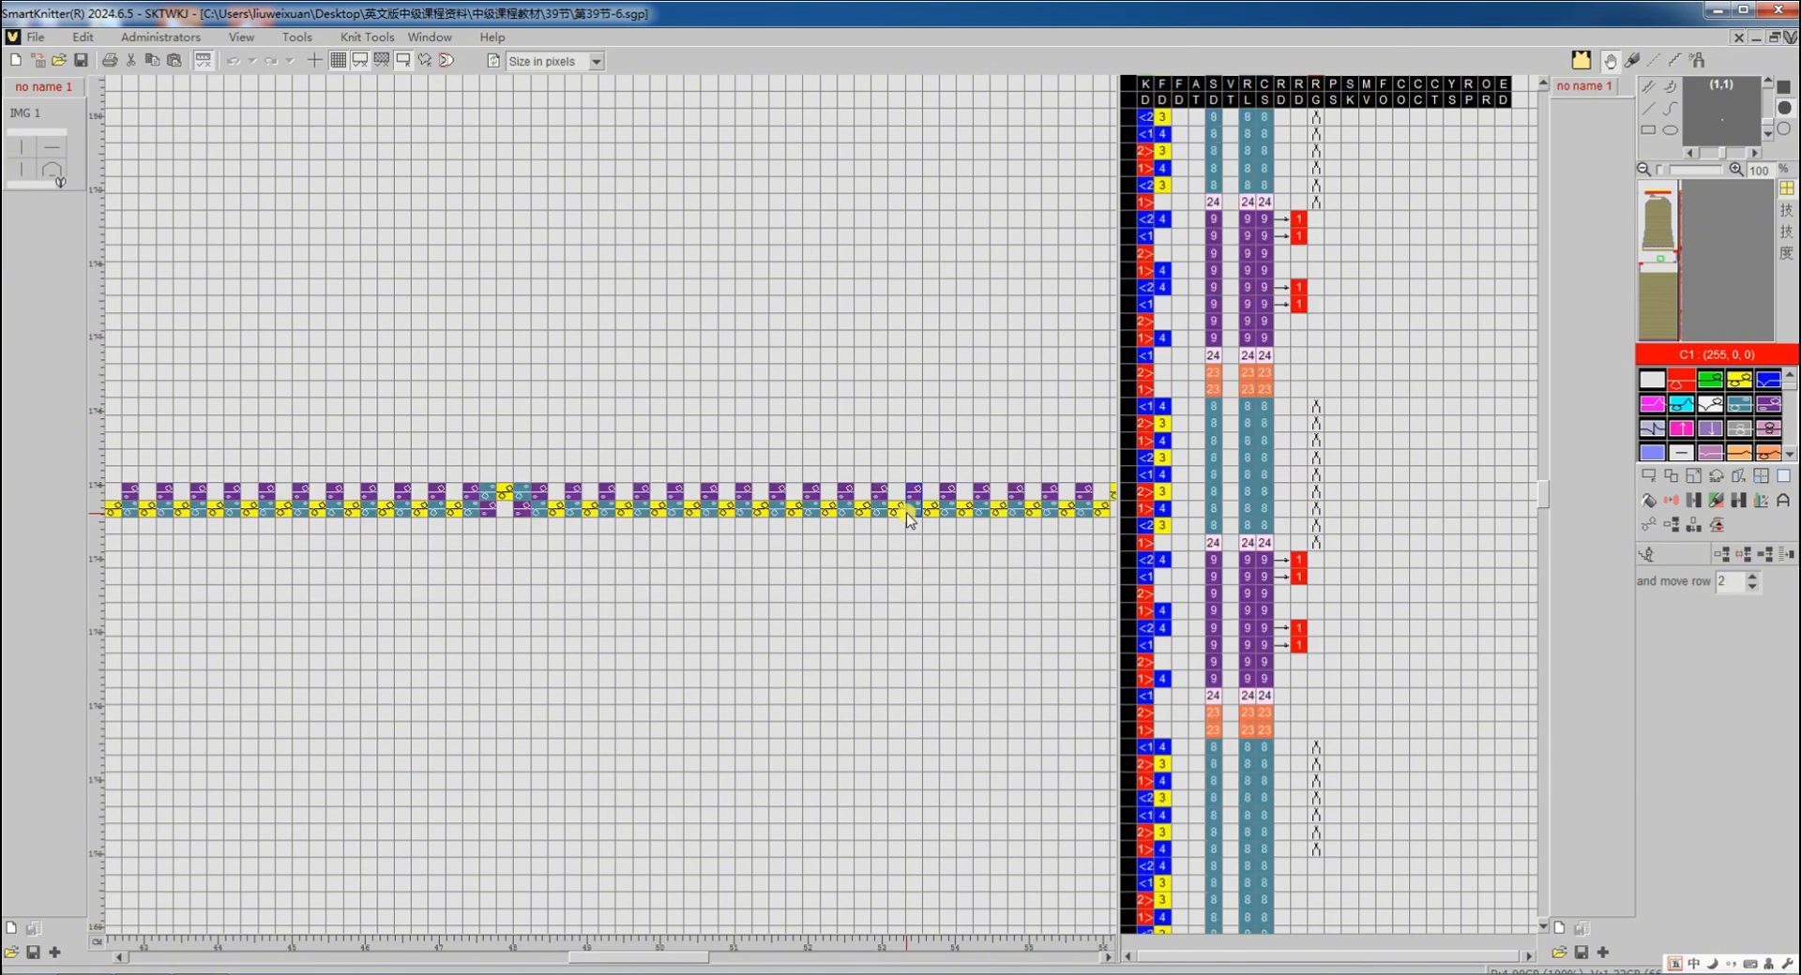
pyautogui.scroll(10, 907, 519)
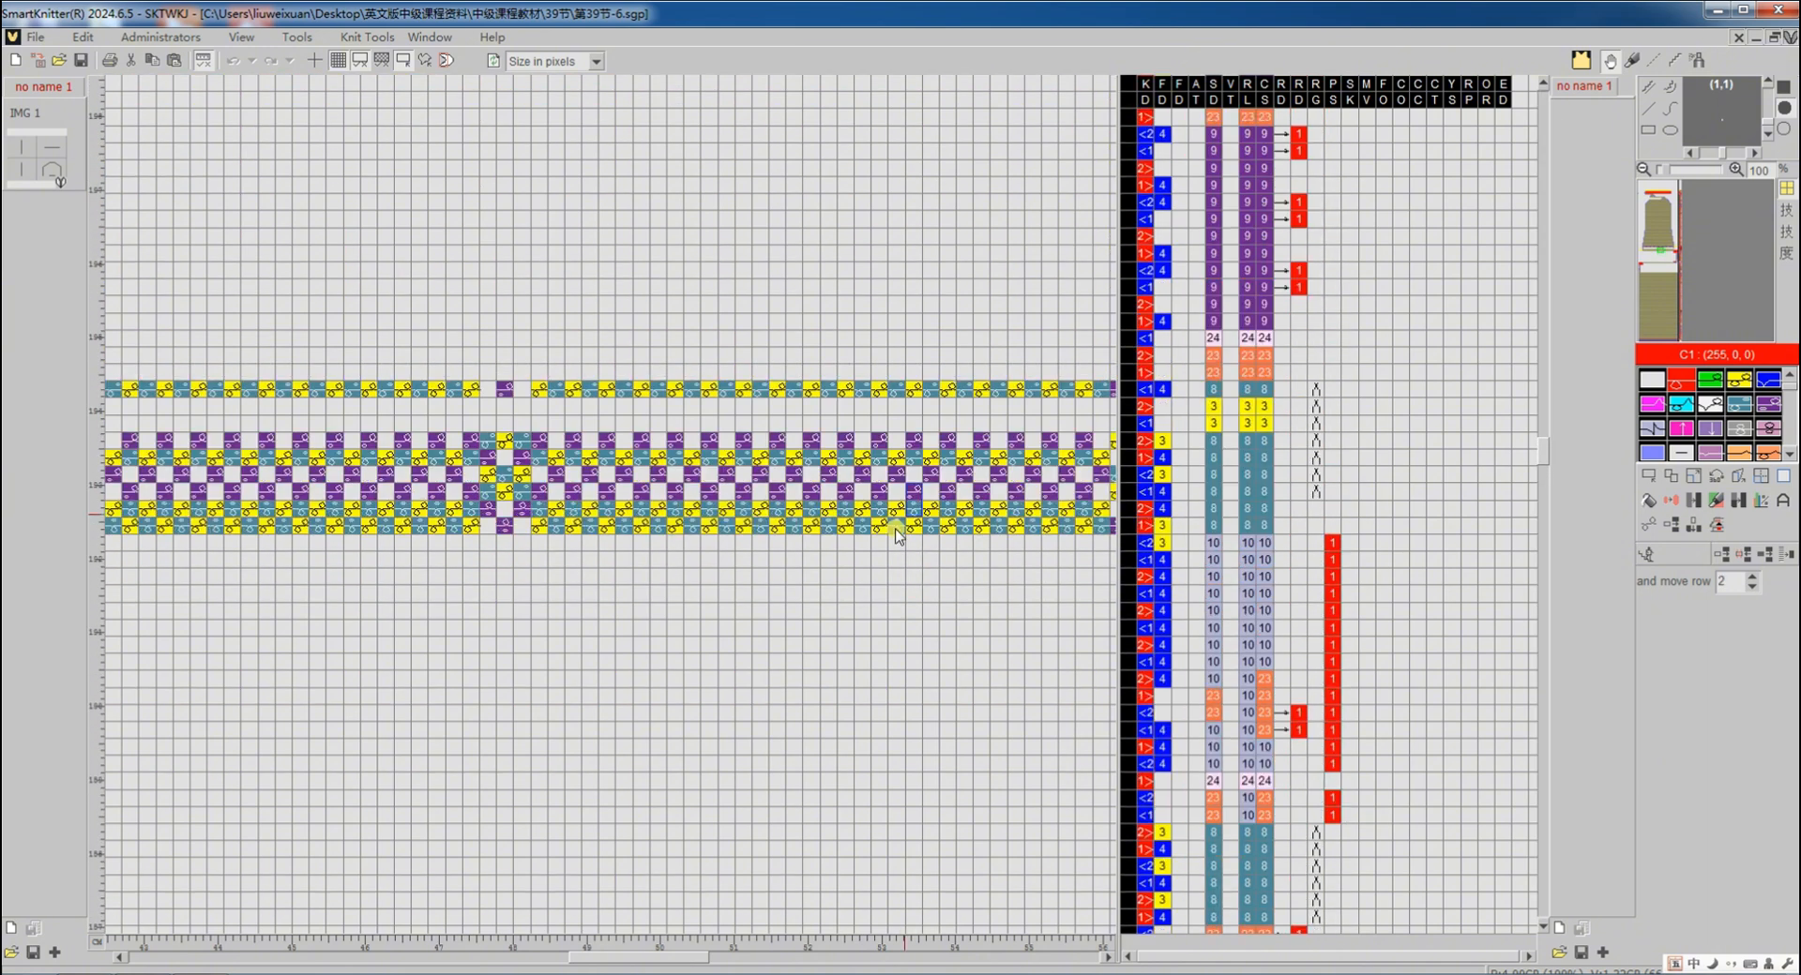
pyautogui.moveTo(861, 574); pyautogui.dragTo(863, 552)
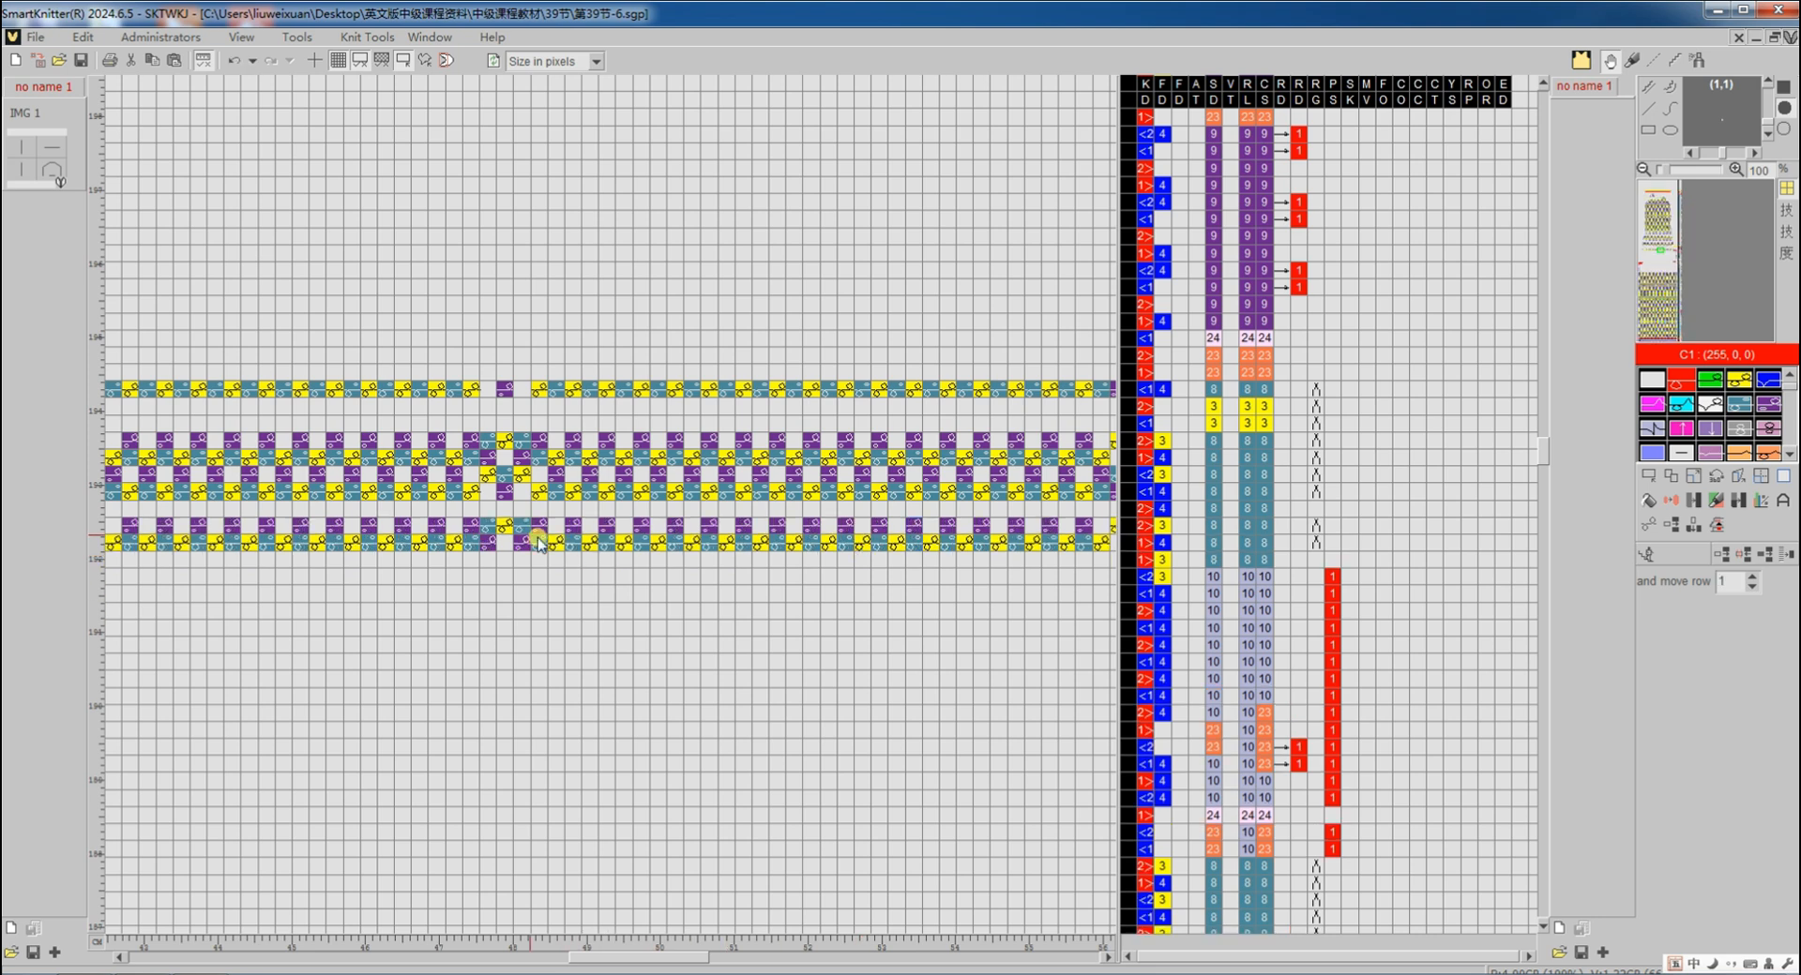